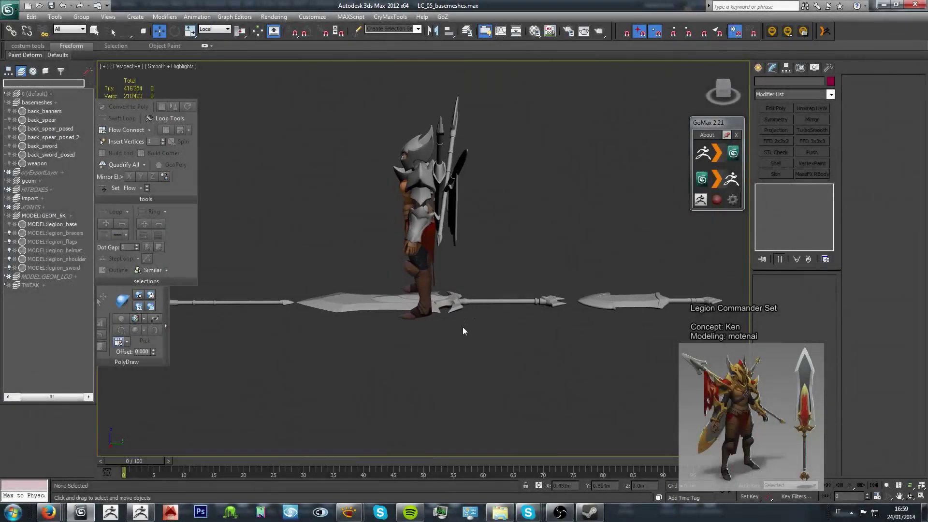
# Step: Select back_sword, back_spear, the banners and posed weapons in the 3ds Max scene
pyautogui.click(477, 310)
pyautogui.keyDown('alt'); pyautogui.moveTo(511, 344); pyautogui.dragTo(380, 302, button='middle'); pyautogui.keyUp('alt')
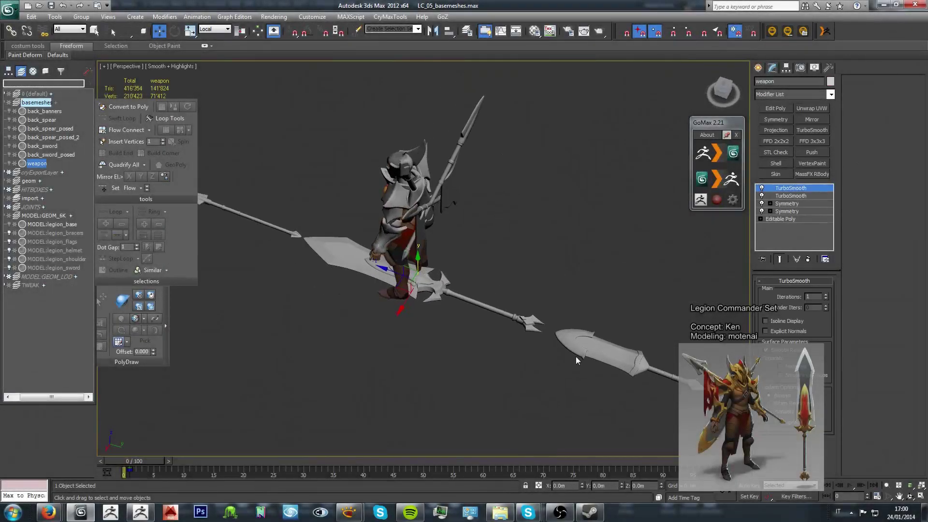
pyautogui.click(483, 306)
pyautogui.moveTo(603, 262)
pyautogui.keyDown('alt'); pyautogui.mouseDown(button='middle')
pyautogui.moveTo(574, 293)
pyautogui.moveTo(574, 266)
pyautogui.mouseUp(button='middle'); pyautogui.keyUp('alt')
pyautogui.press('F4')
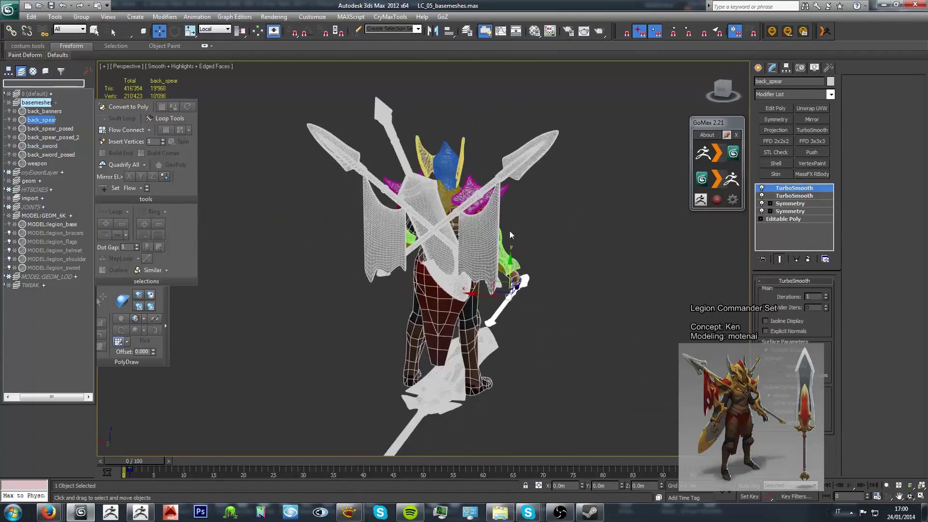
pyautogui.keyDown('alt'); pyautogui.moveTo(509, 232); pyautogui.dragTo(488, 270, button='middle'); pyautogui.keyUp('alt')
pyautogui.scroll(3, 478, 290)
pyautogui.keyDown('ctrl'); pyautogui.click(477, 303); pyautogui.keyUp('ctrl')
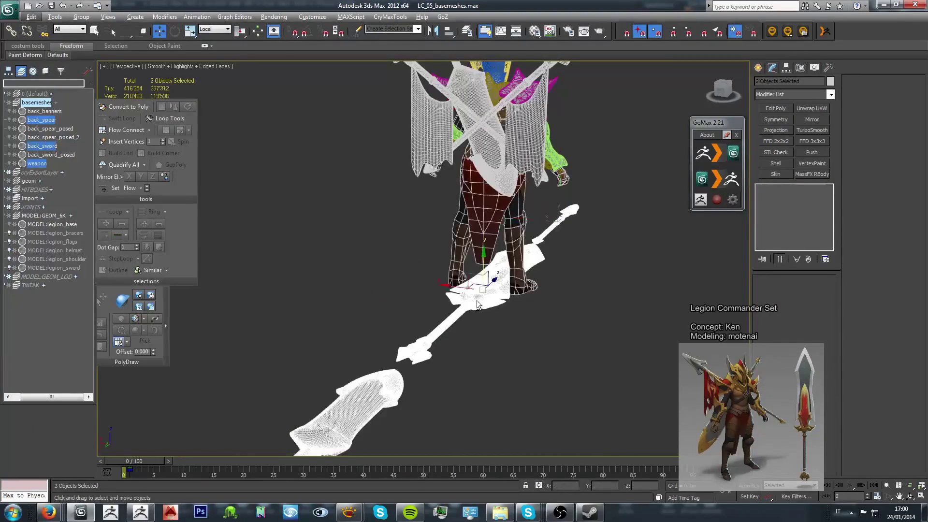
pyautogui.scroll(-3, 477, 303)
pyautogui.keyDown('ctrl'); pyautogui.click(519, 204); pyautogui.keyUp('ctrl')
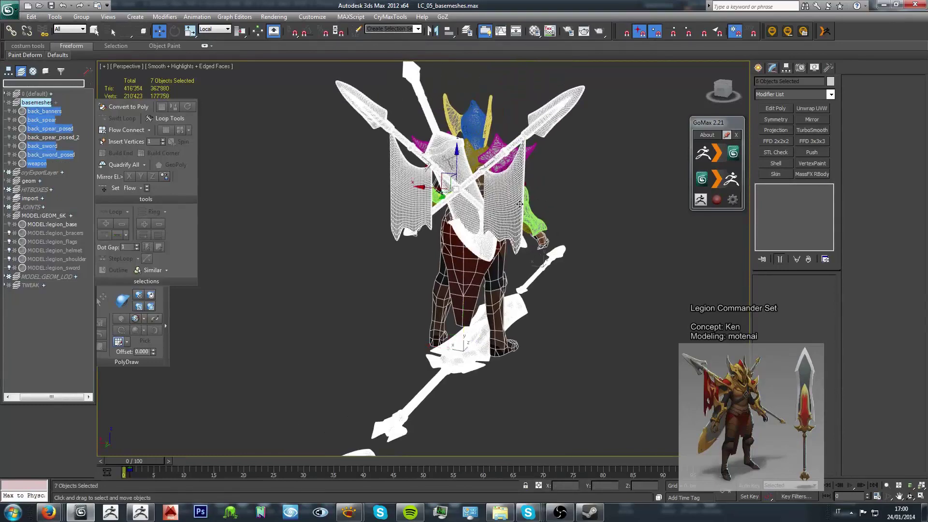
pyautogui.keyDown('alt'); pyautogui.moveTo(519, 205); pyautogui.dragTo(474, 250, button='middle'); pyautogui.keyUp('alt')
# Step: Export the selected weapons to ZBrush with GoMax and bring ZBrush to the front
pyautogui.click(715, 180)
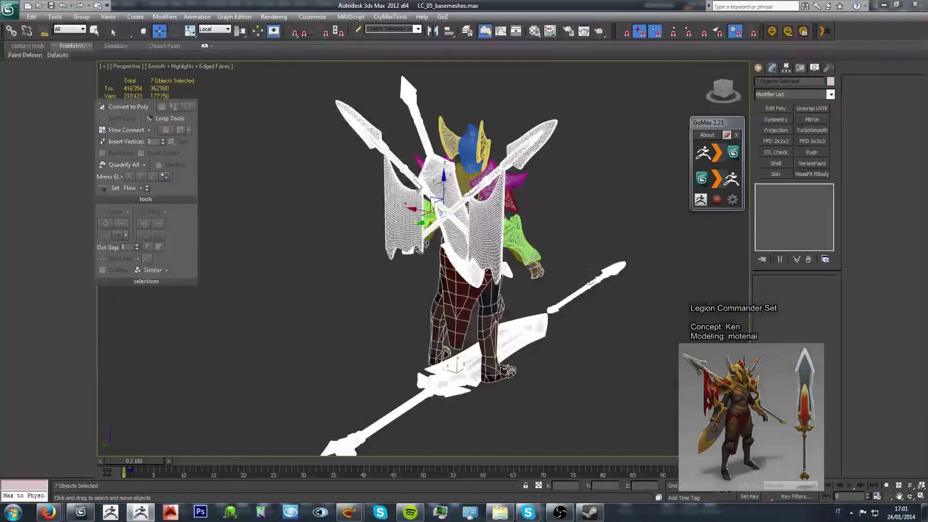
pyautogui.hotkey('alt', 'Tab')
pyautogui.hotkey('alt', 'Tab')
pyautogui.hotkey('alt', 'shift', 'Tab')
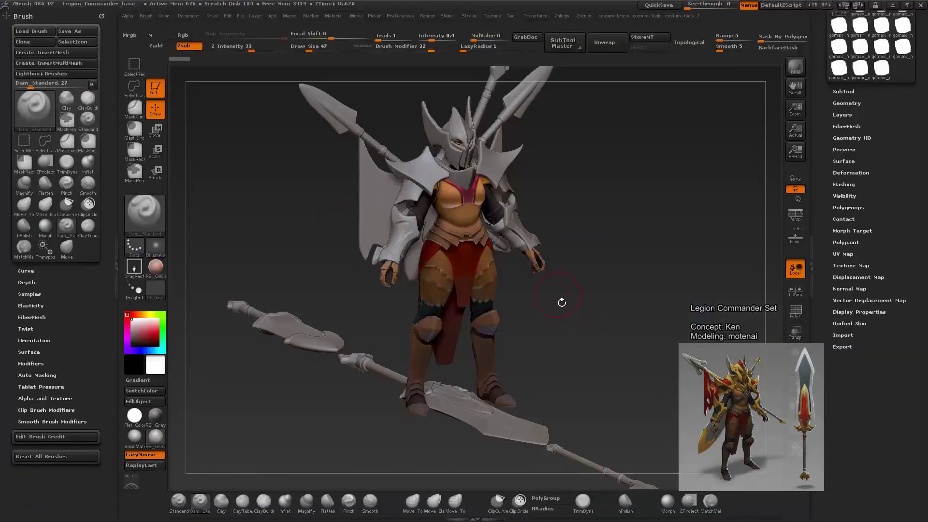
# Step: Turn the character to a back view and expand the SubTool list
pyautogui.moveTo(559, 300)
pyautogui.mouseDown()
pyautogui.moveTo(670, 325)
pyautogui.moveTo(640, 363)
pyautogui.moveTo(636, 424)
pyautogui.moveTo(571, 234)
pyautogui.mouseUp()
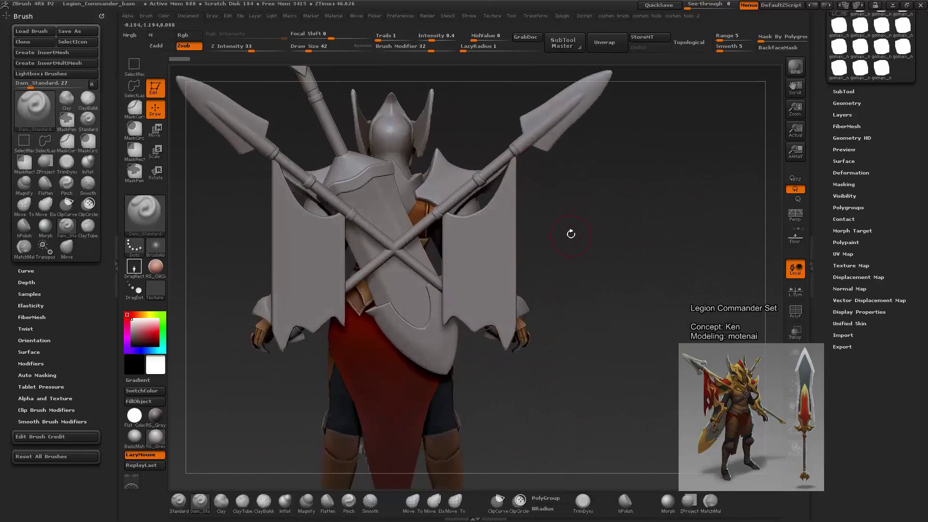
pyautogui.keyDown('alt'); pyautogui.click(481, 180); pyautogui.keyUp('alt')
pyautogui.keyDown('alt'); pyautogui.moveTo(755, 278); pyautogui.dragTo(772, 288); pyautogui.keyUp('alt')
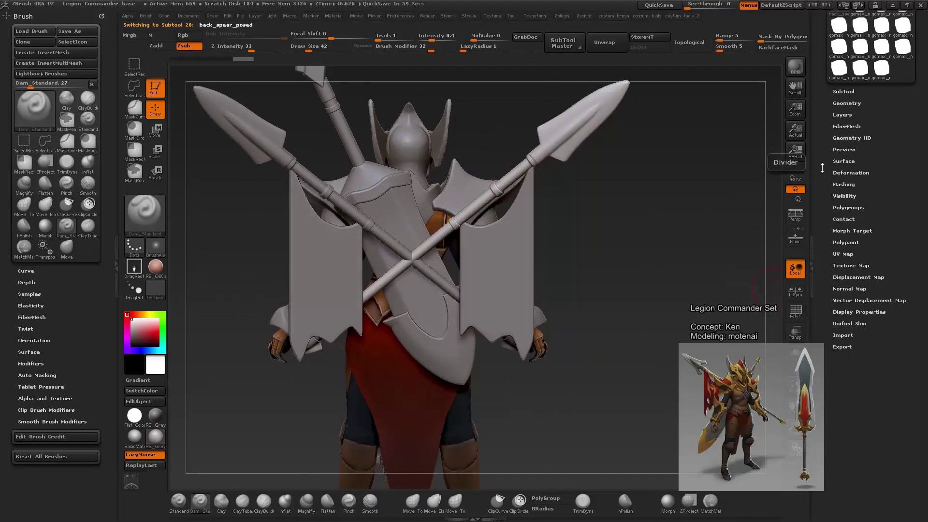
pyautogui.moveTo(823, 95); pyautogui.dragTo(823, 237)
pyautogui.click(845, 235)
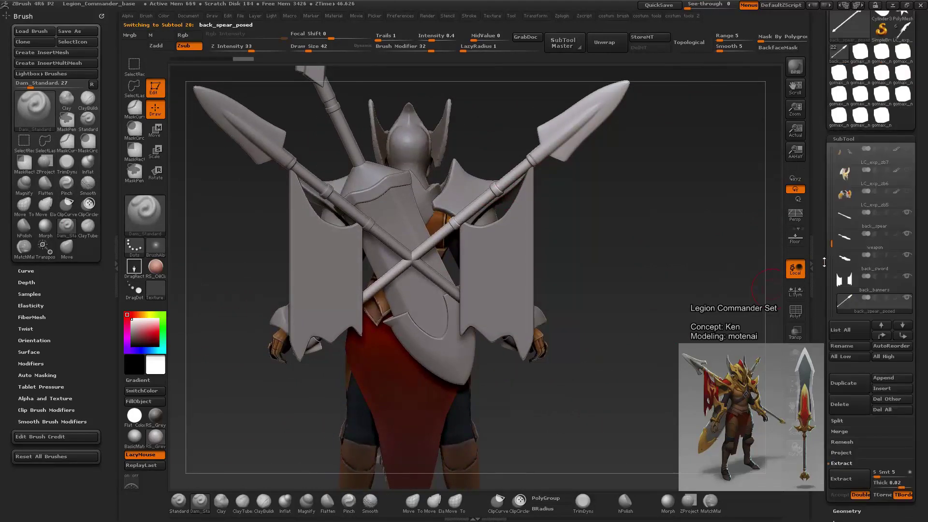
pyautogui.moveTo(831, 181); pyautogui.dragTo(825, 203)
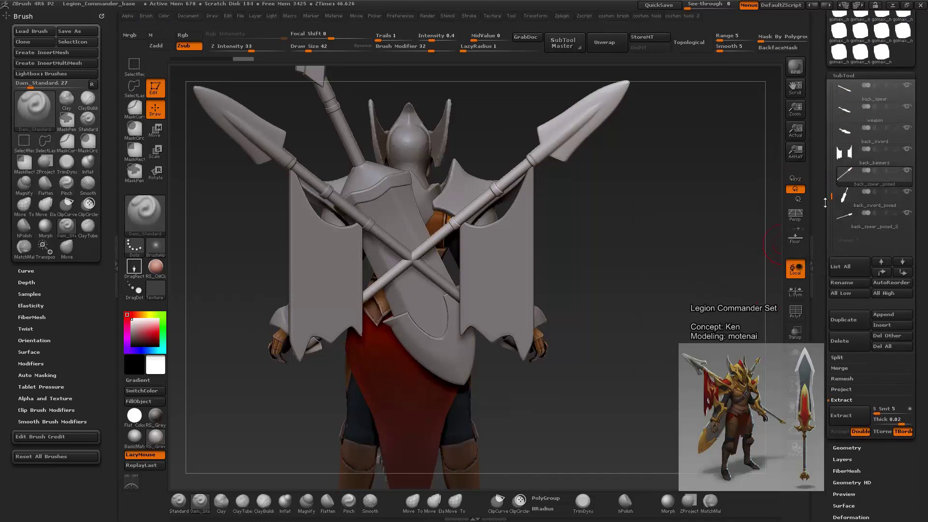
# Step: Make back_spear_posed_2 active, with MaskCurve and a smaller Draw Size
pyautogui.press('ctrl')
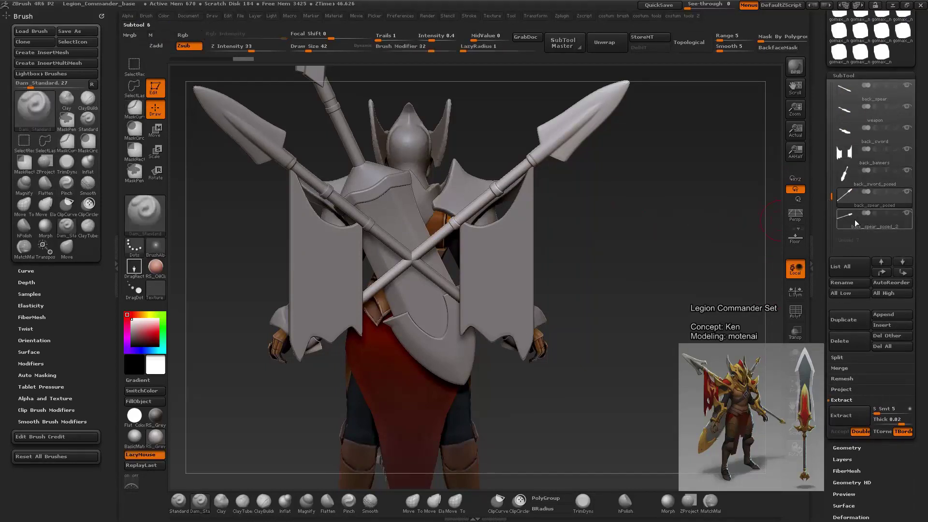
pyautogui.click(855, 223)
pyautogui.keyDown('alt'); pyautogui.moveTo(703, 237); pyautogui.dragTo(680, 295); pyautogui.keyUp('alt')
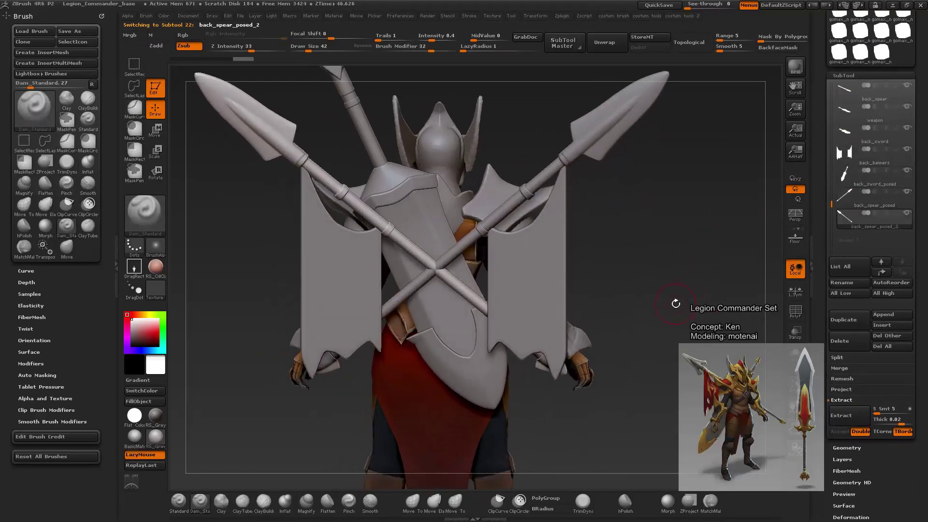
pyautogui.press('s')
pyautogui.moveTo(450, 277); pyautogui.dragTo(443, 278)
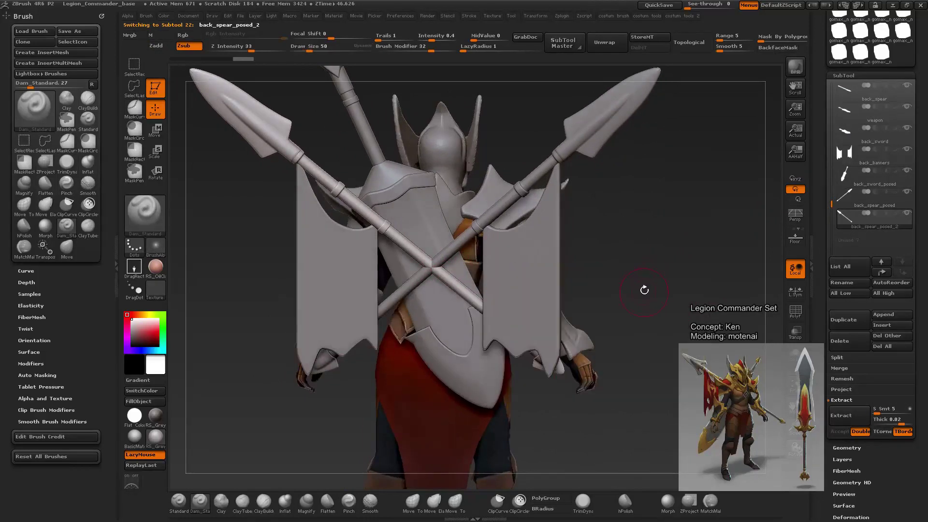
pyautogui.keyDown('alt'); pyautogui.moveTo(645, 275); pyautogui.dragTo(655, 289); pyautogui.keyUp('alt')
# Step: Draw MaskCurve lines across the back sword to outline the band strip
pyautogui.press('ctrl')
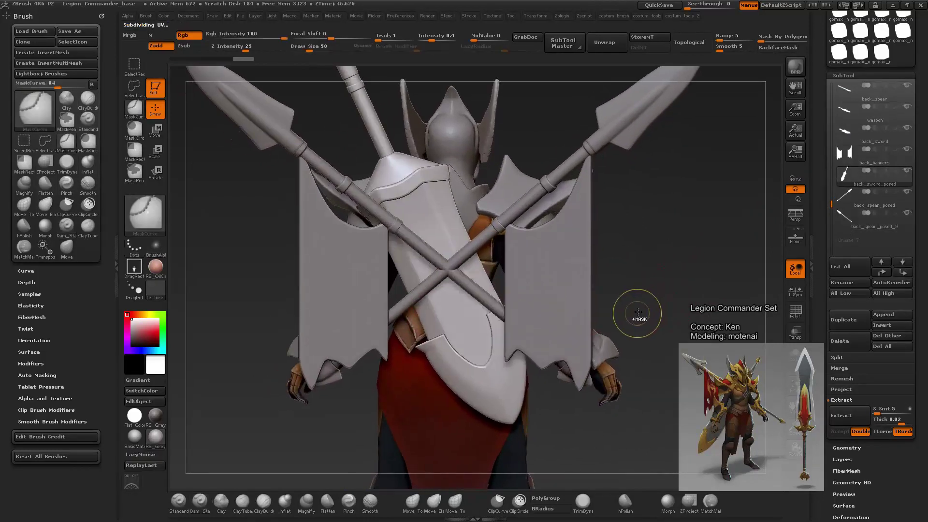
pyautogui.moveTo(636, 312); pyautogui.dragTo(667, 304)
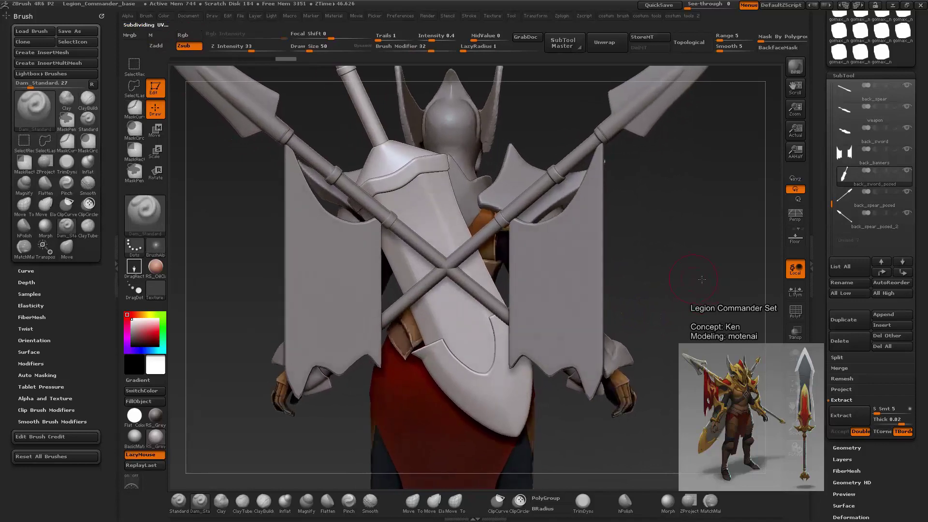
pyautogui.keyDown('ctrl'); pyautogui.moveTo(389, 345); pyautogui.dragTo(535, 280); pyautogui.keyUp('ctrl')
pyautogui.moveTo(360, 273)
pyautogui.keyDown('ctrl'); pyautogui.mouseDown()
pyautogui.moveTo(496, 216)
pyautogui.moveTo(487, 198)
pyautogui.moveTo(496, 213)
pyautogui.moveTo(367, 266)
pyautogui.mouseUp(); pyautogui.keyUp('ctrl')
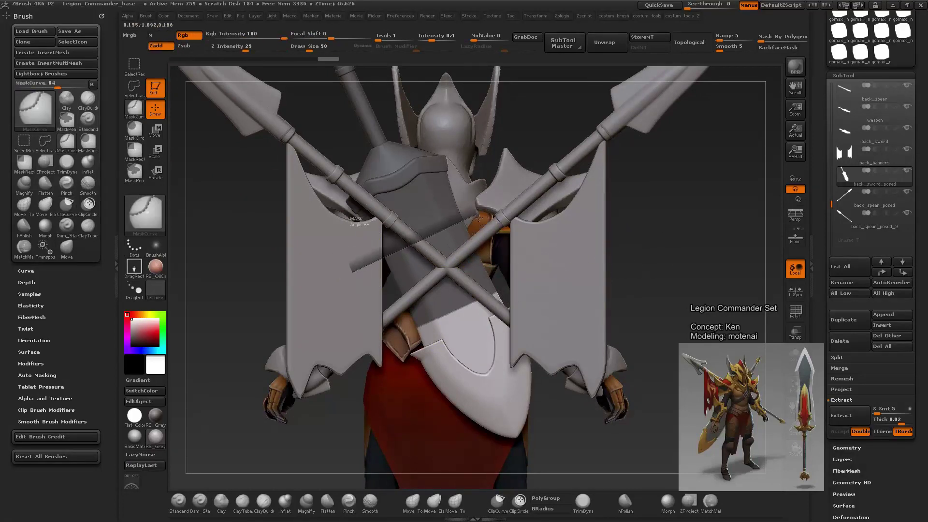
pyautogui.keyDown('ctrl'); pyautogui.moveTo(522, 256); pyautogui.dragTo(525, 254); pyautogui.keyUp('ctrl')
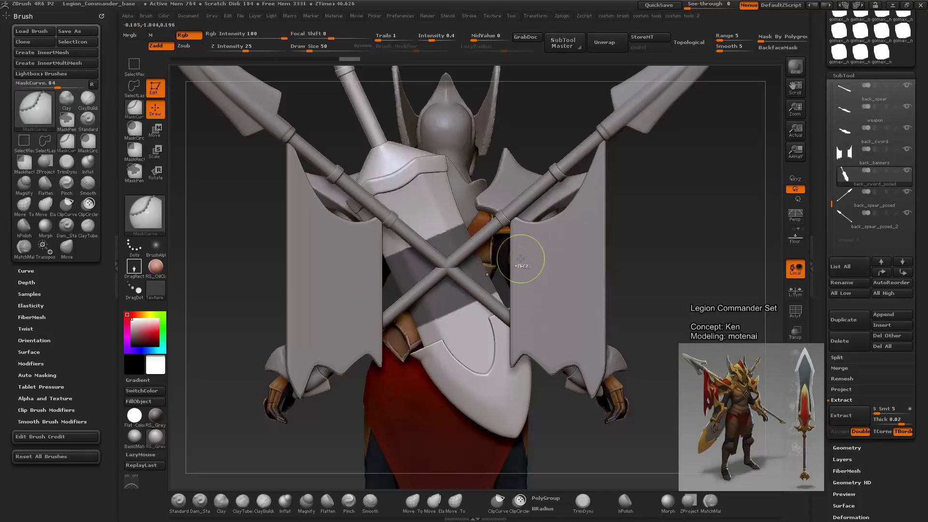
pyautogui.keyDown('ctrl'); pyautogui.moveTo(382, 326); pyautogui.dragTo(527, 256); pyautogui.keyUp('ctrl')
pyautogui.keyDown('ctrl'); pyautogui.moveTo(362, 283); pyautogui.dragTo(423, 253); pyautogui.keyUp('ctrl')
pyautogui.keyDown('ctrl'); pyautogui.moveTo(489, 225); pyautogui.dragTo(485, 202); pyautogui.keyUp('ctrl')
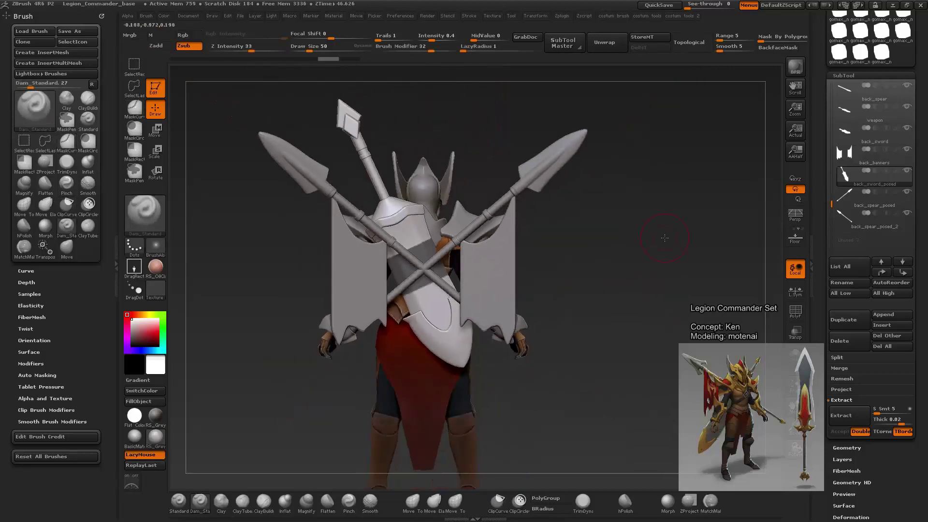
# Step: Add further mask lines across the shield to isolate the strip
pyautogui.moveTo(628, 271)
pyautogui.mouseDown()
pyautogui.moveTo(666, 277)
pyautogui.moveTo(659, 257)
pyautogui.mouseUp()
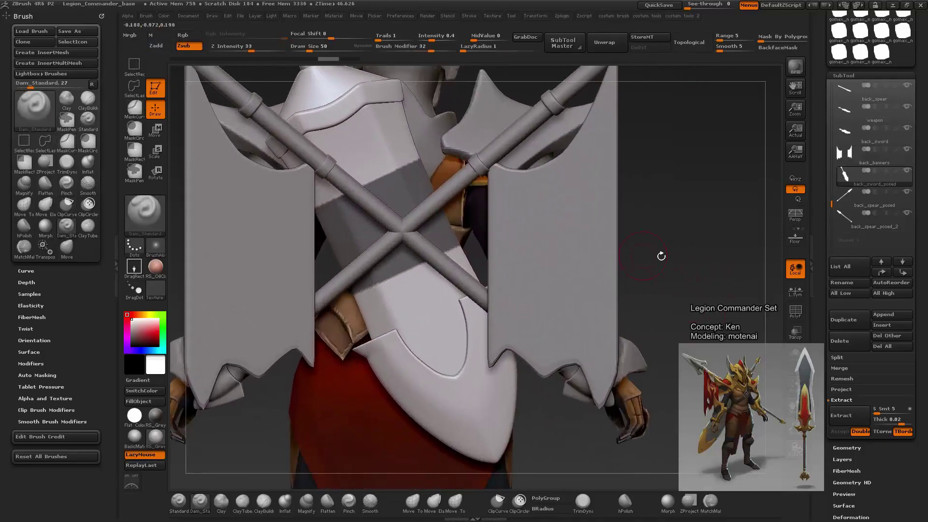
pyautogui.keyDown('ctrl'); pyautogui.moveTo(475, 223); pyautogui.dragTo(303, 302); pyautogui.keyUp('ctrl')
pyautogui.keyDown('ctrl'); pyautogui.moveTo(509, 250); pyautogui.dragTo(315, 334); pyautogui.keyUp('ctrl')
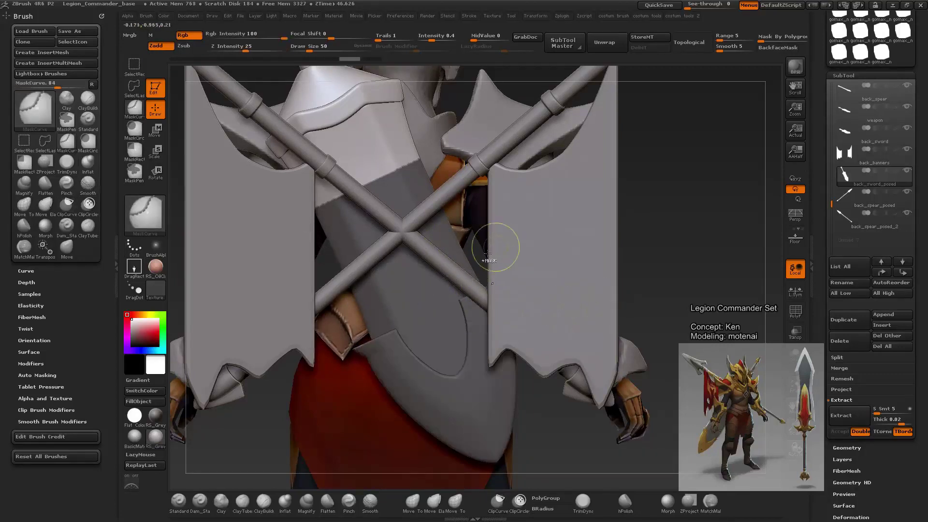
pyautogui.keyDown('ctrl'); pyautogui.moveTo(505, 246); pyautogui.dragTo(323, 340); pyautogui.keyUp('ctrl')
pyautogui.moveTo(629, 270); pyautogui.dragTo(662, 302)
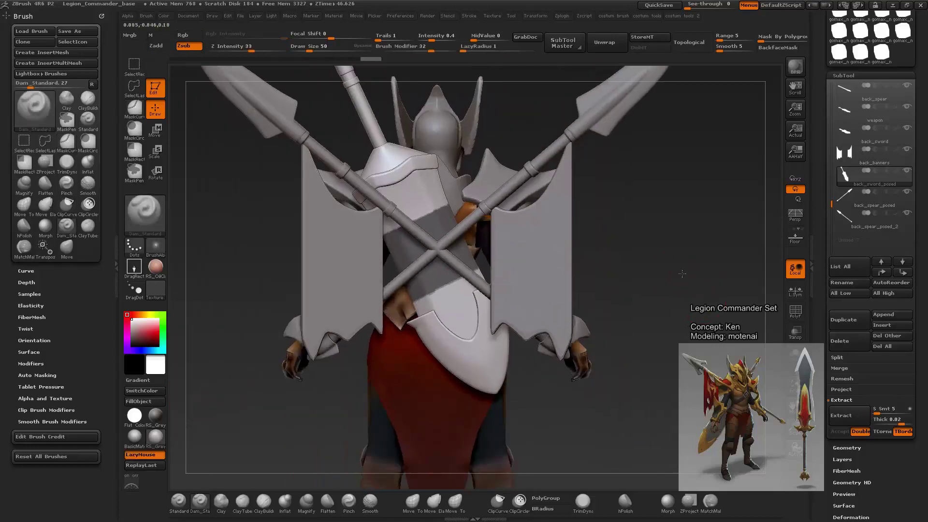
# Step: Extract the unmasked strip at thickness 0.005 and accept it as Extract5
pyautogui.click(853, 422)
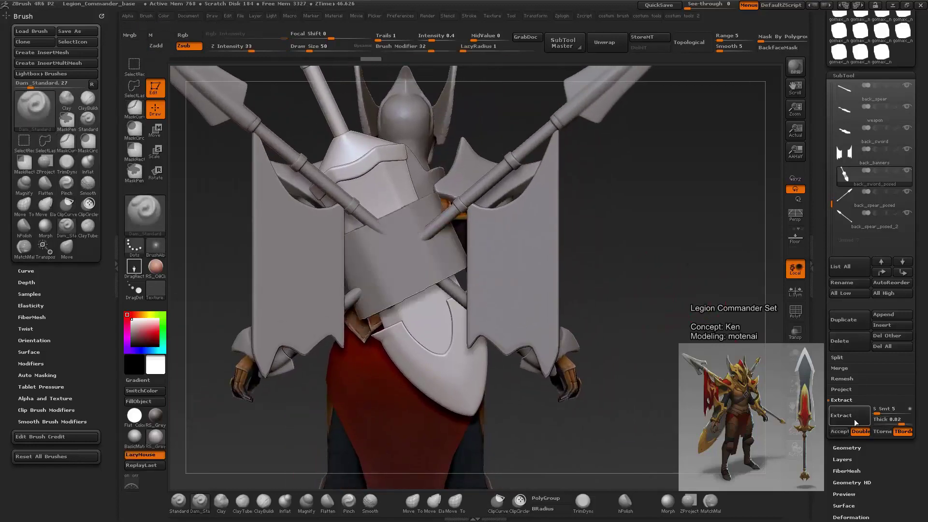
pyautogui.write('0.005')
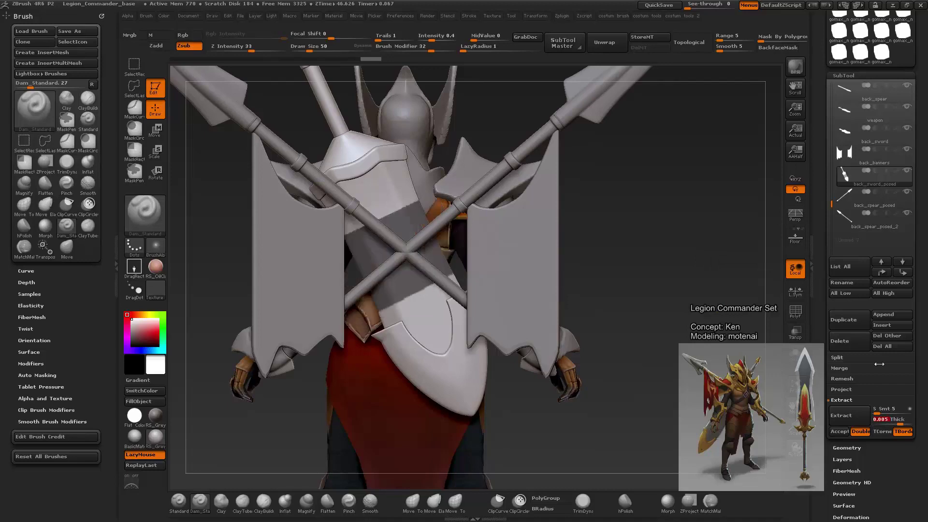
pyautogui.click(855, 422)
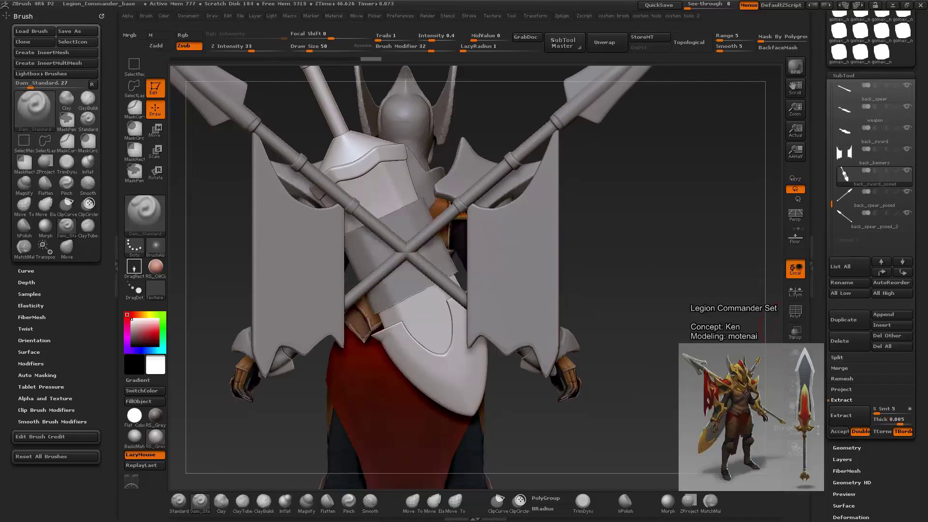
pyautogui.click(840, 431)
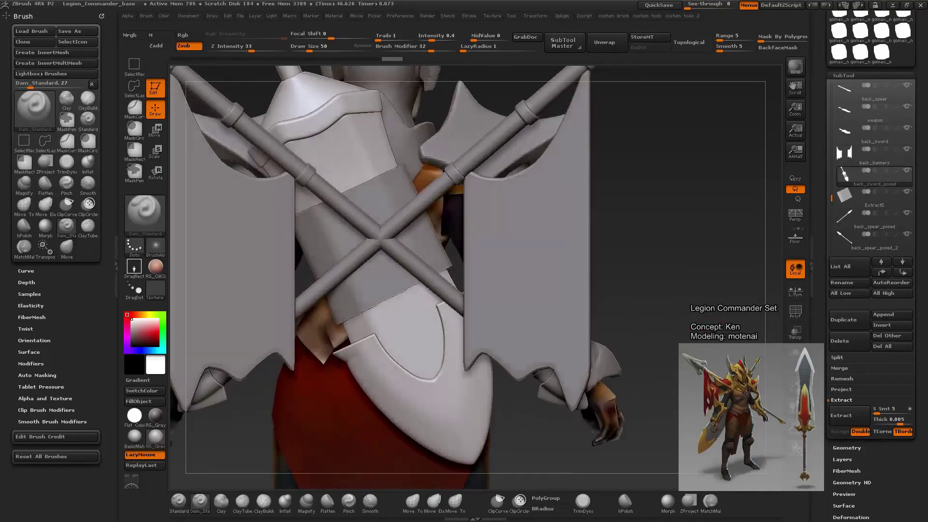
# Step: Make the Extract5 band active and view it alone with Solo
pyautogui.moveTo(628, 217); pyautogui.dragTo(588, 106)
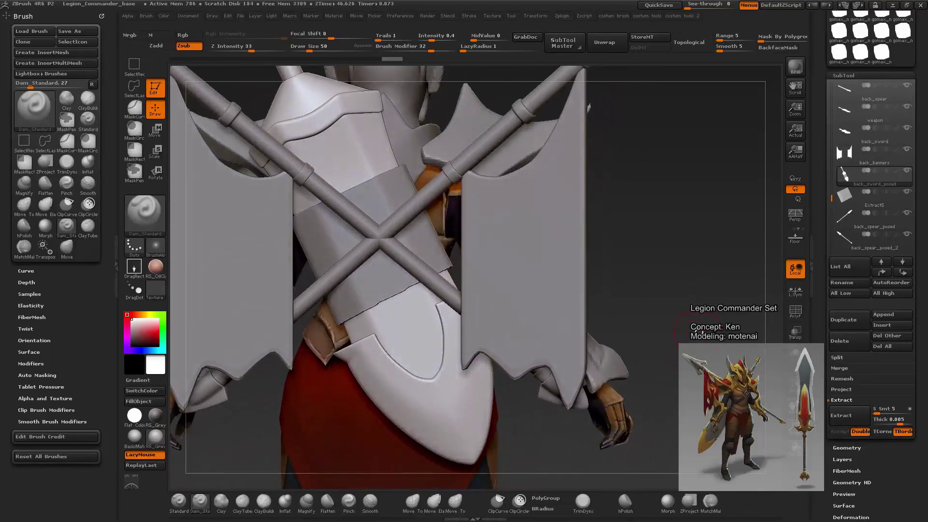
pyautogui.rightClick(423, 252)
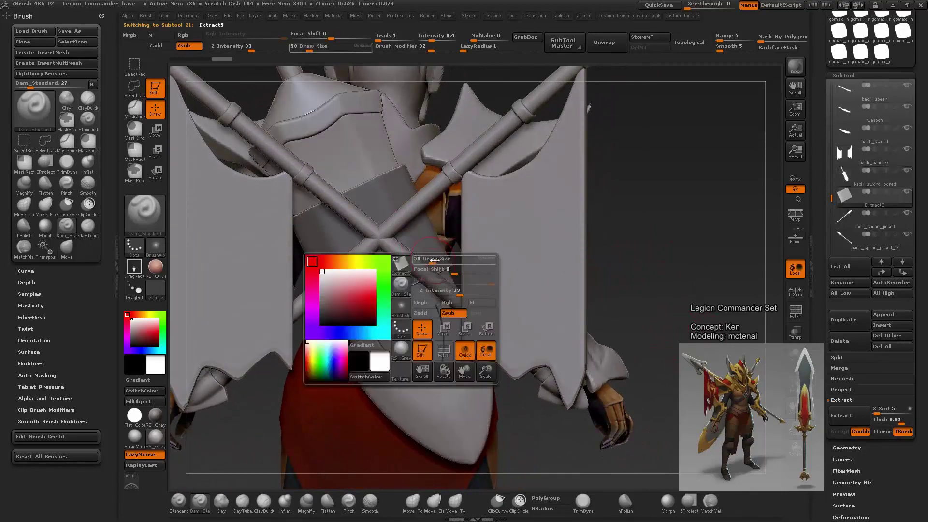
pyautogui.moveTo(644, 257)
pyautogui.mouseDown()
pyautogui.moveTo(644, 230)
pyautogui.moveTo(618, 292)
pyautogui.mouseUp()
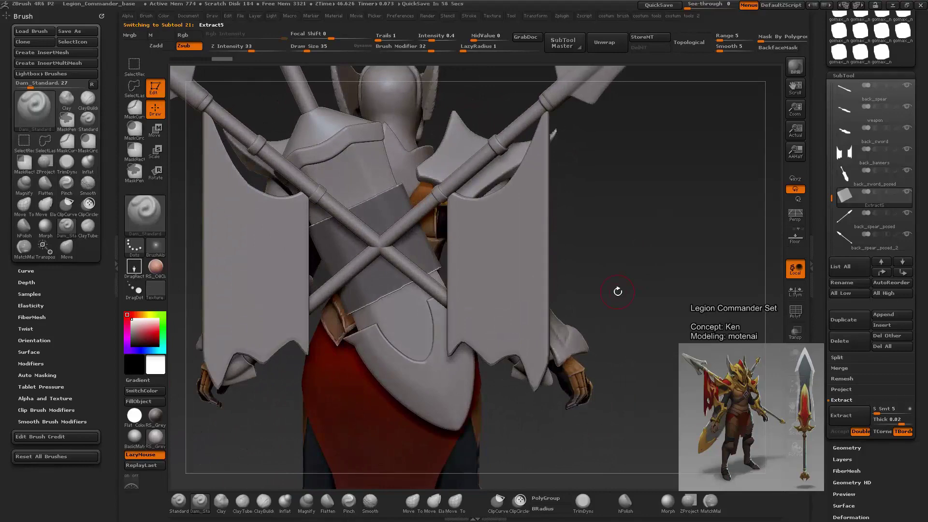
pyautogui.click(795, 353)
pyautogui.moveTo(580, 215)
pyautogui.mouseDown()
pyautogui.moveTo(640, 326)
pyautogui.moveTo(571, 296)
pyautogui.moveTo(561, 358)
pyautogui.mouseUp()
pyautogui.hotkey('shift', 'd')
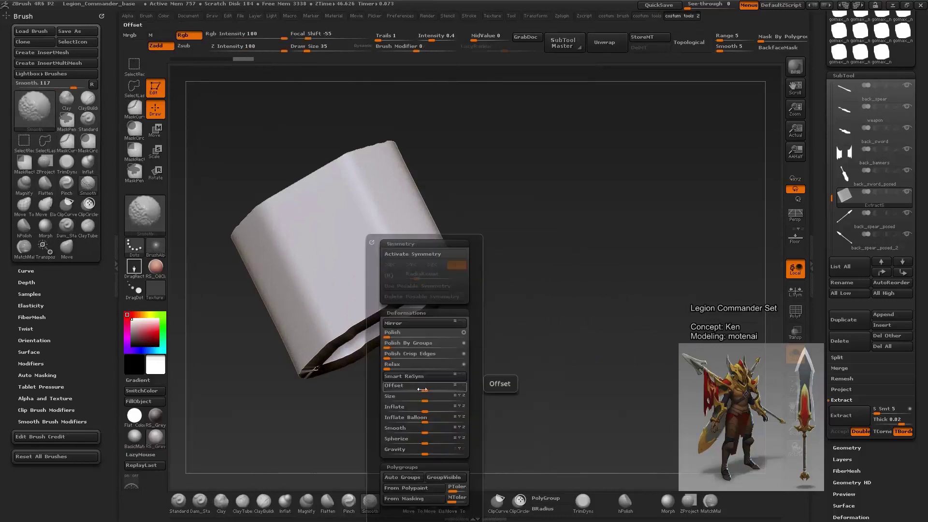
pyautogui.press('ctrl')
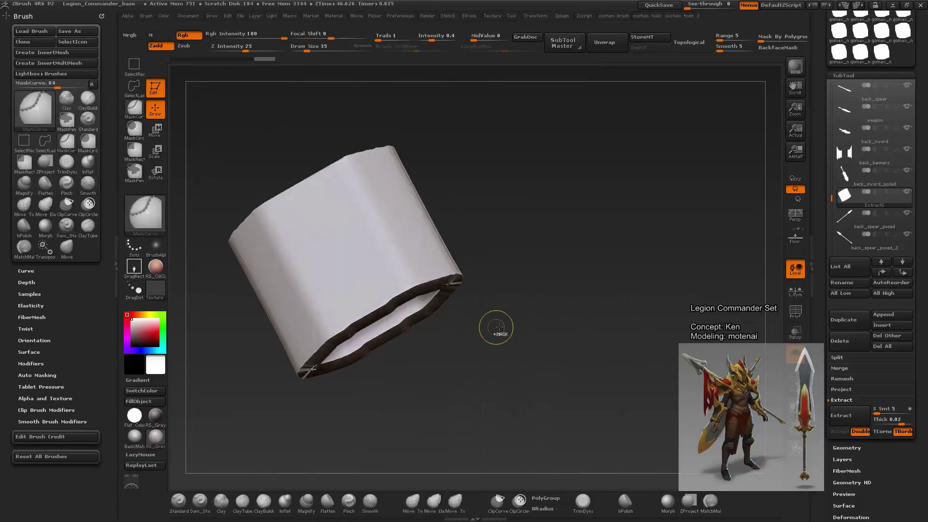
pyautogui.hotkey('shift', 'e')
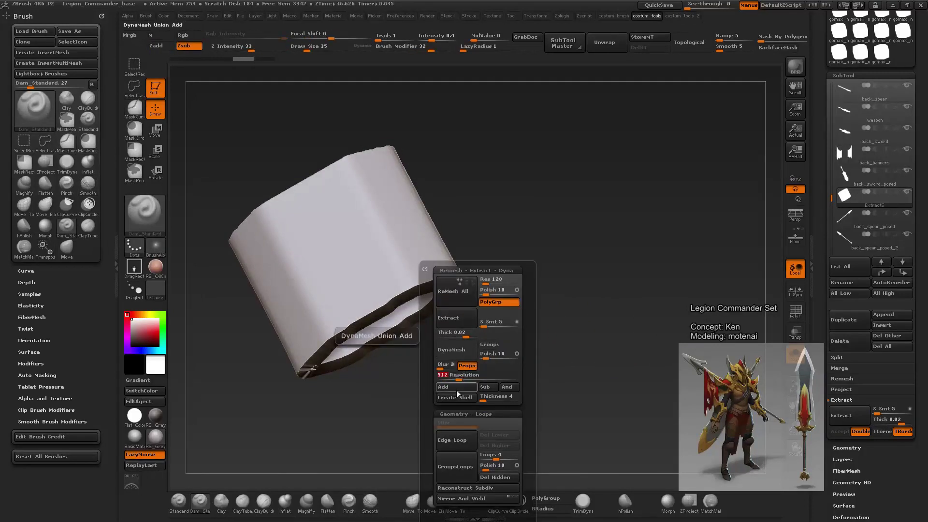
pyautogui.hotkey('shift', 'e')
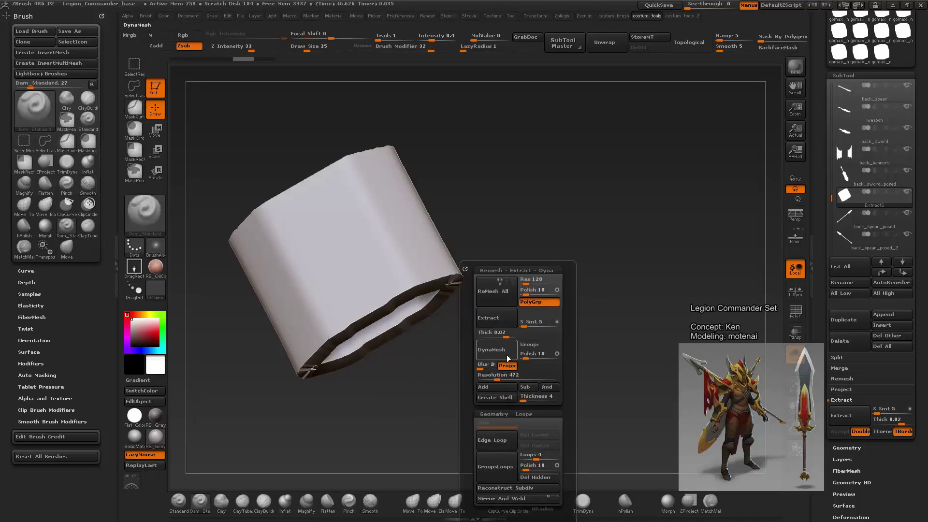
# Step: Smooth the band's rough rim, turn Solo off and frame the whole character
pyautogui.moveTo(499, 375); pyautogui.dragTo(440, 315)
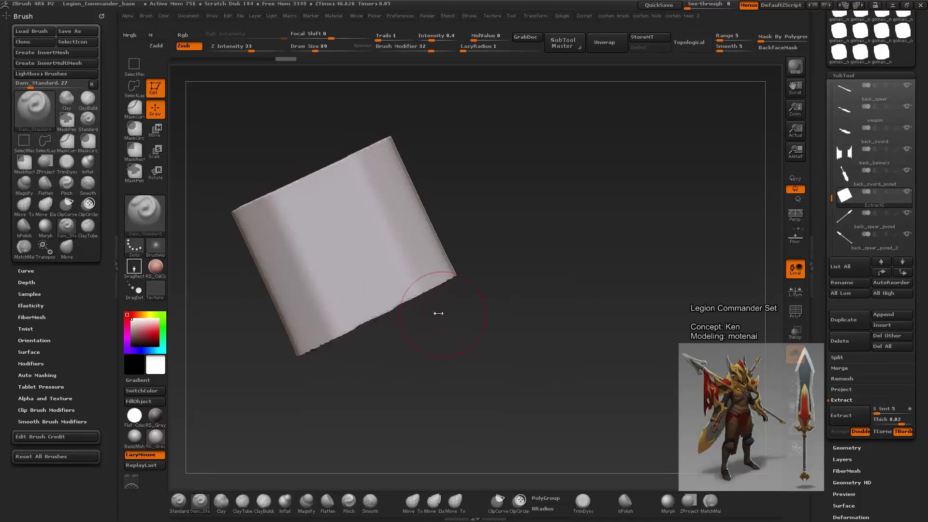
pyautogui.press('shift')
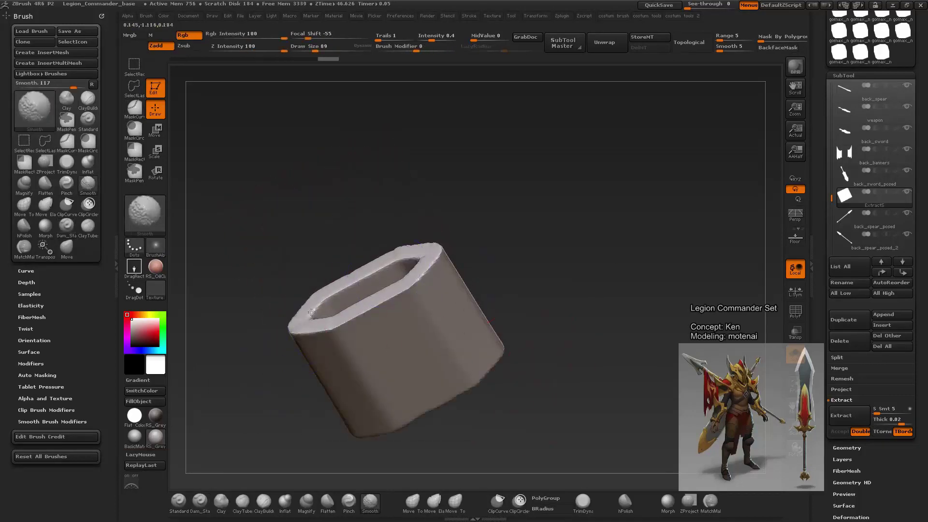
pyautogui.moveTo(258, 386)
pyautogui.mouseDown()
pyautogui.moveTo(715, 318)
pyautogui.moveTo(648, 335)
pyautogui.moveTo(661, 340)
pyautogui.mouseUp()
pyautogui.click(795, 355)
pyautogui.press('f')
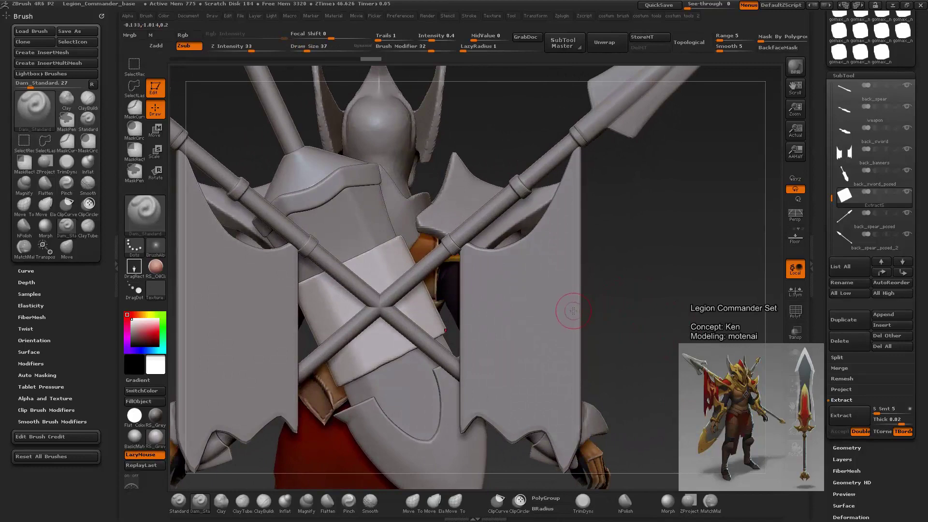
# Step: Mask a band across the spear crossing with MaskCurve lines
pyautogui.keyDown('alt'); pyautogui.moveTo(660, 296); pyautogui.dragTo(542, 290); pyautogui.keyUp('alt')
pyautogui.keyDown('alt'); pyautogui.click(434, 287); pyautogui.keyUp('alt')
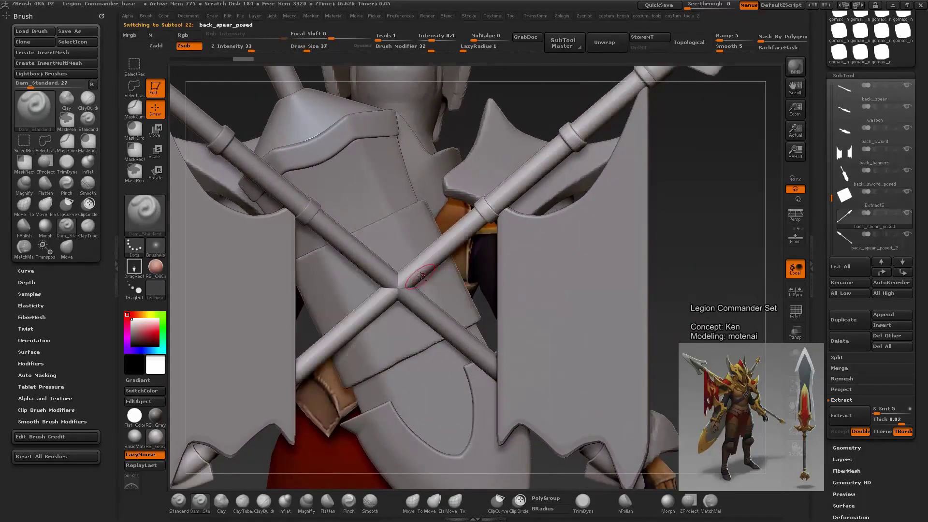
pyautogui.moveTo(434, 287); pyautogui.dragTo(615, 307)
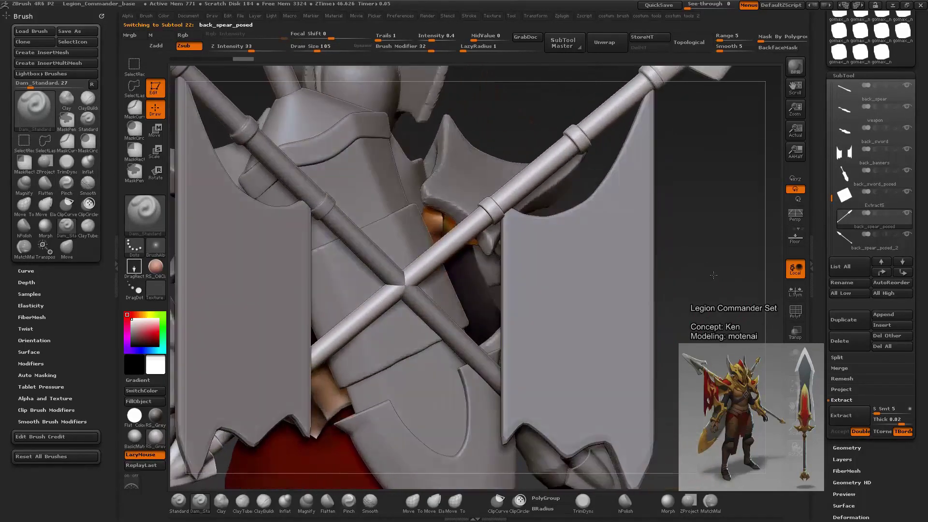
pyautogui.moveTo(410, 218)
pyautogui.keyDown('ctrl'); pyautogui.keyDown('shift'); pyautogui.mouseDown()
pyautogui.moveTo(484, 293)
pyautogui.moveTo(481, 309)
pyautogui.mouseUp(); pyautogui.keyUp('shift'); pyautogui.keyUp('ctrl')
pyautogui.keyDown('ctrl'); pyautogui.keyDown('shift'); pyautogui.moveTo(309, 305); pyautogui.dragTo(396, 391); pyautogui.keyUp('shift'); pyautogui.keyUp('ctrl')
pyautogui.hotkey('ctrl', 'z')
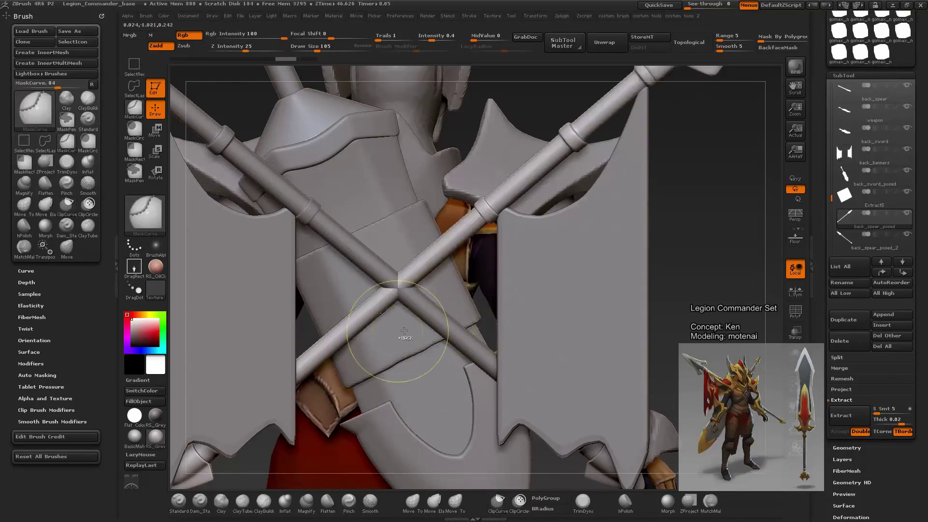
pyautogui.moveTo(321, 315)
pyautogui.keyDown('ctrl'); pyautogui.mouseDown()
pyautogui.moveTo(418, 402)
pyautogui.moveTo(407, 396)
pyautogui.mouseUp(); pyautogui.keyUp('ctrl')
pyautogui.keyDown('ctrl'); pyautogui.moveTo(399, 213); pyautogui.dragTo(511, 325); pyautogui.keyUp('ctrl')
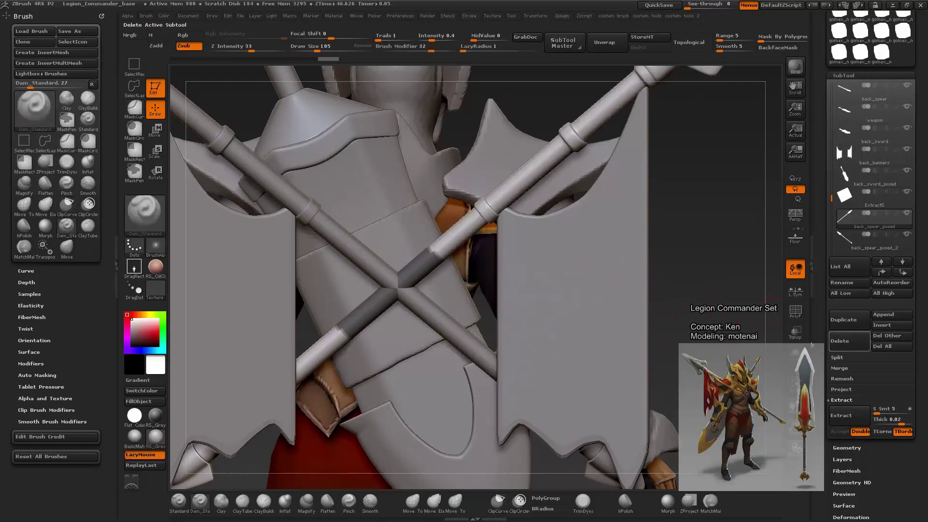
# Step: Extract the masked band at thickness 0.0006 and accept it as Extract7
pyautogui.click(849, 415)
pyautogui.moveTo(892, 424); pyautogui.dragTo(901, 382)
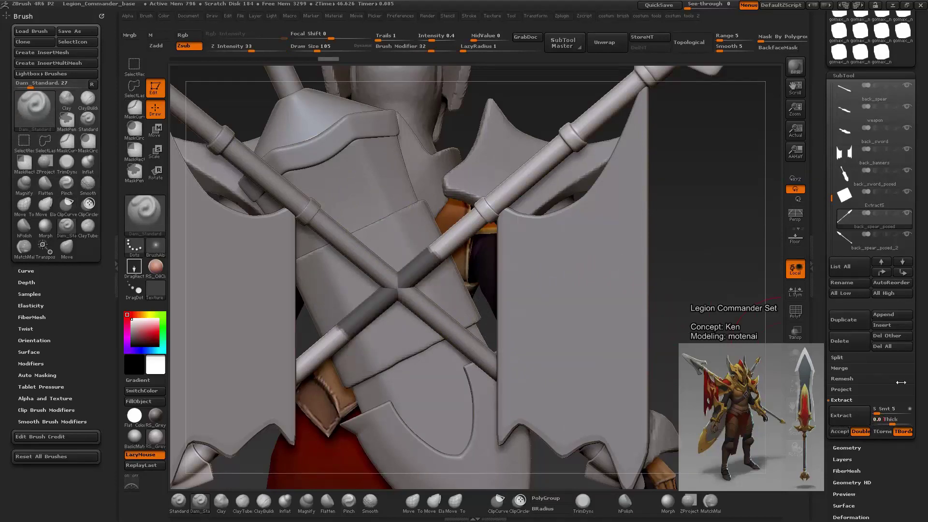
pyautogui.write('05')
pyautogui.click(844, 425)
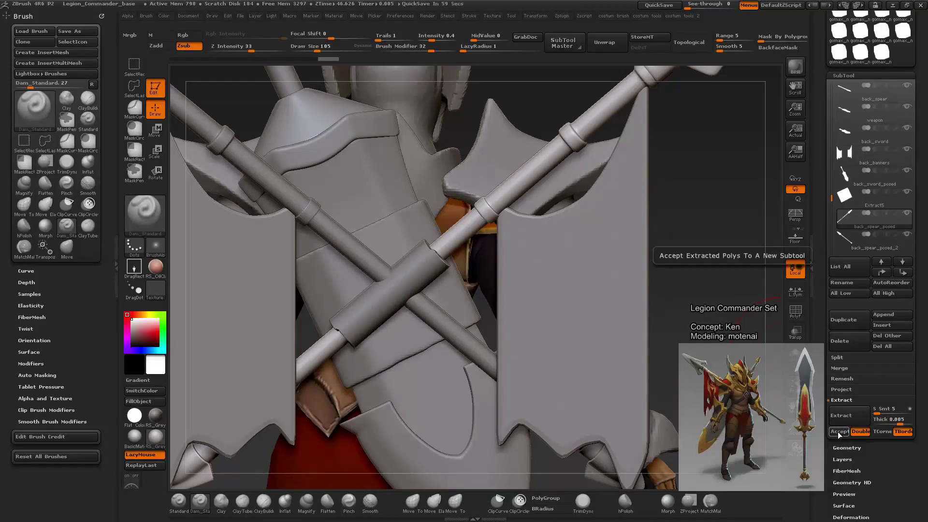
pyautogui.click(897, 422)
pyautogui.write('0.0006')
pyautogui.press('Return')
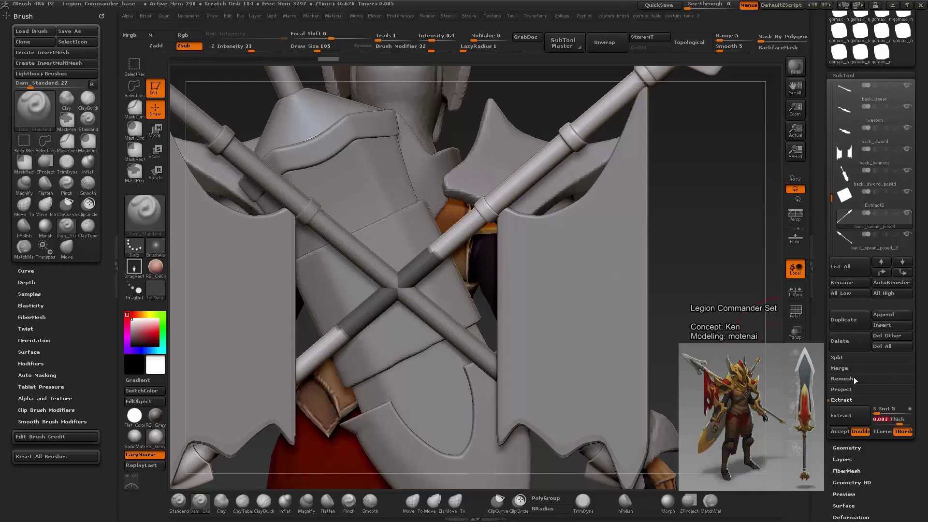
pyautogui.click(840, 430)
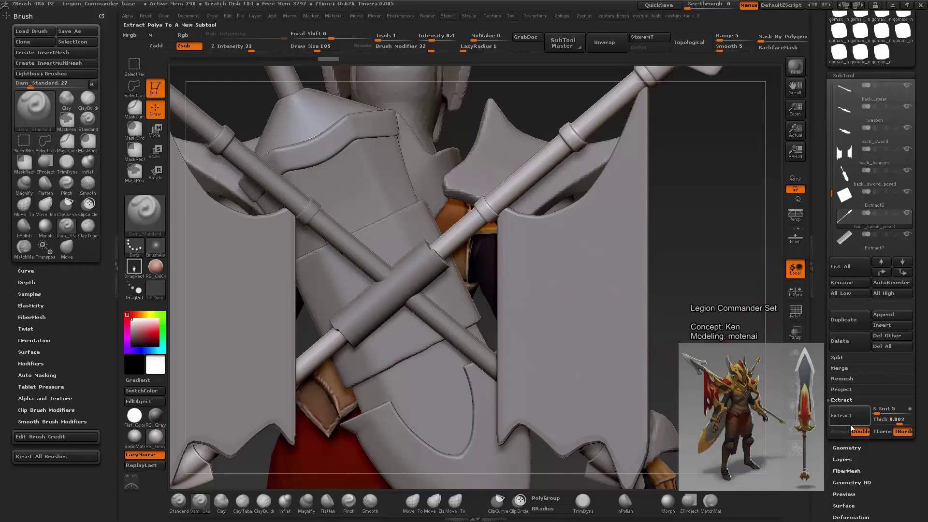
# Step: Rotate and move Extract7 with Transpose to fit the spear crossing
pyautogui.keyDown('alt'); pyautogui.click(417, 273); pyautogui.keyUp('alt')
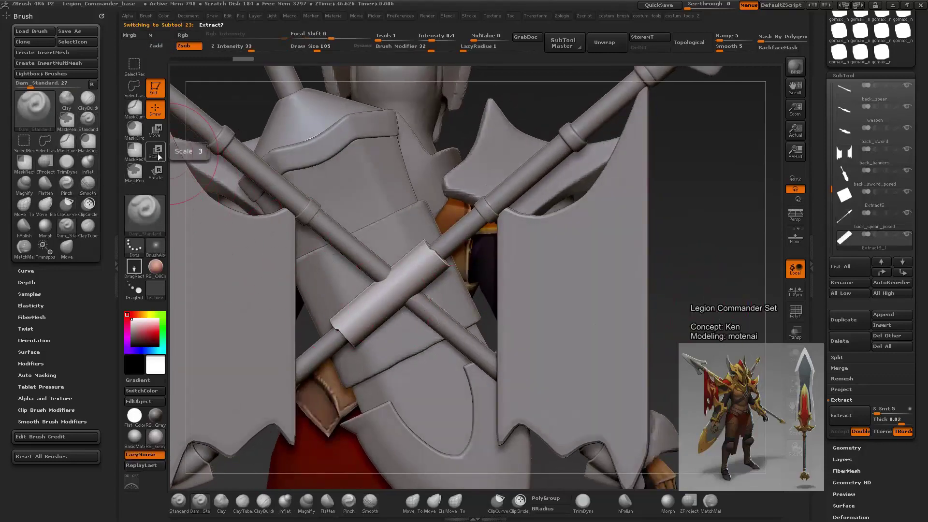
pyautogui.click(157, 175)
pyautogui.moveTo(396, 286)
pyautogui.keyDown('shift'); pyautogui.mouseDown()
pyautogui.moveTo(736, 284)
pyautogui.moveTo(418, 124)
pyautogui.moveTo(373, 115)
pyautogui.mouseUp(); pyautogui.keyUp('shift')
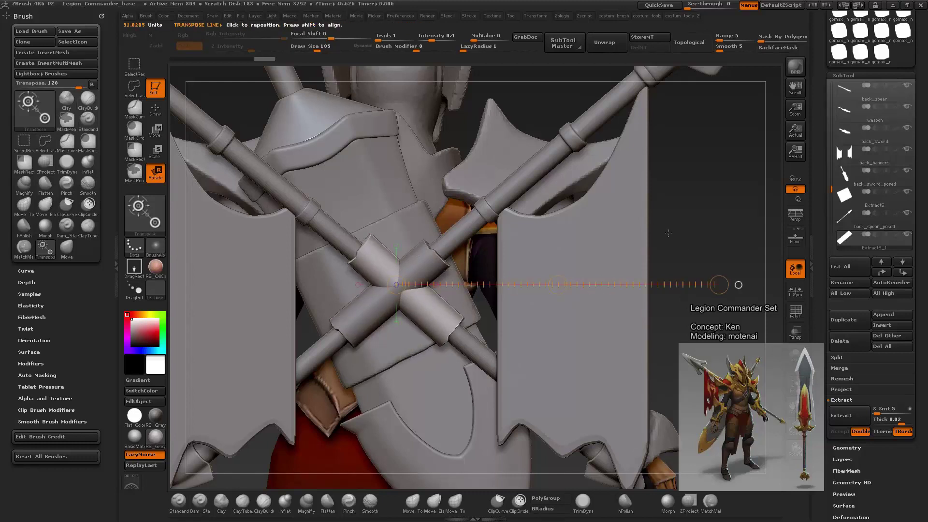
pyautogui.moveTo(719, 284); pyautogui.dragTo(722, 274)
pyautogui.press('w')
pyautogui.moveTo(557, 285); pyautogui.dragTo(549, 280)
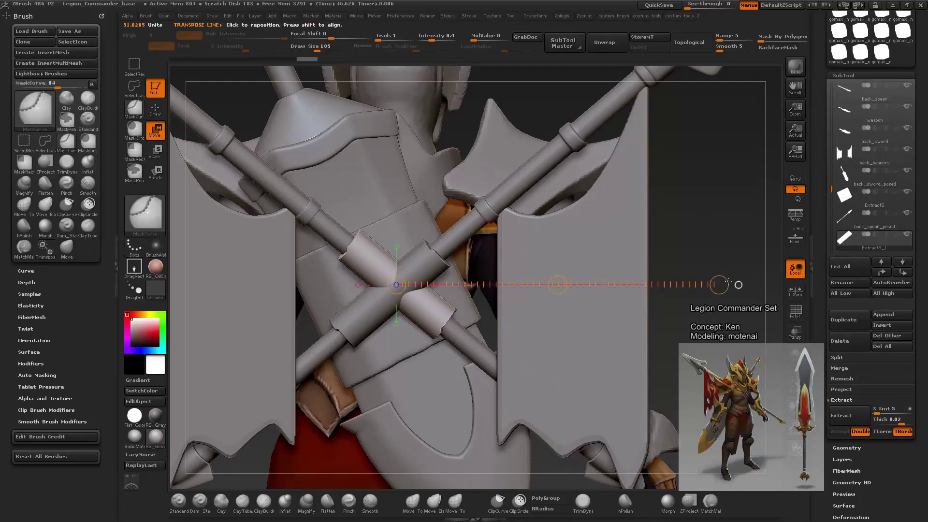
pyautogui.press('f')
pyautogui.moveTo(628, 290)
pyautogui.mouseDown()
pyautogui.moveTo(700, 314)
pyautogui.moveTo(684, 335)
pyautogui.moveTo(647, 332)
pyautogui.mouseUp()
# Step: Save the tool under the new name LC_06
pyautogui.scroll(5, 870, 145)
pyautogui.click(891, 31)
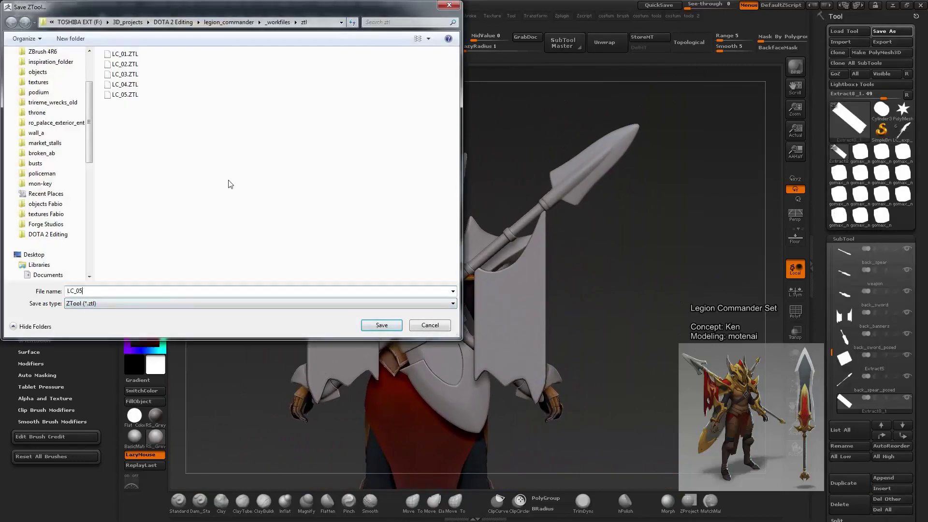
pyautogui.press('BackSpace')
pyautogui.write('6')
# Step: Confirm the LC_06 save, then MergeDown back_spear_posed into one spear model
pyautogui.click(389, 326)
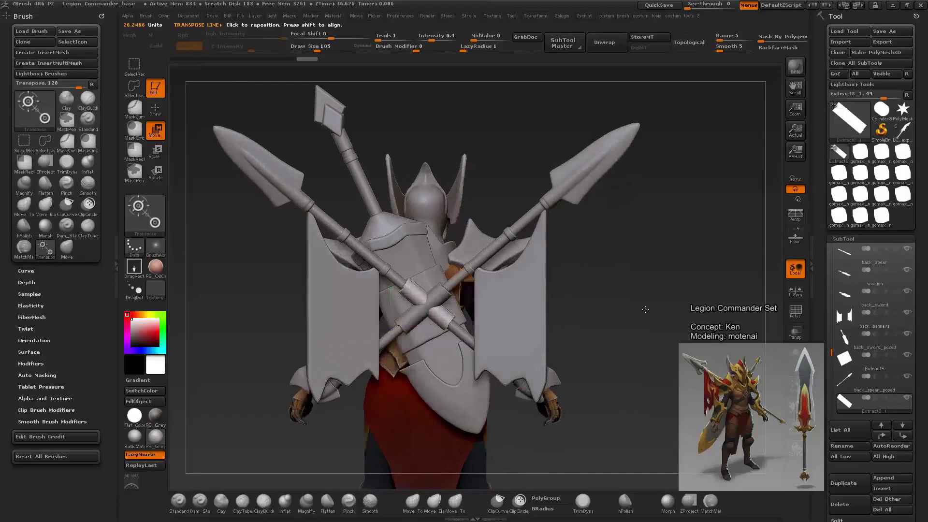
pyautogui.keyDown('alt'); pyautogui.moveTo(642, 312); pyautogui.dragTo(641, 263); pyautogui.keyUp('alt')
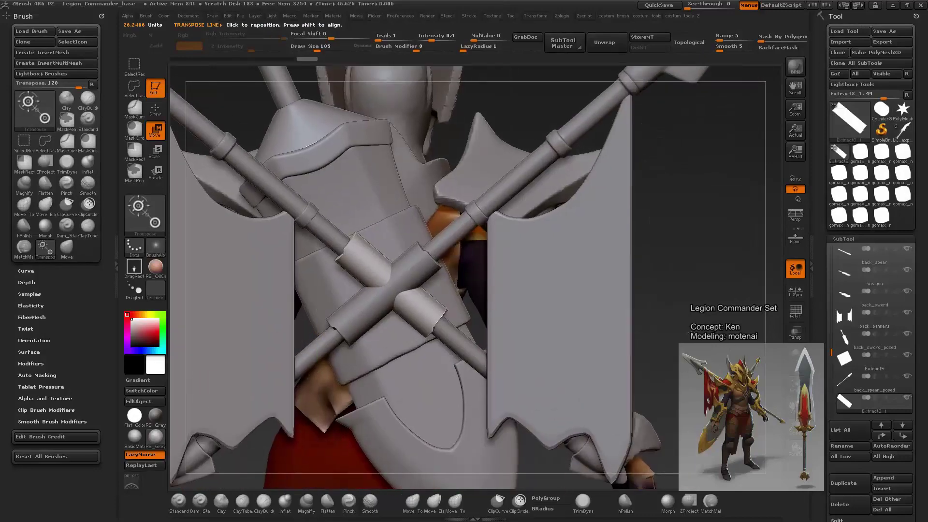
pyautogui.moveTo(316, 330); pyautogui.dragTo(187, 383)
pyautogui.click(870, 382)
pyautogui.moveTo(870, 389)
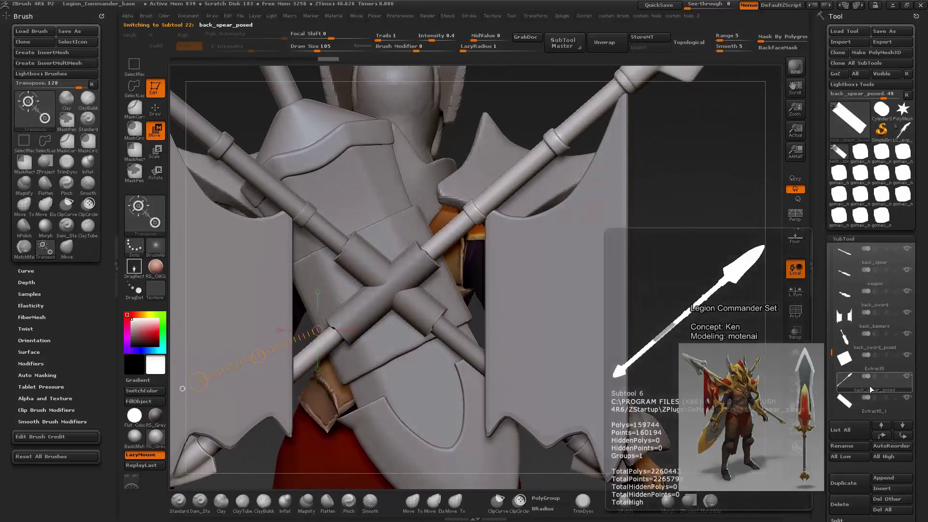
pyautogui.scroll(-2, 875, 358)
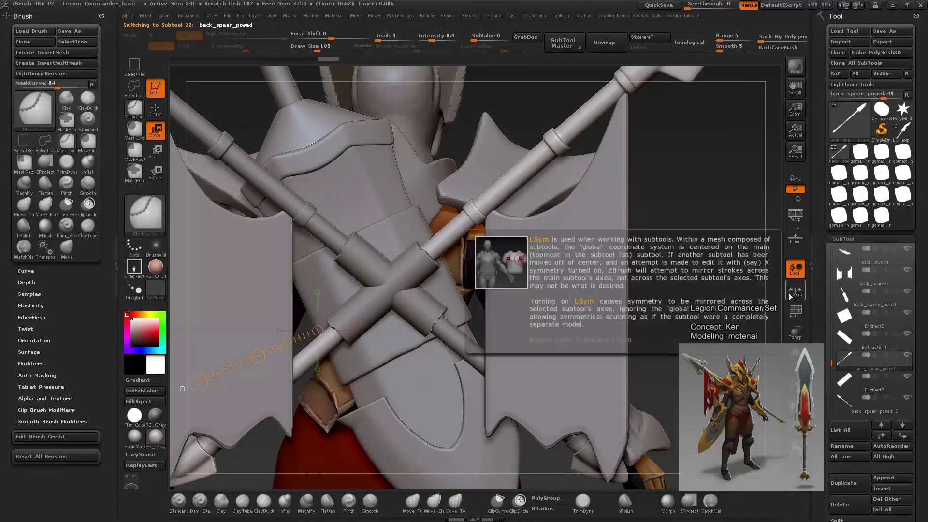
pyautogui.scroll(-3, 837, 365)
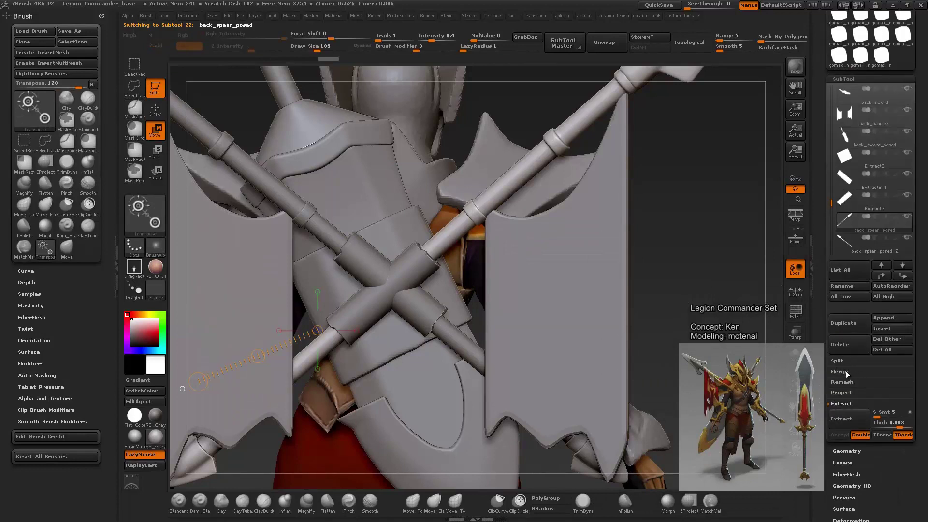
pyautogui.click(846, 372)
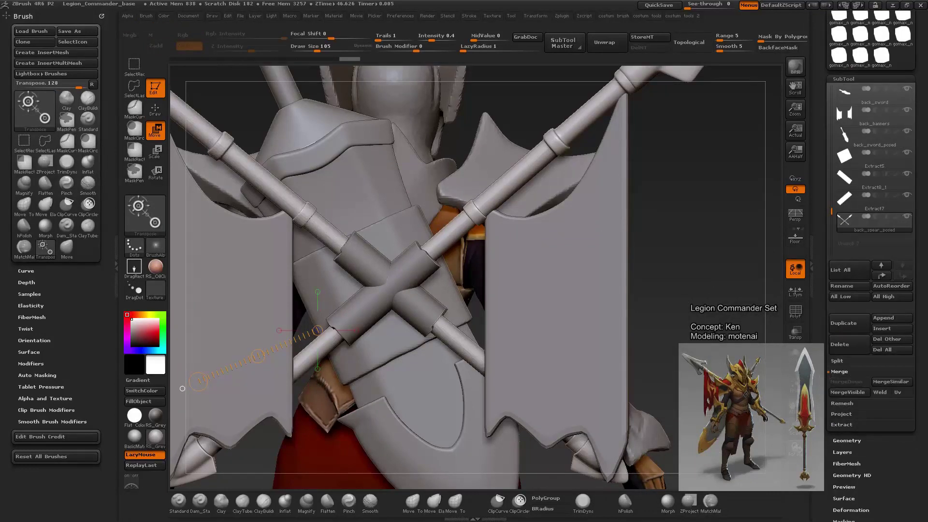
# Step: Apply Mirror And Weld to the merged spear model
pyautogui.press('ctrl')
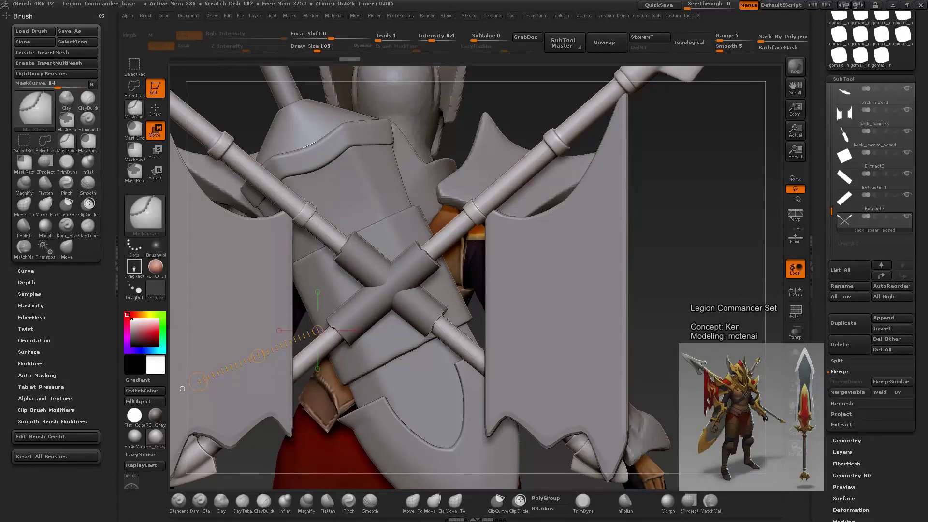
pyautogui.moveTo(183, 388)
pyautogui.keyDown('alt'); pyautogui.mouseDown()
pyautogui.moveTo(239, 352)
pyautogui.moveTo(242, 368)
pyautogui.mouseUp(); pyautogui.keyUp('alt')
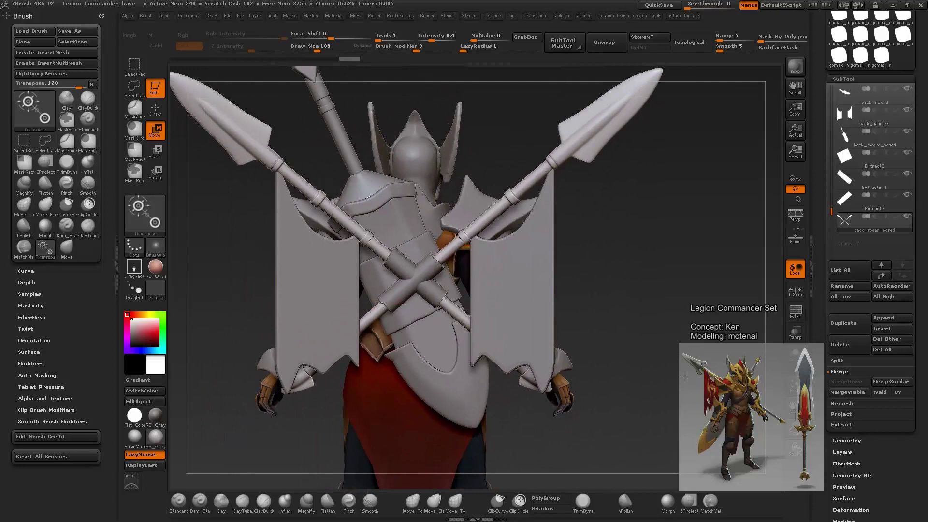
pyautogui.press('space')
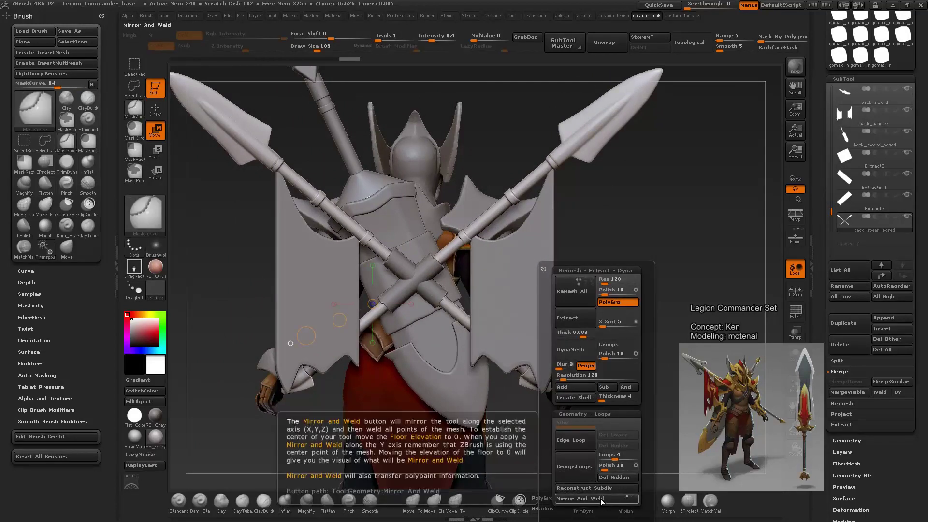
pyautogui.click(602, 502)
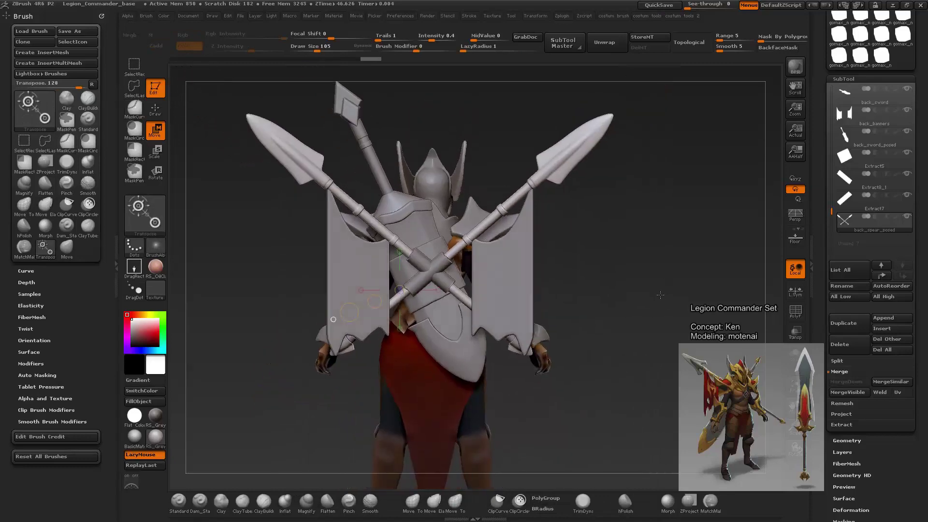
pyautogui.moveTo(645, 321)
pyautogui.keyDown('alt'); pyautogui.mouseDown()
pyautogui.moveTo(724, 298)
pyautogui.moveTo(468, 294)
pyautogui.mouseUp(); pyautogui.keyUp('alt')
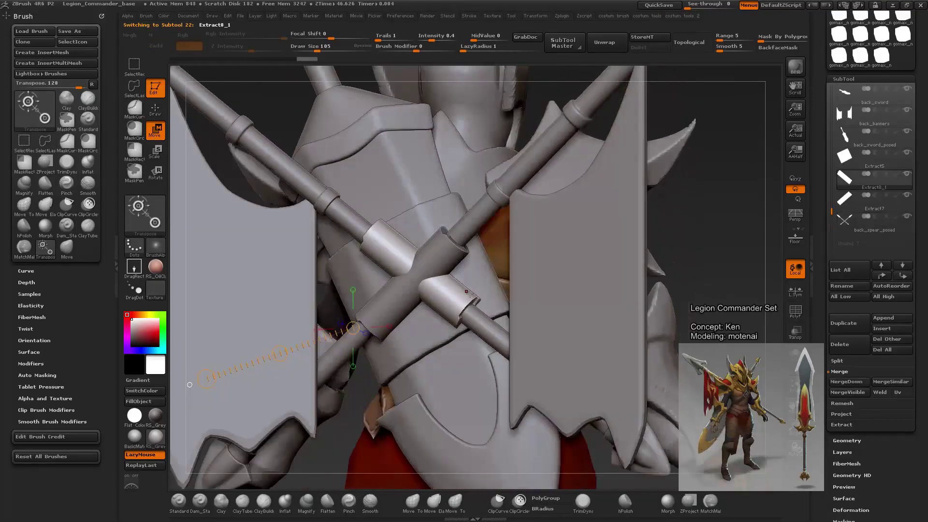
# Step: Make Extract7 active and raise its remesh resolution
pyautogui.press('q')
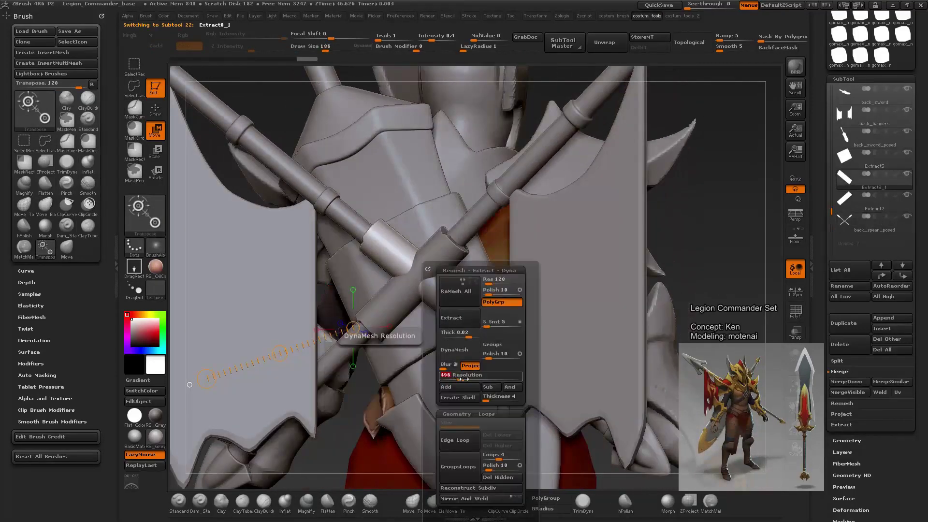
pyautogui.keyDown('alt'); pyautogui.click(426, 251); pyautogui.keyUp('alt')
pyautogui.press('q')
pyautogui.moveTo(442, 381)
pyautogui.mouseDown()
pyautogui.moveTo(457, 381)
pyautogui.moveTo(546, 267)
pyautogui.moveTo(541, 319)
pyautogui.moveTo(280, 310)
pyautogui.mouseUp()
pyautogui.press('q')
# Step: Apply Deformation > Inflate to Extract8_1 and Extract7, then make Extract5 active
pyautogui.keyDown('alt'); pyautogui.click(478, 274); pyautogui.keyUp('alt')
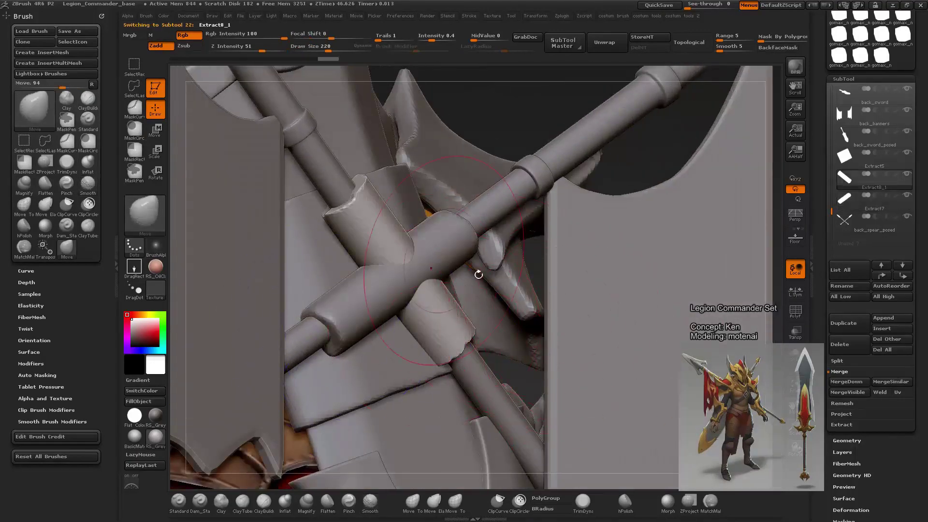
pyautogui.moveTo(754, 251); pyautogui.dragTo(506, 316)
pyautogui.press('shift')
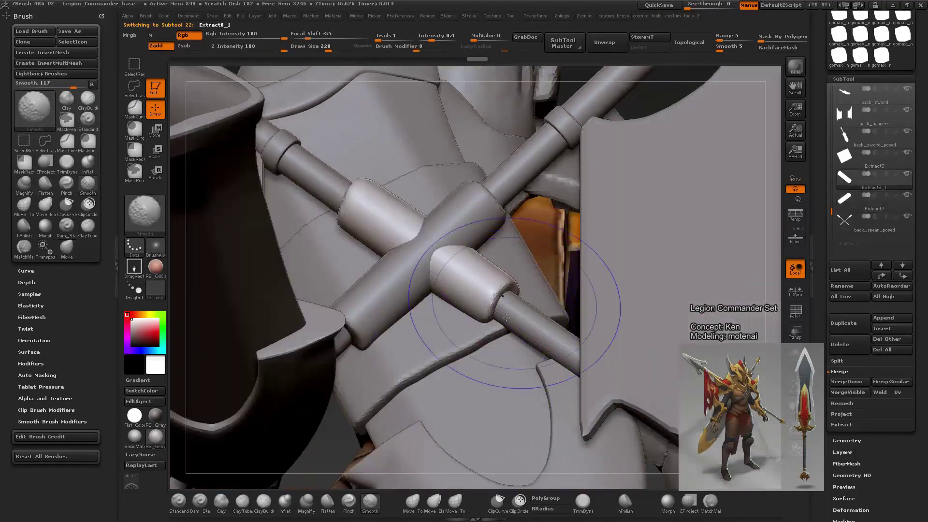
pyautogui.press('f')
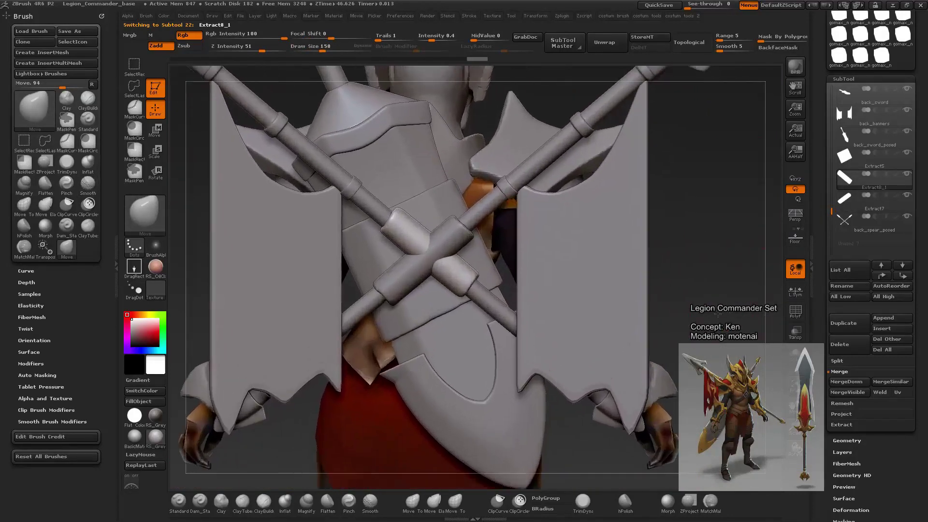
pyautogui.moveTo(717, 313); pyautogui.dragTo(527, 290)
pyautogui.press('space')
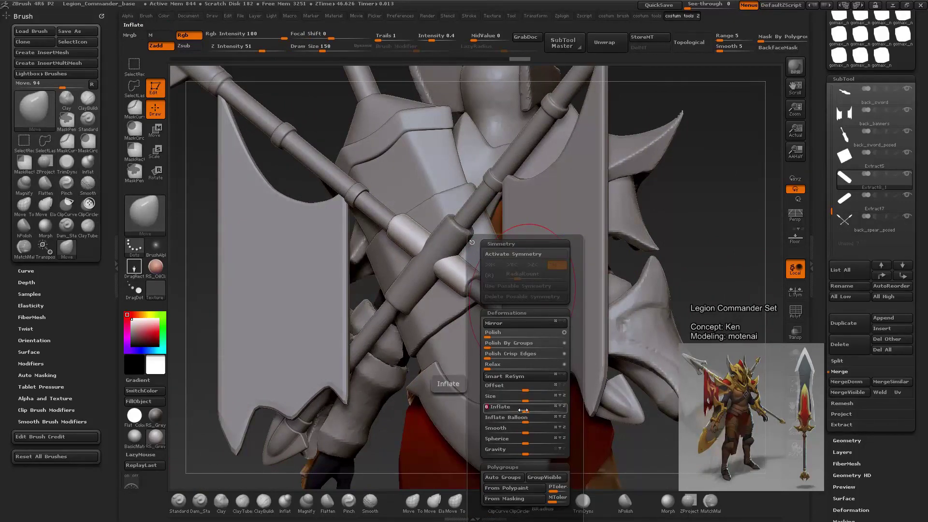
pyautogui.keyDown('alt'); pyautogui.click(435, 309); pyautogui.keyUp('alt')
pyautogui.press('space')
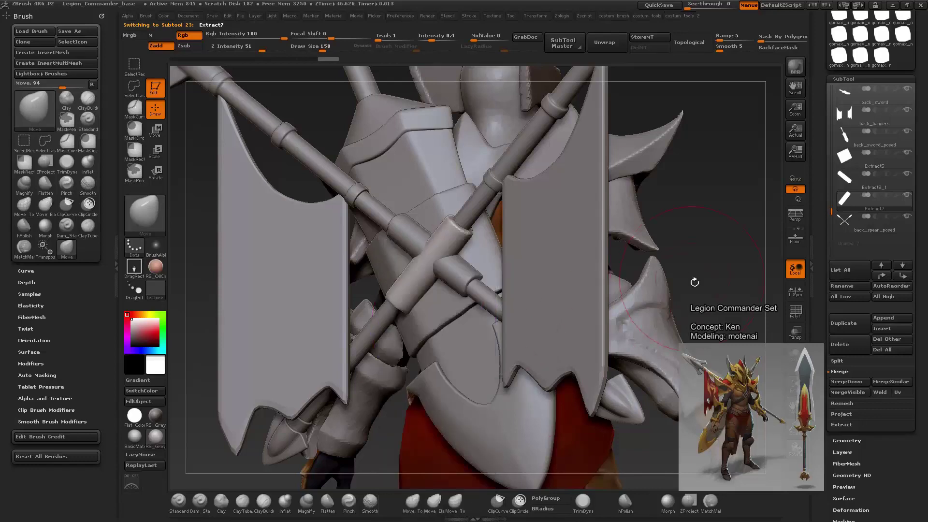
pyautogui.moveTo(696, 252)
pyautogui.mouseDown()
pyautogui.moveTo(719, 264)
pyautogui.moveTo(705, 271)
pyautogui.mouseUp()
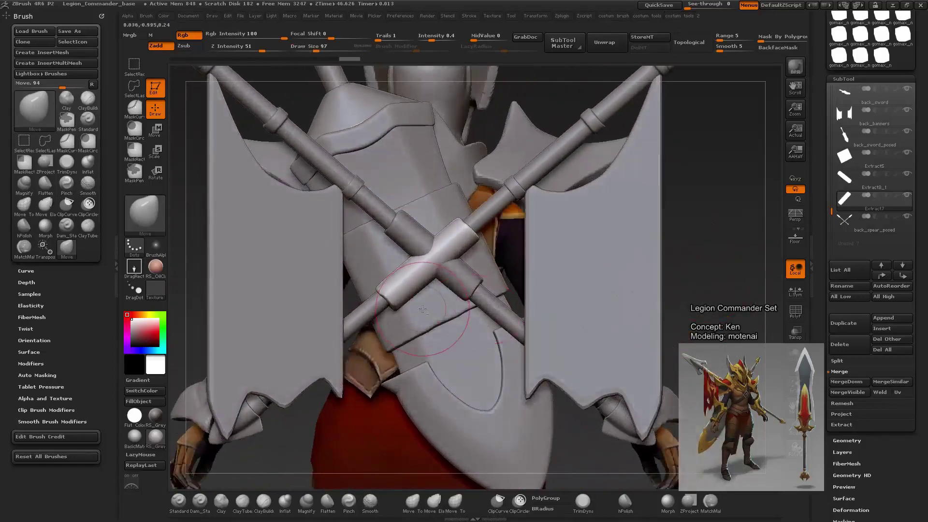
pyautogui.keyDown('alt'); pyautogui.click(454, 222); pyautogui.keyUp('alt')
# Step: Switch to the Move brush with a smaller draw size
pyautogui.press('space')
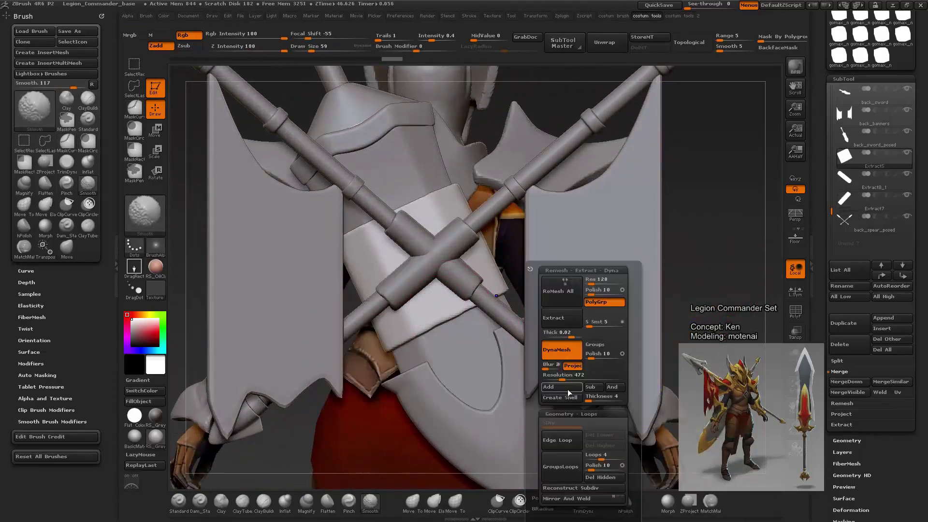
pyautogui.press('ctrl')
pyautogui.press('b')
pyautogui.press('m')
pyautogui.press('v')
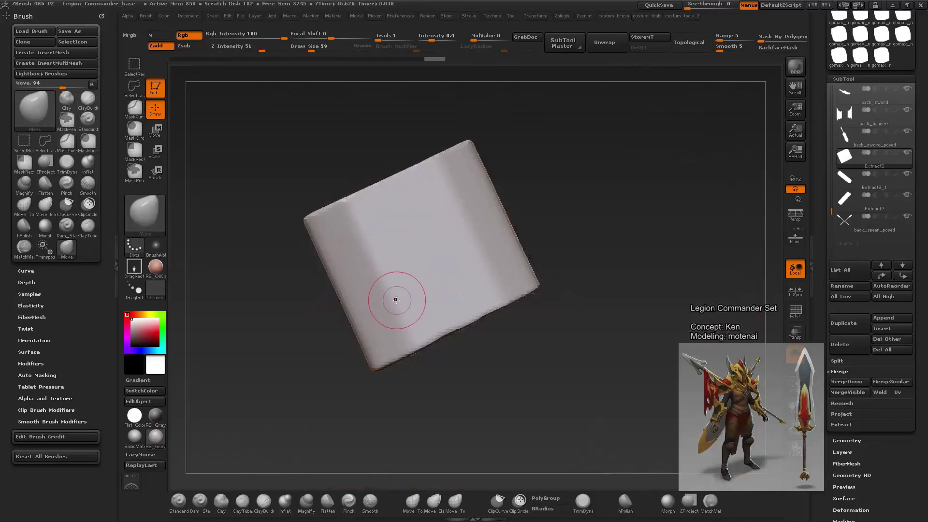
pyautogui.press('space')
pyautogui.moveTo(396, 300); pyautogui.dragTo(370, 295)
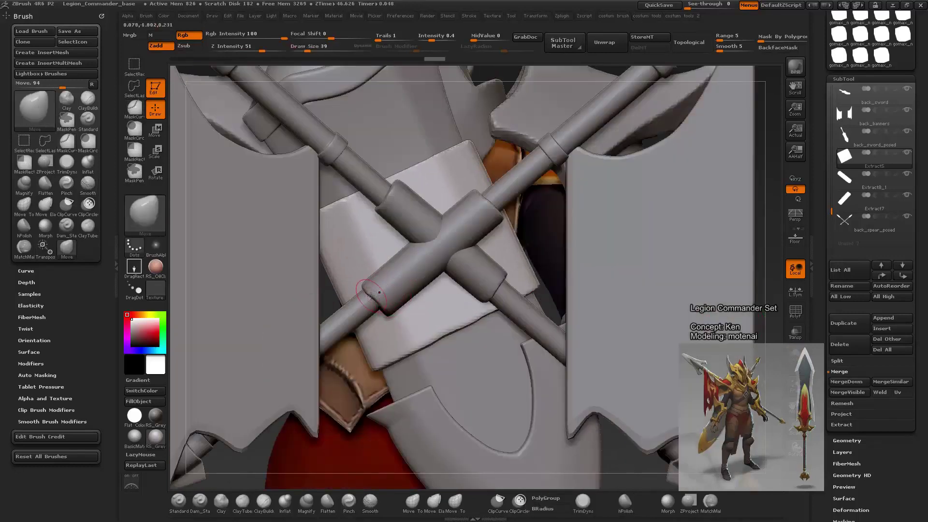
pyautogui.moveTo(757, 277); pyautogui.dragTo(724, 285)
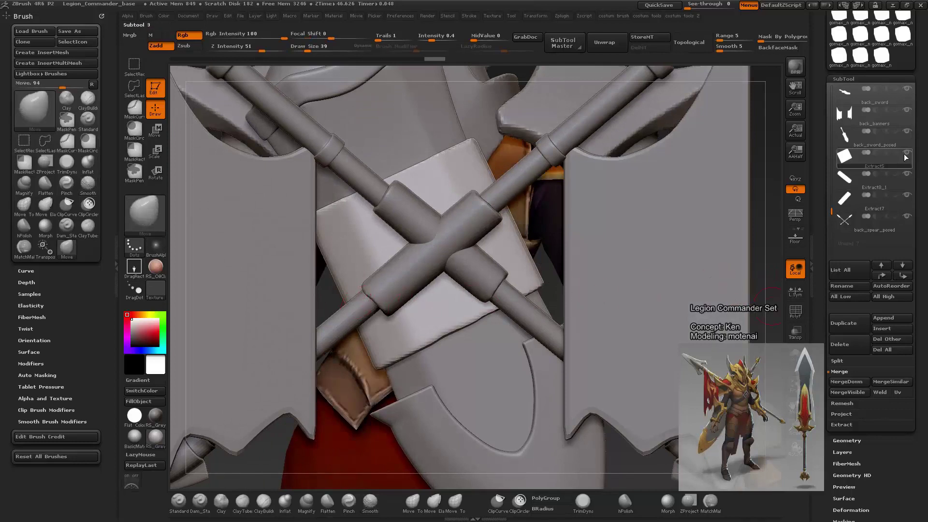
# Step: Mask the plate along the spear edges and push its top edge over the seam
pyautogui.press('ctrl')
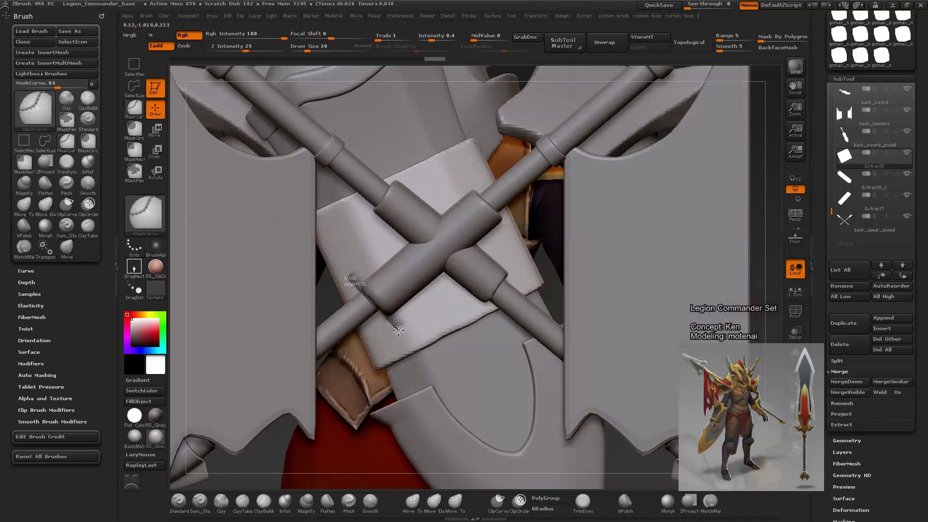
pyautogui.keyDown('ctrl'); pyautogui.moveTo(400, 332); pyautogui.dragTo(343, 276); pyautogui.keyUp('ctrl')
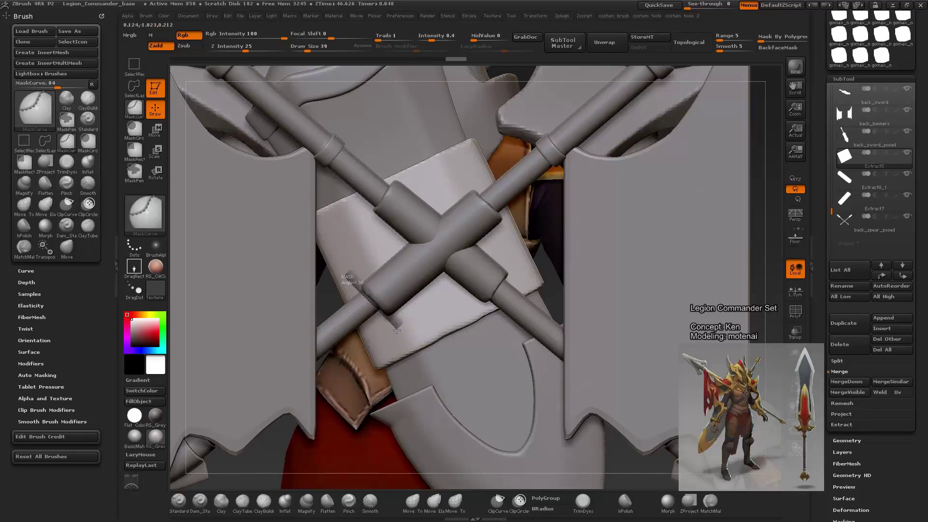
pyautogui.keyDown('ctrl'); pyautogui.moveTo(398, 330); pyautogui.dragTo(393, 331); pyautogui.keyUp('ctrl')
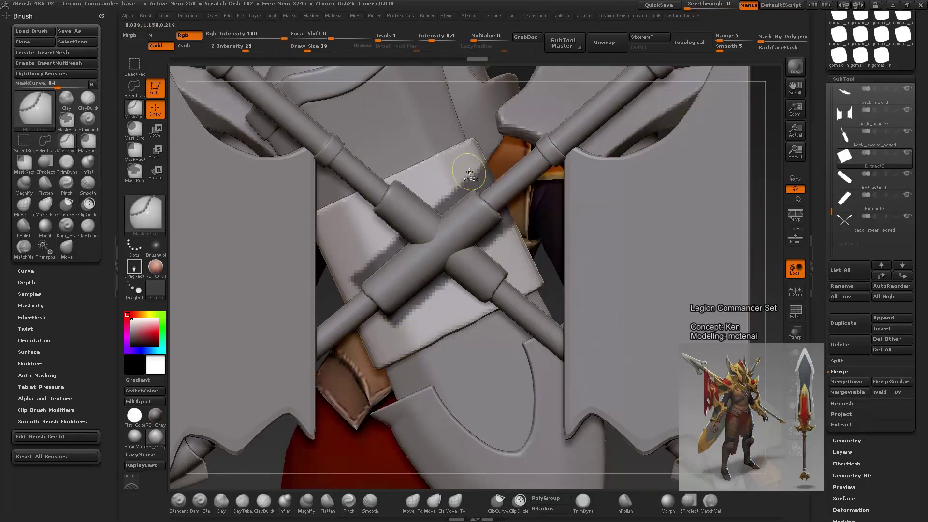
pyautogui.keyDown('ctrl'); pyautogui.moveTo(470, 172); pyautogui.dragTo(520, 235); pyautogui.keyUp('ctrl')
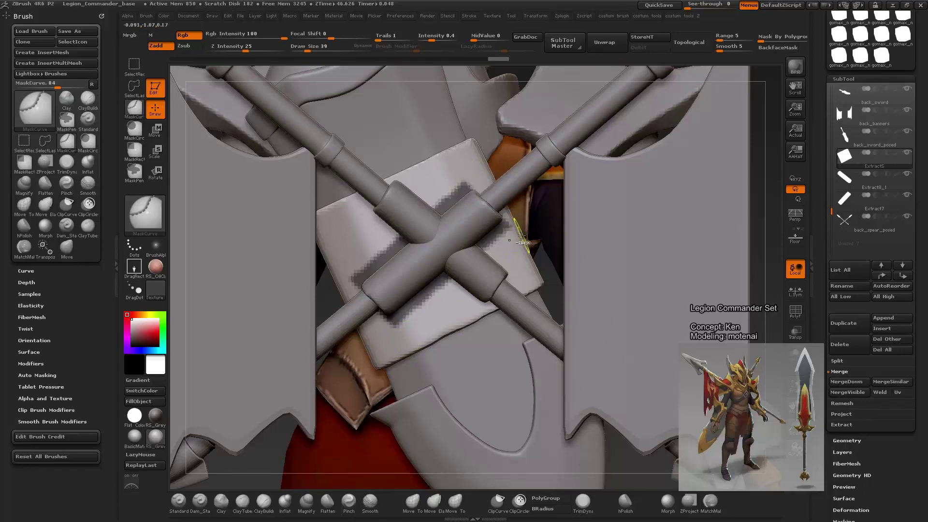
pyautogui.moveTo(555, 290); pyautogui.dragTo(559, 292)
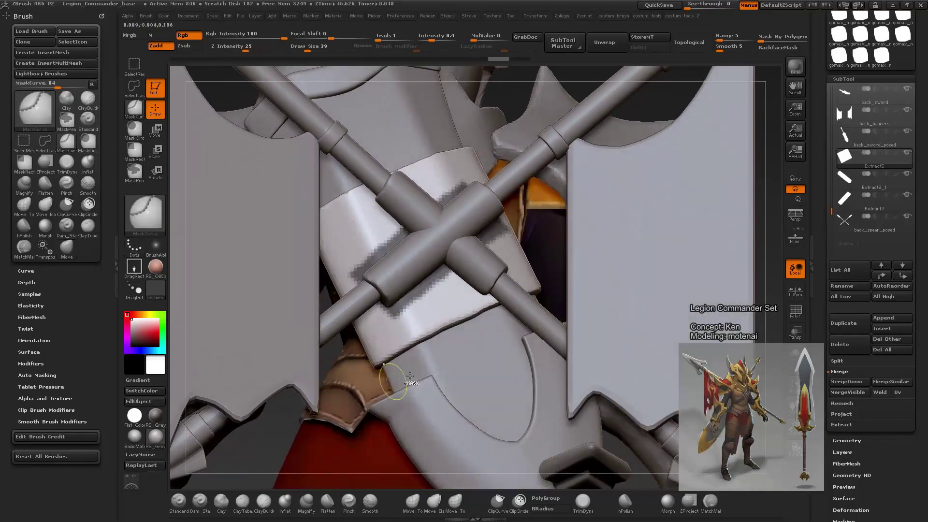
pyautogui.moveTo(443, 329); pyautogui.dragTo(450, 319)
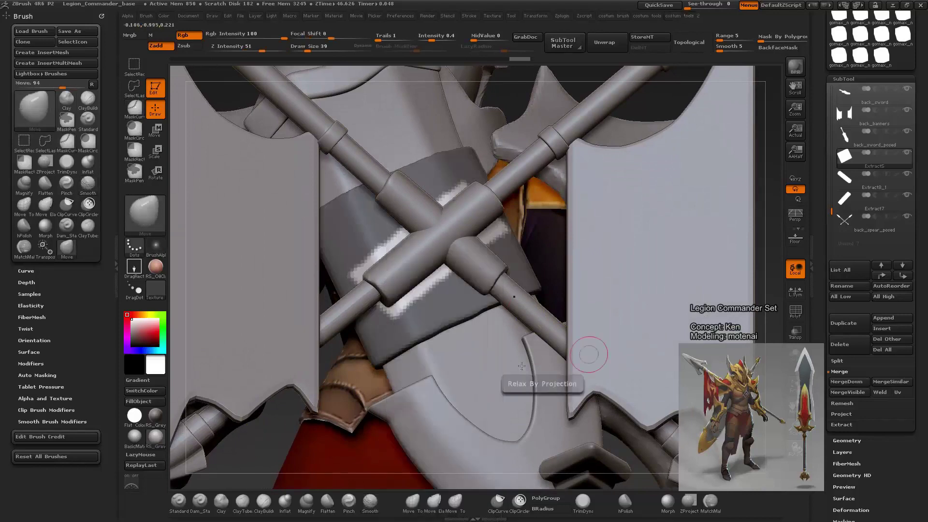
pyautogui.moveTo(574, 329); pyautogui.dragTo(466, 266)
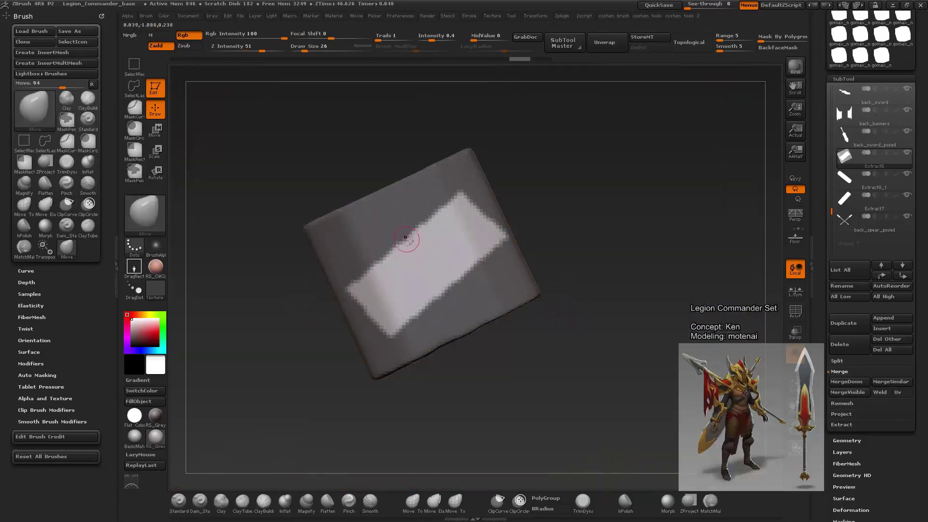
# Step: Solo the centre plate and mask an X following the ghosted crossed spears
pyautogui.keyDown('ctrl'); pyautogui.keyDown('shift'); pyautogui.click(398, 239); pyautogui.keyUp('shift'); pyautogui.keyUp('ctrl')
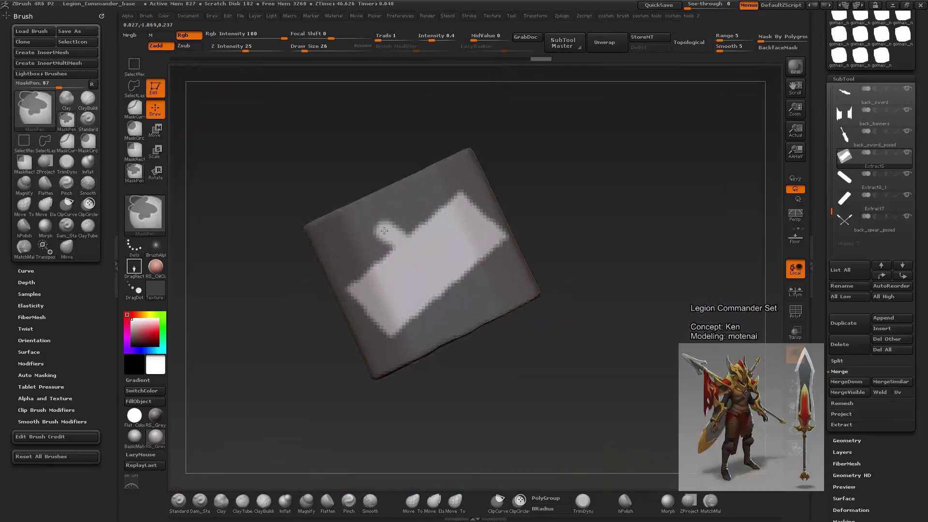
pyautogui.keyDown('ctrl'); pyautogui.moveTo(384, 230); pyautogui.dragTo(395, 213); pyautogui.keyUp('ctrl')
pyautogui.keyDown('ctrl'); pyautogui.moveTo(482, 279); pyautogui.dragTo(461, 289); pyautogui.keyUp('ctrl')
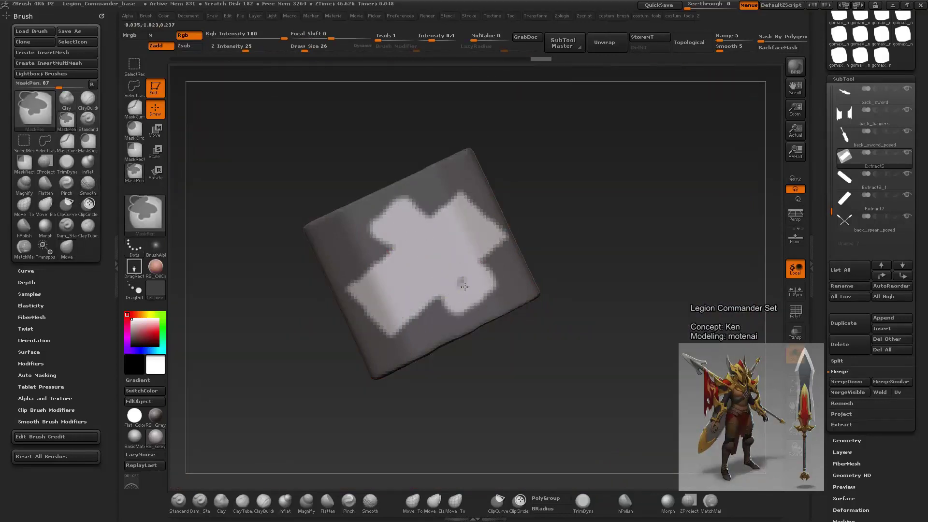
pyautogui.hotkey('shift', 'z')
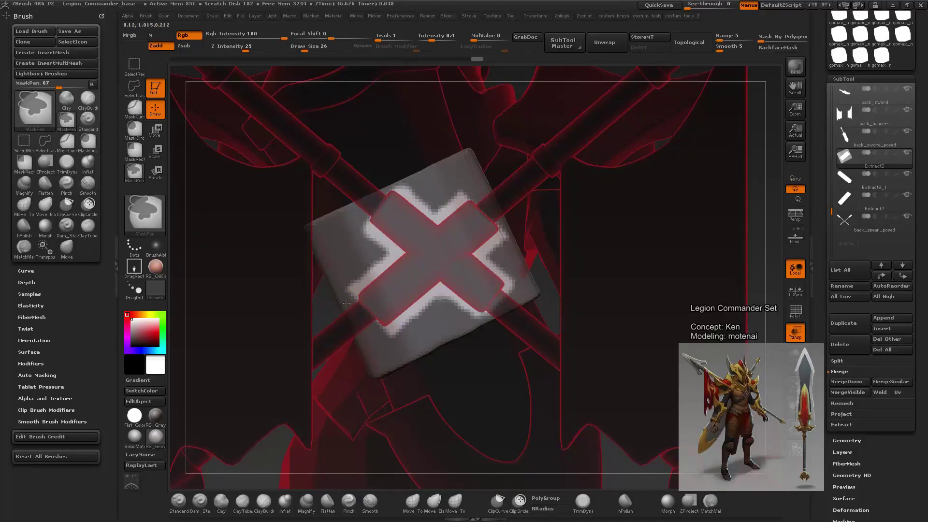
pyautogui.press('ctrl')
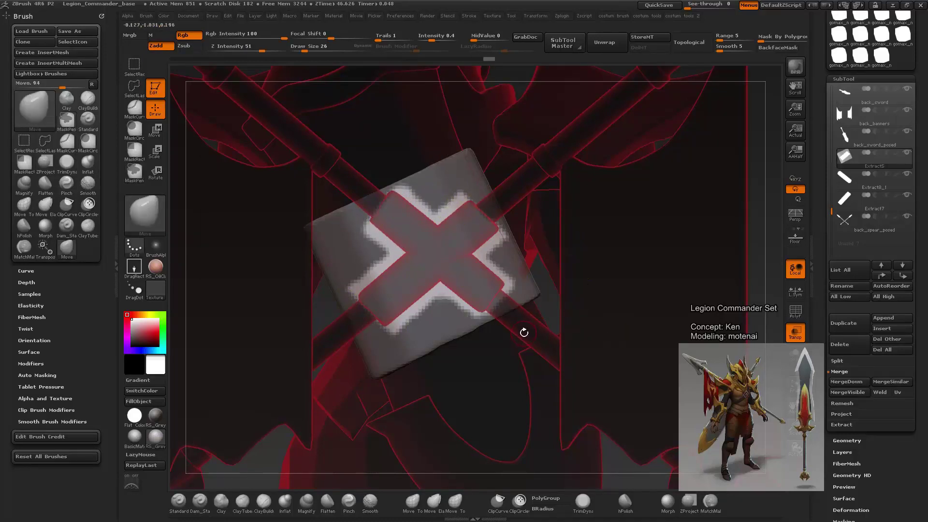
pyautogui.moveTo(554, 310)
pyautogui.mouseDown()
pyautogui.moveTo(431, 252)
pyautogui.moveTo(539, 322)
pyautogui.moveTo(288, 269)
pyautogui.mouseUp()
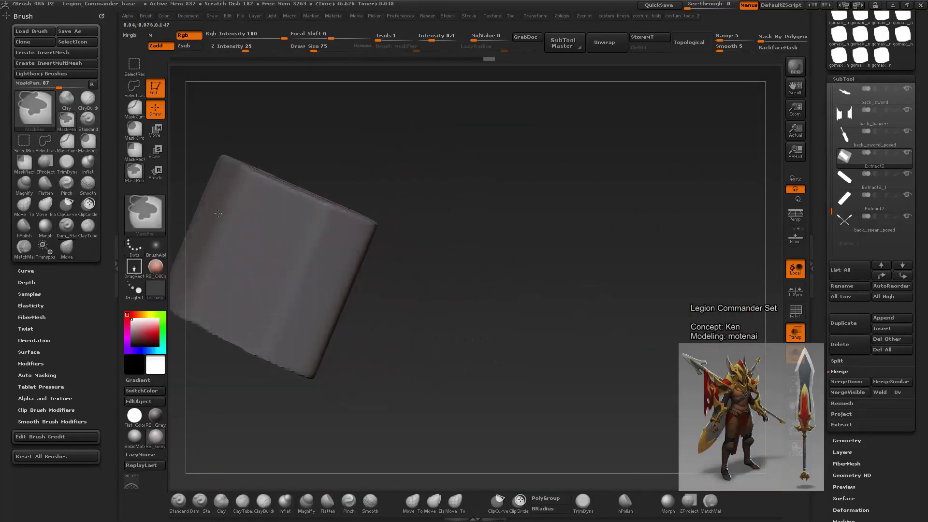
pyautogui.keyDown('shift'); pyautogui.moveTo(184, 193); pyautogui.dragTo(391, 265); pyautogui.keyUp('shift')
# Step: Select Extract7 and Extract8_1 and merge them down into one crossbar piece
pyautogui.press('w')
pyautogui.moveTo(321, 238); pyautogui.dragTo(447, 383)
pyautogui.moveTo(331, 286); pyautogui.dragTo(432, 286)
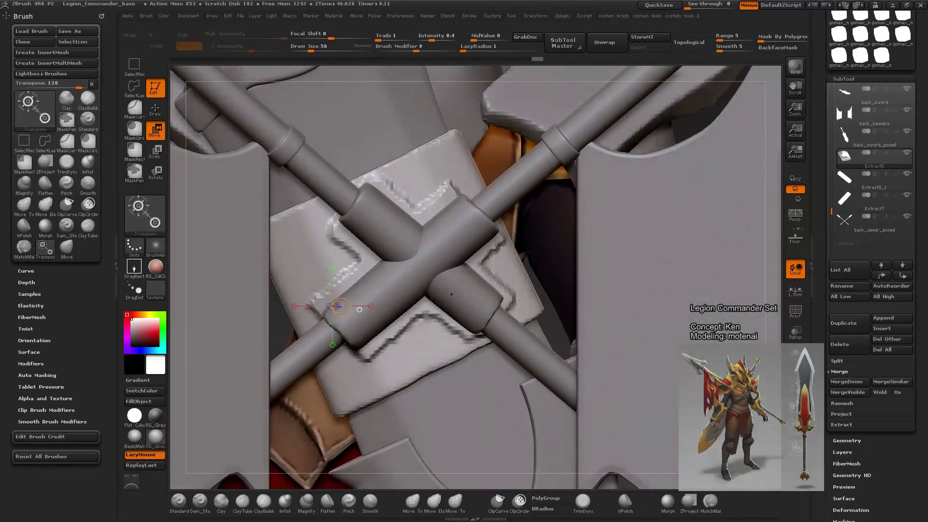
pyautogui.keyDown('alt'); pyautogui.click(445, 261); pyautogui.keyUp('alt')
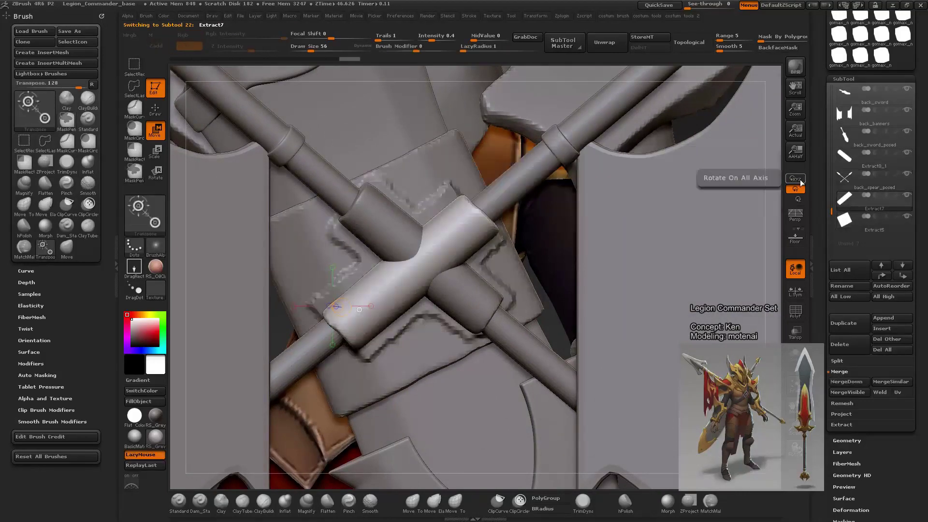
pyautogui.click(867, 157)
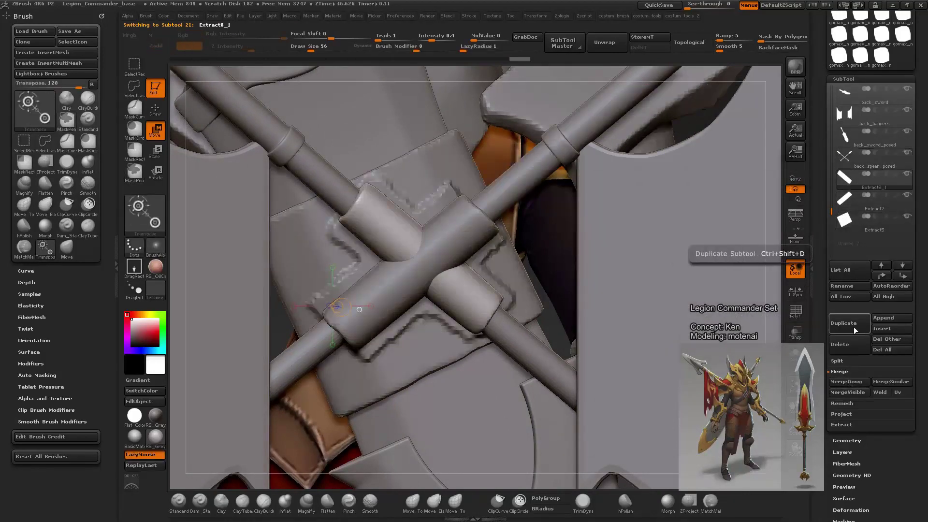
# Step: Merge the two crossbar pieces into one, isolate it, and pick ClayTubes
pyautogui.click(851, 384)
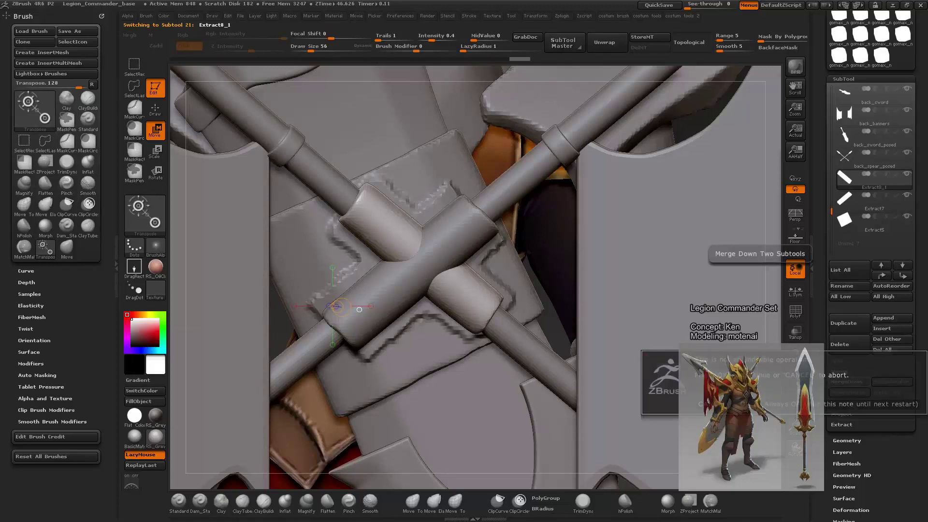
pyautogui.click(795, 354)
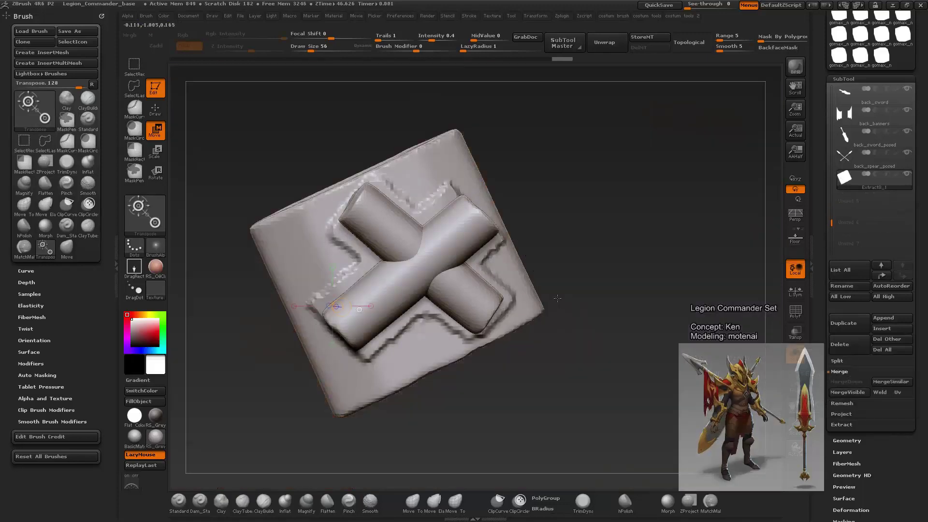
pyautogui.moveTo(642, 377)
pyautogui.mouseDown()
pyautogui.moveTo(620, 414)
pyautogui.moveTo(396, 238)
pyautogui.mouseUp()
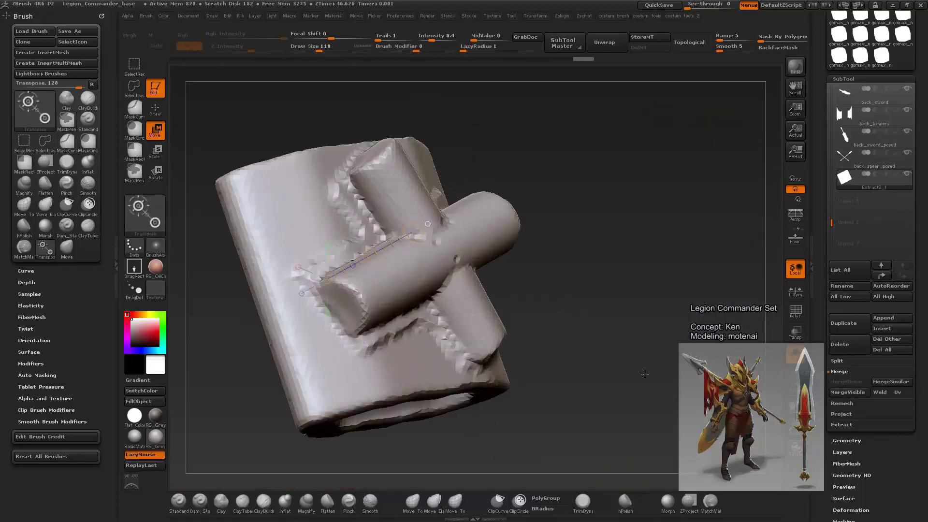
pyautogui.press('q')
pyautogui.press('b')
pyautogui.press('c')
pyautogui.press('t')
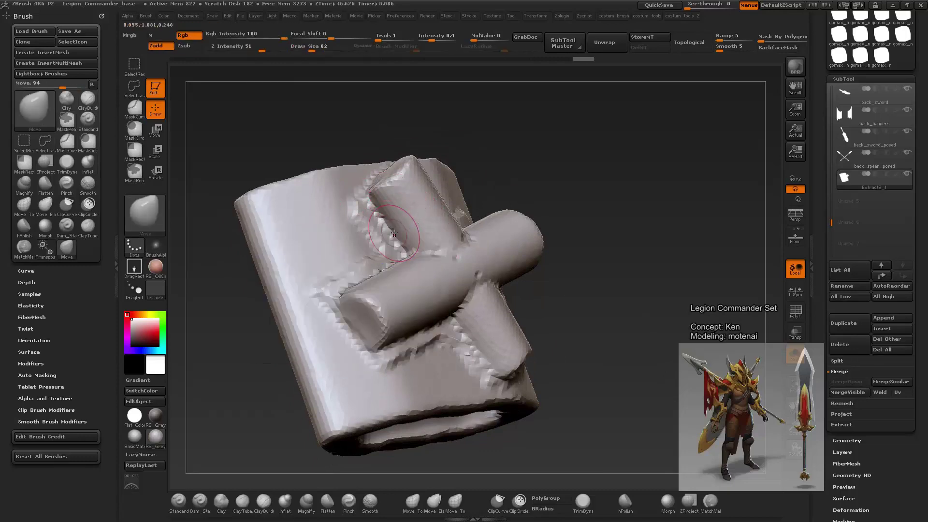
# Step: Orbit around the merged block and smooth the raised cross from above
pyautogui.moveTo(605, 209); pyautogui.dragTo(394, 269)
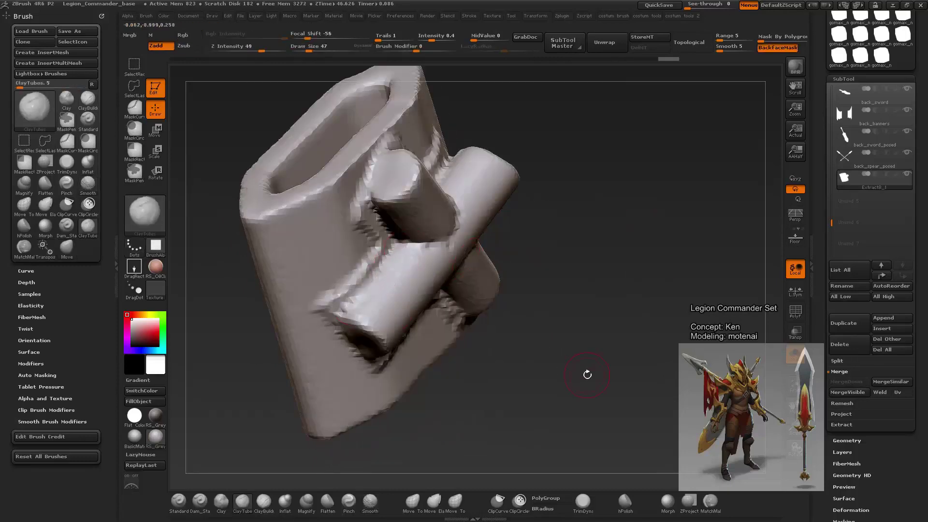
pyautogui.moveTo(588, 375)
pyautogui.mouseDown()
pyautogui.moveTo(495, 283)
pyautogui.moveTo(626, 161)
pyautogui.mouseUp()
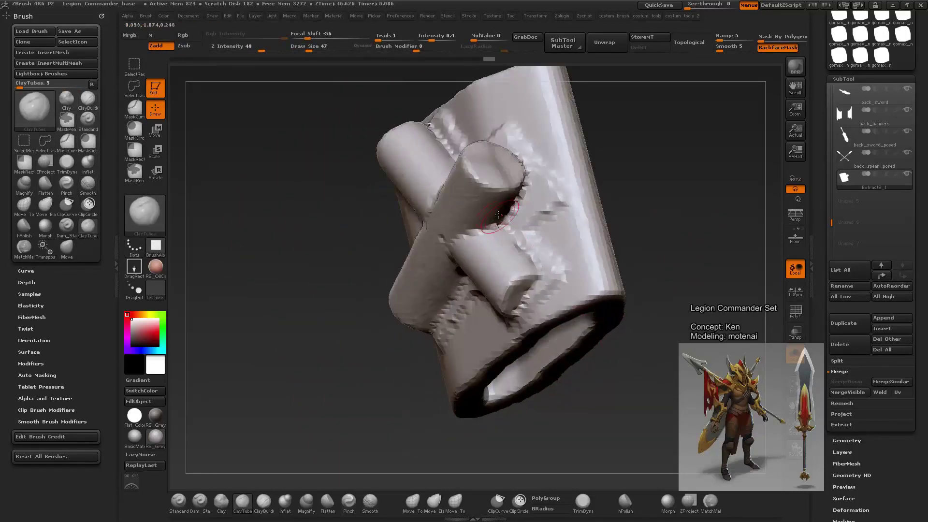
pyautogui.moveTo(604, 217); pyautogui.dragTo(610, 243)
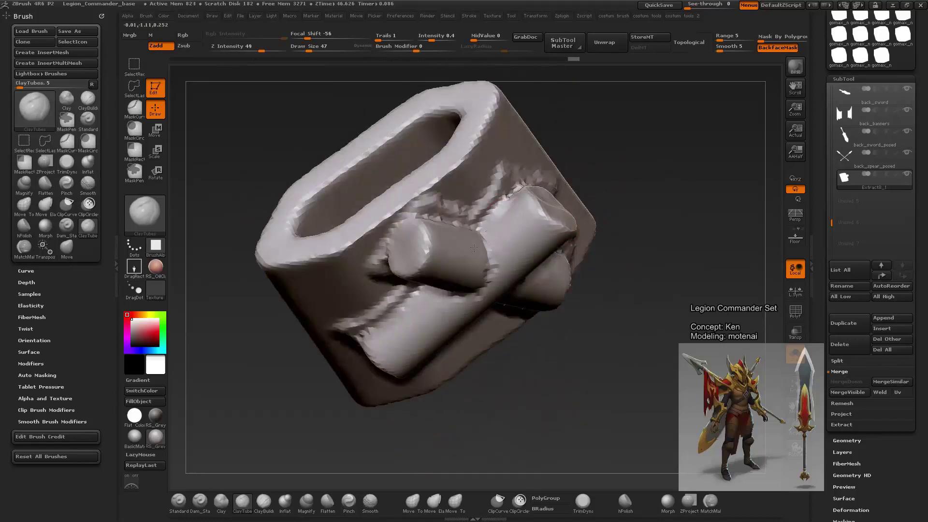
pyautogui.moveTo(474, 248)
pyautogui.mouseDown()
pyautogui.moveTo(659, 240)
pyautogui.moveTo(654, 251)
pyautogui.mouseUp()
pyautogui.press('shift')
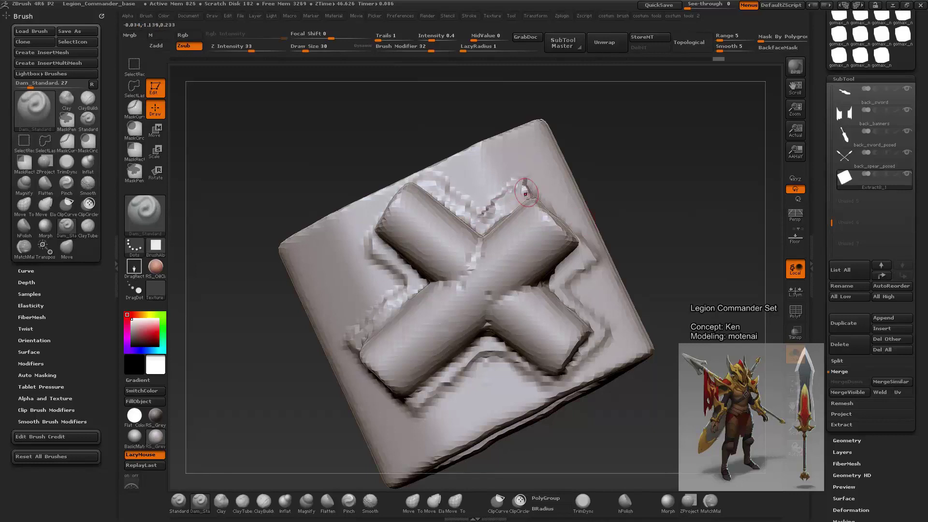
pyautogui.keyDown('alt'); pyautogui.moveTo(482, 191); pyautogui.dragTo(583, 307); pyautogui.keyUp('alt')
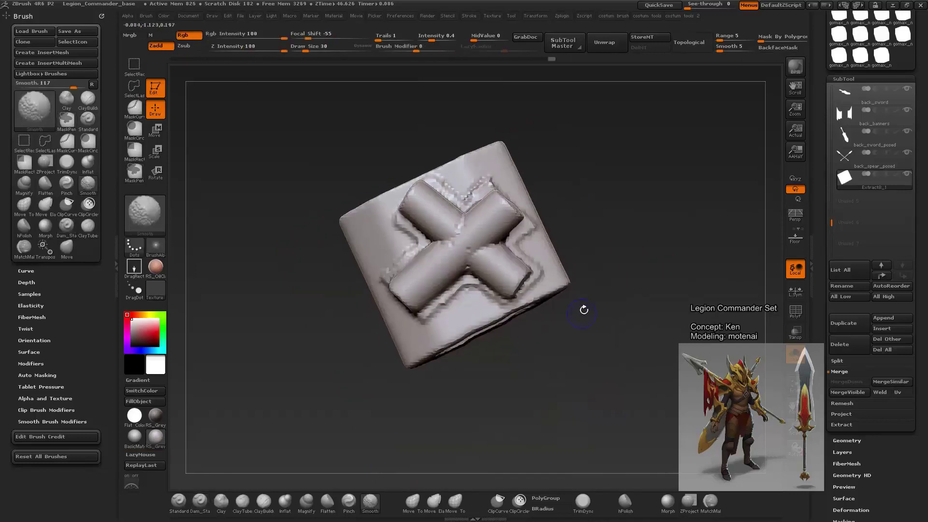
pyautogui.press('space')
pyautogui.moveTo(470, 393)
pyautogui.mouseDown()
pyautogui.moveTo(645, 368)
pyautogui.moveTo(496, 299)
pyautogui.moveTo(552, 340)
pyautogui.mouseUp()
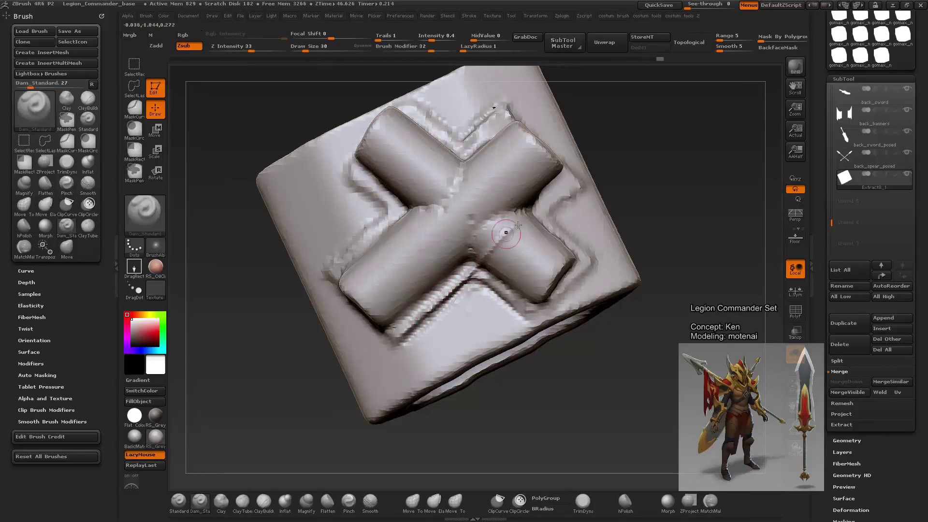
pyautogui.moveTo(448, 291); pyautogui.dragTo(508, 249)
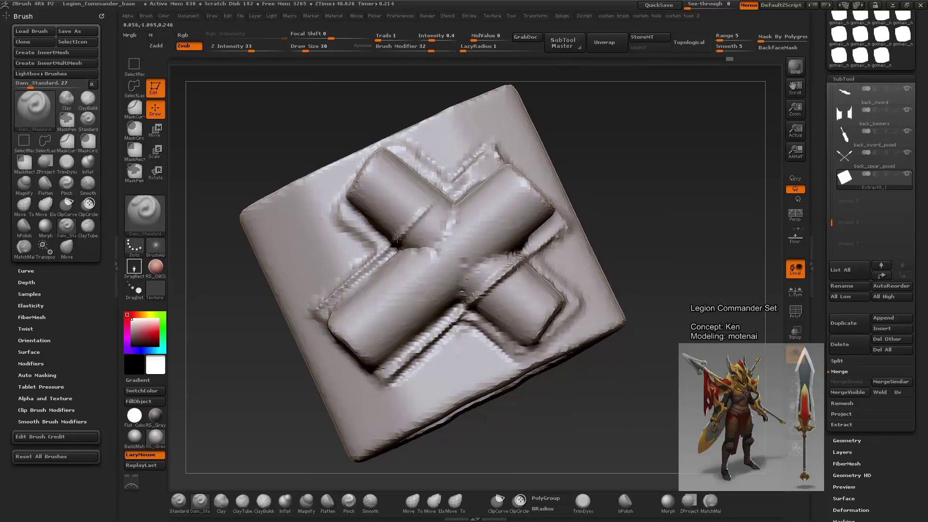
# Step: Fill the crease at the cross's upper-left arm junction with ClayTubes
pyautogui.press('b')
pyautogui.press('c')
pyautogui.press('t')
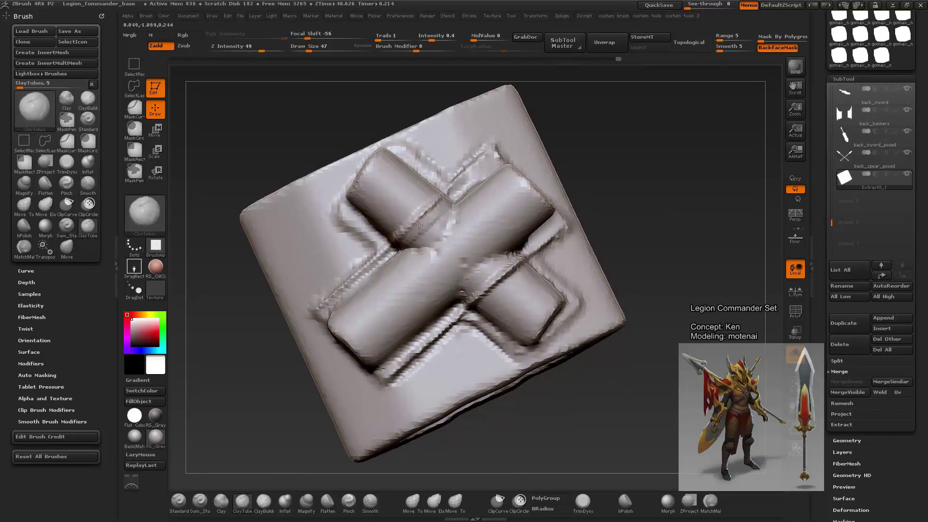
pyautogui.moveTo(419, 225)
pyautogui.mouseDown()
pyautogui.moveTo(432, 226)
pyautogui.moveTo(443, 264)
pyautogui.moveTo(493, 270)
pyautogui.mouseUp()
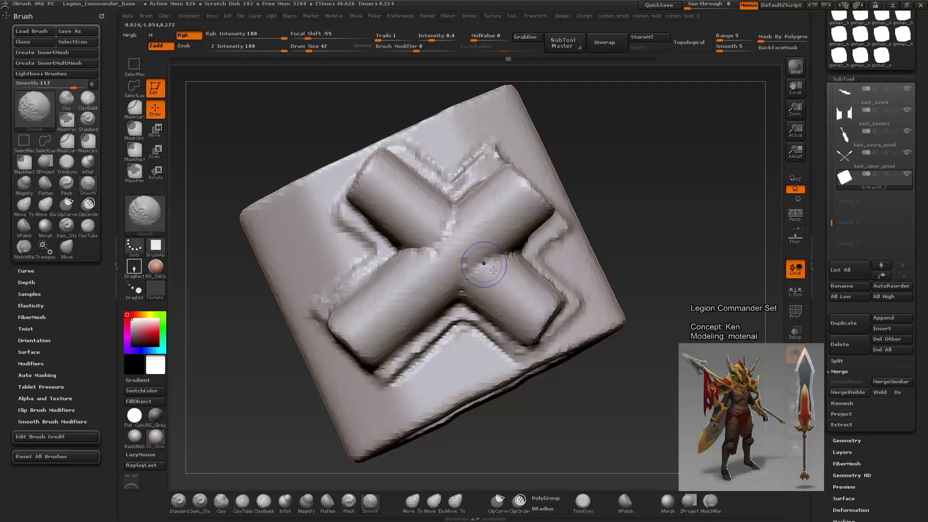
# Step: Re-cut the cross's lower, inner top and lower-right edges, confirming the undo-history dialog
pyautogui.moveTo(370, 237); pyautogui.dragTo(414, 279)
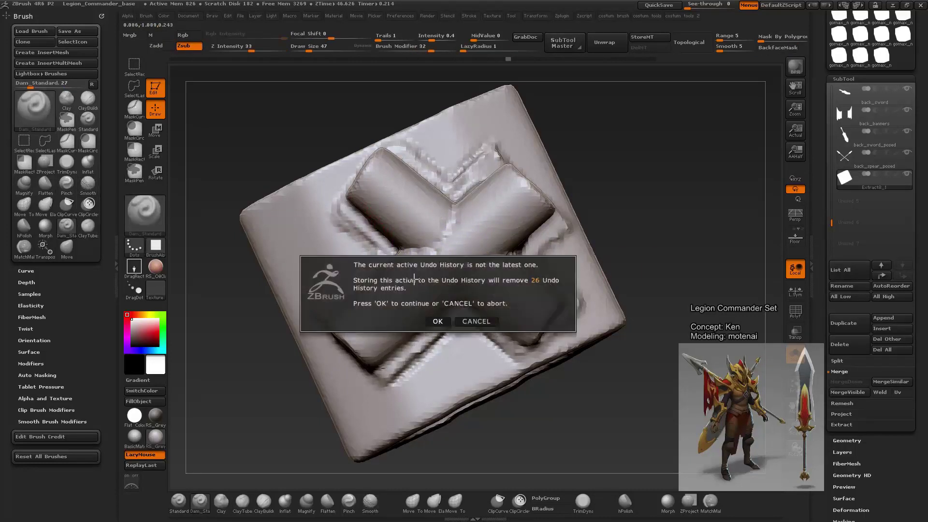
pyautogui.click(438, 321)
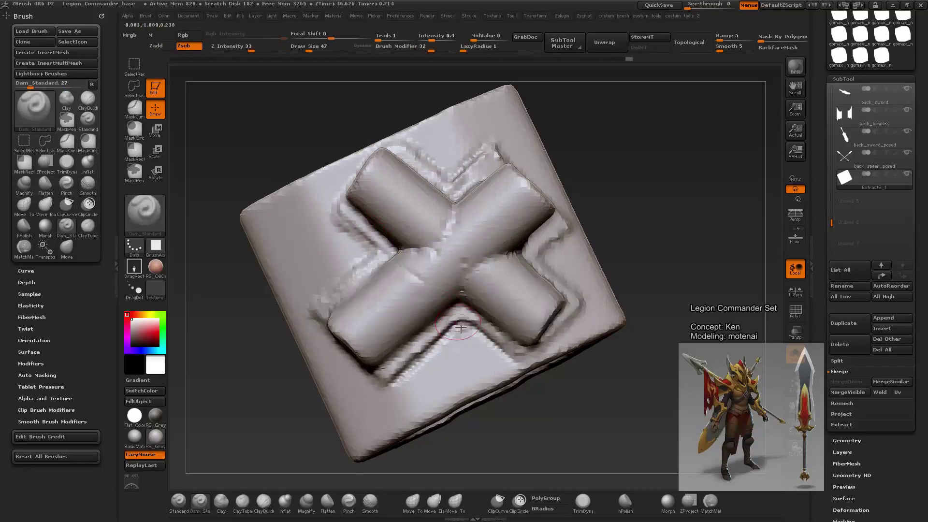
pyautogui.moveTo(343, 215); pyautogui.dragTo(391, 274)
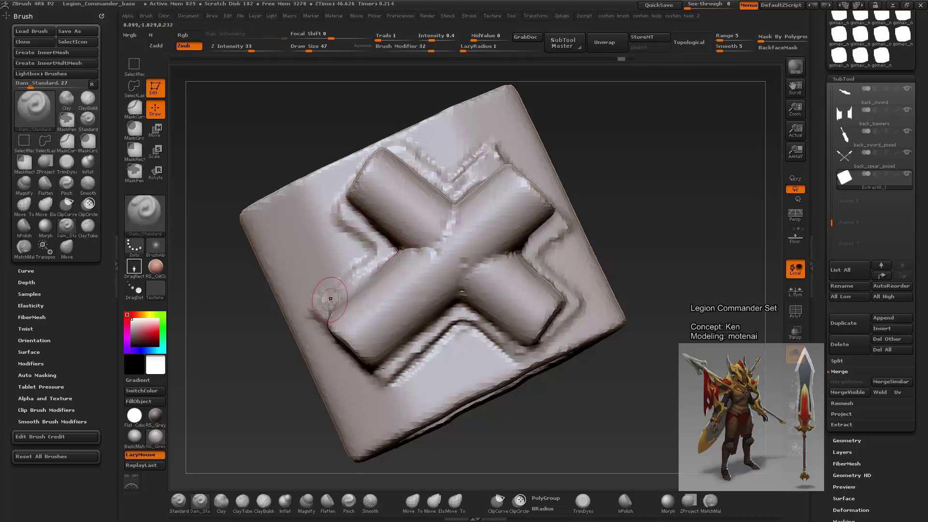
pyautogui.moveTo(439, 199); pyautogui.dragTo(497, 145)
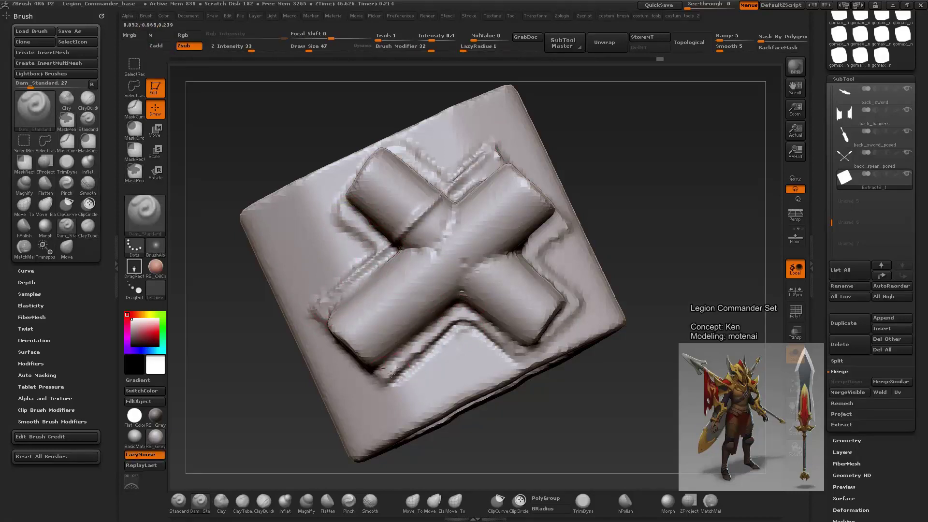
pyautogui.moveTo(391, 373); pyautogui.dragTo(542, 237)
pyautogui.moveTo(628, 271)
pyautogui.mouseDown()
pyautogui.moveTo(679, 247)
pyautogui.moveTo(669, 236)
pyautogui.moveTo(664, 253)
pyautogui.moveTo(556, 193)
pyautogui.mouseUp()
# Step: Mask everything but the side disc and Transpose-push it flatter into the body
pyautogui.moveTo(459, 145)
pyautogui.keyDown('ctrl'); pyautogui.mouseDown()
pyautogui.moveTo(475, 143)
pyautogui.moveTo(306, 130)
pyautogui.mouseUp(); pyautogui.keyUp('ctrl')
pyautogui.keyDown('ctrl'); pyautogui.click(377, 192); pyautogui.keyUp('ctrl')
pyautogui.press('w')
pyautogui.moveTo(339, 217)
pyautogui.mouseDown()
pyautogui.moveTo(310, 290)
pyautogui.moveTo(598, 154)
pyautogui.moveTo(580, 157)
pyautogui.mouseUp()
pyautogui.moveTo(687, 241)
pyautogui.keyDown('ctrl'); pyautogui.mouseDown()
pyautogui.moveTo(698, 262)
pyautogui.moveTo(564, 211)
pyautogui.mouseUp(); pyautogui.keyUp('ctrl')
# Step: Return to ClayTubes and orbit until the cylinder stands upright
pyautogui.press('b')
pyautogui.press('c')
pyautogui.press('t')
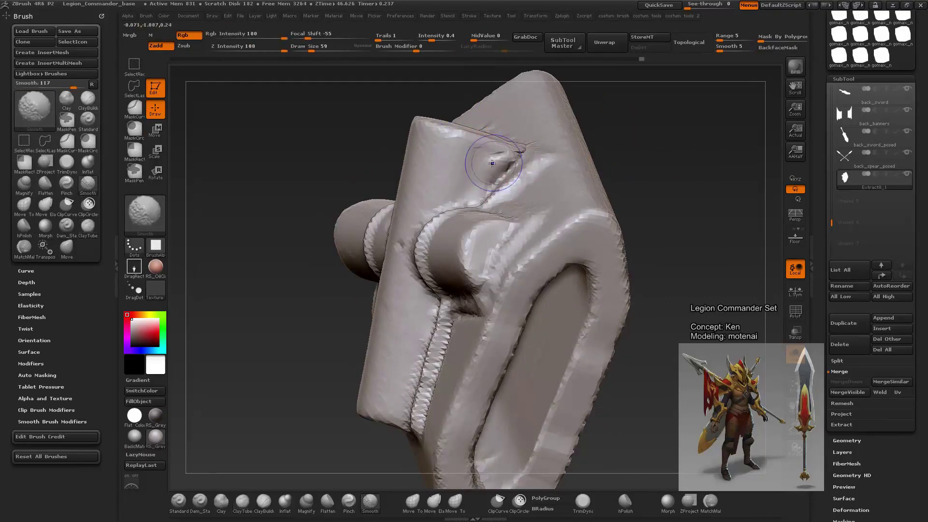
pyautogui.moveTo(652, 203); pyautogui.dragTo(708, 235)
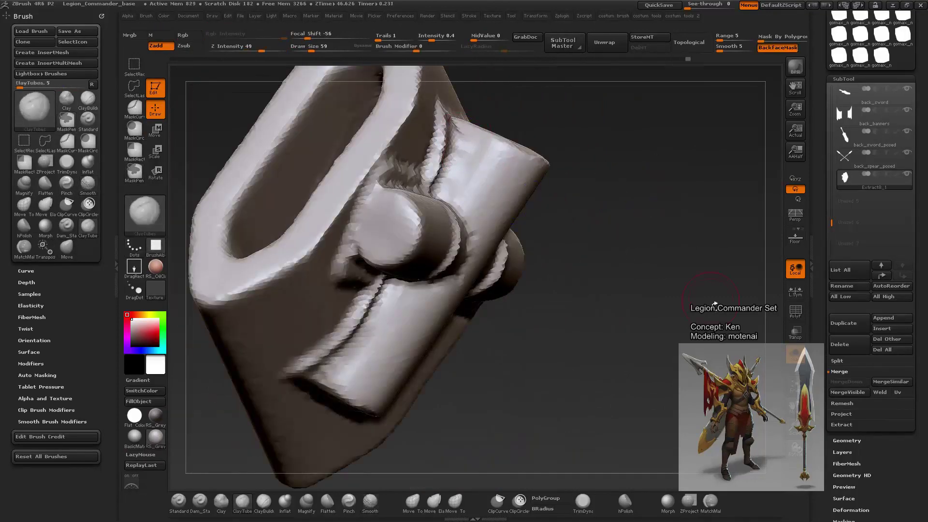
pyautogui.moveTo(628, 251)
pyautogui.mouseDown()
pyautogui.moveTo(724, 215)
pyautogui.moveTo(696, 315)
pyautogui.moveTo(484, 251)
pyautogui.moveTo(474, 240)
pyautogui.mouseUp()
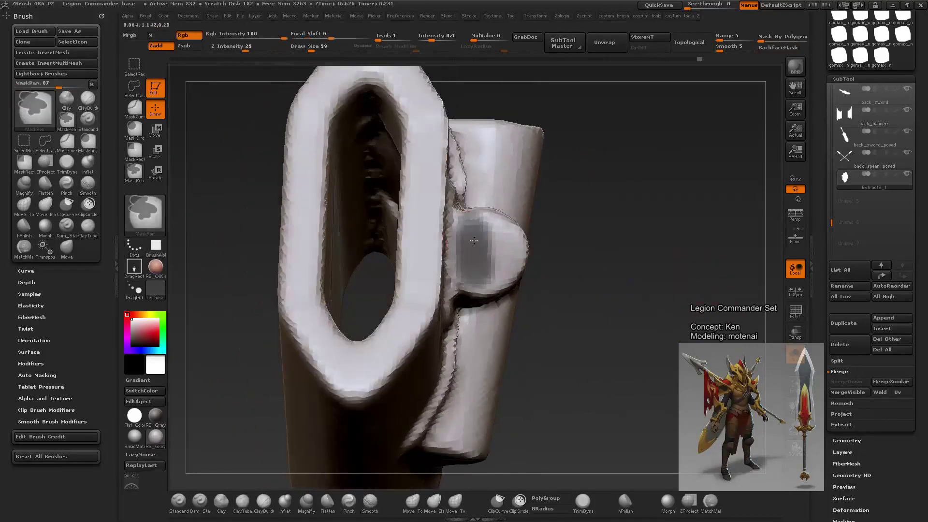
# Step: Invert the mask to free the knob, Transpose-move it outward, and clear the mask
pyautogui.keyDown('ctrl'); pyautogui.click(594, 275); pyautogui.keyUp('ctrl')
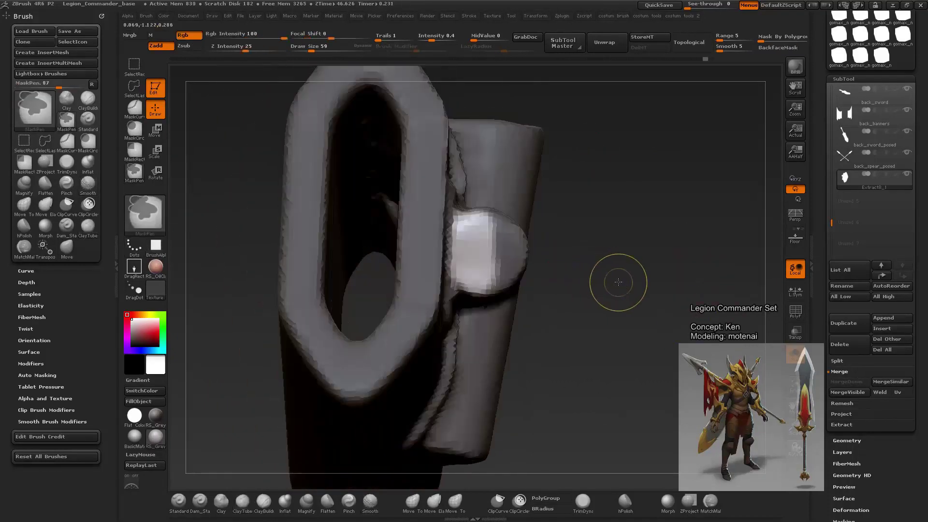
pyautogui.press('w')
pyautogui.moveTo(208, 118); pyautogui.dragTo(476, 118)
pyautogui.moveTo(478, 253); pyautogui.dragTo(656, 254)
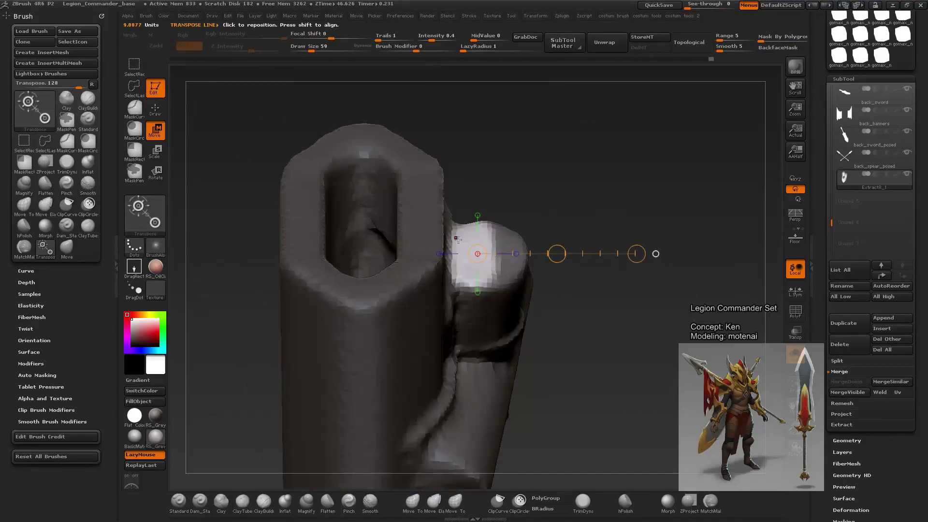
pyautogui.moveTo(628, 290)
pyautogui.keyDown('ctrl'); pyautogui.mouseDown()
pyautogui.moveTo(609, 310)
pyautogui.moveTo(694, 249)
pyautogui.moveTo(494, 269)
pyautogui.moveTo(598, 238)
pyautogui.moveTo(639, 256)
pyautogui.moveTo(503, 306)
pyautogui.mouseUp(); pyautogui.keyUp('ctrl')
# Step: Smooth the raised cross on the band piece
pyautogui.press('space')
pyautogui.press('q')
pyautogui.press('shift')
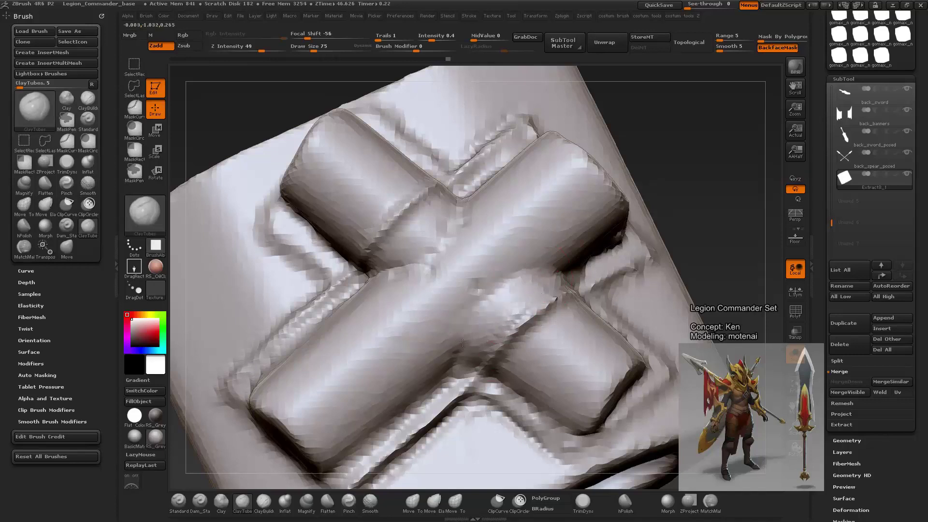
pyautogui.moveTo(498, 310); pyautogui.dragTo(382, 263)
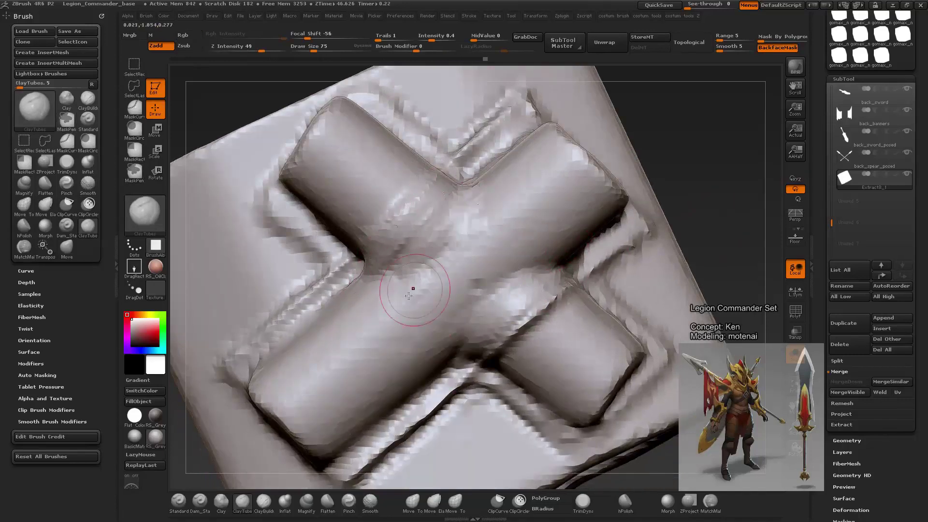
pyautogui.press('shift')
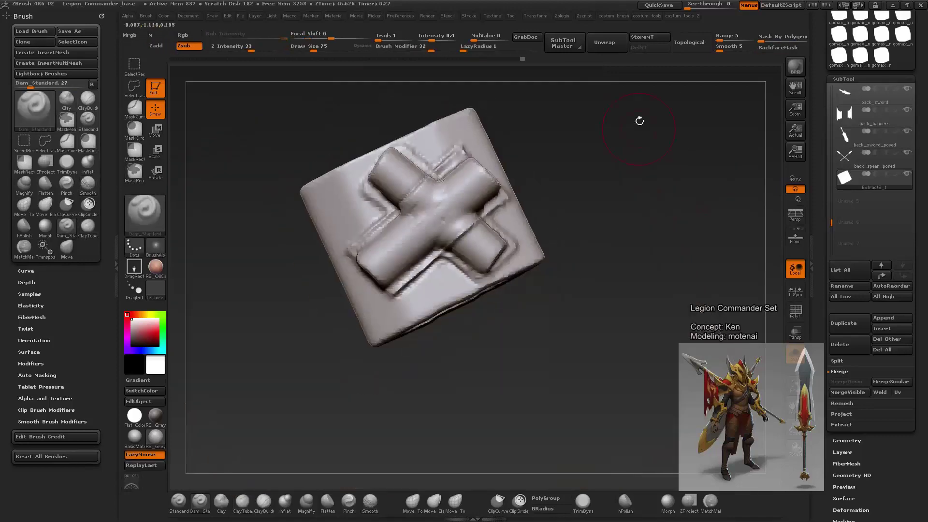
# Step: Zoom out and turn Solo off to show the whole character
pyautogui.moveTo(638, 121)
pyautogui.mouseDown()
pyautogui.moveTo(731, 256)
pyautogui.moveTo(475, 248)
pyautogui.mouseUp()
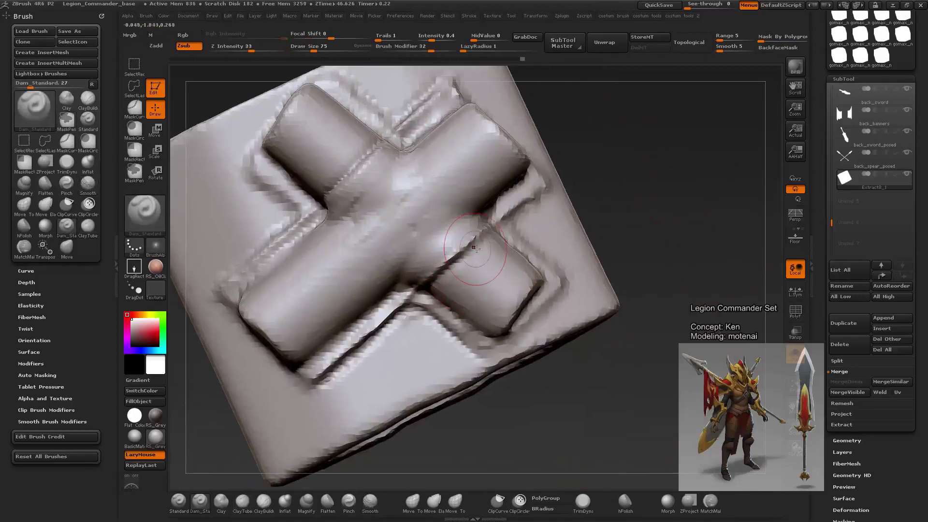
pyautogui.moveTo(517, 213)
pyautogui.keyDown('alt'); pyautogui.mouseDown()
pyautogui.moveTo(632, 356)
pyautogui.moveTo(579, 341)
pyautogui.mouseUp(); pyautogui.keyUp('alt')
pyautogui.keyDown('ctrl'); pyautogui.keyDown('shift'); pyautogui.click(578, 341); pyautogui.keyUp('shift'); pyautogui.keyUp('ctrl')
pyautogui.moveTo(549, 276)
pyautogui.mouseDown()
pyautogui.moveTo(597, 336)
pyautogui.moveTo(605, 254)
pyautogui.moveTo(669, 351)
pyautogui.moveTo(523, 275)
pyautogui.moveTo(536, 265)
pyautogui.mouseUp()
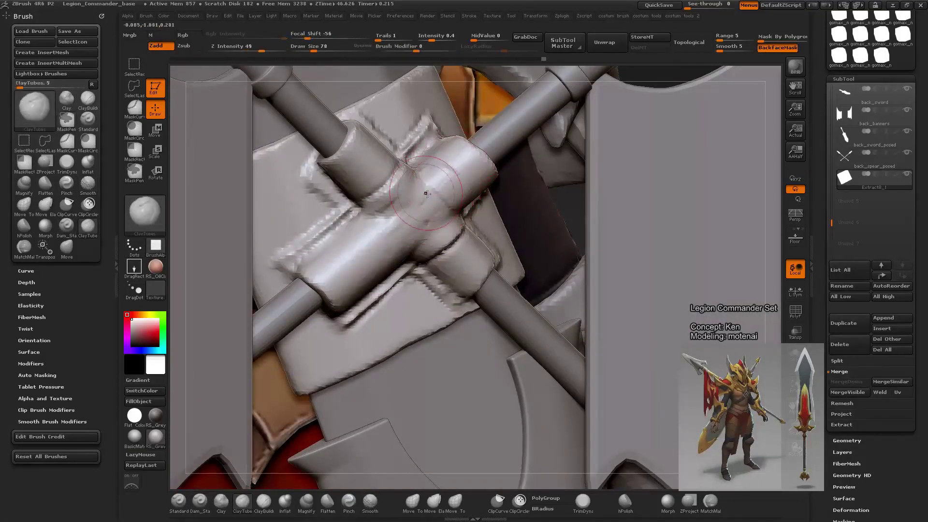
# Step: Smooth the crossed-weapon joint and isolate the extracted band piece with ClayTubes ready
pyautogui.press('shift')
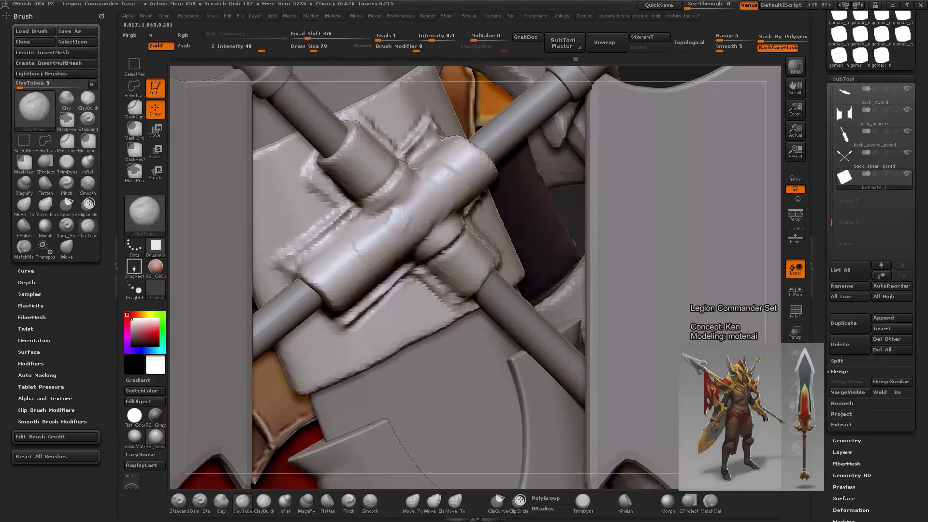
pyautogui.moveTo(753, 242)
pyautogui.mouseDown()
pyautogui.moveTo(502, 216)
pyautogui.moveTo(416, 247)
pyautogui.mouseUp()
pyautogui.hotkey('ctrl', 'alt', 's')
pyautogui.press('b')
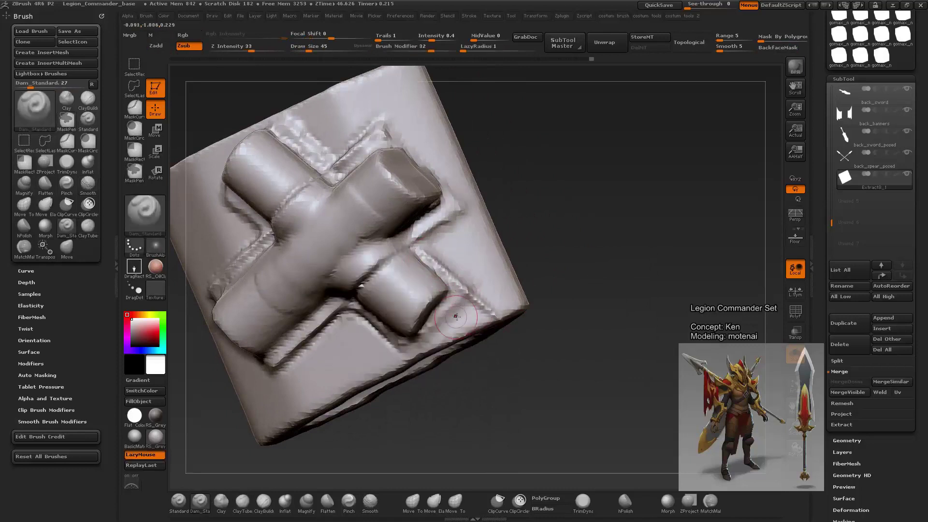
pyautogui.press('b')
pyautogui.press('c')
pyautogui.press('t')
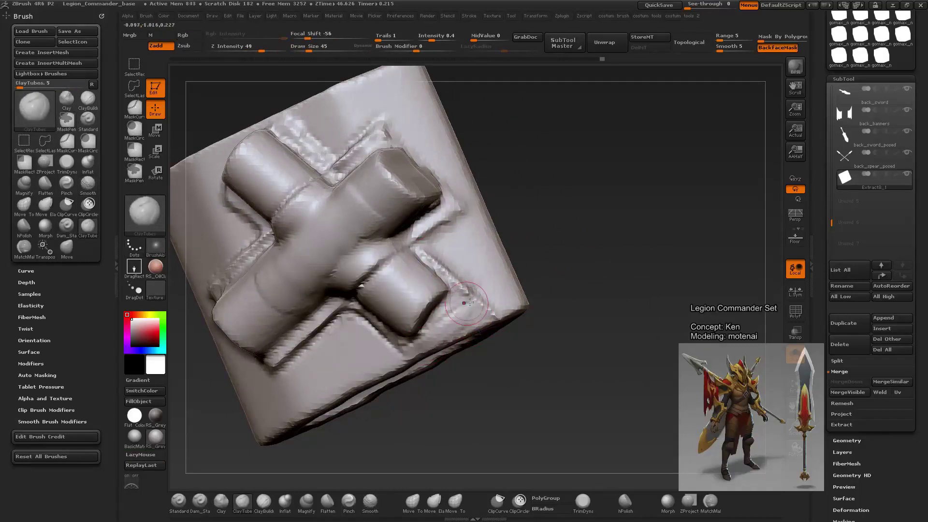
pyautogui.moveTo(572, 278)
pyautogui.keyDown('alt'); pyautogui.mouseDown()
pyautogui.moveTo(607, 375)
pyautogui.moveTo(493, 241)
pyautogui.mouseUp(); pyautogui.keyUp('alt')
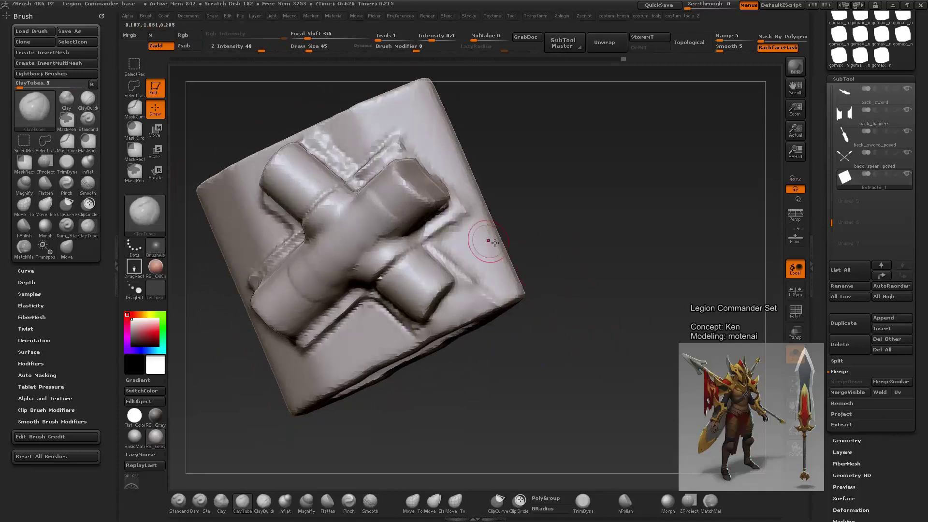
# Step: Sculpt the strap plate with Standard, ClayBuildup and Dam_Standard, smoothing its groove
pyautogui.press('b')
pyautogui.press('s')
pyautogui.press('t')
pyautogui.press('b')
pyautogui.press('c')
pyautogui.press('b')
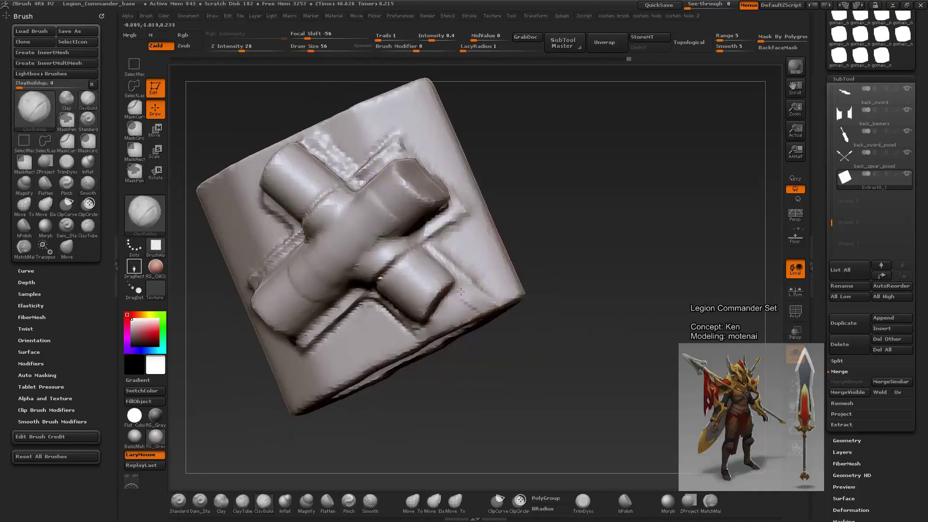
pyautogui.moveTo(537, 322)
pyautogui.mouseDown()
pyautogui.moveTo(555, 288)
pyautogui.moveTo(561, 329)
pyautogui.moveTo(637, 321)
pyautogui.moveTo(309, 224)
pyautogui.mouseUp()
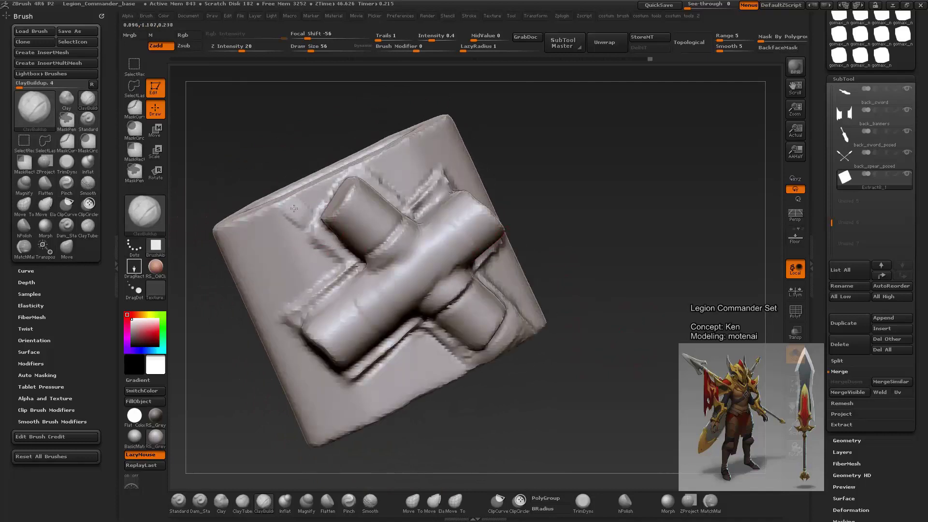
pyautogui.press('b')
pyautogui.press('d')
pyautogui.press('s')
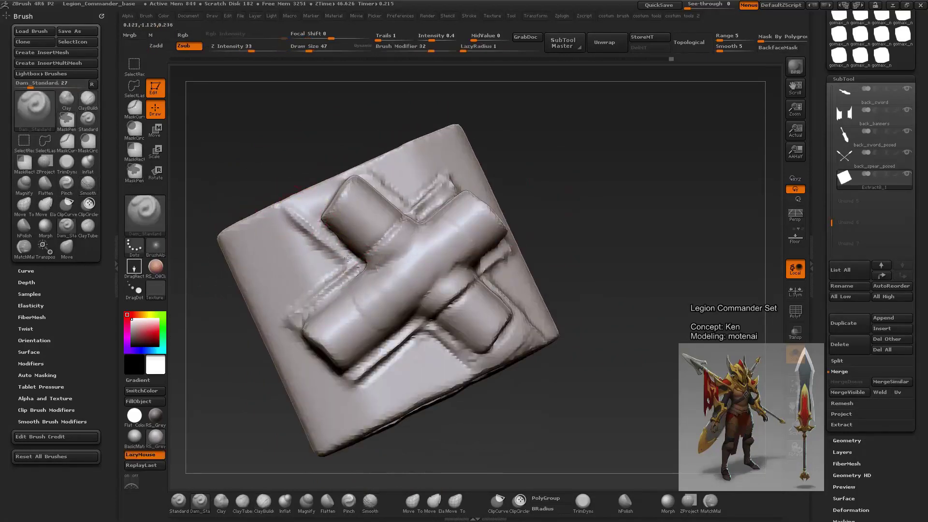
pyautogui.moveTo(571, 203)
pyautogui.mouseDown()
pyautogui.moveTo(590, 171)
pyautogui.moveTo(590, 228)
pyautogui.moveTo(594, 218)
pyautogui.mouseUp()
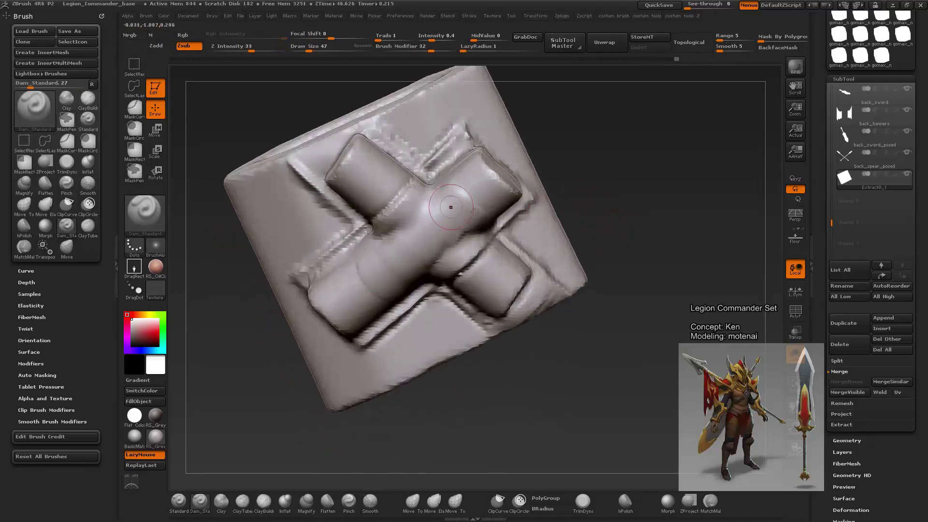
pyautogui.keyDown('shift'); pyautogui.moveTo(320, 177); pyautogui.dragTo(310, 156); pyautogui.keyUp('shift')
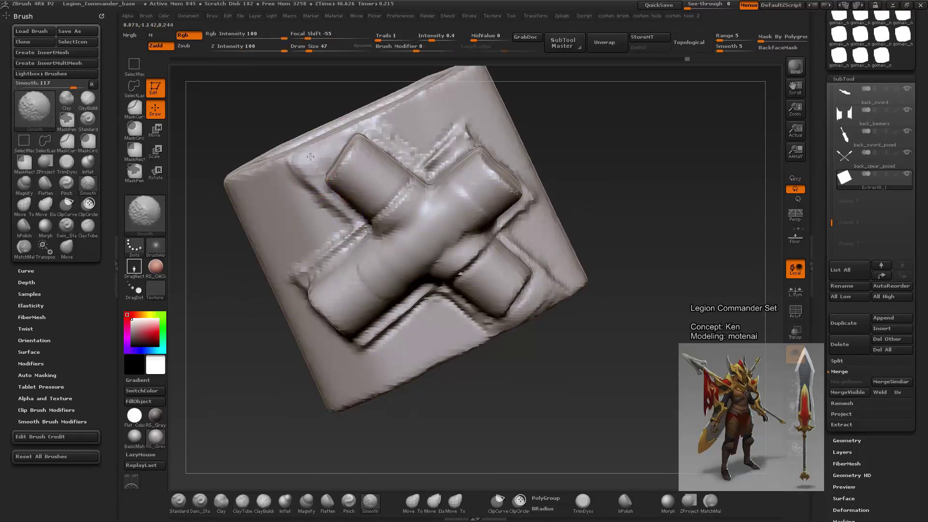
pyautogui.moveTo(290, 121); pyautogui.dragTo(325, 167)
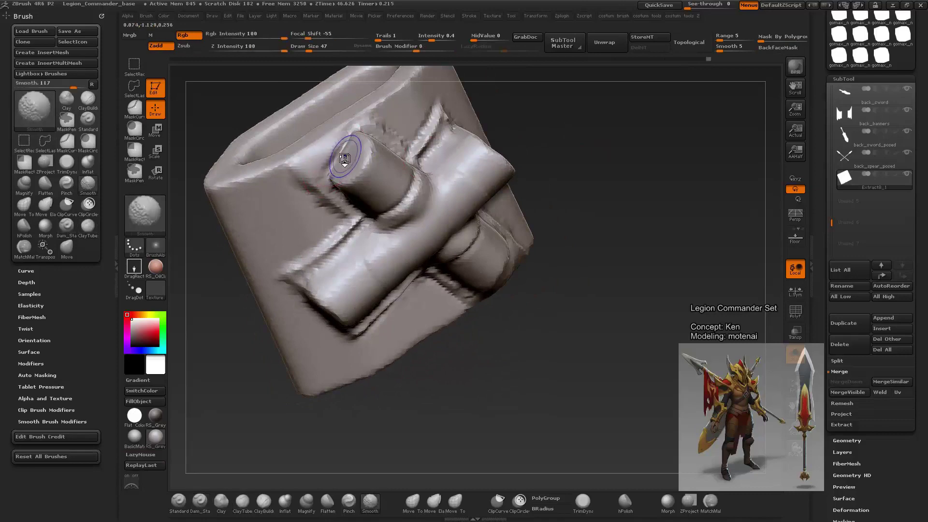
# Step: Pick hPolish, check the plate against the whole character, then isolate it again
pyautogui.press('b')
pyautogui.press('h')
pyautogui.press('p')
pyautogui.moveTo(483, 145)
pyautogui.keyDown('alt'); pyautogui.mouseDown()
pyautogui.moveTo(545, 137)
pyautogui.moveTo(568, 218)
pyautogui.moveTo(636, 327)
pyautogui.mouseUp(); pyautogui.keyUp('alt')
pyautogui.hotkey('alt', 's')
pyautogui.moveTo(641, 224)
pyautogui.keyDown('alt'); pyautogui.mouseDown()
pyautogui.moveTo(379, 267)
pyautogui.moveTo(395, 249)
pyautogui.mouseUp(); pyautogui.keyUp('alt')
pyautogui.hotkey('alt', 's')
# Step: Set the Standard brush with lazy stroke, orbit the plate, and show the whole character
pyautogui.press('b')
pyautogui.press('s')
pyautogui.press('t')
pyautogui.press('l')
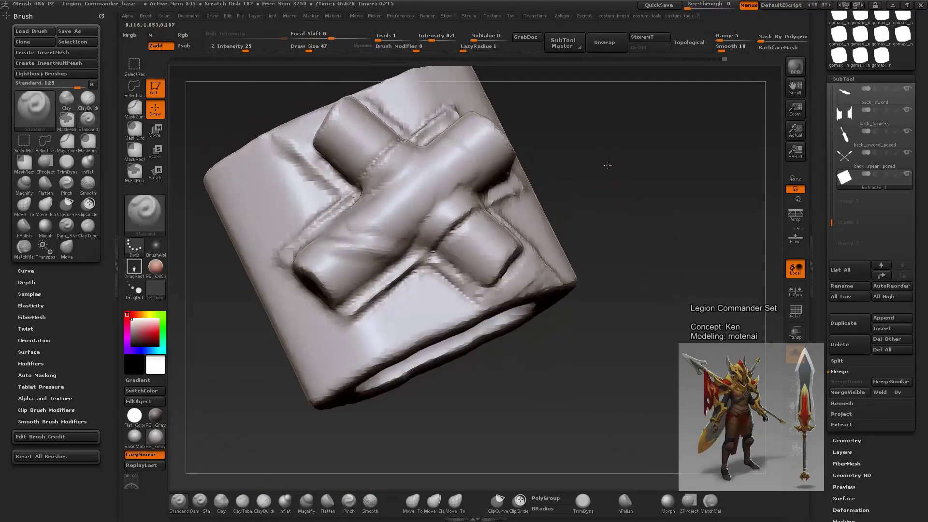
pyautogui.moveTo(640, 186); pyautogui.dragTo(641, 201)
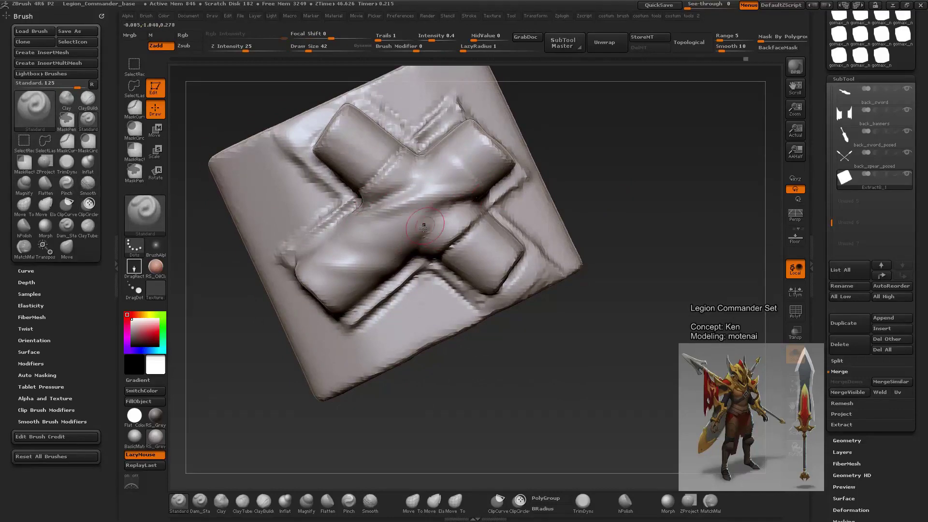
pyautogui.hotkey('alt', 's')
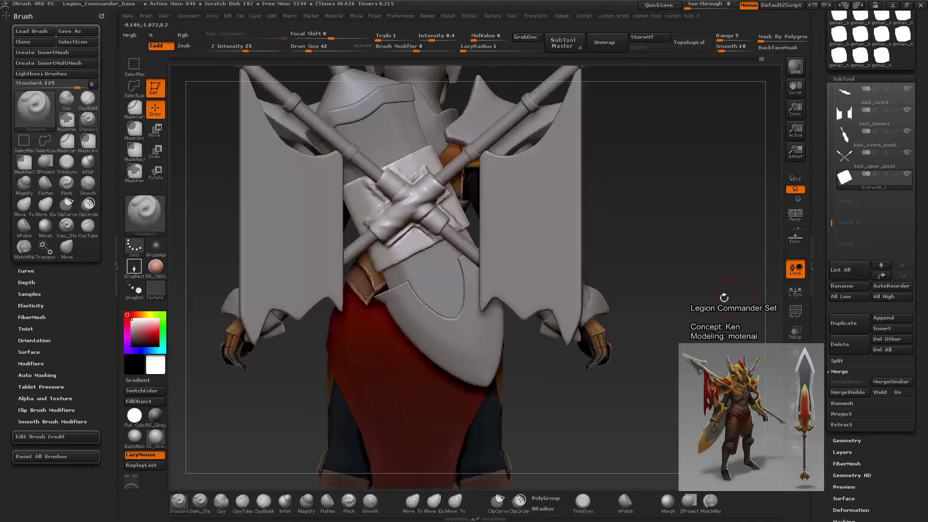
# Step: Smooth the wrap where the spears cross, then isolate the plate and view its underside
pyautogui.keyDown('alt'); pyautogui.moveTo(692, 280); pyautogui.dragTo(343, 241); pyautogui.keyUp('alt')
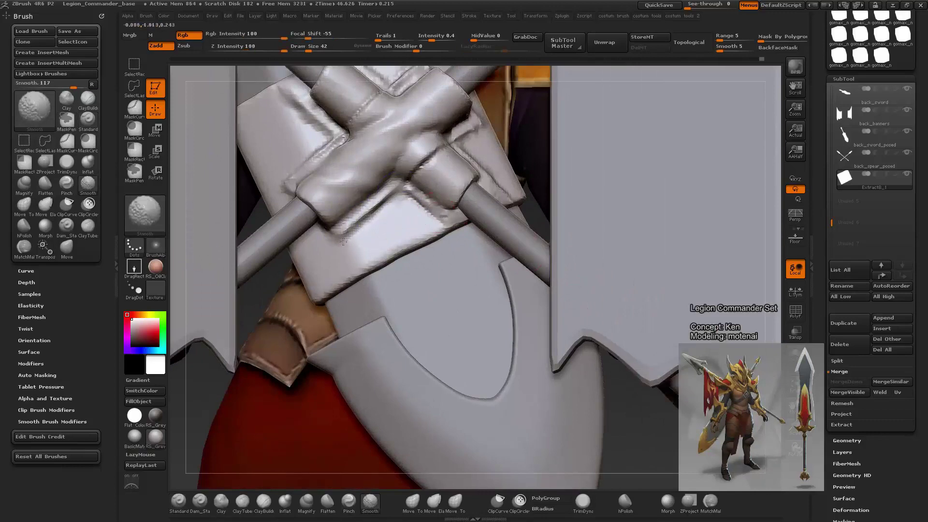
pyautogui.keyDown('shift'); pyautogui.moveTo(398, 222); pyautogui.dragTo(309, 169); pyautogui.keyUp('shift')
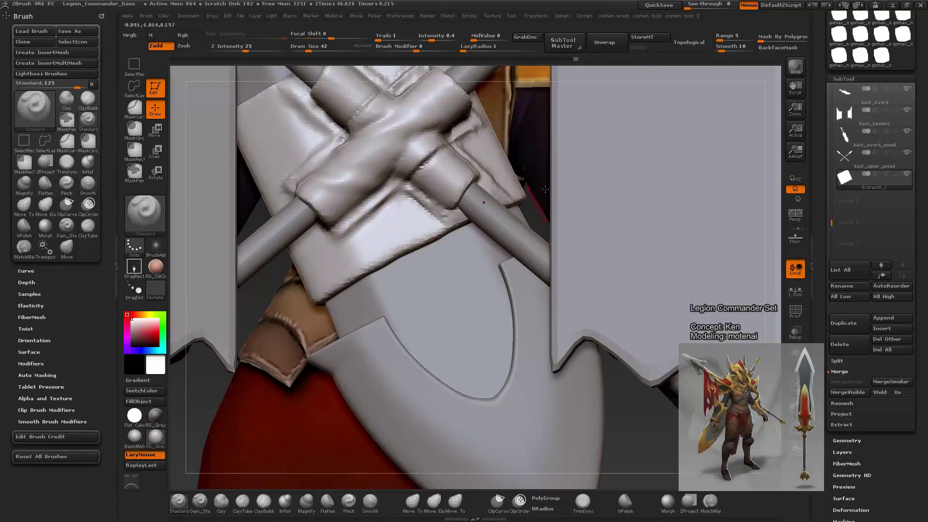
pyautogui.hotkey('alt', 's')
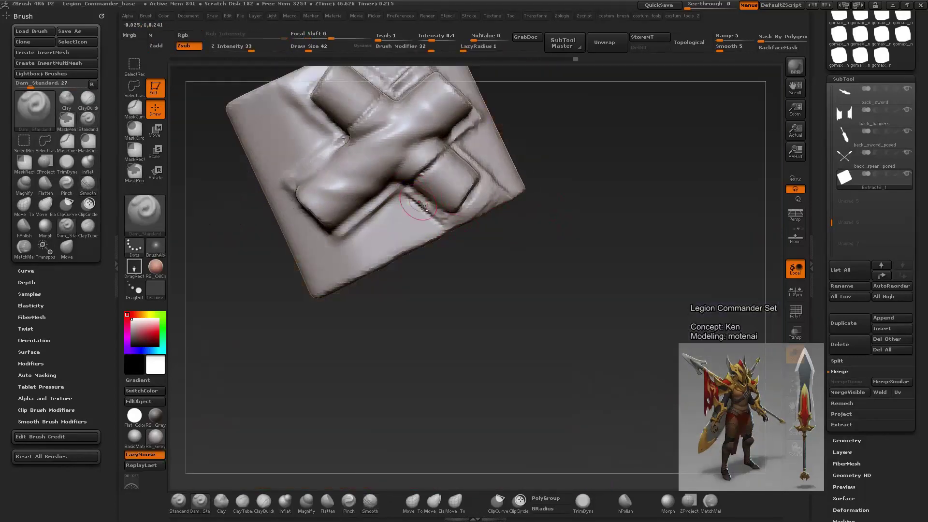
pyautogui.moveTo(504, 237)
pyautogui.mouseDown()
pyautogui.moveTo(455, 223)
pyautogui.moveTo(494, 190)
pyautogui.mouseUp()
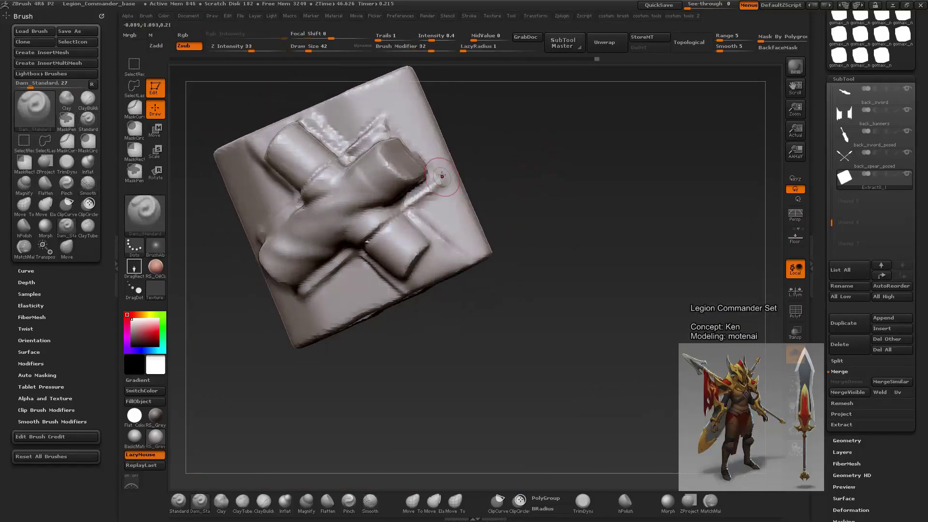
pyautogui.moveTo(422, 215); pyautogui.dragTo(409, 147)
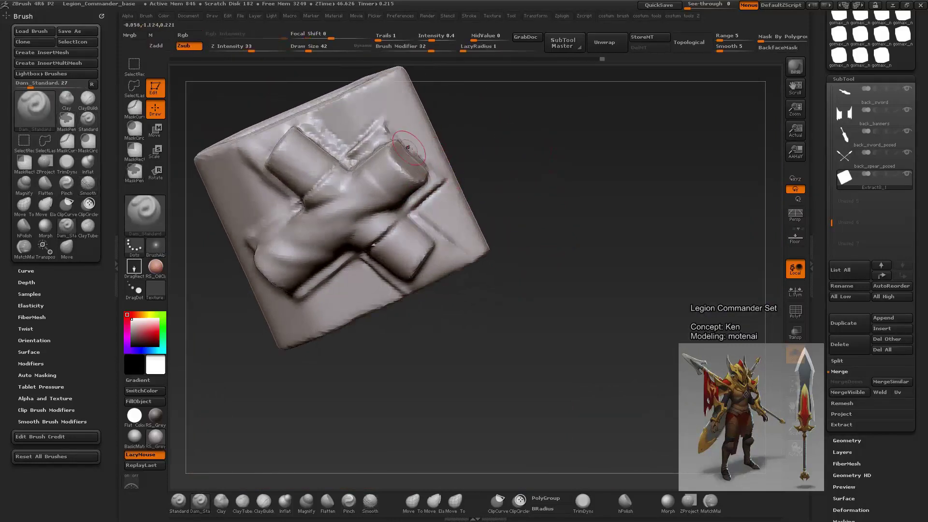
pyautogui.moveTo(468, 191); pyautogui.dragTo(387, 175)
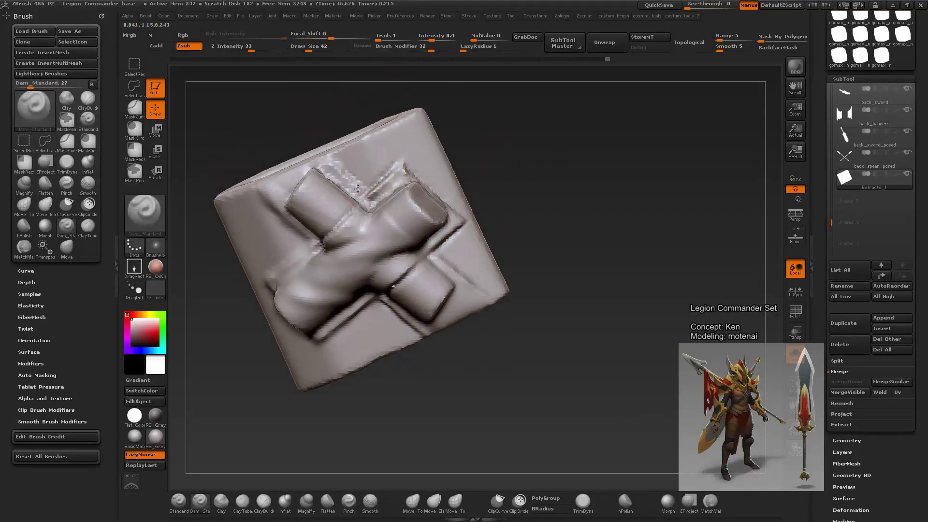
pyautogui.moveTo(488, 203)
pyautogui.mouseDown()
pyautogui.moveTo(542, 217)
pyautogui.moveTo(499, 180)
pyautogui.moveTo(550, 283)
pyautogui.moveTo(375, 244)
pyautogui.moveTo(543, 215)
pyautogui.moveTo(595, 238)
pyautogui.mouseUp()
# Step: Smooth the strap plate surface while zooming in and out
pyautogui.press('shift')
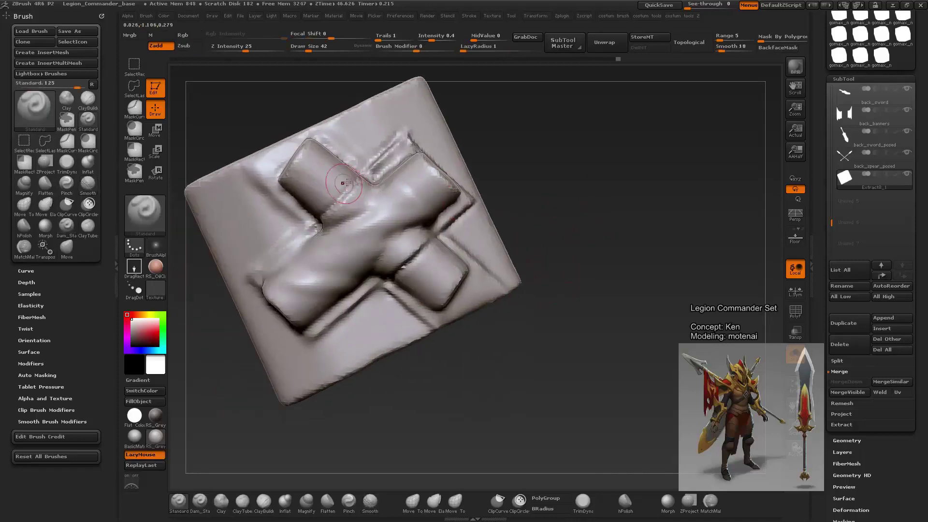
pyautogui.keyDown('alt'); pyautogui.moveTo(346, 183); pyautogui.dragTo(345, 222); pyautogui.keyUp('alt')
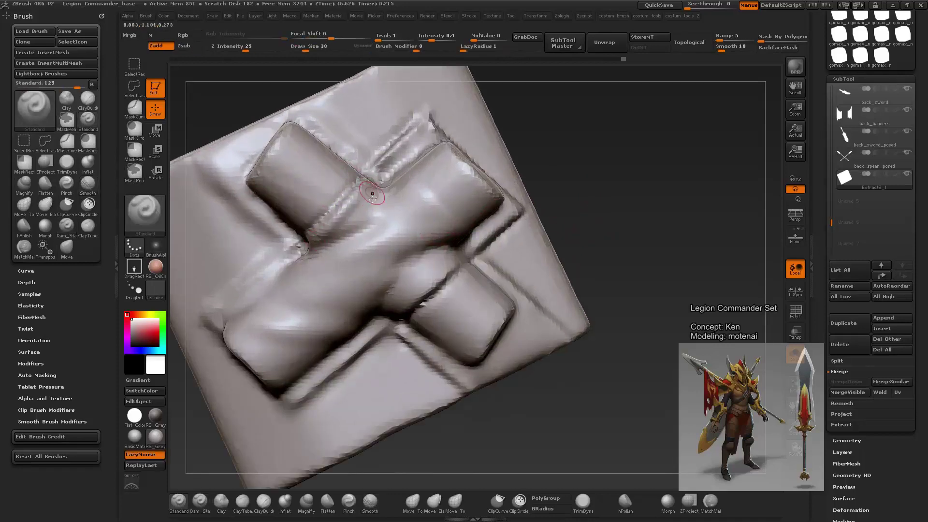
pyautogui.press('shift')
pyautogui.press('space')
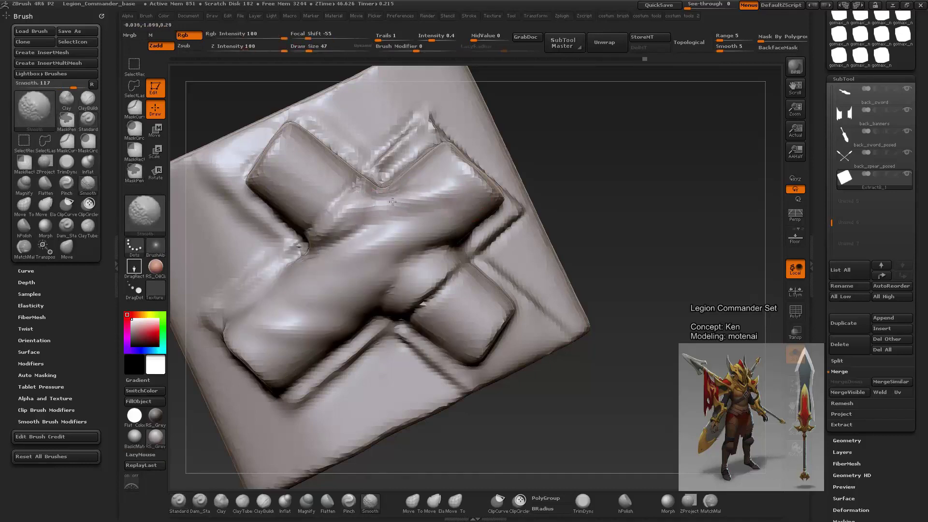
pyautogui.moveTo(346, 207)
pyautogui.keyDown('alt'); pyautogui.mouseDown()
pyautogui.moveTo(564, 180)
pyautogui.moveTo(562, 311)
pyautogui.moveTo(655, 261)
pyautogui.moveTo(657, 288)
pyautogui.moveTo(648, 275)
pyautogui.moveTo(714, 222)
pyautogui.moveTo(405, 248)
pyautogui.mouseUp(); pyautogui.keyUp('alt')
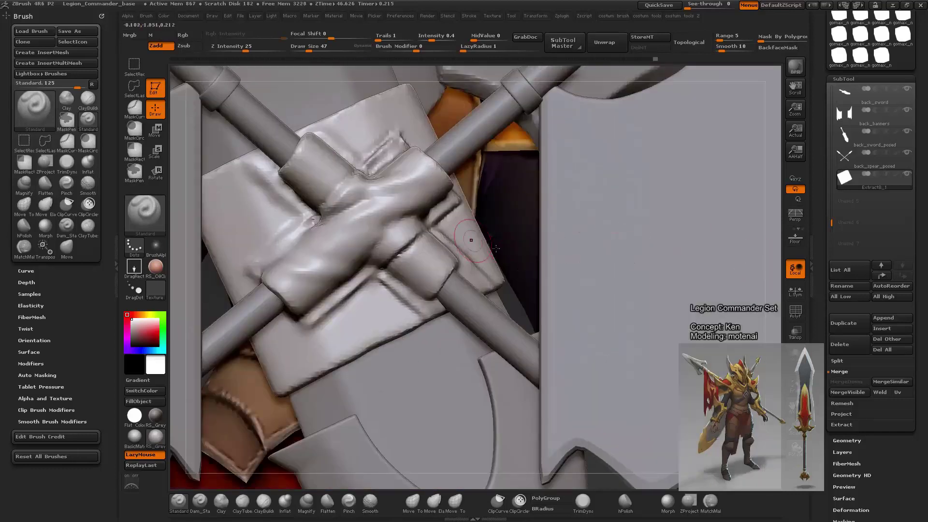
# Step: Carve a crease across the strap with Dam_Standard and reshape its upper-left edge
pyautogui.press('b')
pyautogui.press('d')
pyautogui.press('s')
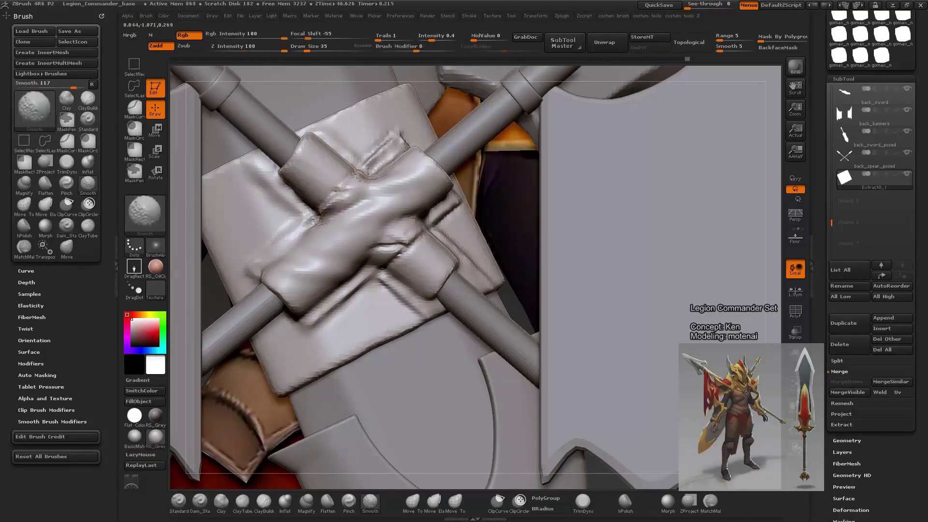
pyautogui.moveTo(365, 174); pyautogui.dragTo(319, 219)
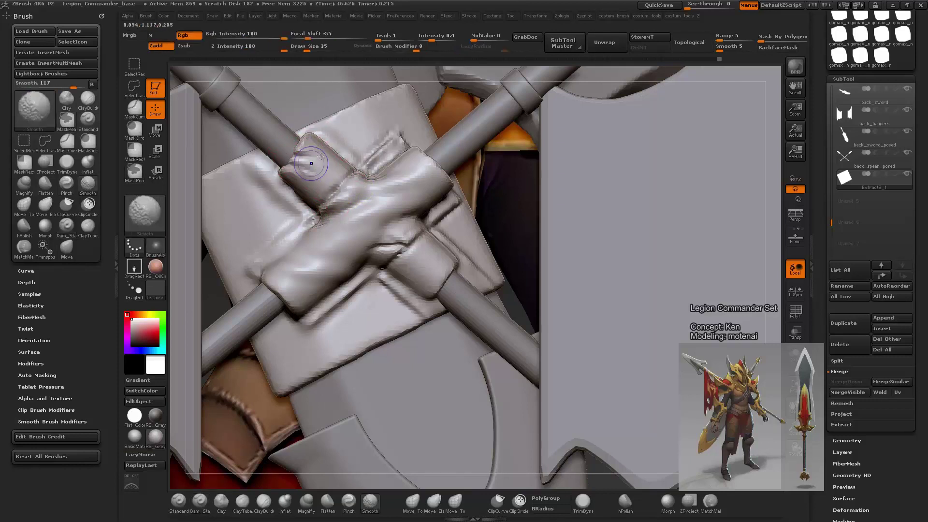
pyautogui.moveTo(295, 176); pyautogui.dragTo(324, 145)
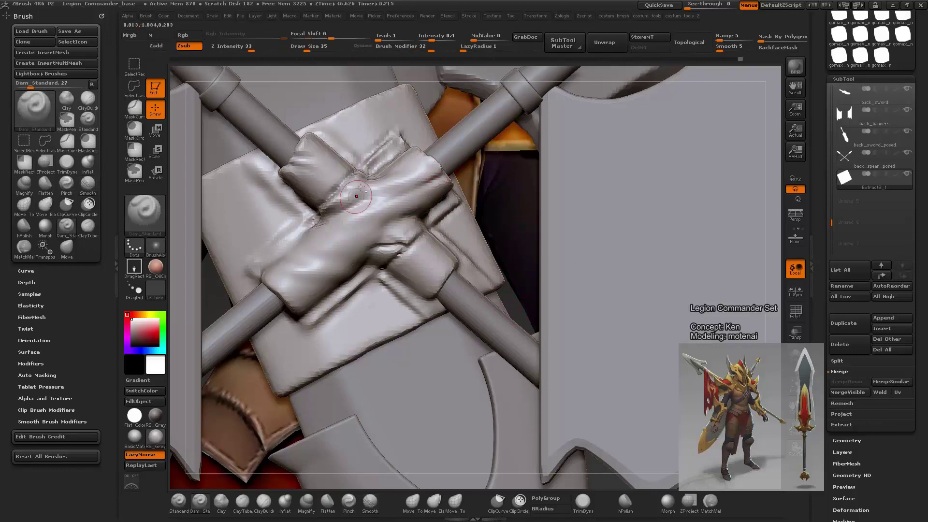
pyautogui.moveTo(356, 196); pyautogui.dragTo(459, 169)
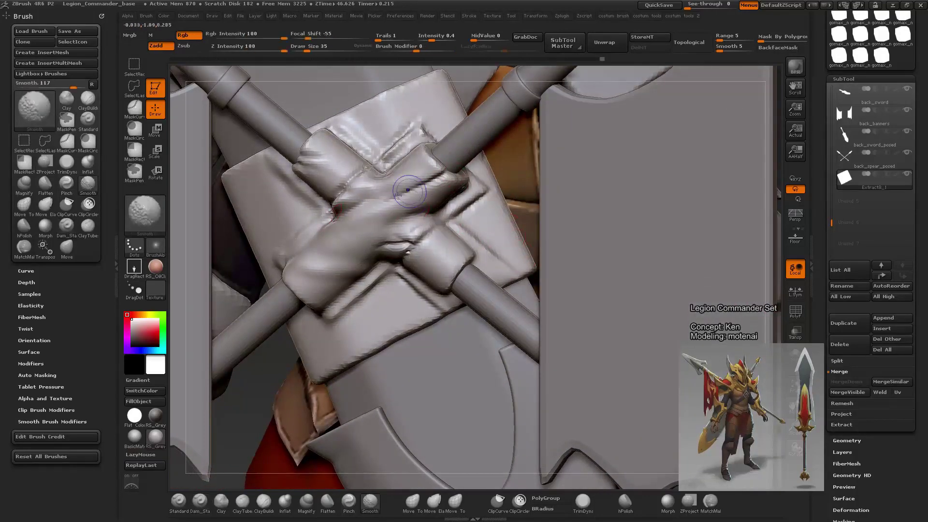
# Step: Zoom out to the full back view, then isolate the strap-cross plate
pyautogui.press('f')
pyautogui.moveTo(659, 295)
pyautogui.mouseDown()
pyautogui.moveTo(650, 277)
pyautogui.moveTo(658, 238)
pyautogui.mouseUp()
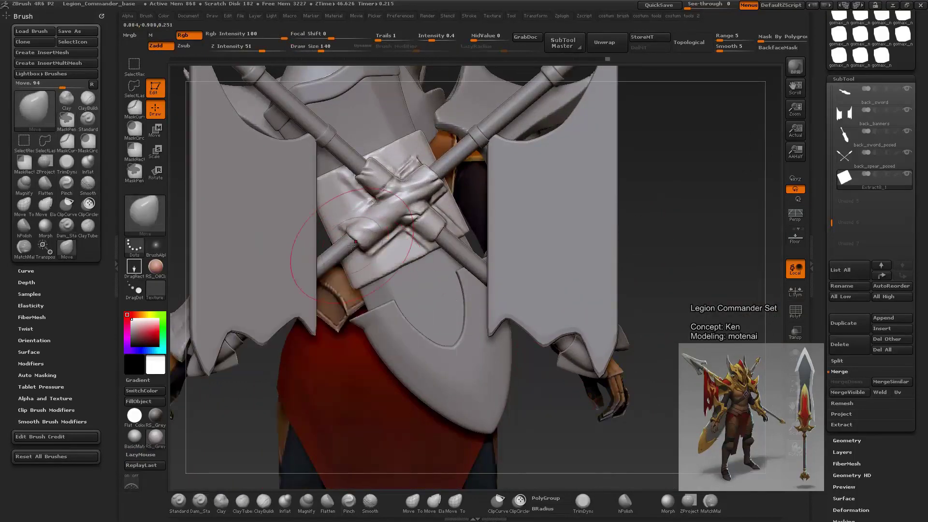
pyautogui.press('ctrl')
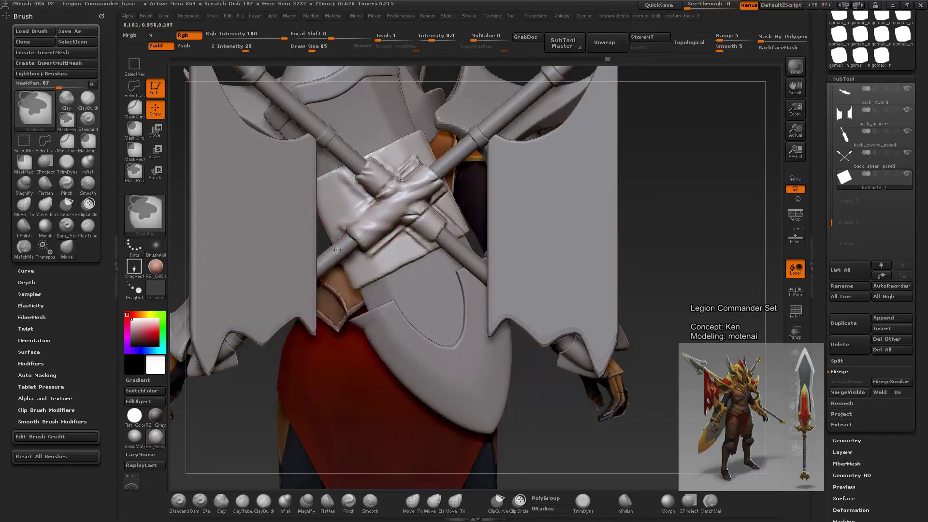
pyautogui.keyDown('ctrl'); pyautogui.keyDown('shift'); pyautogui.click(347, 254); pyautogui.keyUp('shift'); pyautogui.keyUp('ctrl')
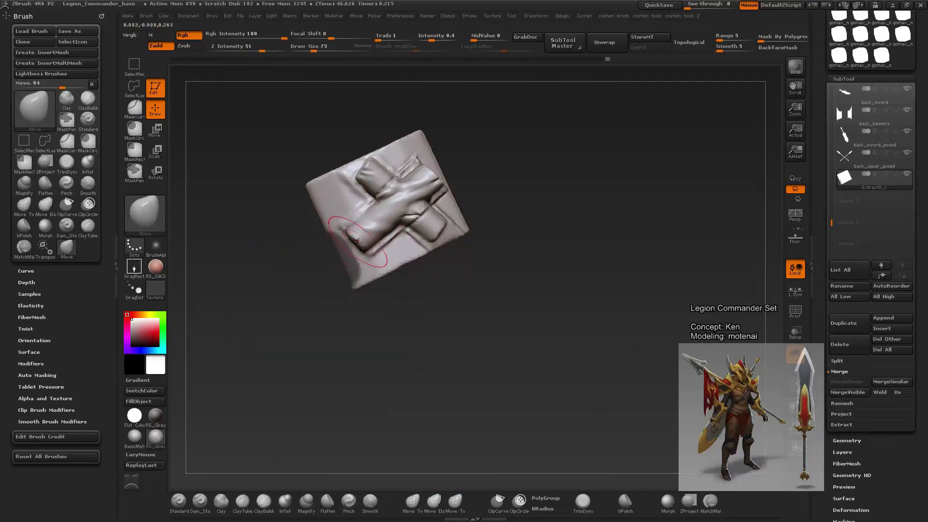
# Step: Bring all parts back into view, frame the model, and zoom in on the plate
pyautogui.keyDown('ctrl'); pyautogui.keyDown('shift'); pyautogui.click(371, 319); pyautogui.keyUp('shift'); pyautogui.keyUp('ctrl')
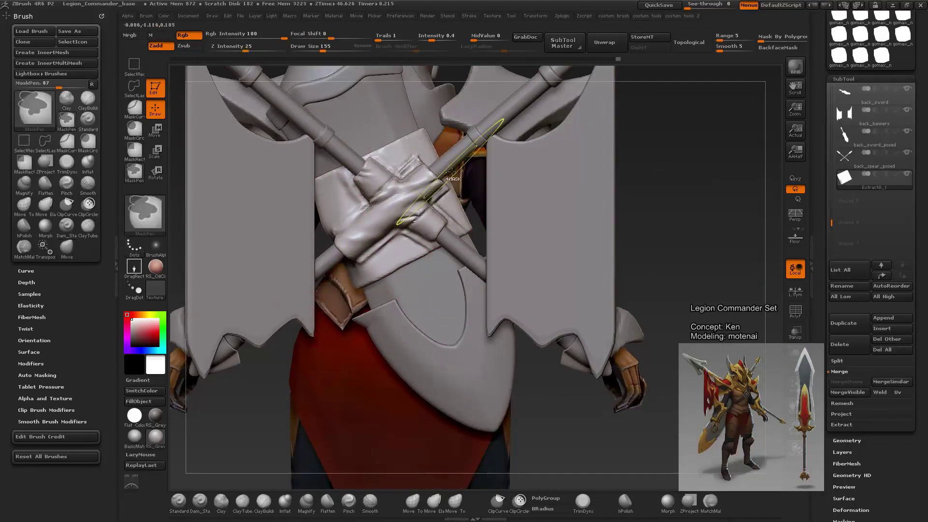
pyautogui.keyDown('alt'); pyautogui.moveTo(672, 187); pyautogui.dragTo(668, 180); pyautogui.keyUp('alt')
pyautogui.press('f')
pyautogui.press('space')
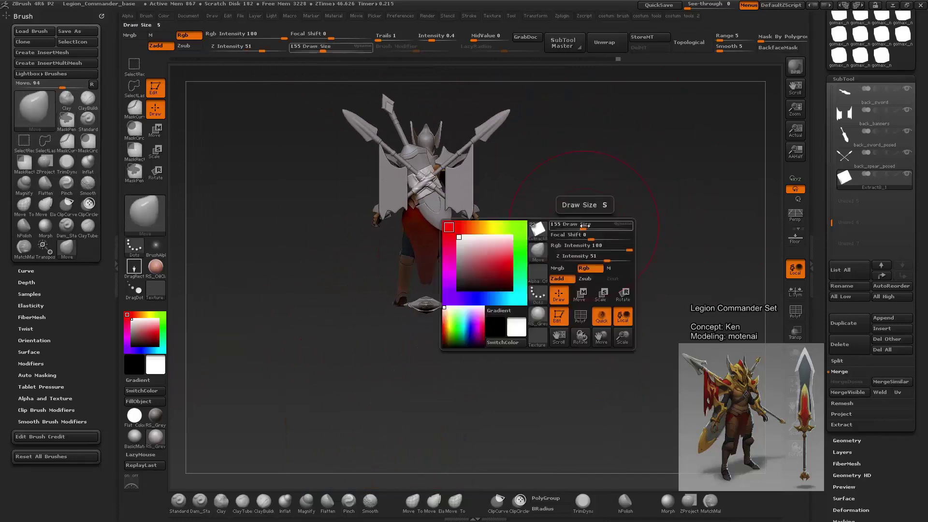
pyautogui.press('ctrl')
pyautogui.moveTo(591, 257)
pyautogui.mouseDown()
pyautogui.moveTo(636, 223)
pyautogui.moveTo(352, 207)
pyautogui.mouseUp()
# Step: Mask the round knob on the plate and adjust it with Transpose
pyautogui.keyDown('ctrl'); pyautogui.click(358, 215); pyautogui.keyUp('ctrl')
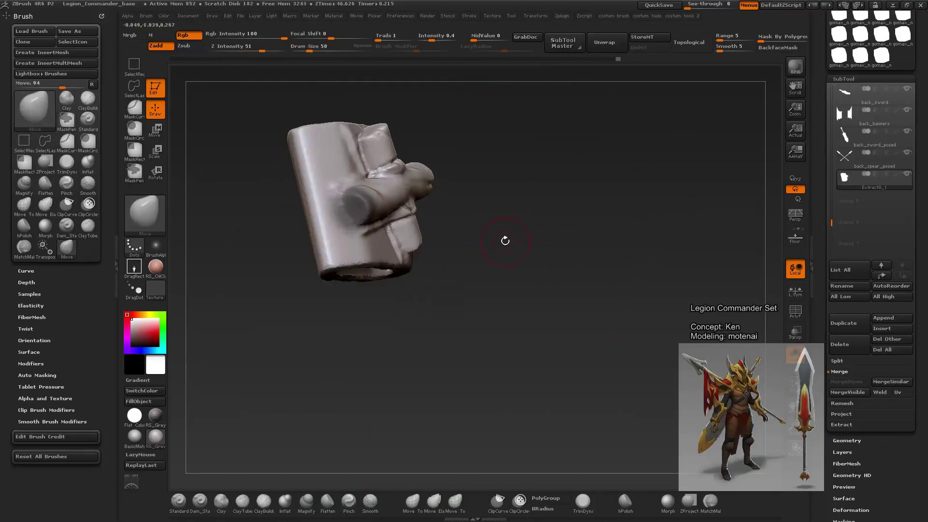
pyautogui.moveTo(505, 240)
pyautogui.mouseDown()
pyautogui.moveTo(561, 243)
pyautogui.moveTo(355, 206)
pyautogui.mouseUp()
pyautogui.press('w')
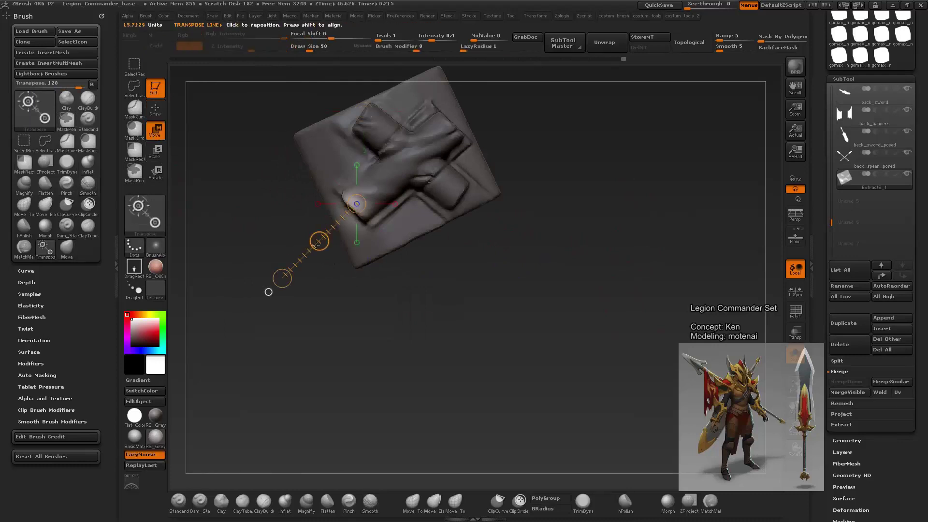
pyautogui.moveTo(299, 298); pyautogui.dragTo(398, 235)
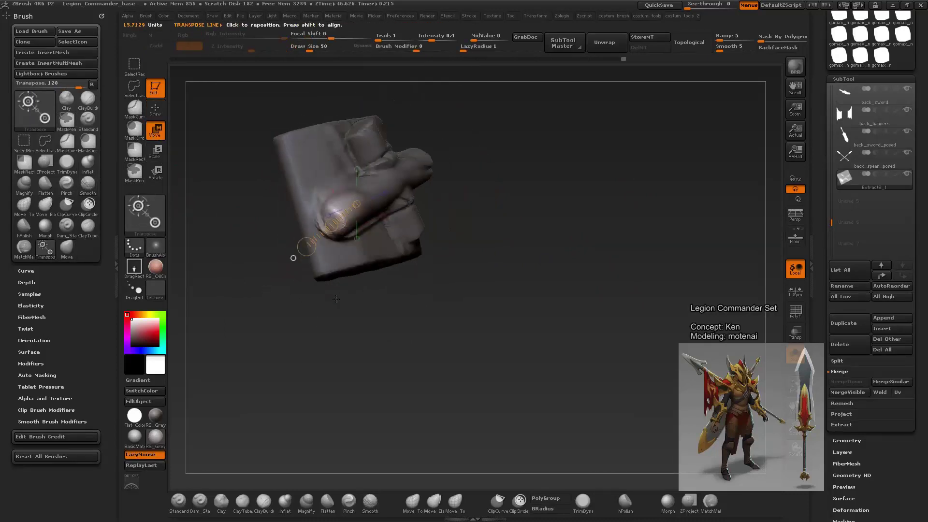
pyautogui.press('q')
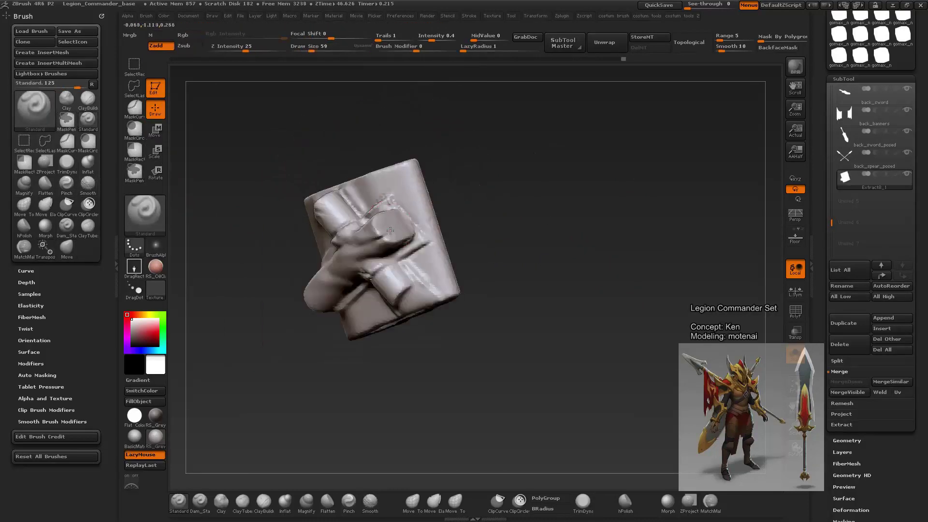
pyautogui.press('ctrl')
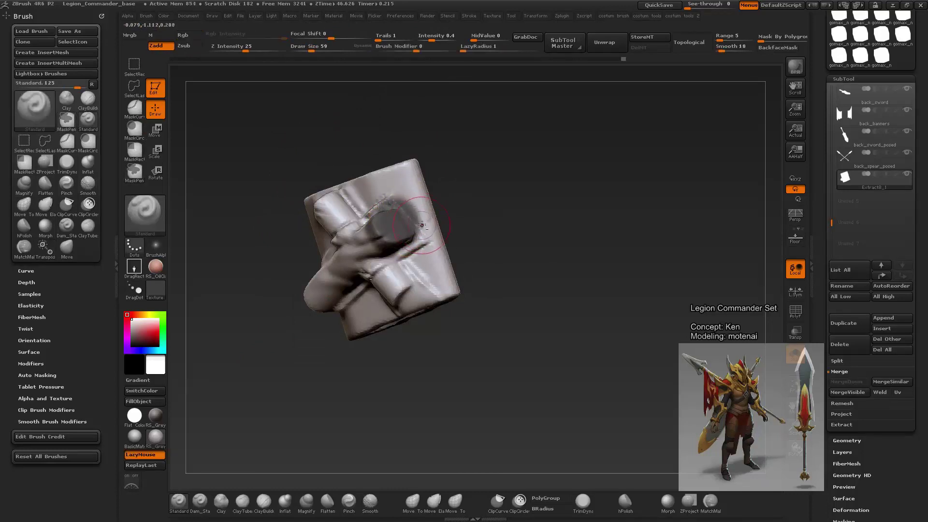
pyautogui.press('w')
pyautogui.moveTo(493, 221); pyautogui.dragTo(183, 141)
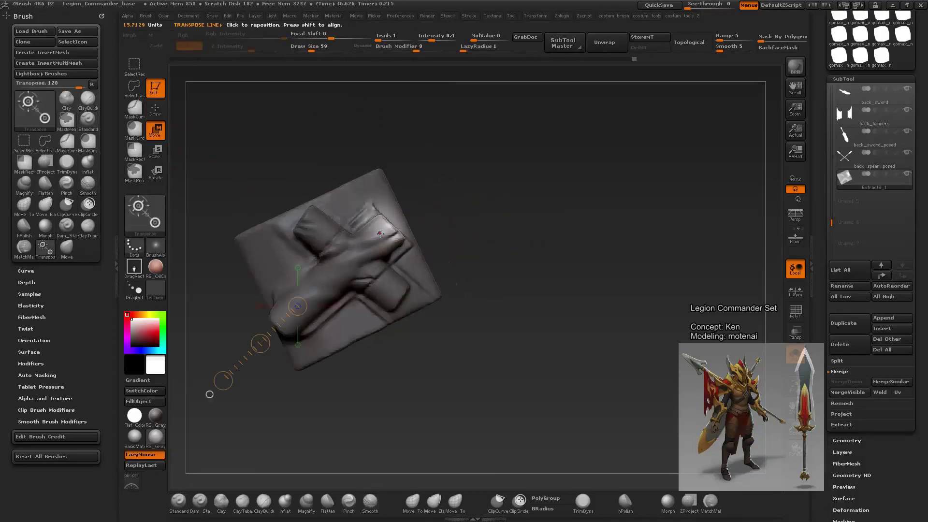
pyautogui.moveTo(479, 137)
pyautogui.mouseDown()
pyautogui.moveTo(518, 220)
pyautogui.moveTo(449, 240)
pyautogui.mouseUp()
# Step: Polish and build up clay on the strap with hPolish and ClayTubes
pyautogui.press('q')
pyautogui.press('space')
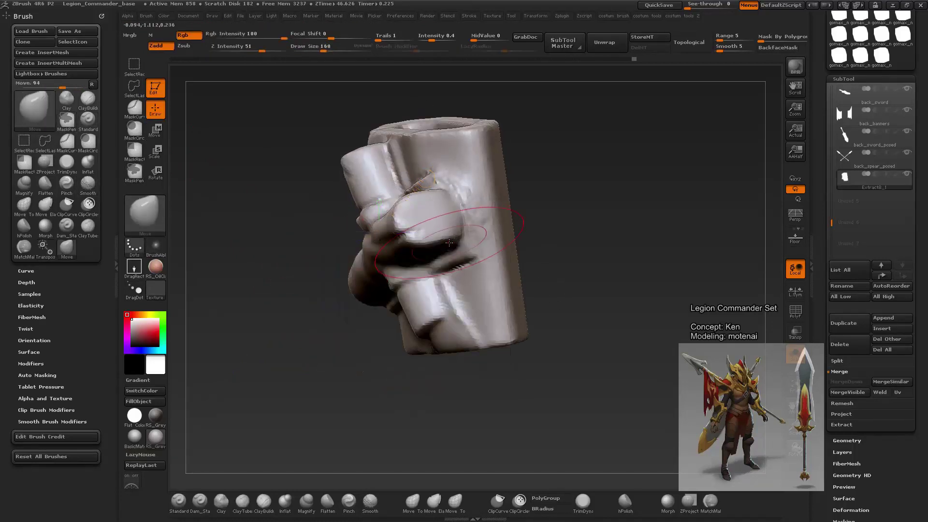
pyautogui.press('b')
pyautogui.press('c')
pyautogui.press('t')
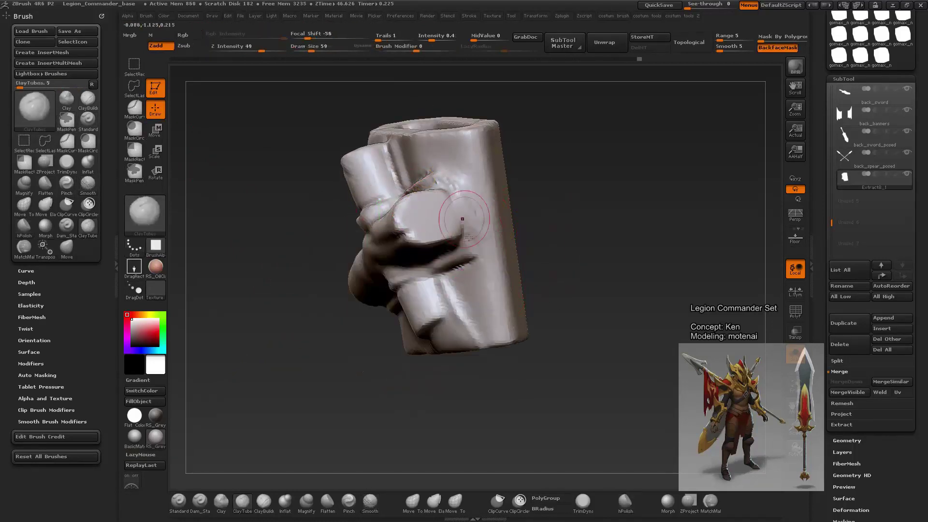
pyautogui.moveTo(473, 220)
pyautogui.mouseDown()
pyautogui.moveTo(464, 193)
pyautogui.moveTo(501, 151)
pyautogui.moveTo(613, 186)
pyautogui.moveTo(611, 203)
pyautogui.mouseUp()
# Step: Smooth the strap surface, then show the full character again
pyautogui.press('shift')
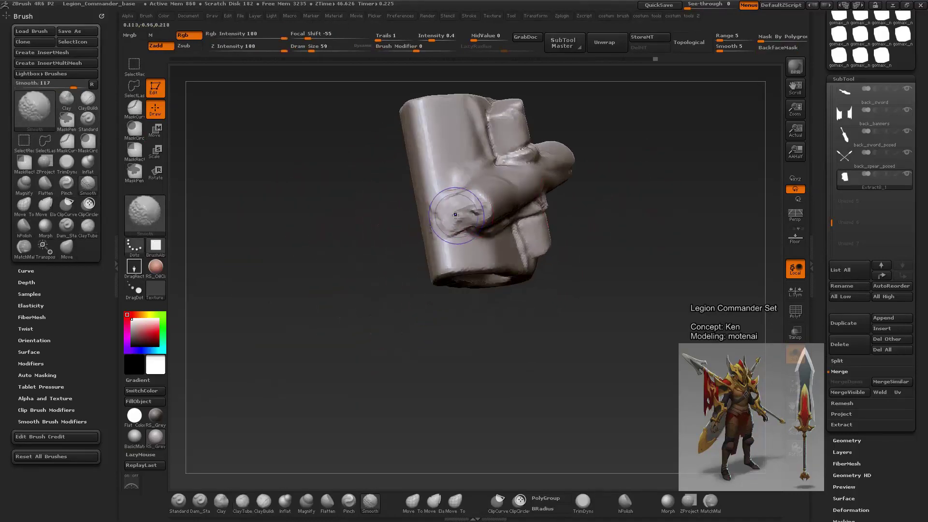
pyautogui.moveTo(466, 211)
pyautogui.mouseDown()
pyautogui.moveTo(594, 328)
pyautogui.moveTo(647, 352)
pyautogui.mouseUp()
pyautogui.hotkey('ctrl', 'shift', 's')
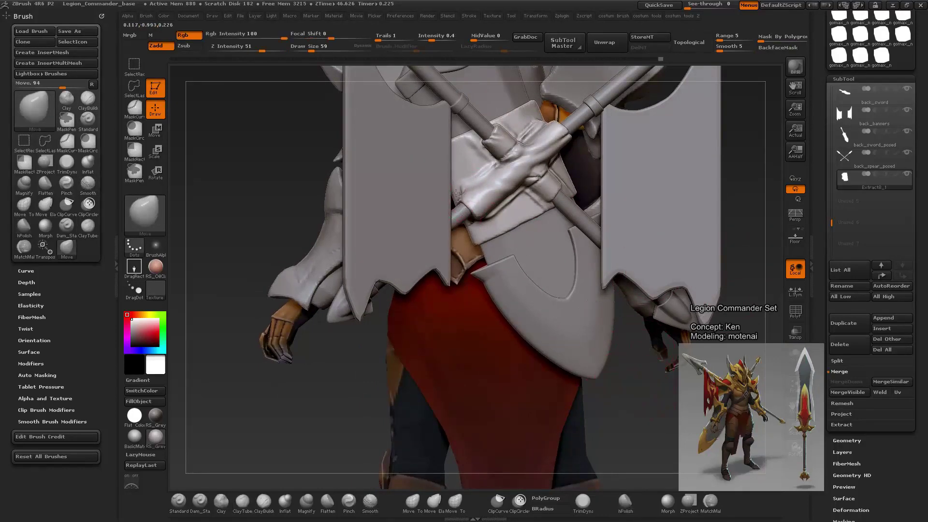
# Step: Frame the crossed back straps, solo Extract8_1 and switch to the Dam_Standard brush
pyautogui.moveTo(476, 185); pyautogui.dragTo(560, 133)
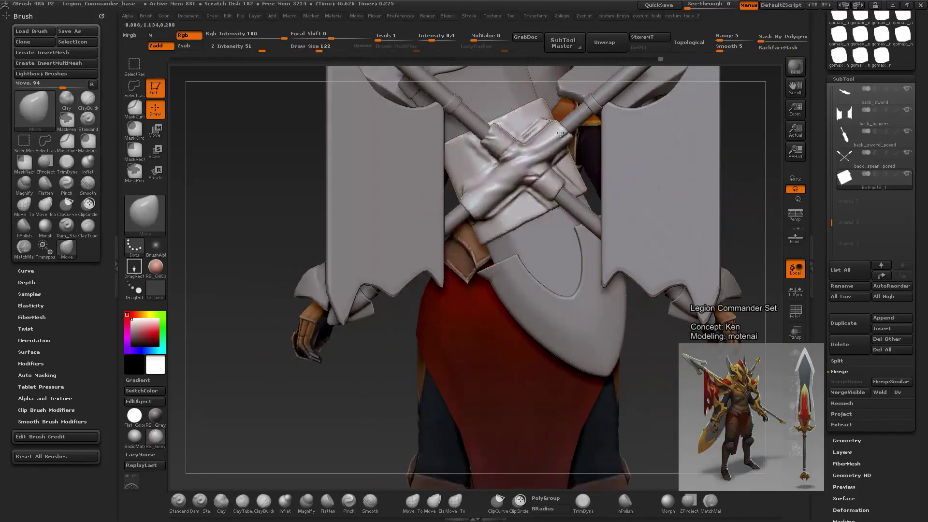
pyautogui.keyDown('alt'); pyautogui.moveTo(635, 183); pyautogui.dragTo(665, 242); pyautogui.keyUp('alt')
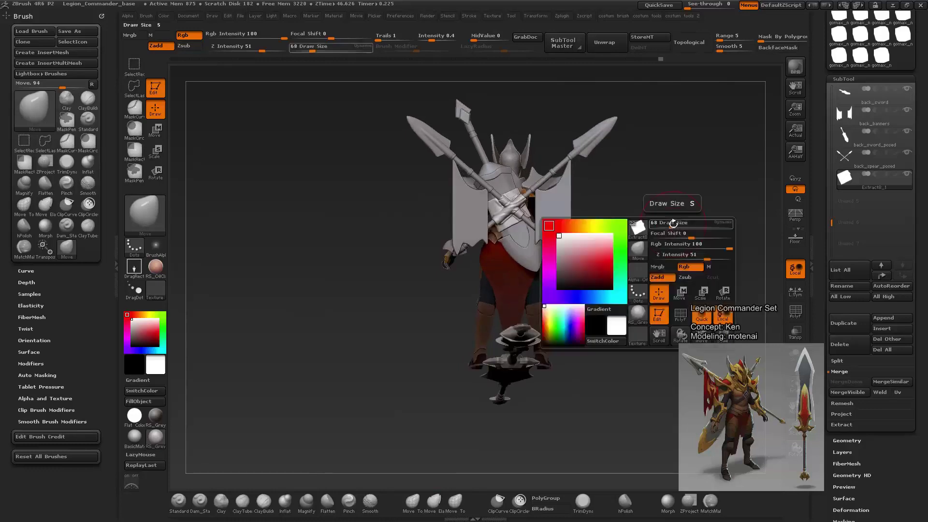
pyautogui.moveTo(604, 203); pyautogui.dragTo(580, 203)
pyautogui.moveTo(635, 219); pyautogui.dragTo(634, 247)
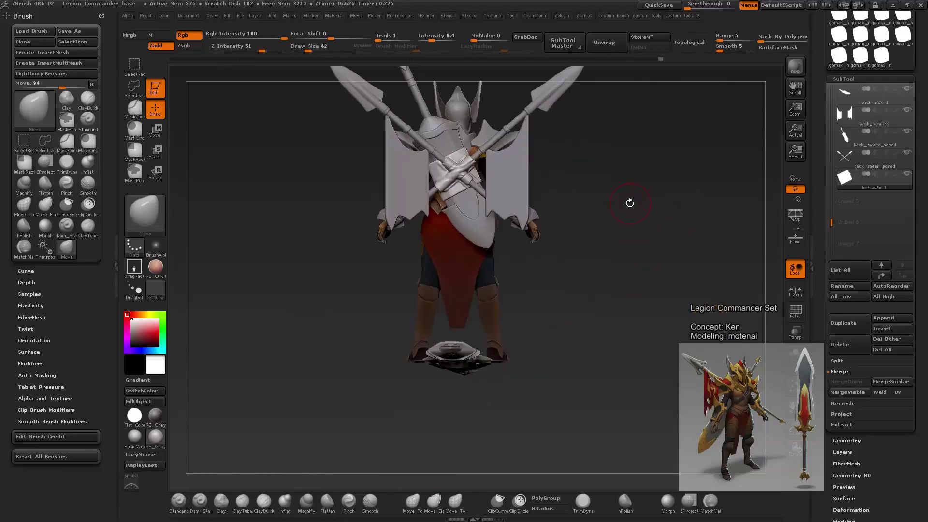
pyautogui.keyDown('alt'); pyautogui.moveTo(629, 202); pyautogui.dragTo(400, 216); pyautogui.keyUp('alt')
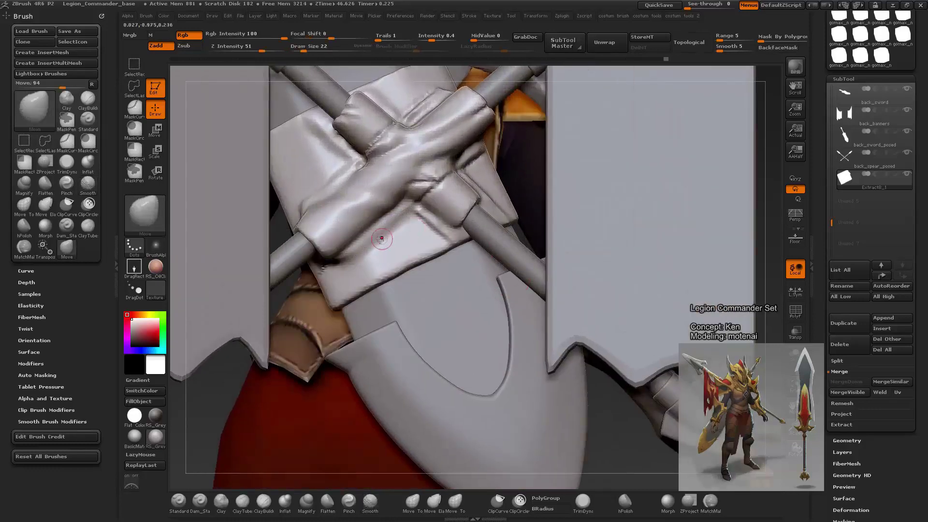
pyautogui.click(795, 355)
pyautogui.press('b')
pyautogui.press('d')
pyautogui.press('s')
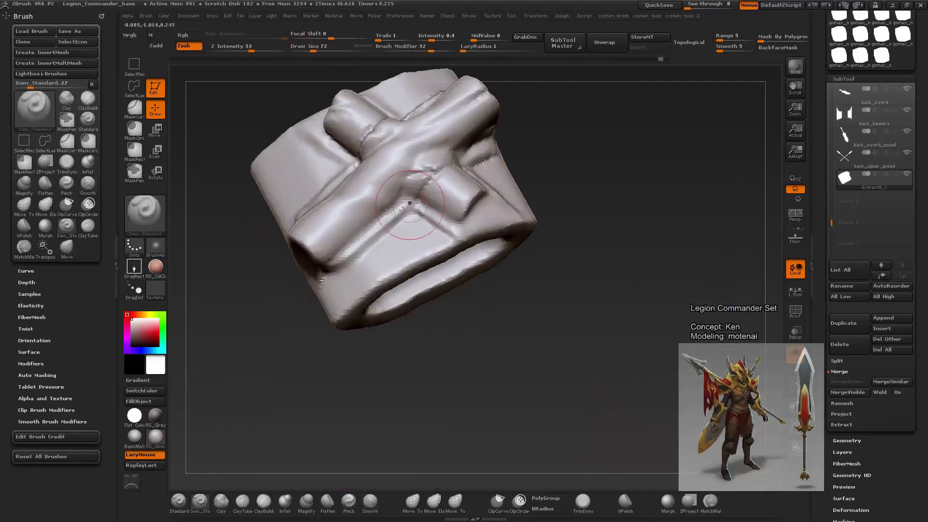
pyautogui.click(795, 356)
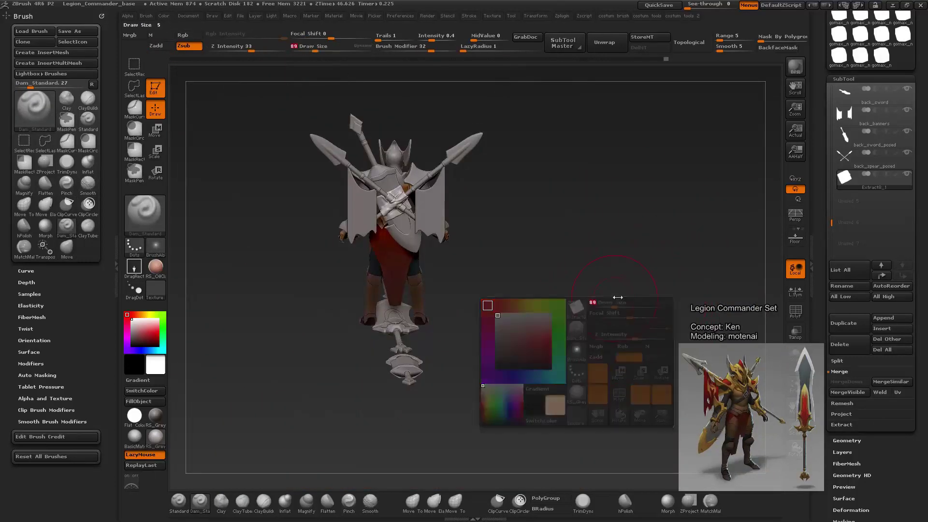
# Step: Shrink the brush and zoom in on the soloed strap where the spears cross
pyautogui.moveTo(580, 309); pyautogui.dragTo(555, 309)
pyautogui.moveTo(604, 284)
pyautogui.keyDown('alt'); pyautogui.mouseDown()
pyautogui.moveTo(632, 358)
pyautogui.moveTo(657, 314)
pyautogui.mouseUp(); pyautogui.keyUp('alt')
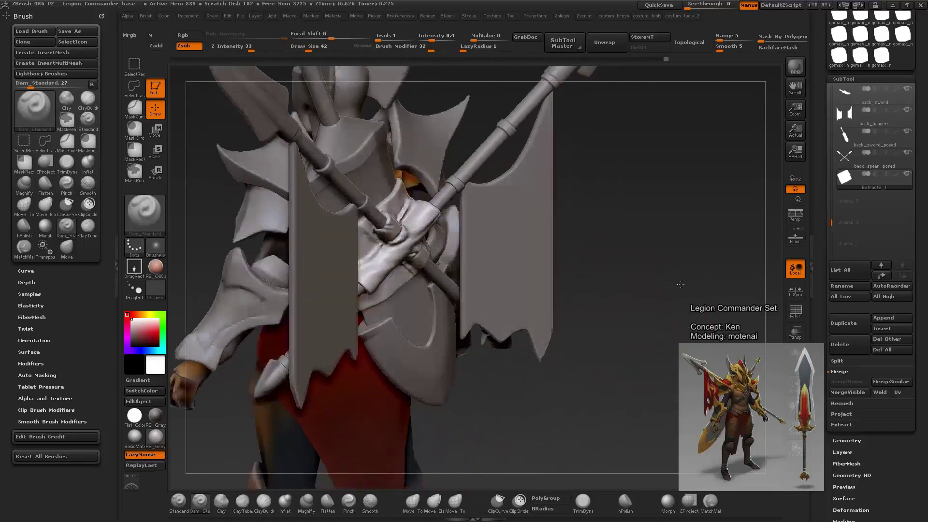
pyautogui.click(795, 355)
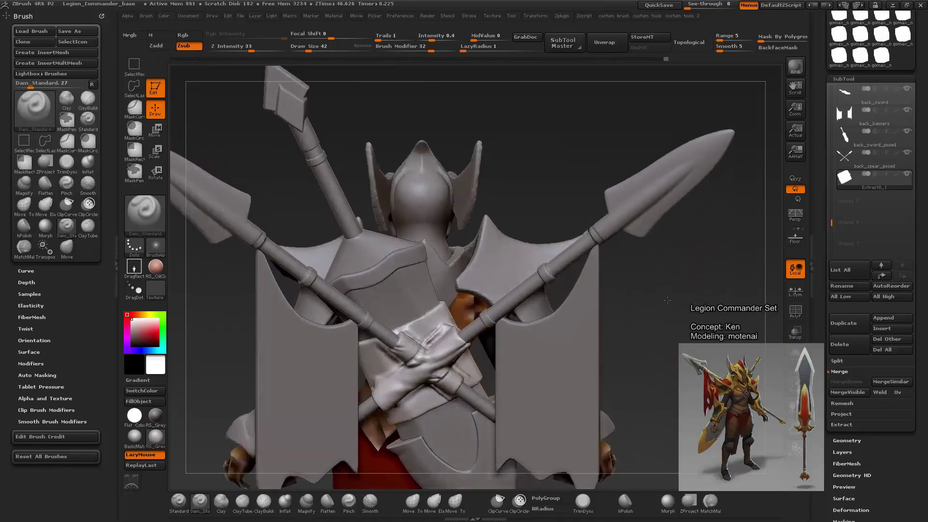
pyautogui.keyDown('alt'); pyautogui.click(366, 159); pyautogui.keyUp('alt')
pyautogui.moveTo(560, 203)
pyautogui.keyDown('alt'); pyautogui.mouseDown()
pyautogui.moveTo(581, 147)
pyautogui.moveTo(541, 188)
pyautogui.moveTo(593, 234)
pyautogui.mouseUp(); pyautogui.keyUp('alt')
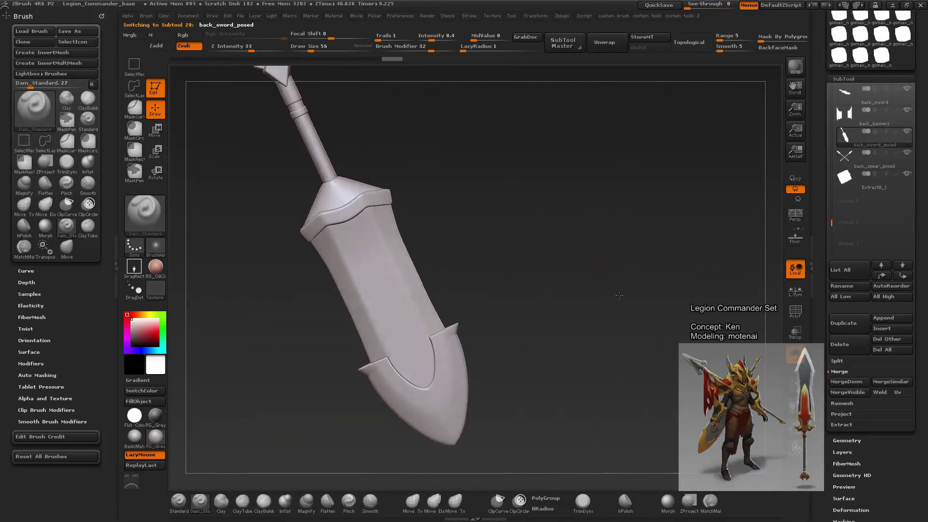
pyautogui.press('space')
pyautogui.moveTo(640, 261)
pyautogui.keyDown('alt'); pyautogui.mouseDown()
pyautogui.moveTo(326, 167)
pyautogui.moveTo(366, 142)
pyautogui.moveTo(372, 191)
pyautogui.mouseUp(); pyautogui.keyUp('alt')
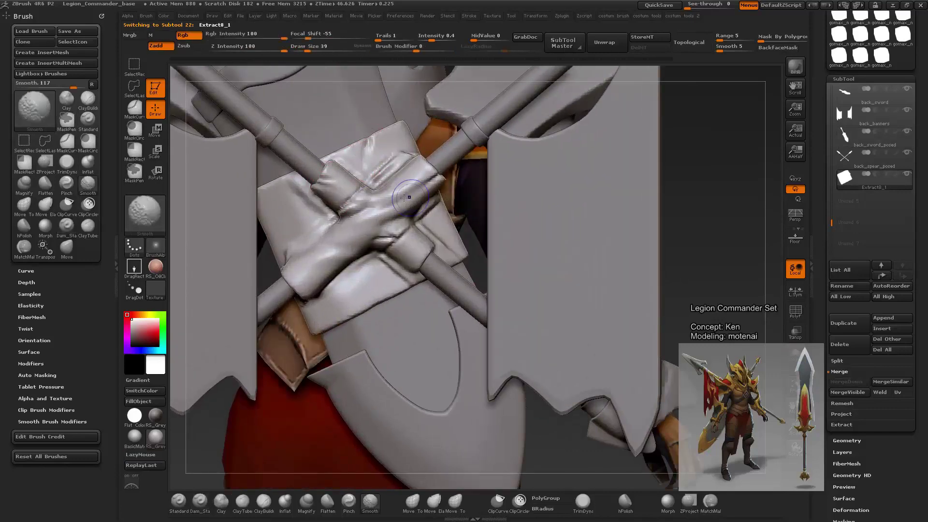
# Step: Carve crease lines into the wrapped strap and smooth them with Shift
pyautogui.moveTo(263, 184); pyautogui.dragTo(290, 213)
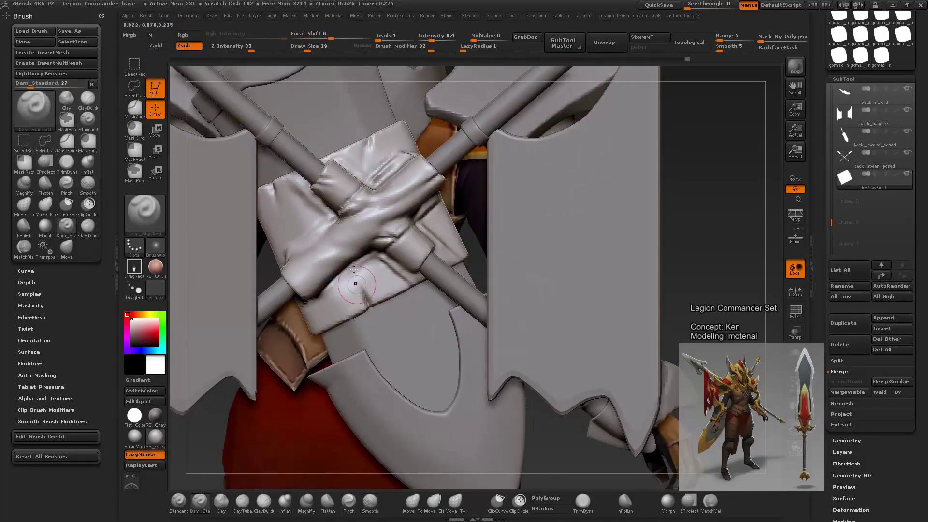
pyautogui.press('shift')
pyautogui.press('f')
pyautogui.moveTo(618, 246)
pyautogui.mouseDown()
pyautogui.moveTo(619, 278)
pyautogui.moveTo(598, 294)
pyautogui.mouseUp()
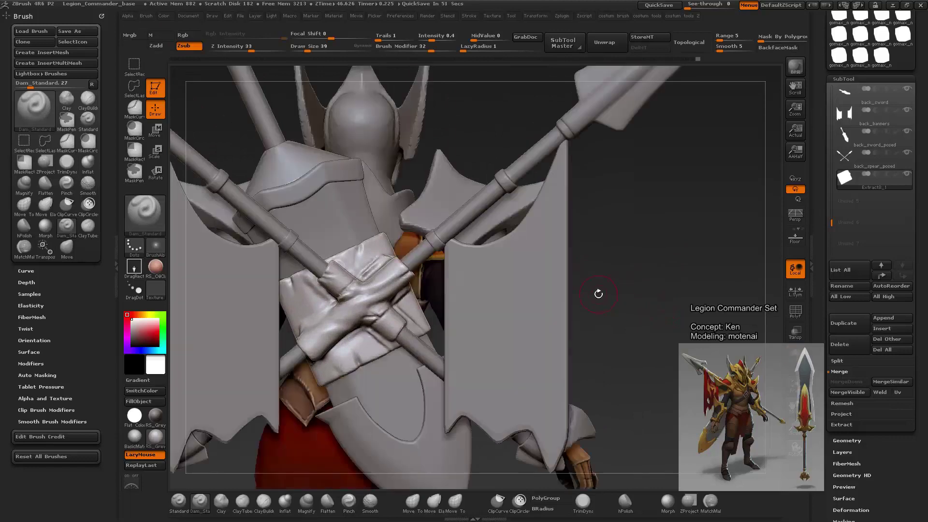
# Step: Select back_sword_posed, try a mask stroke on it and undo it
pyautogui.press('space')
pyautogui.keyDown('alt'); pyautogui.moveTo(599, 296); pyautogui.dragTo(617, 292); pyautogui.keyUp('alt')
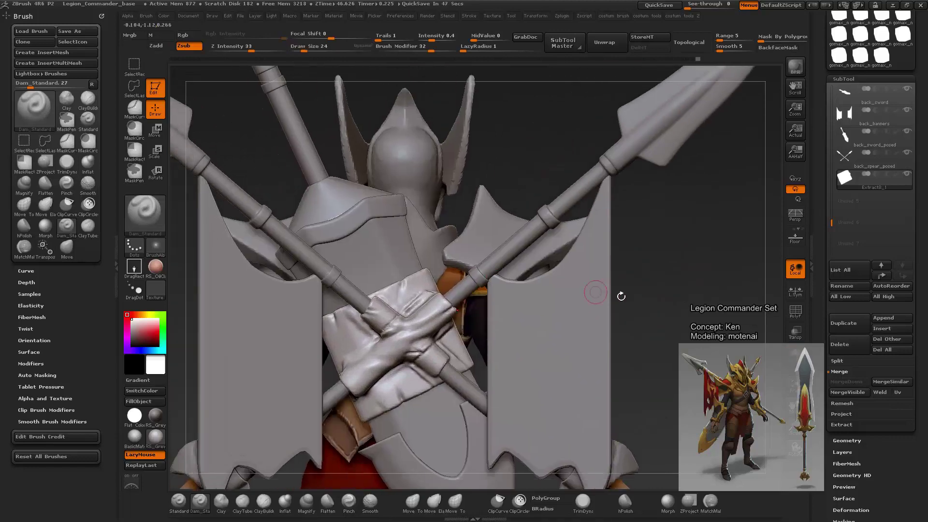
pyautogui.keyDown('alt'); pyautogui.click(382, 249); pyautogui.keyUp('alt')
pyautogui.keyDown('ctrl'); pyautogui.moveTo(371, 246); pyautogui.dragTo(398, 239); pyautogui.keyUp('ctrl')
pyautogui.hotkey('ctrl', 'z')
# Step: Draw MaskCurve lines across back_sword_posed's blade just below the guard
pyautogui.press('space')
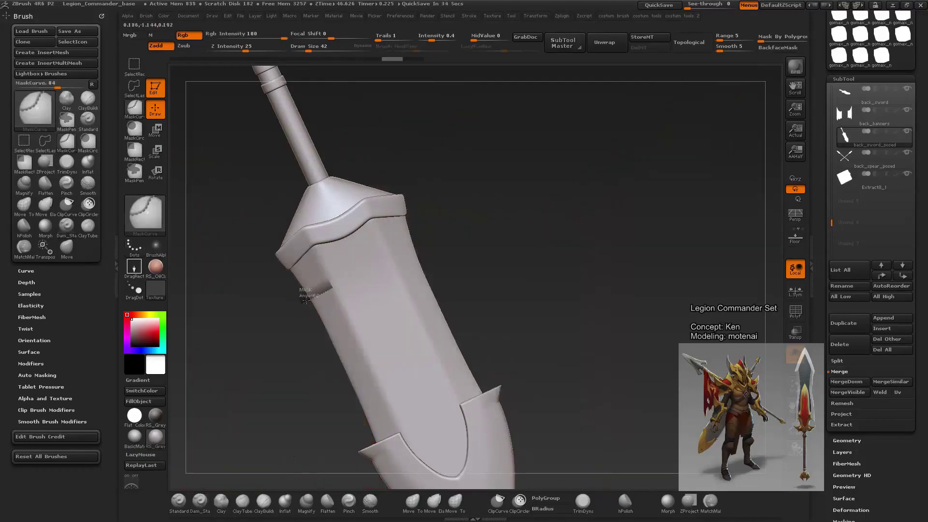
pyautogui.moveTo(409, 252); pyautogui.dragTo(410, 251)
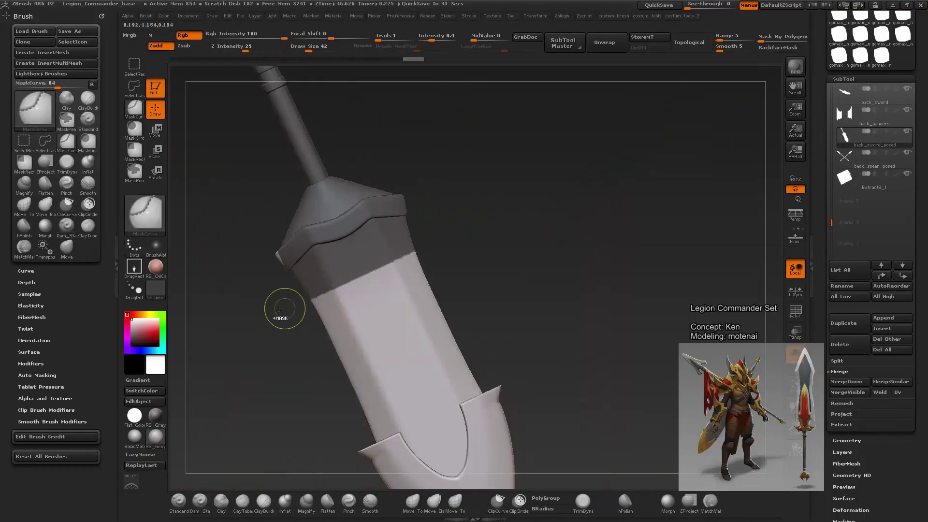
pyautogui.moveTo(291, 276)
pyautogui.mouseDown()
pyautogui.moveTo(456, 208)
pyautogui.moveTo(359, 212)
pyautogui.mouseUp()
pyautogui.press('b')
pyautogui.press('d')
pyautogui.press('s')
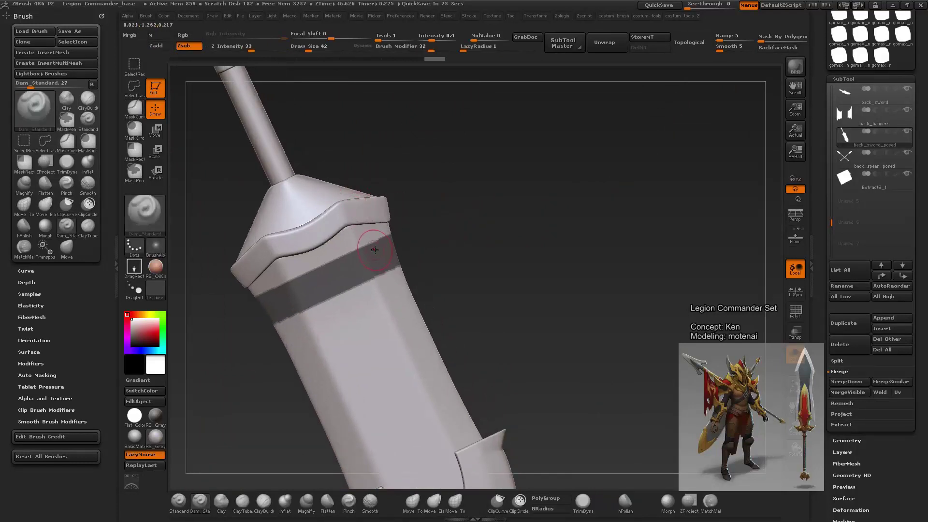
pyautogui.keyDown('ctrl'); pyautogui.moveTo(377, 253); pyautogui.dragTo(338, 298); pyautogui.keyUp('ctrl')
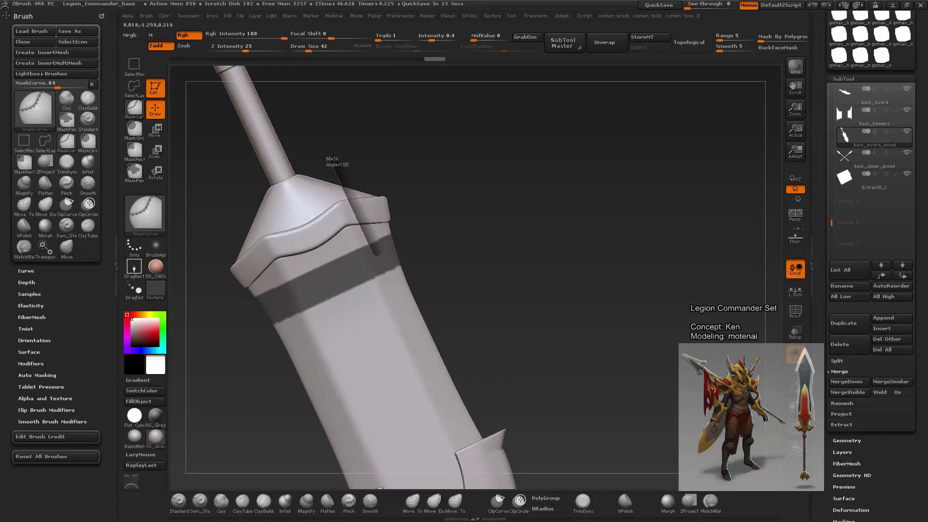
pyautogui.keyDown('ctrl'); pyautogui.moveTo(370, 259); pyautogui.dragTo(371, 259); pyautogui.keyUp('ctrl')
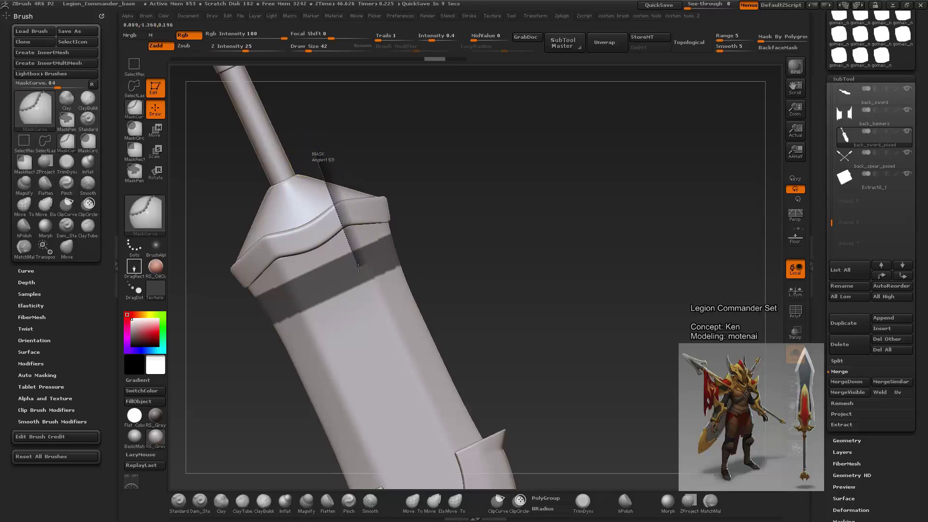
pyautogui.keyDown('ctrl'); pyautogui.moveTo(358, 267); pyautogui.dragTo(364, 273); pyautogui.keyUp('ctrl')
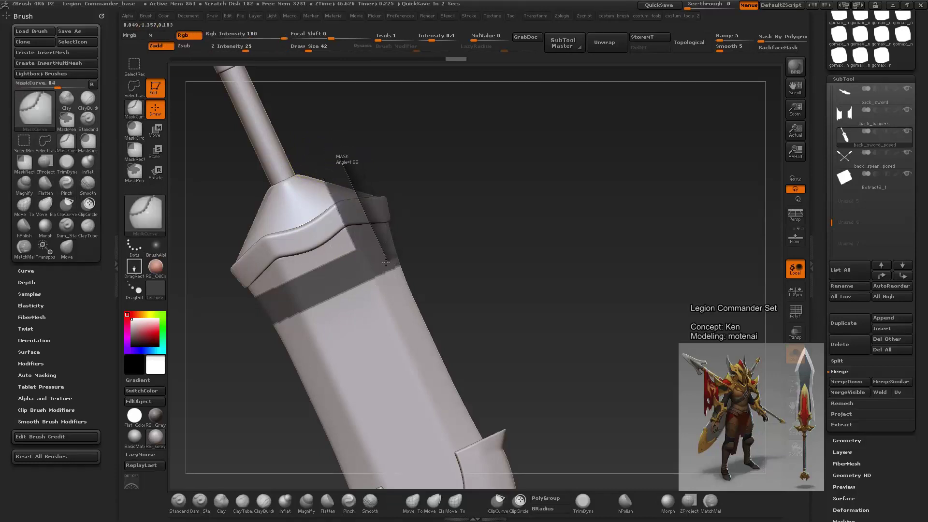
pyautogui.moveTo(378, 244)
pyautogui.keyDown('ctrl'); pyautogui.mouseDown()
pyautogui.moveTo(452, 274)
pyautogui.moveTo(488, 235)
pyautogui.moveTo(491, 271)
pyautogui.mouseUp(); pyautogui.keyUp('ctrl')
pyautogui.moveTo(459, 298)
pyautogui.keyDown('alt'); pyautogui.mouseDown()
pyautogui.moveTo(480, 265)
pyautogui.moveTo(448, 279)
pyautogui.mouseUp(); pyautogui.keyUp('alt')
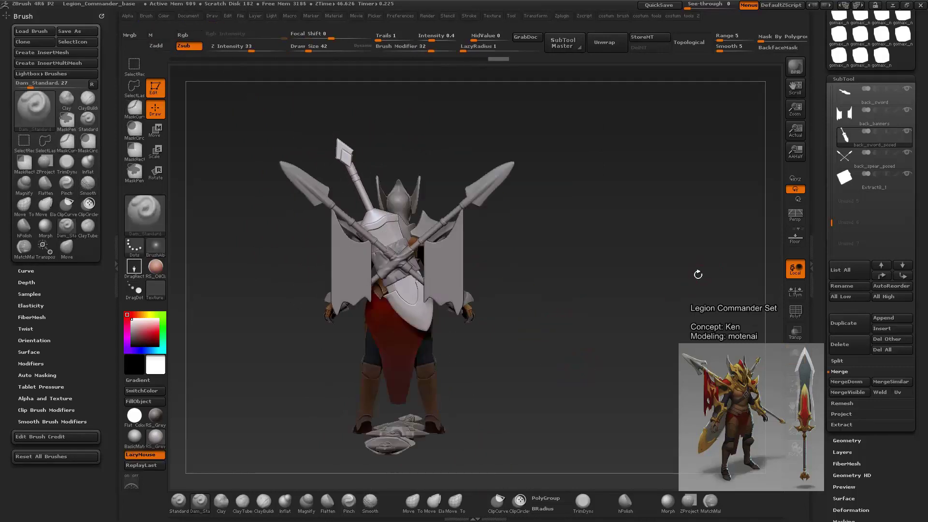
# Step: Select back_sword, solo it with Shift+S and turn the blade upright
pyautogui.moveTo(696, 272)
pyautogui.mouseDown()
pyautogui.moveTo(527, 339)
pyautogui.moveTo(427, 343)
pyautogui.mouseUp()
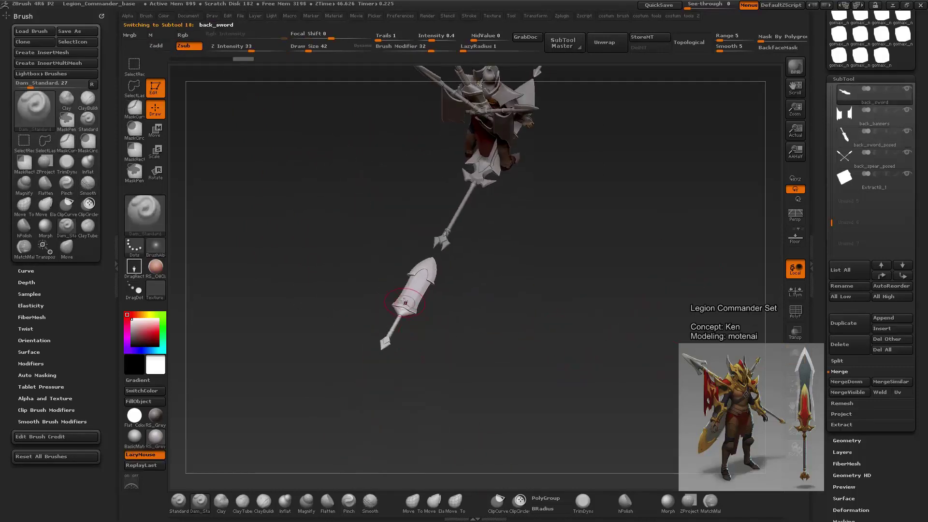
pyautogui.moveTo(405, 302); pyautogui.dragTo(443, 246)
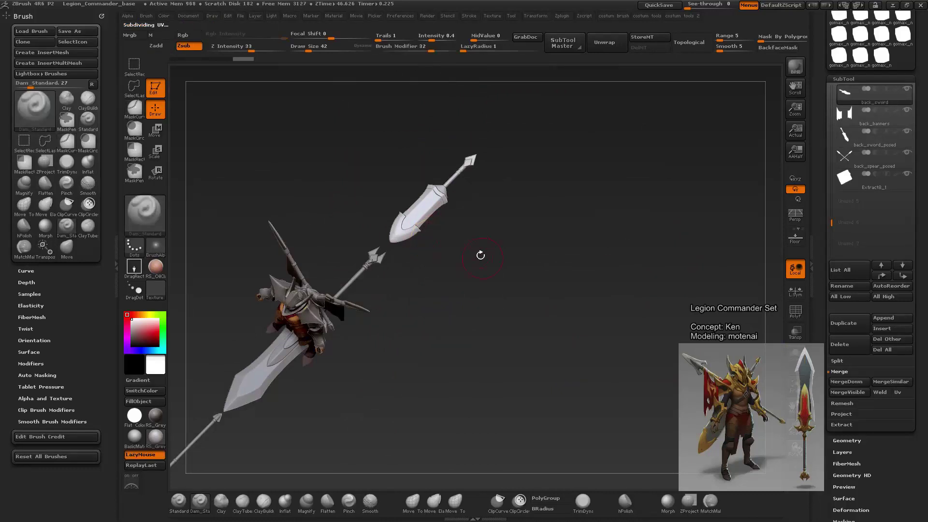
pyautogui.hotkey('shift', 's')
pyautogui.moveTo(474, 280)
pyautogui.keyDown('shift'); pyautogui.mouseDown()
pyautogui.moveTo(454, 232)
pyautogui.moveTo(467, 361)
pyautogui.moveTo(480, 224)
pyautogui.moveTo(478, 259)
pyautogui.mouseUp(); pyautogui.keyUp('shift')
pyautogui.moveTo(336, 216); pyautogui.dragTo(398, 222)
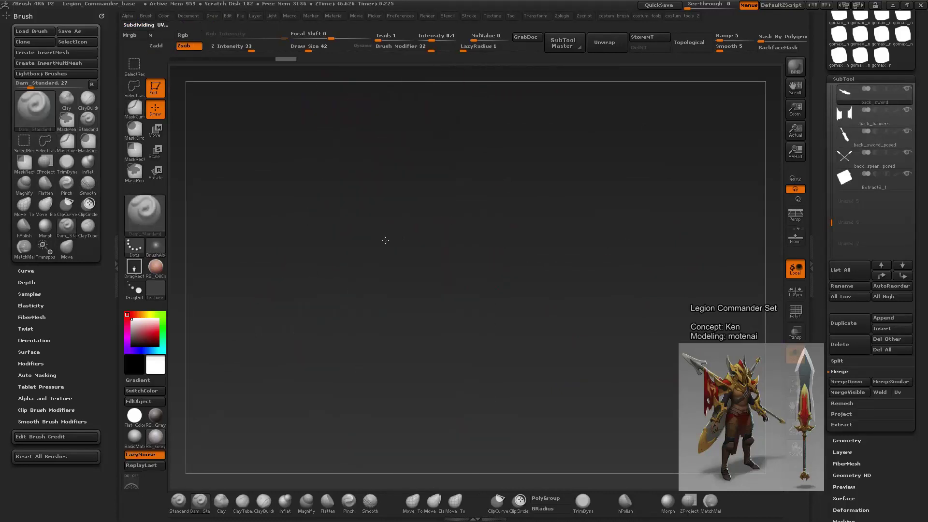
# Step: Mask a band below the guard with MaskCurve strokes and reveal the Extract options
pyautogui.keyDown('ctrl'); pyautogui.keyDown('shift'); pyautogui.click(385, 240); pyautogui.keyUp('shift'); pyautogui.keyUp('ctrl')
pyautogui.keyDown('ctrl'); pyautogui.moveTo(442, 182); pyautogui.dragTo(479, 402); pyautogui.keyUp('ctrl')
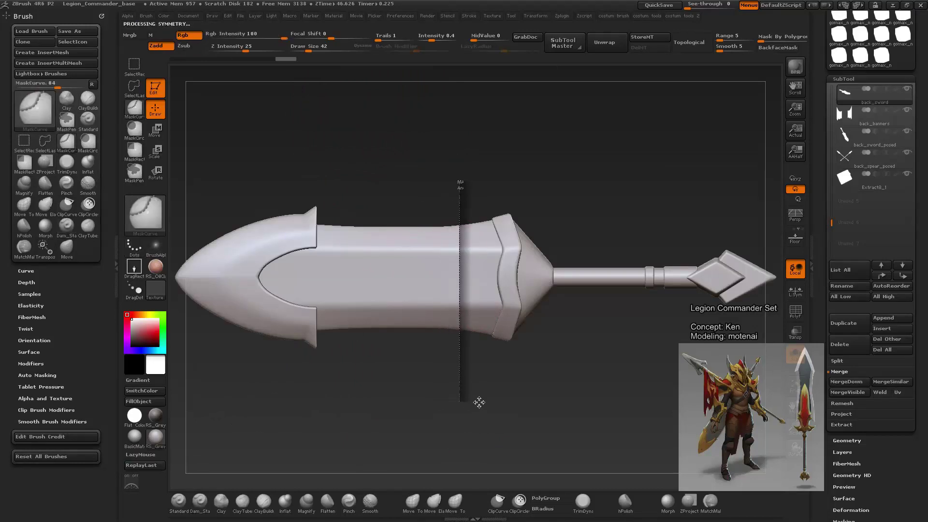
pyautogui.moveTo(479, 190)
pyautogui.keyDown('ctrl'); pyautogui.mouseDown()
pyautogui.moveTo(486, 400)
pyautogui.moveTo(572, 289)
pyautogui.moveTo(414, 287)
pyautogui.mouseUp(); pyautogui.keyUp('ctrl')
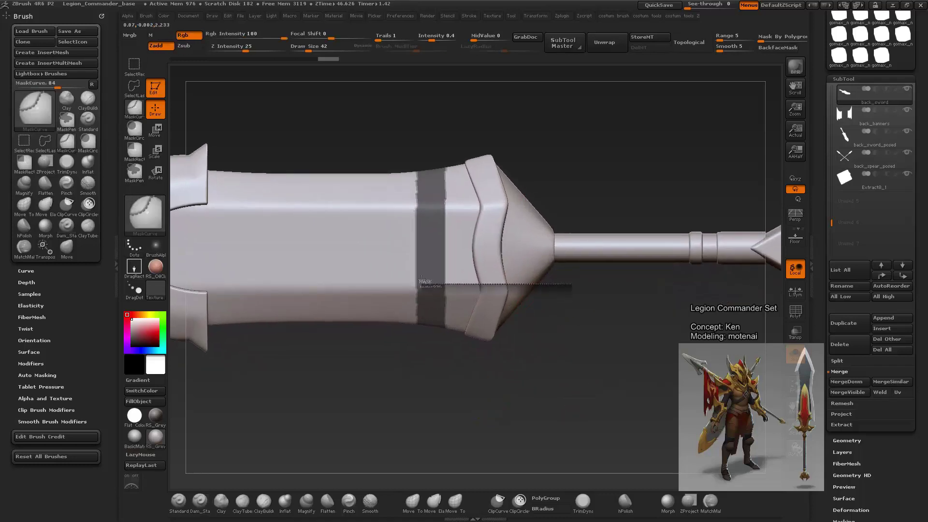
pyautogui.moveTo(555, 303)
pyautogui.keyDown('ctrl'); pyautogui.mouseDown()
pyautogui.moveTo(434, 308)
pyautogui.moveTo(501, 303)
pyautogui.moveTo(450, 307)
pyautogui.mouseUp(); pyautogui.keyUp('ctrl')
pyautogui.moveTo(580, 335)
pyautogui.mouseDown()
pyautogui.moveTo(570, 326)
pyautogui.moveTo(594, 292)
pyautogui.moveTo(594, 338)
pyautogui.mouseUp()
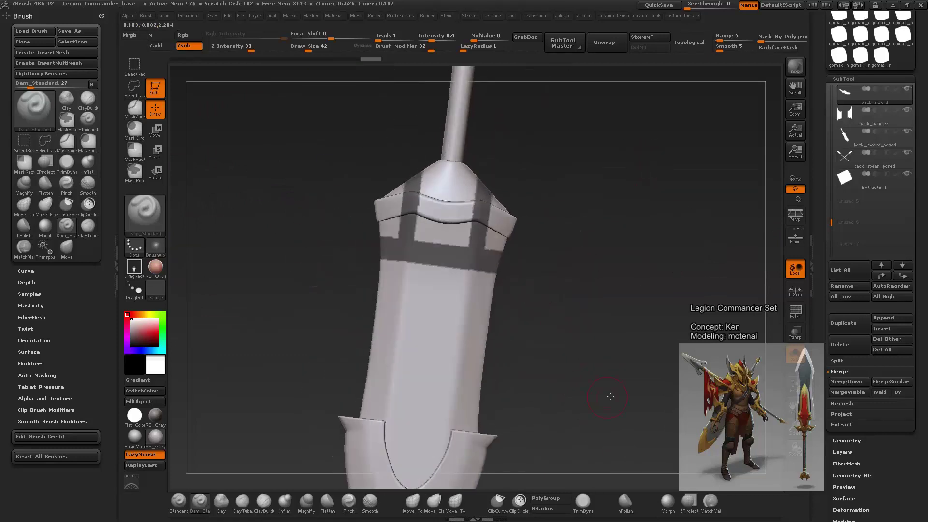
pyautogui.click(841, 425)
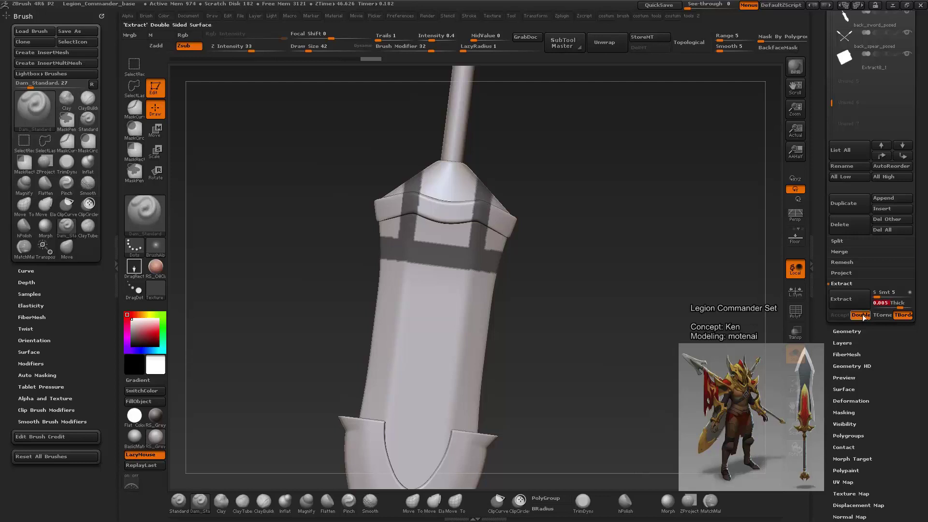
# Step: Extract the masked bands as a thin shell and accept it as Extract9
pyautogui.click(850, 303)
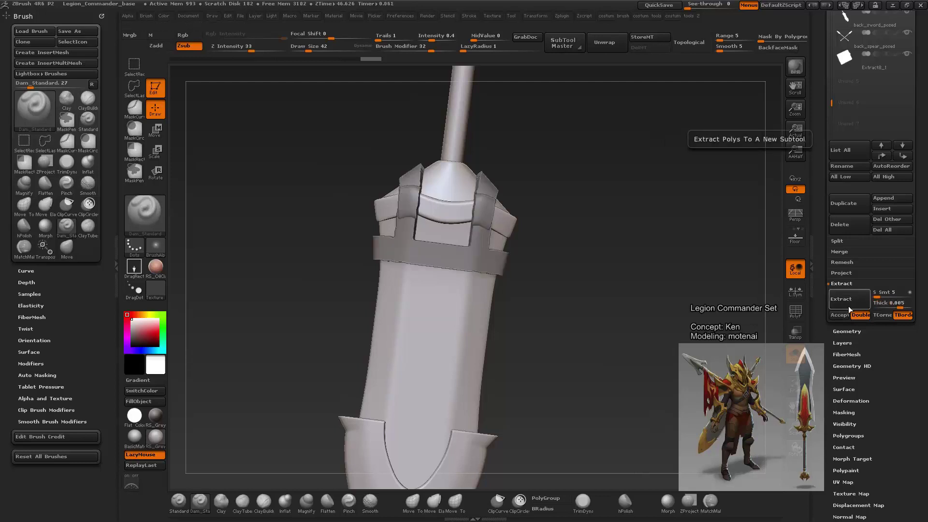
pyautogui.click(846, 314)
pyautogui.moveTo(641, 341)
pyautogui.mouseDown()
pyautogui.moveTo(686, 222)
pyautogui.moveTo(628, 290)
pyautogui.mouseUp()
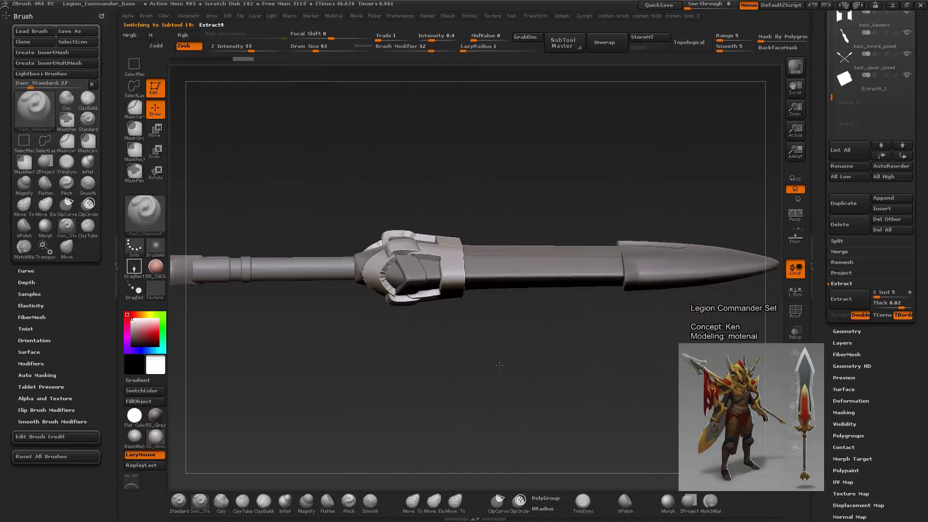
pyautogui.moveTo(531, 367)
pyautogui.mouseDown()
pyautogui.moveTo(577, 360)
pyautogui.moveTo(499, 408)
pyautogui.moveTo(521, 404)
pyautogui.moveTo(581, 299)
pyautogui.moveTo(582, 241)
pyautogui.mouseUp()
# Step: DynaMesh the Extract9 shell into one solid mesh and inspect it
pyautogui.hotkey('shift', 'q')
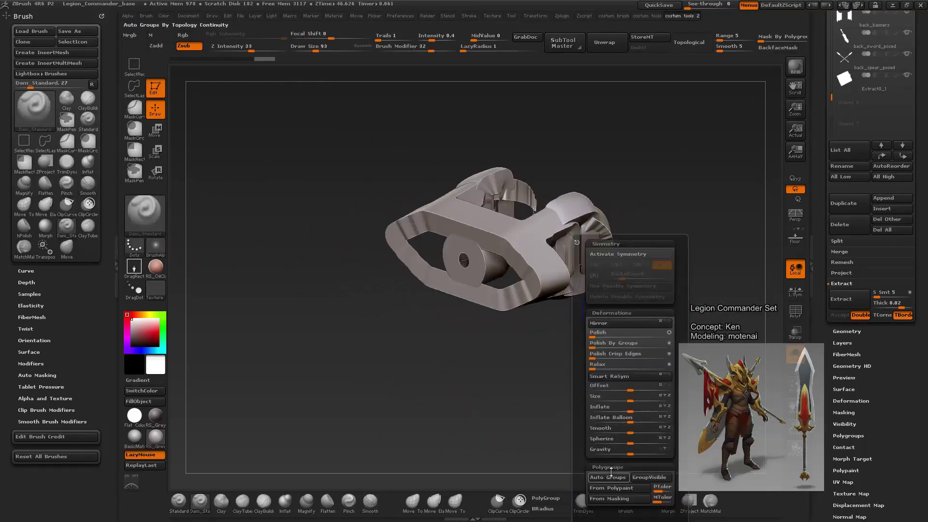
pyautogui.moveTo(606, 464)
pyautogui.mouseDown()
pyautogui.moveTo(608, 394)
pyautogui.moveTo(453, 345)
pyautogui.moveTo(472, 280)
pyautogui.moveTo(521, 358)
pyautogui.moveTo(510, 318)
pyautogui.moveTo(633, 322)
pyautogui.moveTo(622, 205)
pyautogui.moveTo(691, 318)
pyautogui.mouseUp()
pyautogui.press('space')
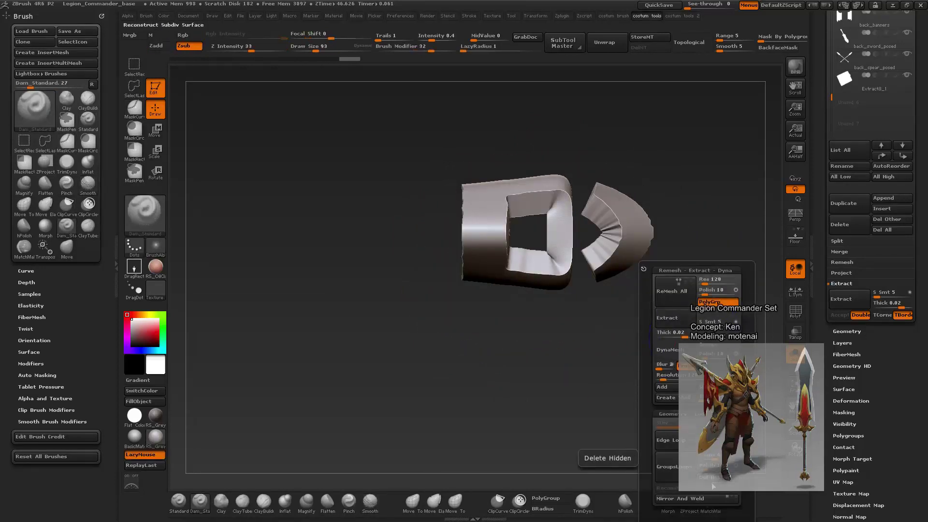
pyautogui.moveTo(628, 367); pyautogui.dragTo(564, 337)
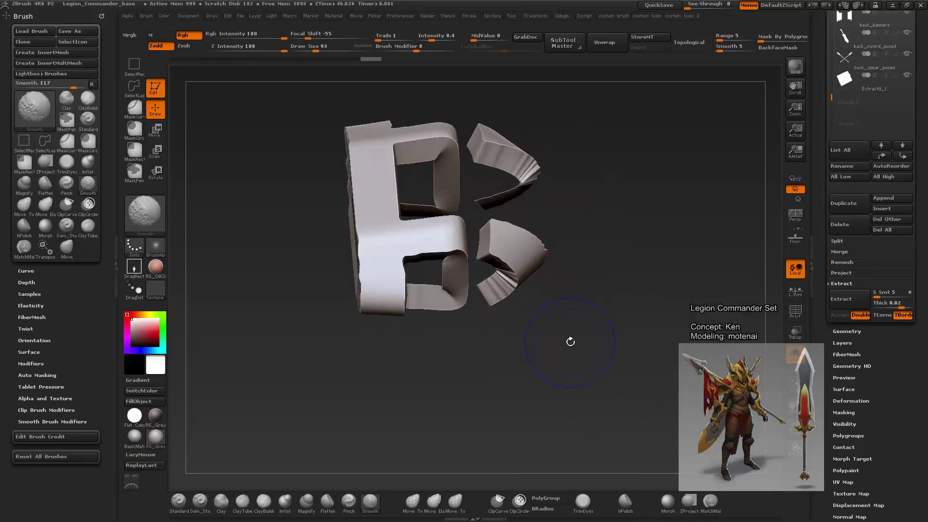
pyautogui.press('space')
pyautogui.press('space')
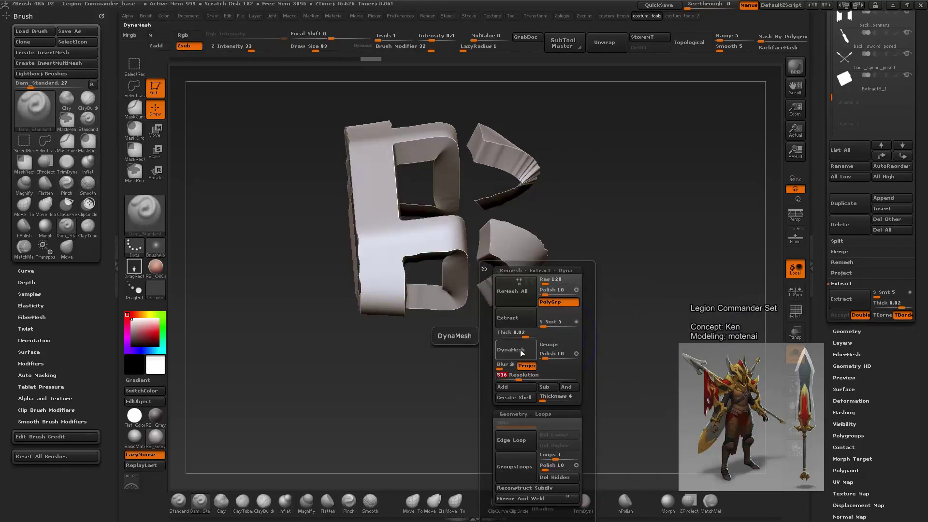
pyautogui.click(521, 353)
pyautogui.moveTo(520, 353); pyautogui.dragTo(521, 335)
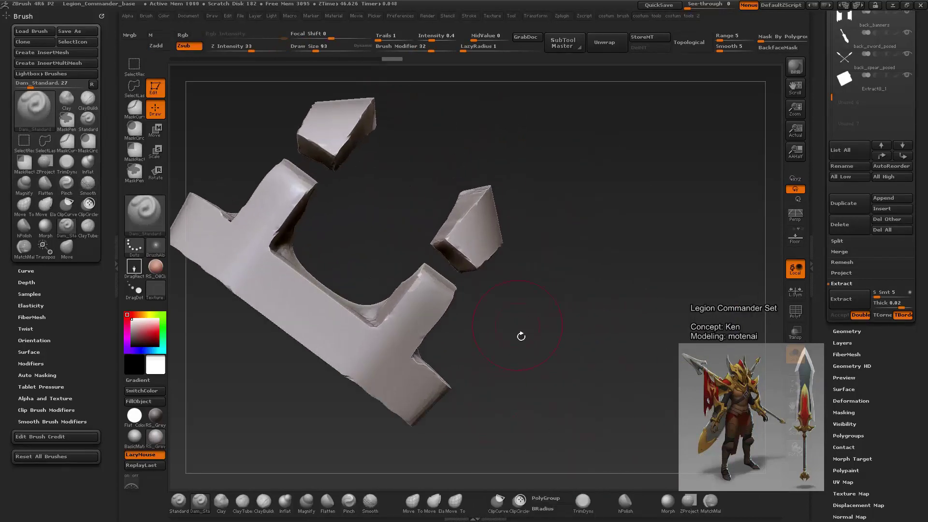
pyautogui.moveTo(452, 253); pyautogui.dragTo(398, 225)
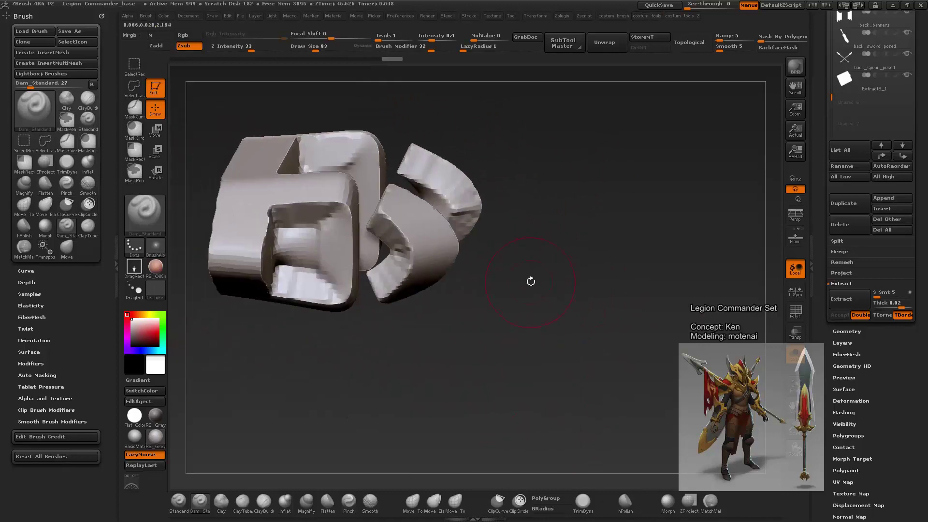
pyautogui.hotkey('shift', 'space')
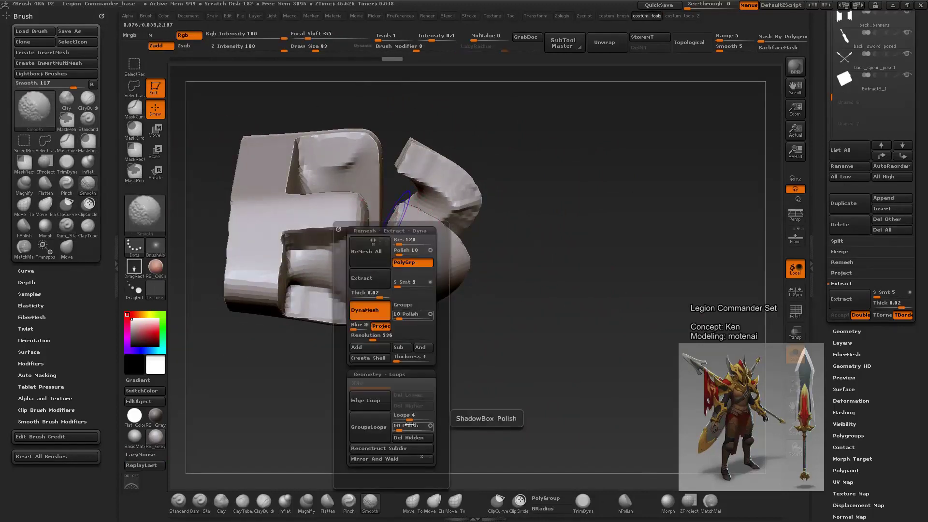
pyautogui.press('space')
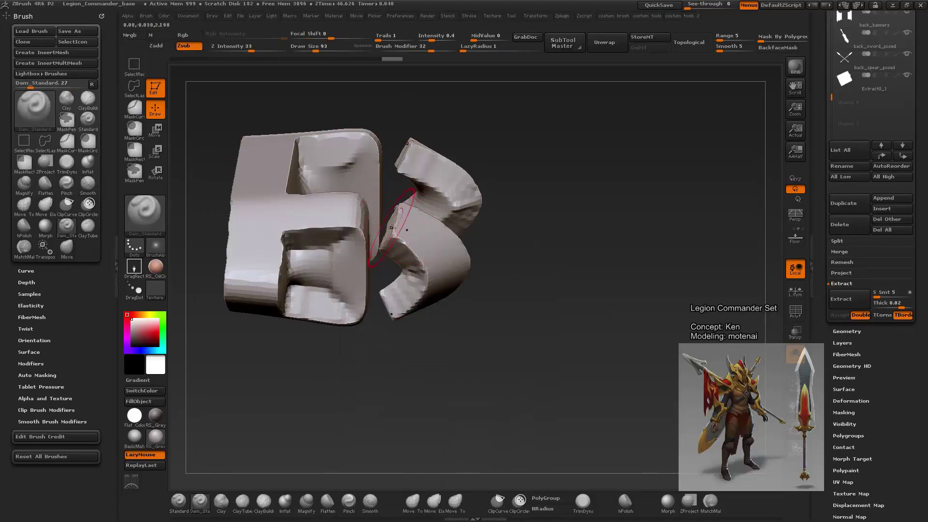
pyautogui.keyDown('shift'); pyautogui.moveTo(388, 227); pyautogui.dragTo(373, 197); pyautogui.keyUp('shift')
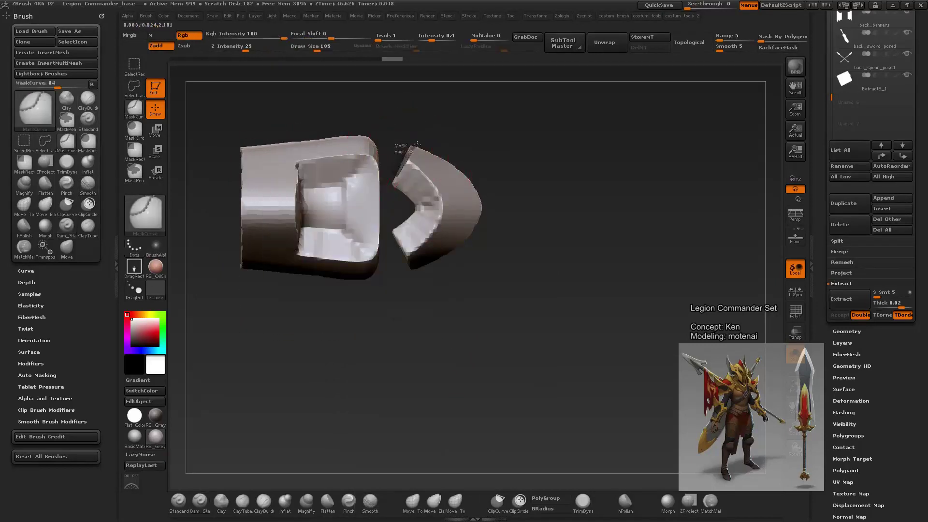
# Step: Mask the strap with MaskCurve and Transpose-move the curved end piece against it
pyautogui.keyDown('ctrl'); pyautogui.click(399, 195); pyautogui.keyUp('ctrl')
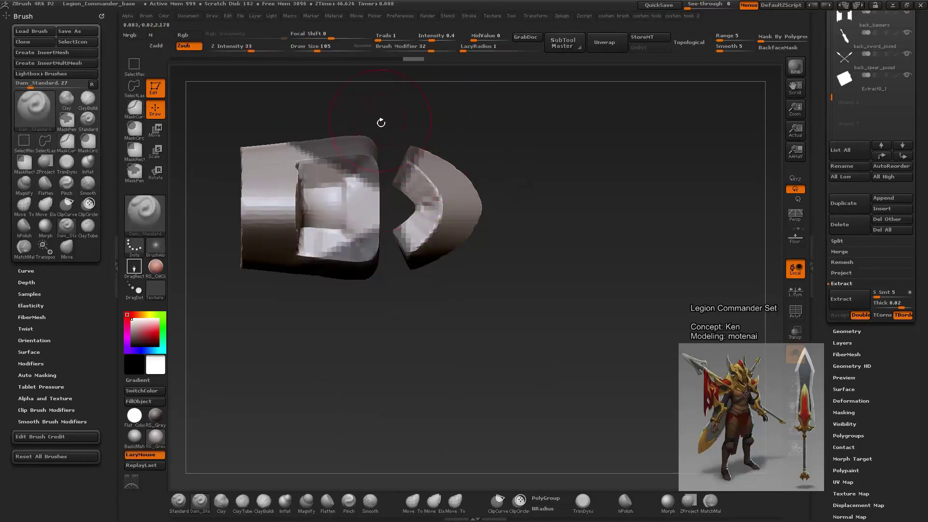
pyautogui.press('ctrl')
pyautogui.moveTo(400, 292)
pyautogui.keyDown('alt'); pyautogui.mouseDown()
pyautogui.moveTo(408, 306)
pyautogui.moveTo(397, 125)
pyautogui.moveTo(550, 253)
pyautogui.moveTo(409, 182)
pyautogui.mouseUp(); pyautogui.keyUp('alt')
pyautogui.press('w')
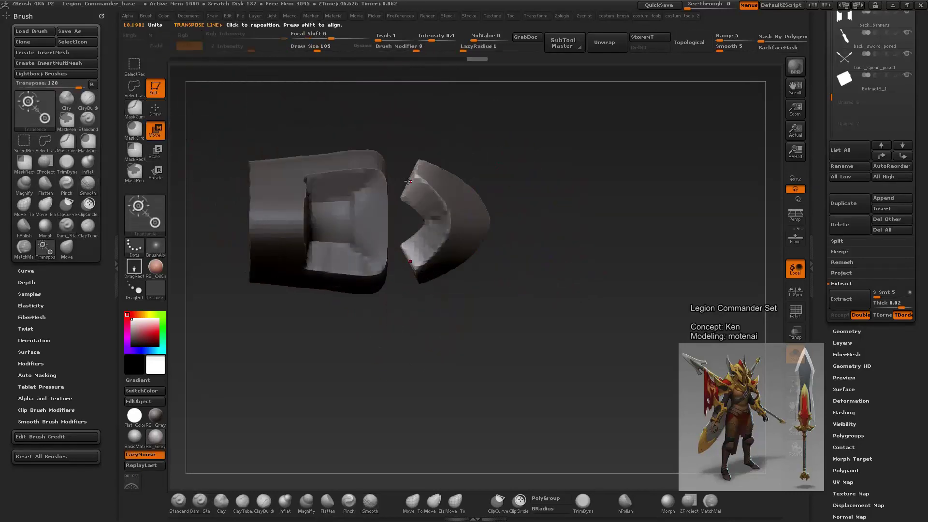
pyautogui.moveTo(314, 121); pyautogui.dragTo(358, 150)
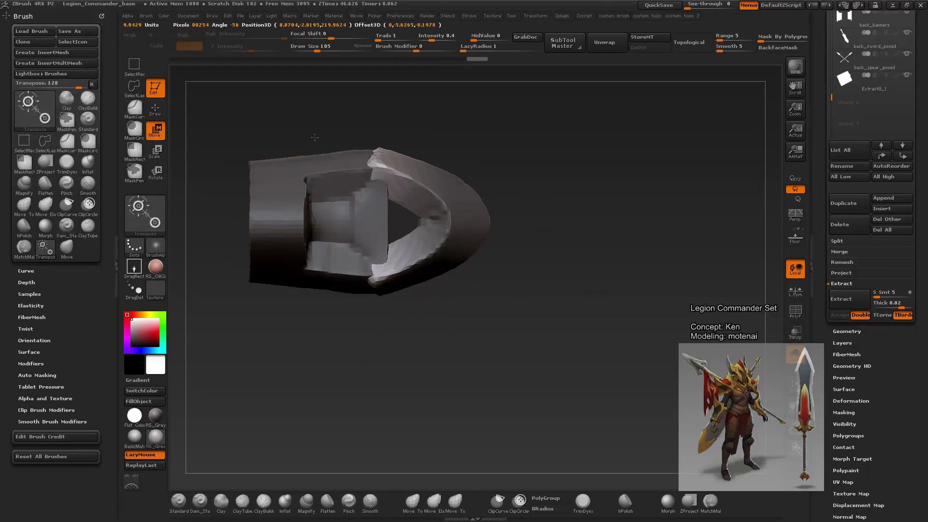
pyautogui.press('q')
pyautogui.moveTo(464, 190)
pyautogui.mouseDown()
pyautogui.moveTo(452, 210)
pyautogui.moveTo(484, 222)
pyautogui.mouseUp()
pyautogui.press('space')
pyautogui.keyDown('alt'); pyautogui.moveTo(394, 170); pyautogui.dragTo(325, 244); pyautogui.keyUp('alt')
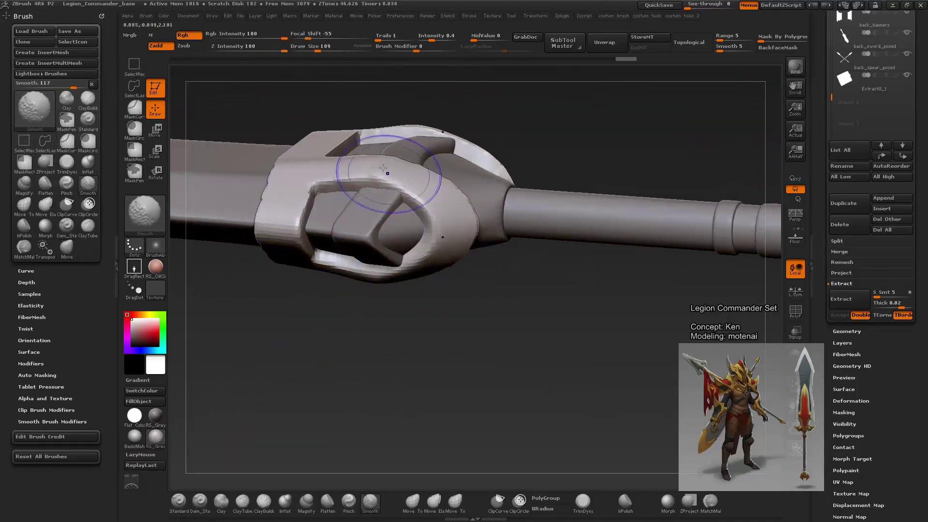
# Step: Build a raised plate across the strap band with ClayTubes
pyautogui.moveTo(383, 168)
pyautogui.mouseDown()
pyautogui.moveTo(538, 384)
pyautogui.moveTo(394, 218)
pyautogui.moveTo(542, 215)
pyautogui.moveTo(466, 238)
pyautogui.moveTo(536, 253)
pyautogui.moveTo(558, 296)
pyautogui.moveTo(362, 266)
pyautogui.mouseUp()
pyautogui.press('ctrl')
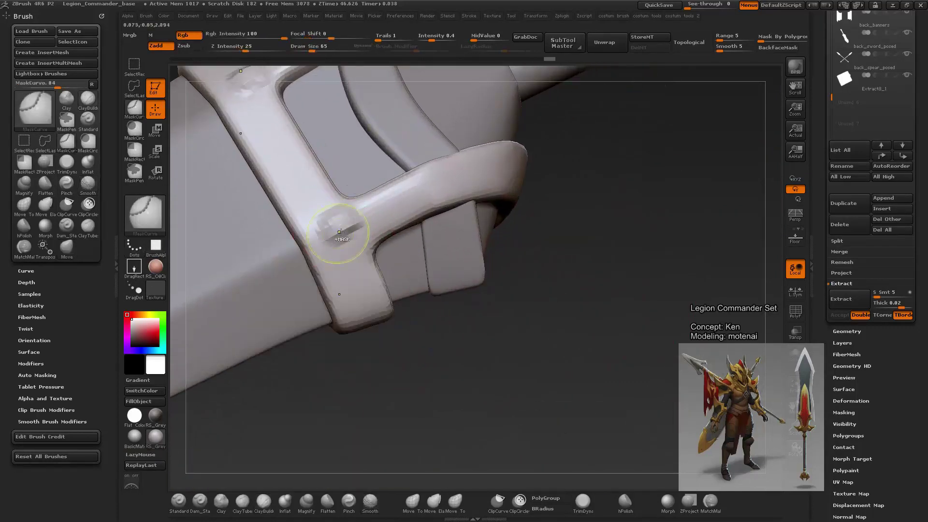
pyautogui.press('space')
pyautogui.press('b')
pyautogui.press('c')
pyautogui.press('b')
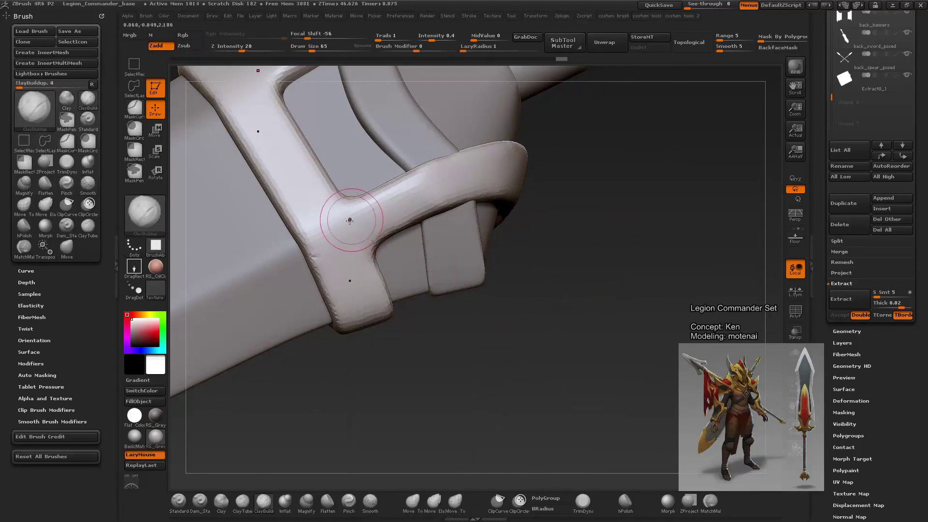
pyautogui.press('b')
pyautogui.press('c')
pyautogui.press('t')
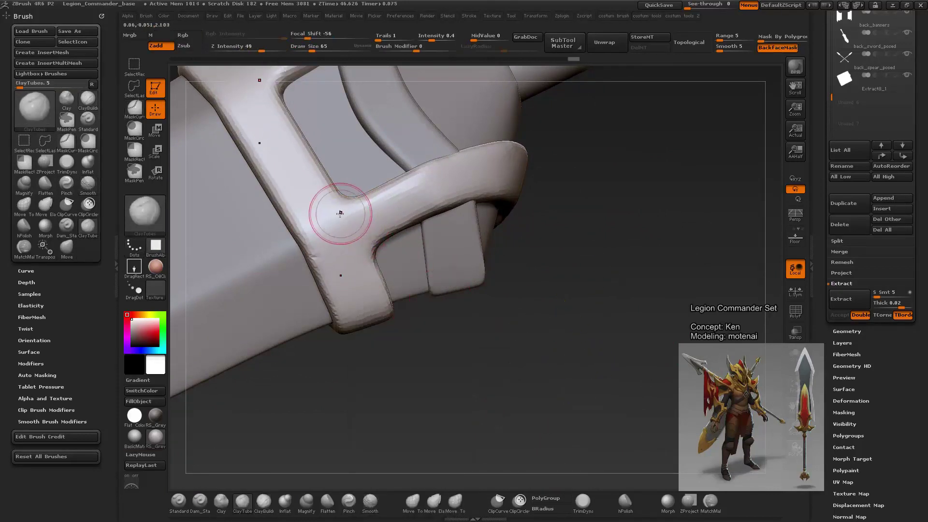
pyautogui.moveTo(338, 252); pyautogui.dragTo(361, 238)
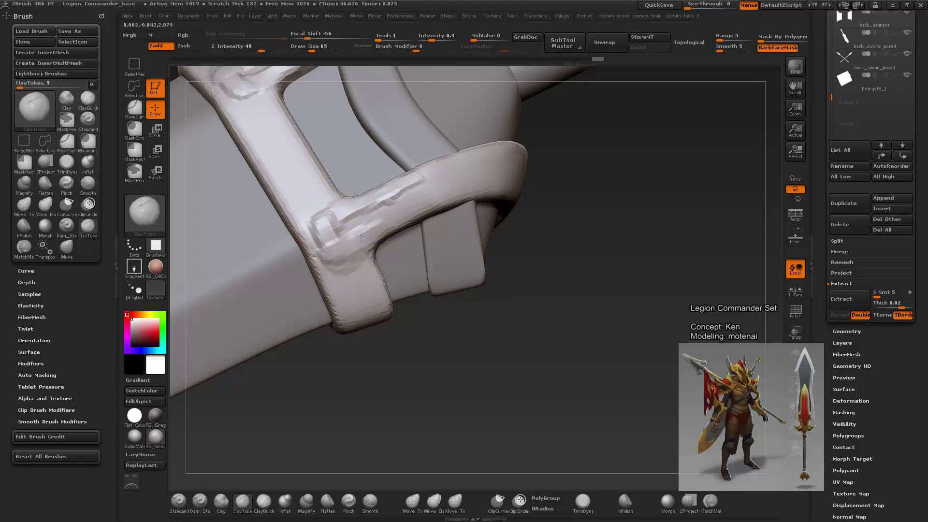
# Step: Carve crisp crease lines along the strap band's edges with Dam_Standard
pyautogui.moveTo(570, 232)
pyautogui.mouseDown()
pyautogui.moveTo(555, 288)
pyautogui.moveTo(531, 271)
pyautogui.mouseUp()
pyautogui.press('b')
pyautogui.press('d')
pyautogui.press('s')
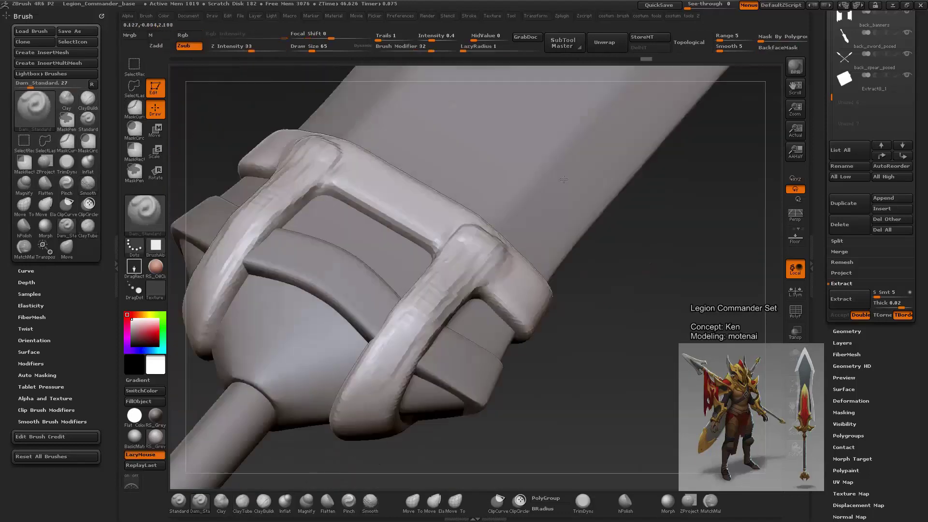
pyautogui.moveTo(604, 338); pyautogui.dragTo(323, 190)
pyautogui.keyDown('shift'); pyautogui.moveTo(547, 264); pyautogui.dragTo(627, 200); pyautogui.keyUp('shift')
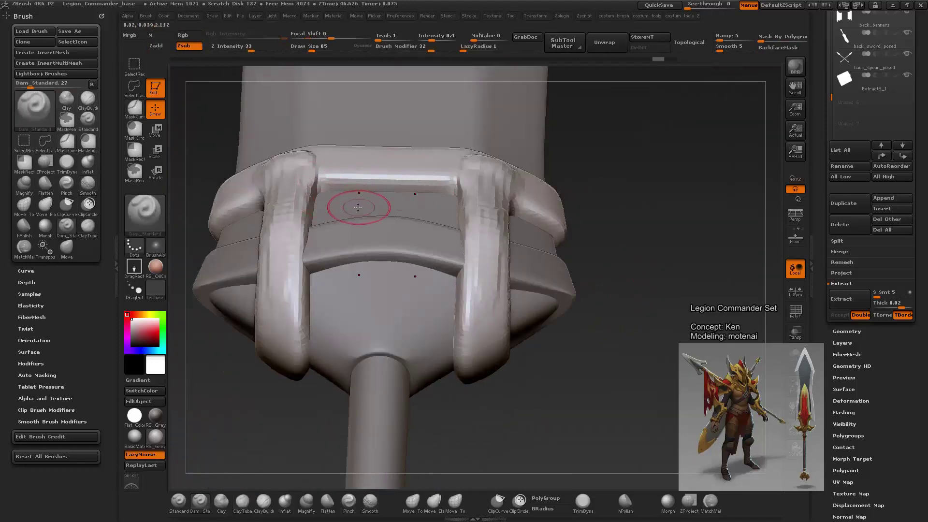
pyautogui.press('space')
pyautogui.moveTo(677, 270)
pyautogui.mouseDown()
pyautogui.moveTo(539, 157)
pyautogui.moveTo(307, 234)
pyautogui.mouseUp()
pyautogui.press('space')
# Step: Re-frame the strap and switch to hPolish to flatten its top
pyautogui.moveTo(341, 209); pyautogui.dragTo(450, 291)
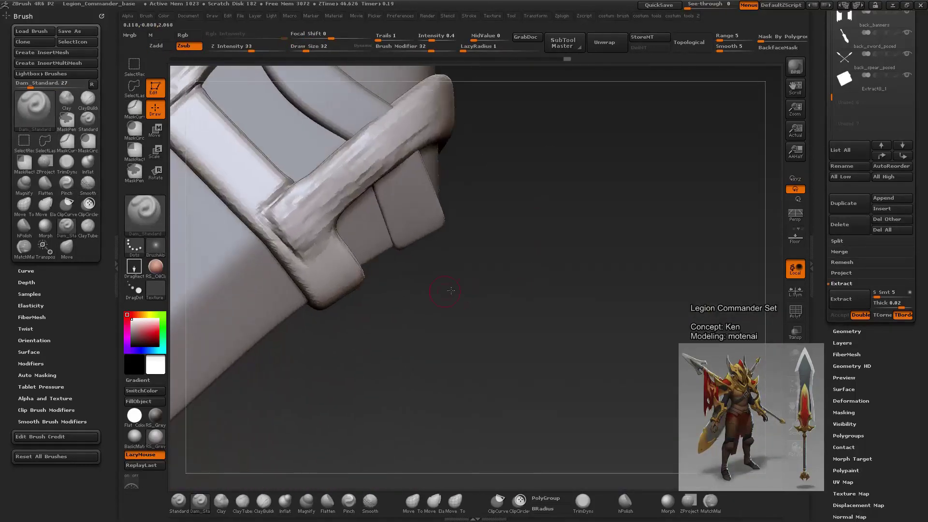
pyautogui.moveTo(356, 227)
pyautogui.mouseDown()
pyautogui.moveTo(339, 225)
pyautogui.moveTo(347, 223)
pyautogui.mouseUp()
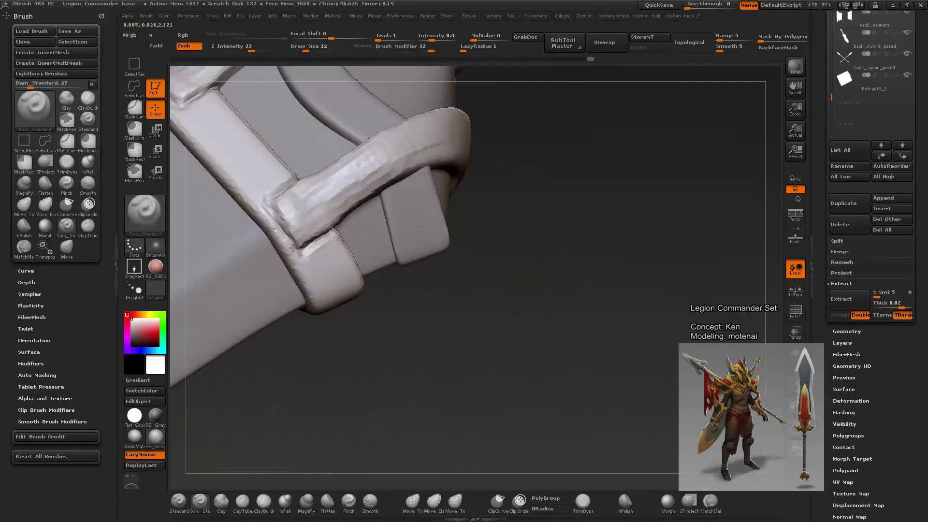
pyautogui.moveTo(279, 189)
pyautogui.mouseDown()
pyautogui.moveTo(425, 310)
pyautogui.moveTo(472, 396)
pyautogui.moveTo(367, 251)
pyautogui.moveTo(342, 260)
pyautogui.mouseUp()
pyautogui.press('b')
pyautogui.press('h')
pyautogui.press('p')
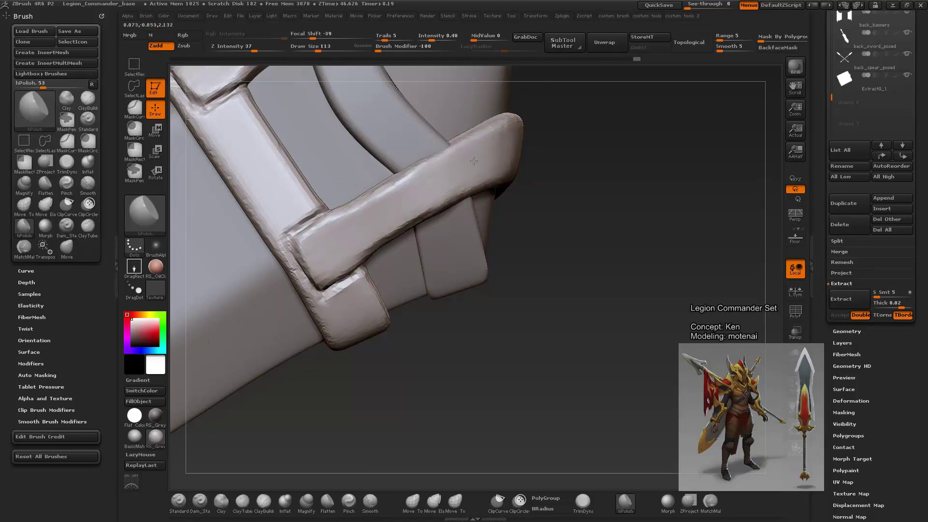
# Step: Zoom onto the strap buckle and switch to a smaller Move brush
pyautogui.moveTo(474, 161); pyautogui.dragTo(507, 263)
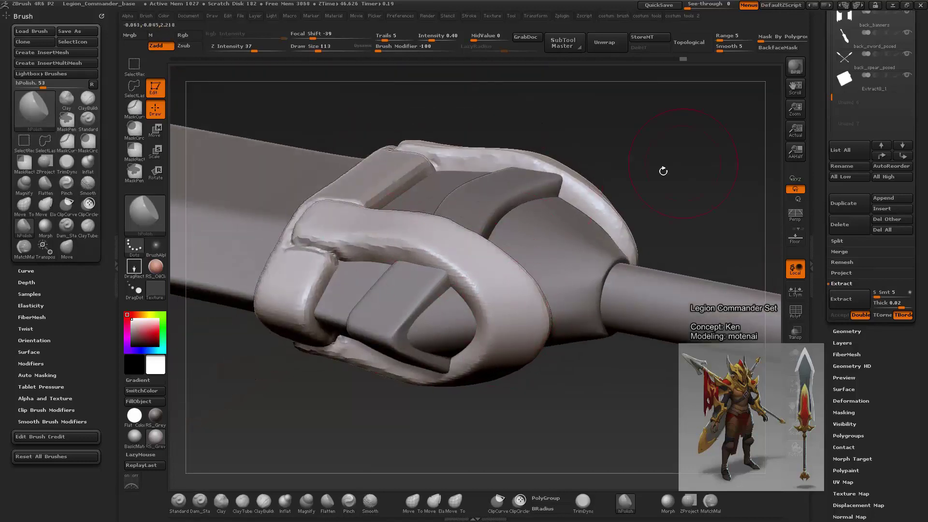
pyautogui.moveTo(663, 170); pyautogui.dragTo(464, 252)
pyautogui.moveTo(566, 270)
pyautogui.mouseDown()
pyautogui.moveTo(590, 363)
pyautogui.moveTo(462, 167)
pyautogui.mouseUp()
pyautogui.press('space')
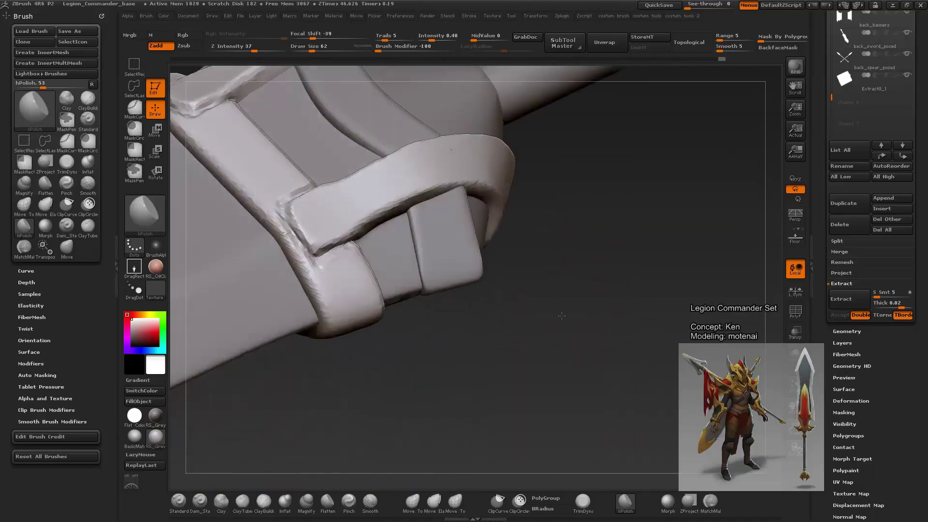
pyautogui.press('b')
pyautogui.press('m')
pyautogui.press('v')
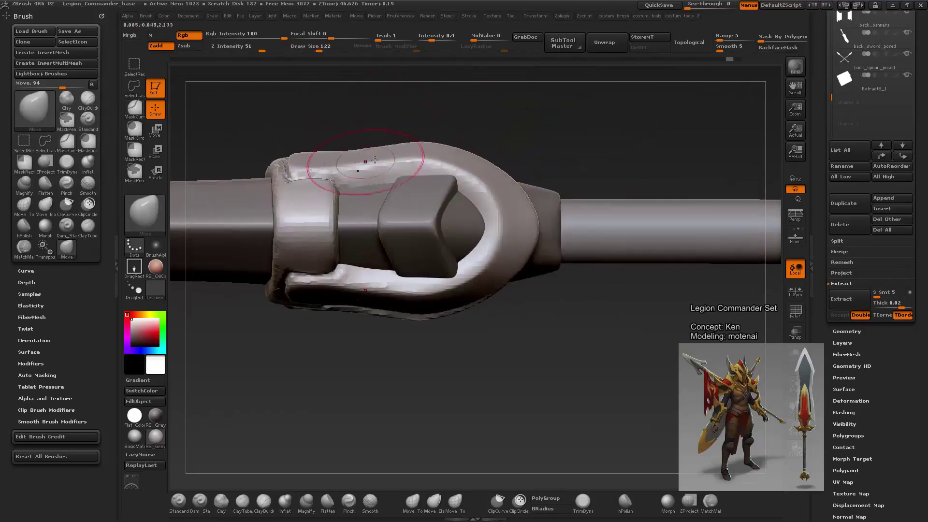
# Step: Shift-smooth the strap band's faces and bring up the Alpha palette for rivets
pyautogui.moveTo(364, 114)
pyautogui.mouseDown()
pyautogui.moveTo(484, 194)
pyautogui.moveTo(435, 191)
pyautogui.mouseUp()
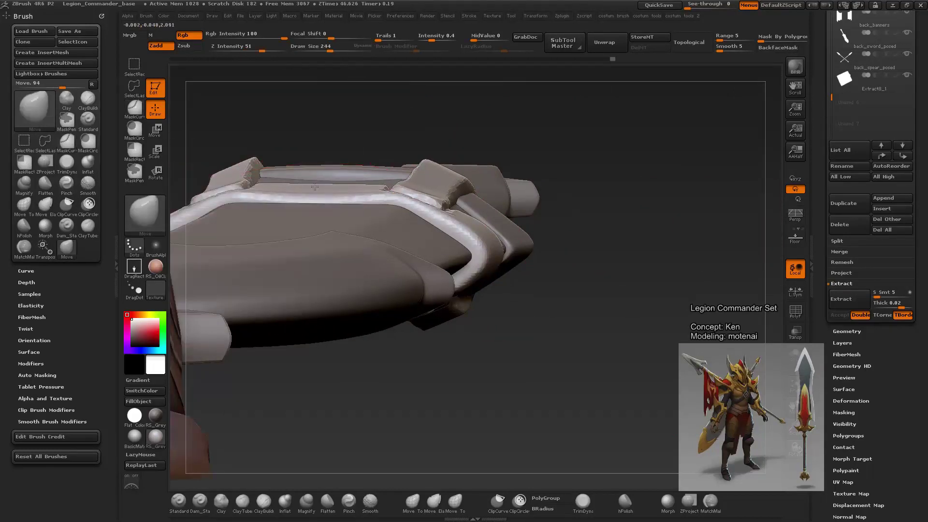
pyautogui.moveTo(315, 187)
pyautogui.mouseDown()
pyautogui.moveTo(449, 190)
pyautogui.moveTo(449, 206)
pyautogui.moveTo(485, 193)
pyautogui.moveTo(421, 228)
pyautogui.mouseUp()
pyautogui.press('space')
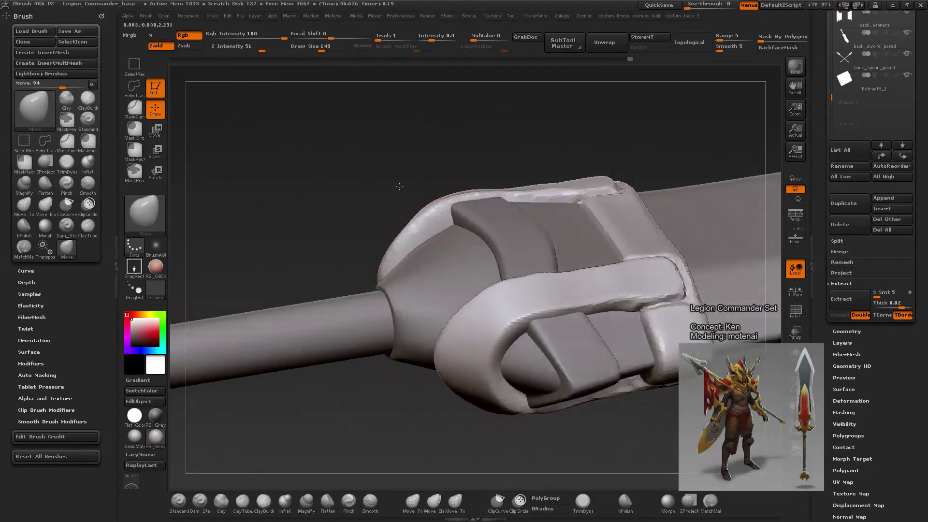
pyautogui.press('space')
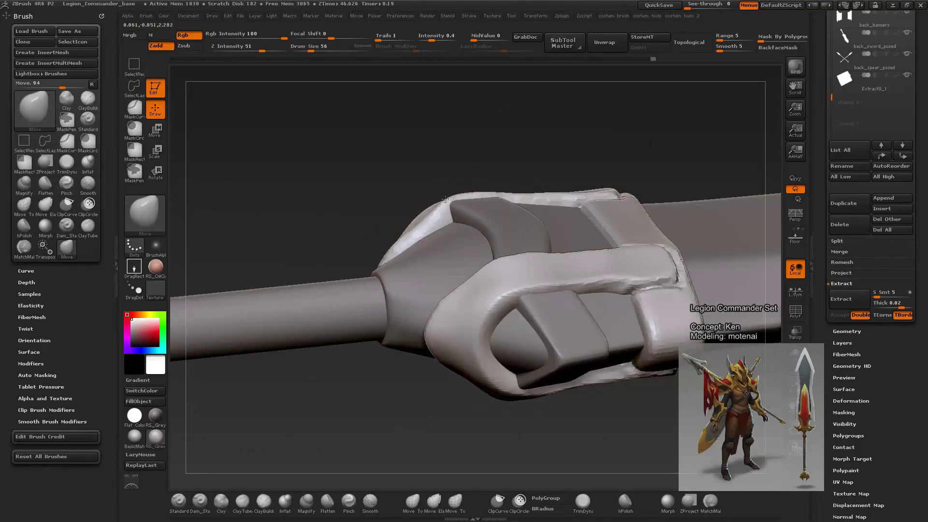
pyautogui.moveTo(445, 199)
pyautogui.mouseDown()
pyautogui.moveTo(478, 371)
pyautogui.moveTo(471, 239)
pyautogui.mouseUp()
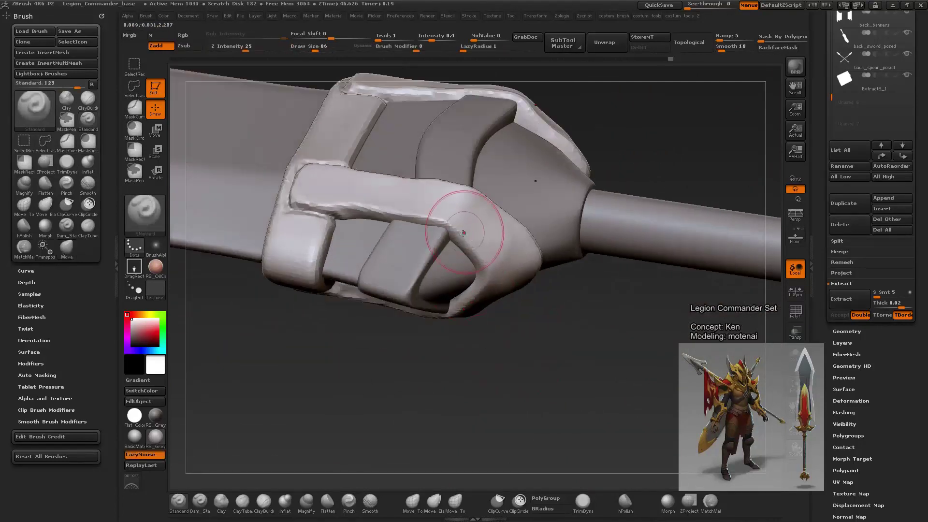
pyautogui.press('shift')
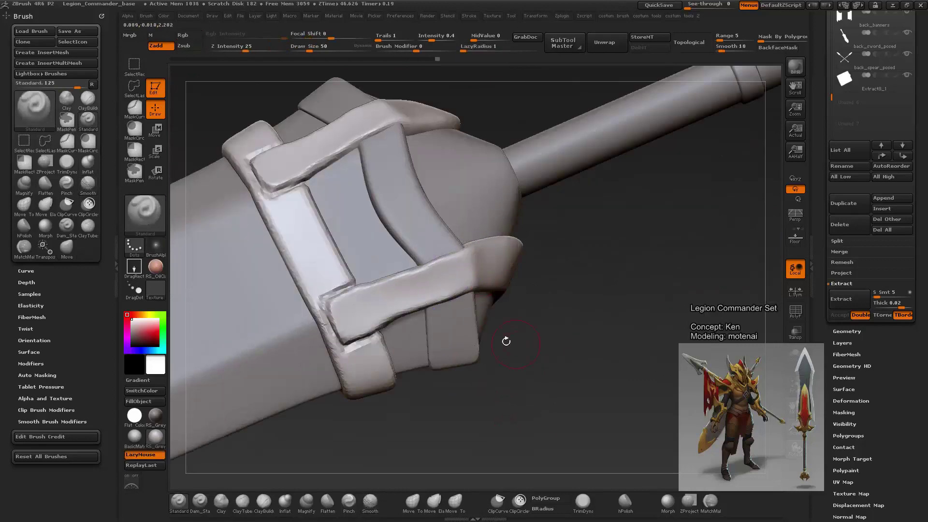
pyautogui.moveTo(409, 303)
pyautogui.mouseDown()
pyautogui.moveTo(552, 377)
pyautogui.moveTo(539, 426)
pyautogui.moveTo(290, 218)
pyautogui.mouseUp()
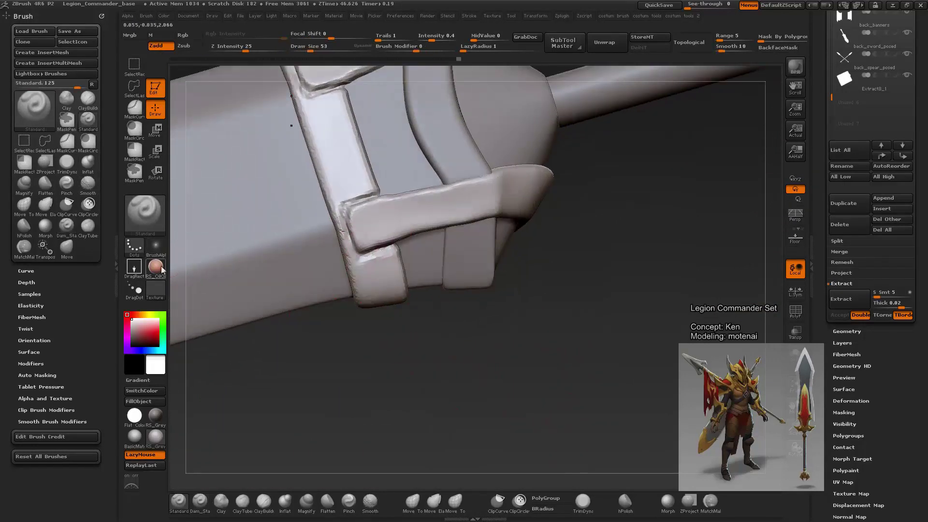
pyautogui.click(155, 246)
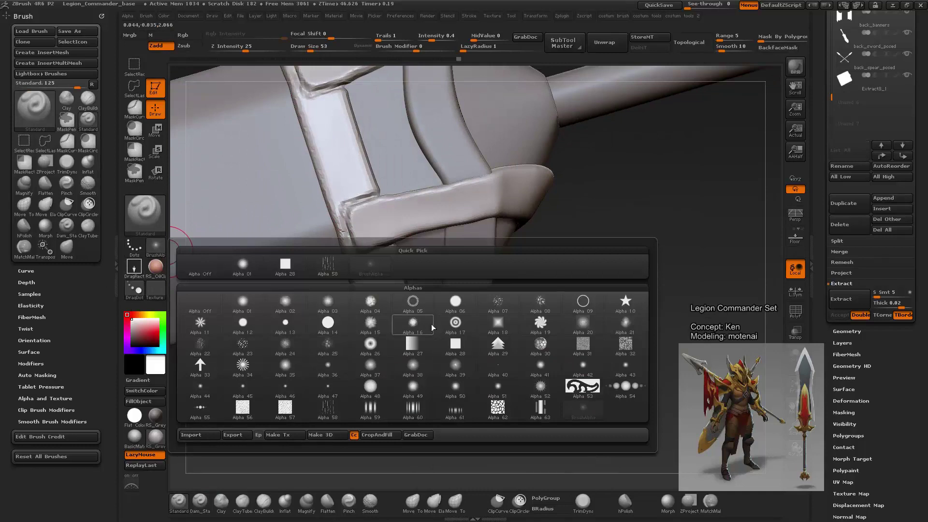
# Step: Stamp two round rivet heads on the sword strap using Alpha 48 and a depth of 38
pyautogui.click(423, 384)
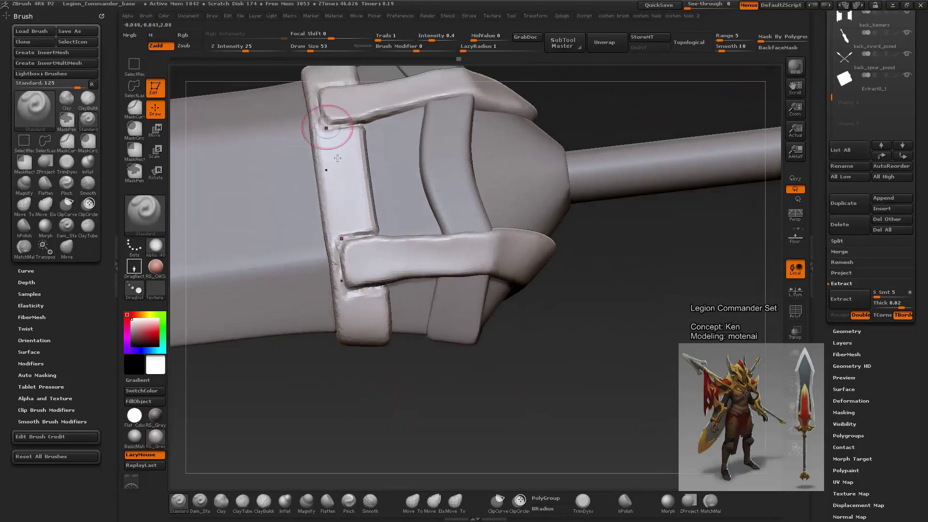
pyautogui.press('space')
pyautogui.click(254, 46)
pyautogui.write('38')
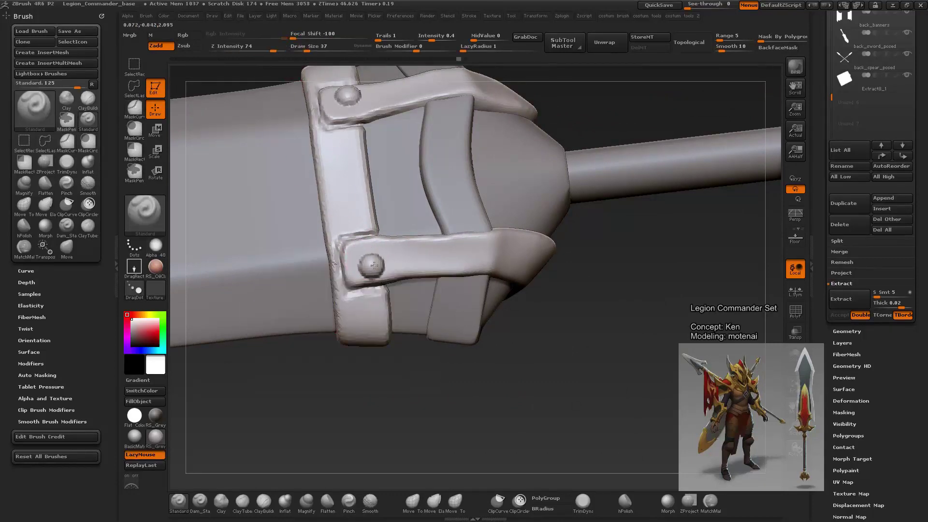
pyautogui.hotkey('ctrl', 'z')
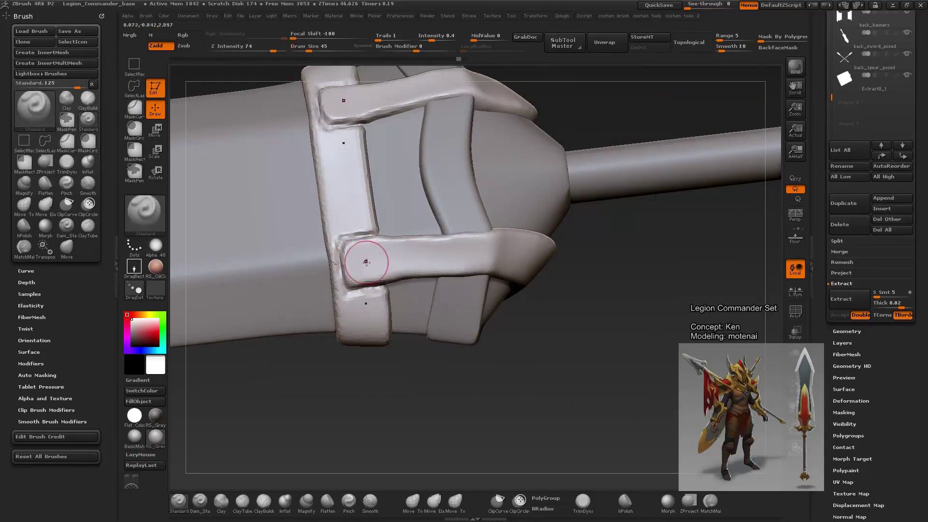
pyautogui.press('t')
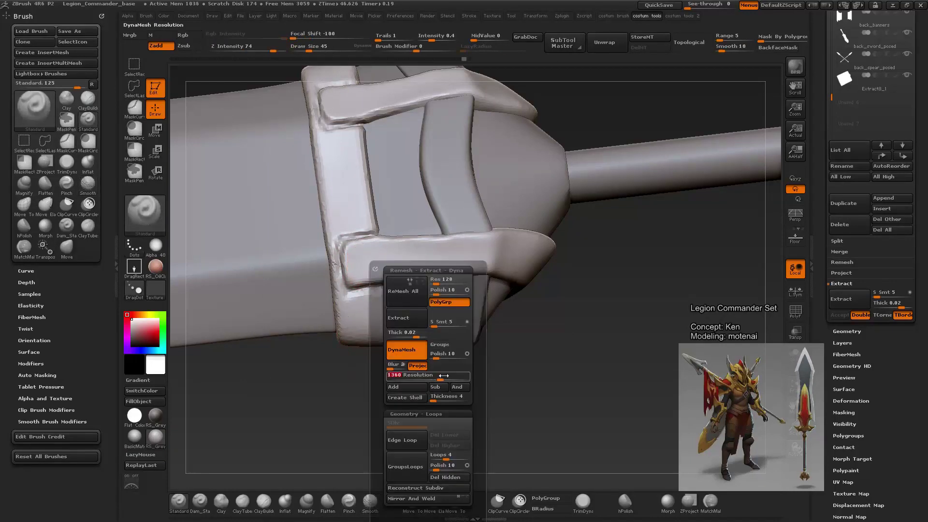
pyautogui.hotkey('ctrl', 'shift', 'z')
pyautogui.press('f')
# Step: Reset the brushes and smooth the strap's sides from several angles with an enlarged brush
pyautogui.moveTo(531, 367)
pyautogui.mouseDown()
pyautogui.moveTo(497, 328)
pyautogui.moveTo(473, 339)
pyautogui.mouseUp()
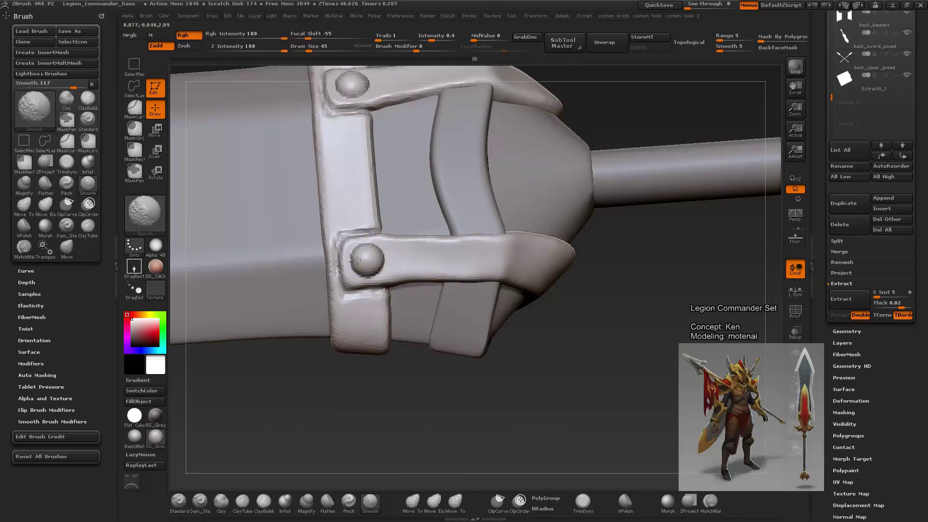
pyautogui.press('f')
pyautogui.moveTo(383, 358)
pyautogui.mouseDown()
pyautogui.moveTo(440, 339)
pyautogui.moveTo(393, 245)
pyautogui.mouseUp()
pyautogui.moveTo(289, 366); pyautogui.dragTo(325, 381)
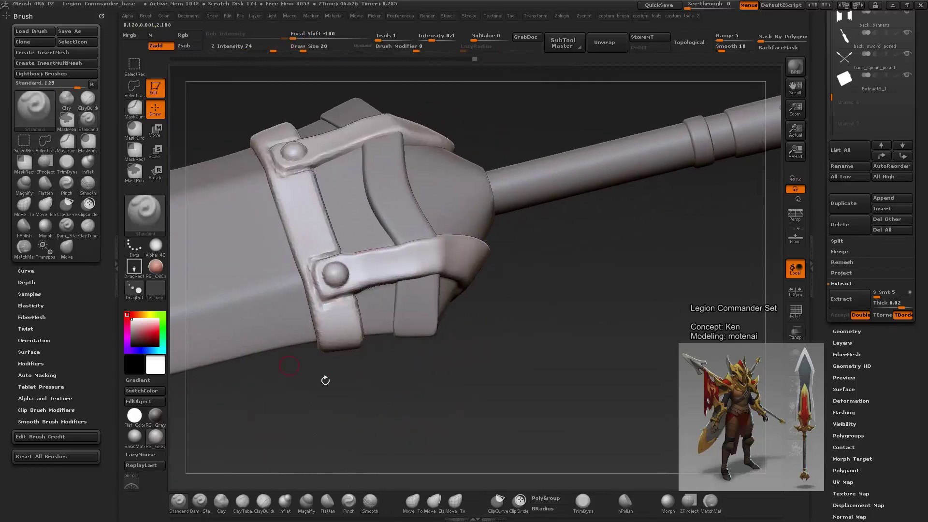
pyautogui.click(56, 456)
pyautogui.moveTo(532, 386); pyautogui.dragTo(371, 250)
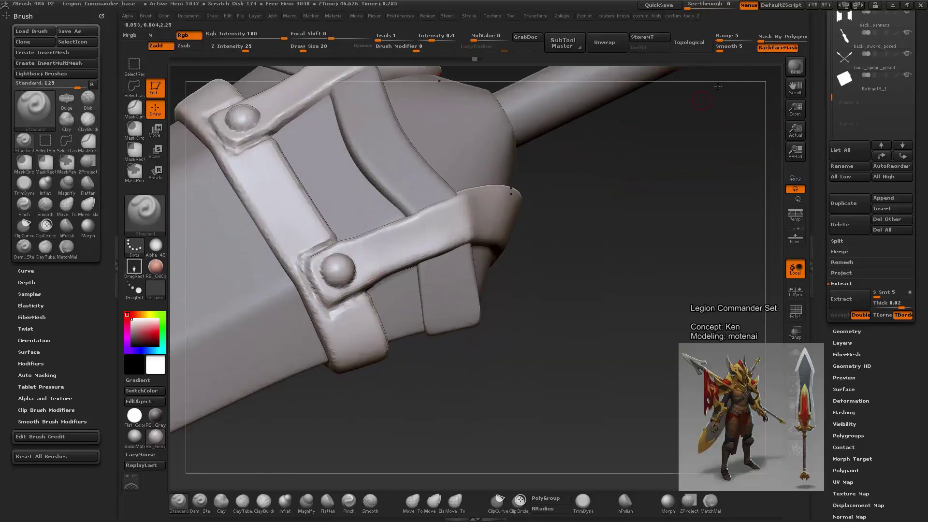
pyautogui.moveTo(702, 101); pyautogui.dragTo(300, 284)
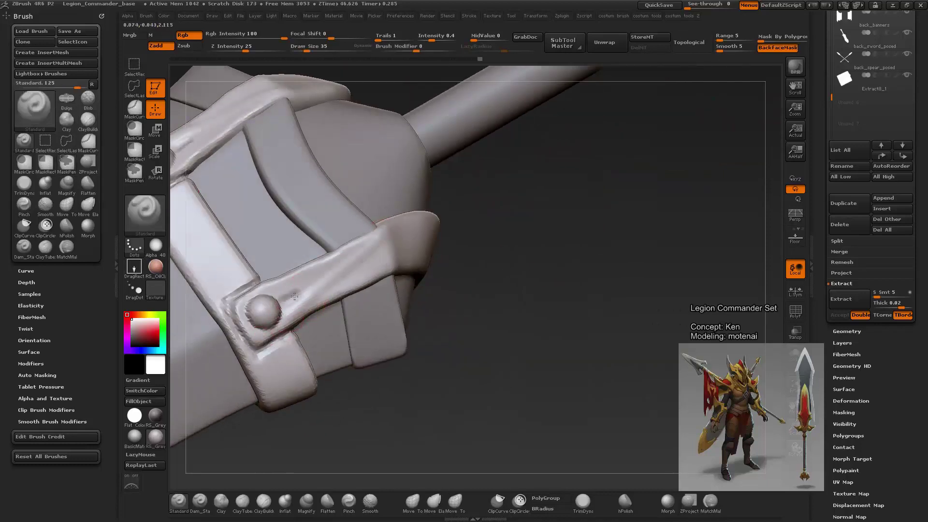
pyautogui.press('shift')
pyautogui.moveTo(296, 311); pyautogui.dragTo(382, 263)
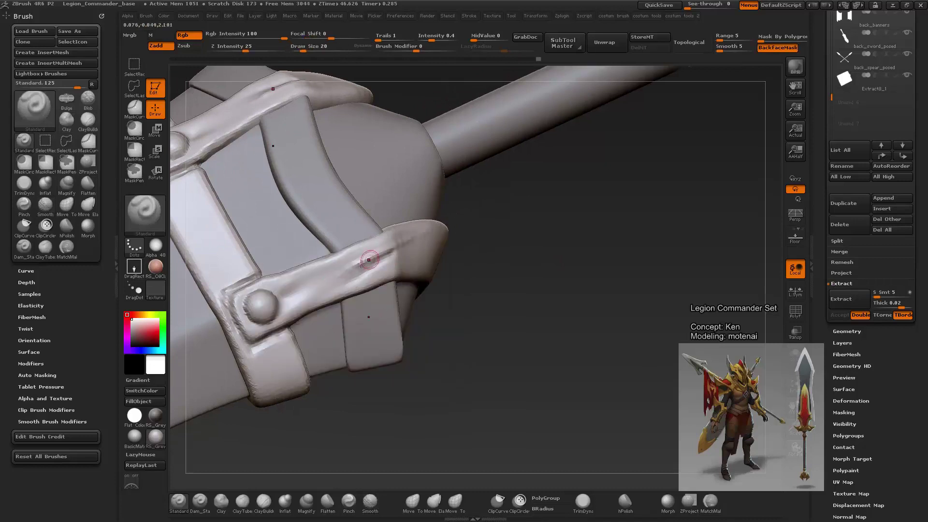
pyautogui.press('shift')
pyautogui.moveTo(450, 225)
pyautogui.mouseDown()
pyautogui.moveTo(388, 232)
pyautogui.moveTo(432, 250)
pyautogui.moveTo(424, 247)
pyautogui.mouseUp()
pyautogui.press(']')
pyautogui.press(']')
pyautogui.press(']')
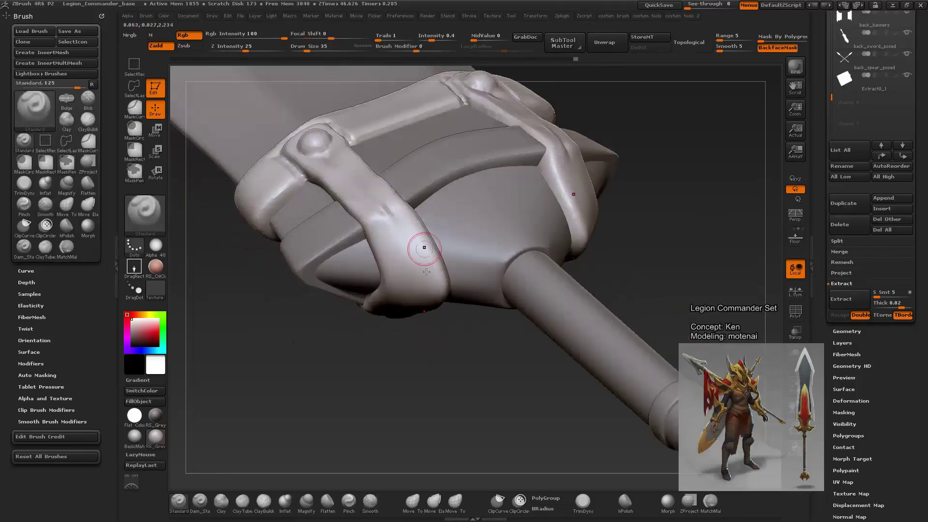
pyautogui.moveTo(404, 313)
pyautogui.mouseDown()
pyautogui.moveTo(396, 265)
pyautogui.moveTo(420, 239)
pyautogui.moveTo(390, 233)
pyautogui.moveTo(470, 253)
pyautogui.moveTo(602, 265)
pyautogui.moveTo(439, 303)
pyautogui.mouseUp()
pyautogui.press('f')
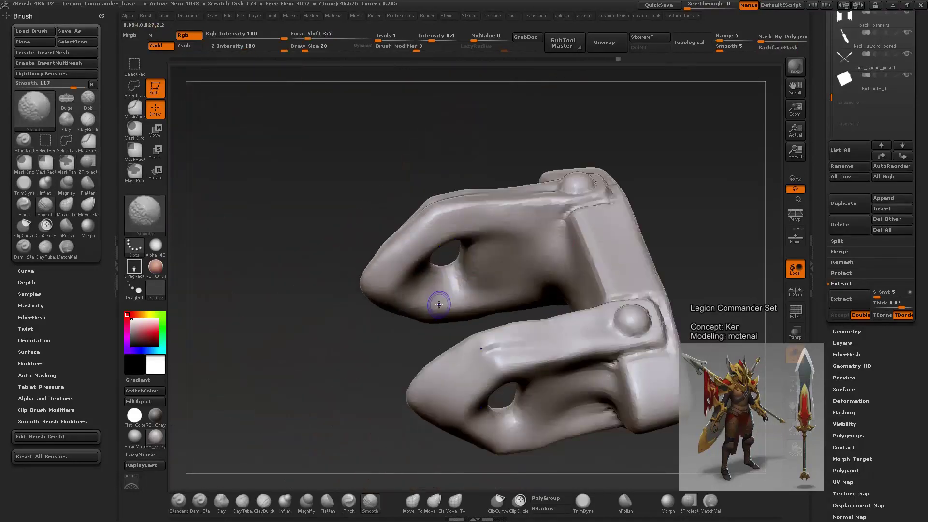
# Step: Polish the strap surface flat near its side hole with hPolish
pyautogui.press('b')
pyautogui.press('h')
pyautogui.press('p')
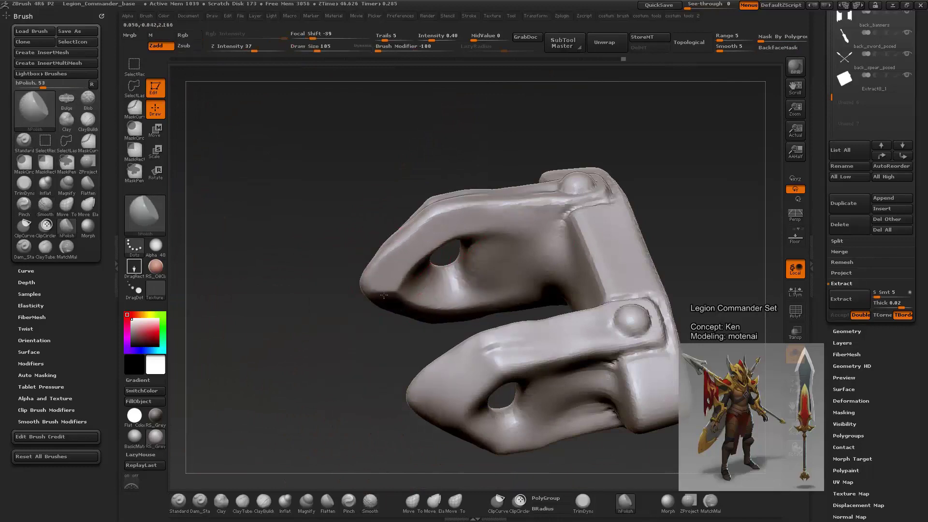
pyautogui.moveTo(383, 295); pyautogui.dragTo(431, 314)
pyautogui.moveTo(481, 246)
pyautogui.mouseDown()
pyautogui.moveTo(526, 255)
pyautogui.moveTo(544, 314)
pyautogui.mouseUp()
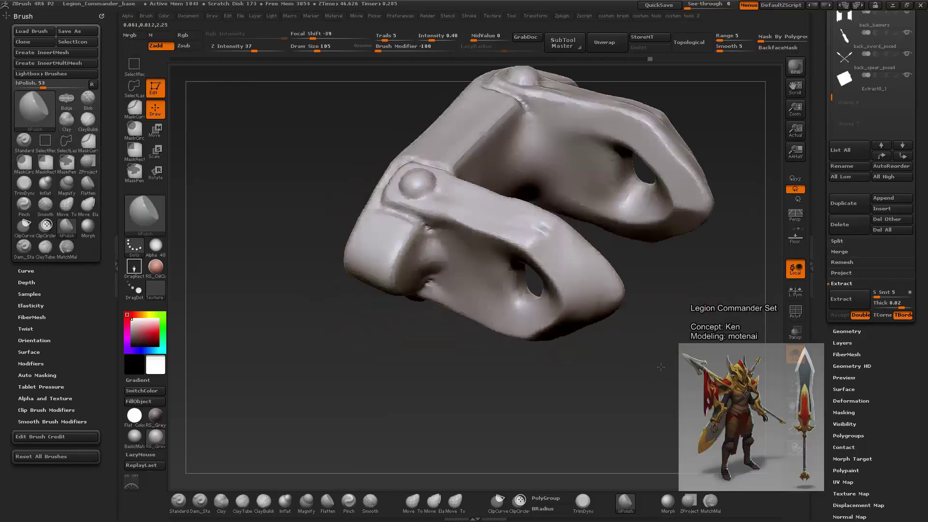
# Step: Inspect the strap isolated on its own, then show the whole sword again
pyautogui.moveTo(564, 358)
pyautogui.mouseDown()
pyautogui.moveTo(665, 415)
pyautogui.moveTo(628, 339)
pyautogui.moveTo(500, 281)
pyautogui.moveTo(218, 299)
pyautogui.mouseUp()
pyautogui.keyDown('ctrl'); pyautogui.keyDown('shift'); pyautogui.click(477, 228); pyautogui.keyUp('shift'); pyautogui.keyUp('ctrl')
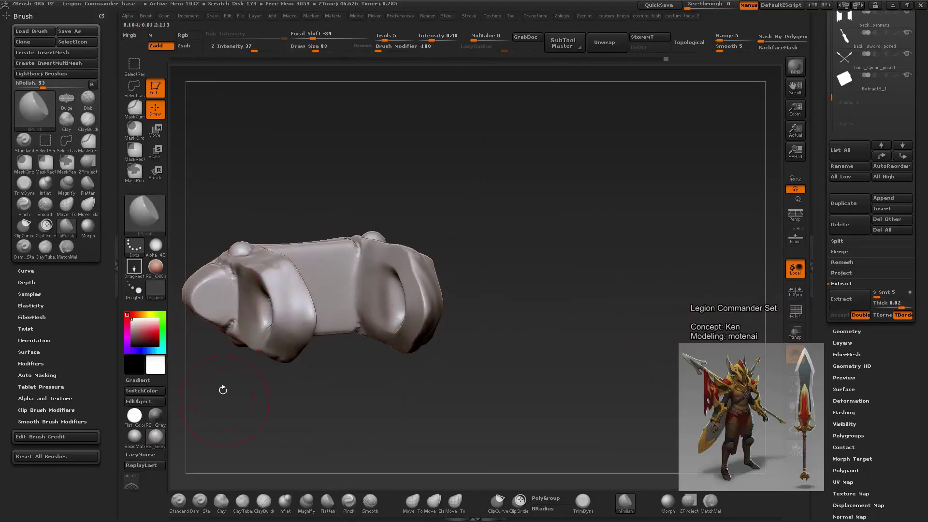
pyautogui.moveTo(222, 389)
pyautogui.mouseDown()
pyautogui.moveTo(525, 369)
pyautogui.moveTo(657, 324)
pyautogui.moveTo(618, 271)
pyautogui.moveTo(563, 347)
pyautogui.moveTo(465, 292)
pyautogui.mouseUp()
pyautogui.keyDown('ctrl'); pyautogui.keyDown('shift'); pyautogui.click(525, 368); pyautogui.keyUp('shift'); pyautogui.keyUp('ctrl')
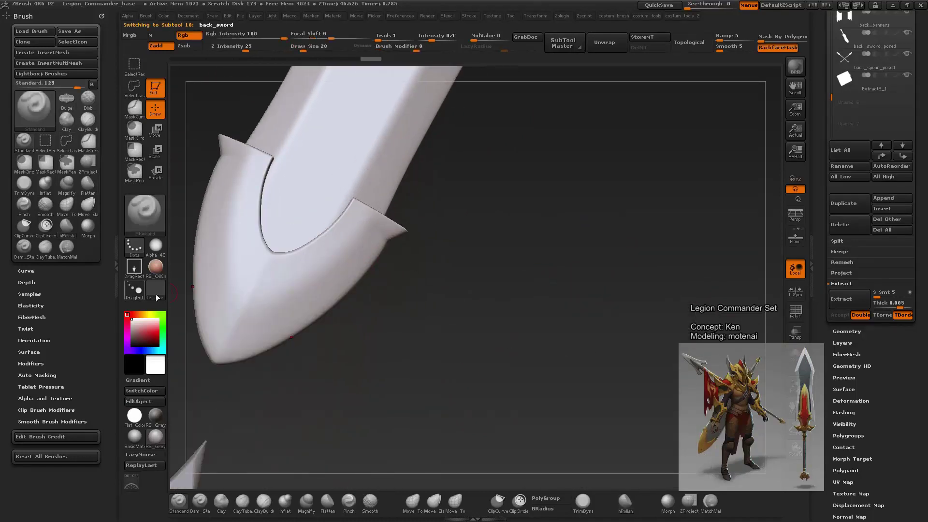
# Step: Shrink the Draw Size and stamp four small rivets on the V-shaped plate at the blade tip
pyautogui.moveTo(326, 374); pyautogui.dragTo(318, 338)
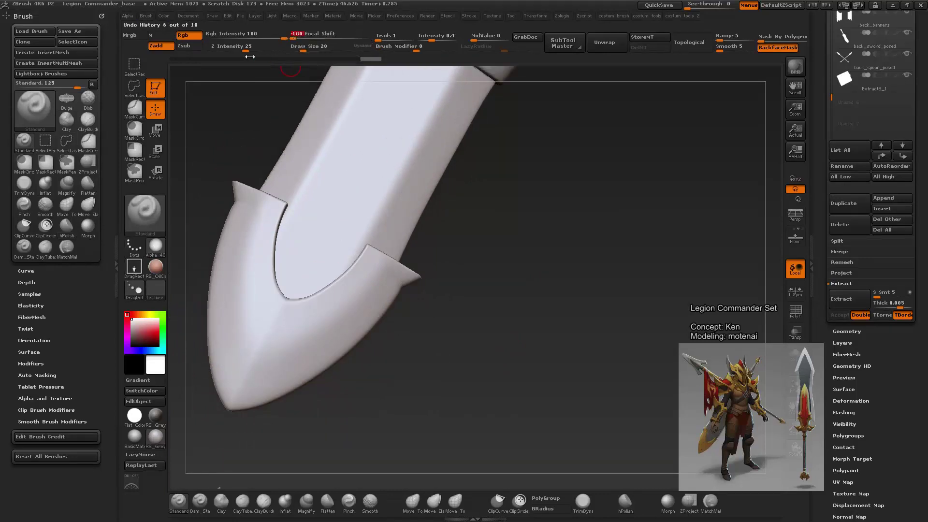
pyautogui.rightClick(371, 271)
pyautogui.moveTo(370, 271); pyautogui.dragTo(368, 268)
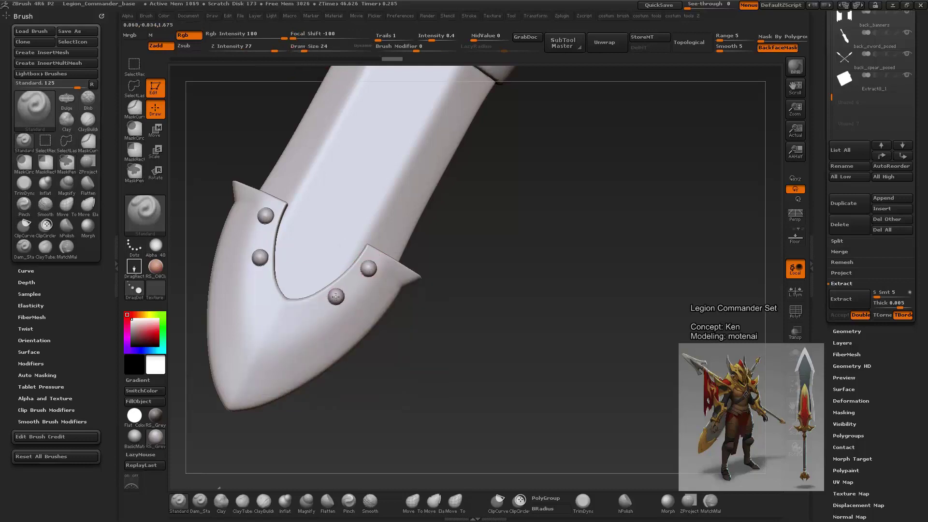
pyautogui.moveTo(373, 303)
pyautogui.mouseDown()
pyautogui.moveTo(533, 403)
pyautogui.moveTo(500, 405)
pyautogui.moveTo(525, 366)
pyautogui.moveTo(514, 410)
pyautogui.moveTo(492, 368)
pyautogui.moveTo(505, 360)
pyautogui.moveTo(439, 369)
pyautogui.moveTo(426, 317)
pyautogui.moveTo(370, 346)
pyautogui.mouseUp()
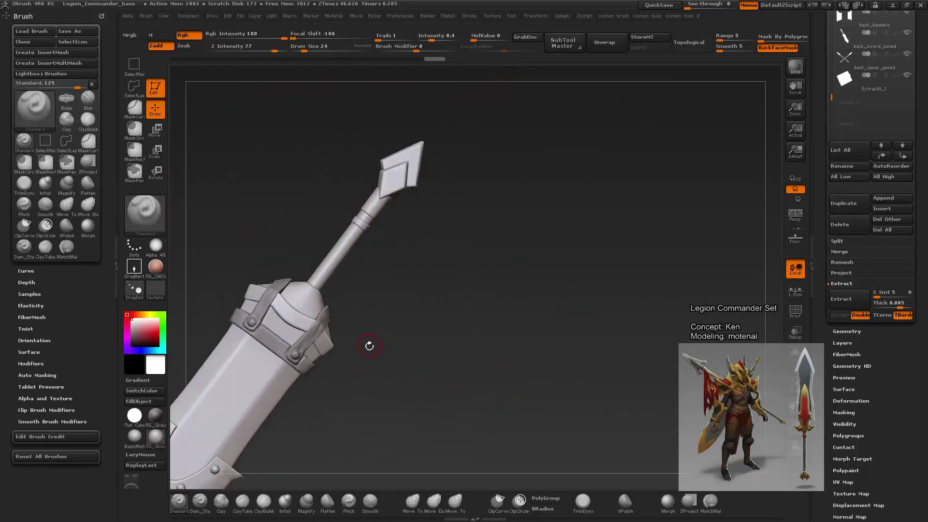
pyautogui.moveTo(410, 384)
pyautogui.mouseDown()
pyautogui.moveTo(526, 232)
pyautogui.moveTo(497, 271)
pyautogui.moveTo(524, 306)
pyautogui.mouseUp()
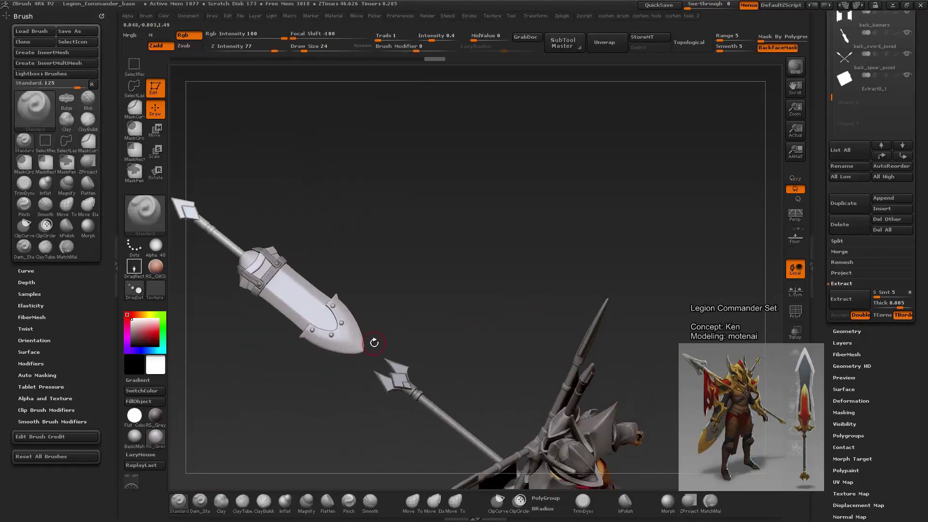
pyautogui.moveTo(414, 321)
pyautogui.mouseDown()
pyautogui.moveTo(377, 330)
pyautogui.moveTo(384, 346)
pyautogui.moveTo(456, 336)
pyautogui.moveTo(437, 351)
pyautogui.moveTo(464, 362)
pyautogui.mouseUp()
# Step: Sculpt the diamond pommel tip at the shaft end with a slightly larger Standard brush
pyautogui.press('space')
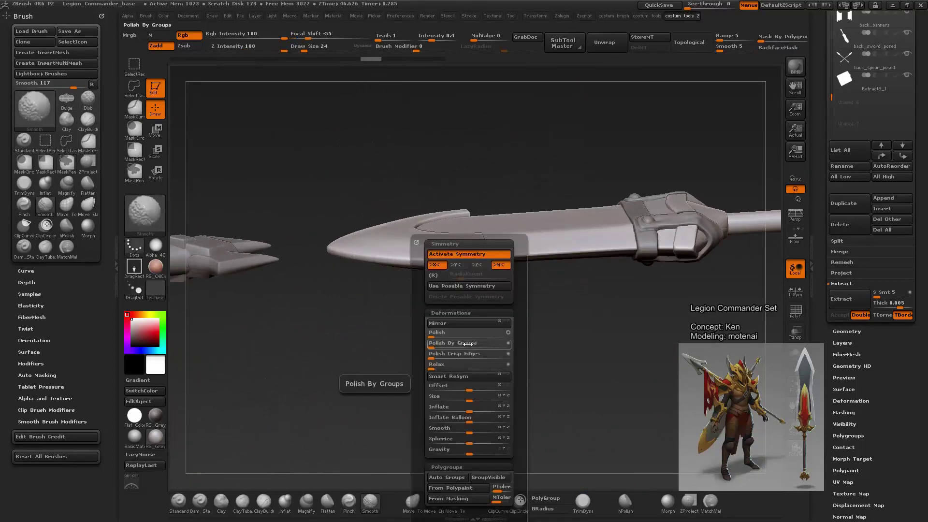
pyautogui.moveTo(467, 331)
pyautogui.mouseDown()
pyautogui.moveTo(462, 205)
pyautogui.moveTo(497, 375)
pyautogui.moveTo(603, 298)
pyautogui.moveTo(497, 392)
pyautogui.moveTo(470, 185)
pyautogui.moveTo(378, 250)
pyautogui.moveTo(549, 317)
pyautogui.moveTo(406, 258)
pyautogui.mouseUp()
pyautogui.press(']')
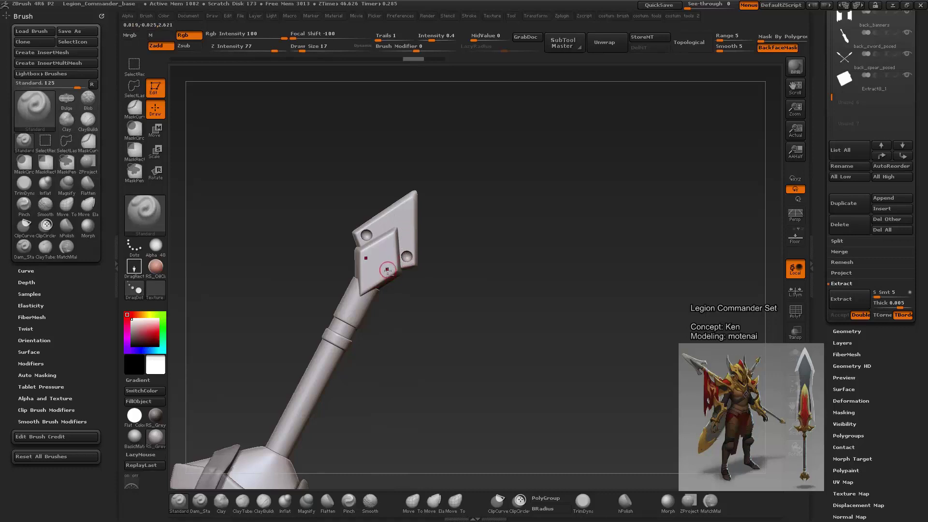
pyautogui.moveTo(396, 271)
pyautogui.mouseDown()
pyautogui.moveTo(468, 215)
pyautogui.moveTo(502, 324)
pyautogui.moveTo(502, 307)
pyautogui.moveTo(270, 278)
pyautogui.mouseUp()
# Step: Zoom out and make back_banners the active subtool
pyautogui.moveTo(323, 381)
pyautogui.keyDown('alt'); pyautogui.mouseDown()
pyautogui.moveTo(410, 363)
pyautogui.moveTo(368, 377)
pyautogui.moveTo(415, 384)
pyautogui.moveTo(373, 315)
pyautogui.moveTo(414, 368)
pyautogui.moveTo(475, 280)
pyautogui.moveTo(648, 303)
pyautogui.moveTo(535, 375)
pyautogui.moveTo(571, 325)
pyautogui.moveTo(555, 324)
pyautogui.moveTo(623, 314)
pyautogui.moveTo(579, 328)
pyautogui.moveTo(615, 309)
pyautogui.mouseUp(); pyautogui.keyUp('alt')
pyautogui.keyDown('alt'); pyautogui.click(453, 279); pyautogui.keyUp('alt')
pyautogui.press('space')
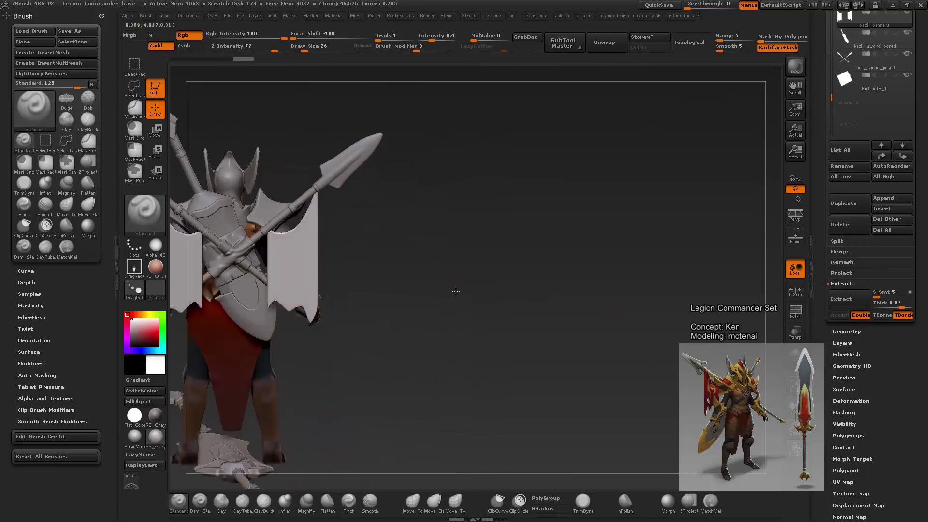
# Step: Zoom in on the crossed back weapons and the banners
pyautogui.moveTo(350, 299)
pyautogui.keyDown('alt'); pyautogui.mouseDown()
pyautogui.moveTo(683, 249)
pyautogui.moveTo(759, 268)
pyautogui.moveTo(686, 270)
pyautogui.moveTo(667, 338)
pyautogui.moveTo(650, 317)
pyautogui.moveTo(637, 327)
pyautogui.mouseUp(); pyautogui.keyUp('alt')
pyautogui.rightClick(637, 327)
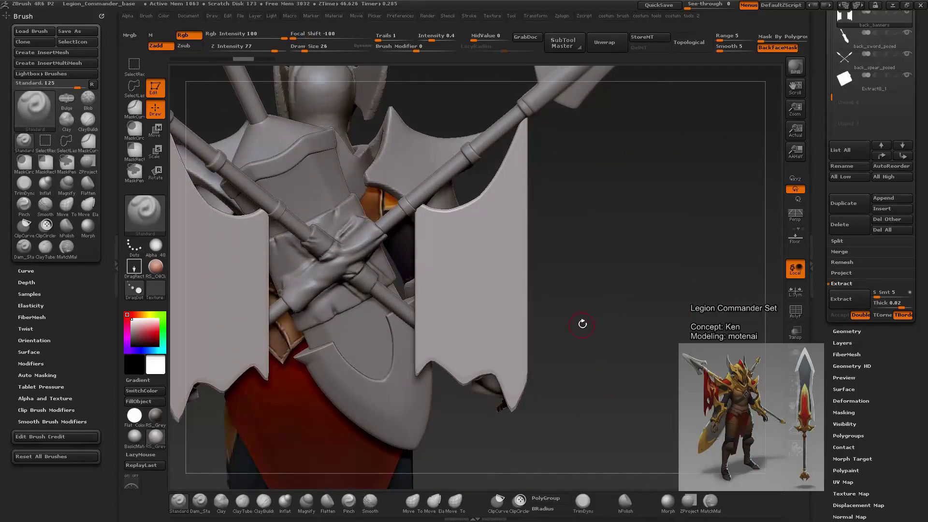
pyautogui.keyDown('alt'); pyautogui.moveTo(477, 297); pyautogui.dragTo(528, 308); pyautogui.keyUp('alt')
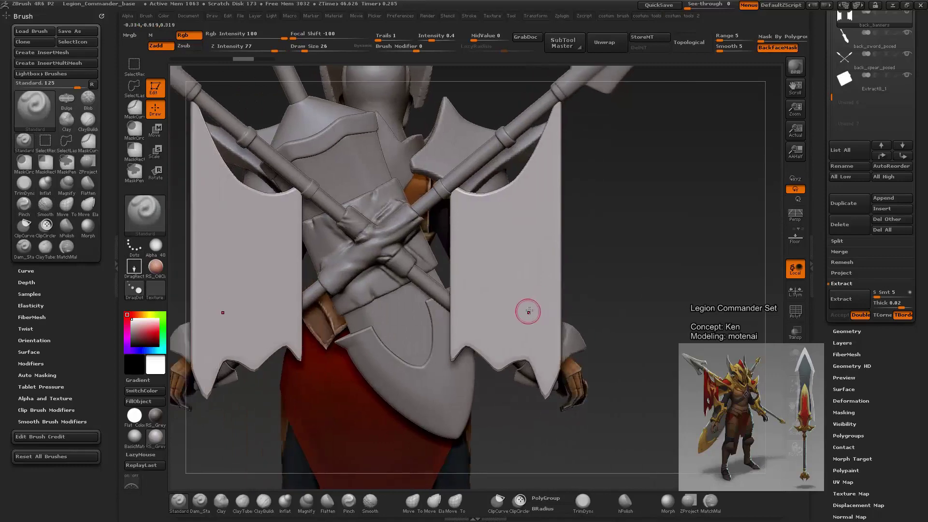
pyautogui.press('space')
pyautogui.moveTo(598, 341); pyautogui.dragTo(561, 340)
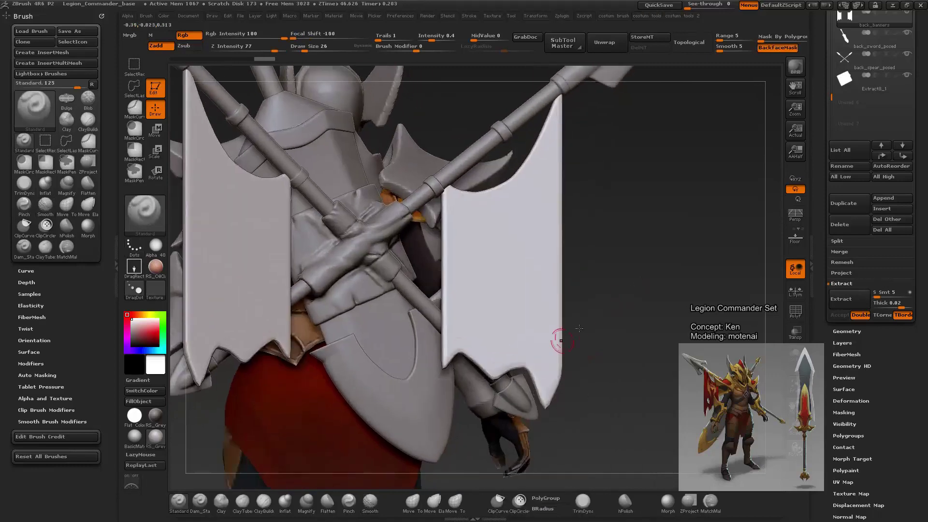
pyautogui.moveTo(558, 293)
pyautogui.mouseDown()
pyautogui.moveTo(544, 286)
pyautogui.moveTo(603, 311)
pyautogui.mouseUp()
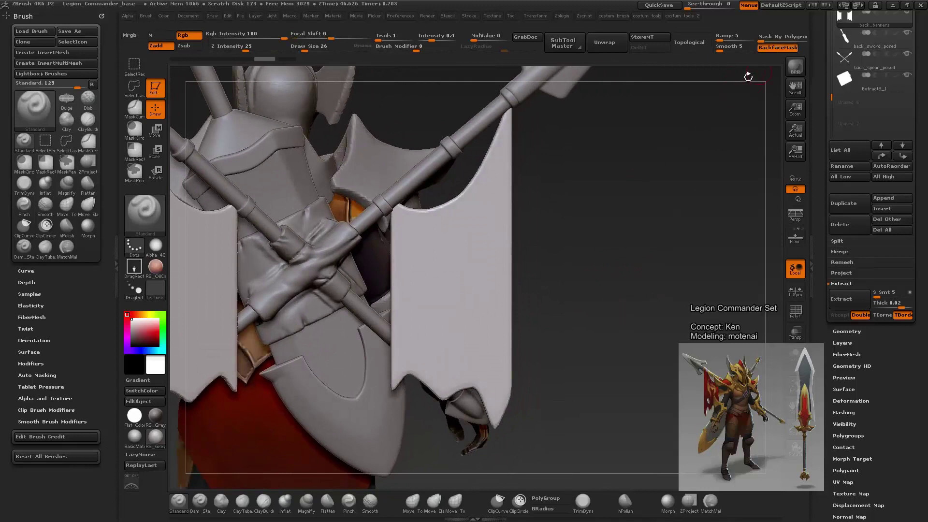
# Step: Switch between the Move and ClayTubes brushes, settling on Move for the banner
pyautogui.press('b')
pyautogui.press('m')
pyautogui.press('v')
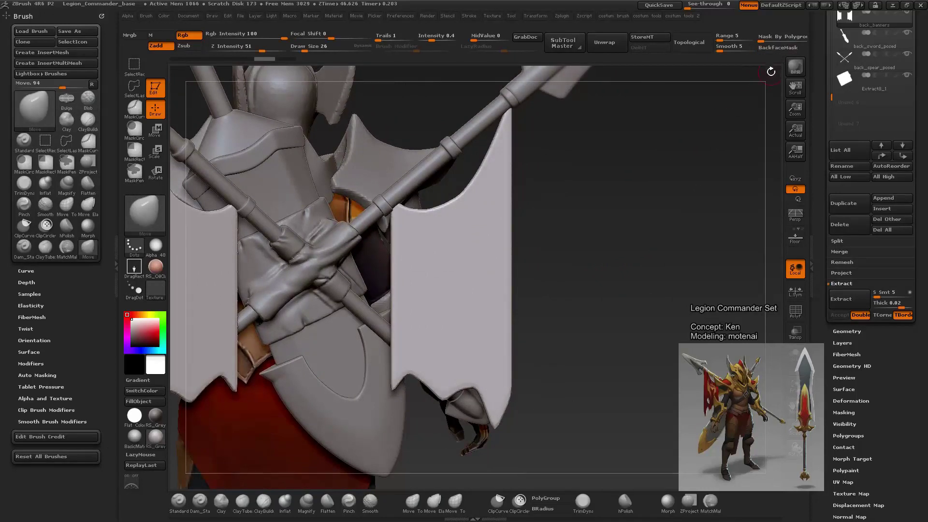
pyautogui.press('b')
pyautogui.press('c')
pyautogui.press('t')
pyautogui.moveTo(659, 201); pyautogui.dragTo(586, 232)
pyautogui.press('b')
pyautogui.press('m')
pyautogui.press('v')
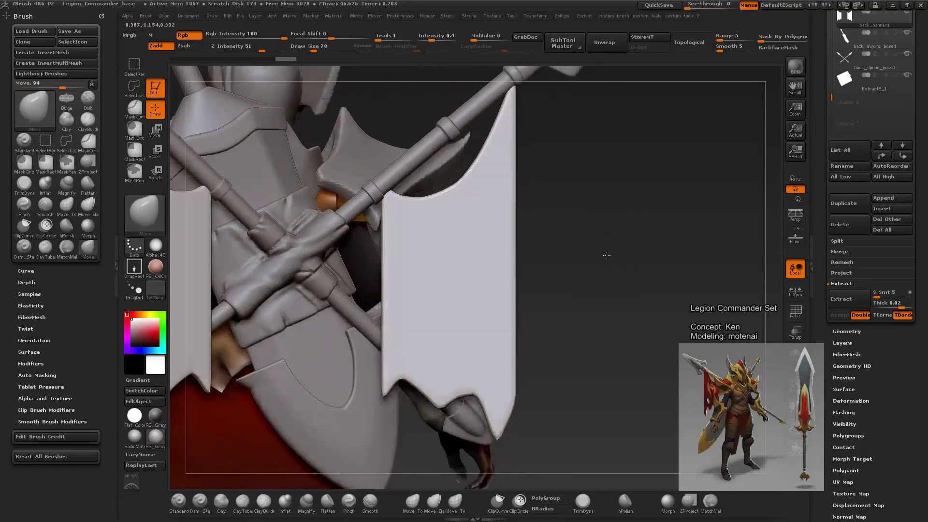
pyautogui.moveTo(598, 265); pyautogui.dragTo(585, 270)
# Step: Enlarge the Move brush and frame the banner beside the spear shaft
pyautogui.press('space')
pyautogui.moveTo(580, 205); pyautogui.dragTo(453, 146)
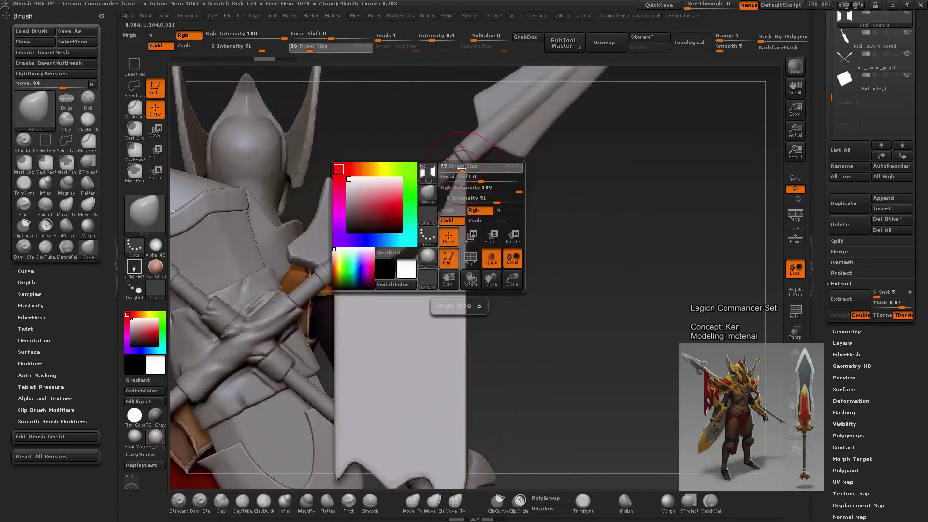
pyautogui.press('space')
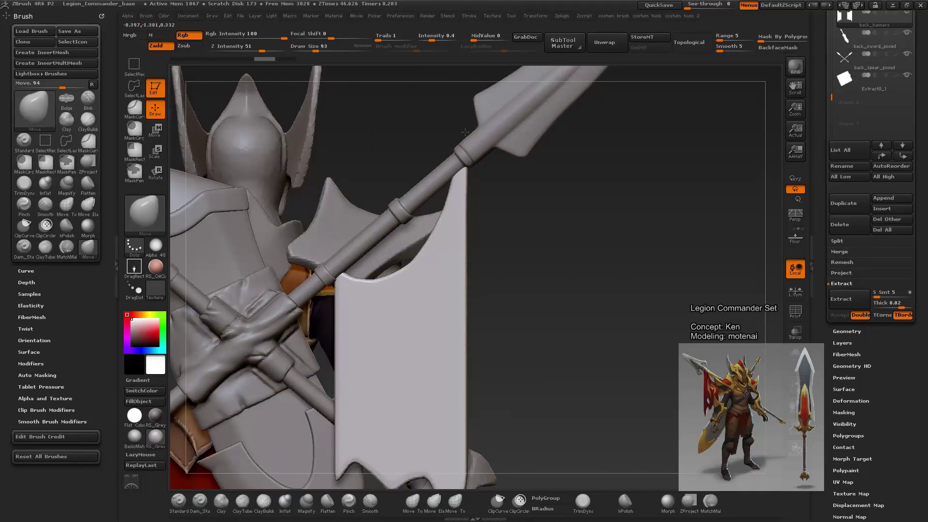
pyautogui.moveTo(497, 222); pyautogui.dragTo(392, 234)
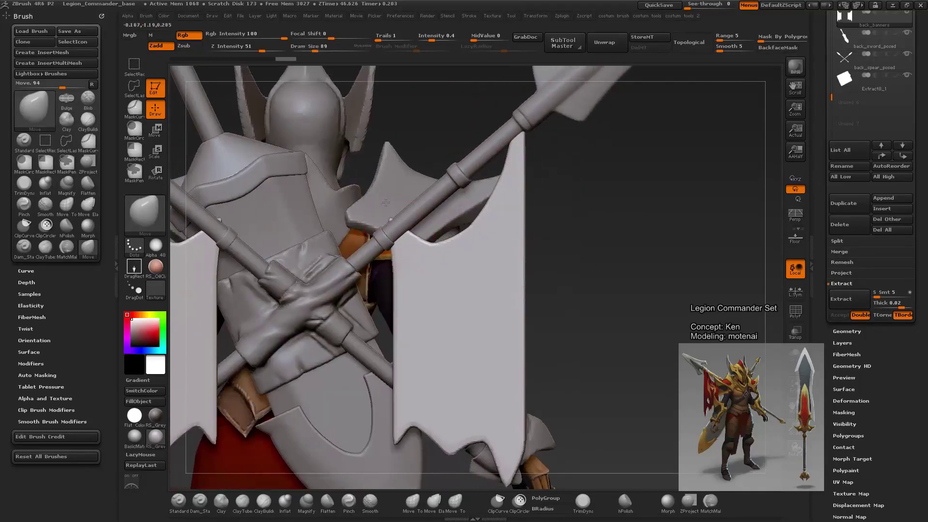
pyautogui.moveTo(622, 244)
pyautogui.keyDown('alt'); pyautogui.mouseDown()
pyautogui.moveTo(660, 262)
pyautogui.moveTo(686, 242)
pyautogui.mouseUp(); pyautogui.keyUp('alt')
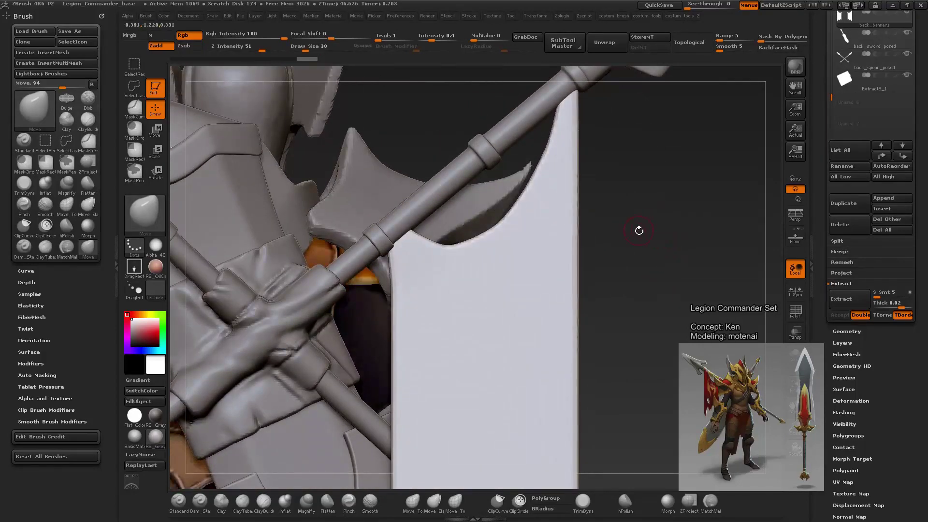
# Step: Make back_spear_posed active and assign the Q hotkey to Solo
pyautogui.keyDown('alt'); pyautogui.click(397, 229); pyautogui.keyUp('alt')
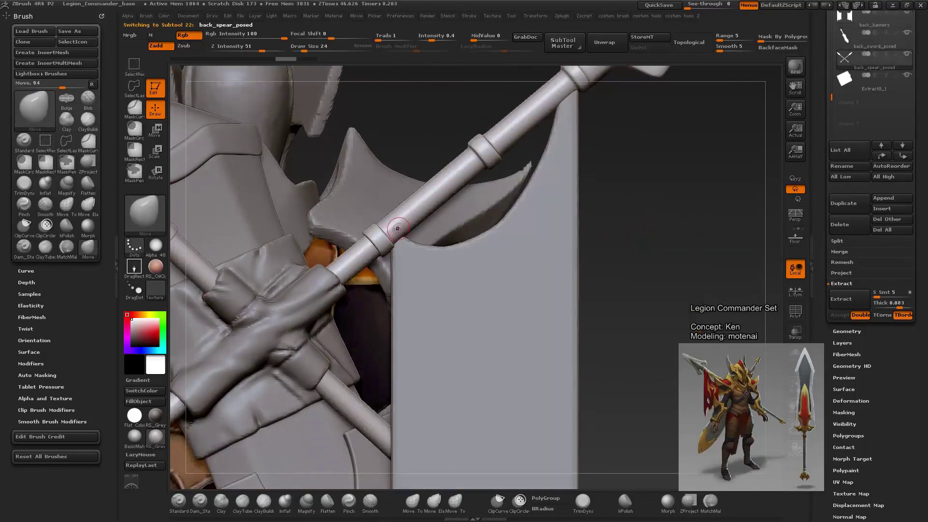
pyautogui.moveTo(604, 217); pyautogui.dragTo(623, 213)
pyautogui.keyDown('ctrl'); pyautogui.click(399, 222); pyautogui.keyUp('ctrl')
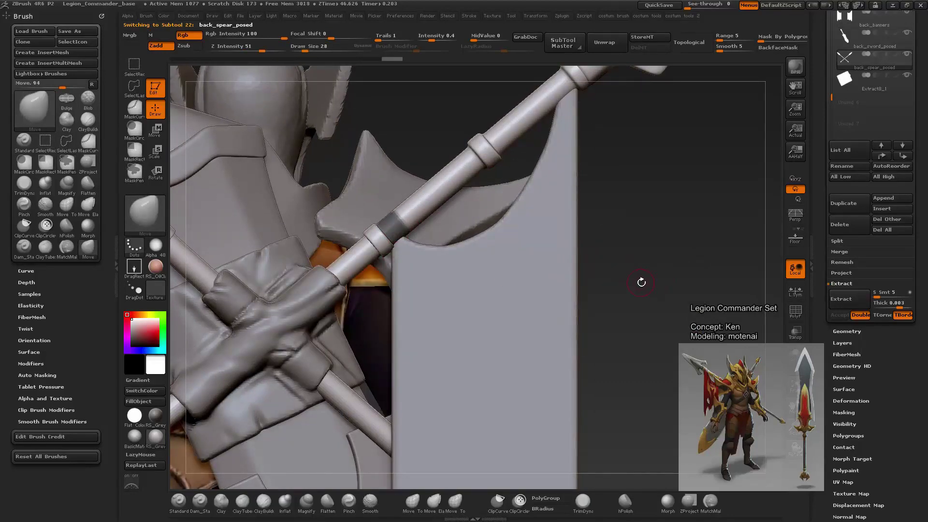
pyautogui.moveTo(648, 279)
pyautogui.mouseDown()
pyautogui.moveTo(654, 294)
pyautogui.moveTo(638, 305)
pyautogui.moveTo(659, 325)
pyautogui.moveTo(590, 319)
pyautogui.moveTo(798, 328)
pyautogui.mouseUp()
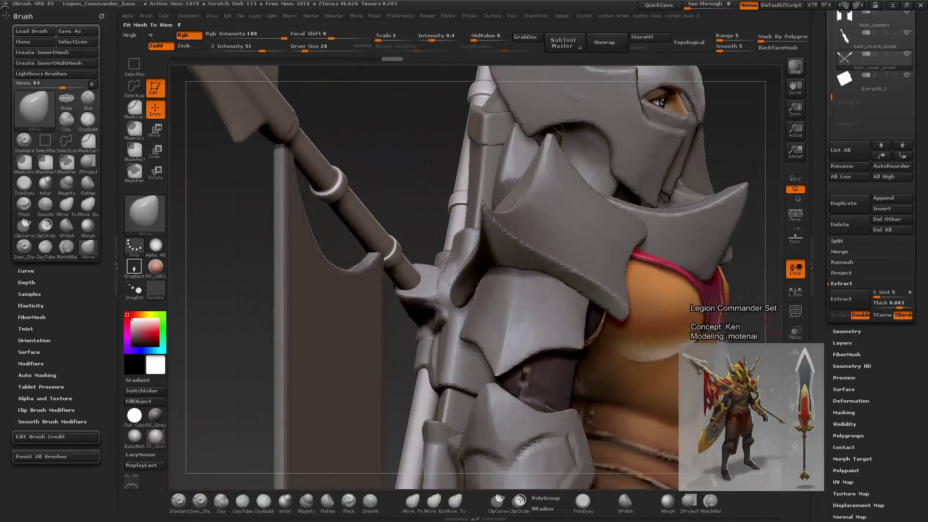
pyautogui.click(794, 357)
pyautogui.click(795, 356)
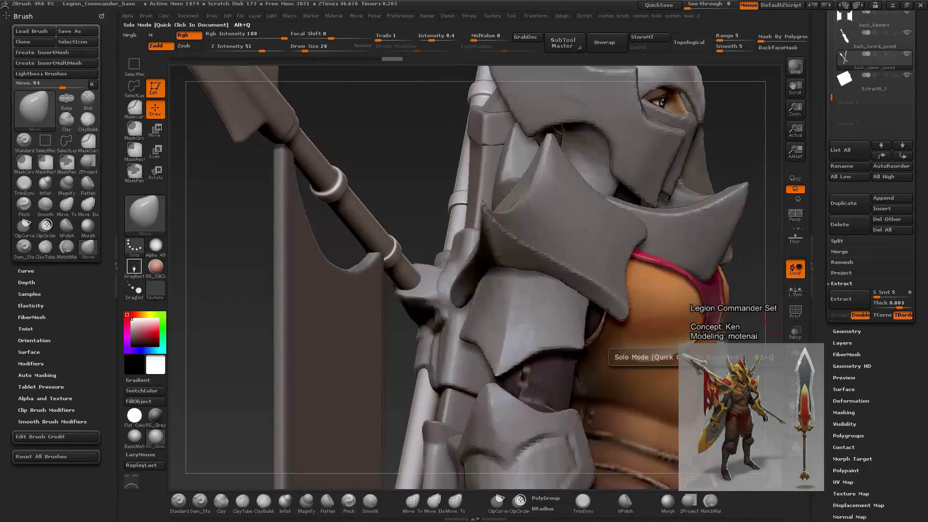
pyautogui.keyDown('ctrl'); pyautogui.keyDown('alt'); pyautogui.click(795, 356); pyautogui.keyUp('alt'); pyautogui.keyUp('ctrl')
pyautogui.press('q')
# Step: Try masking a band on the shaft with a painted stroke and straight MaskCurve cuts
pyautogui.moveTo(609, 368)
pyautogui.mouseDown()
pyautogui.moveTo(649, 387)
pyautogui.moveTo(524, 244)
pyautogui.mouseUp()
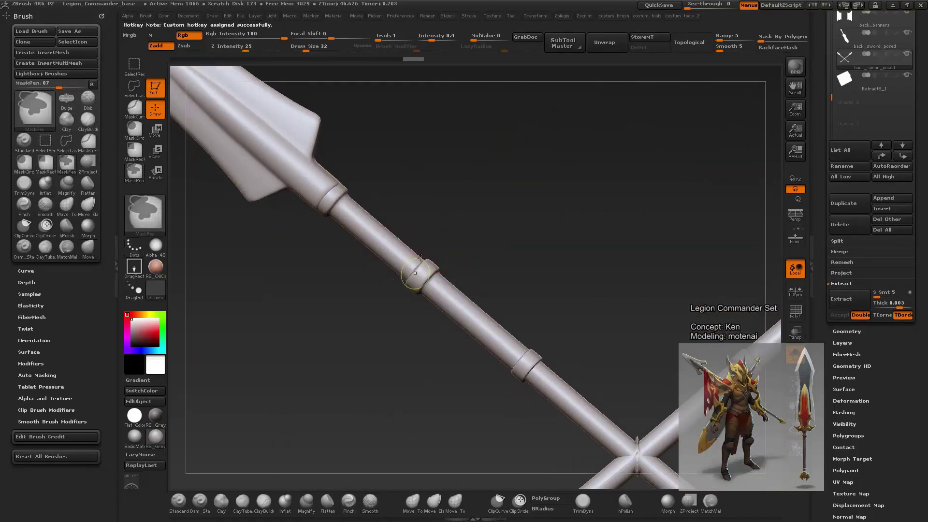
pyautogui.moveTo(443, 287)
pyautogui.keyDown('ctrl'); pyautogui.mouseDown()
pyautogui.moveTo(404, 243)
pyautogui.moveTo(420, 222)
pyautogui.moveTo(450, 224)
pyautogui.mouseUp(); pyautogui.keyUp('ctrl')
pyautogui.click(134, 108)
pyautogui.keyDown('ctrl'); pyautogui.moveTo(382, 254); pyautogui.dragTo(364, 277); pyautogui.keyUp('ctrl')
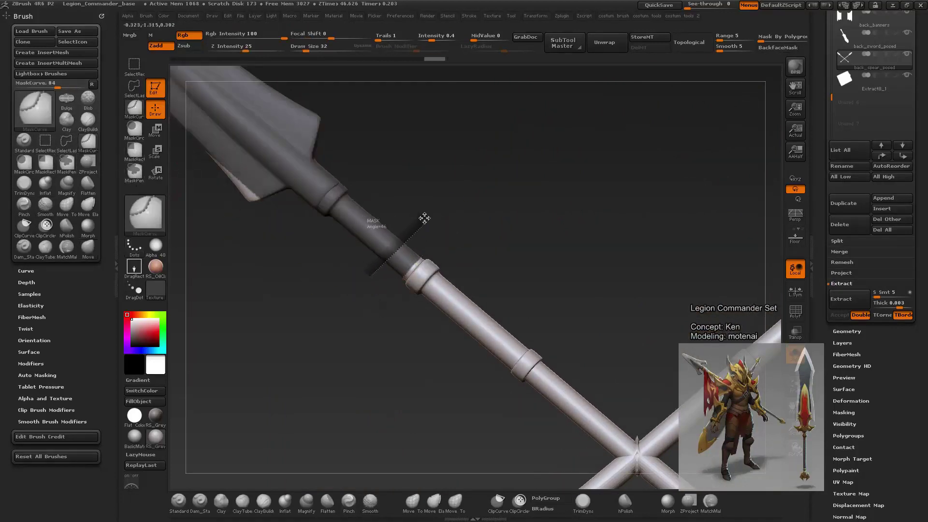
pyautogui.keyDown('ctrl'); pyautogui.moveTo(429, 218); pyautogui.dragTo(428, 224); pyautogui.keyUp('ctrl')
pyautogui.moveTo(434, 188)
pyautogui.keyDown('ctrl'); pyautogui.mouseDown()
pyautogui.moveTo(485, 152)
pyautogui.moveTo(331, 311)
pyautogui.moveTo(357, 328)
pyautogui.mouseUp(); pyautogui.keyUp('ctrl')
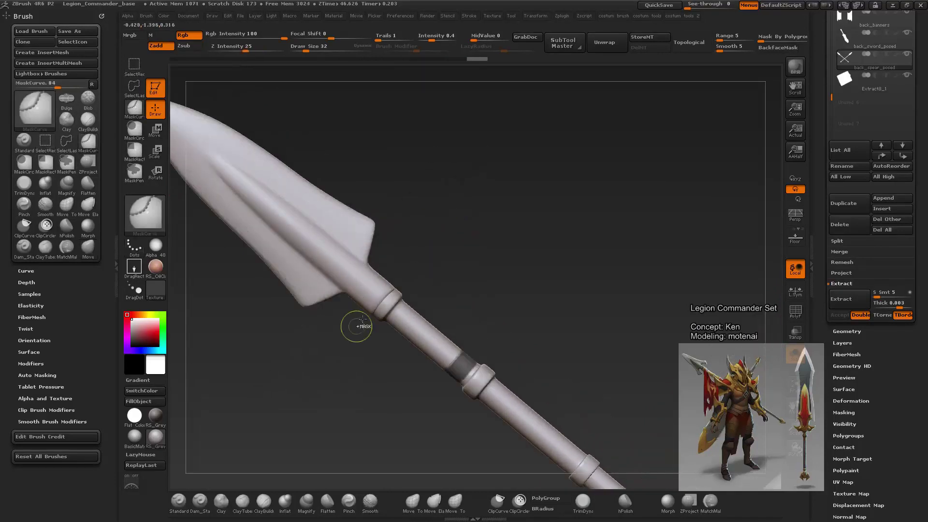
# Step: Redo the mask as a narrow band below the upper collar using two MaskCurve lines
pyautogui.press('b')
pyautogui.press('m')
pyautogui.press('v')
pyautogui.moveTo(550, 222)
pyautogui.keyDown('alt'); pyautogui.mouseDown()
pyautogui.moveTo(497, 265)
pyautogui.moveTo(437, 271)
pyautogui.moveTo(526, 364)
pyautogui.moveTo(481, 290)
pyautogui.moveTo(526, 335)
pyautogui.moveTo(549, 285)
pyautogui.moveTo(451, 265)
pyautogui.mouseUp(); pyautogui.keyUp('alt')
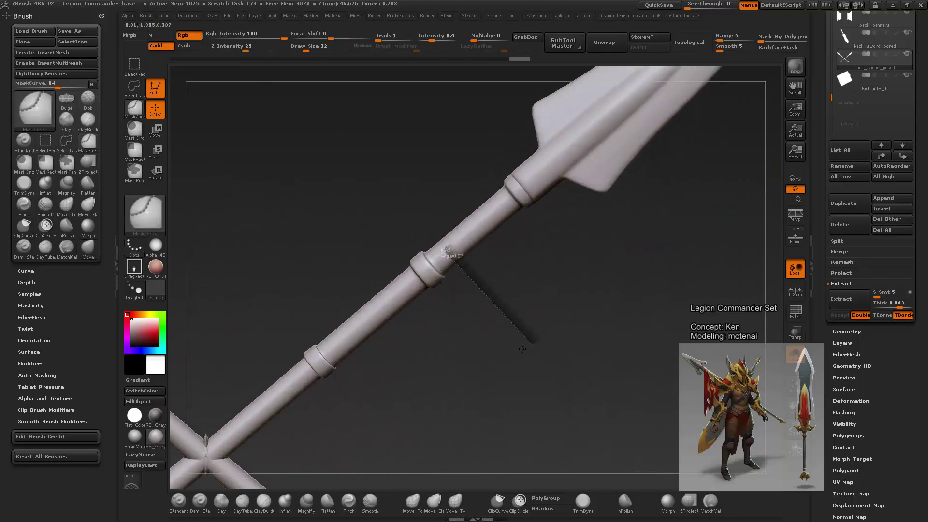
pyautogui.moveTo(522, 349)
pyautogui.keyDown('ctrl'); pyautogui.mouseDown()
pyautogui.moveTo(480, 304)
pyautogui.moveTo(488, 307)
pyautogui.mouseUp(); pyautogui.keyUp('ctrl')
pyautogui.keyDown('ctrl'); pyautogui.moveTo(416, 186); pyautogui.dragTo(484, 271); pyautogui.keyUp('ctrl')
pyautogui.keyDown('ctrl'); pyautogui.moveTo(561, 347); pyautogui.dragTo(561, 348); pyautogui.keyUp('ctrl')
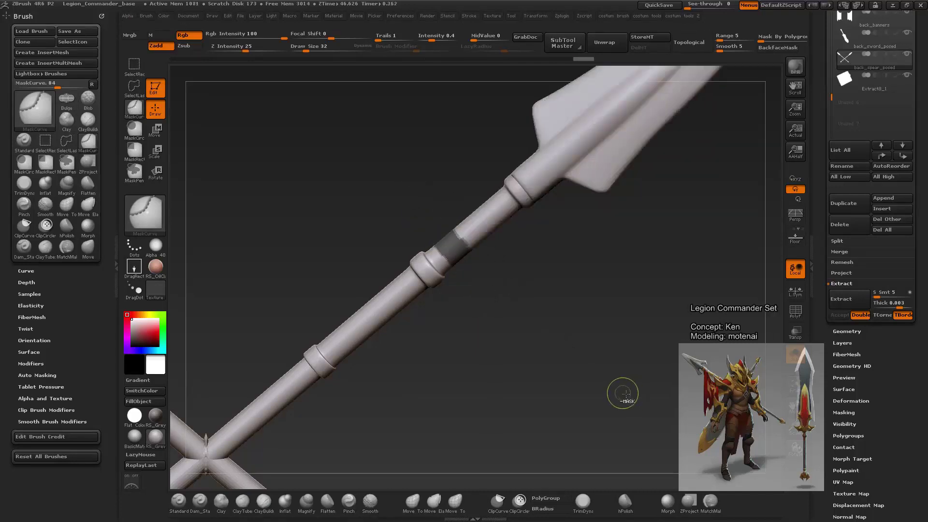
pyautogui.press('b')
pyautogui.press('m')
pyautogui.press('v')
pyautogui.moveTo(545, 283)
pyautogui.mouseDown()
pyautogui.moveTo(608, 303)
pyautogui.moveTo(716, 312)
pyautogui.mouseUp()
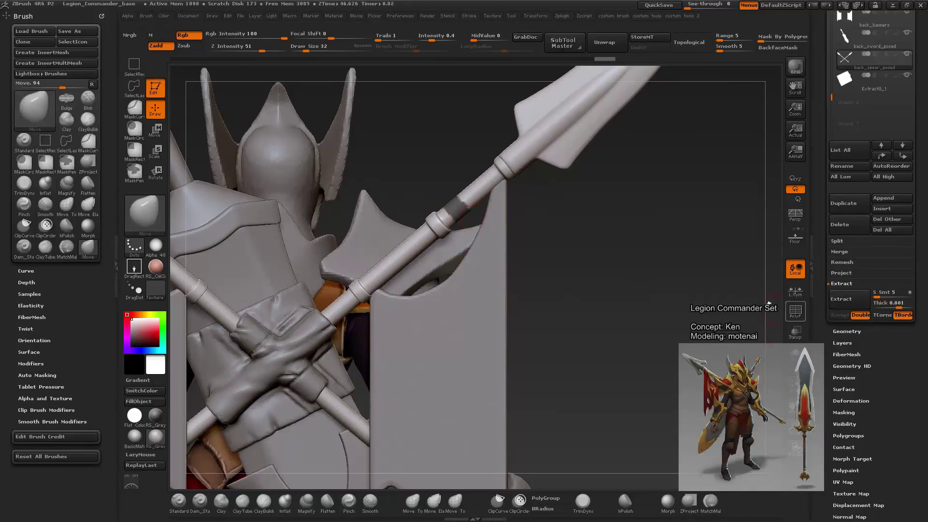
# Step: Extract and accept the masked band as a new subtool, then DynaMesh it
pyautogui.click(840, 298)
pyautogui.click(839, 314)
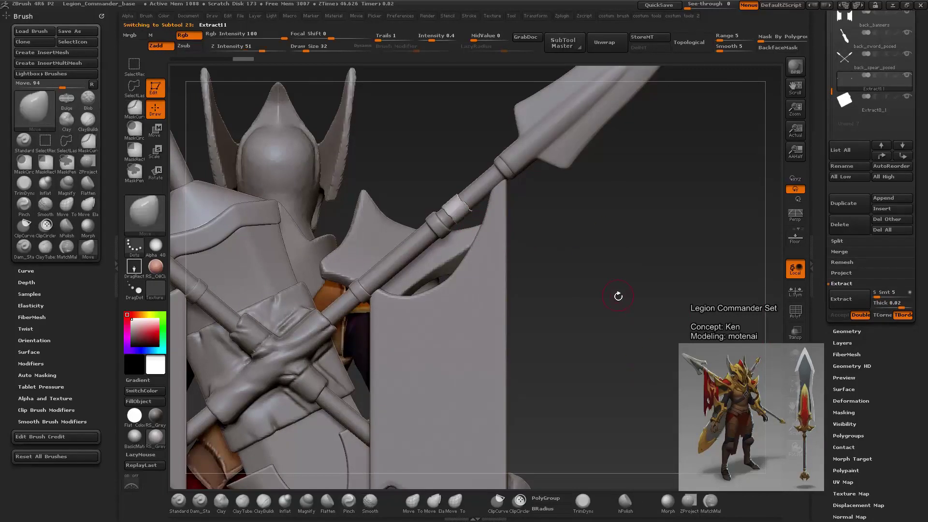
pyautogui.press('space')
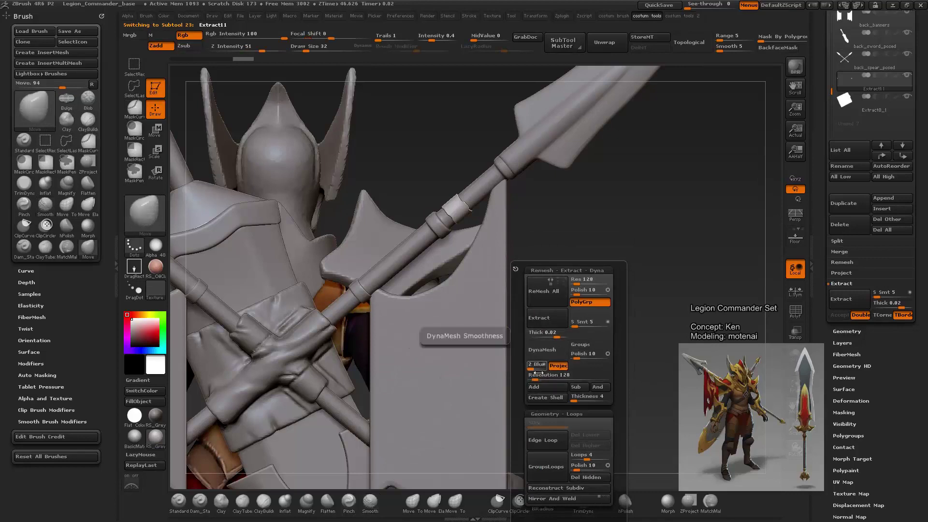
pyautogui.hotkey('shift', 'space')
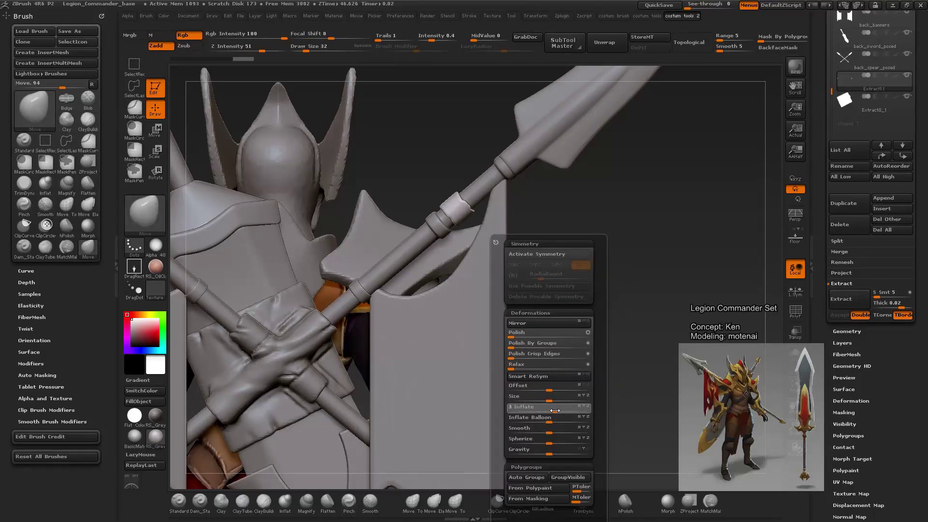
pyautogui.press('space')
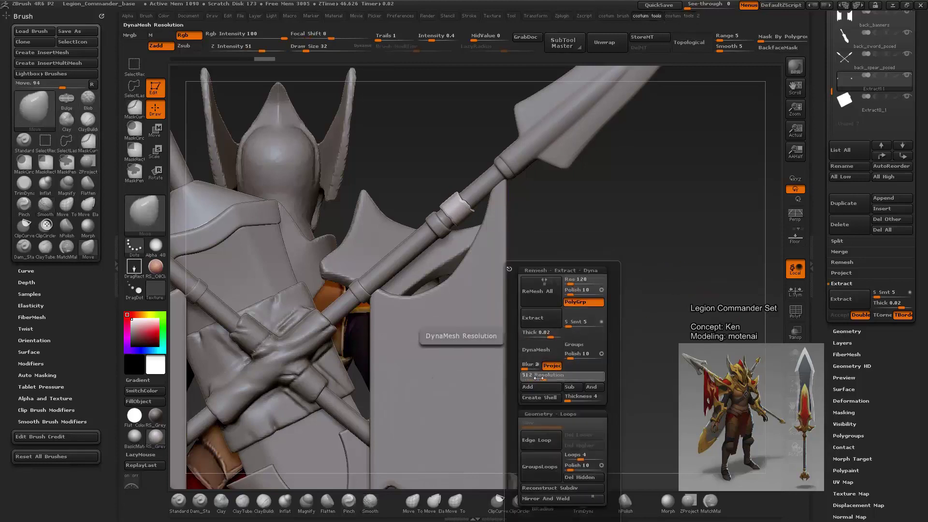
pyautogui.click(551, 355)
pyautogui.press('space')
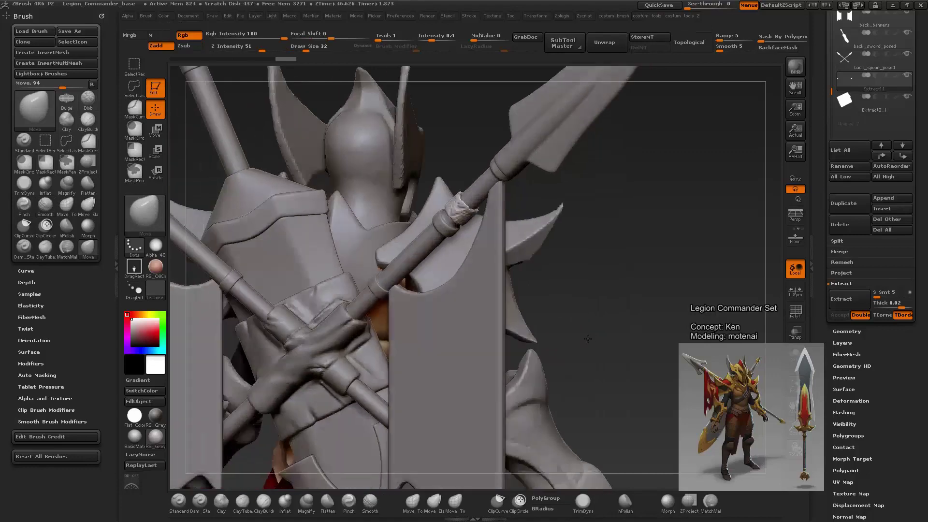
# Step: Check the wrapped band alone with Solo, then view the crossed spears from above
pyautogui.hotkey('alt', 's')
pyautogui.hotkey('alt', 's')
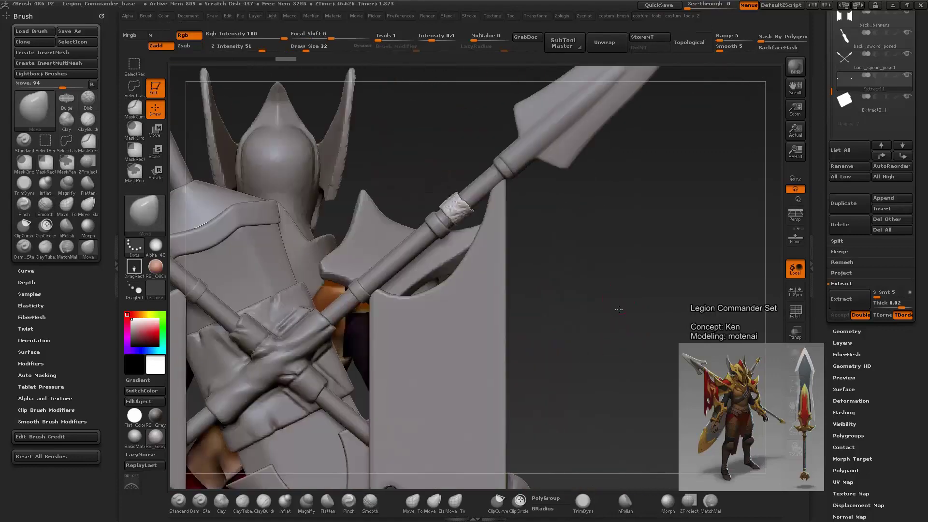
pyautogui.press('w')
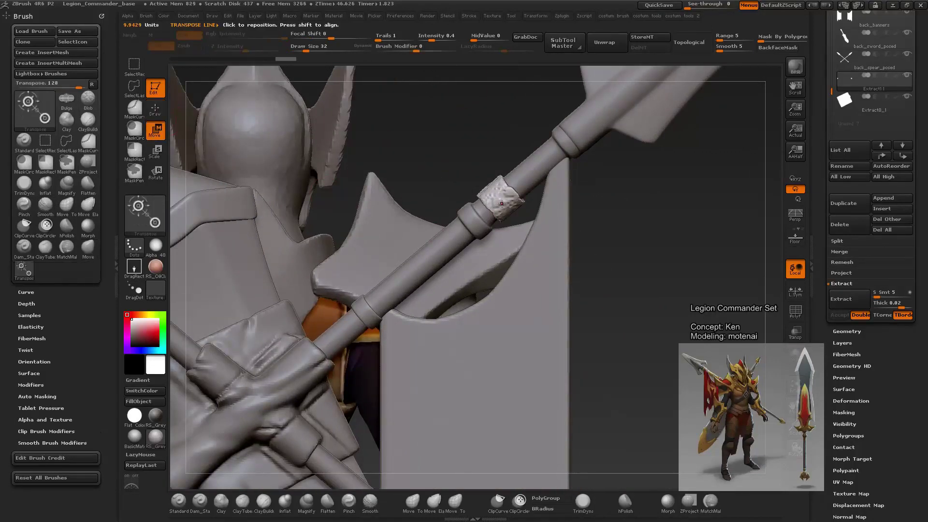
pyautogui.press('f')
pyautogui.moveTo(543, 217)
pyautogui.mouseDown()
pyautogui.moveTo(650, 218)
pyautogui.moveTo(517, 285)
pyautogui.mouseUp()
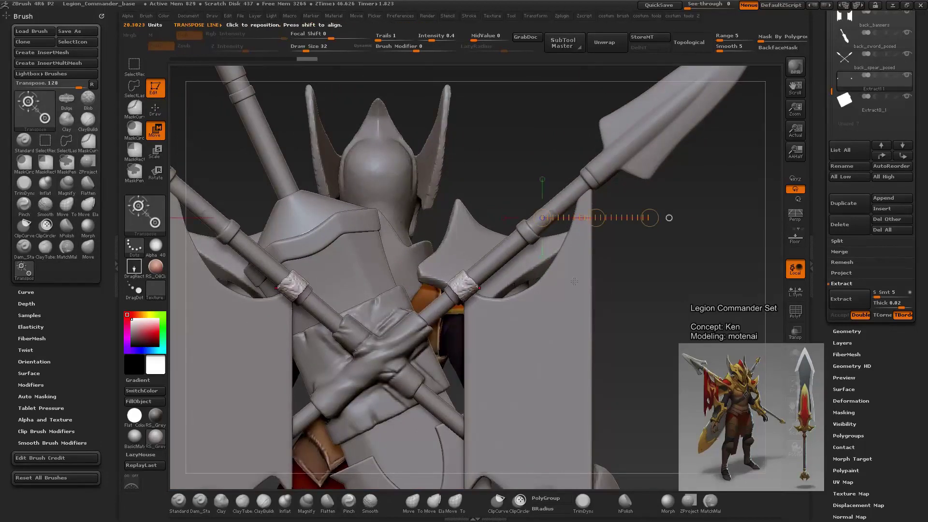
pyautogui.moveTo(514, 286)
pyautogui.mouseDown()
pyautogui.moveTo(586, 262)
pyautogui.moveTo(507, 290)
pyautogui.mouseUp()
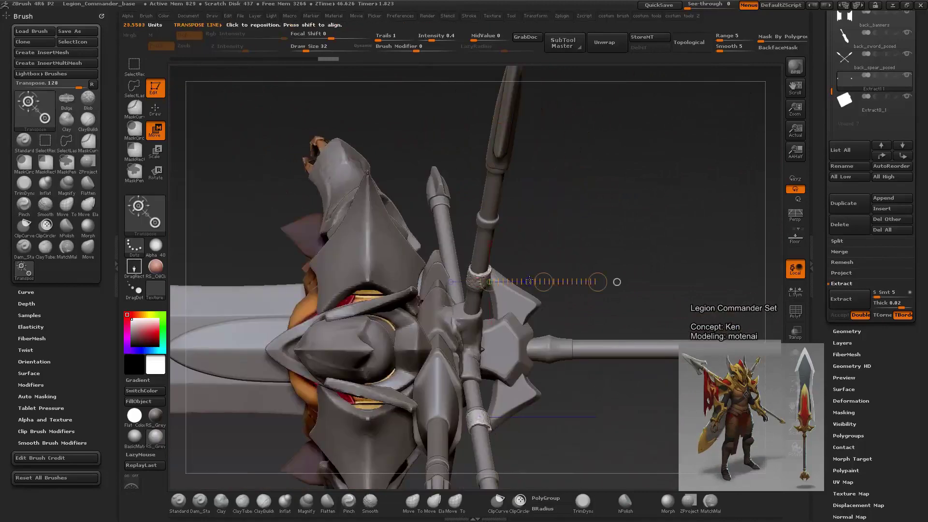
pyautogui.moveTo(573, 286)
pyautogui.mouseDown()
pyautogui.moveTo(536, 320)
pyautogui.moveTo(444, 231)
pyautogui.mouseUp()
# Step: Mask along the band's edge and enlarge the Move brush to shape it
pyautogui.press('q')
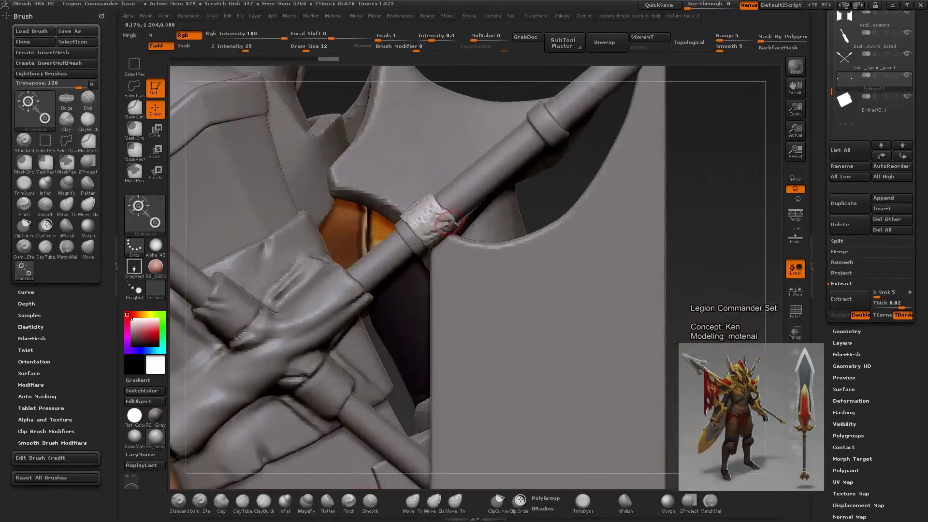
pyautogui.keyDown('ctrl'); pyautogui.moveTo(485, 164); pyautogui.dragTo(447, 206); pyautogui.keyUp('ctrl')
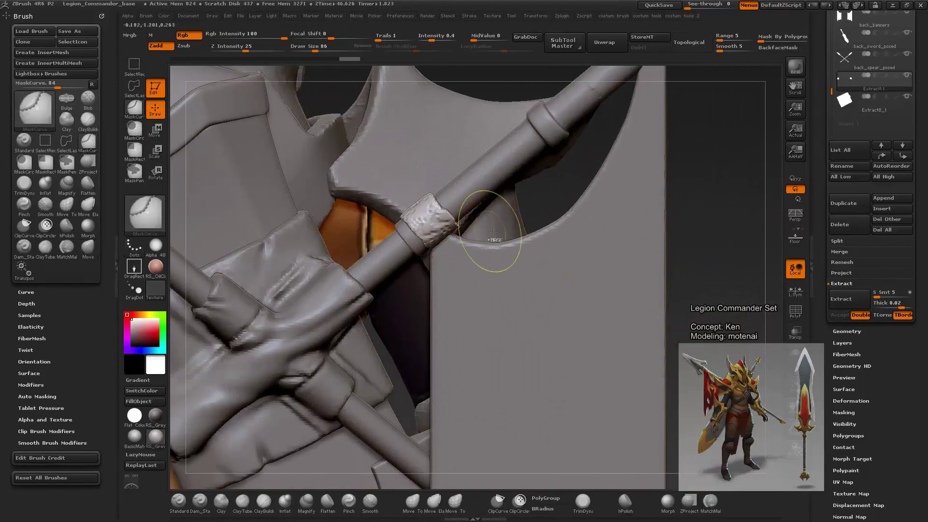
pyautogui.moveTo(714, 253)
pyautogui.mouseDown()
pyautogui.moveTo(594, 205)
pyautogui.moveTo(449, 238)
pyautogui.mouseUp()
pyautogui.press('space')
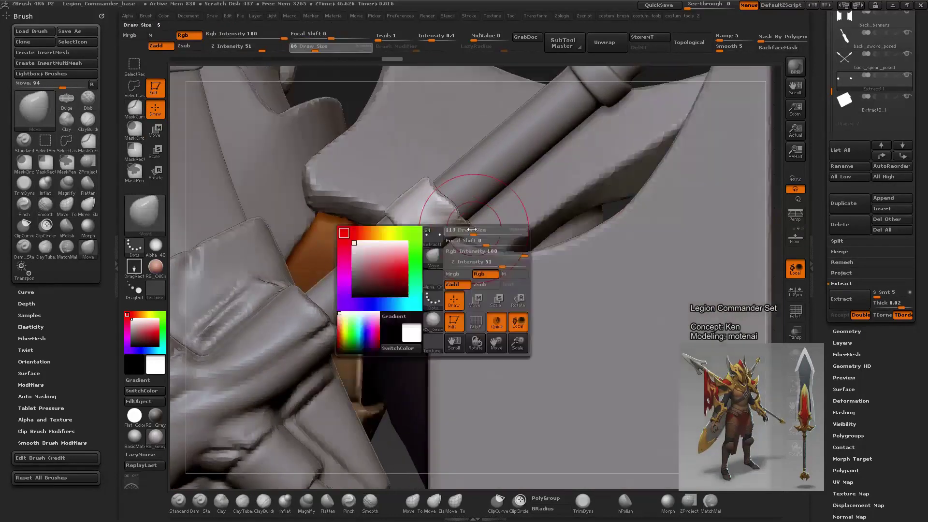
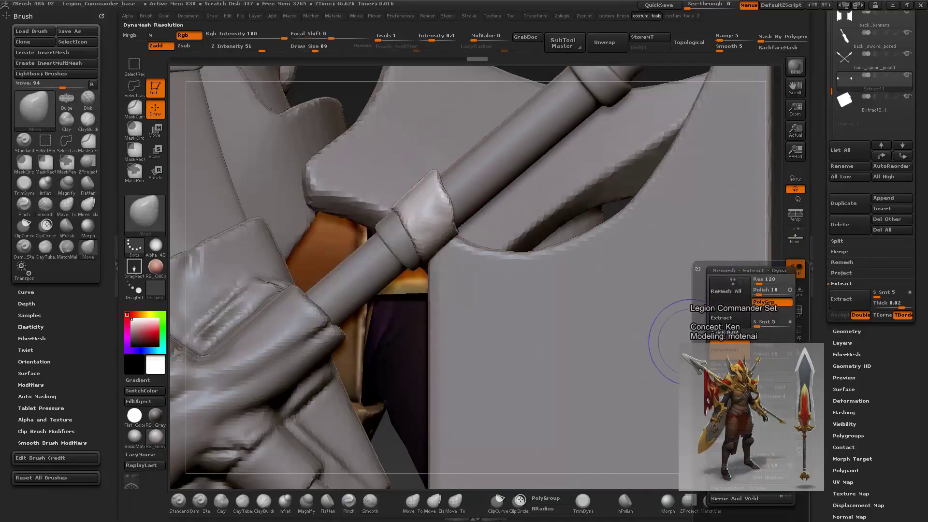
# Step: Set a small, low-strength Standard brush and isolate the cloth wrap on the spear
pyautogui.moveTo(657, 77)
pyautogui.mouseDown()
pyautogui.moveTo(712, 257)
pyautogui.moveTo(680, 311)
pyautogui.moveTo(416, 255)
pyautogui.moveTo(373, 202)
pyautogui.mouseUp()
pyautogui.press('space')
pyautogui.press('b')
pyautogui.press('s')
pyautogui.press('t')
pyautogui.press('[')
pyautogui.keyDown('ctrl'); pyautogui.keyDown('shift'); pyautogui.click(355, 217); pyautogui.keyUp('shift'); pyautogui.keyUp('ctrl')
# Step: Rotate the isolated wrap to inspect its surface from several angles
pyautogui.moveTo(459, 223)
pyautogui.mouseDown()
pyautogui.moveTo(464, 252)
pyautogui.moveTo(337, 225)
pyautogui.mouseUp()
pyautogui.press('space')
pyautogui.moveTo(466, 295); pyautogui.dragTo(383, 289)
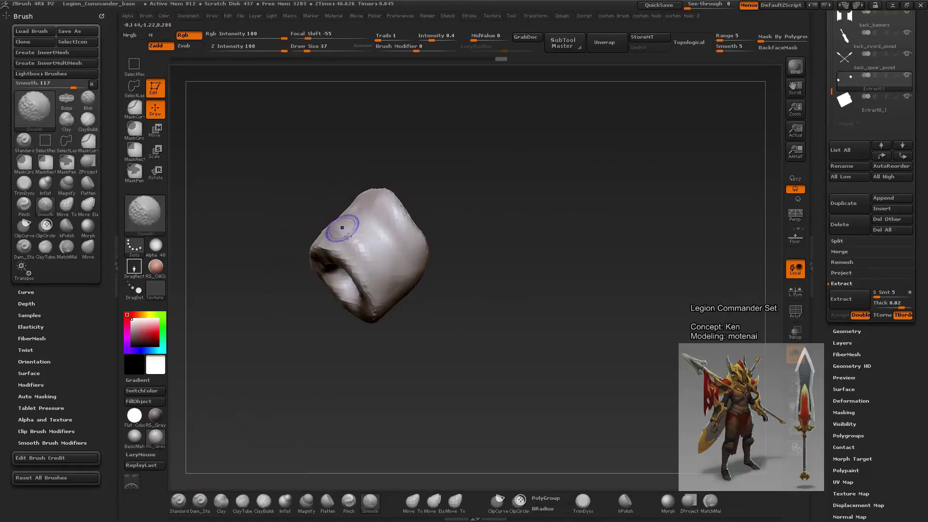
pyautogui.moveTo(463, 270)
pyautogui.mouseDown()
pyautogui.moveTo(553, 296)
pyautogui.moveTo(434, 290)
pyautogui.mouseUp()
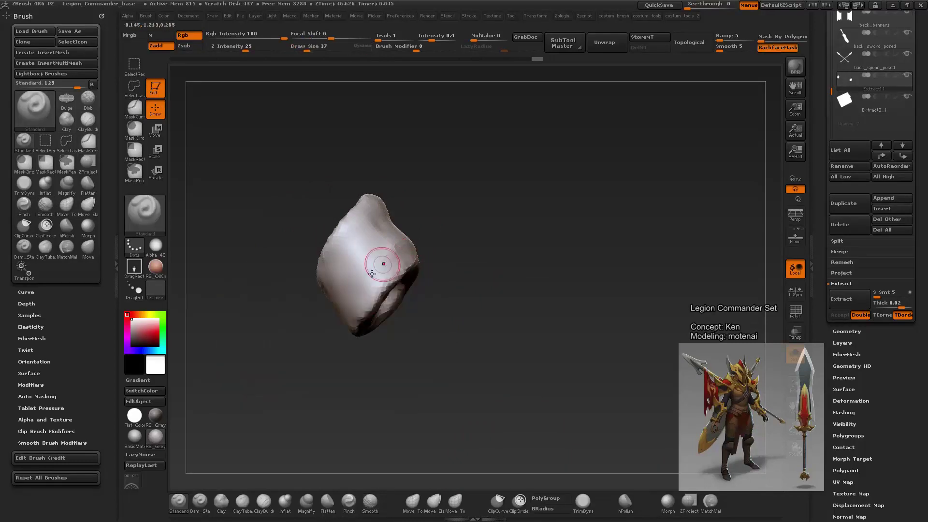
pyautogui.moveTo(379, 339); pyautogui.dragTo(385, 348)
pyautogui.moveTo(456, 288); pyautogui.dragTo(387, 240)
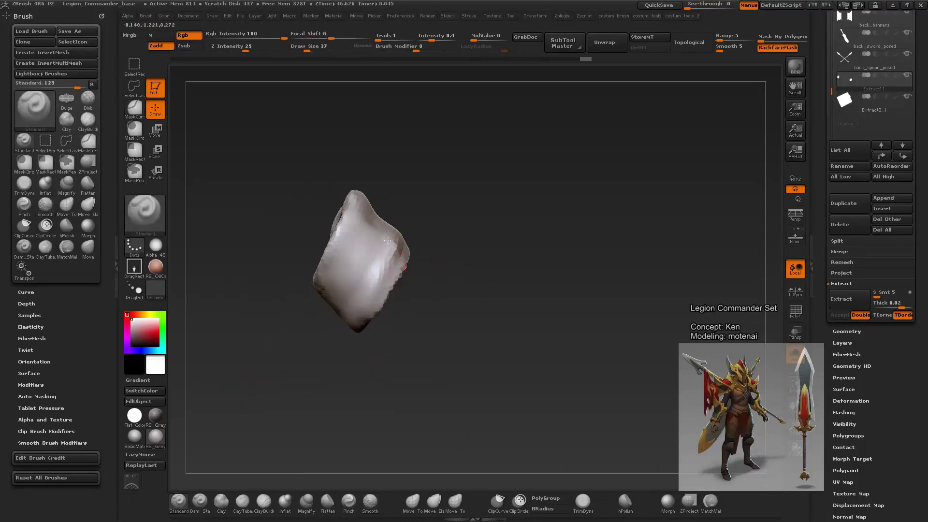
# Step: Carve a fold groove across the wrap and smooth it and the surrounding surface
pyautogui.press('shift')
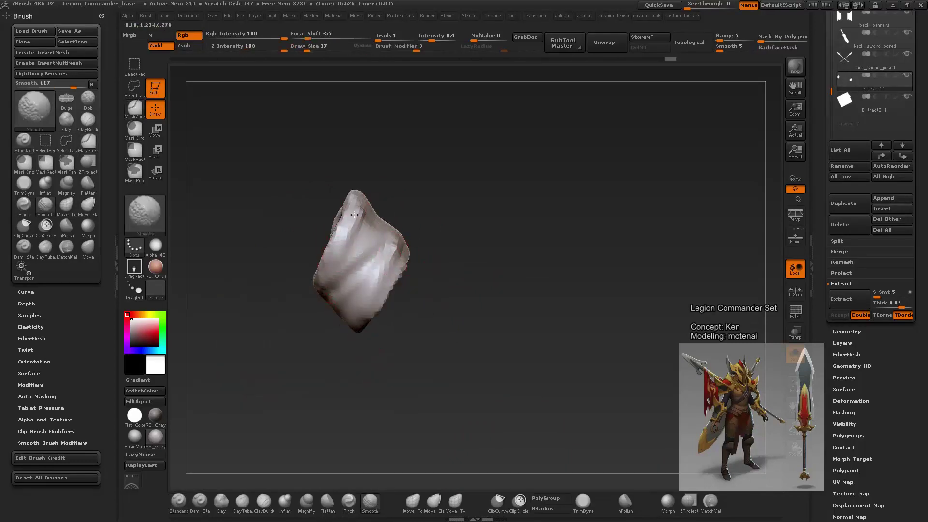
pyautogui.moveTo(311, 303)
pyautogui.mouseDown()
pyautogui.moveTo(346, 275)
pyautogui.moveTo(444, 292)
pyautogui.mouseUp()
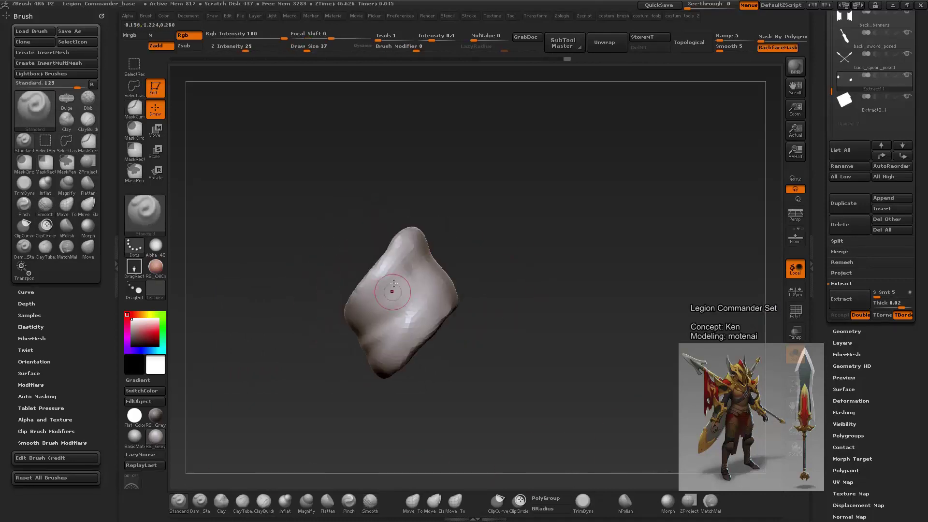
pyautogui.moveTo(379, 286)
pyautogui.mouseDown()
pyautogui.moveTo(414, 290)
pyautogui.moveTo(363, 295)
pyautogui.mouseUp()
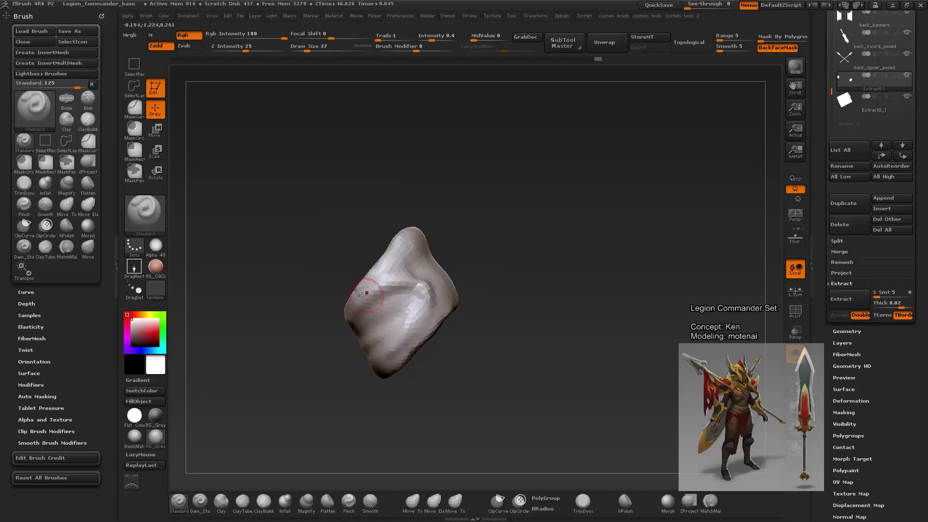
pyautogui.keyDown('shift'); pyautogui.moveTo(375, 329); pyautogui.dragTo(379, 303); pyautogui.keyUp('shift')
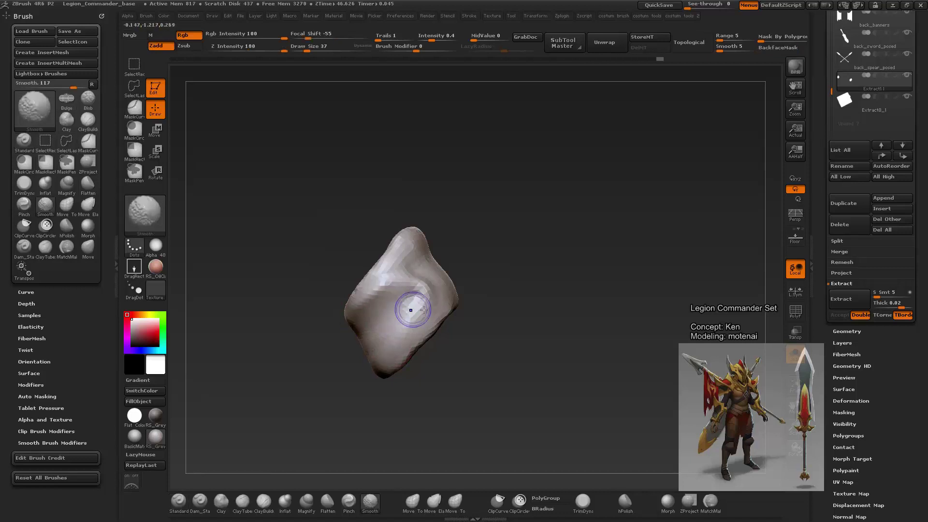
pyautogui.moveTo(460, 334)
pyautogui.mouseDown()
pyautogui.moveTo(468, 396)
pyautogui.moveTo(463, 330)
pyautogui.mouseUp()
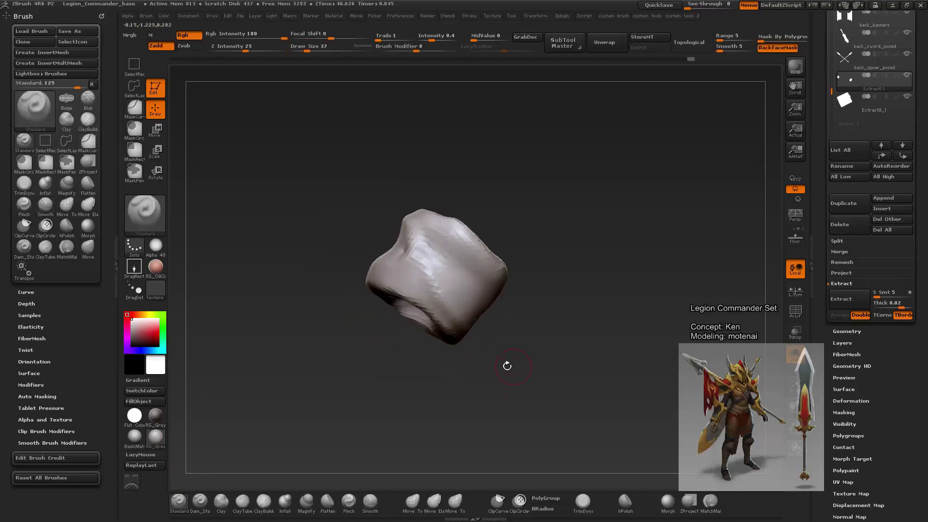
pyautogui.moveTo(507, 366); pyautogui.dragTo(503, 381)
pyautogui.keyDown('shift'); pyautogui.moveTo(442, 275); pyautogui.dragTo(429, 252); pyautogui.keyUp('shift')
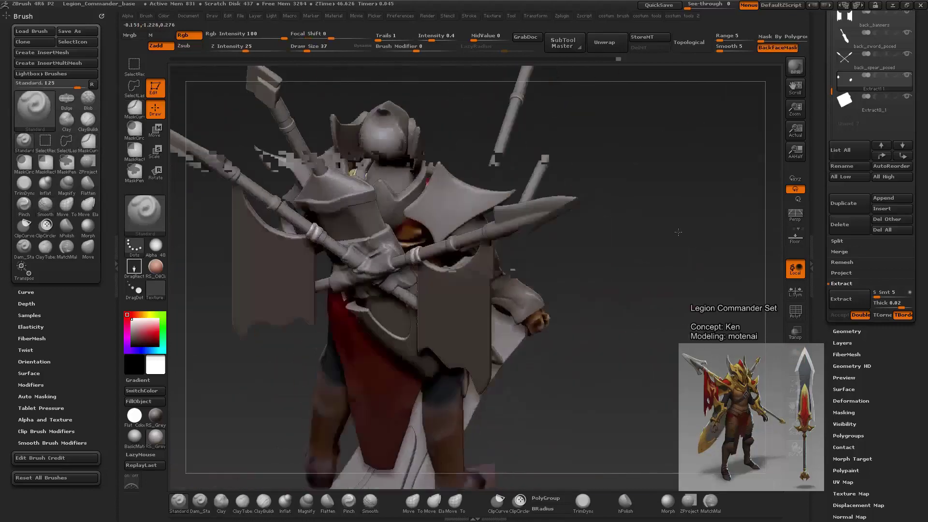
# Step: Build up the shaft wrap with ClayTubes, mask it, and smooth its surface
pyautogui.keyDown('alt'); pyautogui.moveTo(646, 300); pyautogui.dragTo(523, 281); pyautogui.keyUp('alt')
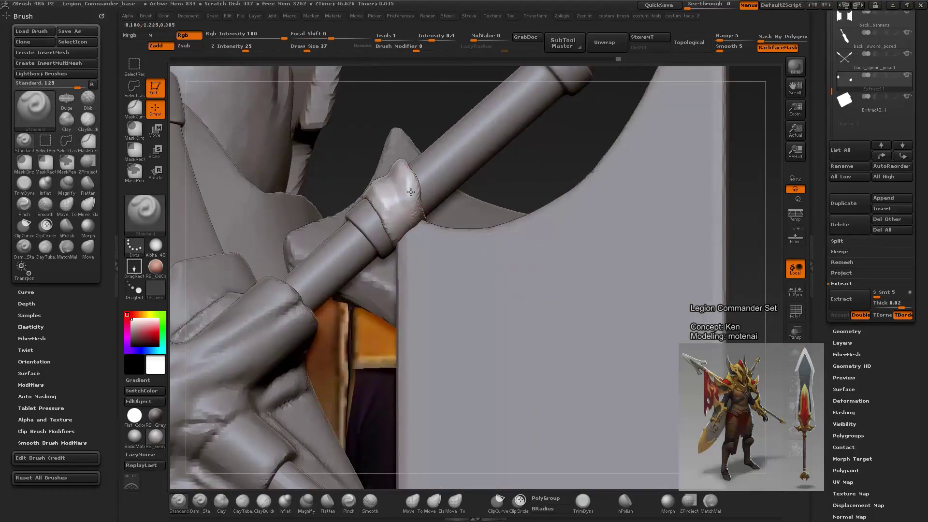
pyautogui.press('b')
pyautogui.press('c')
pyautogui.press('t')
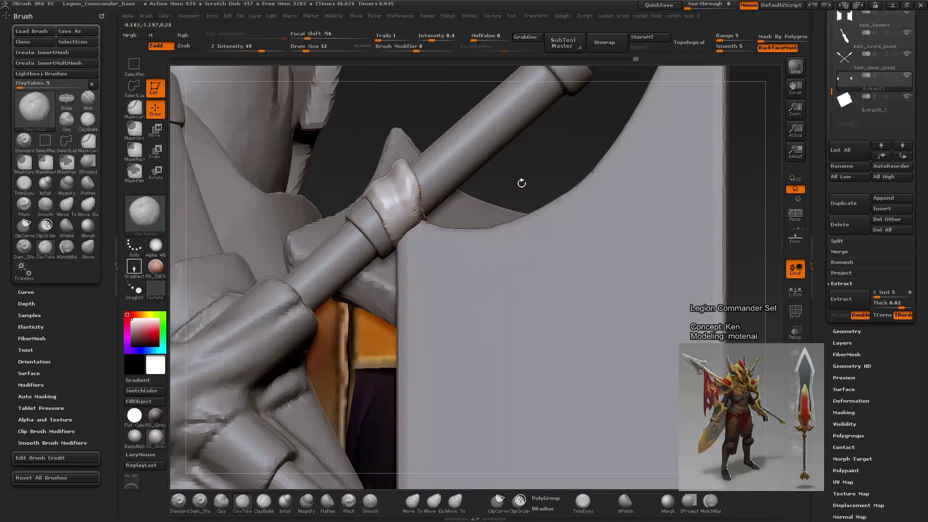
pyautogui.moveTo(522, 183); pyautogui.dragTo(402, 152)
pyautogui.moveTo(479, 190)
pyautogui.mouseDown()
pyautogui.moveTo(418, 211)
pyautogui.moveTo(421, 226)
pyautogui.mouseUp()
pyautogui.moveTo(447, 162); pyautogui.dragTo(400, 236)
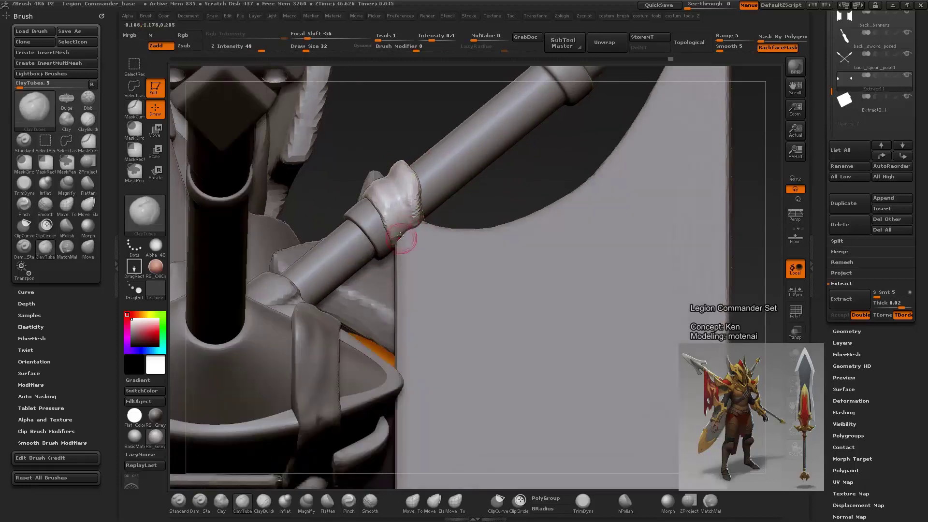
pyautogui.press('ctrl')
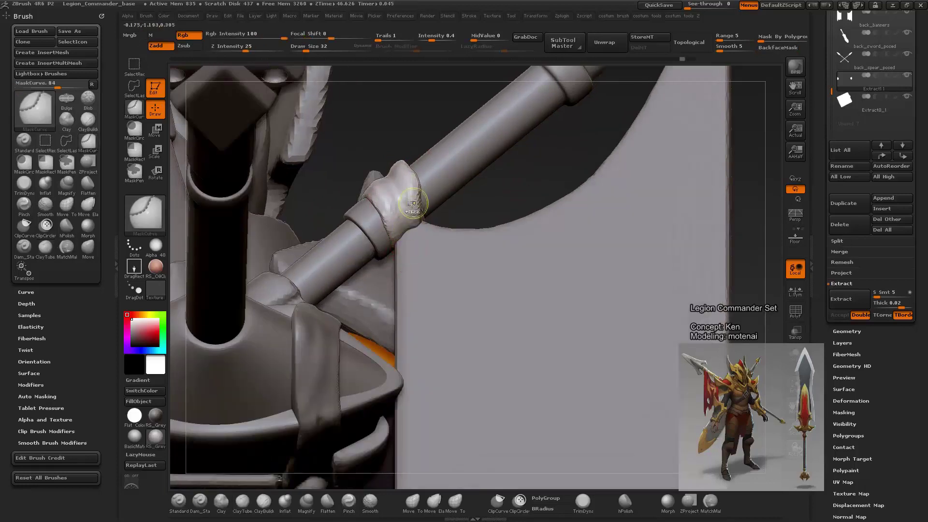
pyautogui.press('shift')
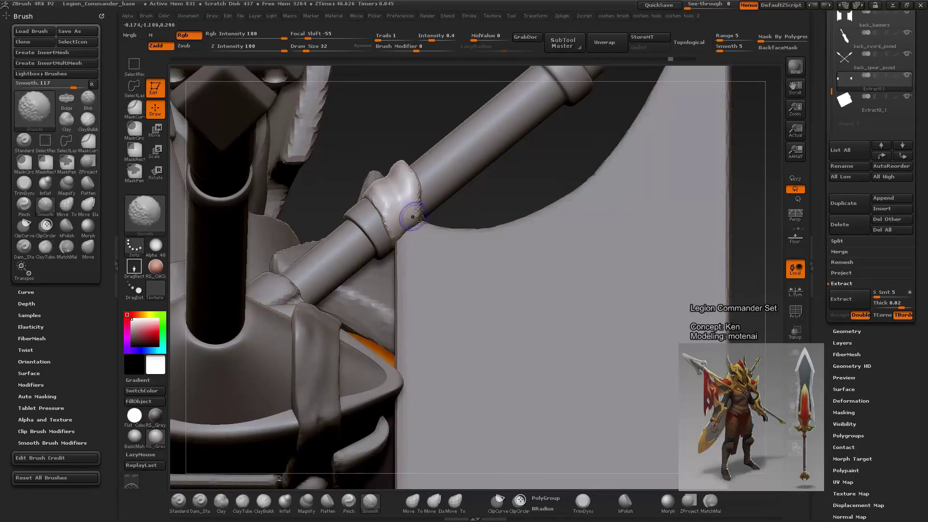
pyautogui.moveTo(412, 217)
pyautogui.keyDown('shift'); pyautogui.mouseDown()
pyautogui.moveTo(406, 252)
pyautogui.moveTo(590, 261)
pyautogui.moveTo(504, 343)
pyautogui.mouseUp(); pyautogui.keyUp('shift')
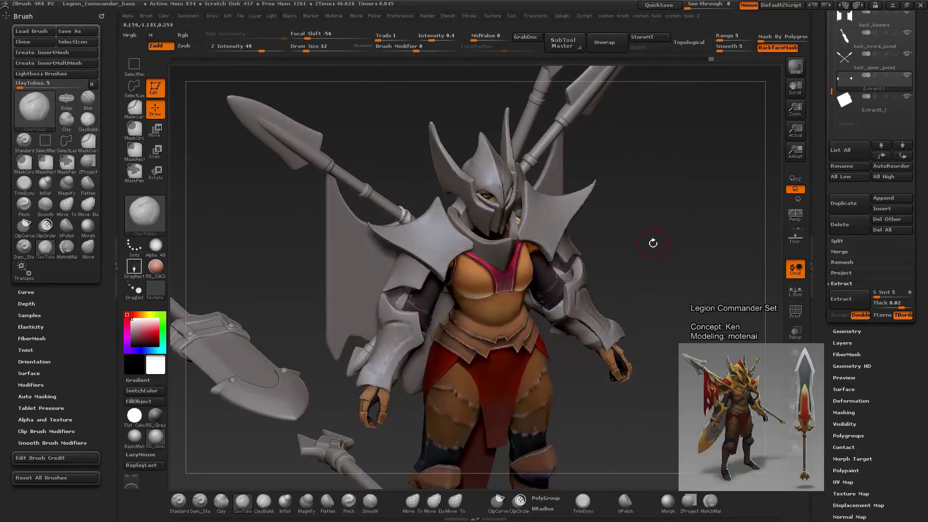
# Step: Use the Standard brush to refine the wrap and smooth it at the shaft joint
pyautogui.moveTo(696, 218)
pyautogui.mouseDown()
pyautogui.moveTo(742, 240)
pyautogui.moveTo(701, 227)
pyautogui.mouseUp()
pyautogui.press('b')
pyautogui.press('s')
pyautogui.press('t')
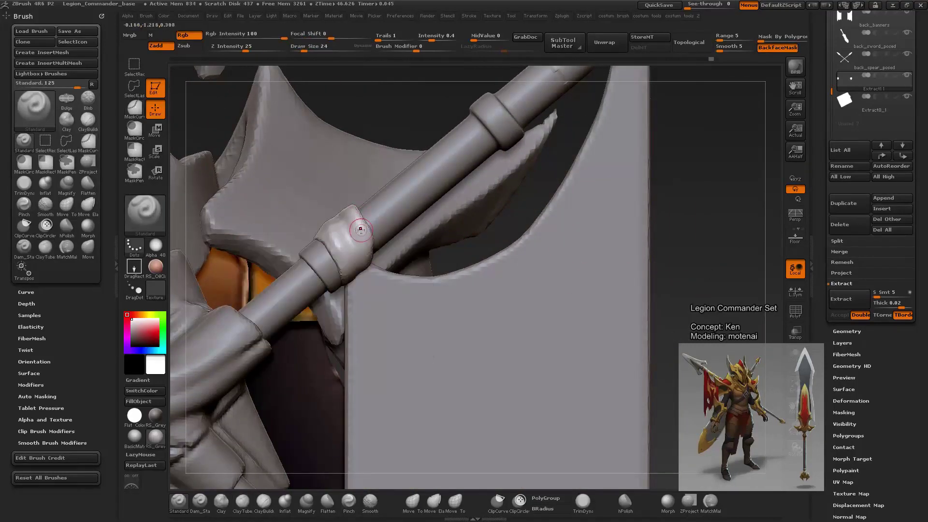
pyautogui.moveTo(360, 230)
pyautogui.mouseDown()
pyautogui.moveTo(516, 246)
pyautogui.moveTo(394, 233)
pyautogui.mouseUp()
pyautogui.moveTo(472, 266)
pyautogui.mouseDown()
pyautogui.moveTo(504, 177)
pyautogui.moveTo(350, 263)
pyautogui.mouseUp()
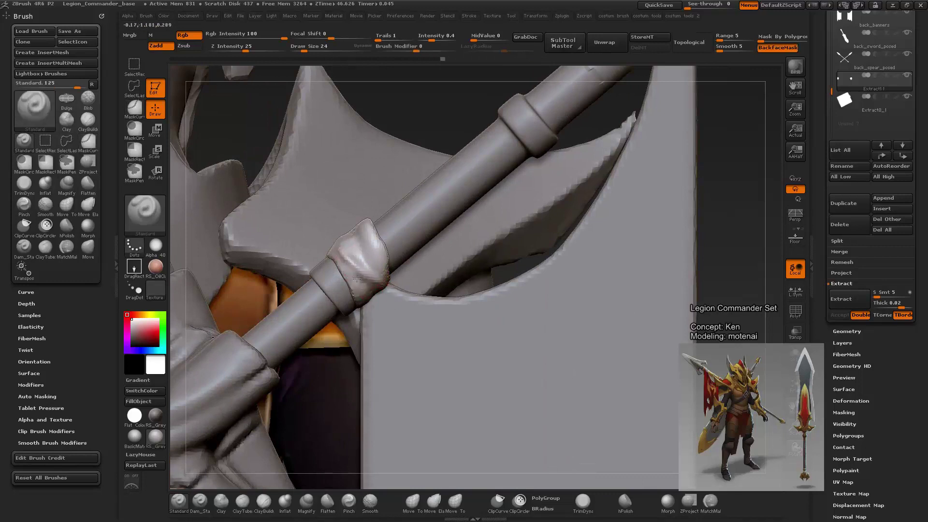
pyautogui.press('shift')
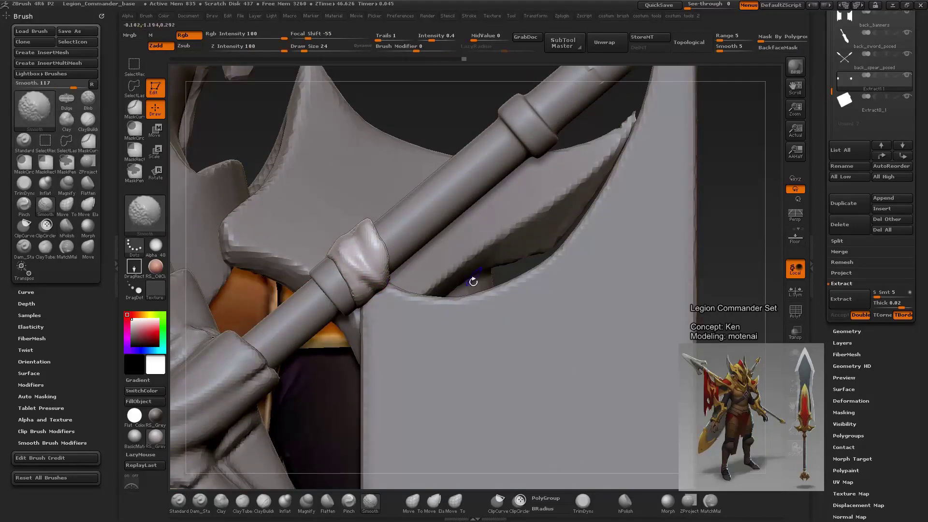
pyautogui.keyDown('shift'); pyautogui.moveTo(379, 253); pyautogui.dragTo(392, 278); pyautogui.keyUp('shift')
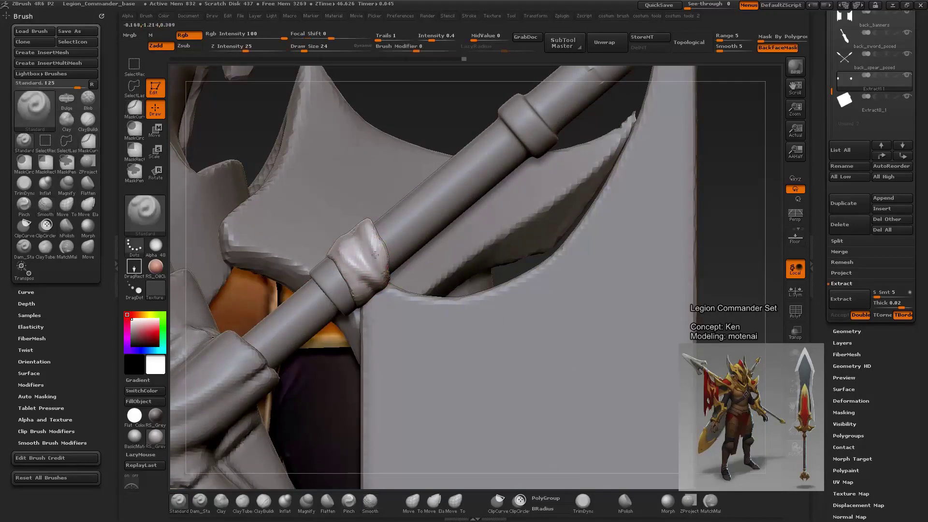
# Step: Switch to Move Transpose and draw an action line along the spear wrap
pyautogui.press('f')
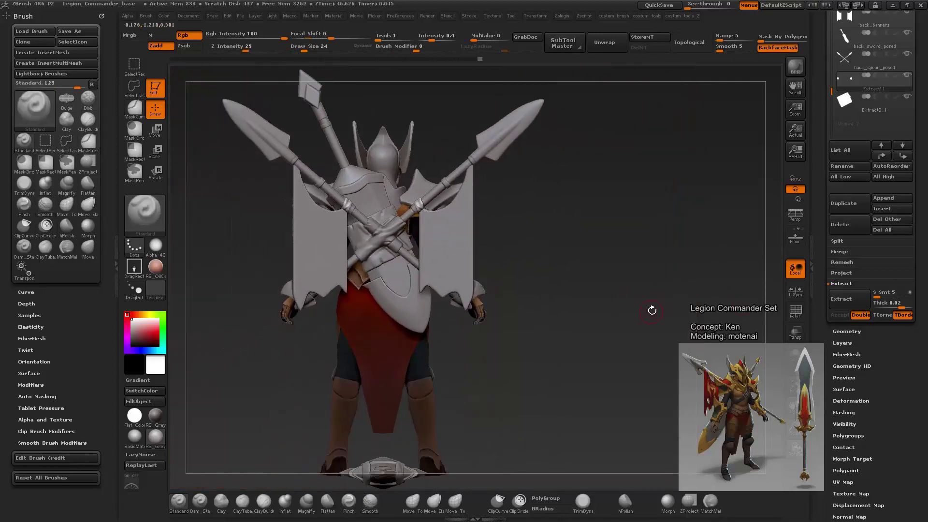
pyautogui.keyDown('alt'); pyautogui.moveTo(652, 310); pyautogui.dragTo(566, 290); pyautogui.keyUp('alt')
pyautogui.press('w')
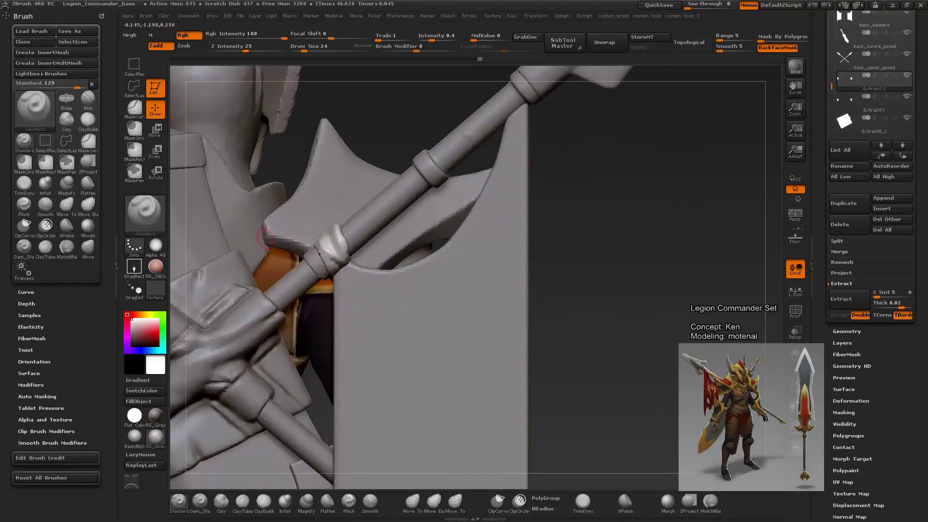
pyautogui.moveTo(590, 320); pyautogui.dragTo(342, 284)
pyautogui.click(361, 201)
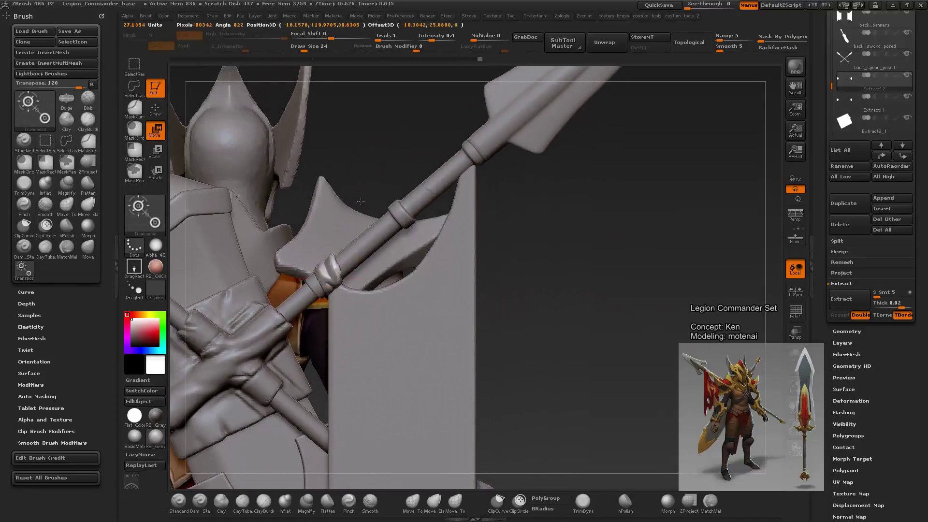
pyautogui.moveTo(493, 85); pyautogui.dragTo(386, 189)
pyautogui.moveTo(556, 217); pyautogui.dragTo(672, 332)
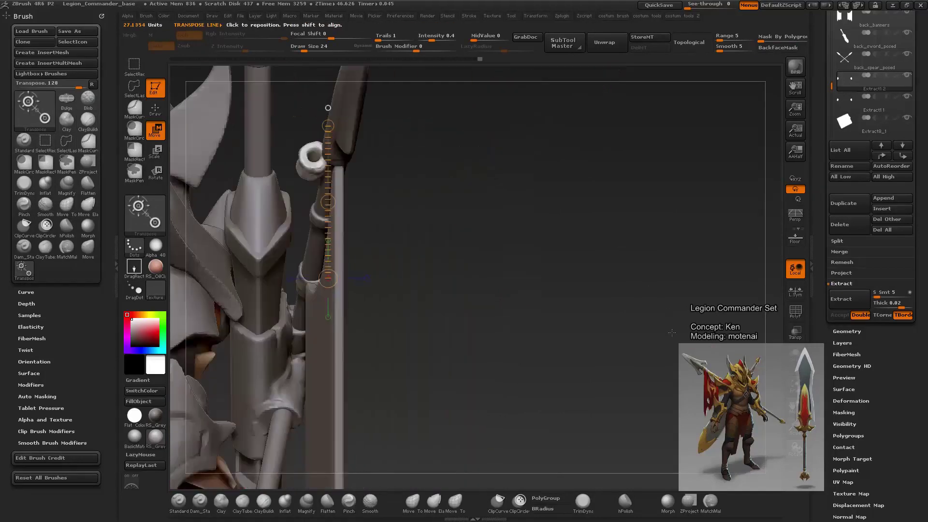
pyautogui.moveTo(503, 271); pyautogui.dragTo(497, 295)
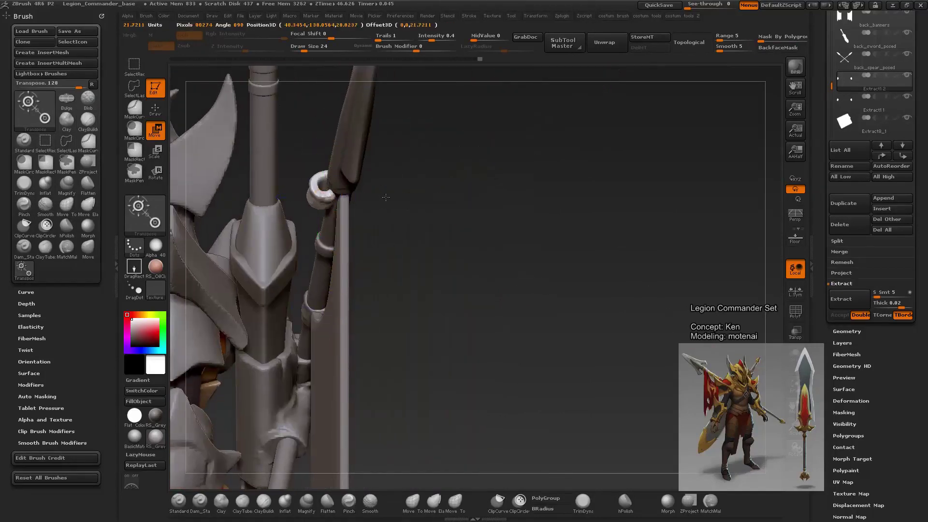
pyautogui.moveTo(339, 198)
pyautogui.mouseDown()
pyautogui.moveTo(497, 195)
pyautogui.moveTo(262, 356)
pyautogui.moveTo(271, 290)
pyautogui.moveTo(329, 283)
pyautogui.moveTo(338, 348)
pyautogui.mouseUp()
# Step: Slide the wrap up the shaft below the spearhead, then select the banner subtool
pyautogui.moveTo(442, 209); pyautogui.dragTo(442, 151)
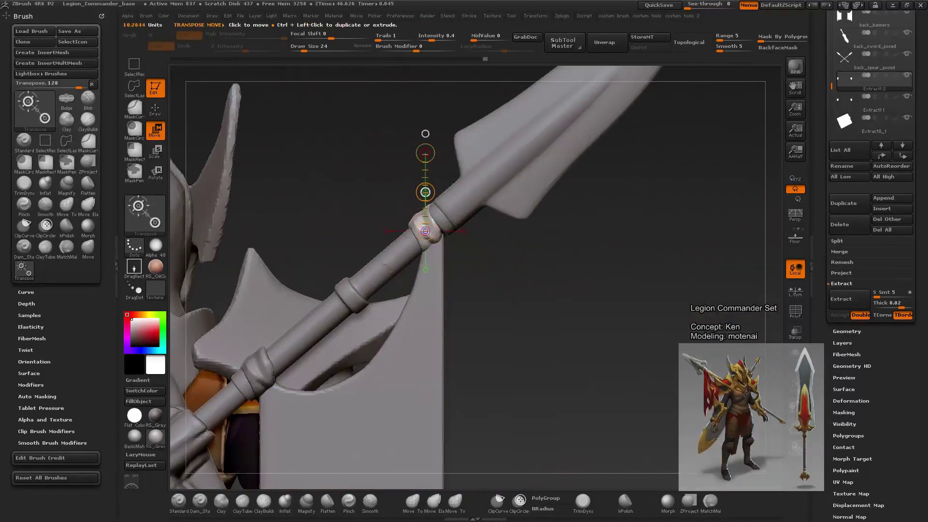
pyautogui.moveTo(425, 208)
pyautogui.mouseDown()
pyautogui.moveTo(426, 140)
pyautogui.moveTo(426, 178)
pyautogui.moveTo(455, 237)
pyautogui.moveTo(522, 280)
pyautogui.moveTo(556, 251)
pyautogui.moveTo(597, 303)
pyautogui.moveTo(613, 365)
pyautogui.mouseUp()
pyautogui.press('f')
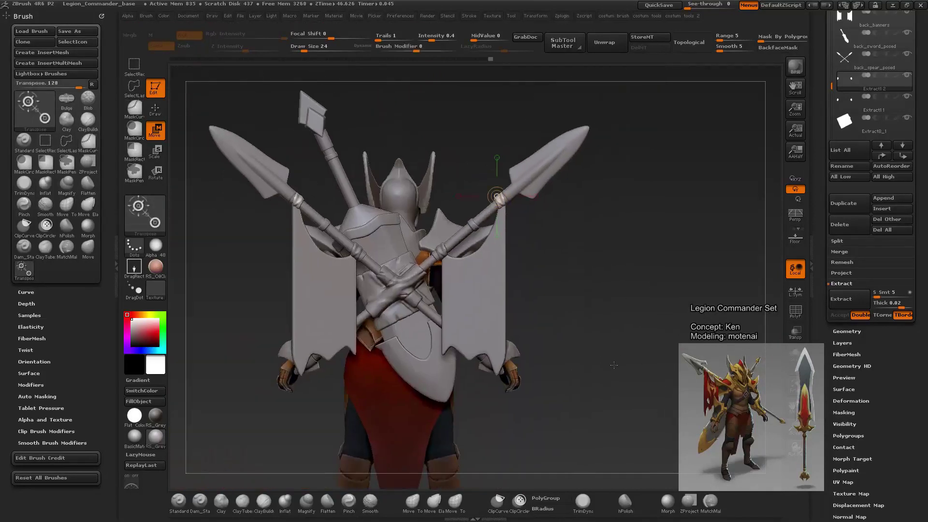
pyautogui.keyDown('alt'); pyautogui.click(489, 298); pyautogui.keyUp('alt')
# Step: Return to the Standard brush and isolate the banner with Solo
pyautogui.keyDown('alt'); pyautogui.moveTo(490, 270); pyautogui.dragTo(490, 298); pyautogui.keyUp('alt')
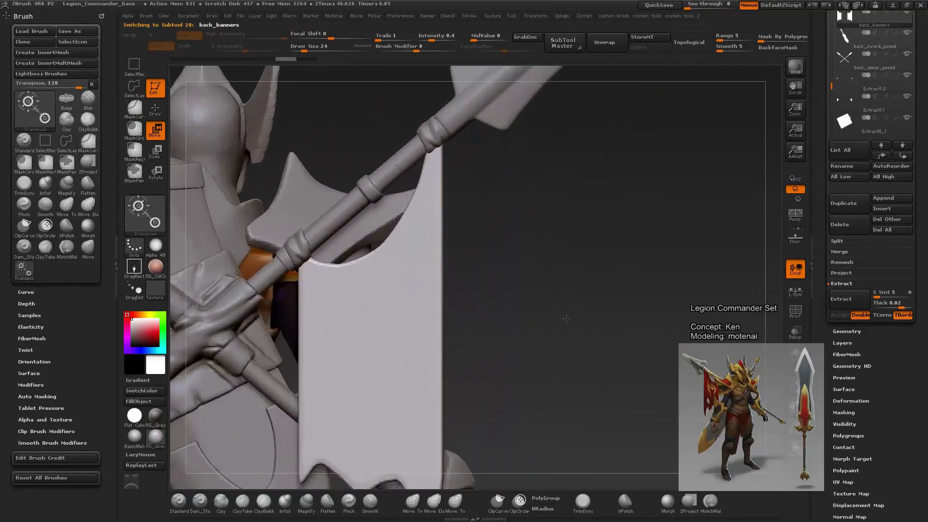
pyautogui.press('q')
pyautogui.press('space')
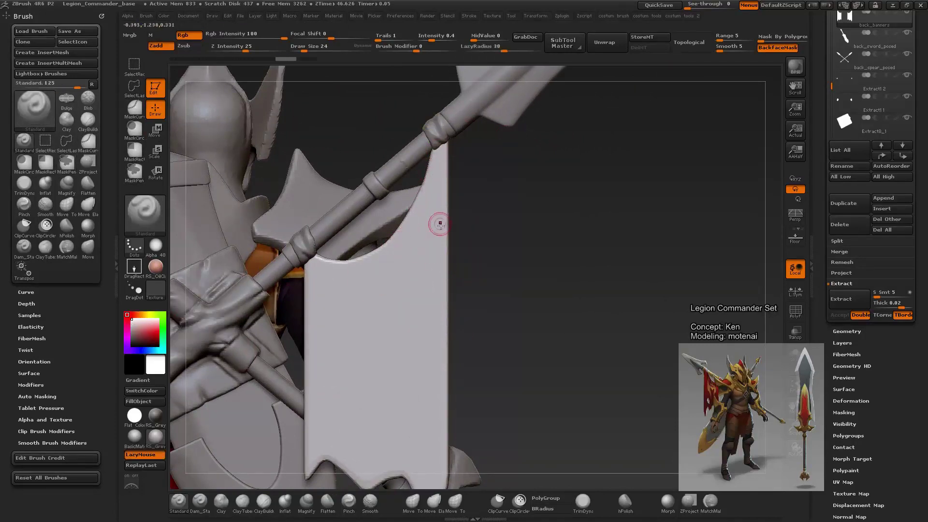
pyautogui.moveTo(452, 205)
pyautogui.mouseDown()
pyautogui.moveTo(529, 218)
pyautogui.moveTo(428, 186)
pyautogui.mouseUp()
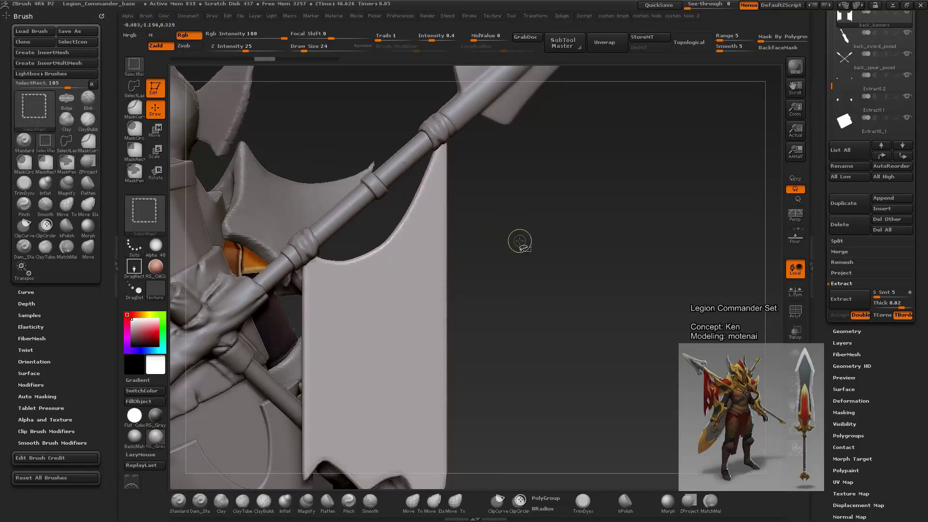
pyautogui.moveTo(541, 251); pyautogui.dragTo(520, 229)
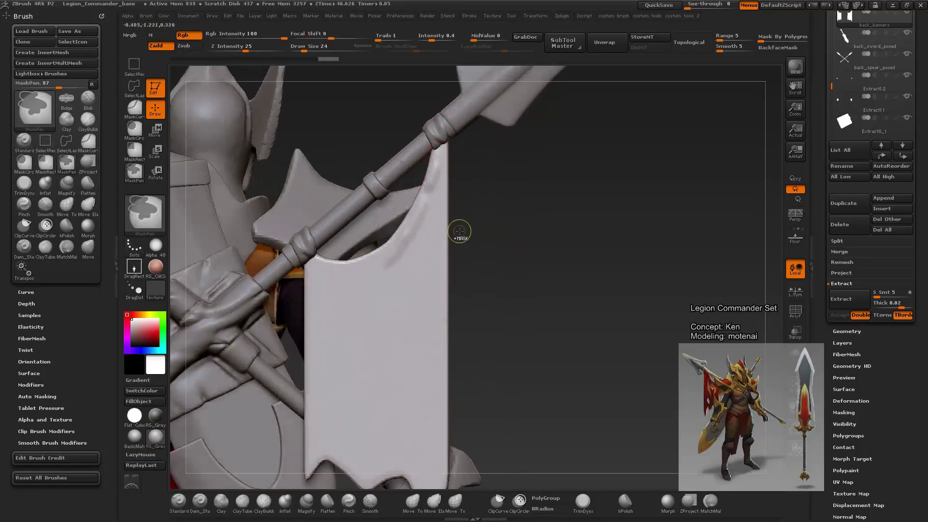
pyautogui.hotkey('ctrl', 'shift', 's')
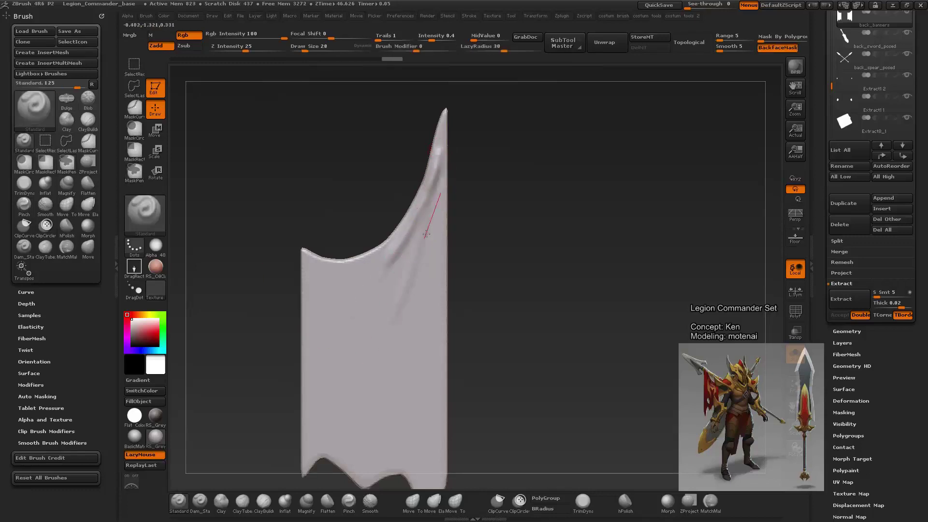
pyautogui.moveTo(449, 220); pyautogui.dragTo(464, 232)
pyautogui.moveTo(439, 118)
pyautogui.mouseDown()
pyautogui.moveTo(501, 251)
pyautogui.moveTo(427, 188)
pyautogui.mouseUp()
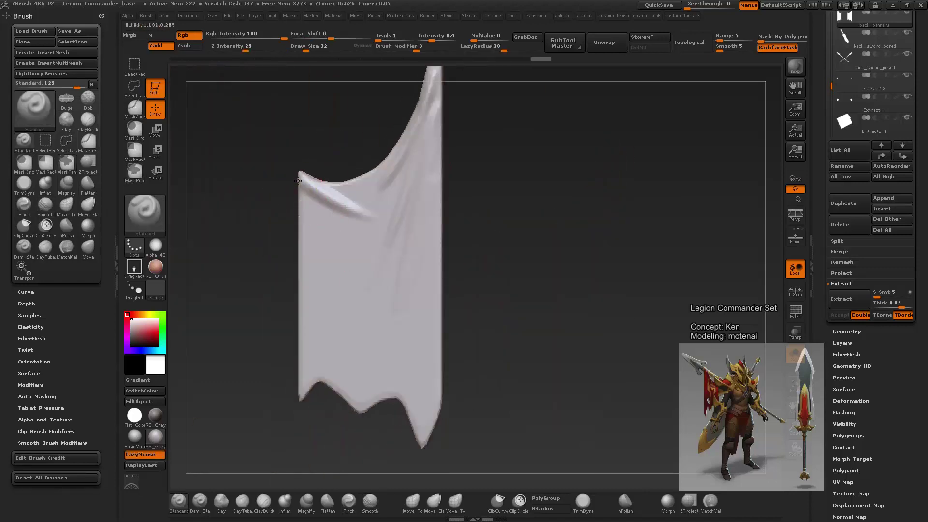
# Step: Sculpt a diagonal fold from the banner's top-left corner and smooth the upper fold
pyautogui.moveTo(298, 181)
pyautogui.mouseDown()
pyautogui.moveTo(348, 271)
pyautogui.moveTo(340, 290)
pyautogui.mouseUp()
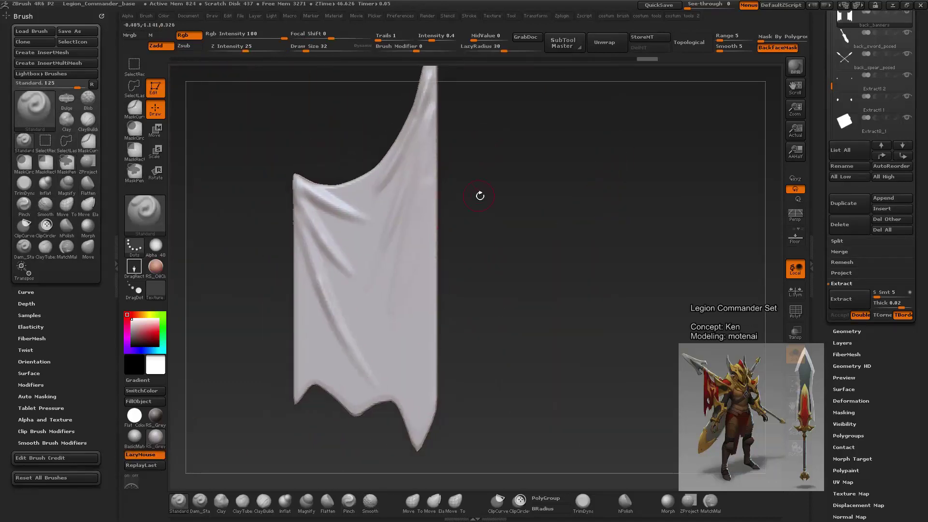
pyautogui.moveTo(478, 196); pyautogui.dragTo(405, 153)
pyautogui.press('[')
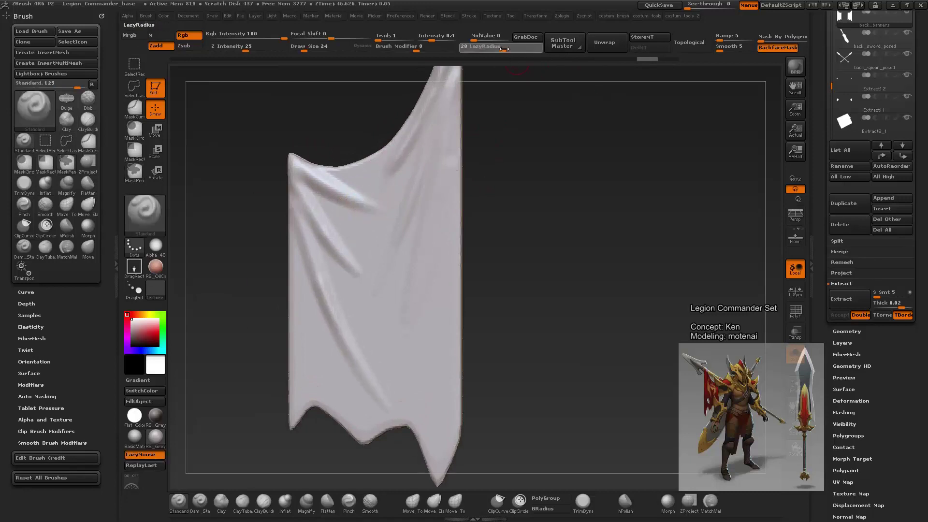
pyautogui.moveTo(504, 48); pyautogui.dragTo(463, 49)
pyautogui.press(']')
pyautogui.press(']')
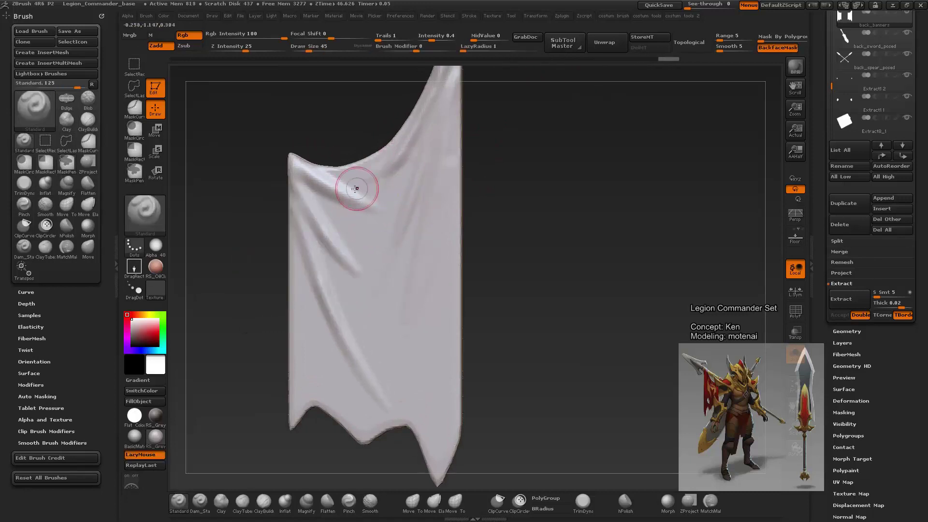
pyautogui.keyDown('shift'); pyautogui.moveTo(418, 128); pyautogui.dragTo(414, 146); pyautogui.keyUp('shift')
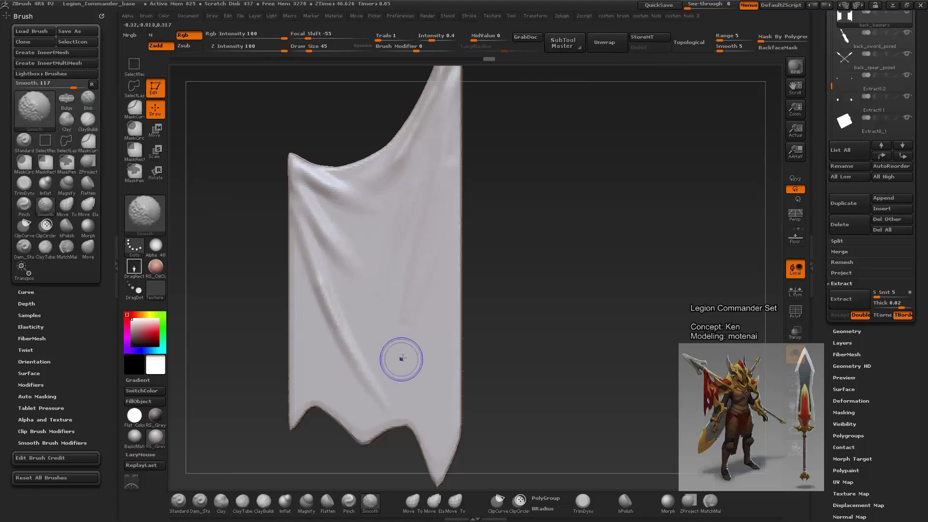
pyautogui.moveTo(486, 193)
pyautogui.mouseDown()
pyautogui.moveTo(550, 273)
pyautogui.moveTo(552, 290)
pyautogui.mouseUp()
pyautogui.press(']')
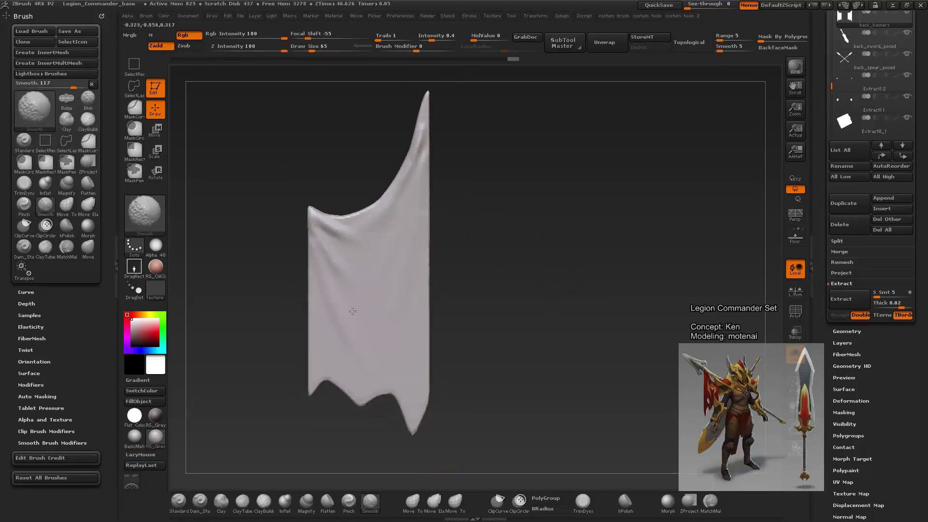
# Step: Mask a diagonal line and build raised diagonal folds down the banner's left side
pyautogui.moveTo(445, 266); pyautogui.dragTo(540, 286)
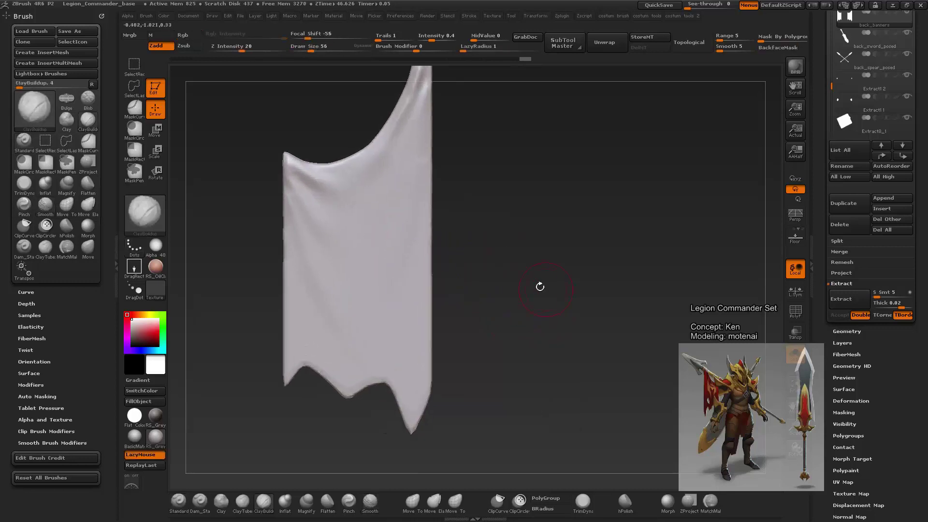
pyautogui.moveTo(491, 221)
pyautogui.mouseDown()
pyautogui.moveTo(538, 208)
pyautogui.moveTo(397, 197)
pyautogui.moveTo(435, 228)
pyautogui.mouseUp()
pyautogui.press('space')
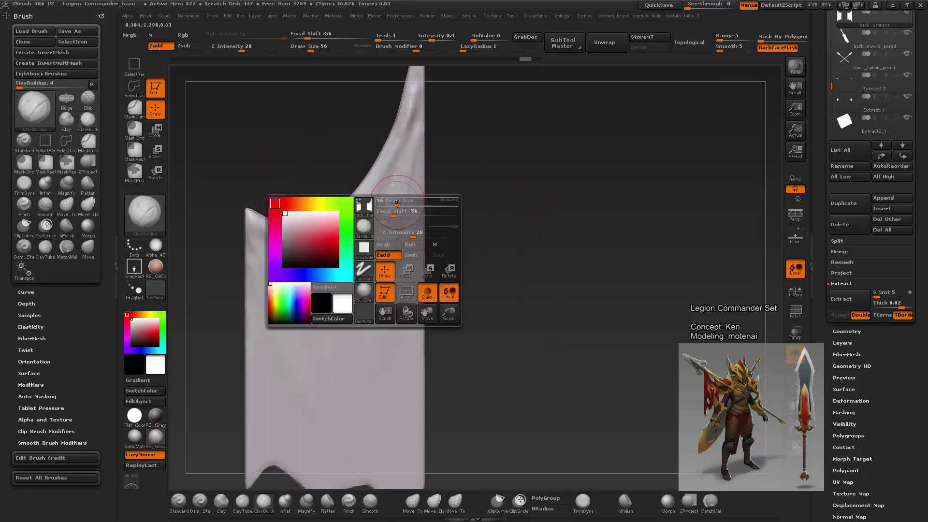
pyautogui.moveTo(367, 293)
pyautogui.keyDown('ctrl'); pyautogui.mouseDown()
pyautogui.moveTo(399, 204)
pyautogui.moveTo(338, 347)
pyautogui.mouseUp(); pyautogui.keyUp('ctrl')
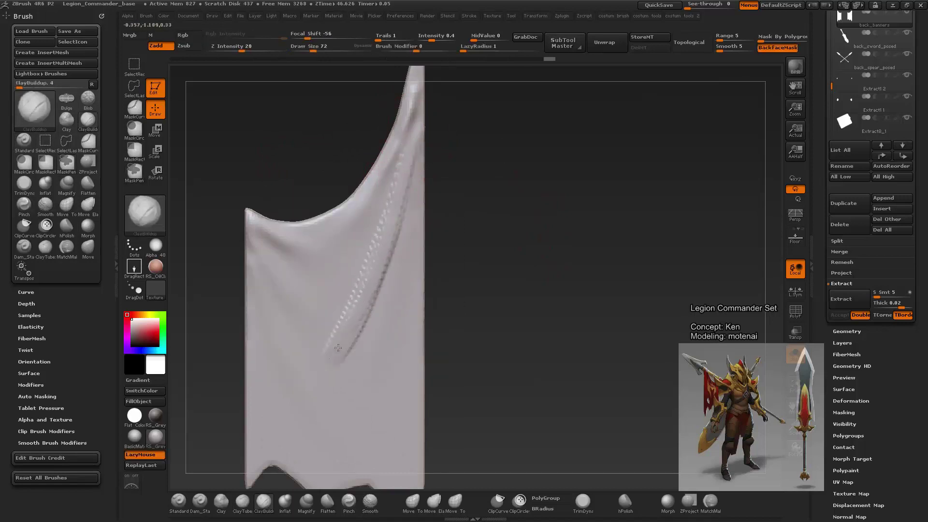
pyautogui.moveTo(435, 290); pyautogui.dragTo(498, 233)
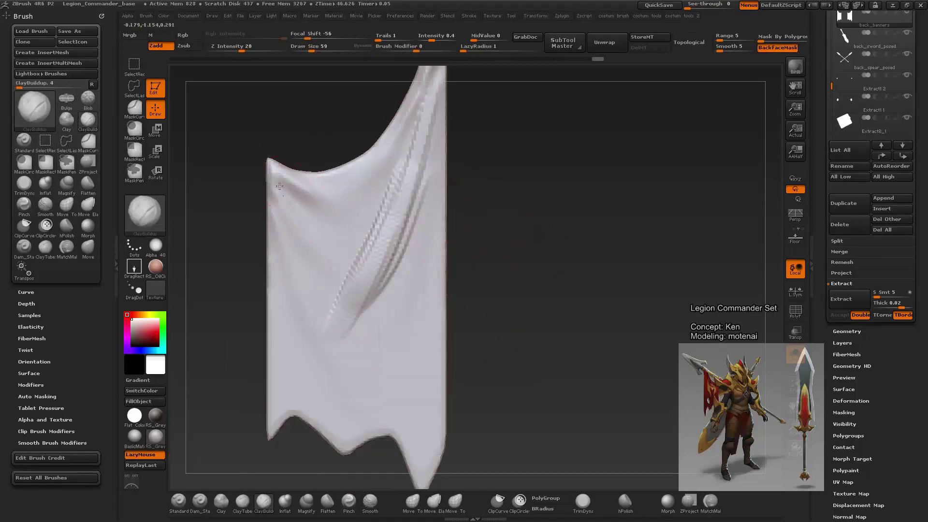
pyautogui.moveTo(276, 170); pyautogui.dragTo(324, 262)
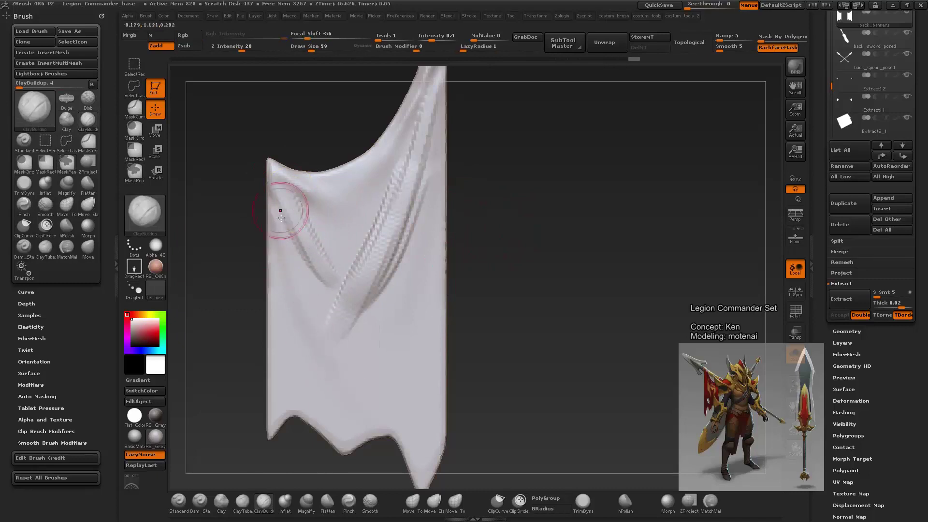
pyautogui.moveTo(281, 212); pyautogui.dragTo(311, 331)
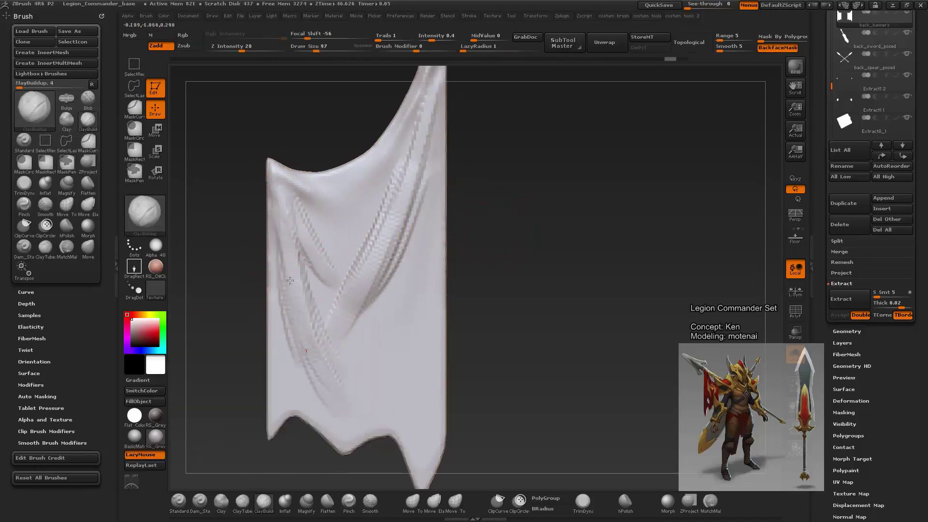
# Step: Sculpt long creases down the banner's right side and smooth them
pyautogui.keyDown('shift'); pyautogui.moveTo(379, 404); pyautogui.dragTo(342, 372); pyautogui.keyUp('shift')
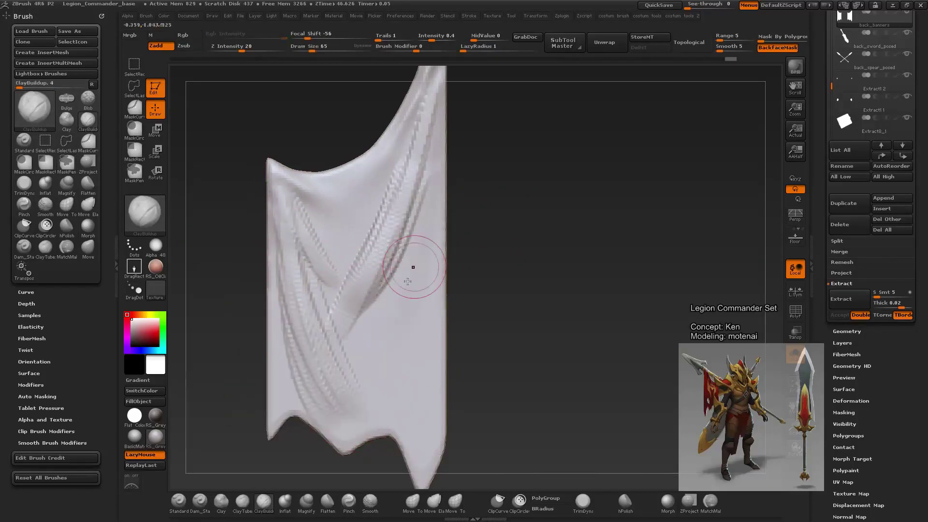
pyautogui.moveTo(433, 161)
pyautogui.mouseDown()
pyautogui.moveTo(422, 358)
pyautogui.moveTo(401, 381)
pyautogui.mouseUp()
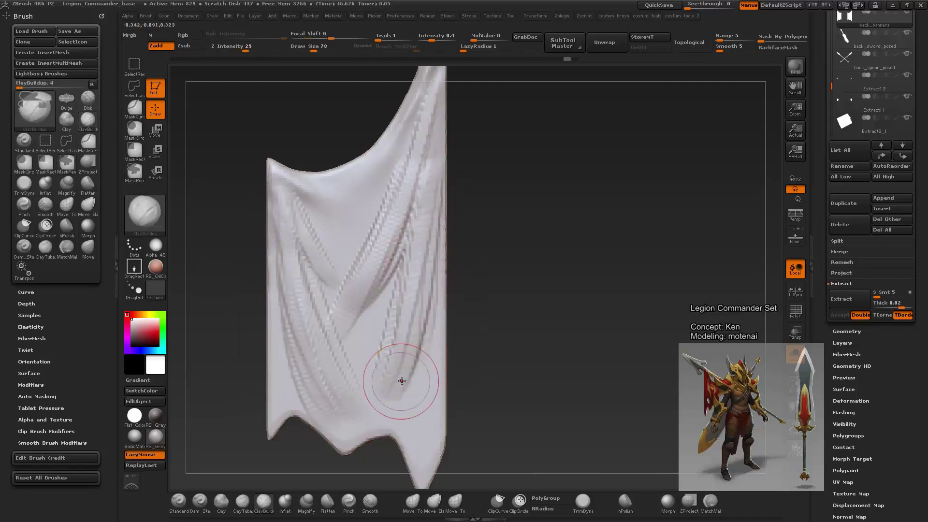
pyautogui.moveTo(425, 252); pyautogui.dragTo(409, 427)
pyautogui.keyDown('shift'); pyautogui.moveTo(416, 242); pyautogui.dragTo(414, 409); pyautogui.keyUp('shift')
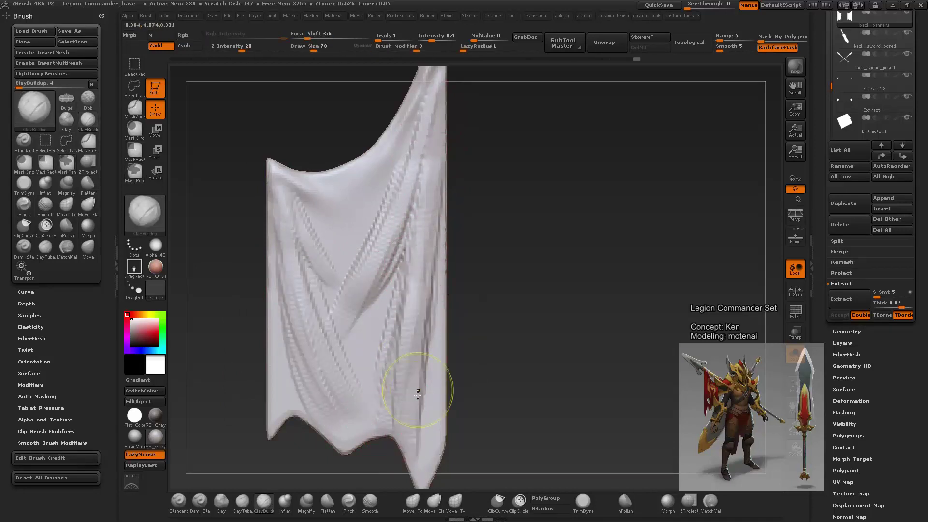
pyautogui.keyDown('shift'); pyautogui.moveTo(411, 271); pyautogui.dragTo(405, 483); pyautogui.keyUp('shift')
pyautogui.keyDown('shift'); pyautogui.moveTo(401, 193); pyautogui.dragTo(338, 395); pyautogui.keyUp('shift')
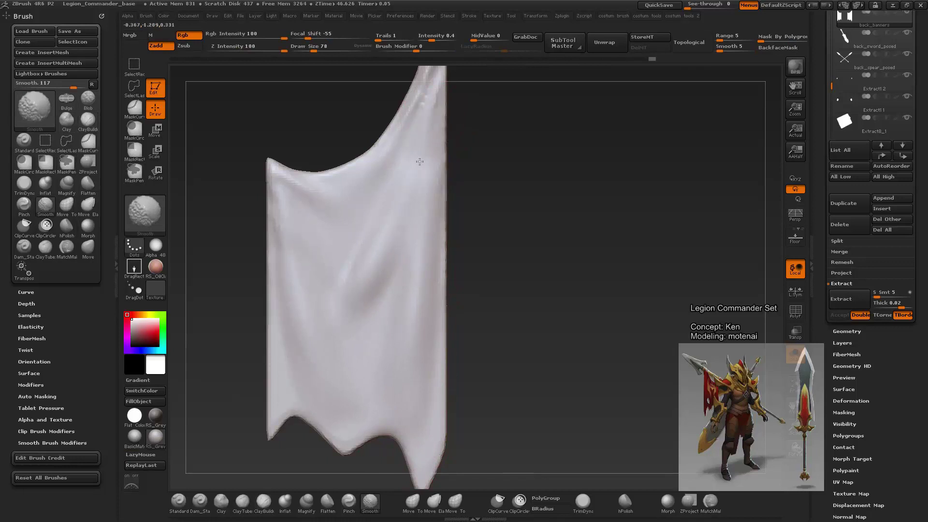
# Step: Reshape the notch in the banner's top edge with a smaller Move brush
pyautogui.moveTo(483, 290); pyautogui.dragTo(512, 290)
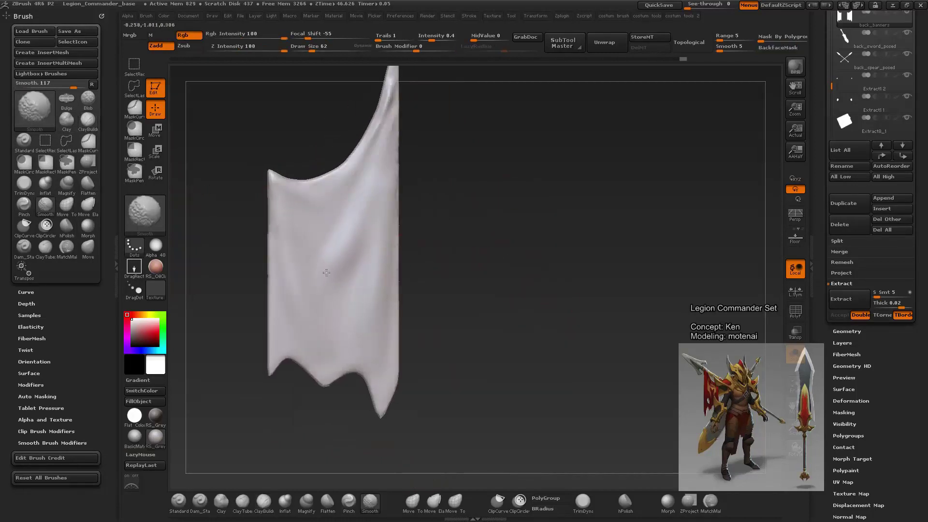
pyautogui.press('space')
pyautogui.moveTo(483, 256); pyautogui.dragTo(499, 251)
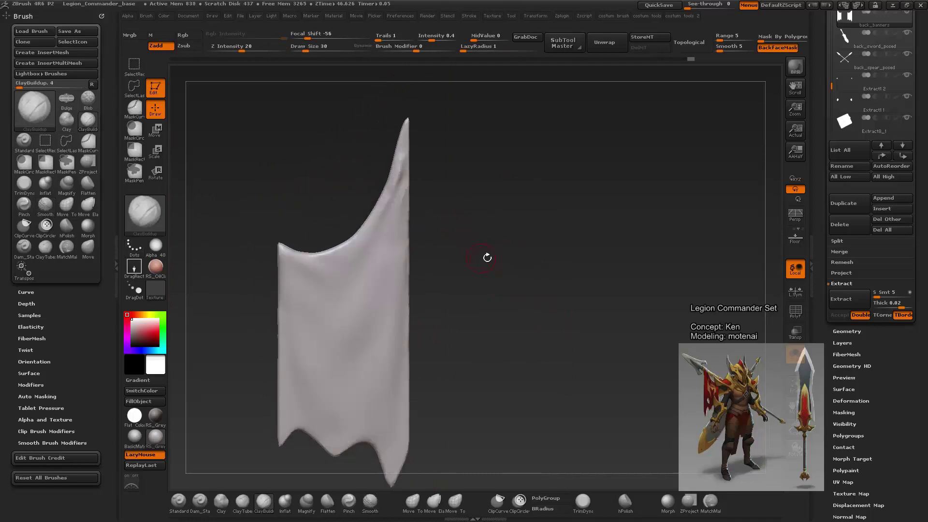
pyautogui.press('b')
pyautogui.press('m')
pyautogui.press('v')
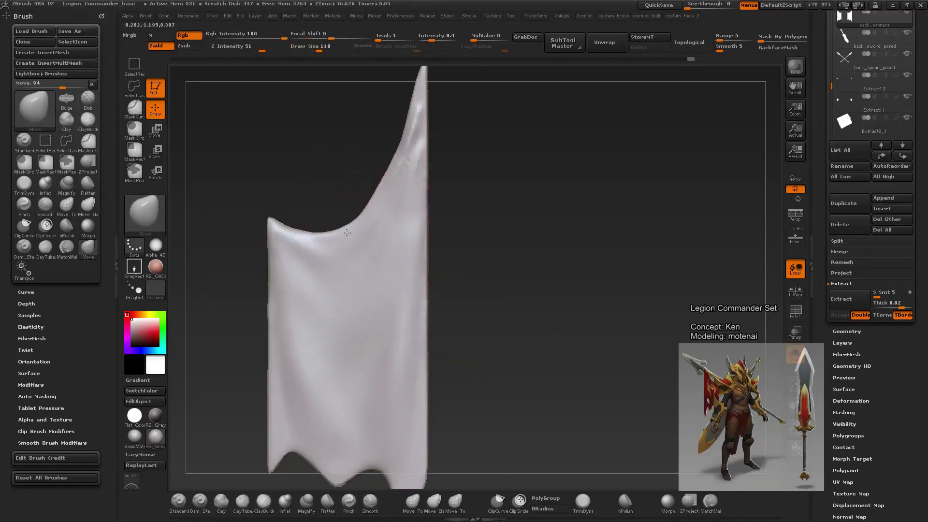
pyautogui.press('[')
pyautogui.press('[')
pyautogui.press('[')
pyautogui.press('space')
pyautogui.moveTo(416, 198); pyautogui.dragTo(404, 198)
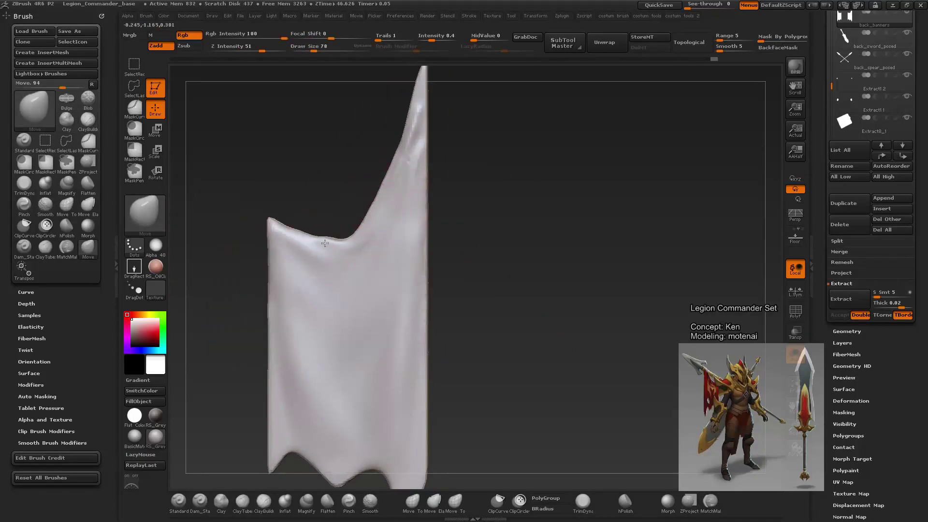
pyautogui.moveTo(452, 218)
pyautogui.mouseDown()
pyautogui.moveTo(486, 252)
pyautogui.moveTo(389, 220)
pyautogui.mouseUp()
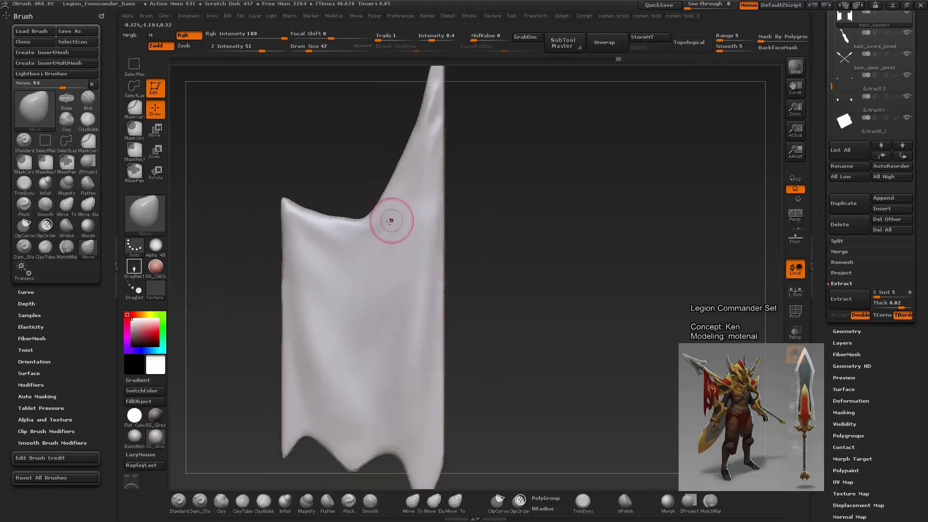
# Step: Undo a trial crease near the notch and smooth away the fold under the top edge
pyautogui.press('ctrl')
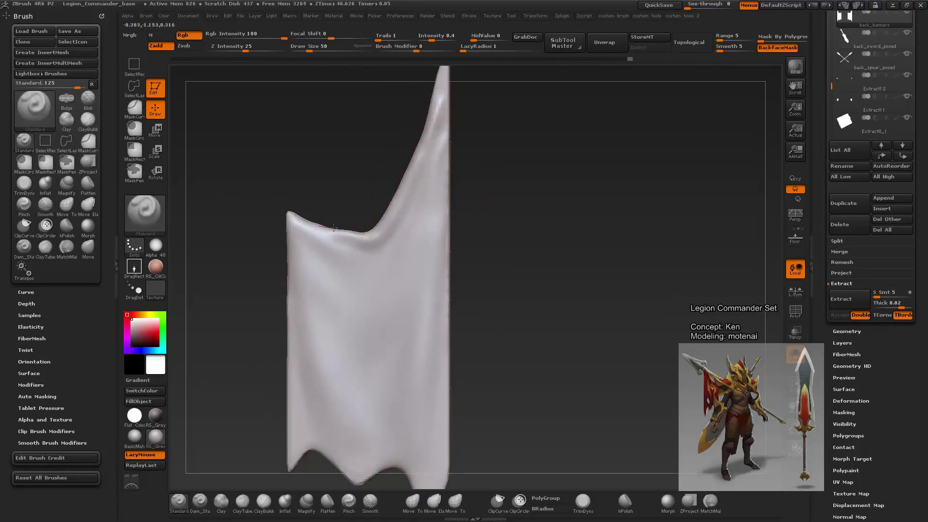
pyautogui.moveTo(382, 237)
pyautogui.mouseDown()
pyautogui.moveTo(367, 256)
pyautogui.moveTo(408, 265)
pyautogui.mouseUp()
pyautogui.hotkey('ctrl', 'z')
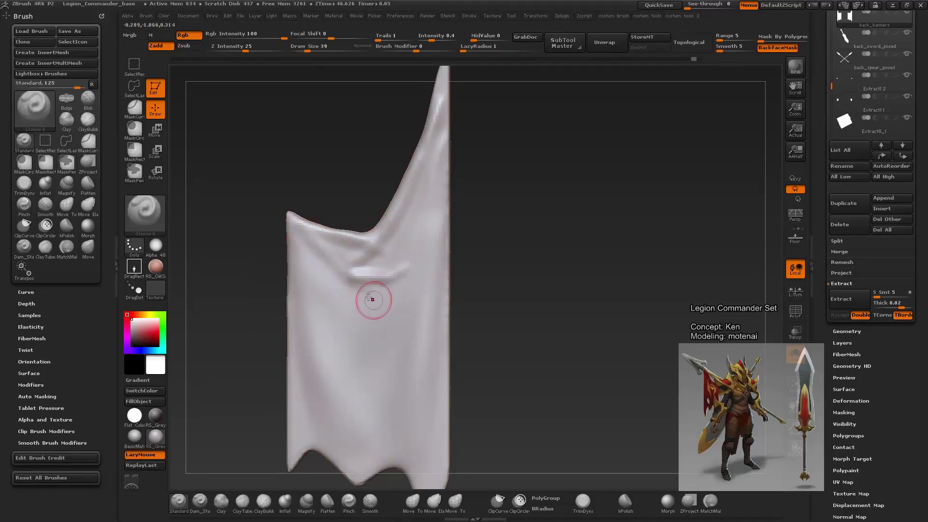
pyautogui.keyDown('shift'); pyautogui.moveTo(337, 255); pyautogui.dragTo(354, 266); pyautogui.keyUp('shift')
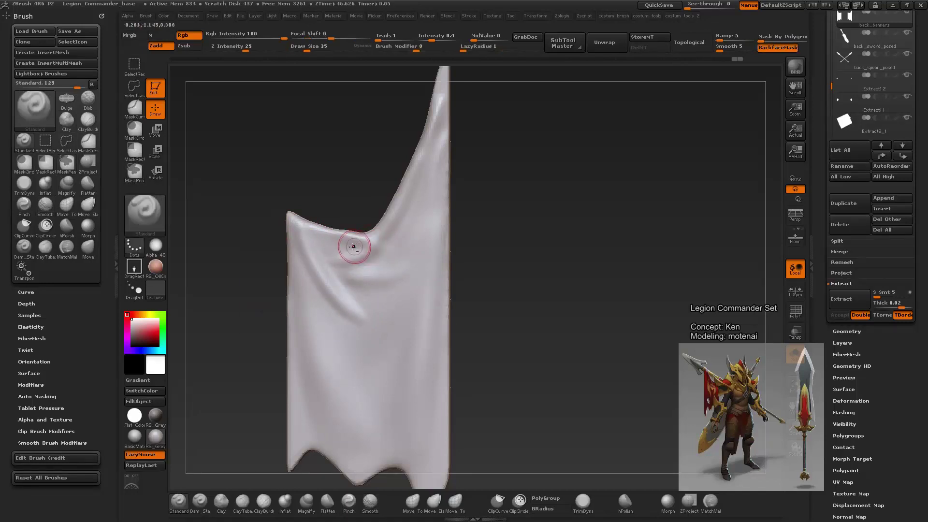
pyautogui.moveTo(352, 246)
pyautogui.keyDown('shift'); pyautogui.mouseDown()
pyautogui.moveTo(323, 238)
pyautogui.moveTo(350, 282)
pyautogui.mouseUp(); pyautogui.keyUp('shift')
pyautogui.moveTo(435, 280); pyautogui.dragTo(506, 377)
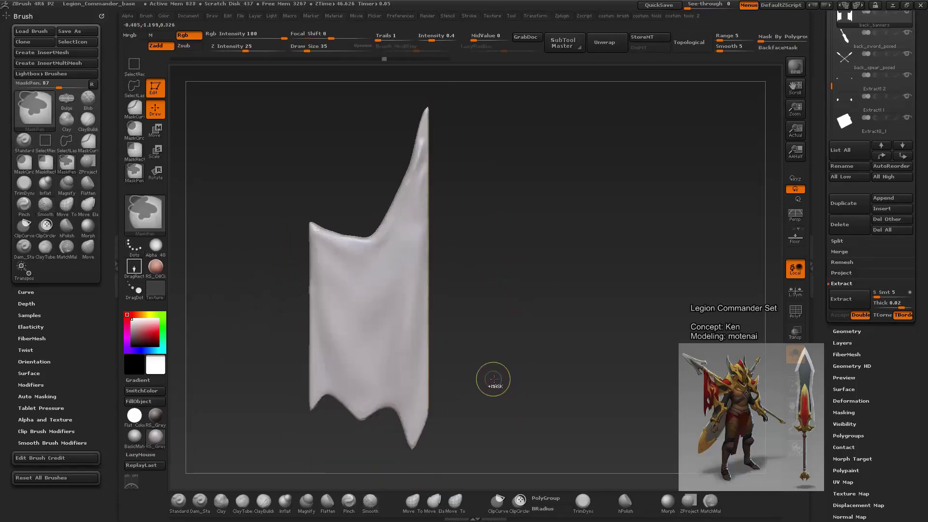
pyautogui.keyDown('shift'); pyautogui.moveTo(369, 235); pyautogui.dragTo(356, 242); pyautogui.keyUp('shift')
# Step: Confirm discarding the later undo steps and pick a smaller Move brush
pyautogui.click(357, 237)
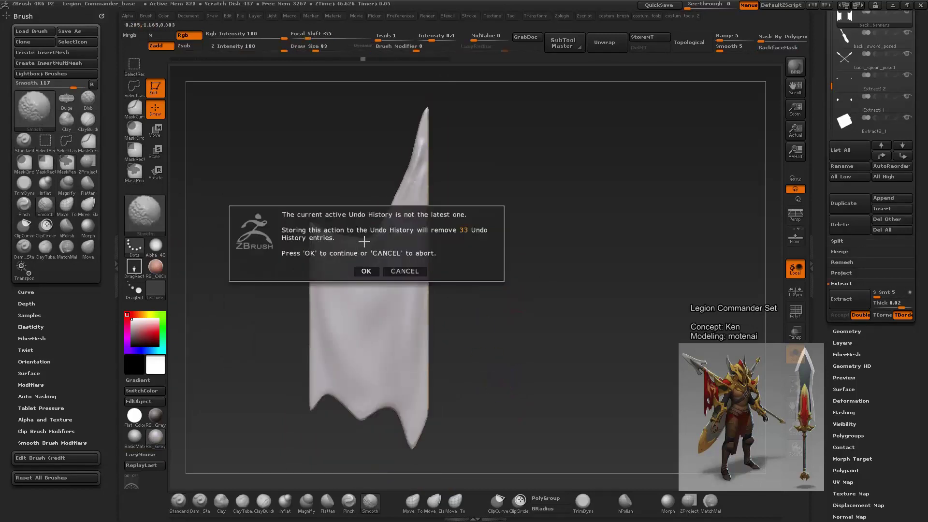
pyautogui.click(362, 269)
pyautogui.press('b')
pyautogui.press('m')
pyautogui.press('v')
pyautogui.press('s')
pyautogui.moveTo(420, 233); pyautogui.dragTo(376, 226)
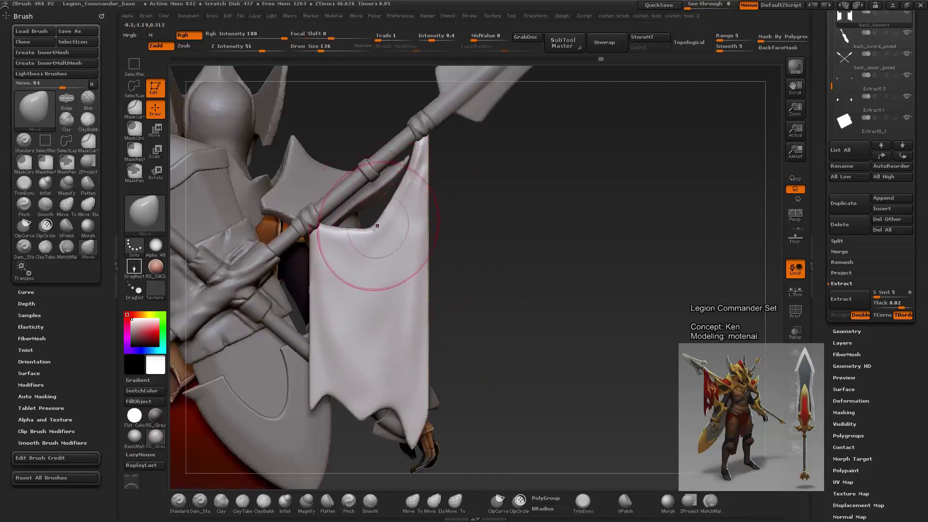
pyautogui.press('[')
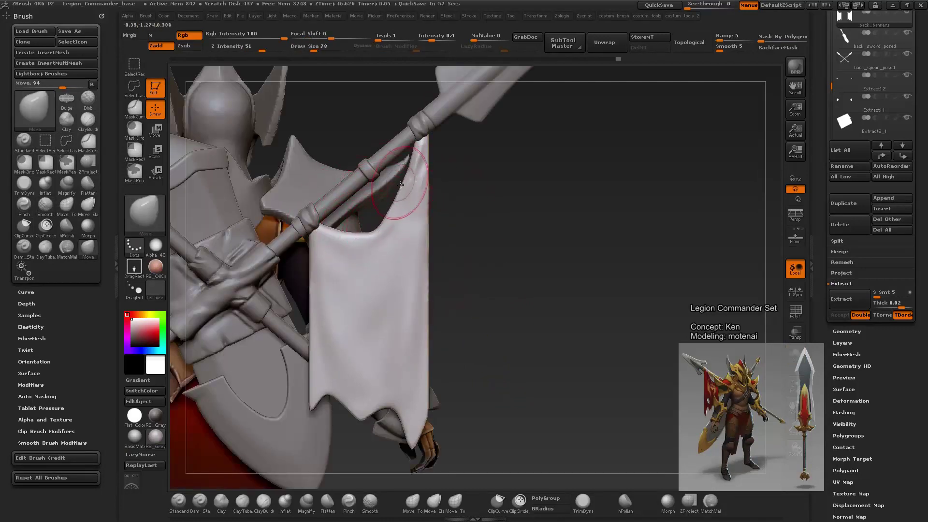
# Step: Pull the banner's top edge into shape and sculpt folds along its upper-right edge
pyautogui.moveTo(400, 184); pyautogui.dragTo(364, 260)
pyautogui.press('space')
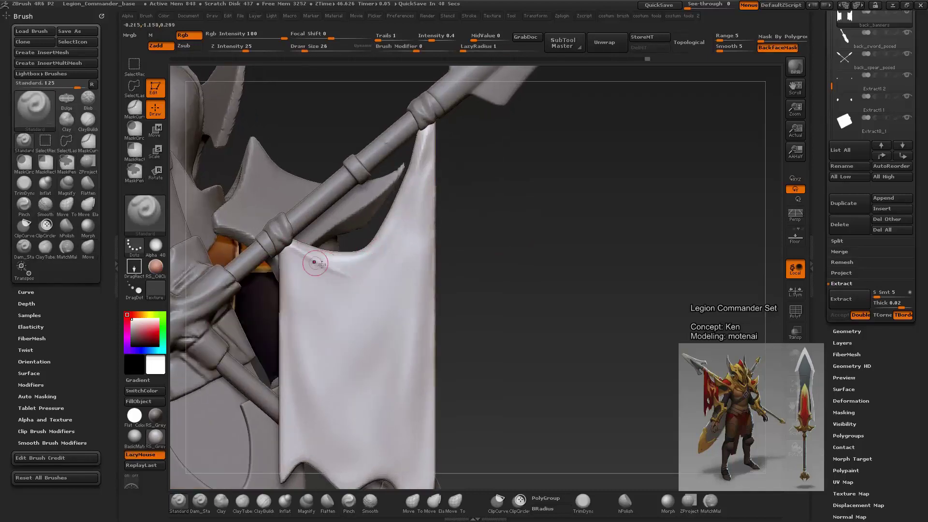
pyautogui.moveTo(388, 243); pyautogui.dragTo(414, 170)
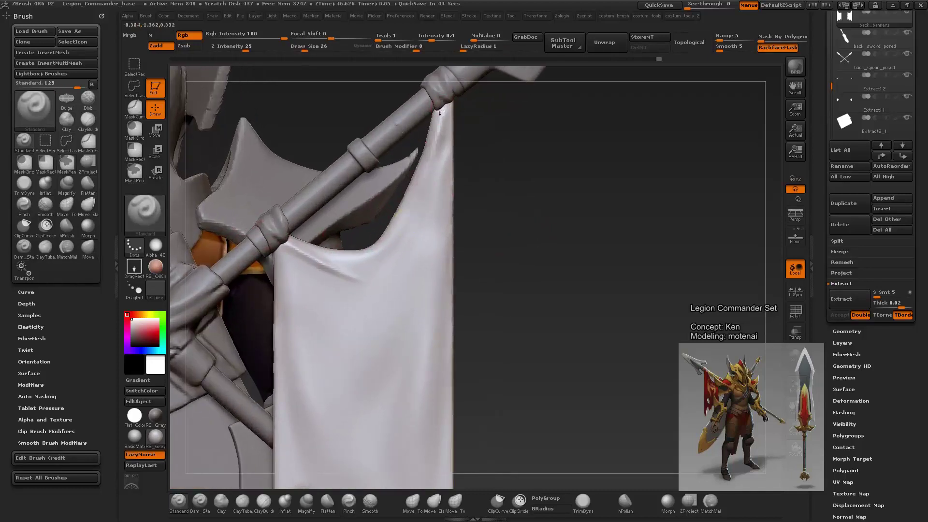
pyautogui.moveTo(370, 265); pyautogui.dragTo(378, 277)
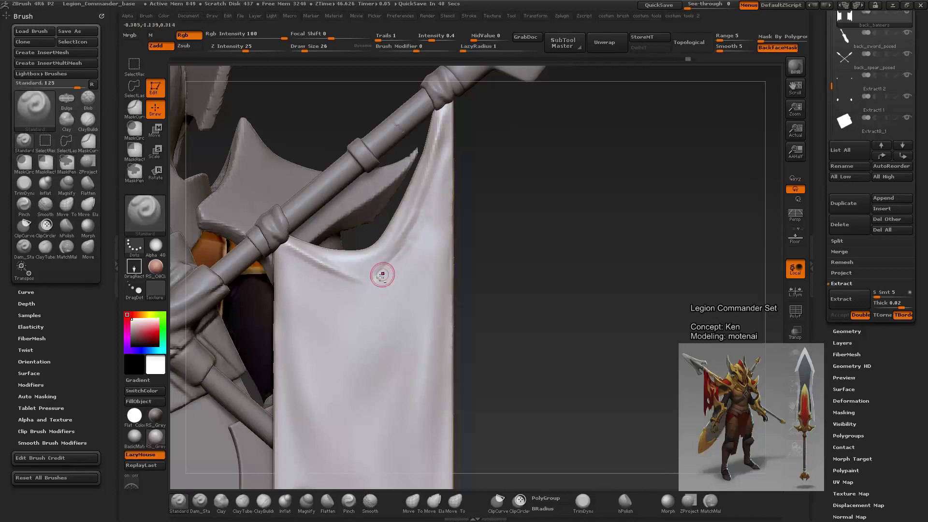
pyautogui.moveTo(422, 222)
pyautogui.mouseDown()
pyautogui.moveTo(425, 196)
pyautogui.moveTo(443, 197)
pyautogui.mouseUp()
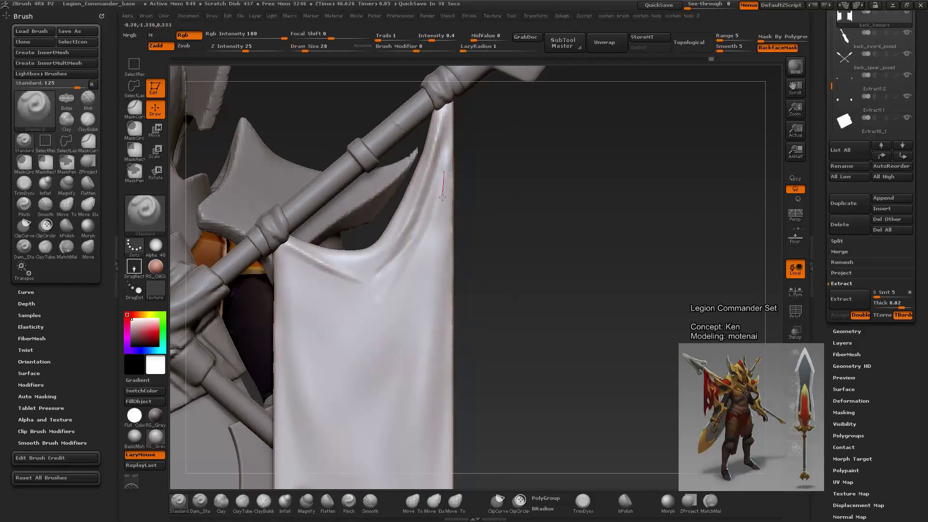
pyautogui.moveTo(435, 136); pyautogui.dragTo(441, 199)
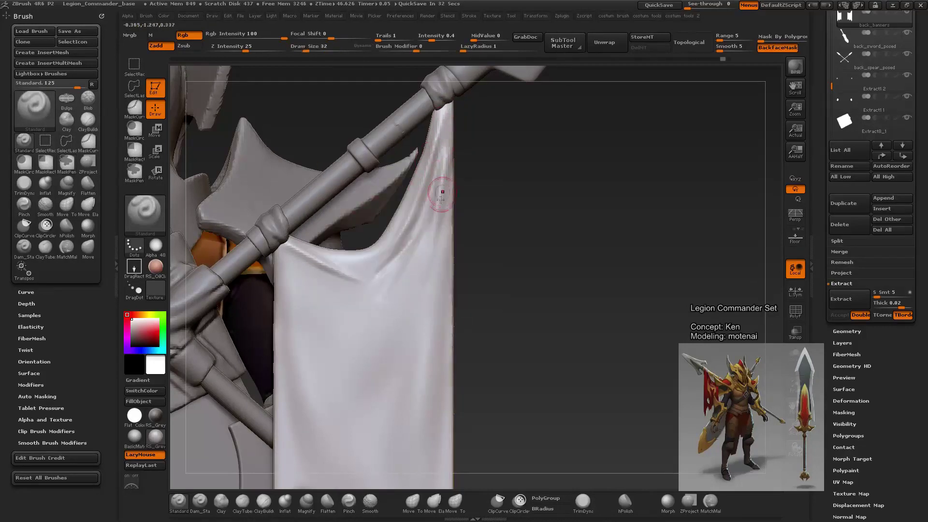
pyautogui.press('shift')
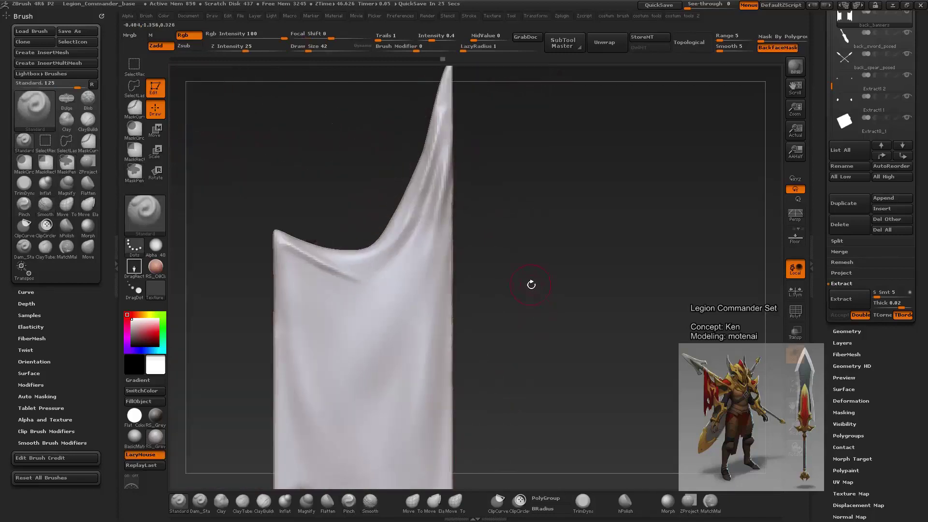
# Step: Sculpt along the banner's right edge near the tip and smooth the middle fold
pyautogui.moveTo(466, 235); pyautogui.dragTo(423, 229)
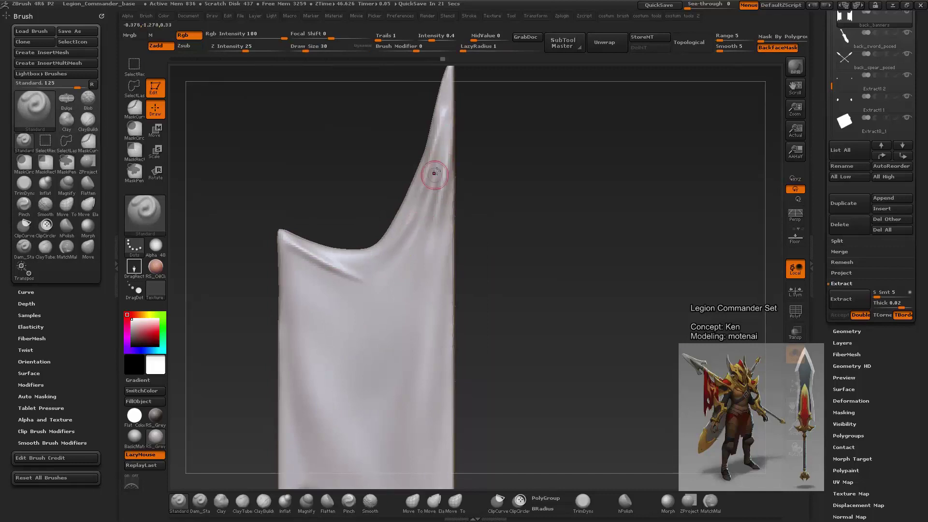
pyautogui.keyDown('alt'); pyautogui.moveTo(439, 146); pyautogui.dragTo(415, 196); pyautogui.keyUp('alt')
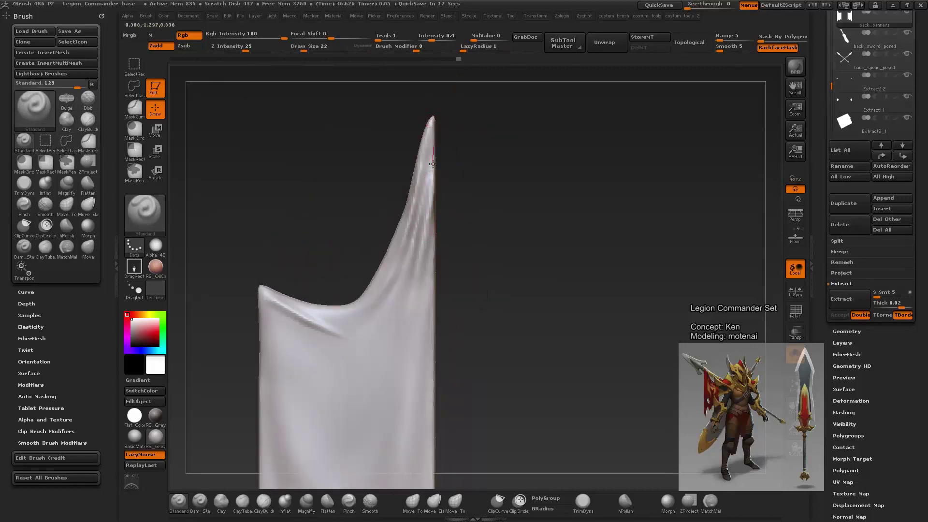
pyautogui.moveTo(395, 305); pyautogui.dragTo(431, 175)
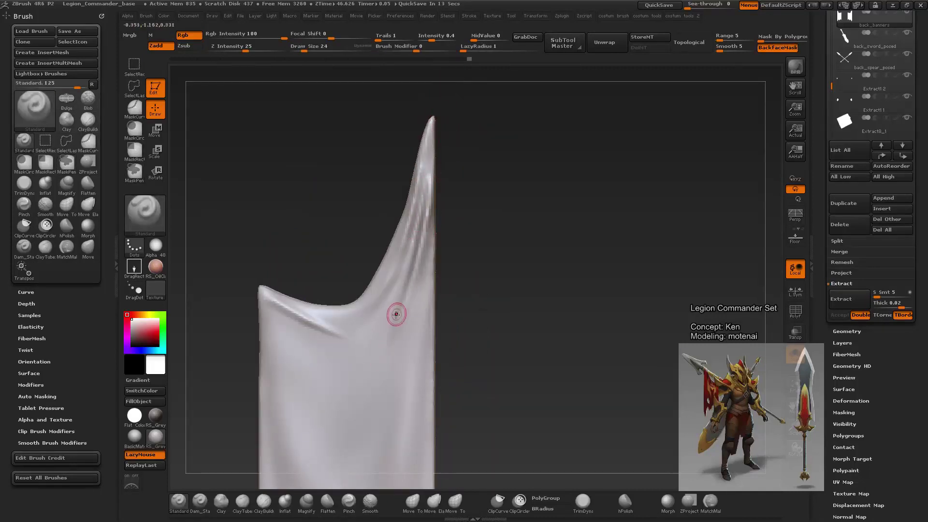
pyautogui.moveTo(466, 338); pyautogui.dragTo(471, 240)
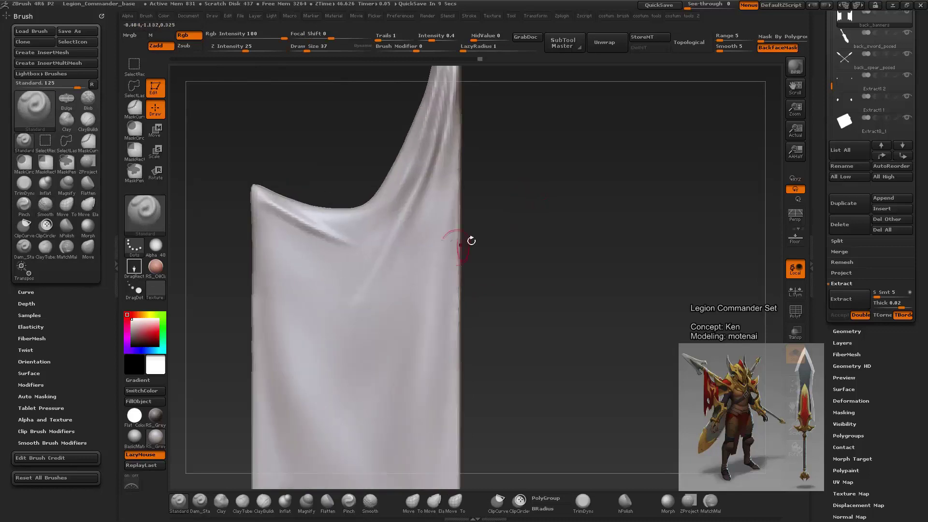
pyautogui.moveTo(339, 234); pyautogui.dragTo(413, 150)
pyautogui.press('[')
pyautogui.press('[')
pyautogui.press('[')
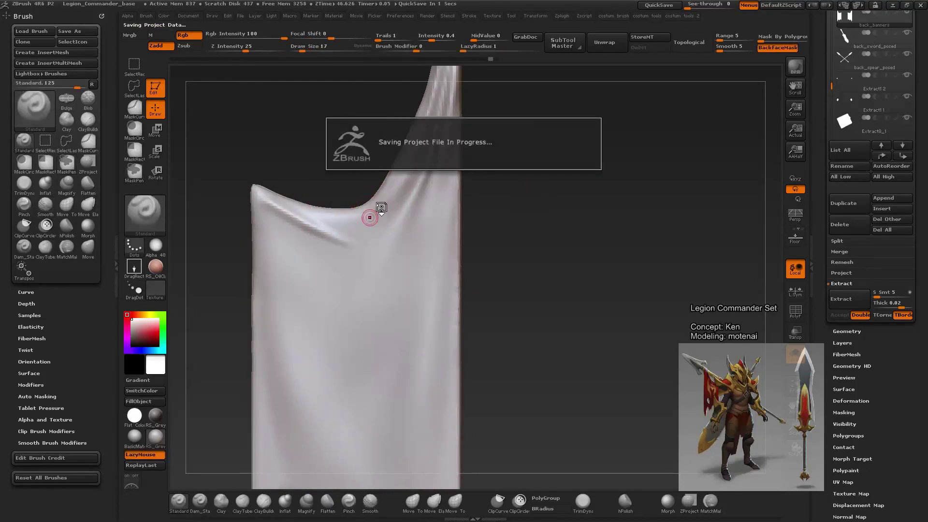
pyautogui.press('space')
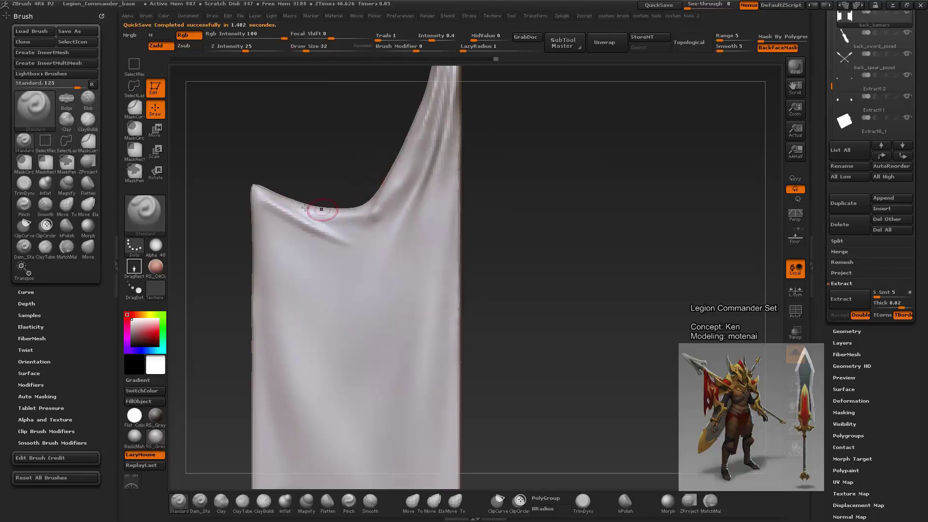
# Step: Sculpt creases down the banner and along the upper strap, softening them into folds
pyautogui.moveTo(442, 219)
pyautogui.mouseDown()
pyautogui.moveTo(368, 194)
pyautogui.moveTo(399, 230)
pyautogui.mouseUp()
pyautogui.moveTo(343, 239); pyautogui.dragTo(363, 251)
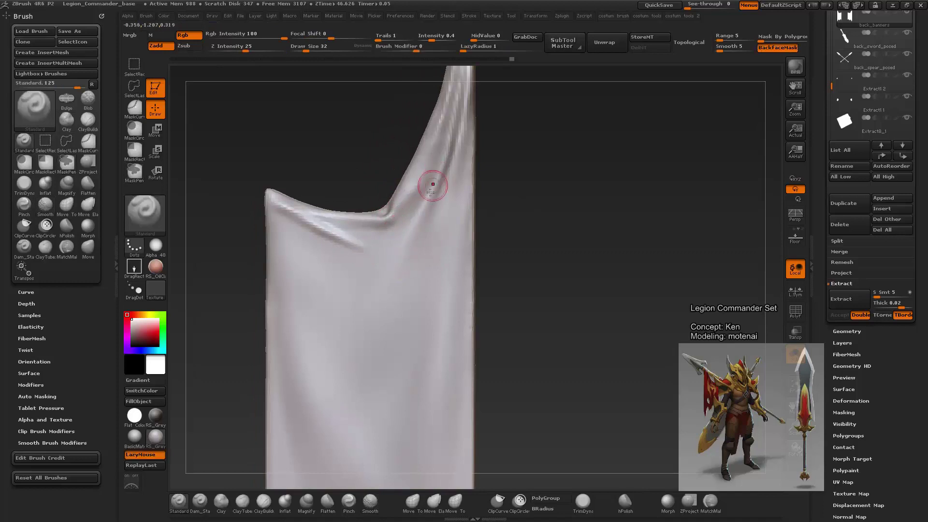
pyautogui.moveTo(306, 263)
pyautogui.mouseDown()
pyautogui.moveTo(393, 255)
pyautogui.moveTo(350, 268)
pyautogui.mouseUp()
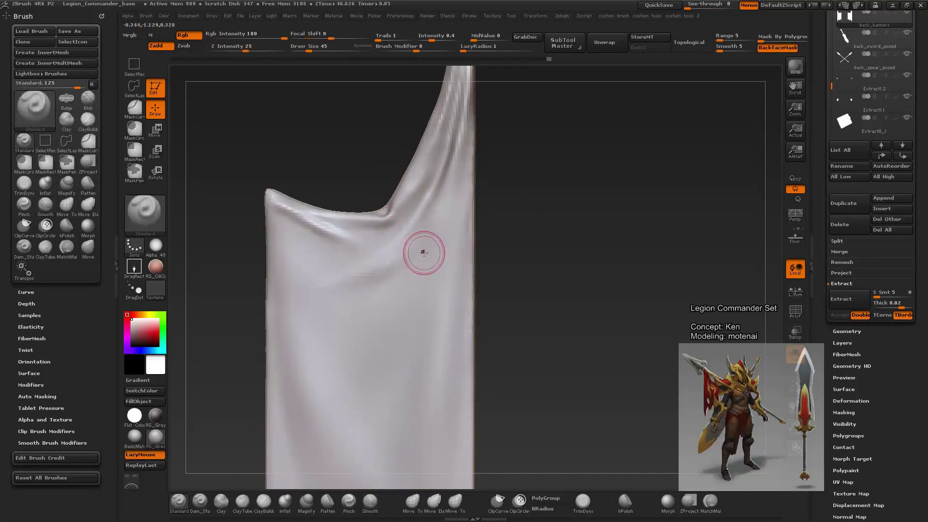
pyautogui.moveTo(563, 245); pyautogui.dragTo(466, 253)
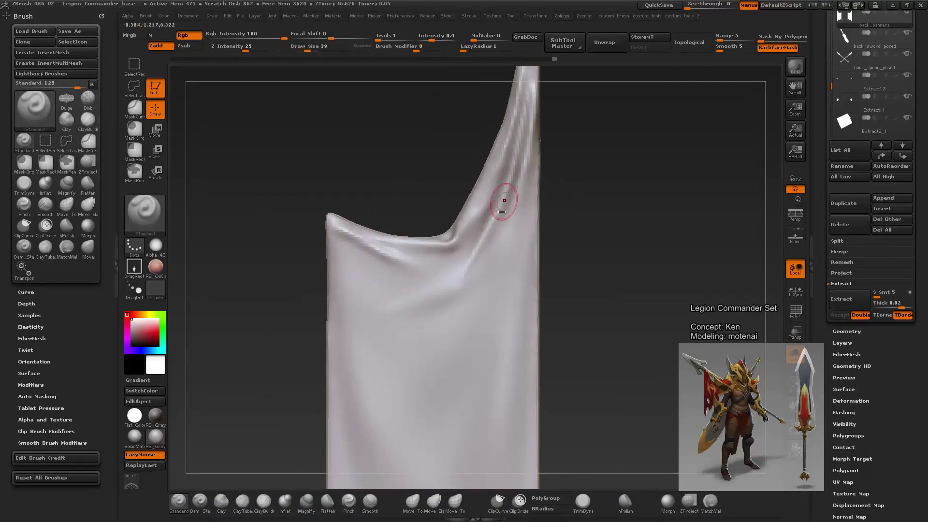
pyautogui.moveTo(513, 171); pyautogui.dragTo(503, 222)
pyautogui.moveTo(604, 218)
pyautogui.mouseDown()
pyautogui.moveTo(643, 211)
pyautogui.moveTo(485, 276)
pyautogui.mouseUp()
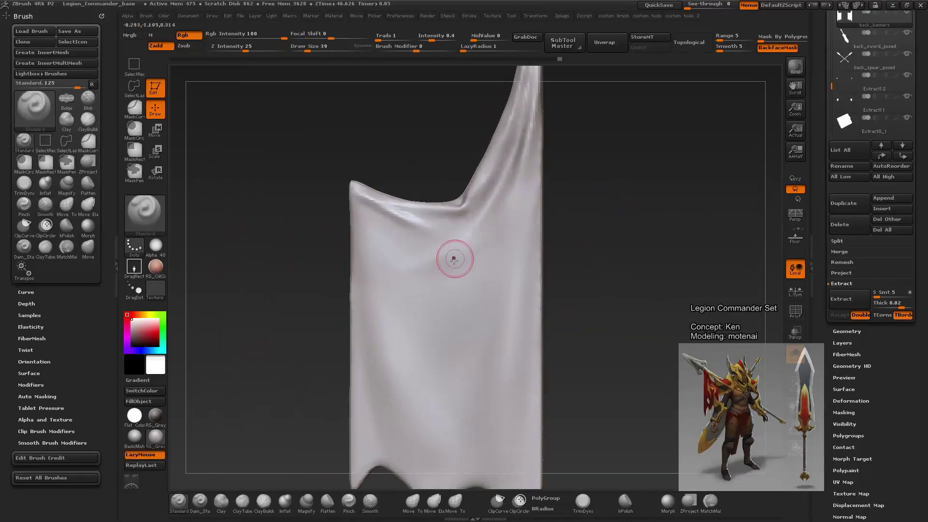
# Step: Sculpt diagonal folds down the banner from its top-left corner toward the lower right
pyautogui.press('shift')
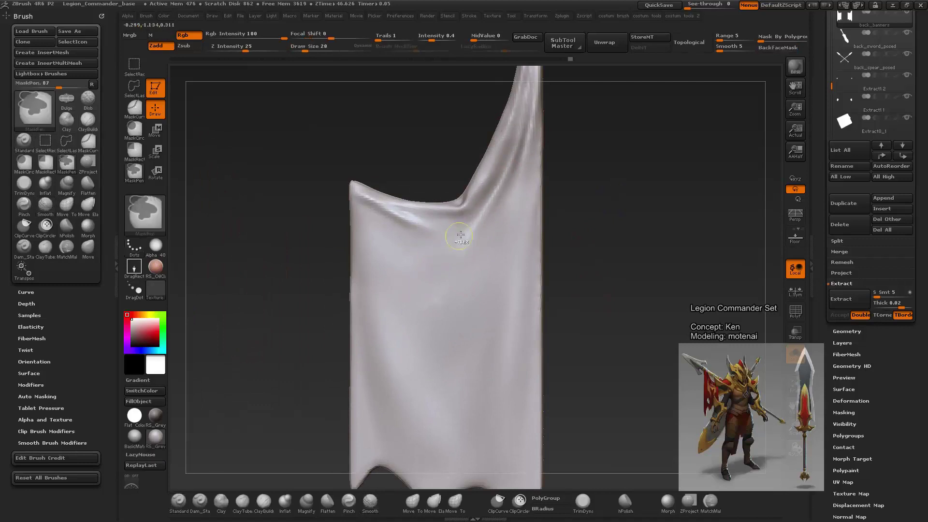
pyautogui.press('space')
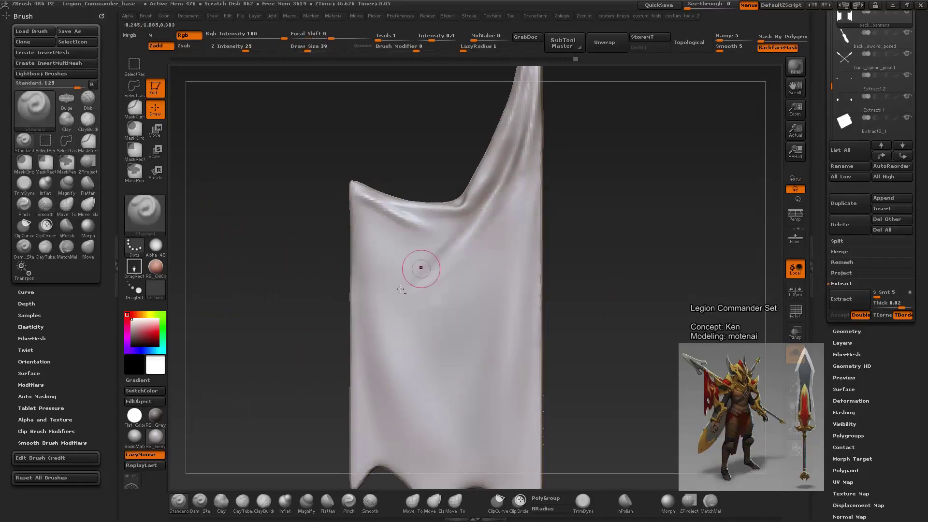
pyautogui.press('shift')
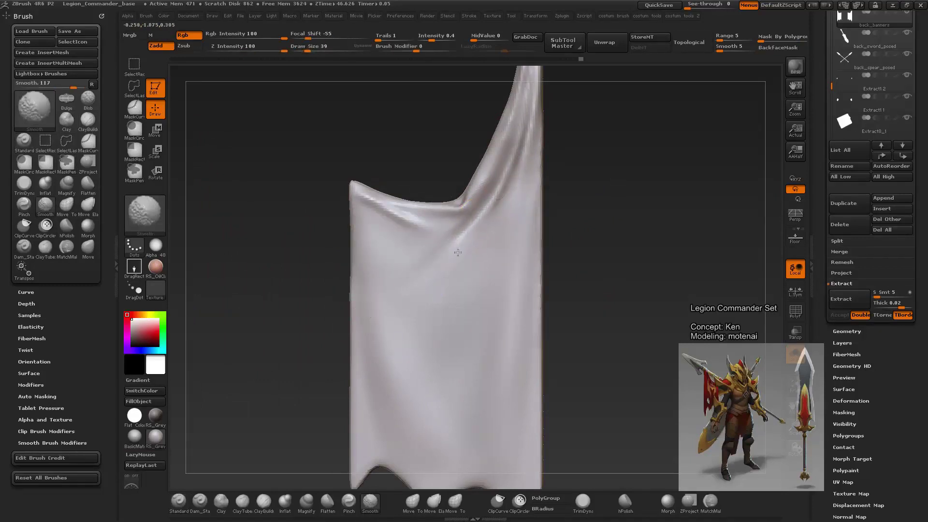
pyautogui.moveTo(607, 259)
pyautogui.mouseDown()
pyautogui.moveTo(482, 242)
pyautogui.moveTo(404, 209)
pyautogui.mouseUp()
pyautogui.press('ctrl')
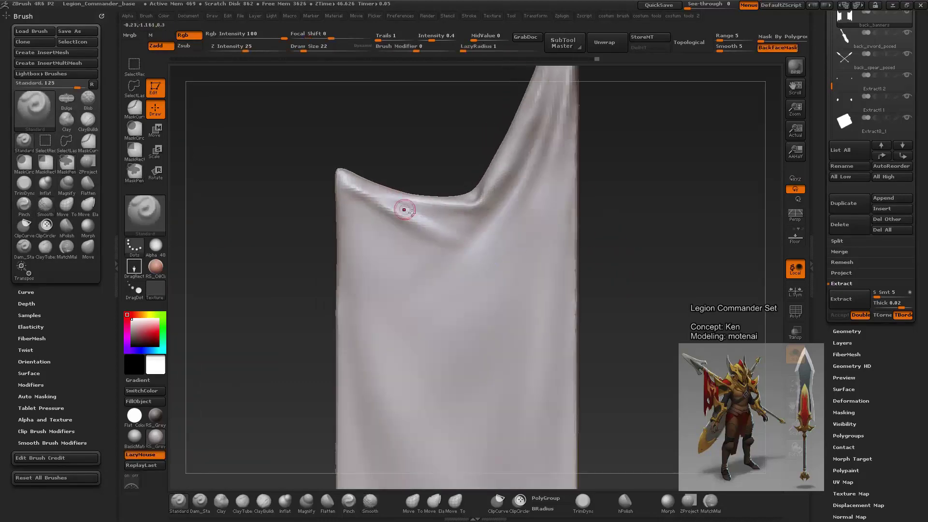
pyautogui.moveTo(386, 270); pyautogui.dragTo(444, 345)
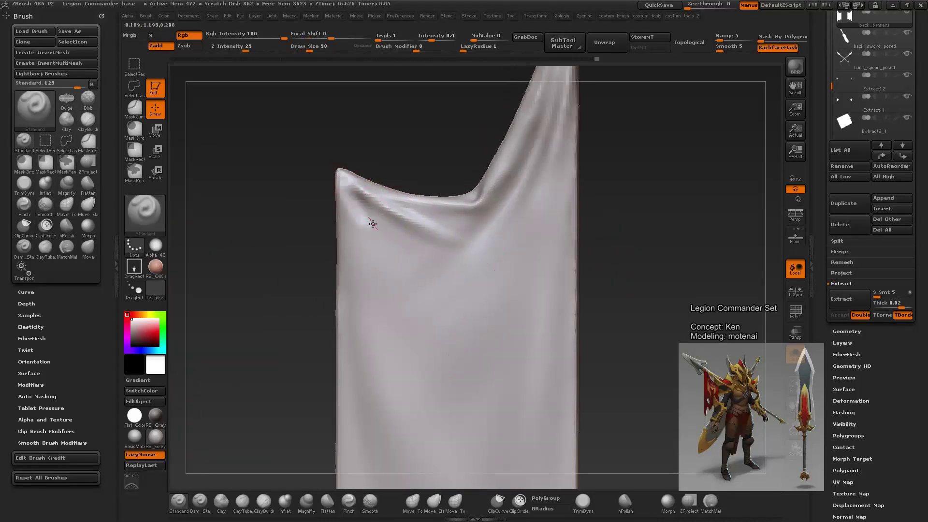
pyautogui.moveTo(358, 193); pyautogui.dragTo(445, 321)
pyautogui.moveTo(372, 205)
pyautogui.mouseDown()
pyautogui.moveTo(475, 326)
pyautogui.moveTo(360, 205)
pyautogui.moveTo(420, 311)
pyautogui.mouseUp()
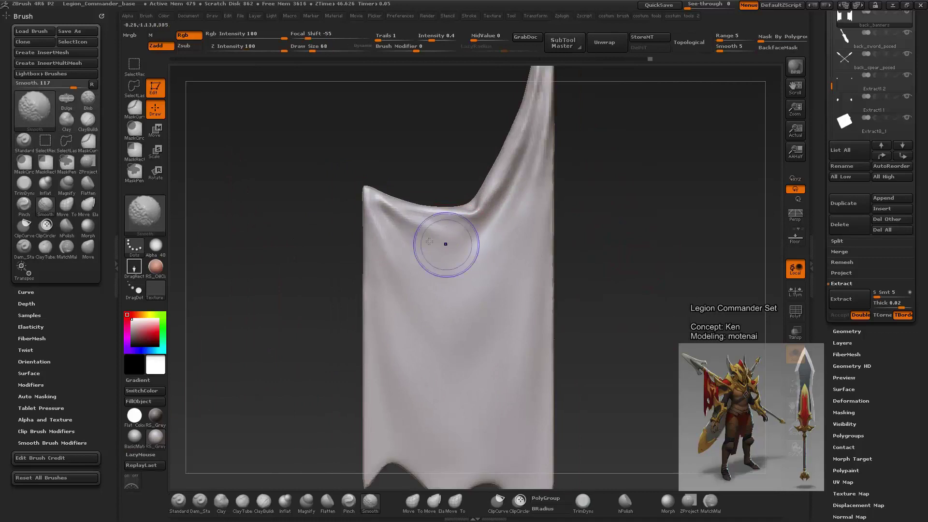
# Step: Smooth the new folds near the top and the top-left corner
pyautogui.press('space')
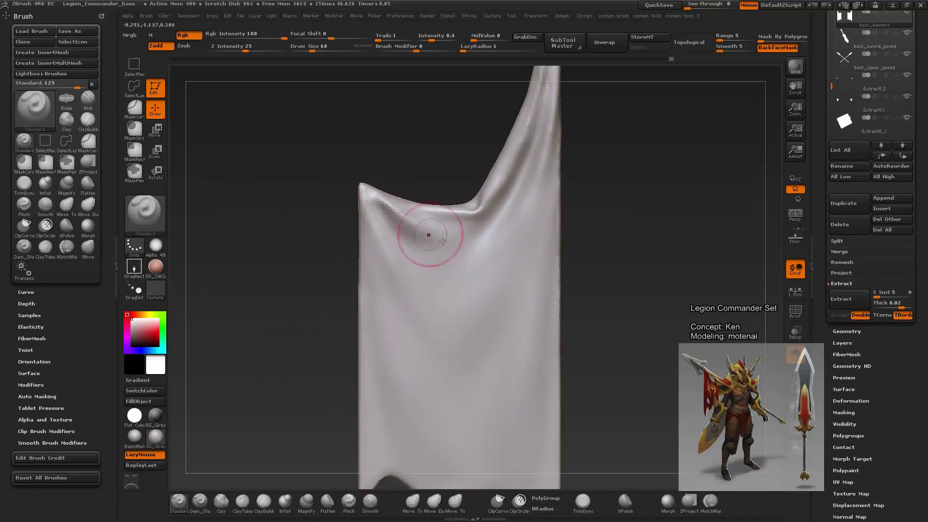
pyautogui.keyDown('shift'); pyautogui.moveTo(425, 238); pyautogui.dragTo(451, 247); pyautogui.keyUp('shift')
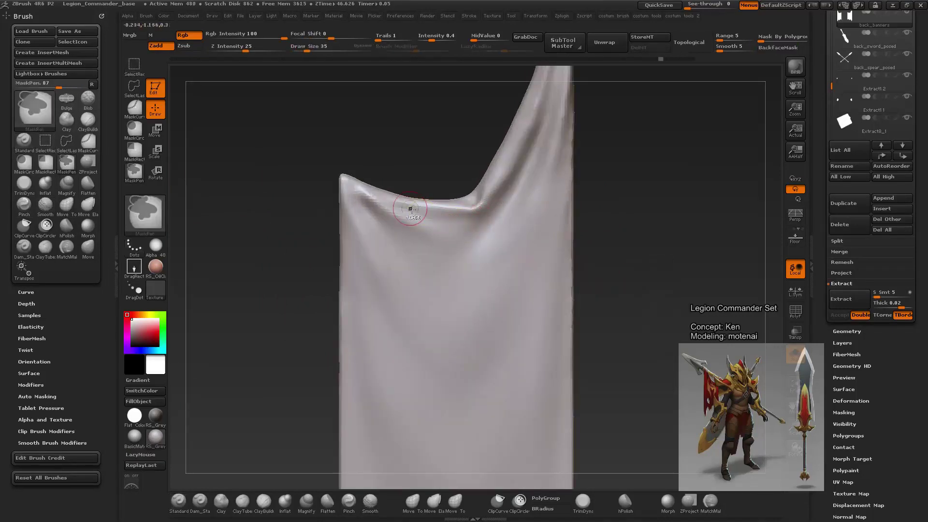
pyautogui.keyDown('shift'); pyautogui.moveTo(522, 229); pyautogui.dragTo(435, 222); pyautogui.keyUp('shift')
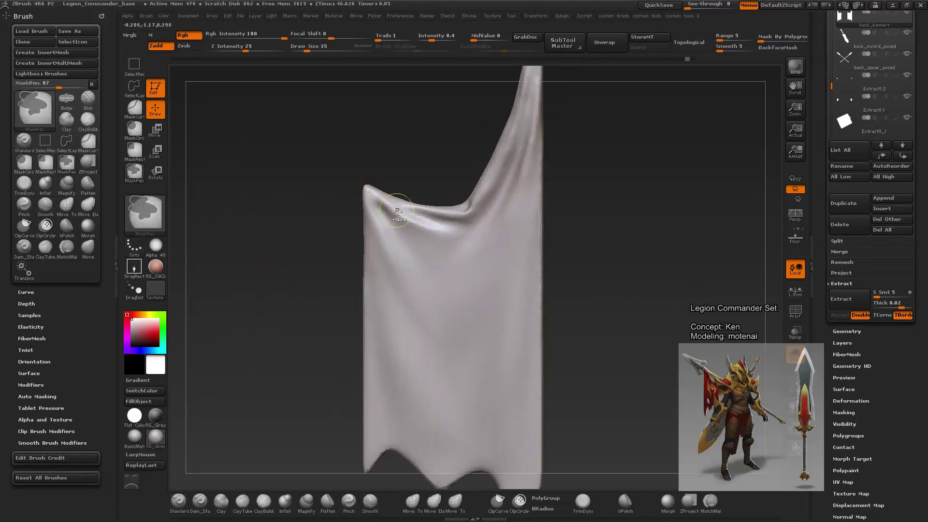
pyautogui.moveTo(392, 213)
pyautogui.keyDown('shift'); pyautogui.mouseDown()
pyautogui.moveTo(433, 243)
pyautogui.moveTo(425, 241)
pyautogui.mouseUp(); pyautogui.keyUp('shift')
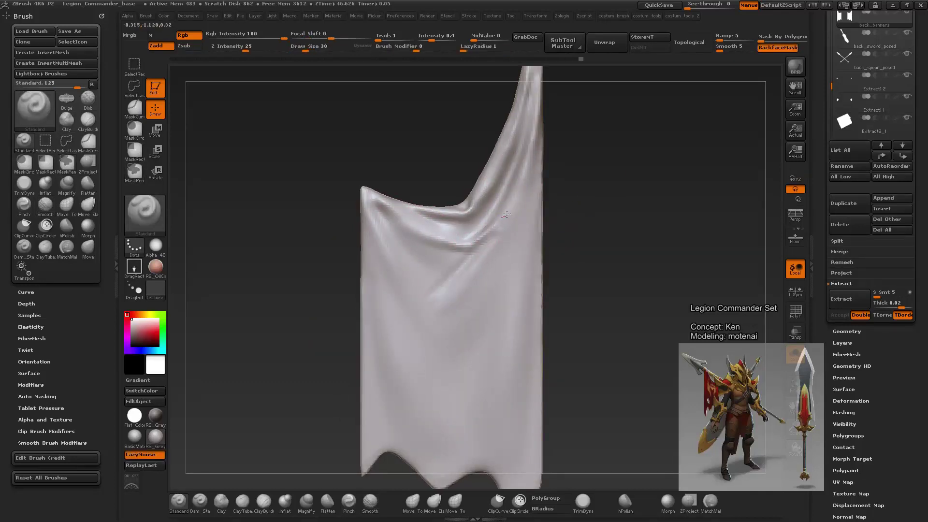
pyautogui.keyDown('shift'); pyautogui.moveTo(485, 257); pyautogui.dragTo(448, 304); pyautogui.keyUp('shift')
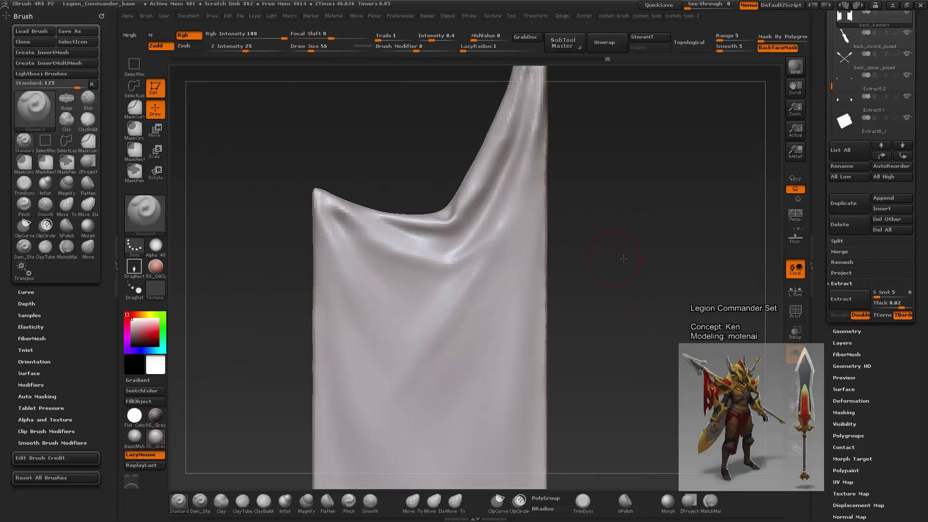
# Step: Reshape the banner's upper edge and right edge with a smaller brush
pyautogui.press('space')
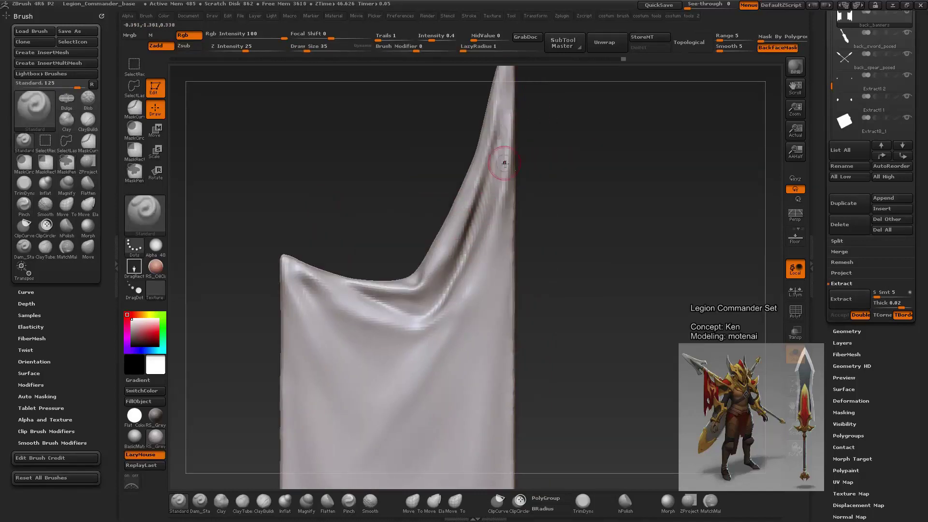
pyautogui.moveTo(470, 271); pyautogui.dragTo(500, 156)
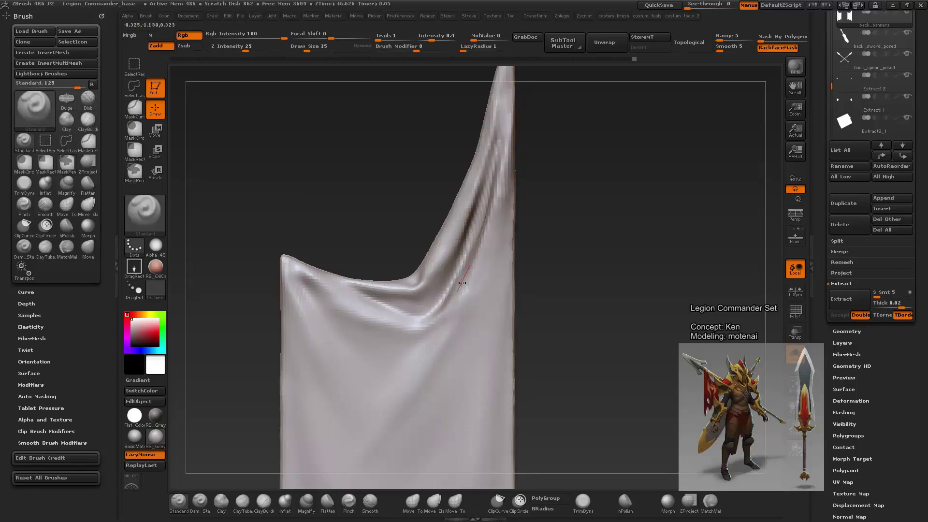
pyautogui.keyDown('shift'); pyautogui.moveTo(503, 119); pyautogui.dragTo(496, 166); pyautogui.keyUp('shift')
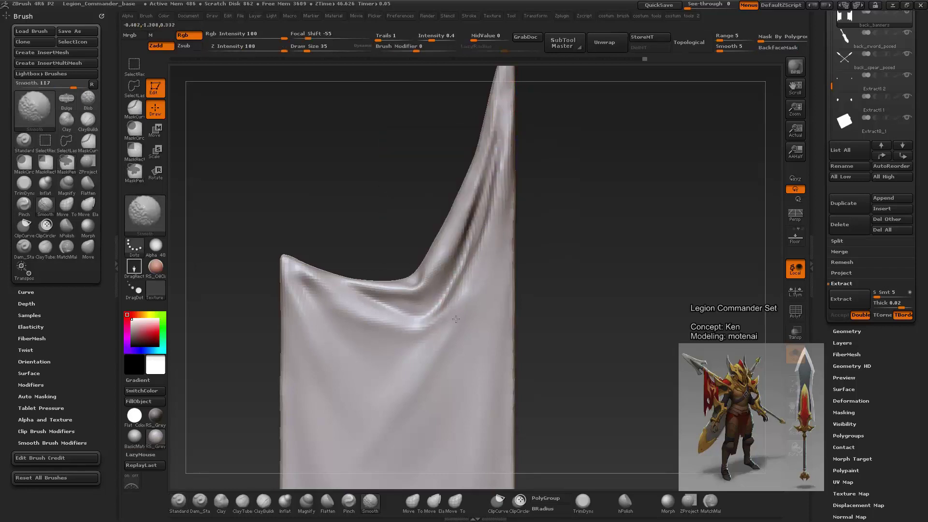
pyautogui.moveTo(481, 338); pyautogui.dragTo(506, 197)
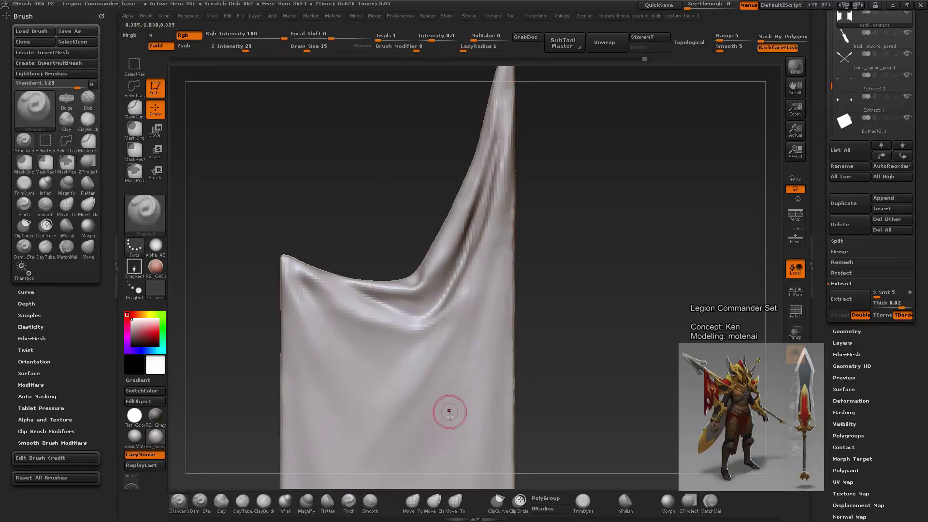
pyautogui.moveTo(488, 289); pyautogui.dragTo(499, 301)
# Step: Smooth the folds around the banner's centre with a larger brush
pyautogui.press('space')
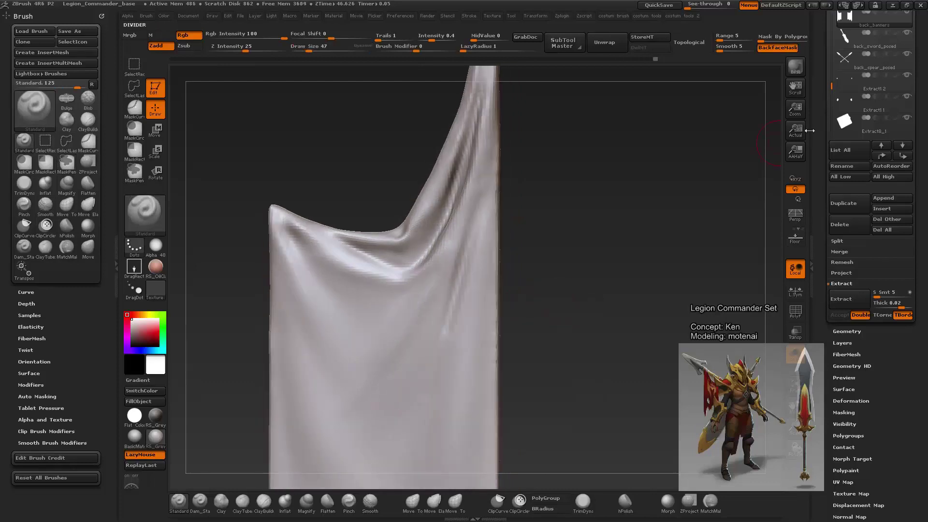
pyautogui.press('shift')
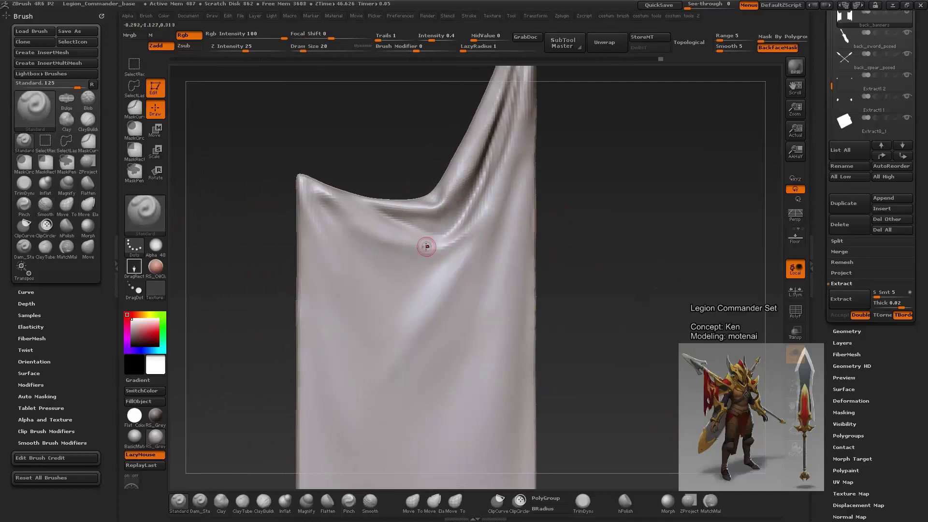
pyautogui.press('shift')
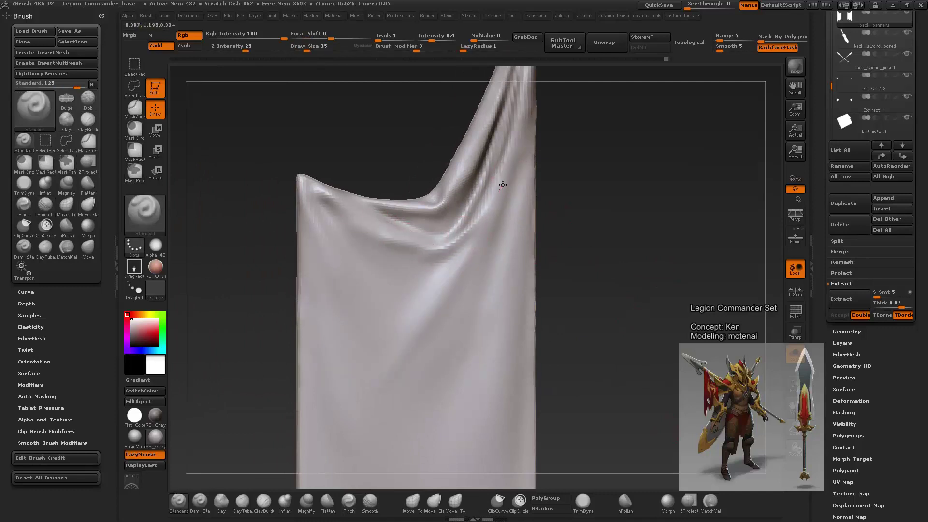
pyautogui.press('shift')
pyautogui.press('shift')
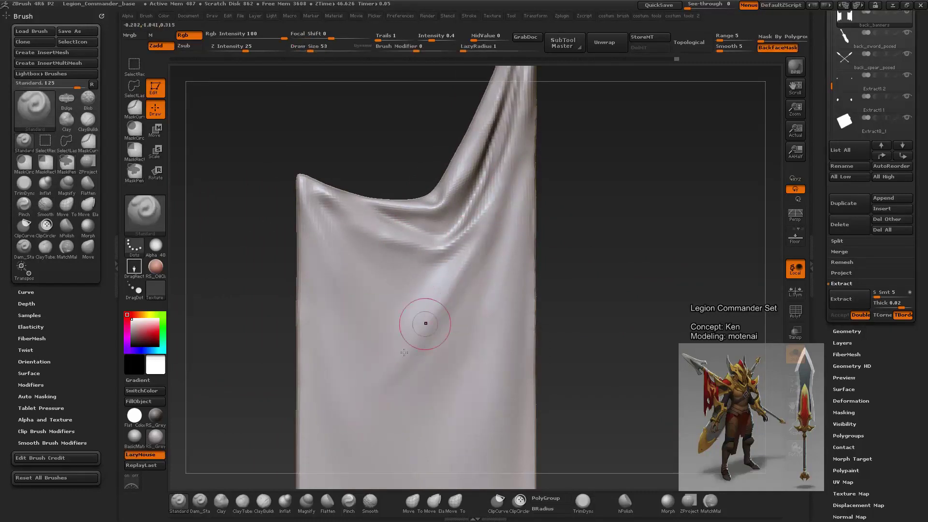
pyautogui.keyDown('shift'); pyautogui.moveTo(404, 352); pyautogui.dragTo(377, 317); pyautogui.keyUp('shift')
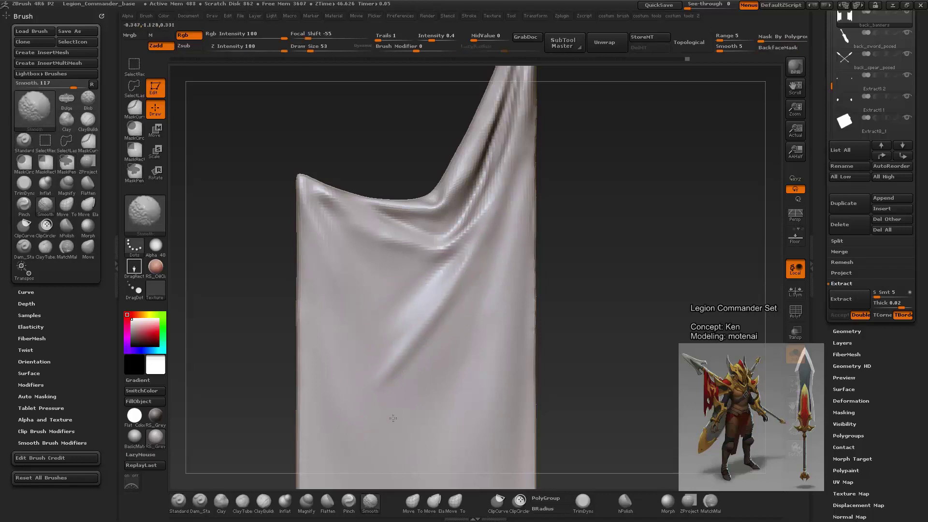
pyautogui.moveTo(580, 338)
pyautogui.keyDown('alt'); pyautogui.mouseDown()
pyautogui.moveTo(557, 234)
pyautogui.moveTo(530, 193)
pyautogui.moveTo(549, 323)
pyautogui.mouseUp(); pyautogui.keyUp('alt')
pyautogui.press('f')
# Step: Refine and smooth the remaining folds, checking them from narrower angles
pyautogui.press('space')
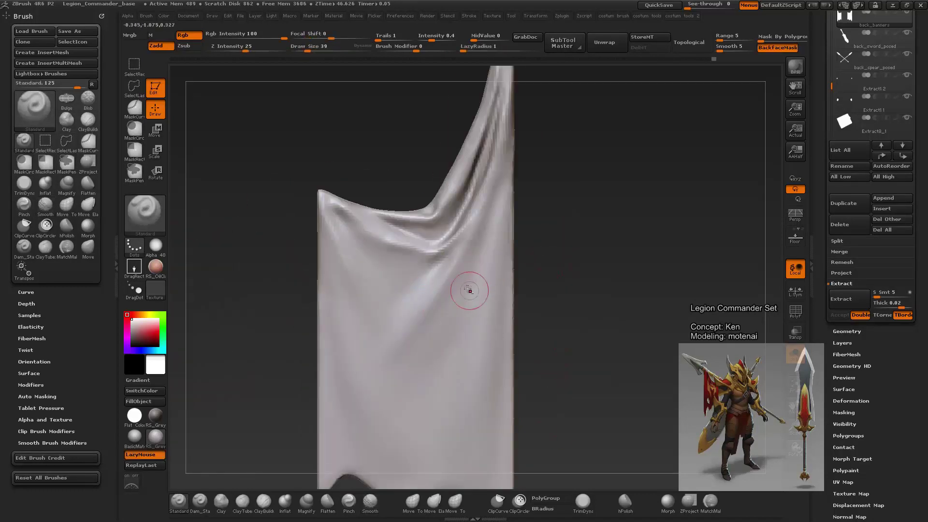
pyautogui.keyDown('shift'); pyautogui.moveTo(470, 303); pyautogui.dragTo(486, 241); pyautogui.keyUp('shift')
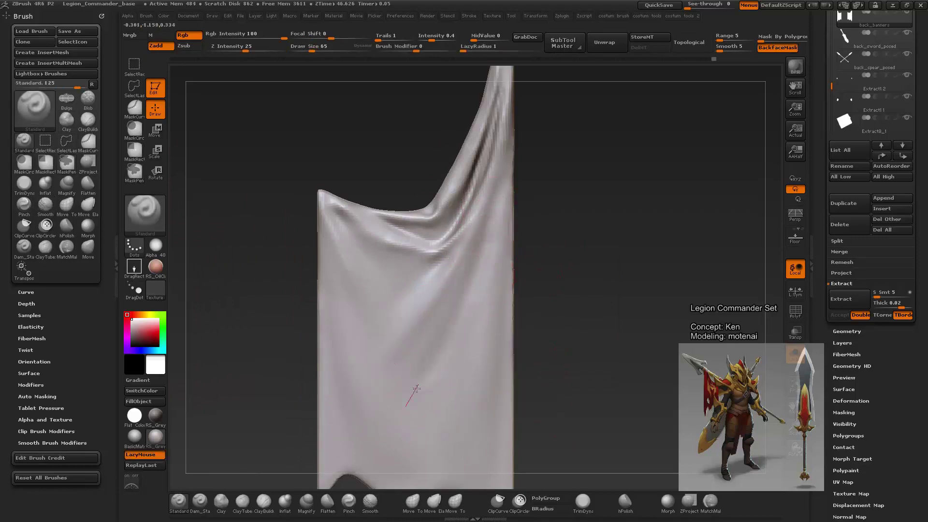
pyautogui.press('shift')
pyautogui.moveTo(517, 278); pyautogui.dragTo(526, 273)
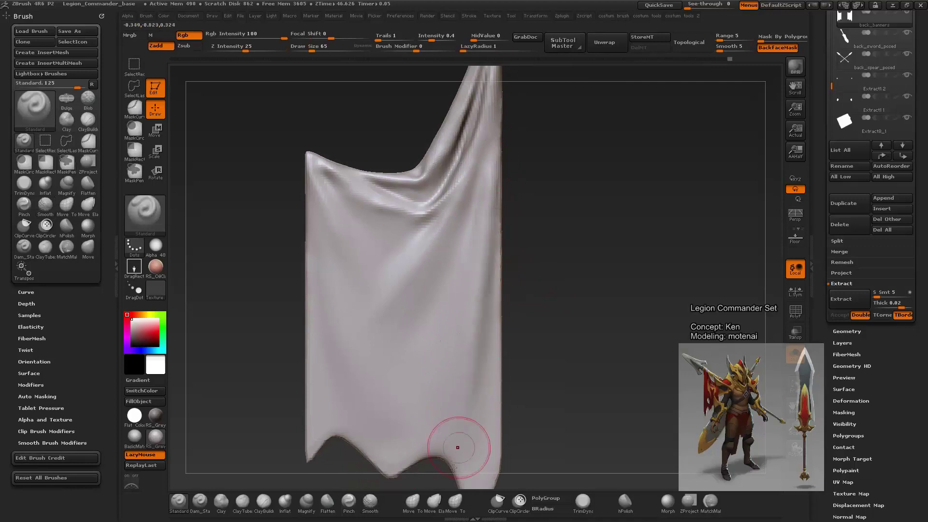
pyautogui.press('shift')
pyautogui.moveTo(582, 306); pyautogui.dragTo(582, 357)
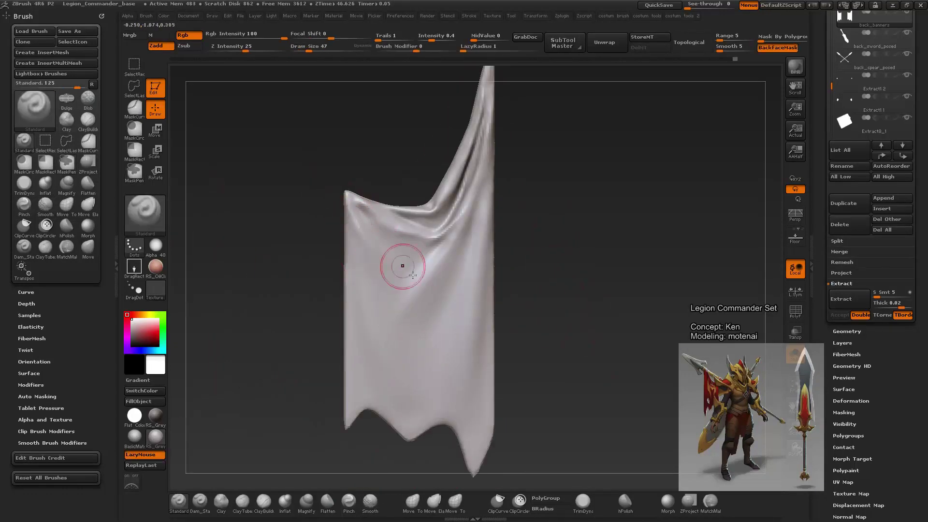
pyautogui.press('shift')
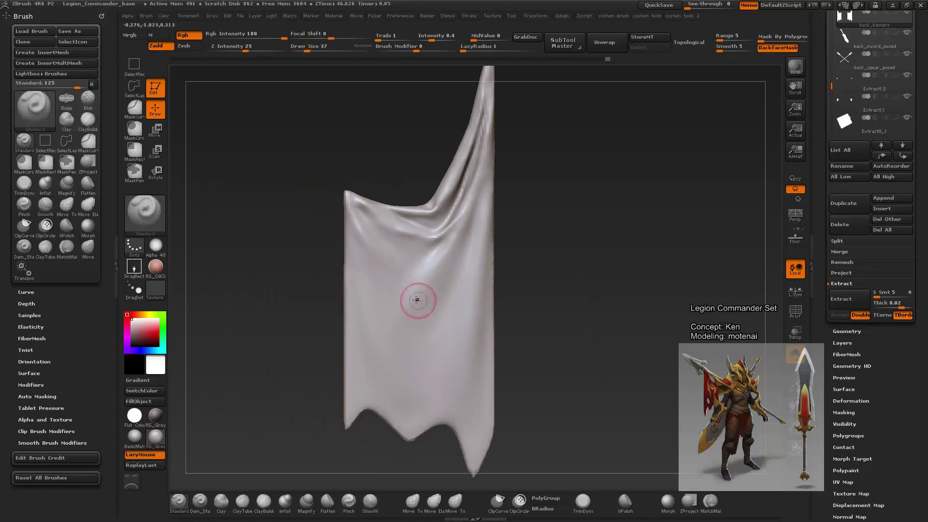
pyautogui.press('shift')
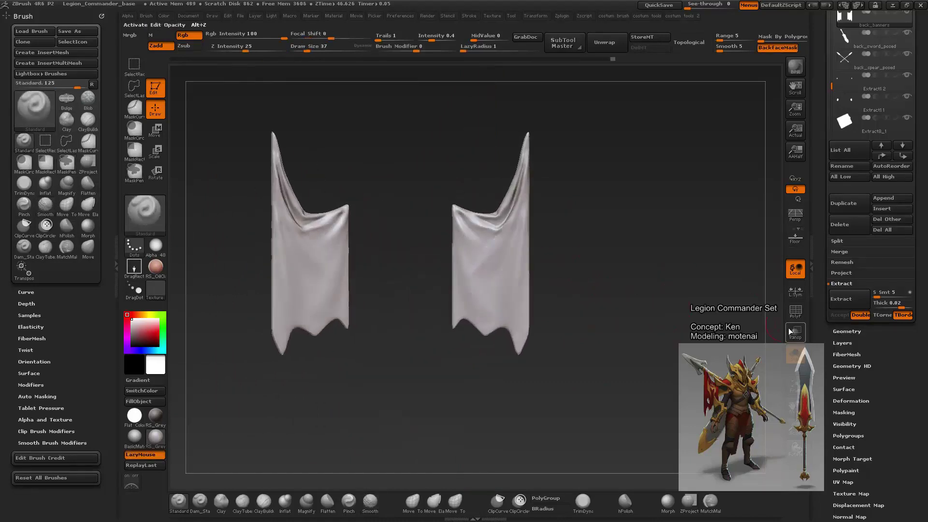
# Step: Unsolo the banners, zoom in on the right banner and resize the smoothing brush
pyautogui.keyDown('ctrl'); pyautogui.keyDown('alt'); pyautogui.click(792, 333); pyautogui.keyUp('alt'); pyautogui.keyUp('ctrl')
pyautogui.hotkey('alt', 'z')
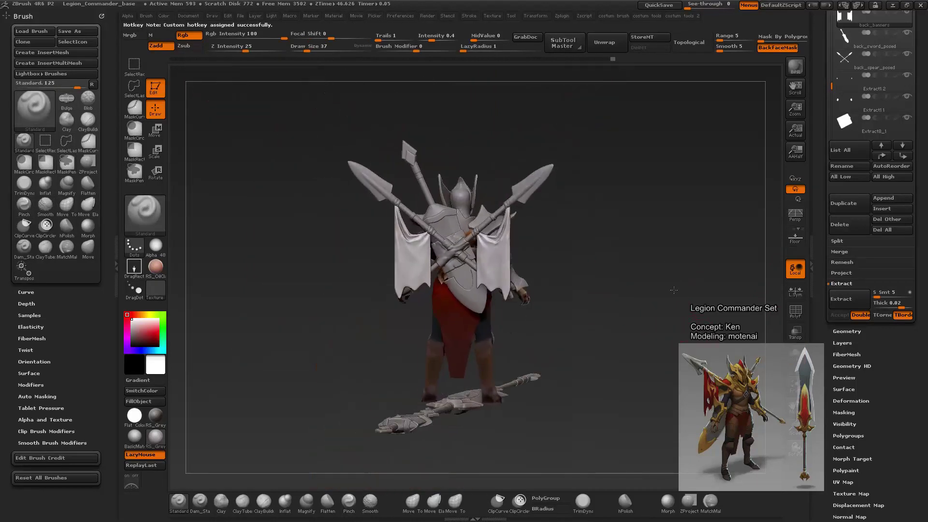
pyautogui.moveTo(673, 290); pyautogui.dragTo(515, 238)
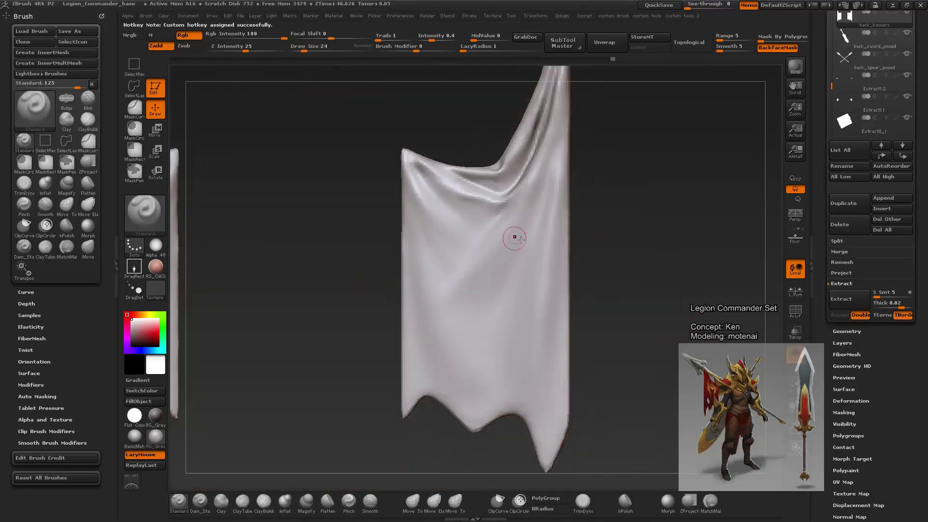
pyautogui.press('space')
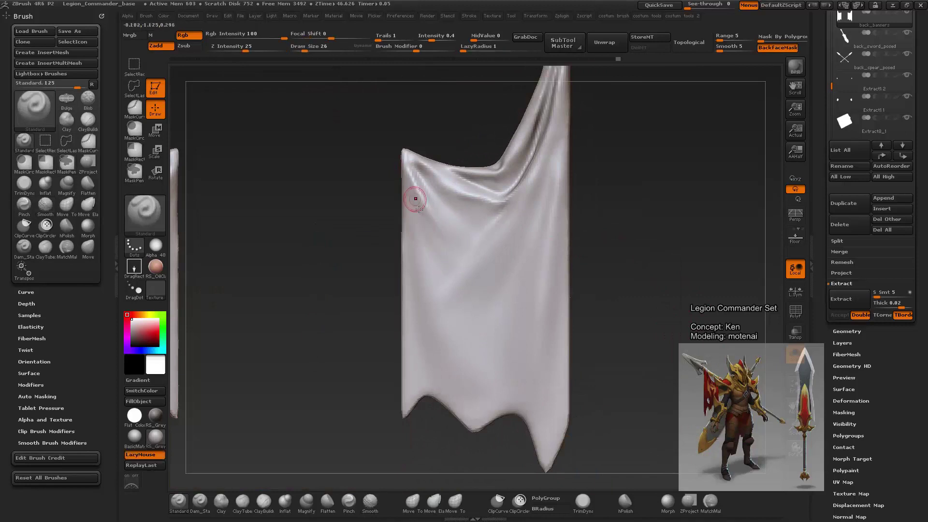
pyautogui.press('shift')
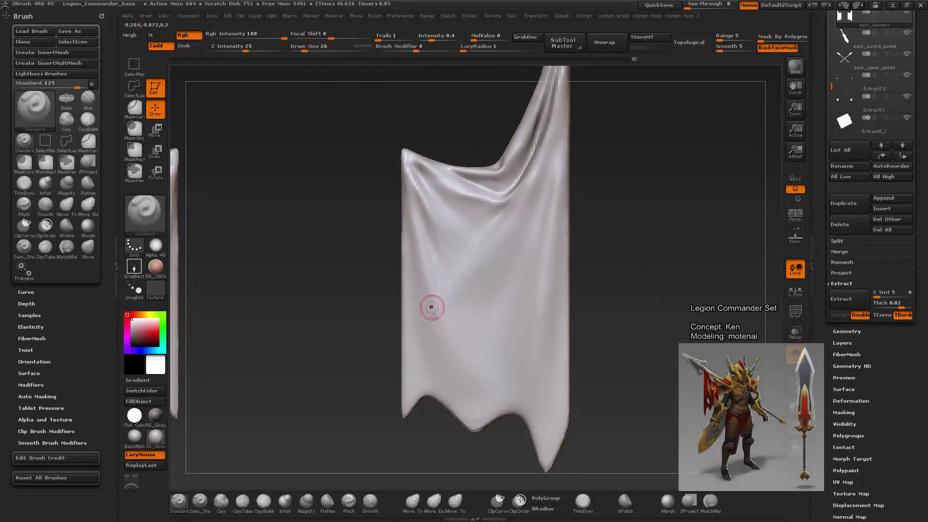
pyautogui.press('[')
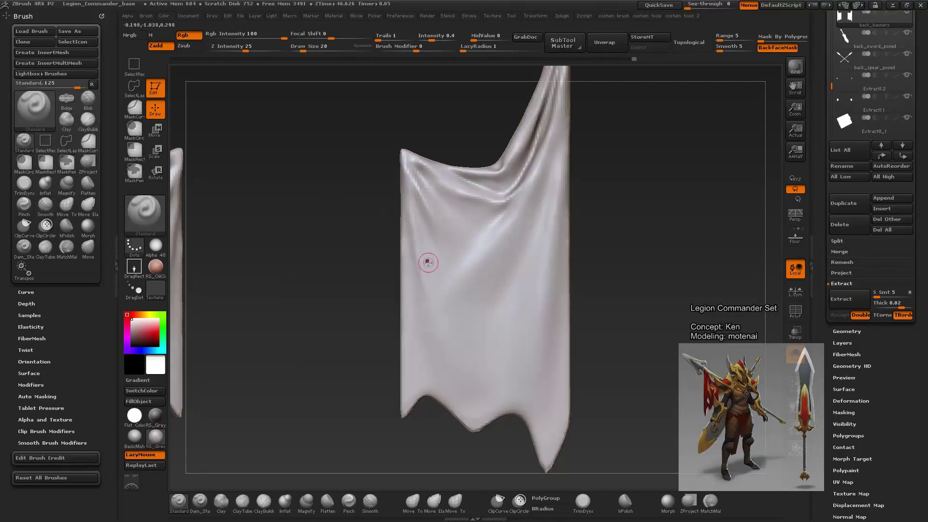
pyautogui.press(']')
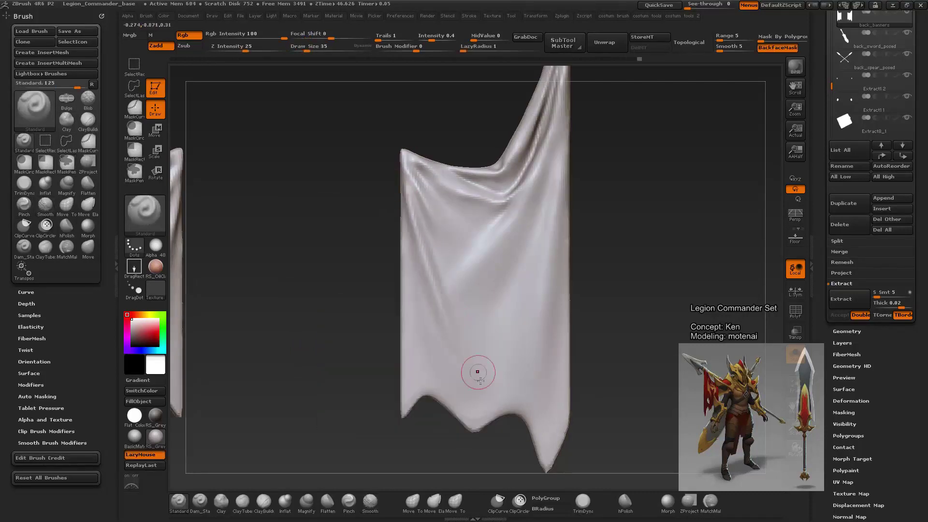
# Step: Smooth the wrinkles across the banner's middle, lower middle and upper left
pyautogui.keyDown('shift'); pyautogui.moveTo(441, 271); pyautogui.dragTo(483, 269); pyautogui.keyUp('shift')
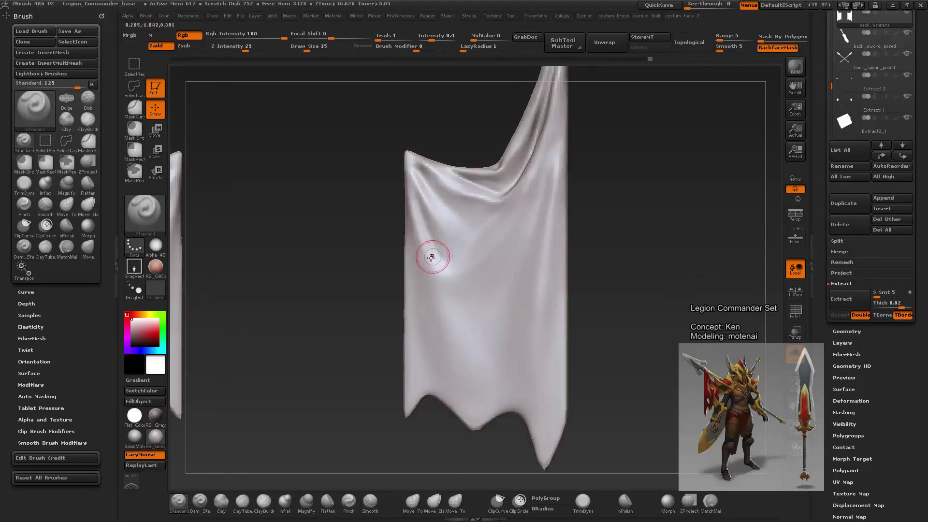
pyautogui.keyDown('shift'); pyautogui.moveTo(477, 335); pyautogui.dragTo(456, 294); pyautogui.keyUp('shift')
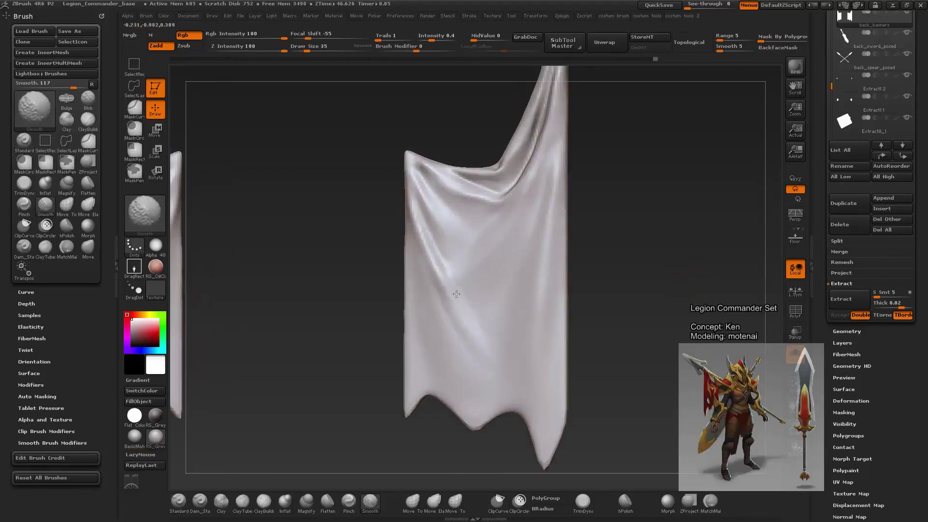
pyautogui.moveTo(418, 227)
pyautogui.keyDown('shift'); pyautogui.mouseDown()
pyautogui.moveTo(475, 303)
pyautogui.moveTo(457, 309)
pyautogui.mouseUp(); pyautogui.keyUp('shift')
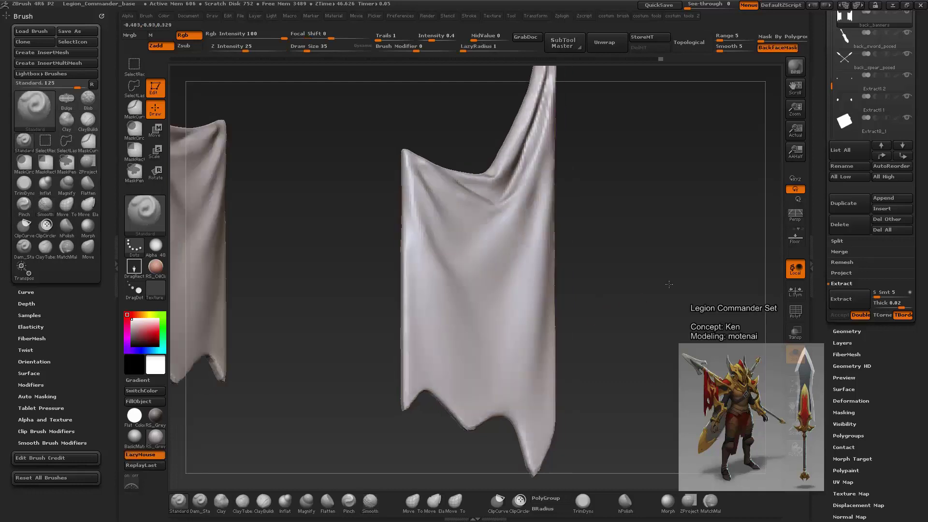
pyautogui.press('space')
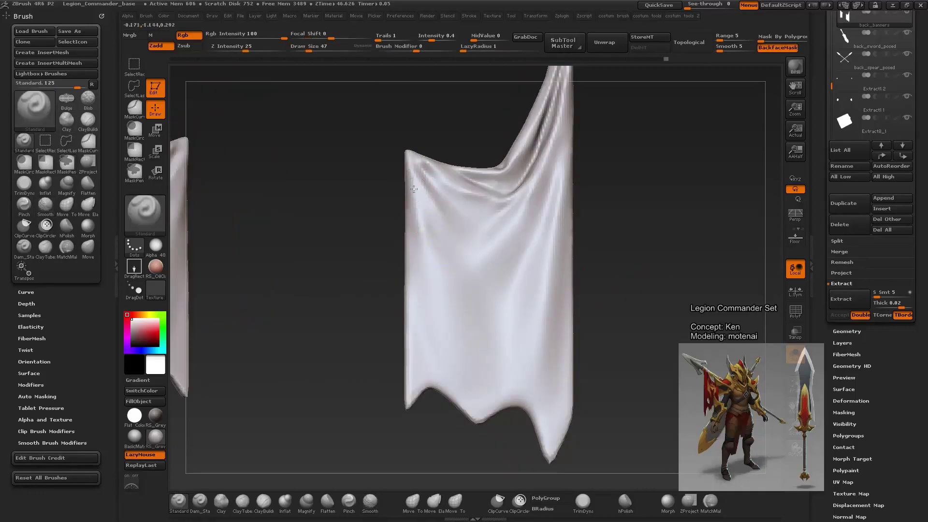
pyautogui.keyDown('shift'); pyautogui.moveTo(425, 212); pyautogui.dragTo(469, 268); pyautogui.keyUp('shift')
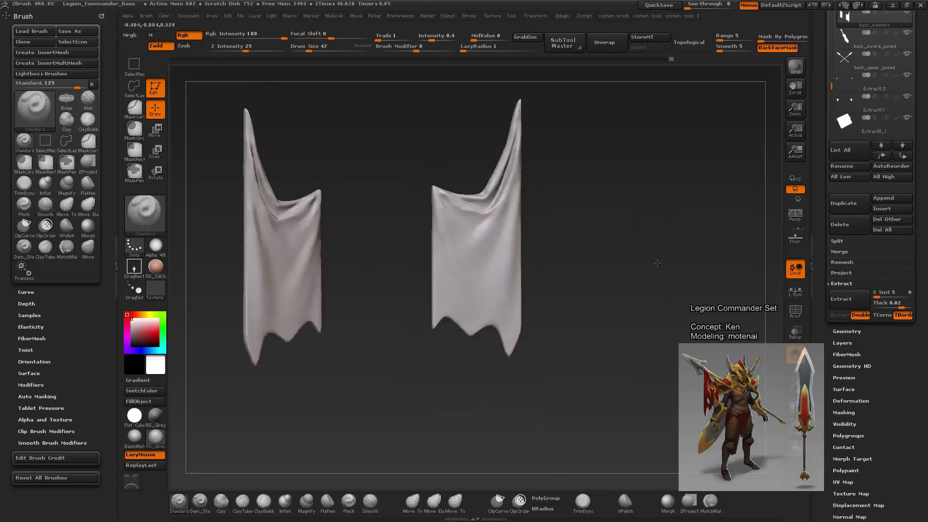
# Step: Carve thin creases into the right banner's lower-left cloth
pyautogui.keyDown('alt'); pyautogui.moveTo(657, 263); pyautogui.dragTo(440, 286); pyautogui.keyUp('alt')
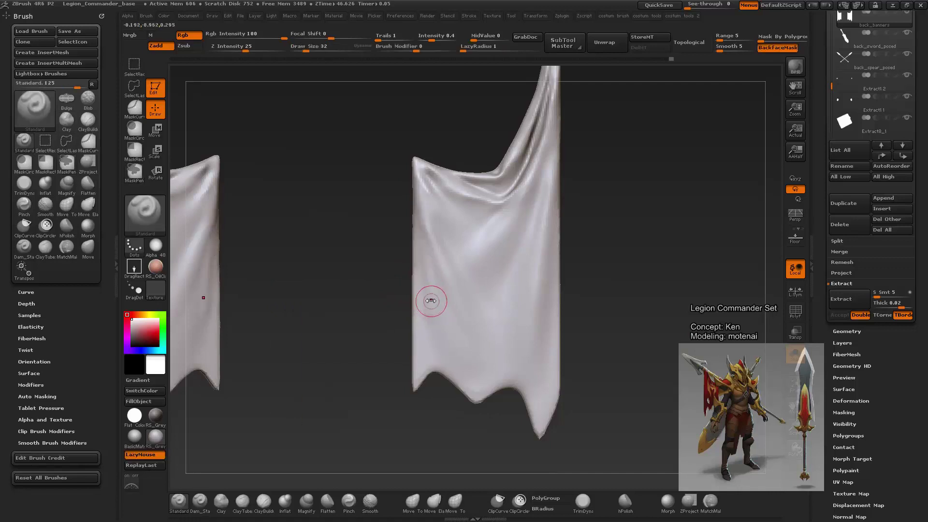
pyautogui.press('[')
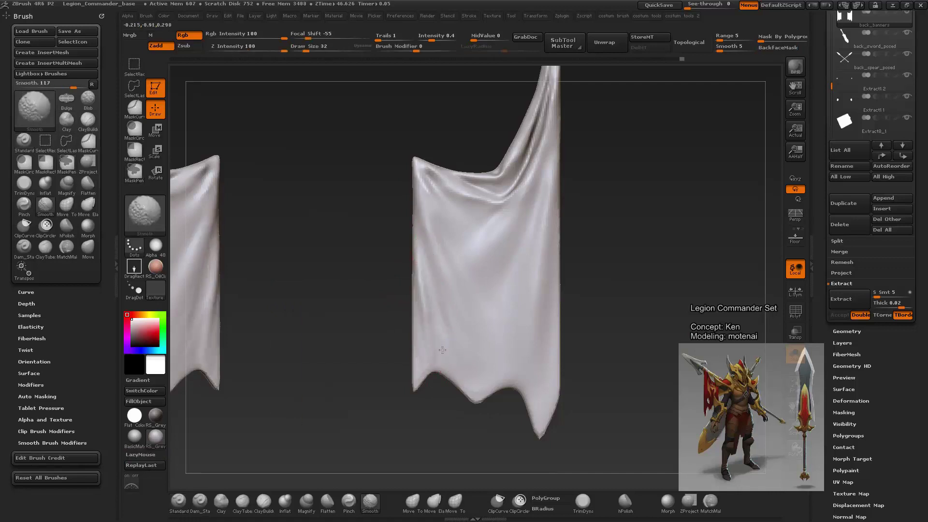
pyautogui.moveTo(603, 375)
pyautogui.mouseDown()
pyautogui.moveTo(641, 313)
pyautogui.moveTo(518, 348)
pyautogui.mouseUp()
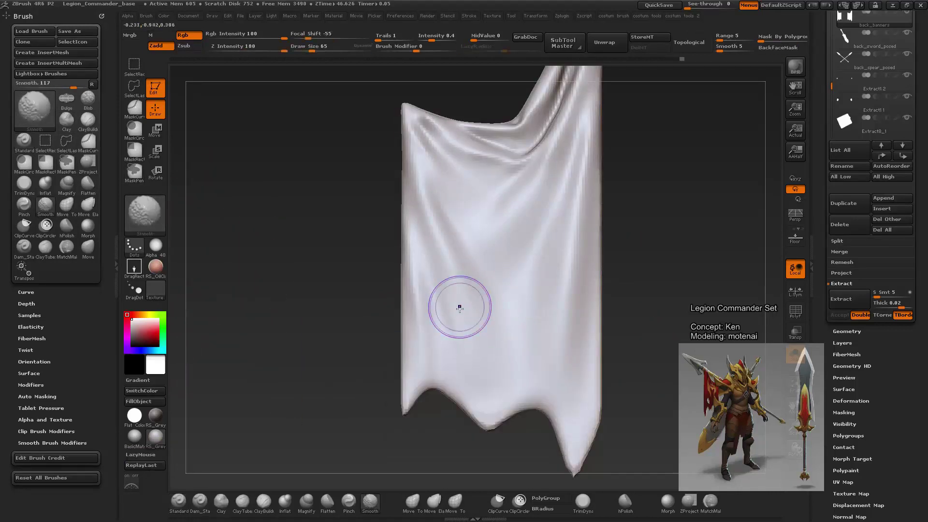
pyautogui.keyDown('shift'); pyautogui.moveTo(459, 306); pyautogui.dragTo(484, 411); pyautogui.keyUp('shift')
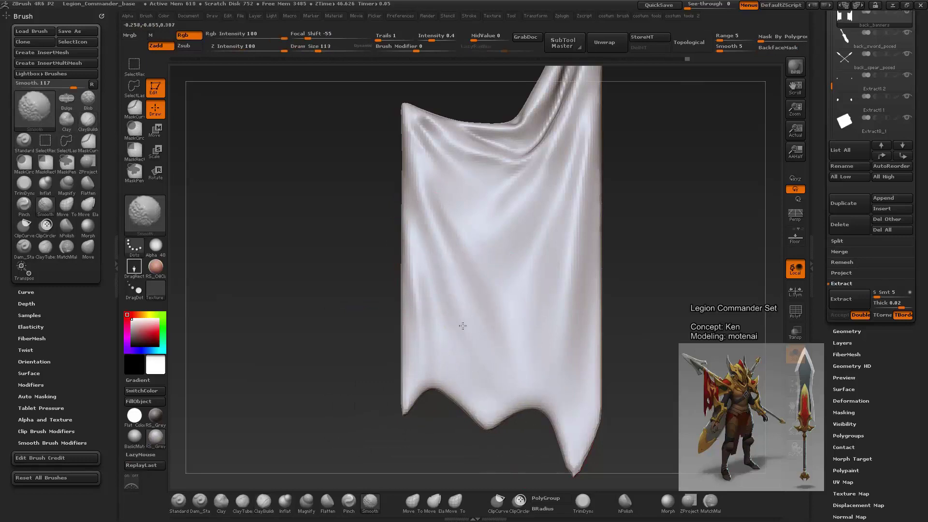
pyautogui.moveTo(461, 310); pyautogui.dragTo(487, 402)
pyautogui.moveTo(437, 382); pyautogui.dragTo(433, 313)
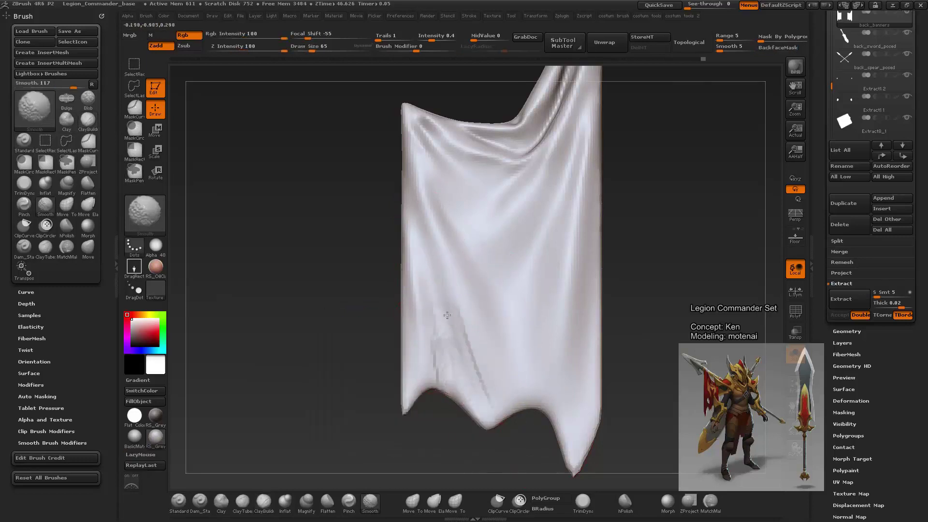
pyautogui.moveTo(441, 281); pyautogui.dragTo(475, 293)
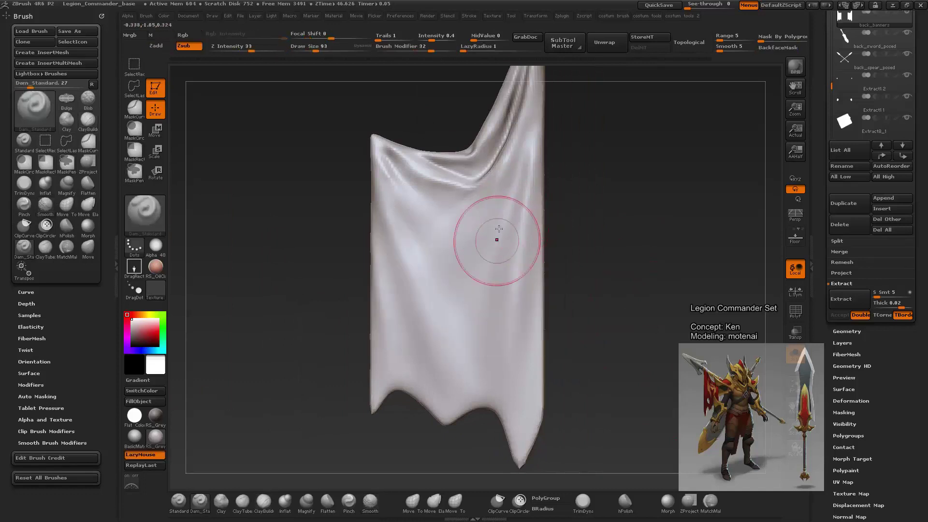
# Step: Carve a thin crease along the raised corner's right fold and start smoothing it
pyautogui.press('ctrl')
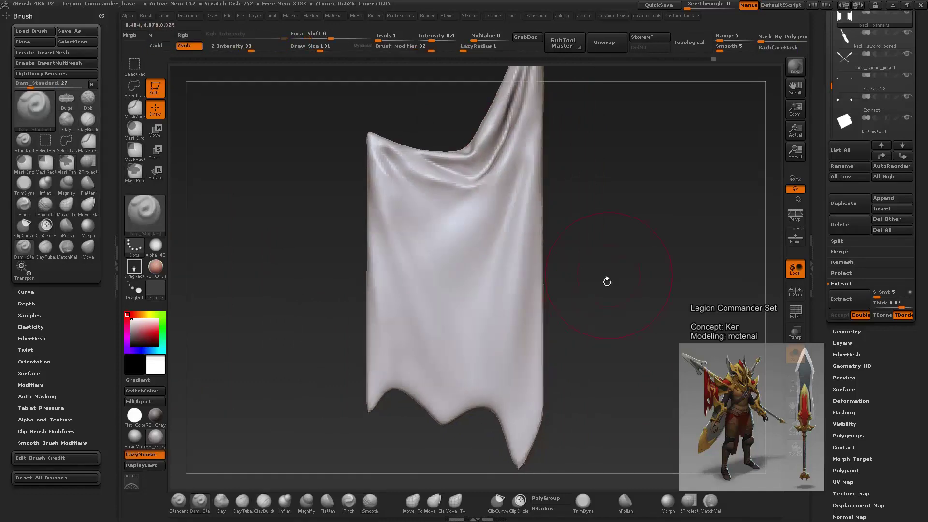
pyautogui.moveTo(604, 282); pyautogui.dragTo(532, 237)
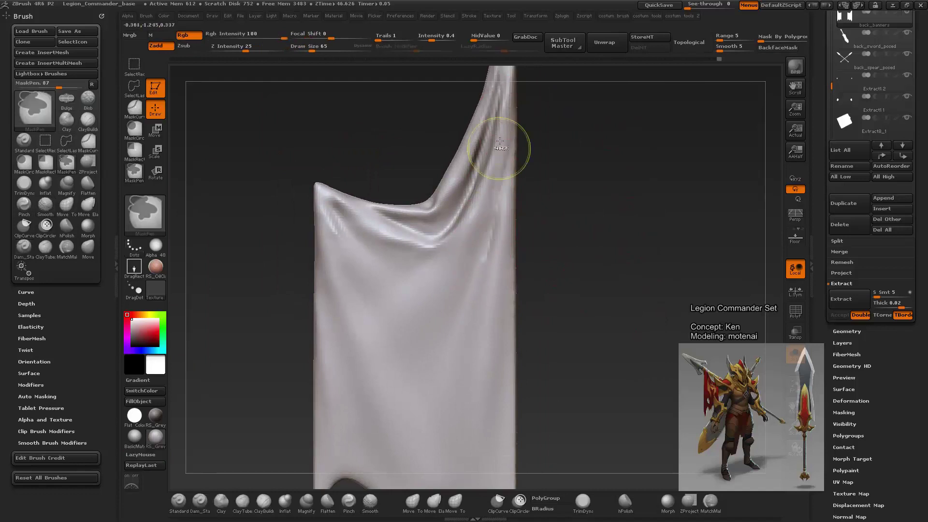
pyautogui.moveTo(507, 159); pyautogui.dragTo(483, 256)
pyautogui.moveTo(489, 207)
pyautogui.mouseDown()
pyautogui.moveTo(501, 232)
pyautogui.moveTo(474, 260)
pyautogui.mouseUp()
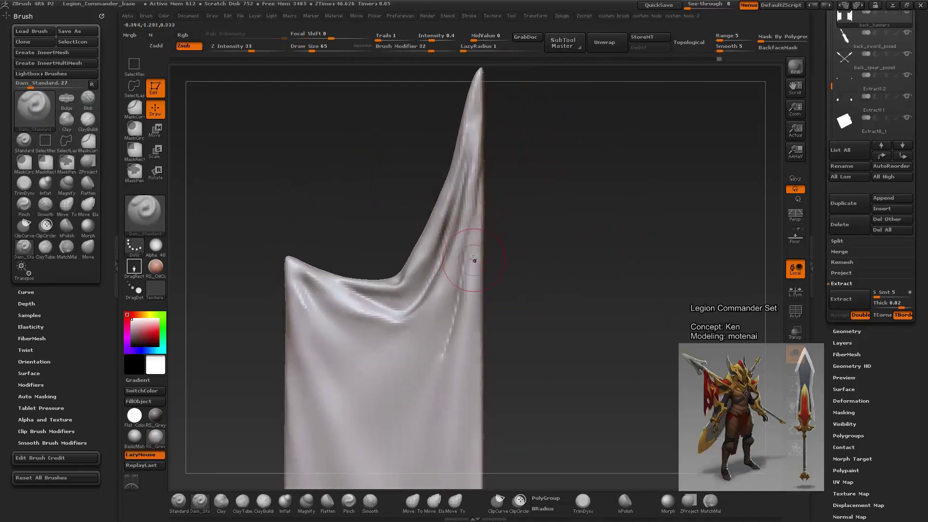
pyautogui.press('shift')
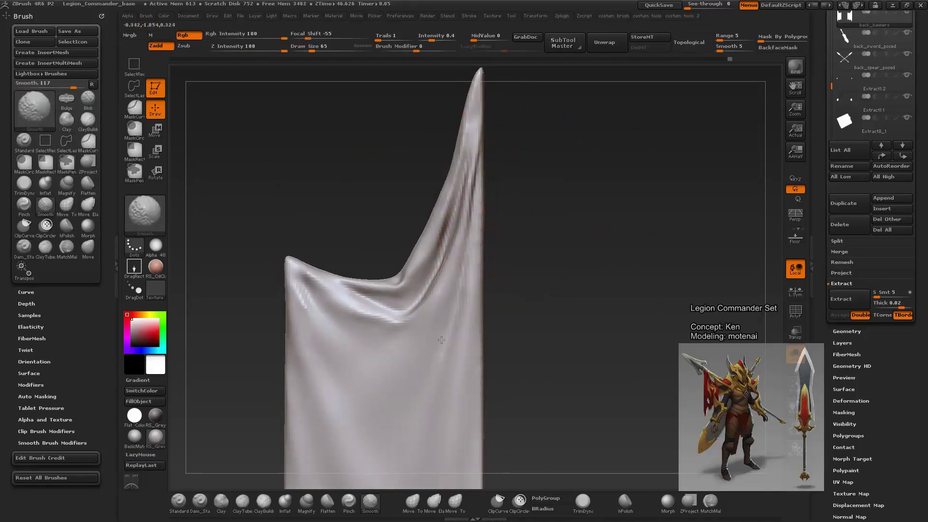
pyautogui.moveTo(517, 315); pyautogui.dragTo(440, 294)
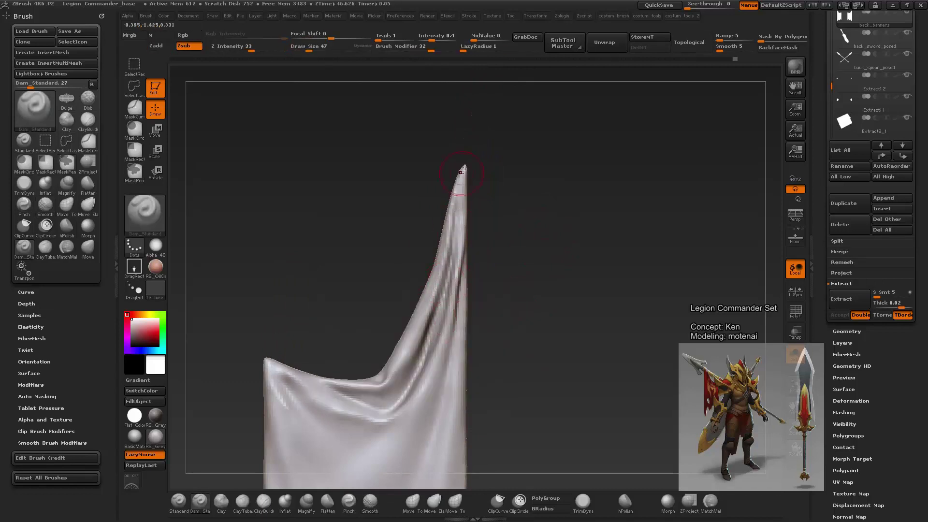
pyautogui.moveTo(489, 207); pyautogui.dragTo(523, 232)
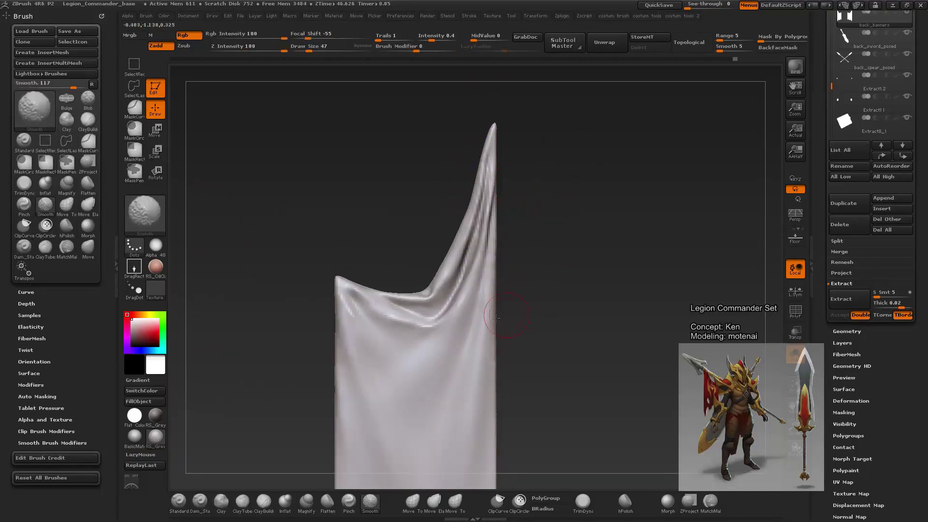
# Step: Smooth the creases along the top fold near the raised corner
pyautogui.moveTo(522, 199)
pyautogui.keyDown('alt'); pyautogui.mouseDown()
pyautogui.moveTo(378, 260)
pyautogui.moveTo(326, 240)
pyautogui.mouseUp(); pyautogui.keyUp('alt')
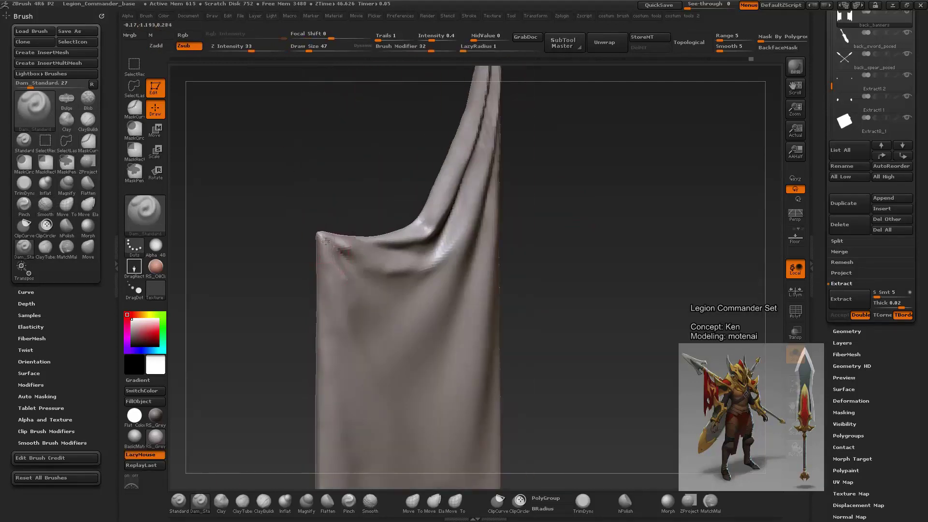
pyautogui.moveTo(348, 195)
pyautogui.mouseDown()
pyautogui.moveTo(358, 279)
pyautogui.moveTo(320, 238)
pyautogui.mouseUp()
pyautogui.press('shift')
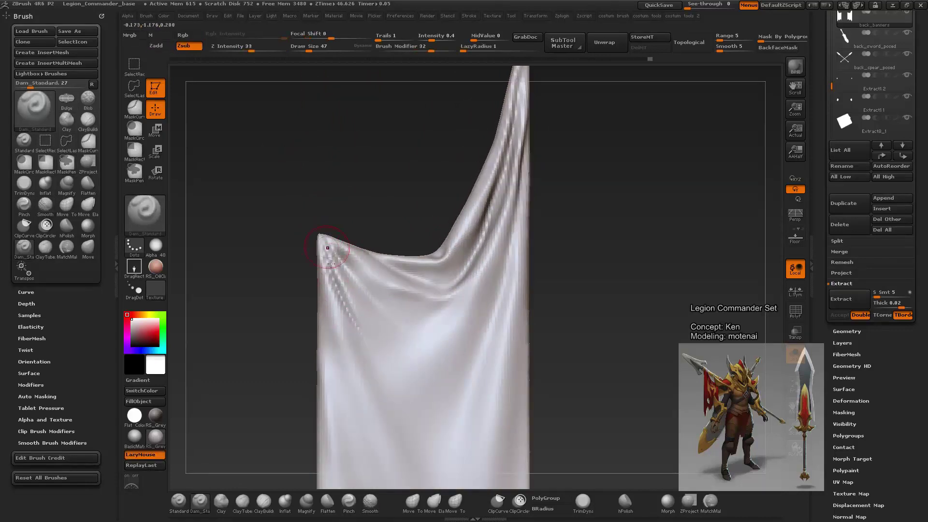
pyautogui.press('shift')
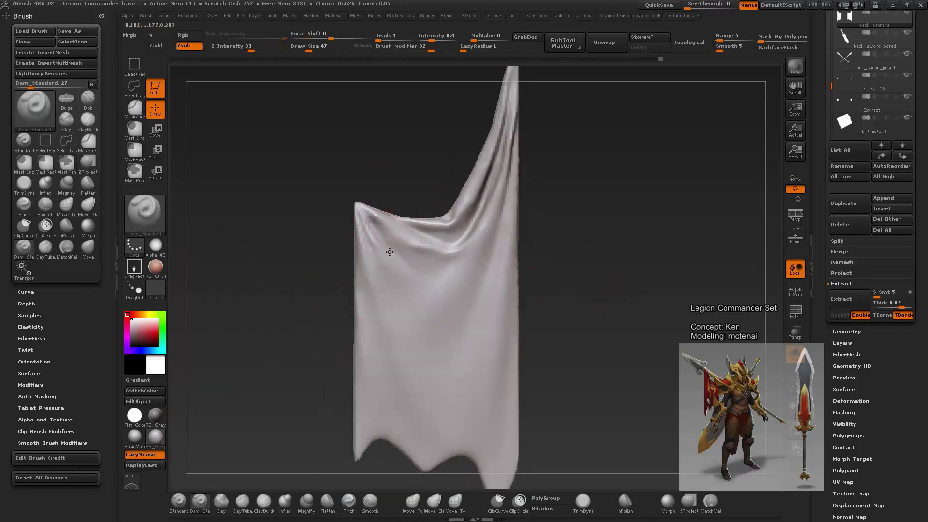
pyautogui.press('shift')
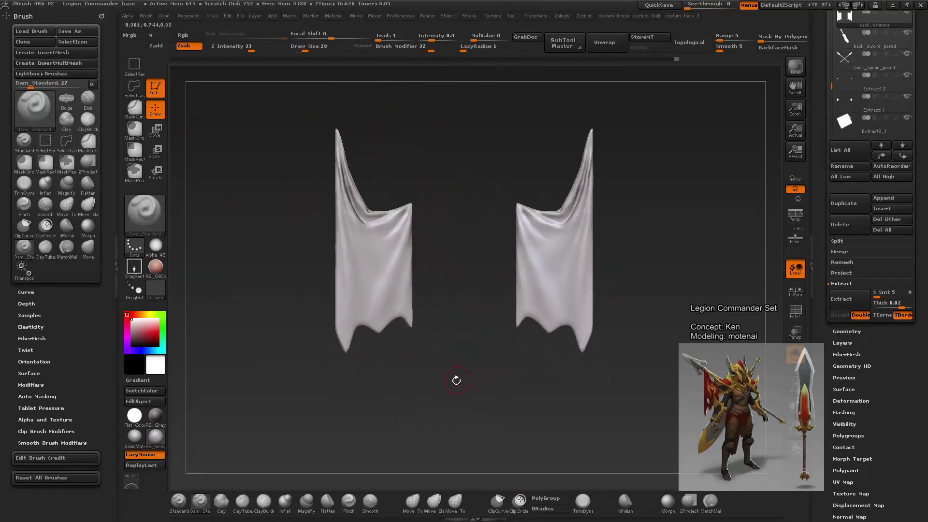
pyautogui.moveTo(253, 97)
pyautogui.keyDown('ctrl'); pyautogui.keyDown('shift'); pyautogui.mouseDown()
pyautogui.moveTo(372, 390)
pyautogui.moveTo(435, 412)
pyautogui.mouseUp(); pyautogui.keyUp('shift'); pyautogui.keyUp('ctrl')
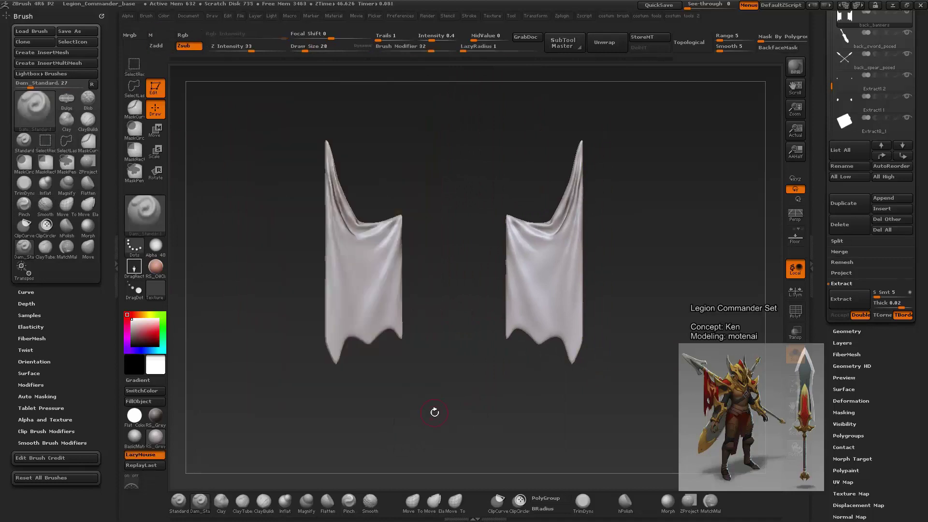
# Step: Hide the left banner, delete it with Del Hidden, and frame the remaining one
pyautogui.moveTo(275, 104)
pyautogui.keyDown('ctrl'); pyautogui.keyDown('shift'); pyautogui.mouseDown()
pyautogui.moveTo(432, 398)
pyautogui.moveTo(563, 277)
pyautogui.mouseUp(); pyautogui.keyUp('shift'); pyautogui.keyUp('ctrl')
pyautogui.press('space')
pyautogui.click(649, 477)
pyautogui.press('f')
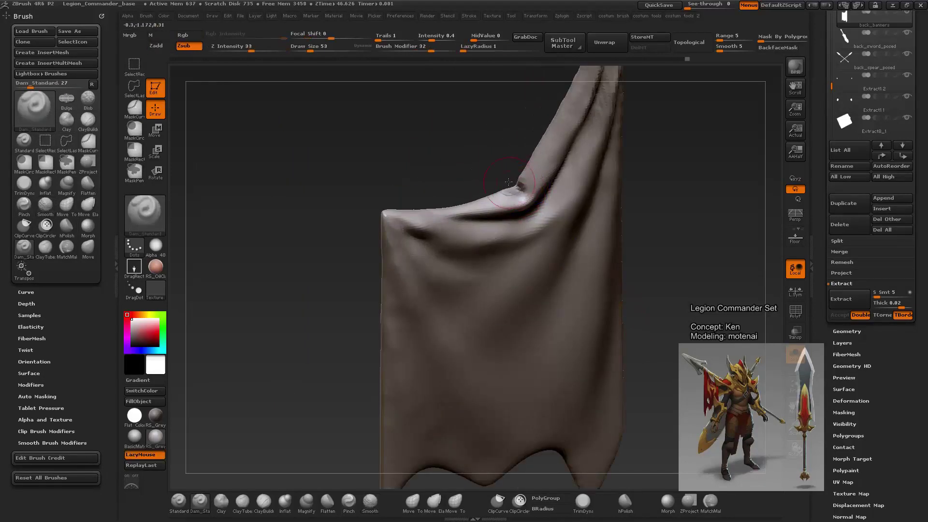
pyautogui.moveTo(647, 194)
pyautogui.mouseDown()
pyautogui.moveTo(666, 191)
pyautogui.moveTo(666, 158)
pyautogui.moveTo(656, 161)
pyautogui.moveTo(716, 224)
pyautogui.moveTo(645, 201)
pyautogui.mouseUp()
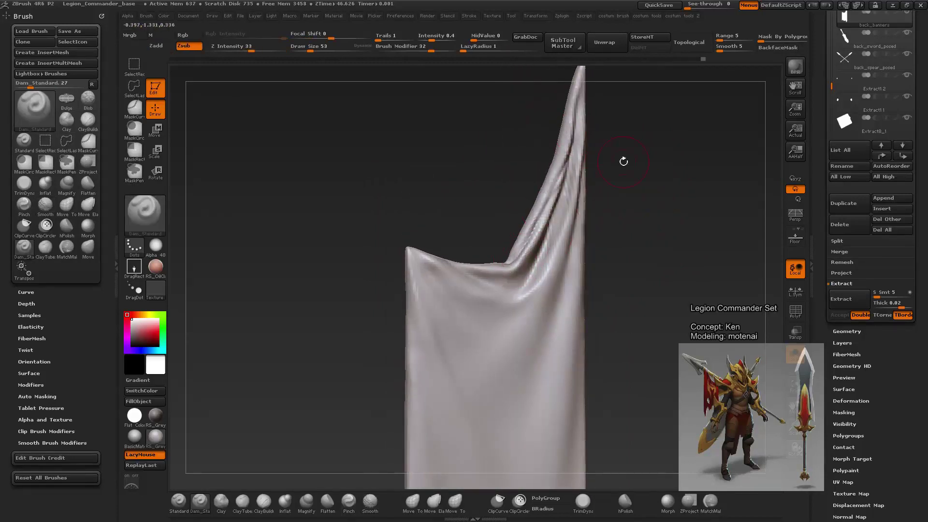
pyautogui.moveTo(622, 159)
pyautogui.mouseDown()
pyautogui.moveTo(665, 187)
pyautogui.moveTo(630, 187)
pyautogui.moveTo(683, 290)
pyautogui.moveTo(481, 273)
pyautogui.mouseUp()
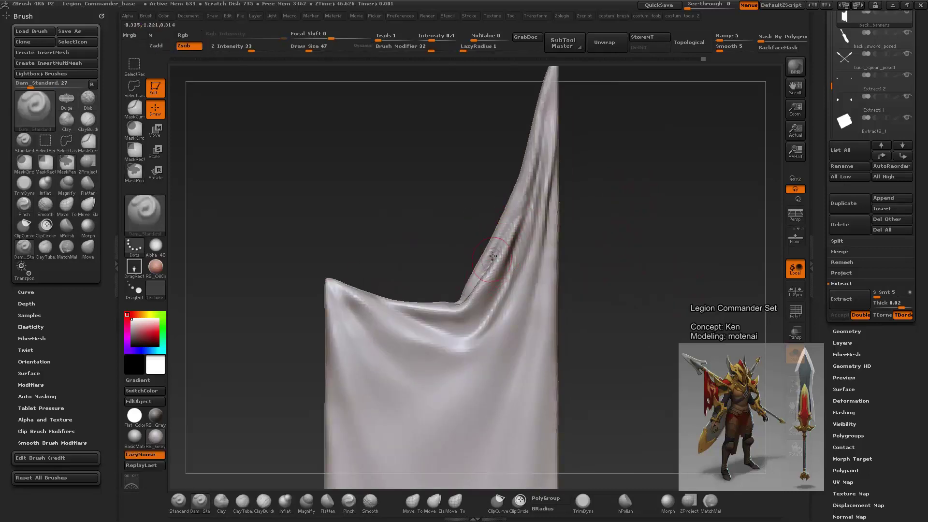
# Step: Build up the crease on the raised corner fold with the Standard brush
pyautogui.press('b')
pyautogui.press('s')
pyautogui.press('t')
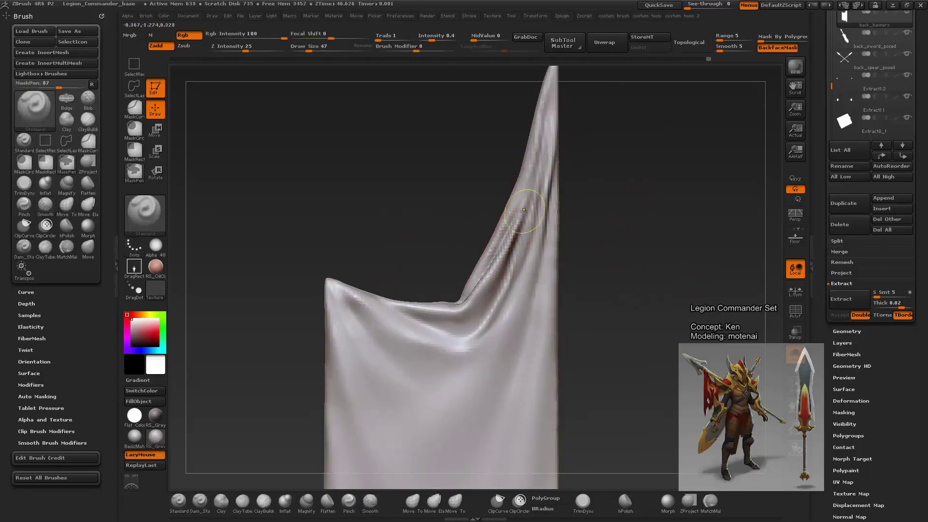
pyautogui.moveTo(524, 203); pyautogui.dragTo(503, 251)
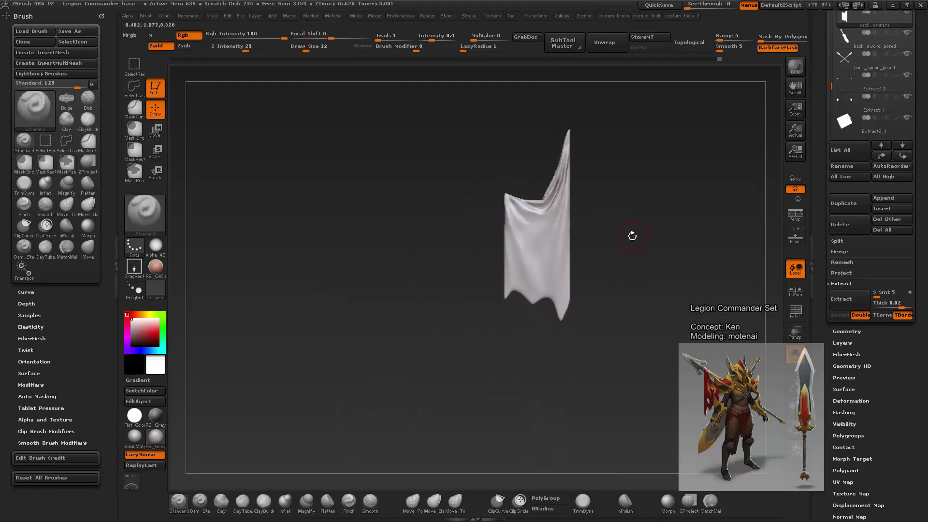
pyautogui.press(']')
pyautogui.press(']')
pyautogui.press(']')
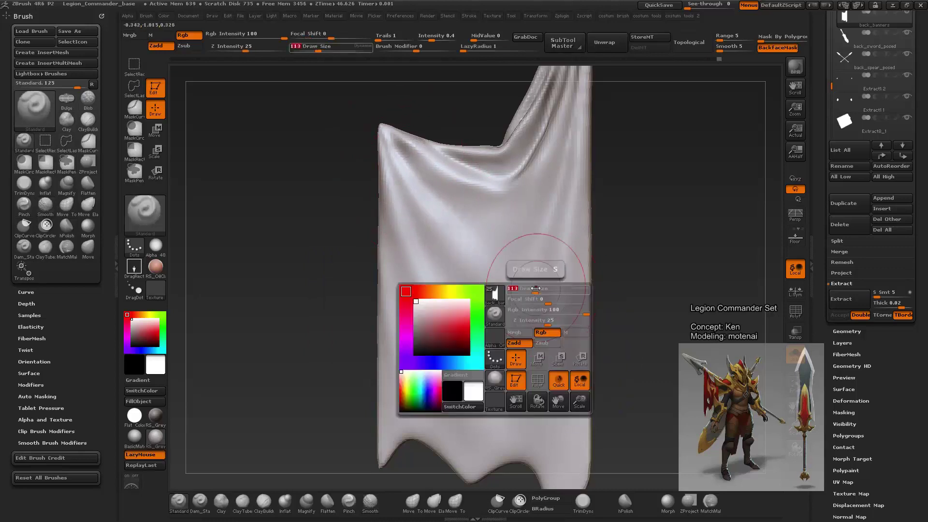
# Step: Sculpt a diagonal fold across the banner in a frontal close-up and smooth around it
pyautogui.moveTo(528, 270); pyautogui.dragTo(433, 222)
pyautogui.press(']')
pyautogui.moveTo(416, 50); pyautogui.dragTo(428, 51)
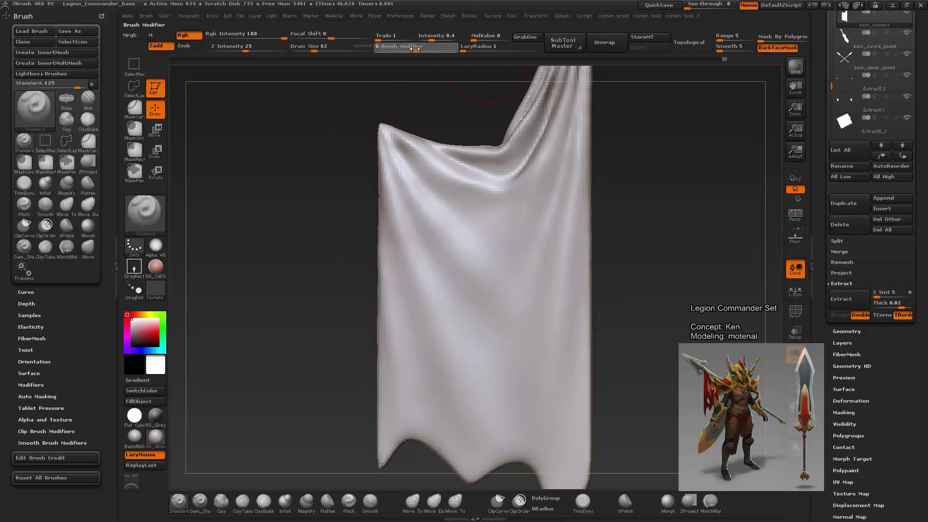
pyautogui.press(']')
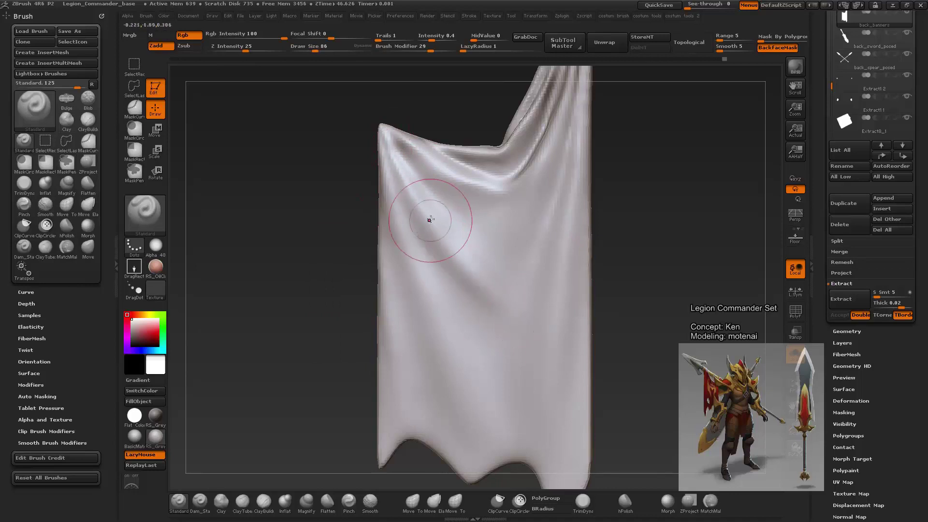
pyautogui.press('[')
pyautogui.press('shift')
pyautogui.moveTo(599, 232)
pyautogui.mouseDown()
pyautogui.moveTo(621, 187)
pyautogui.moveTo(362, 152)
pyautogui.moveTo(386, 184)
pyautogui.mouseUp()
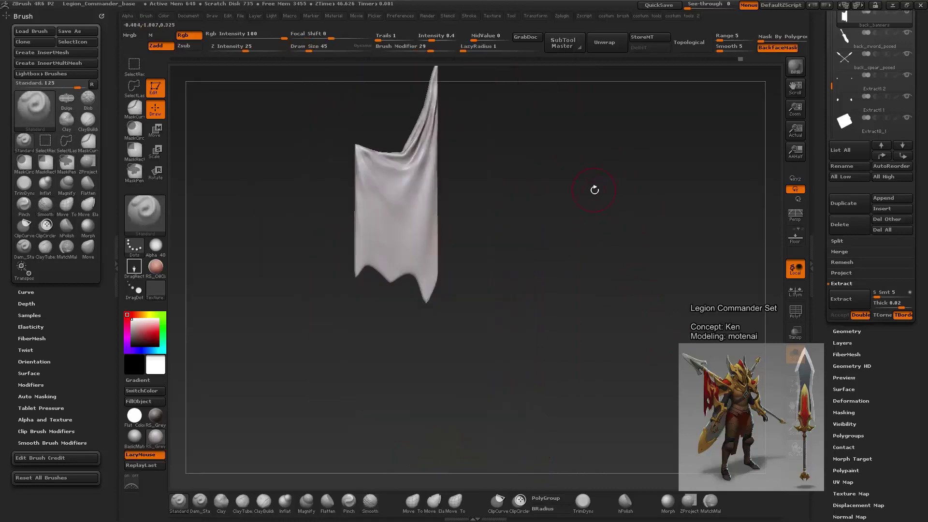
pyautogui.moveTo(594, 188)
pyautogui.mouseDown()
pyautogui.moveTo(621, 230)
pyautogui.moveTo(359, 183)
pyautogui.mouseUp()
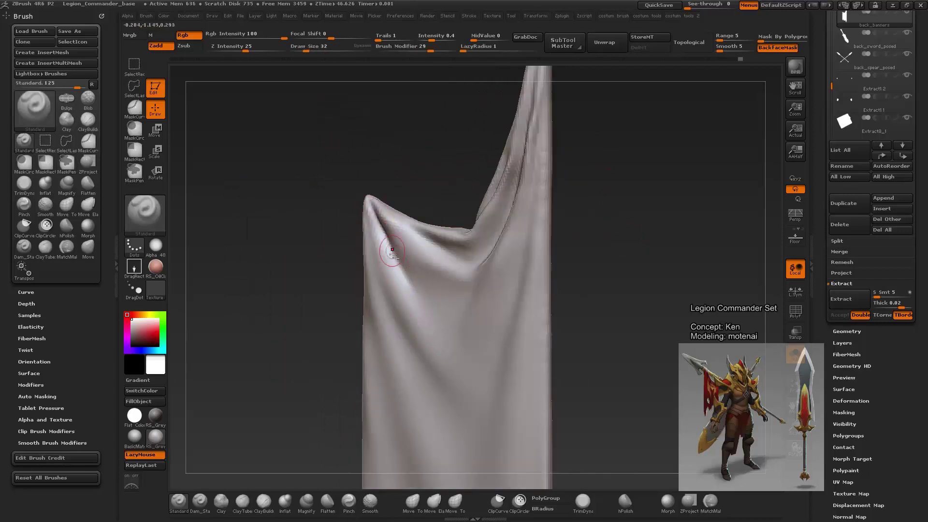
pyautogui.moveTo(392, 251)
pyautogui.mouseDown()
pyautogui.moveTo(437, 343)
pyautogui.moveTo(415, 271)
pyautogui.mouseUp()
pyautogui.keyDown('shift'); pyautogui.moveTo(452, 362); pyautogui.dragTo(434, 317); pyautogui.keyUp('shift')
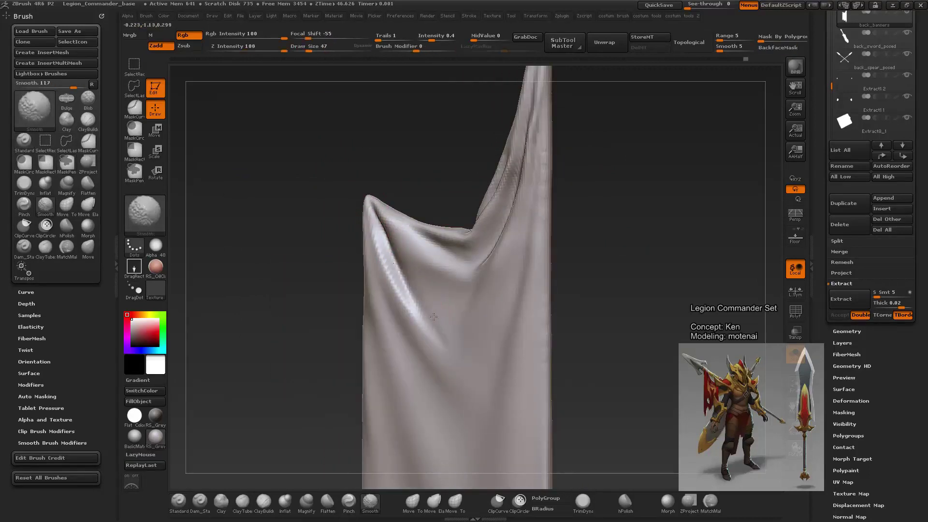
pyautogui.keyDown('shift'); pyautogui.moveTo(385, 235); pyautogui.dragTo(389, 263); pyautogui.keyUp('shift')
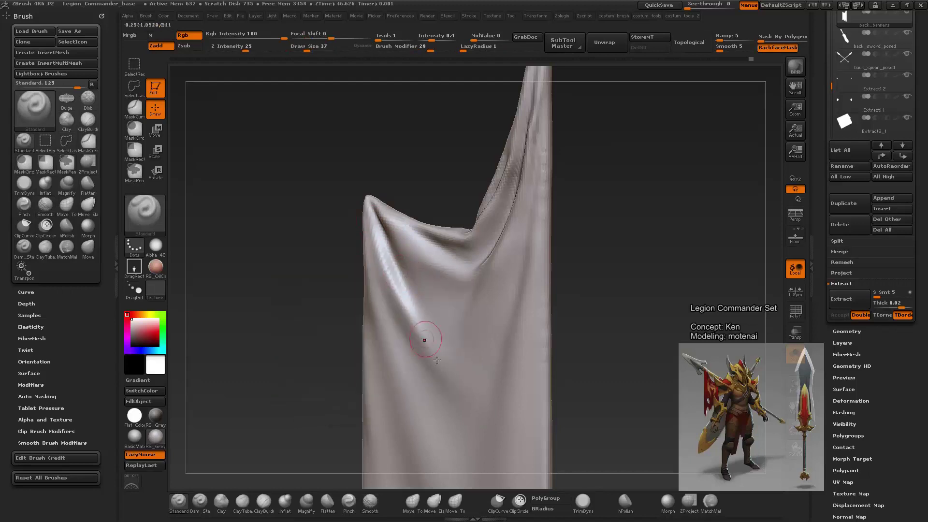
# Step: Smooth the banner's left edge and lower-left cloth
pyautogui.moveTo(604, 290); pyautogui.dragTo(610, 316)
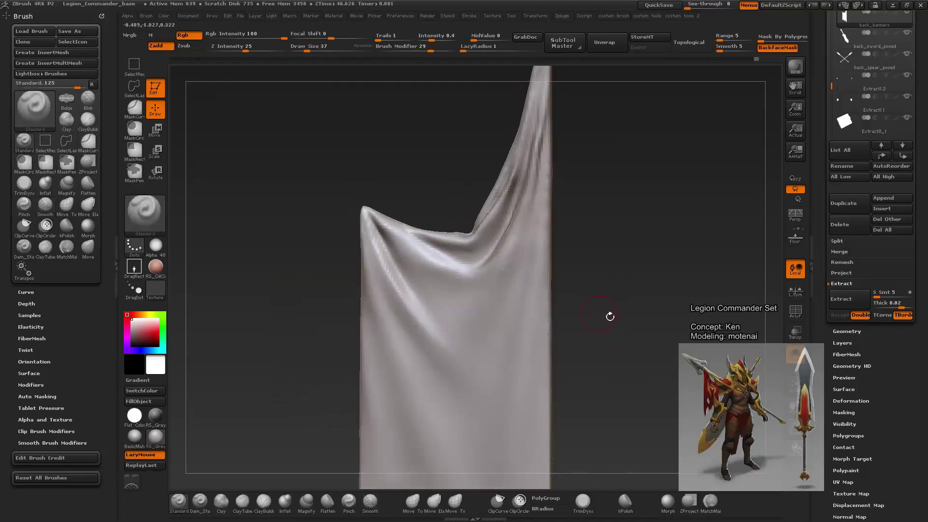
pyautogui.moveTo(393, 195); pyautogui.dragTo(400, 181)
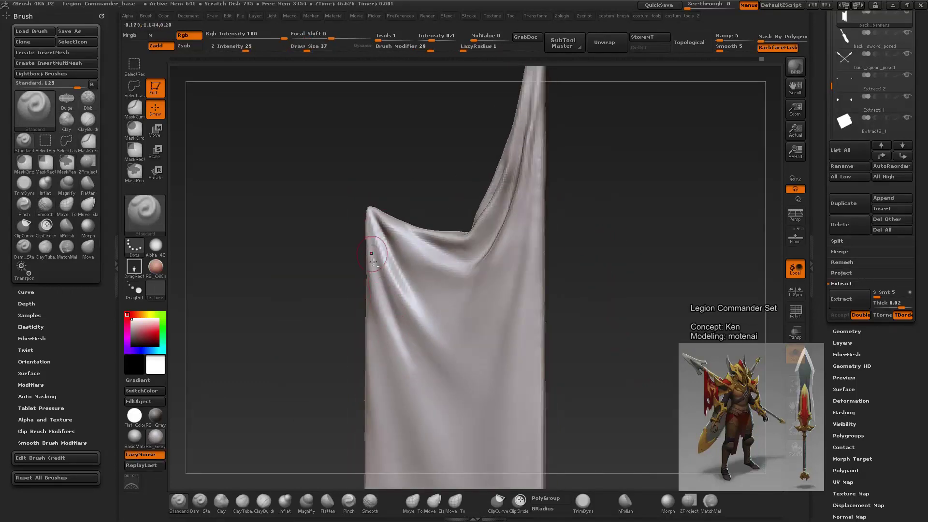
pyautogui.moveTo(382, 305); pyautogui.dragTo(392, 291)
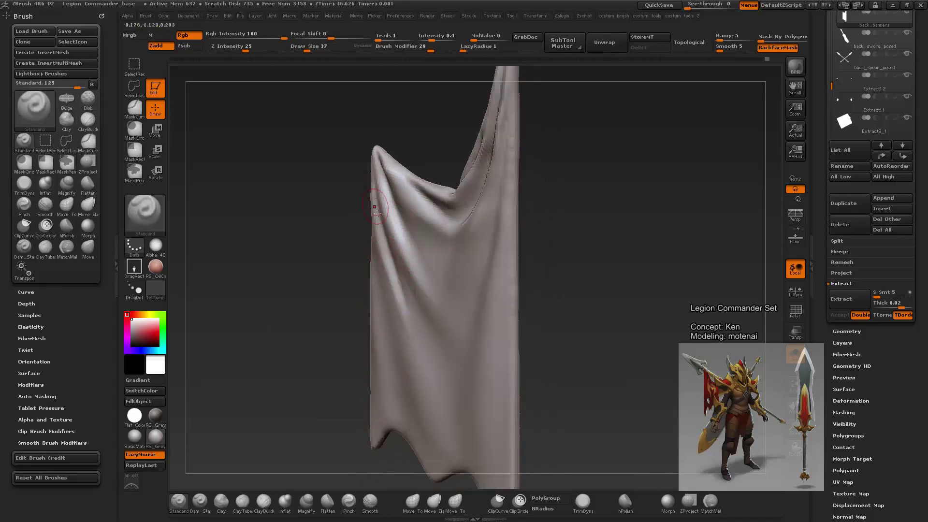
pyautogui.keyDown('shift'); pyautogui.moveTo(423, 385); pyautogui.dragTo(412, 338); pyautogui.keyUp('shift')
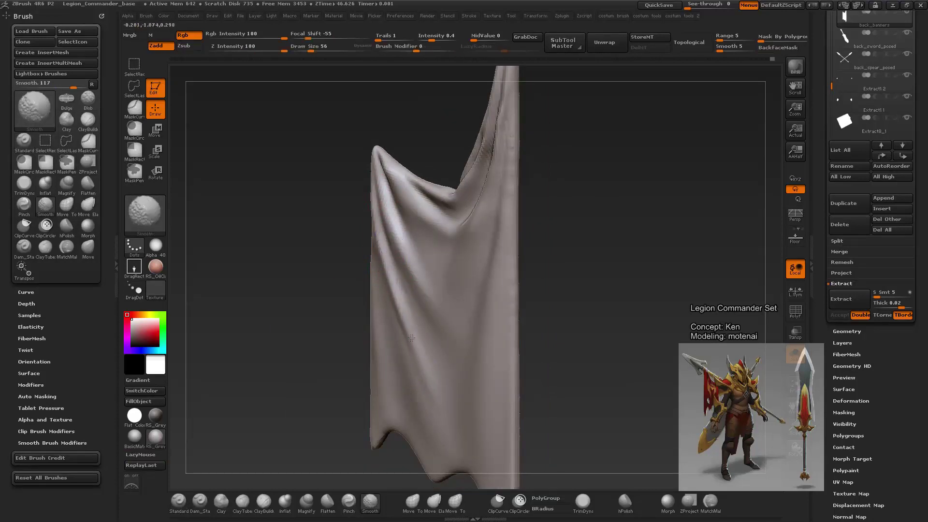
pyautogui.moveTo(412, 390)
pyautogui.keyDown('alt'); pyautogui.mouseDown()
pyautogui.moveTo(626, 247)
pyautogui.moveTo(594, 234)
pyautogui.moveTo(600, 255)
pyautogui.moveTo(384, 289)
pyautogui.mouseUp(); pyautogui.keyUp('alt')
pyautogui.moveTo(352, 342); pyautogui.dragTo(341, 261)
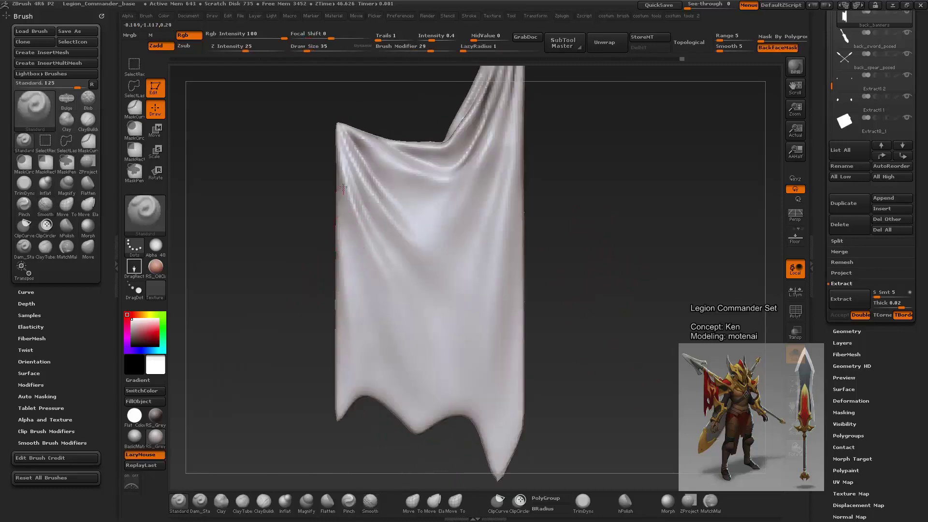
pyautogui.keyDown('shift'); pyautogui.moveTo(343, 187); pyautogui.dragTo(361, 305); pyautogui.keyUp('shift')
pyautogui.keyDown('shift'); pyautogui.moveTo(351, 247); pyautogui.dragTo(382, 362); pyautogui.keyUp('shift')
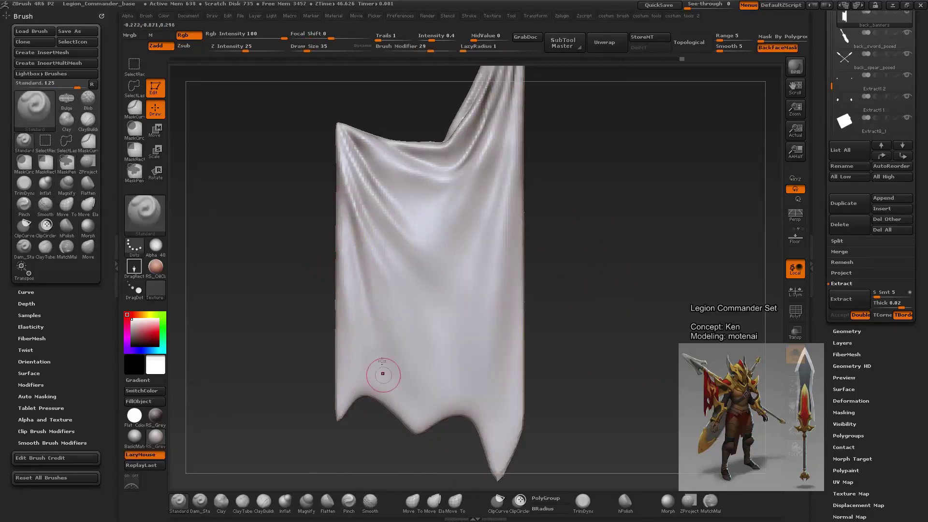
# Step: Smooth the cloth surface further, checking the shading from side and front views
pyautogui.moveTo(556, 338)
pyautogui.keyDown('alt'); pyautogui.mouseDown()
pyautogui.moveTo(551, 220)
pyautogui.moveTo(498, 309)
pyautogui.moveTo(530, 228)
pyautogui.moveTo(622, 290)
pyautogui.moveTo(532, 284)
pyautogui.mouseUp(); pyautogui.keyUp('alt')
pyautogui.press('space')
pyautogui.press('space')
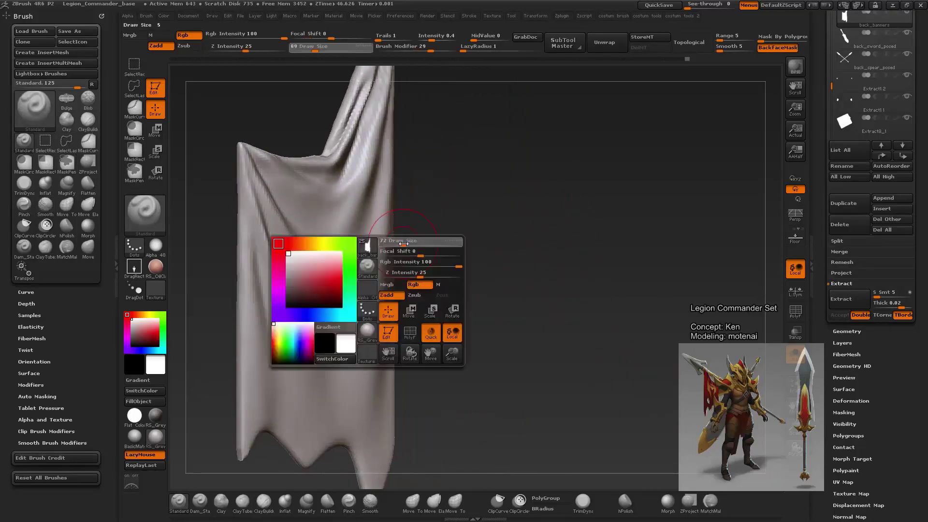
pyautogui.moveTo(401, 242)
pyautogui.mouseDown()
pyautogui.moveTo(374, 248)
pyautogui.moveTo(376, 289)
pyautogui.mouseUp()
pyautogui.press('space')
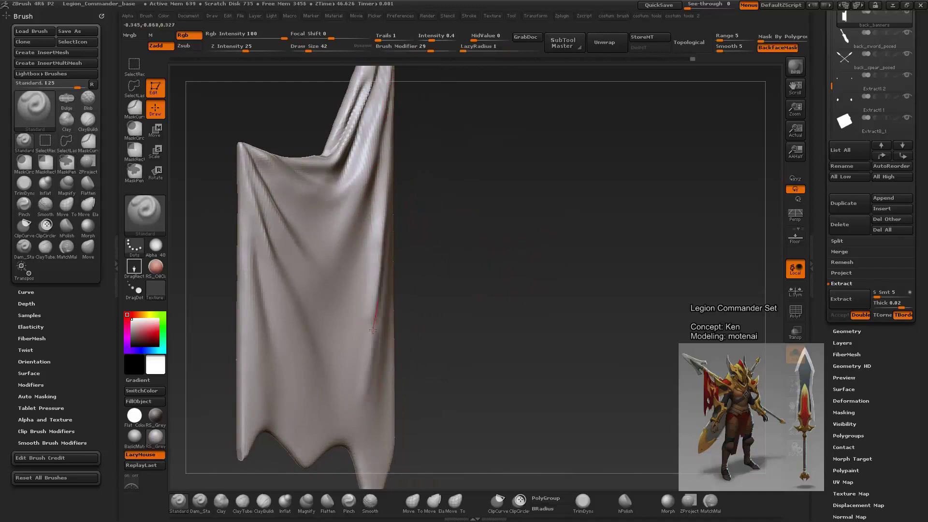
pyautogui.moveTo(465, 286); pyautogui.dragTo(360, 381)
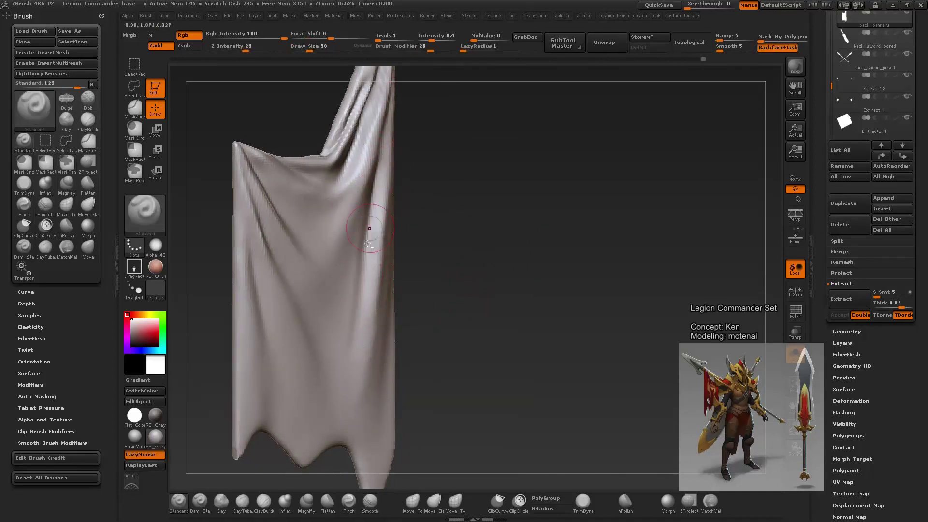
pyautogui.press('shift')
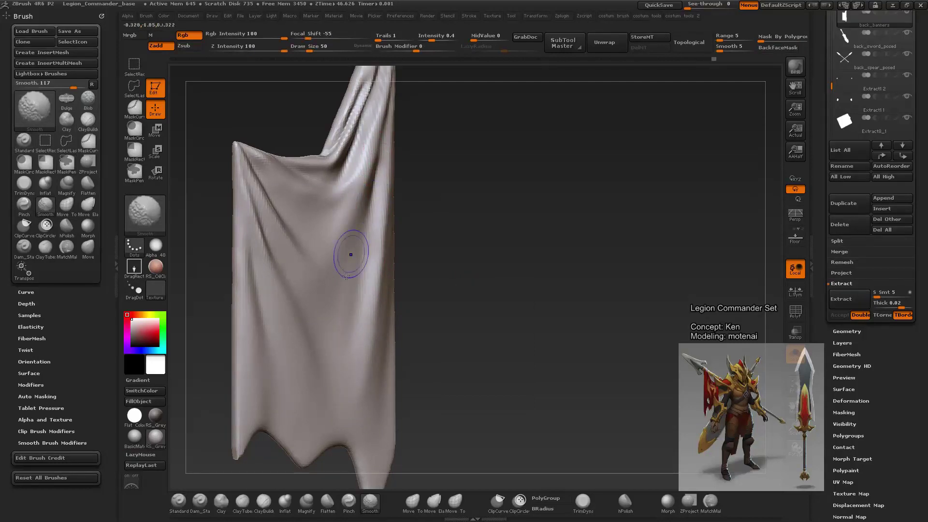
pyautogui.moveTo(346, 276)
pyautogui.keyDown('alt'); pyautogui.mouseDown()
pyautogui.moveTo(460, 223)
pyautogui.moveTo(520, 284)
pyautogui.moveTo(415, 256)
pyautogui.mouseUp(); pyautogui.keyUp('alt')
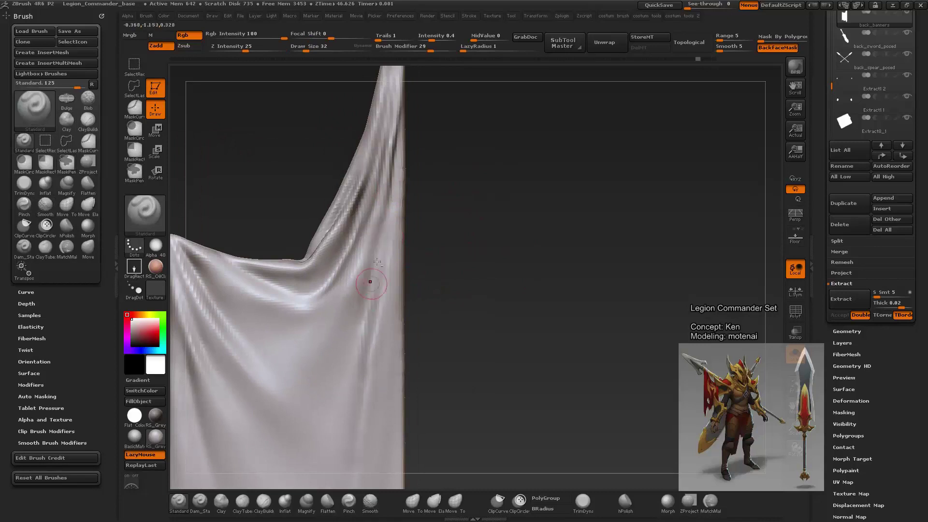
# Step: Carve sharp fold creases near the upper right with Dam_Standard, then smooth them
pyautogui.press('b')
pyautogui.press('d')
pyautogui.press('s')
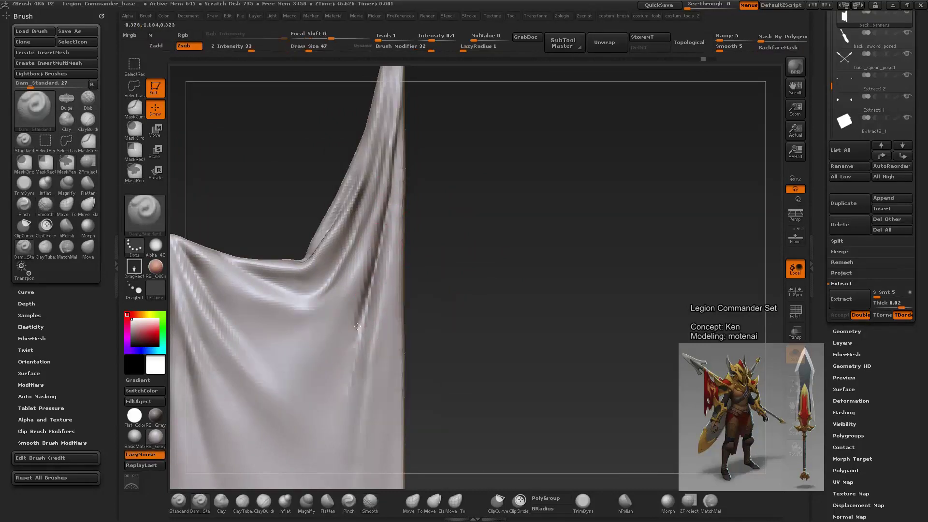
pyautogui.moveTo(453, 308)
pyautogui.keyDown('alt'); pyautogui.mouseDown()
pyautogui.moveTo(474, 230)
pyautogui.moveTo(471, 203)
pyautogui.mouseUp(); pyautogui.keyUp('alt')
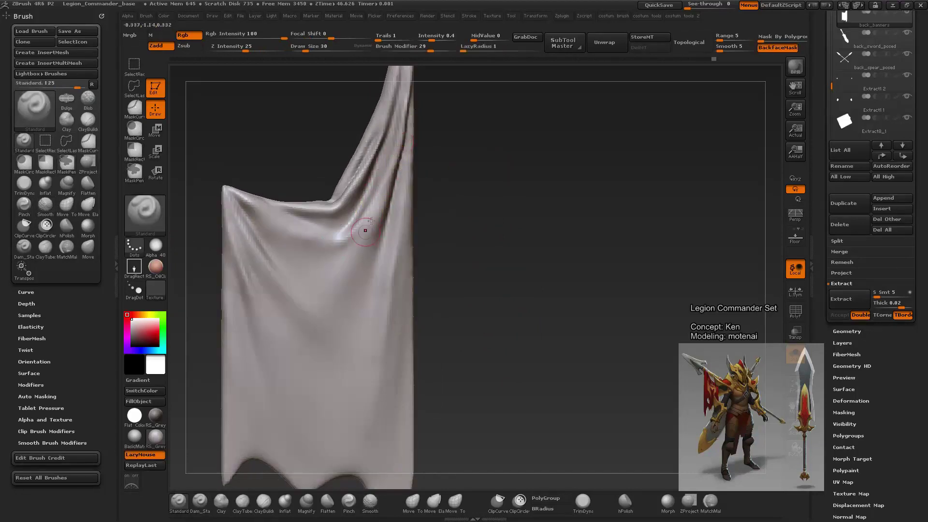
pyautogui.moveTo(370, 224)
pyautogui.mouseDown()
pyautogui.moveTo(359, 244)
pyautogui.moveTo(373, 212)
pyautogui.mouseUp()
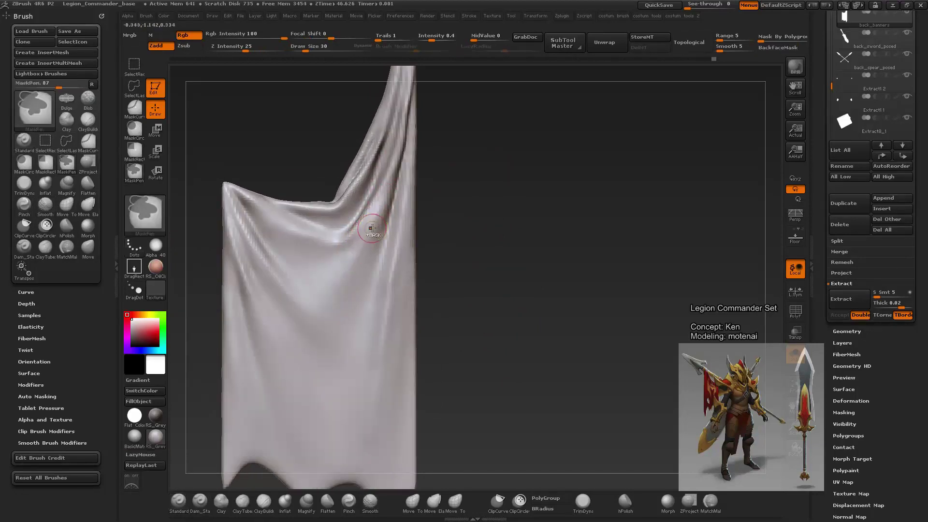
pyautogui.moveTo(347, 261); pyautogui.dragTo(399, 221)
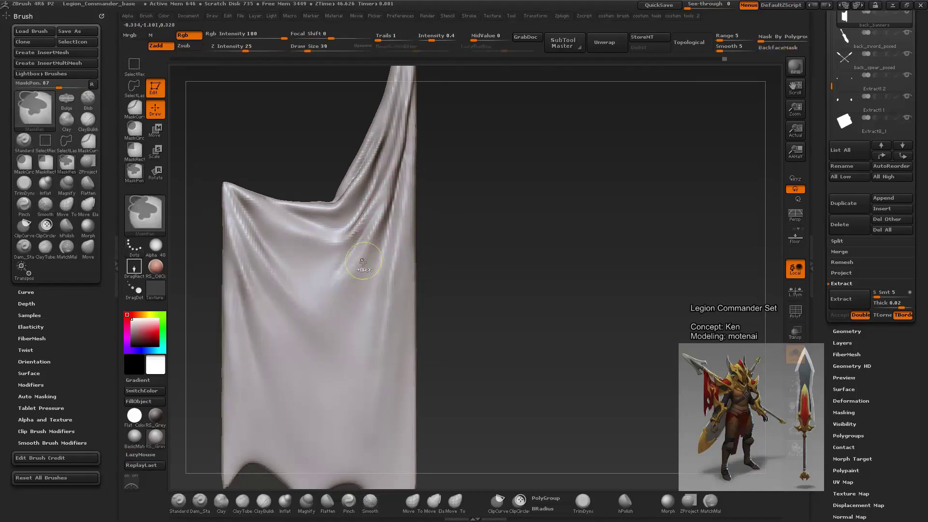
pyautogui.moveTo(363, 263); pyautogui.dragTo(387, 205)
pyautogui.press('shift')
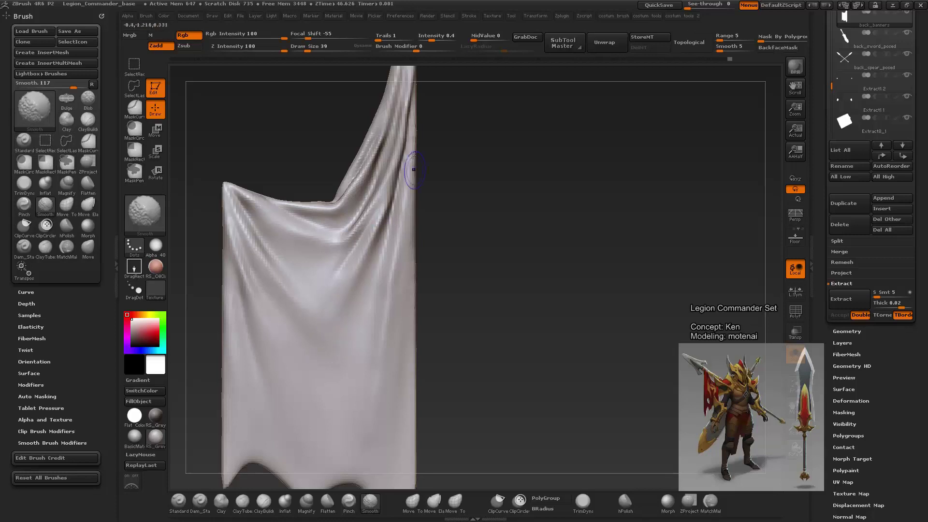
pyautogui.press('shift')
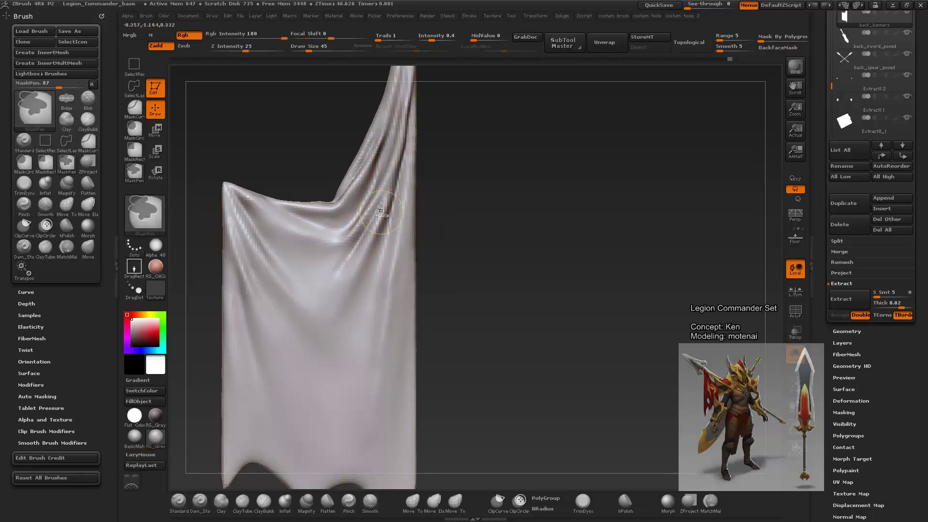
pyautogui.press('shift')
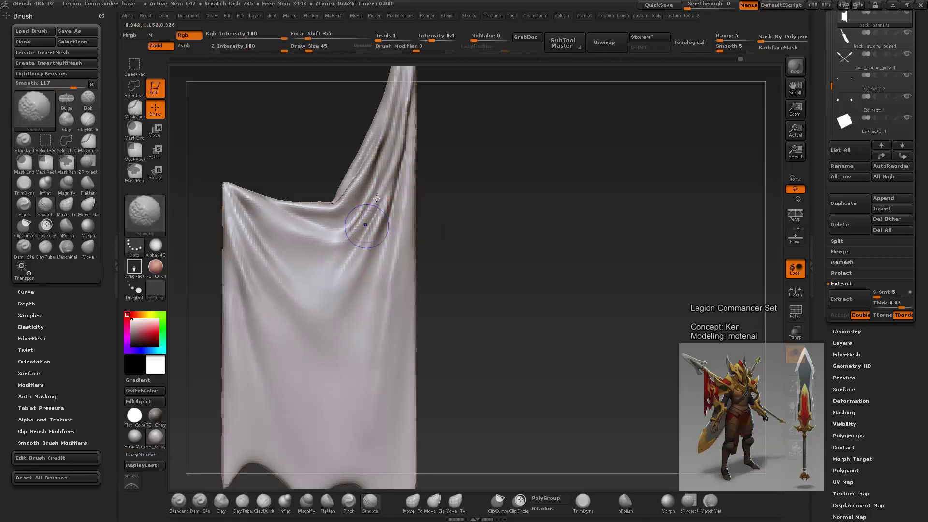
pyautogui.moveTo(491, 251); pyautogui.dragTo(390, 358)
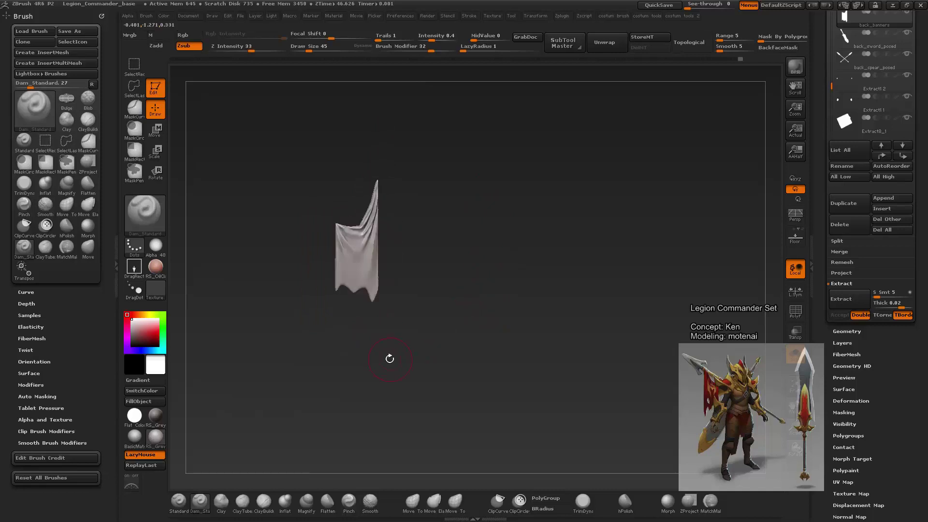
# Step: Build up a fold near the banner's top and smooth it across the cloth
pyautogui.press('f')
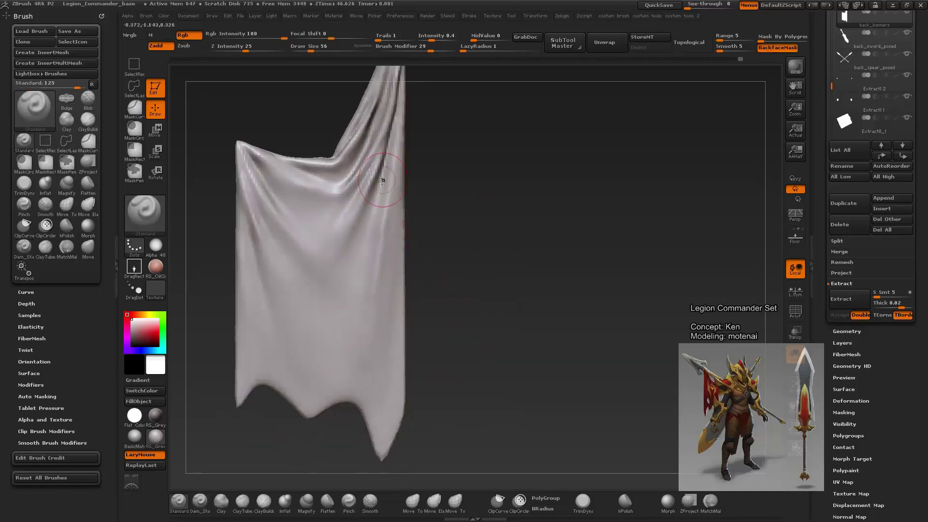
pyautogui.moveTo(382, 180); pyautogui.dragTo(382, 281)
pyautogui.press('shift')
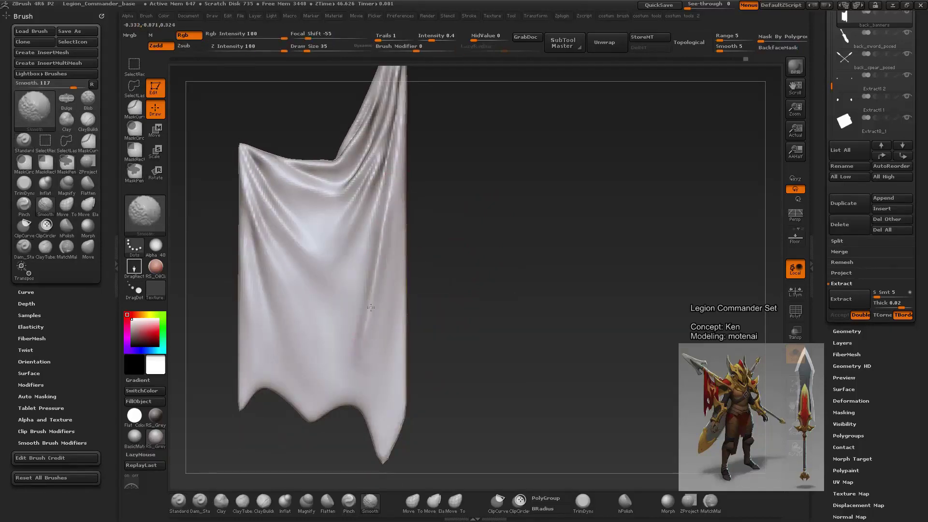
pyautogui.keyDown('shift'); pyautogui.moveTo(355, 322); pyautogui.dragTo(385, 168); pyautogui.keyUp('shift')
pyautogui.press('shift')
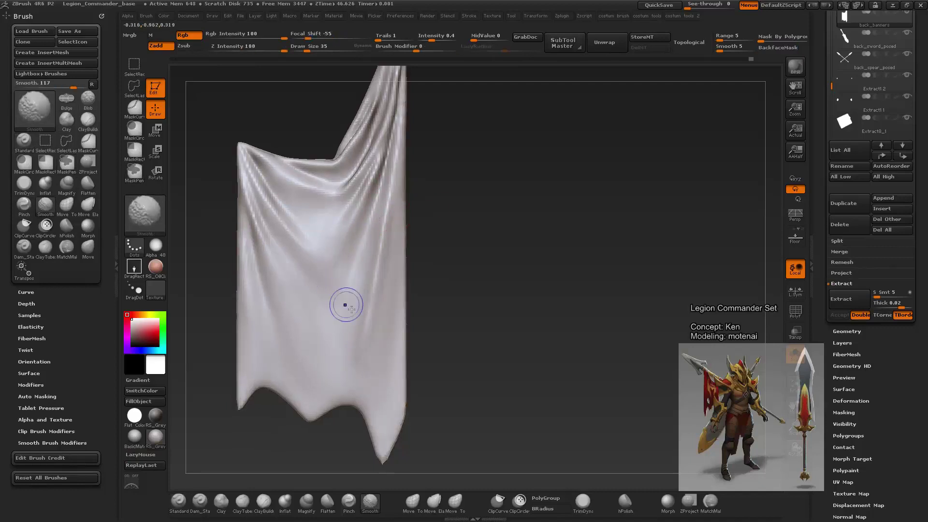
pyautogui.moveTo(481, 209); pyautogui.dragTo(345, 291)
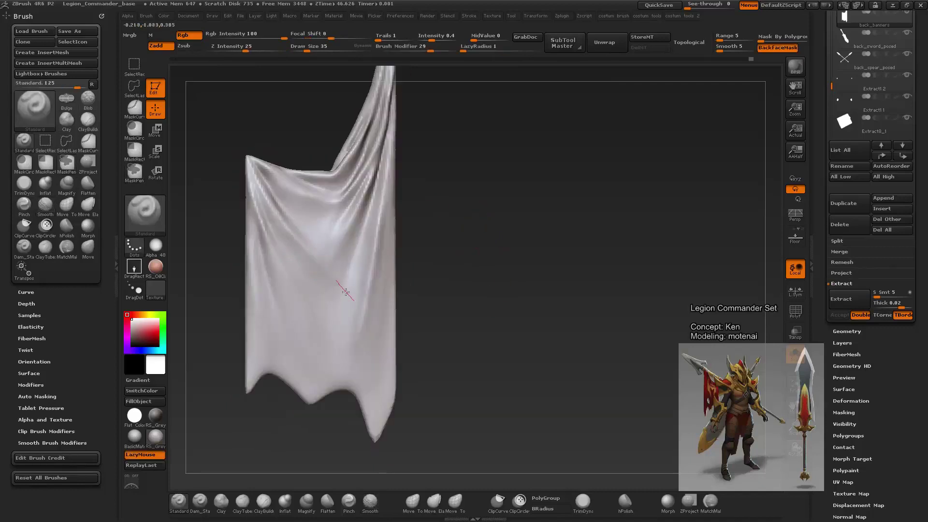
# Step: Refine the upper folds with a smaller brush and dismiss the undo-history prompt
pyautogui.press('[')
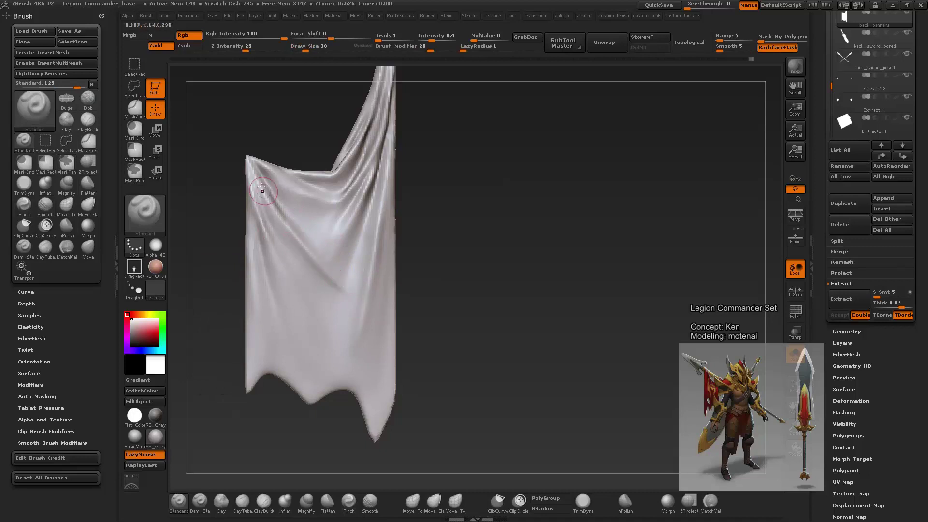
pyautogui.press('shift')
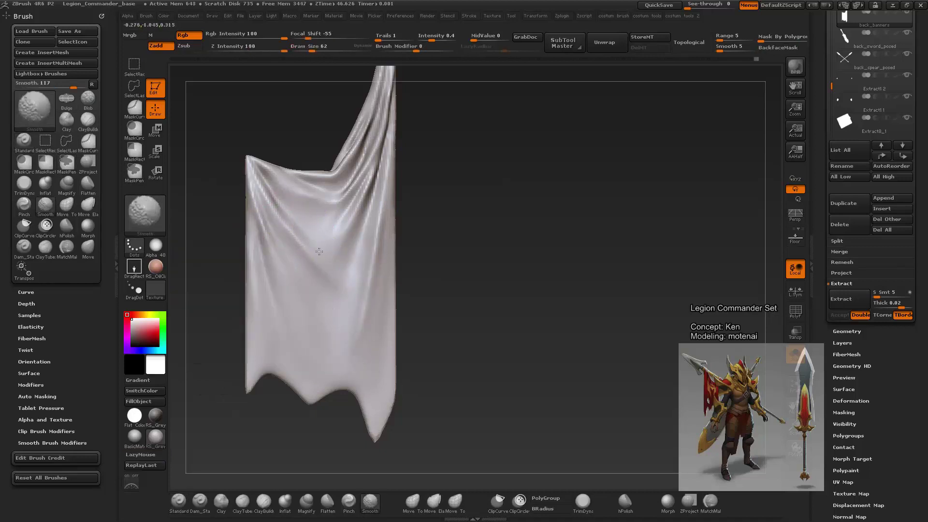
pyautogui.moveTo(460, 307)
pyautogui.mouseDown()
pyautogui.moveTo(444, 264)
pyautogui.moveTo(330, 265)
pyautogui.mouseUp()
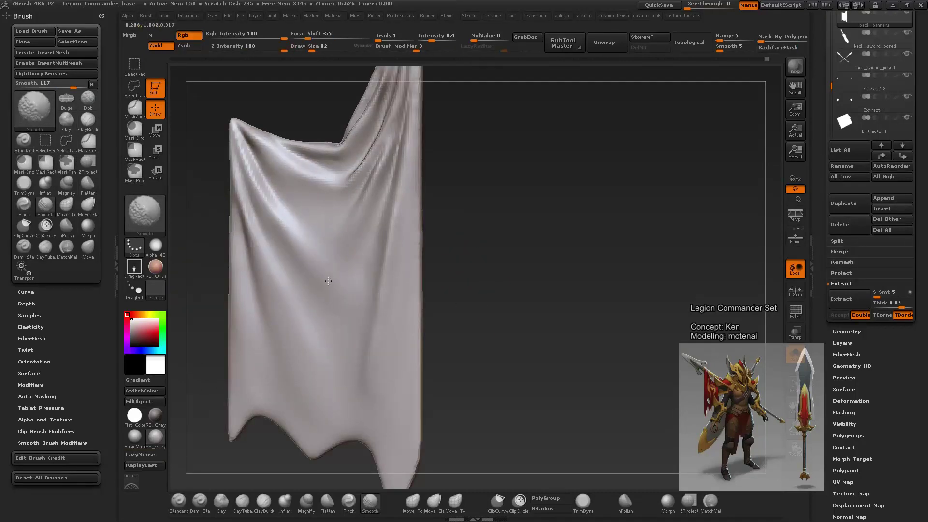
pyautogui.press('shift')
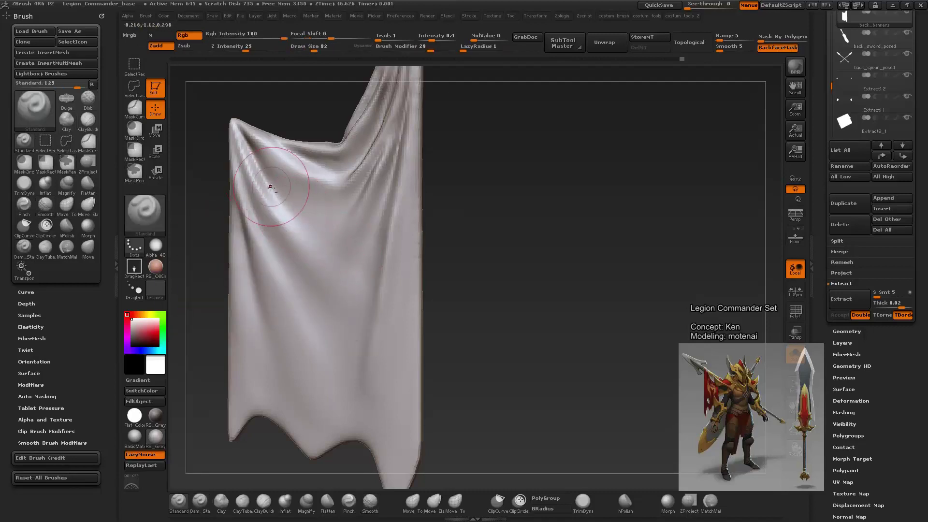
pyautogui.moveTo(414, 300)
pyautogui.mouseDown()
pyautogui.moveTo(455, 221)
pyautogui.moveTo(307, 238)
pyautogui.mouseUp()
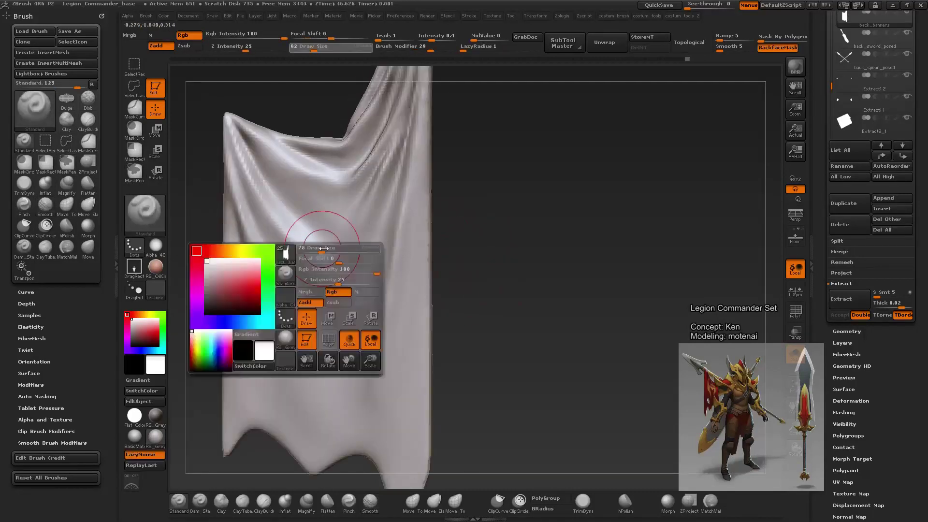
pyautogui.moveTo(475, 273)
pyautogui.keyDown('alt'); pyautogui.mouseDown()
pyautogui.moveTo(511, 200)
pyautogui.moveTo(467, 300)
pyautogui.mouseUp(); pyautogui.keyUp('alt')
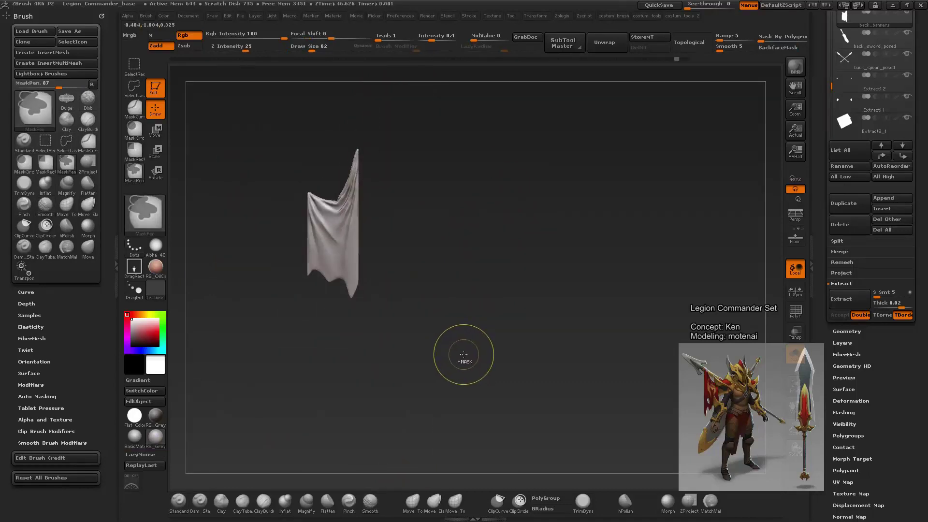
pyautogui.keyDown('alt'); pyautogui.moveTo(468, 356); pyautogui.dragTo(383, 284); pyautogui.keyUp('alt')
pyautogui.keyDown('shift'); pyautogui.click(385, 297); pyautogui.keyUp('shift')
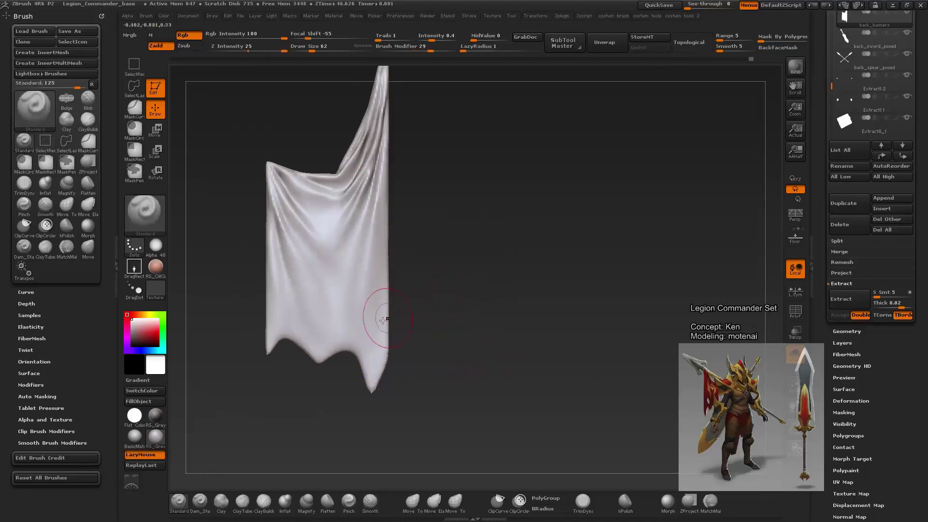
pyautogui.moveTo(380, 311)
pyautogui.keyDown('alt'); pyautogui.mouseDown()
pyautogui.moveTo(485, 228)
pyautogui.moveTo(502, 189)
pyautogui.moveTo(506, 305)
pyautogui.moveTo(598, 232)
pyautogui.moveTo(609, 319)
pyautogui.mouseUp(); pyautogui.keyUp('alt')
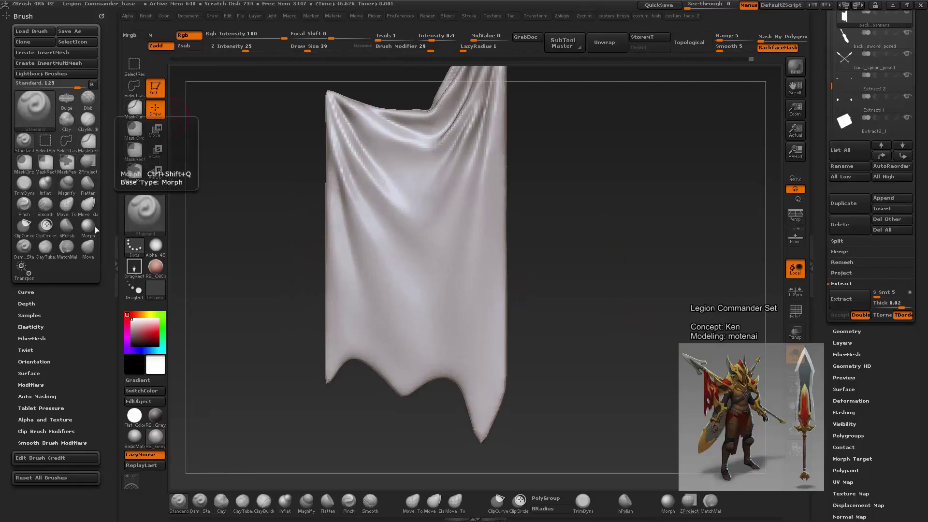
# Step: Draw a jagged zigzag hem outline across the banner bottom with a curve-drawn fill brush
pyautogui.click(145, 212)
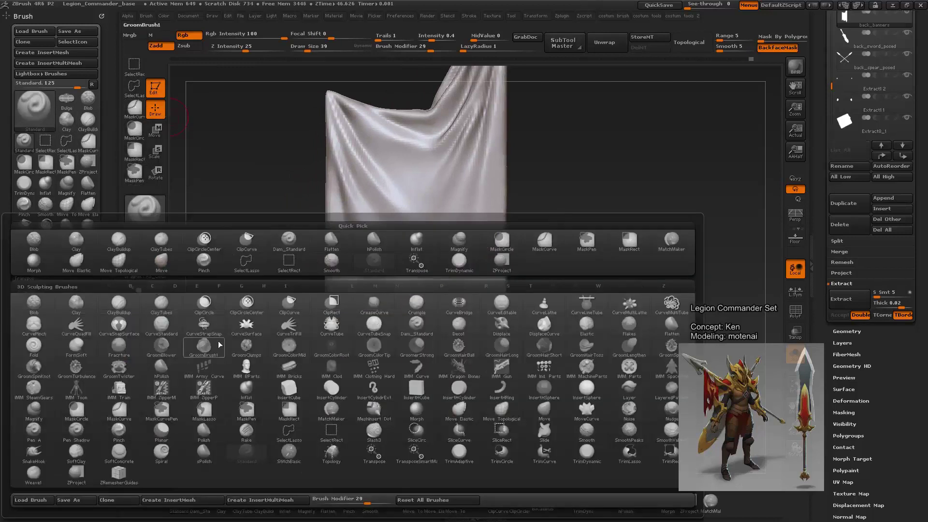
pyautogui.click(289, 332)
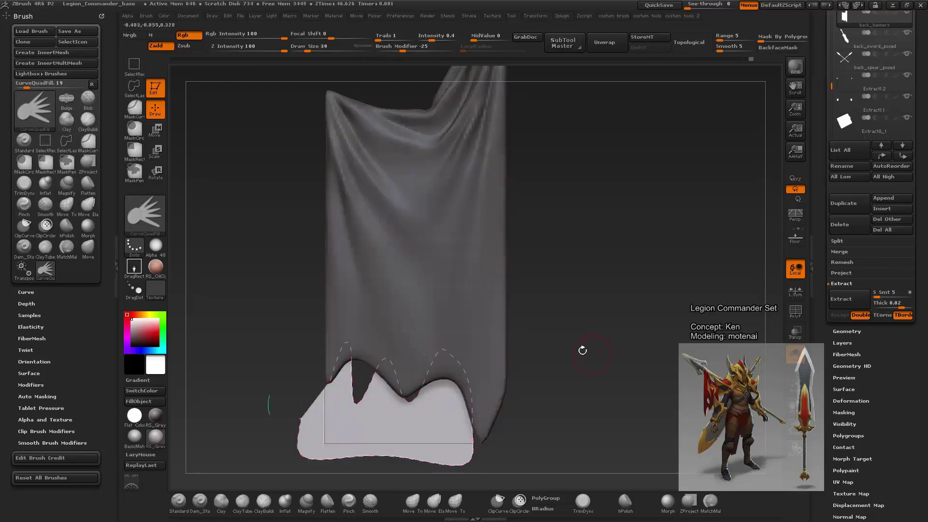
pyautogui.moveTo(583, 352)
pyautogui.mouseDown()
pyautogui.moveTo(605, 386)
pyautogui.moveTo(599, 355)
pyautogui.moveTo(342, 348)
pyautogui.mouseUp()
pyautogui.rightClick(599, 355)
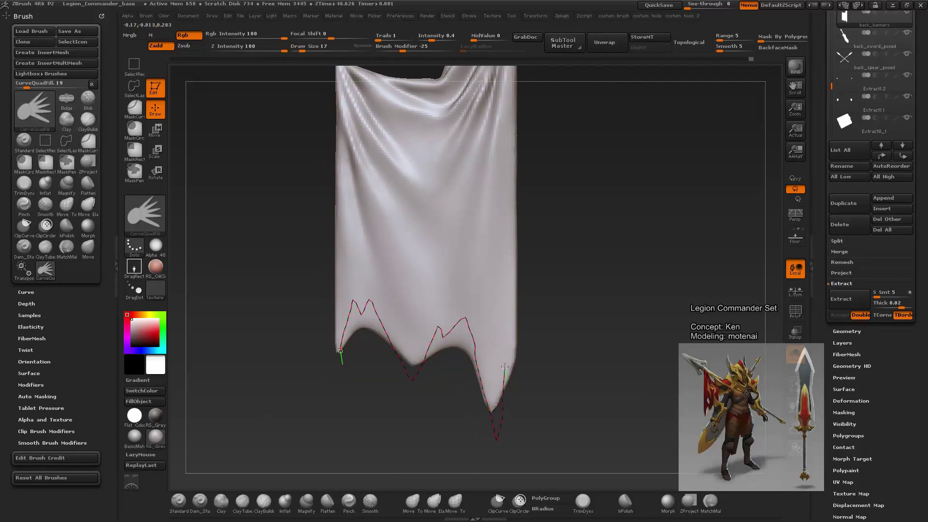
# Step: Stretch the lower hem piece wider using a Transpose move axis
pyautogui.moveTo(340, 355)
pyautogui.mouseDown()
pyautogui.moveTo(282, 356)
pyautogui.moveTo(371, 356)
pyautogui.moveTo(342, 424)
pyautogui.mouseUp()
pyautogui.press('w')
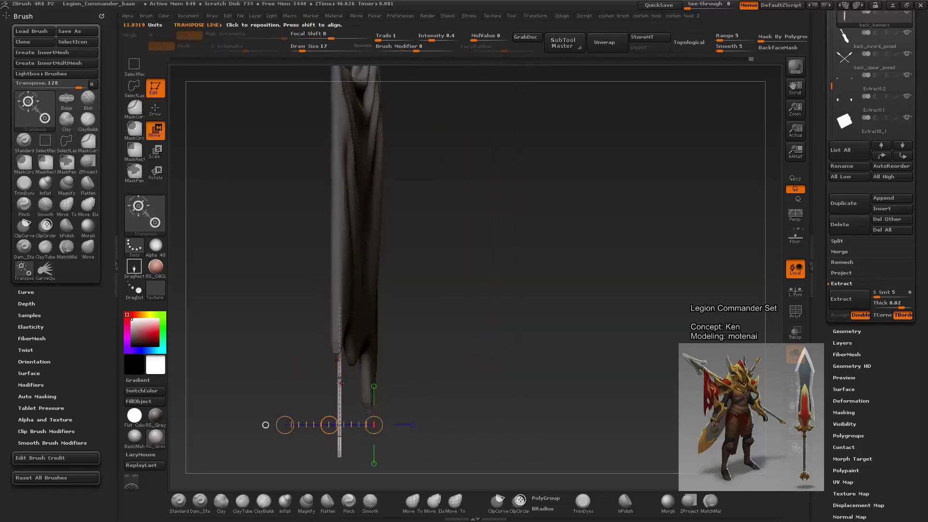
pyautogui.moveTo(336, 383); pyautogui.dragTo(512, 383)
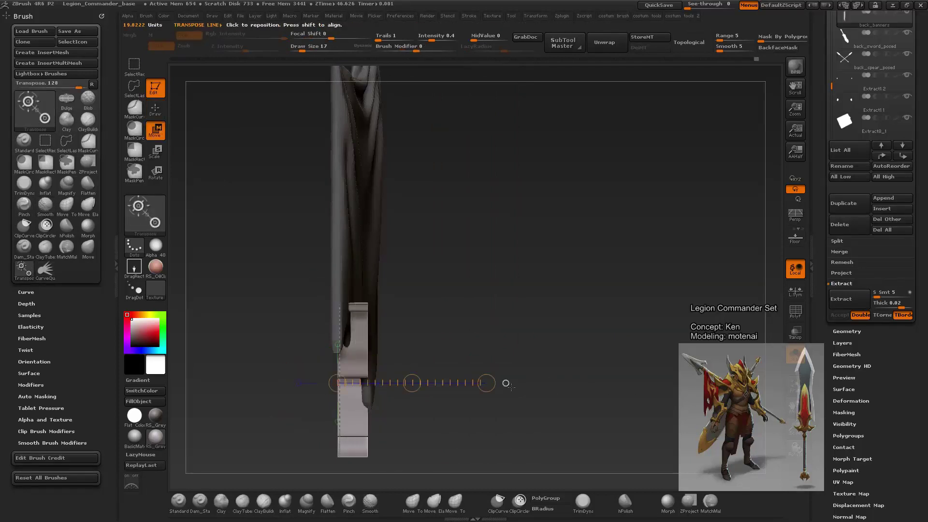
pyautogui.moveTo(412, 383); pyautogui.dragTo(397, 382)
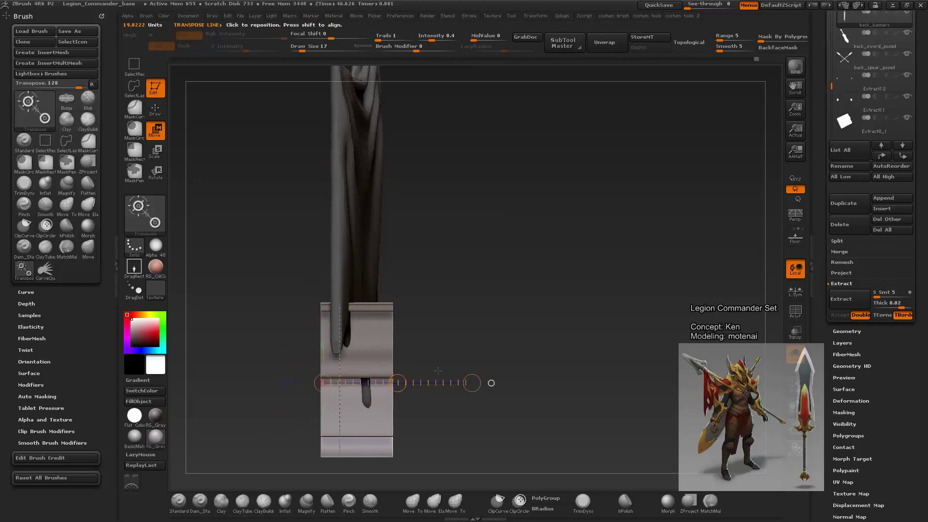
pyautogui.moveTo(464, 367)
pyautogui.mouseDown()
pyautogui.moveTo(558, 367)
pyautogui.moveTo(547, 315)
pyautogui.moveTo(560, 358)
pyautogui.moveTo(575, 360)
pyautogui.moveTo(395, 281)
pyautogui.mouseUp()
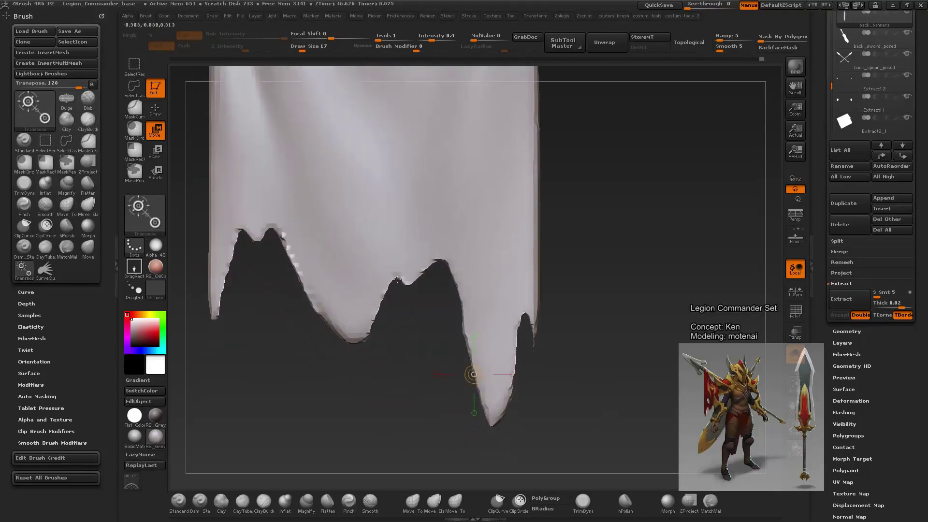
# Step: Frame the whole banner in a straight front view
pyautogui.press('space')
pyautogui.press('q')
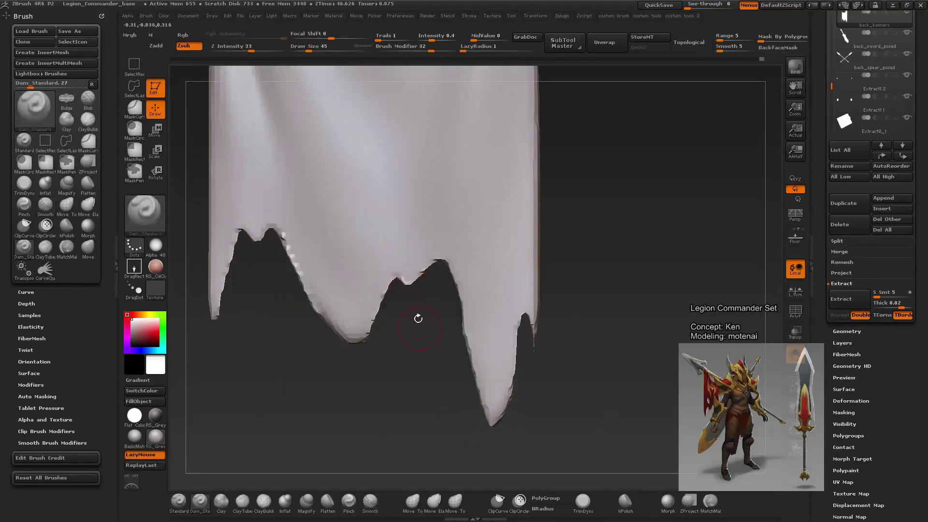
pyautogui.press('f')
pyautogui.moveTo(539, 327)
pyautogui.mouseDown()
pyautogui.moveTo(553, 340)
pyautogui.moveTo(556, 220)
pyautogui.moveTo(481, 313)
pyautogui.mouseUp()
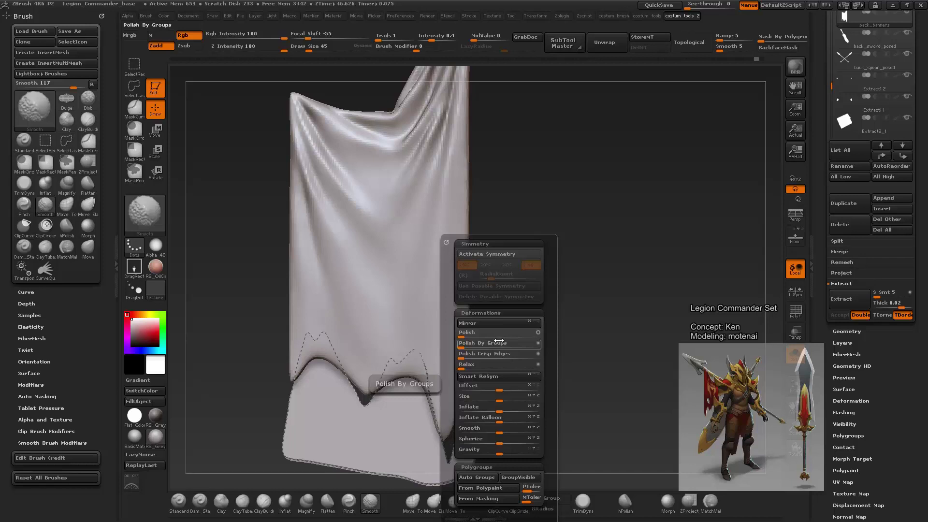
# Step: Polish the hem by groups and delete the cloth below the jagged hem
pyautogui.click(498, 341)
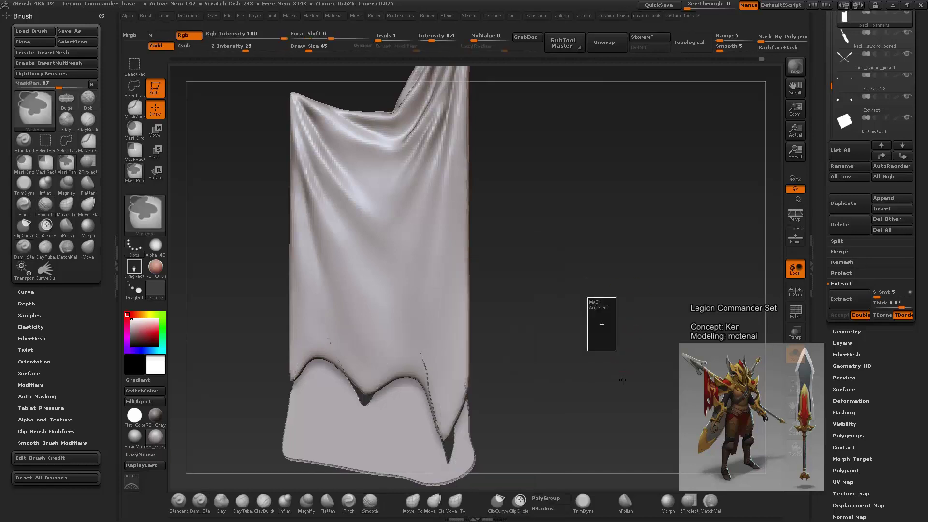
pyautogui.moveTo(623, 379)
pyautogui.keyDown('ctrl'); pyautogui.mouseDown()
pyautogui.moveTo(582, 291)
pyautogui.moveTo(607, 269)
pyautogui.moveTo(393, 352)
pyautogui.mouseUp(); pyautogui.keyUp('ctrl')
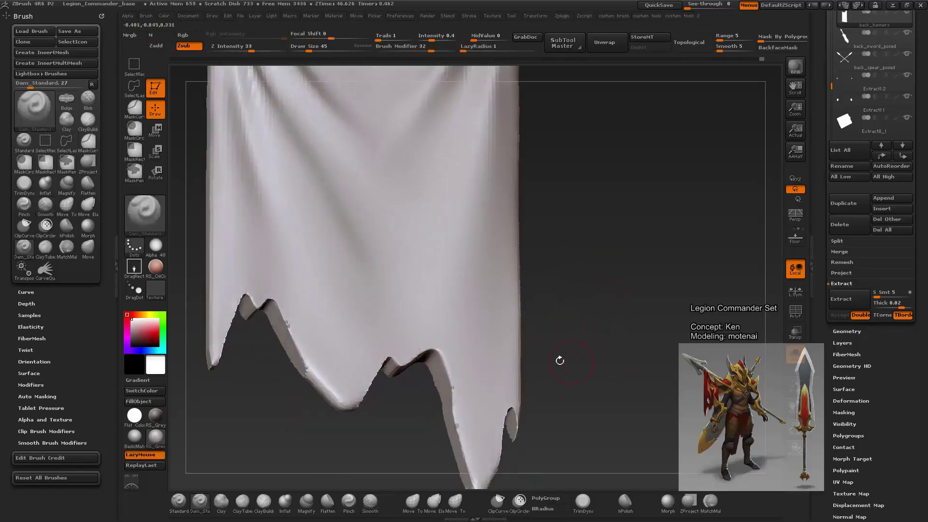
pyautogui.moveTo(560, 360)
pyautogui.mouseDown()
pyautogui.moveTo(654, 358)
pyautogui.moveTo(607, 306)
pyautogui.mouseUp()
# Step: Deepen and extend the crease above the hem with the Pinch brush
pyautogui.press('b')
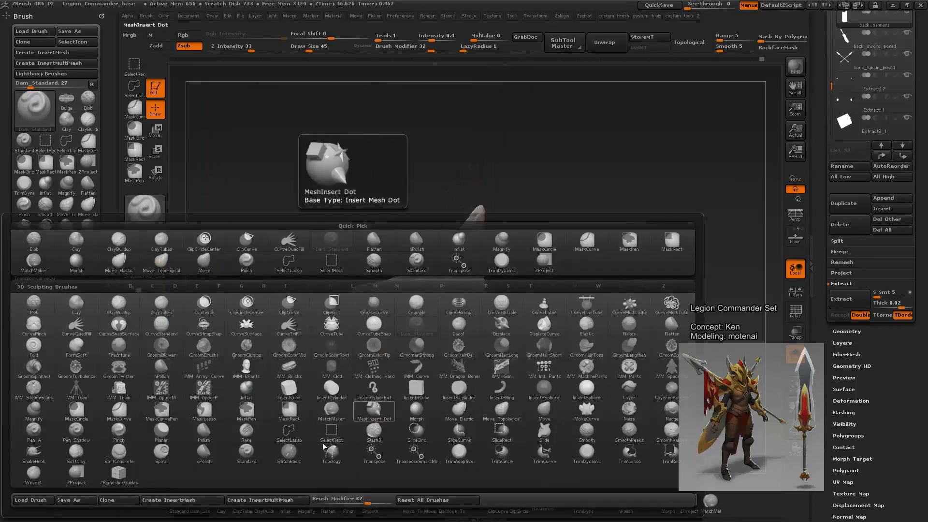
pyautogui.click(348, 503)
pyautogui.press('space')
pyautogui.moveTo(441, 312)
pyautogui.mouseDown()
pyautogui.moveTo(489, 338)
pyautogui.moveTo(518, 311)
pyautogui.moveTo(509, 308)
pyautogui.moveTo(546, 308)
pyautogui.mouseUp()
pyautogui.keyDown('alt'); pyautogui.moveTo(504, 397); pyautogui.dragTo(571, 309); pyautogui.keyUp('alt')
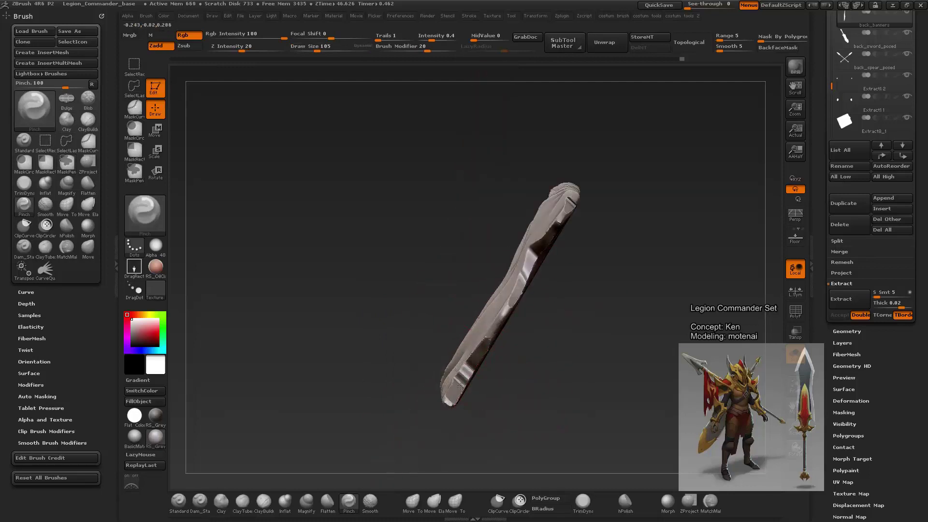
pyautogui.moveTo(637, 234)
pyautogui.mouseDown()
pyautogui.moveTo(668, 351)
pyautogui.moveTo(658, 265)
pyautogui.moveTo(503, 307)
pyautogui.moveTo(381, 313)
pyautogui.mouseUp()
pyautogui.press('shift')
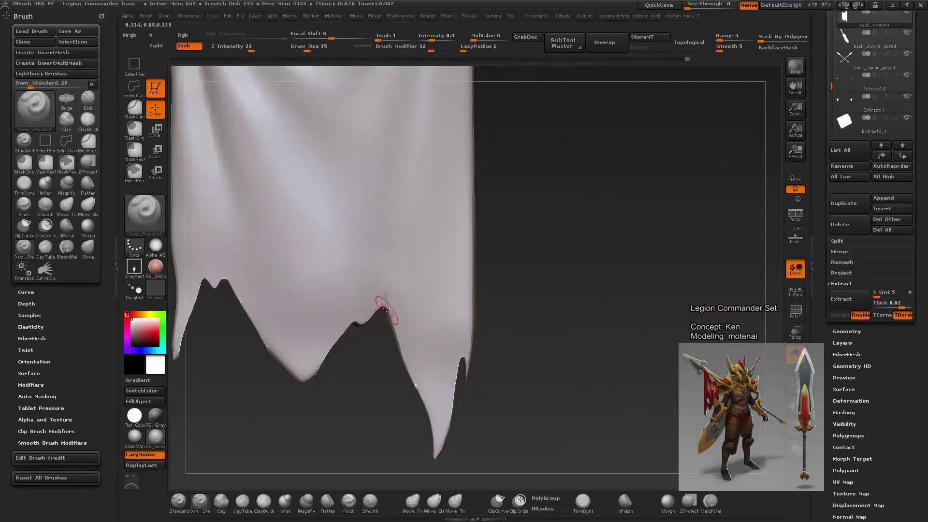
pyautogui.moveTo(387, 265); pyautogui.dragTo(386, 212)
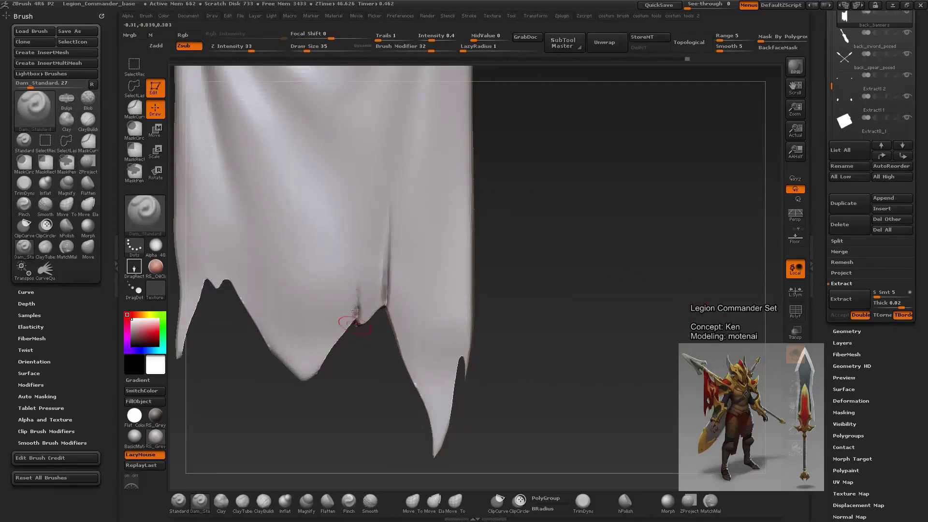
pyautogui.moveTo(358, 333); pyautogui.dragTo(364, 378)
# Step: Mask the banner's lower part and nudge it sideways with Transpose from a side view
pyautogui.press('f')
pyautogui.moveTo(483, 290); pyautogui.dragTo(367, 401)
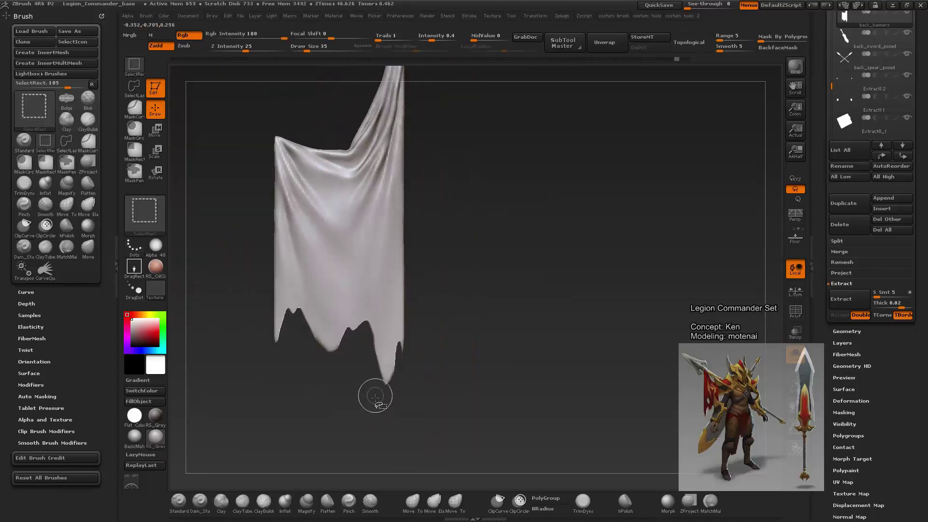
pyautogui.keyDown('ctrl'); pyautogui.moveTo(245, 421); pyautogui.dragTo(485, 293); pyautogui.keyUp('ctrl')
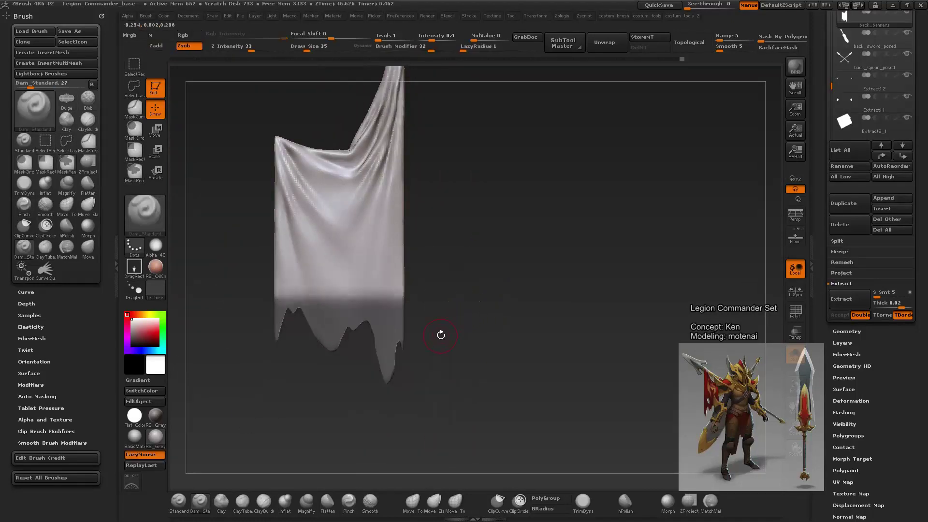
pyautogui.moveTo(457, 326); pyautogui.dragTo(433, 209)
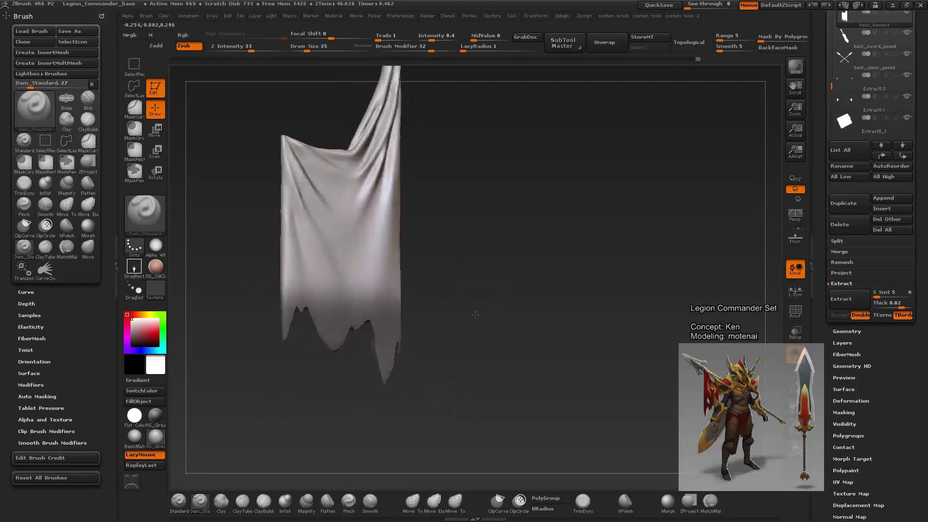
pyautogui.press('w')
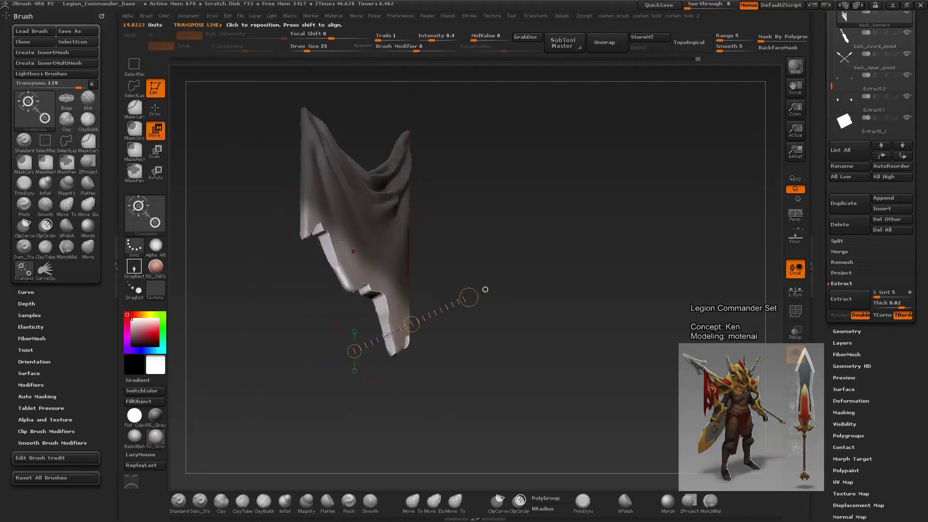
pyautogui.keyDown('shift'); pyautogui.moveTo(482, 290); pyautogui.dragTo(482, 275); pyautogui.keyUp('shift')
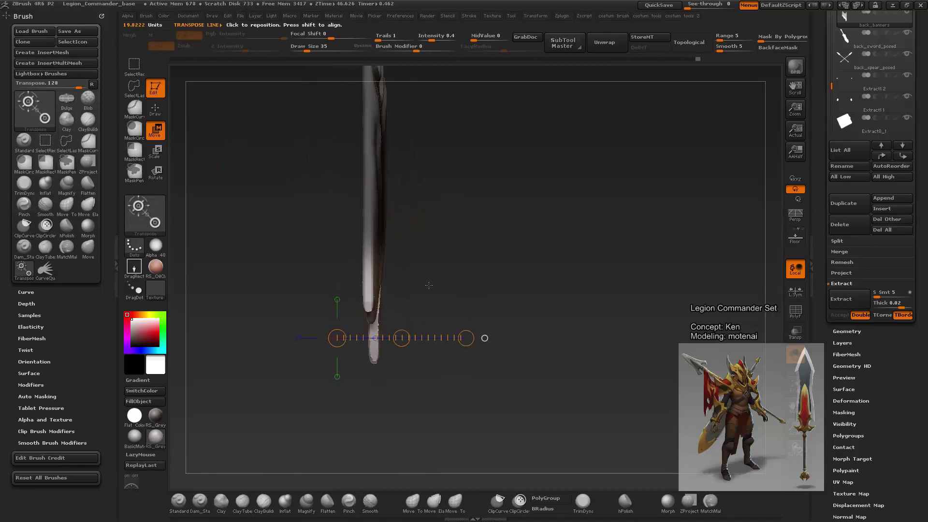
pyautogui.moveTo(485, 338)
pyautogui.mouseDown()
pyautogui.moveTo(416, 246)
pyautogui.moveTo(526, 327)
pyautogui.moveTo(541, 294)
pyautogui.moveTo(522, 315)
pyautogui.moveTo(595, 322)
pyautogui.moveTo(542, 334)
pyautogui.moveTo(551, 332)
pyautogui.mouseUp()
pyautogui.press('q')
pyautogui.press('w')
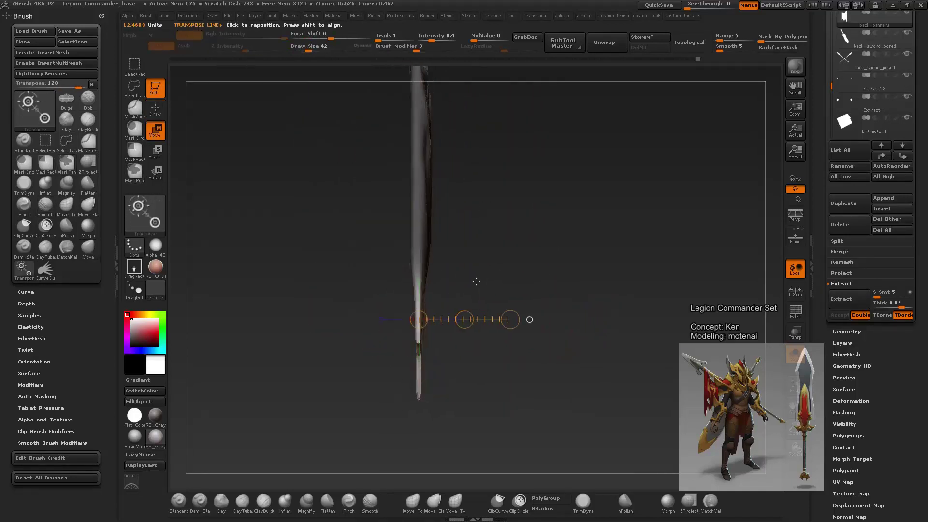
pyautogui.moveTo(530, 305); pyautogui.dragTo(317, 311)
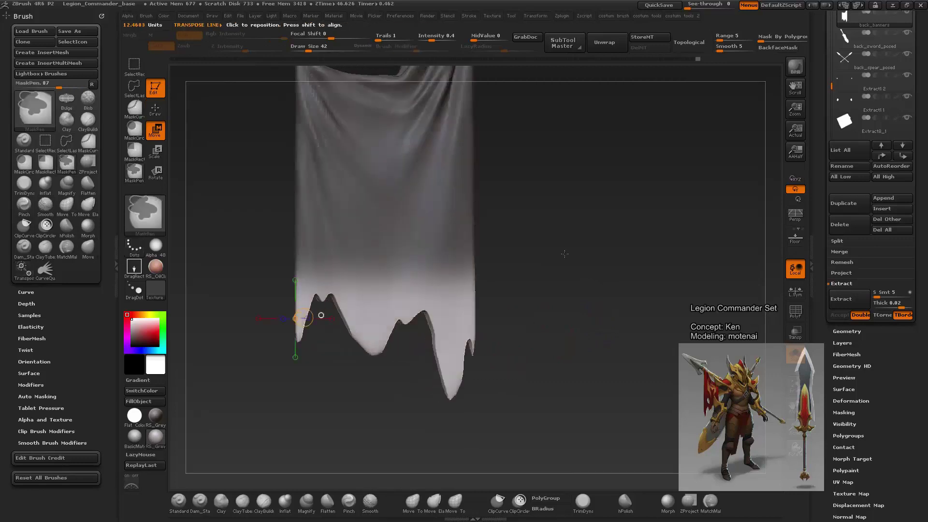
# Step: Carve a new Dam_Standard crease above the hem peaks with a smaller brush
pyautogui.press('q')
pyautogui.press('shift')
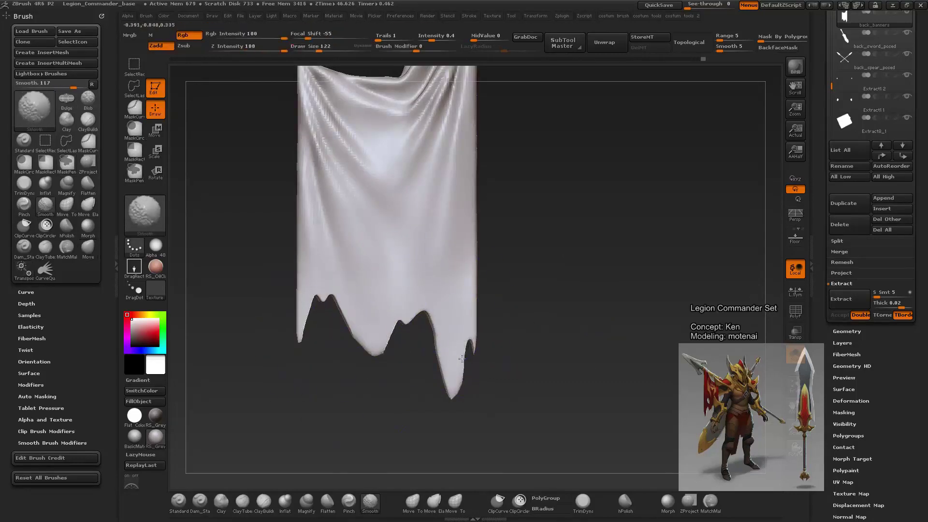
pyautogui.keyDown('alt'); pyautogui.moveTo(541, 336); pyautogui.dragTo(518, 269); pyautogui.keyUp('alt')
pyautogui.press('space')
pyautogui.moveTo(526, 301)
pyautogui.keyDown('alt'); pyautogui.mouseDown()
pyautogui.moveTo(291, 262)
pyautogui.moveTo(309, 241)
pyautogui.moveTo(321, 369)
pyautogui.moveTo(265, 203)
pyautogui.moveTo(287, 247)
pyautogui.mouseUp(); pyautogui.keyUp('alt')
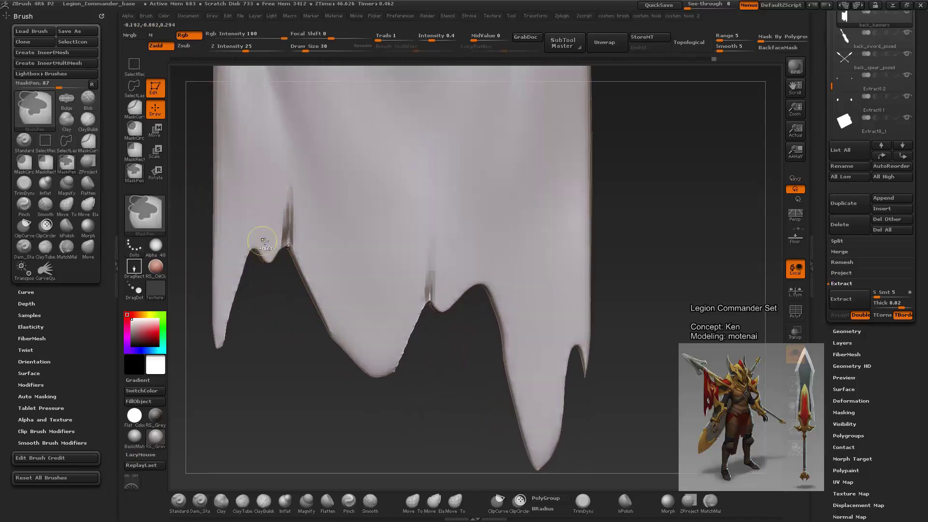
pyautogui.keyDown('alt'); pyautogui.moveTo(231, 304); pyautogui.dragTo(261, 290); pyautogui.keyUp('alt')
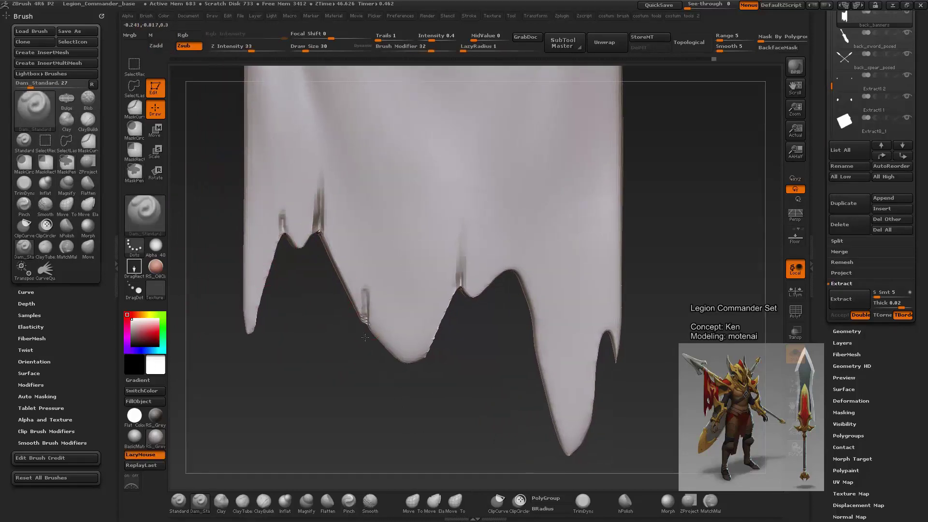
pyautogui.press('space')
pyautogui.moveTo(386, 263); pyautogui.dragTo(377, 263)
pyautogui.moveTo(366, 290)
pyautogui.mouseDown()
pyautogui.moveTo(363, 213)
pyautogui.moveTo(397, 460)
pyautogui.moveTo(369, 399)
pyautogui.mouseUp()
# Step: Pull the valley between the left hem peaks downward with SnakeHook at intensity 90
pyautogui.press('b')
pyautogui.press('s')
pyautogui.press('h')
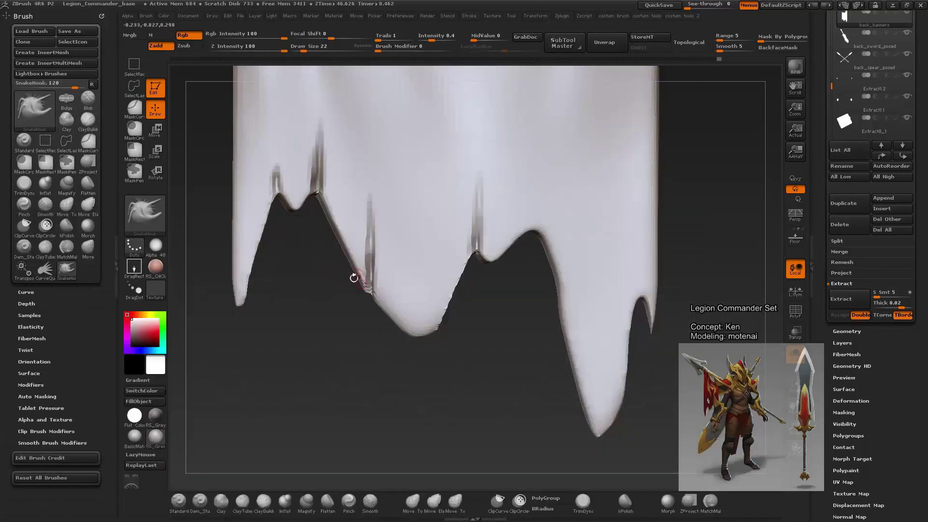
pyautogui.press('space')
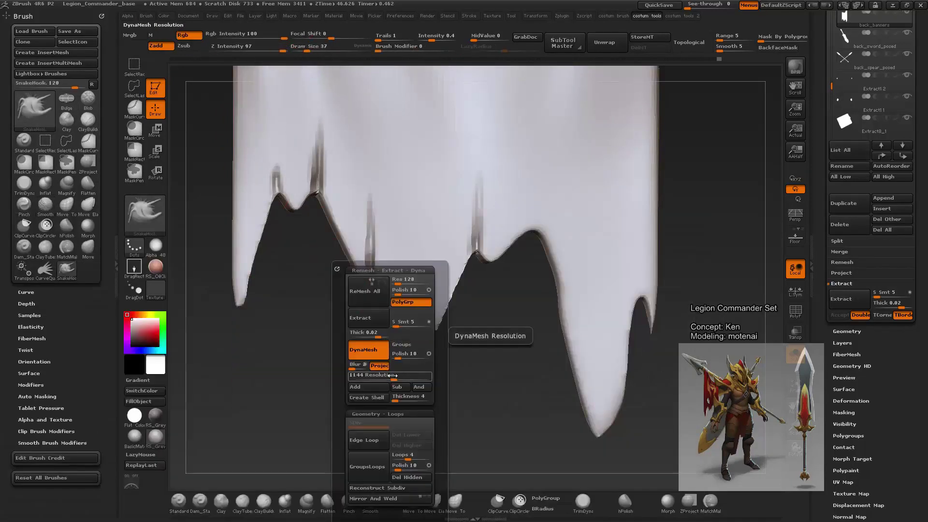
pyautogui.press('ctrl')
pyautogui.moveTo(337, 340); pyautogui.dragTo(347, 308)
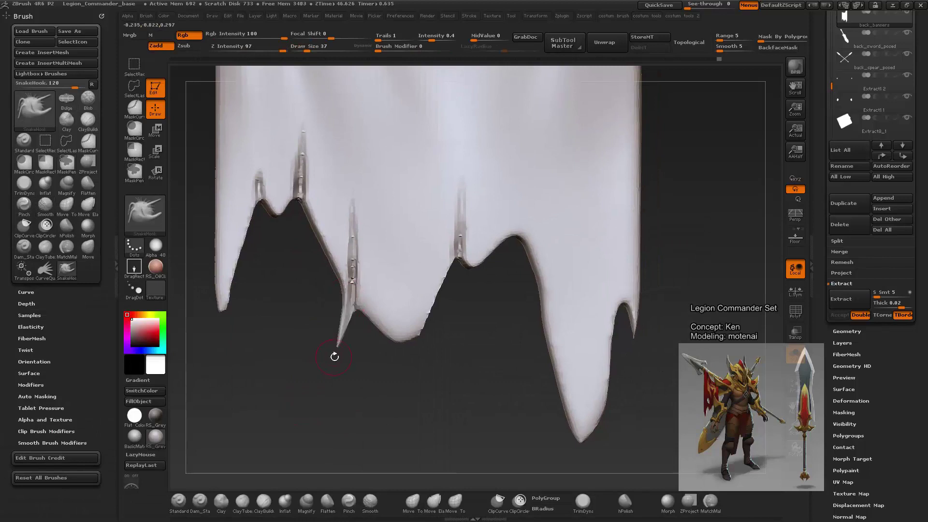
pyautogui.write('90')
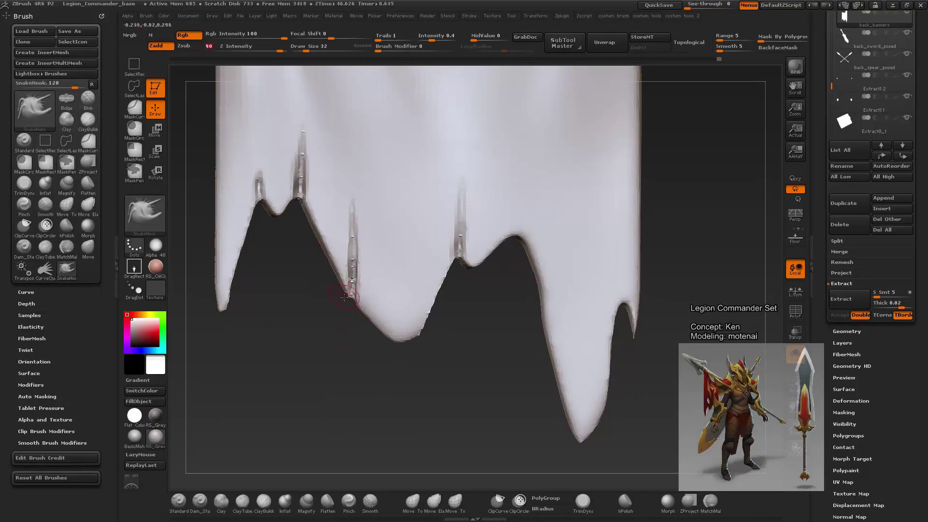
pyautogui.press('space')
pyautogui.moveTo(274, 215); pyautogui.dragTo(276, 237)
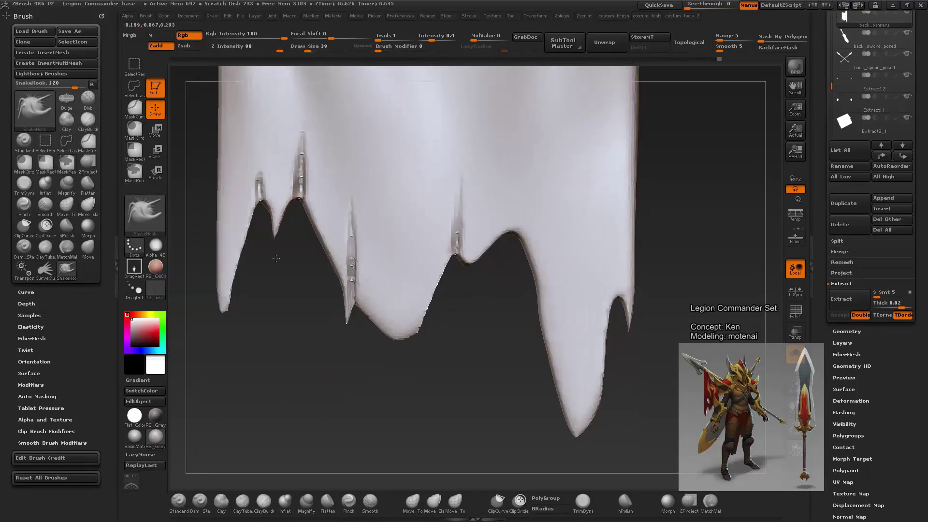
# Step: Soften the top of the dark crease and carve a sharp crease up from the notch
pyautogui.press('shift')
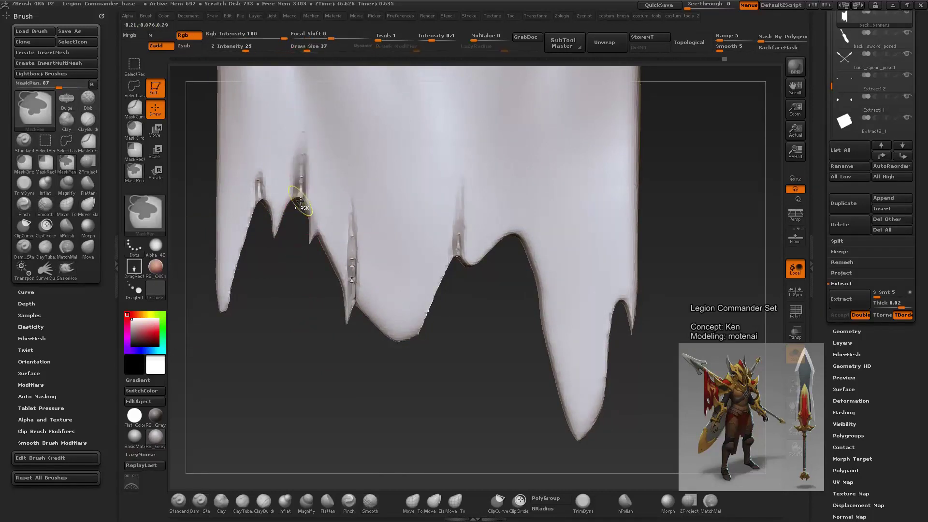
pyautogui.keyDown('shift'); pyautogui.moveTo(301, 158); pyautogui.dragTo(299, 207); pyautogui.keyUp('shift')
pyautogui.moveTo(271, 254); pyautogui.dragTo(275, 274)
pyautogui.moveTo(292, 228); pyautogui.dragTo(289, 143)
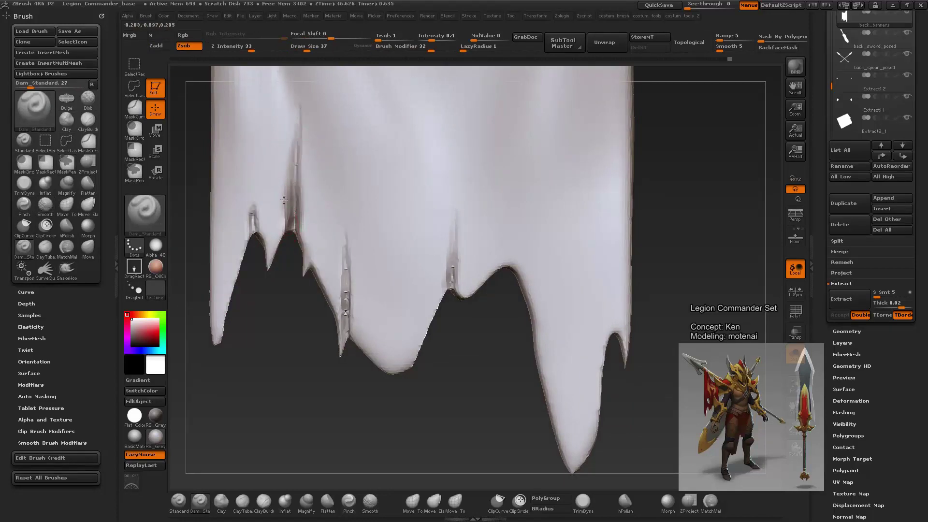
pyautogui.moveTo(338, 397)
pyautogui.mouseDown()
pyautogui.moveTo(346, 374)
pyautogui.moveTo(399, 440)
pyautogui.mouseUp()
pyautogui.press('ctrl')
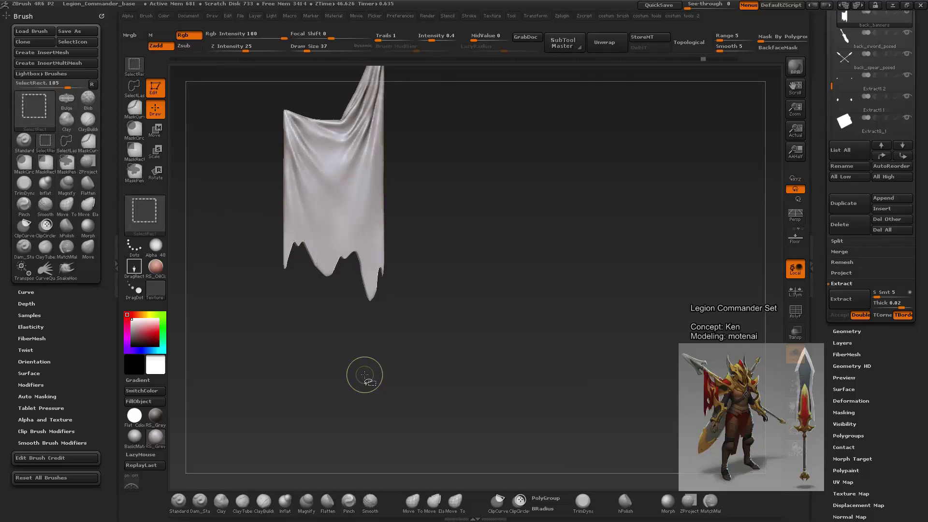
# Step: Undo recent strokes and pull the hem edge down into a tapered drip with SnakeHook
pyautogui.press('f')
pyautogui.hotkey('ctrl', 'z')
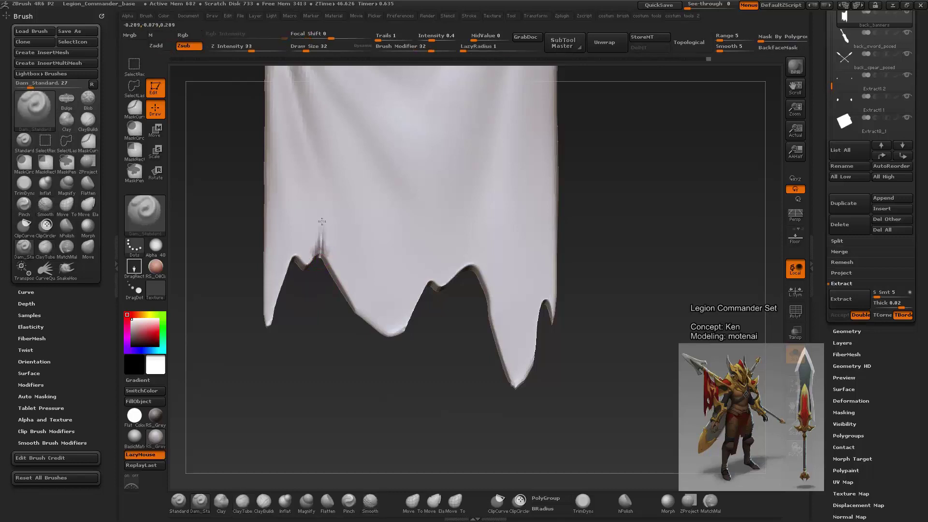
pyautogui.hotkey('ctrl', 'z')
pyautogui.click(67, 268)
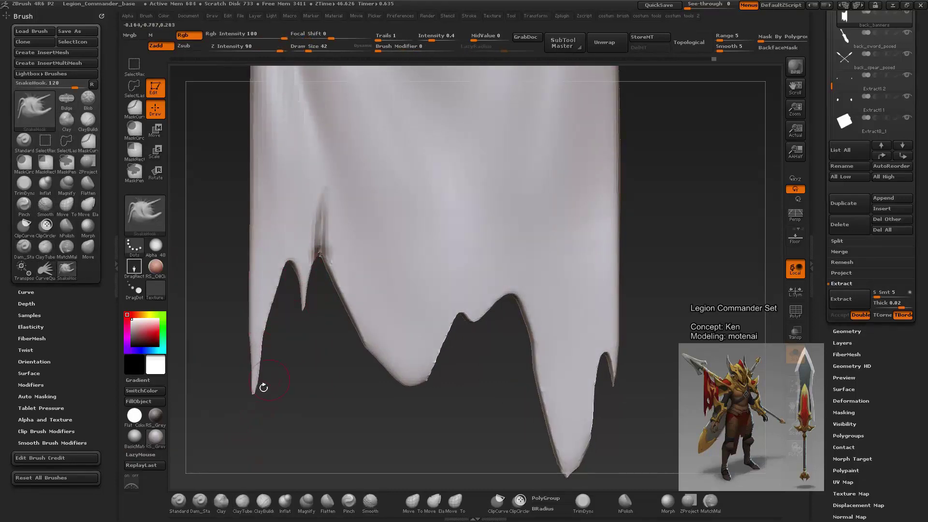
pyautogui.moveTo(353, 432)
pyautogui.keyDown('alt'); pyautogui.mouseDown()
pyautogui.moveTo(386, 280)
pyautogui.moveTo(369, 307)
pyautogui.mouseUp(); pyautogui.keyUp('alt')
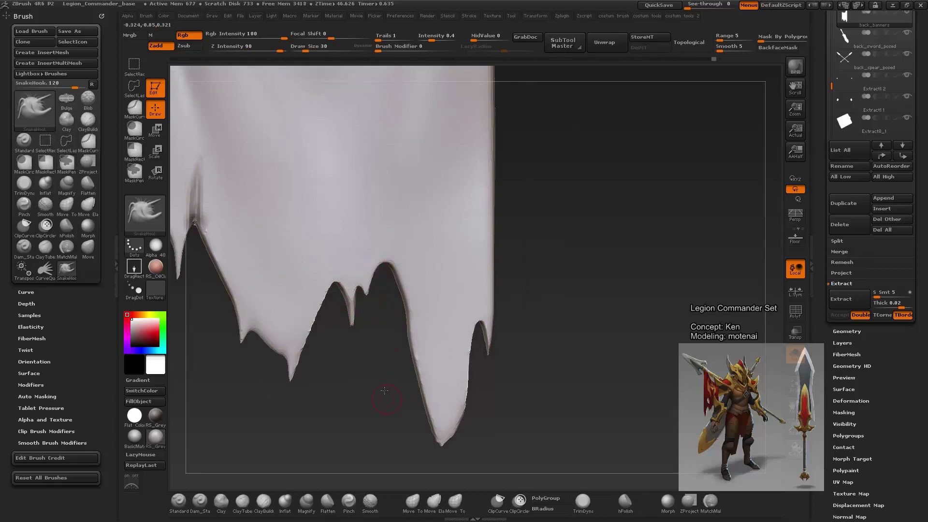
pyautogui.moveTo(384, 390)
pyautogui.keyDown('alt'); pyautogui.mouseDown()
pyautogui.moveTo(384, 331)
pyautogui.moveTo(452, 207)
pyautogui.moveTo(495, 408)
pyautogui.mouseUp(); pyautogui.keyUp('alt')
pyautogui.press('space')
pyautogui.moveTo(450, 290)
pyautogui.mouseDown()
pyautogui.moveTo(355, 262)
pyautogui.moveTo(360, 242)
pyautogui.mouseUp()
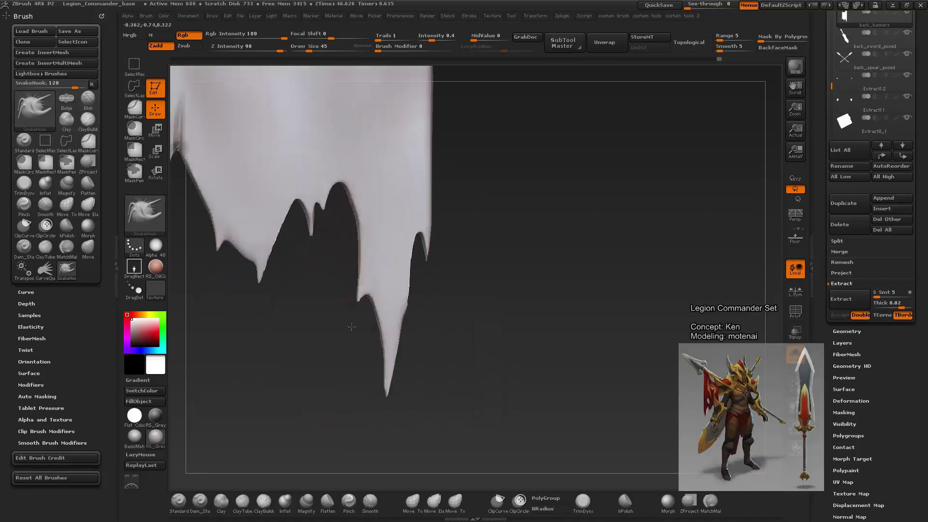
pyautogui.moveTo(353, 280)
pyautogui.mouseDown()
pyautogui.moveTo(357, 298)
pyautogui.moveTo(334, 311)
pyautogui.moveTo(376, 319)
pyautogui.moveTo(450, 309)
pyautogui.moveTo(363, 317)
pyautogui.moveTo(348, 327)
pyautogui.moveTo(359, 240)
pyautogui.moveTo(379, 335)
pyautogui.mouseUp()
# Step: Tighten the creases along the jagged hem, alternating Dam_Standard and Pinch brushes
pyautogui.press('b')
pyautogui.press('d')
pyautogui.press('s')
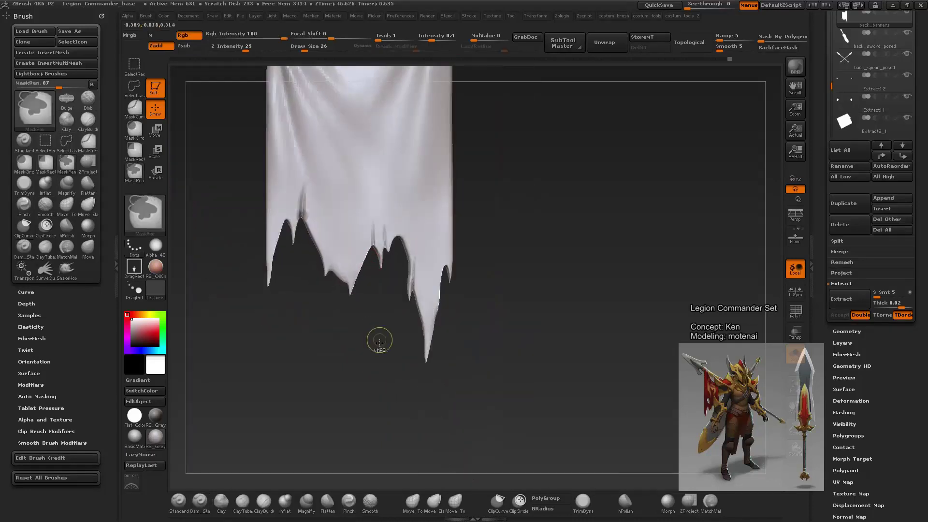
pyautogui.moveTo(385, 205)
pyautogui.mouseDown()
pyautogui.moveTo(327, 338)
pyautogui.moveTo(342, 354)
pyautogui.moveTo(399, 244)
pyautogui.mouseUp()
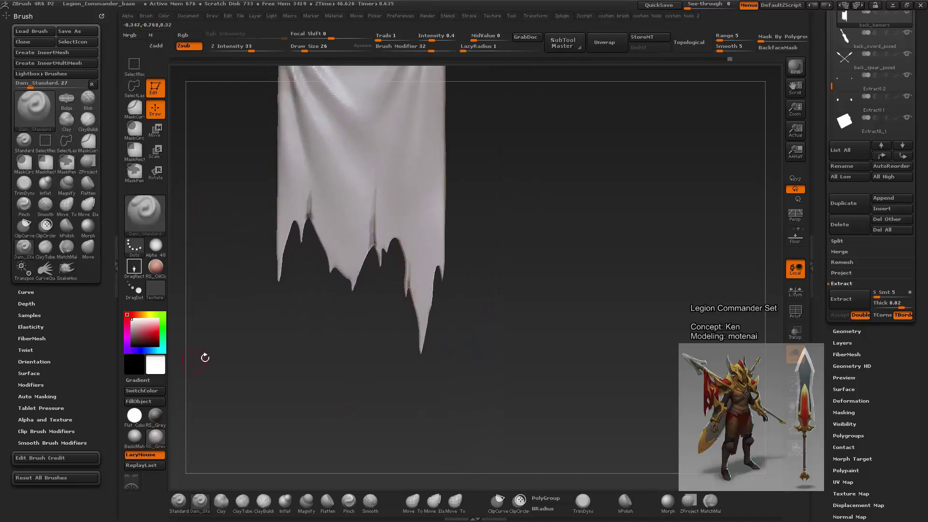
pyautogui.press('b')
pyautogui.press('p')
pyautogui.press('i')
pyautogui.press('space')
pyautogui.press('space')
pyautogui.moveTo(401, 246); pyautogui.dragTo(387, 396)
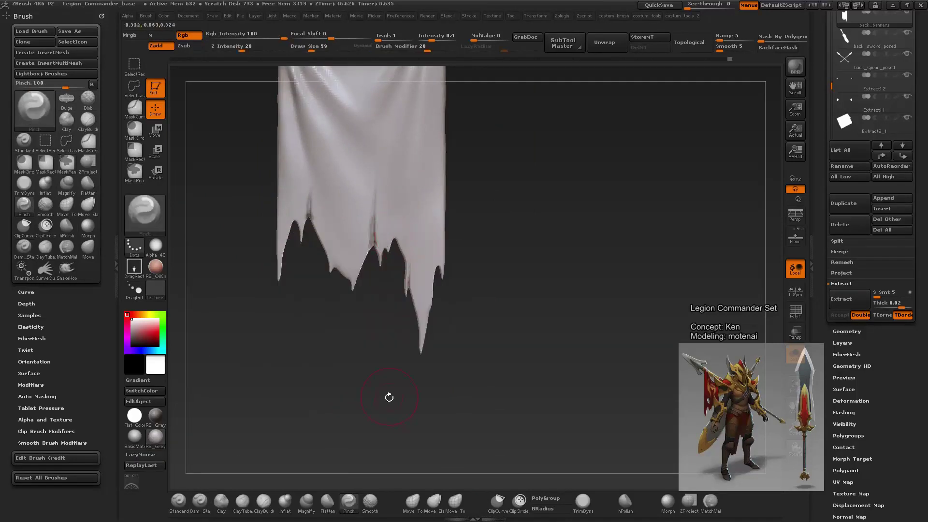
pyautogui.press('b')
pyautogui.press('d')
pyautogui.press('s')
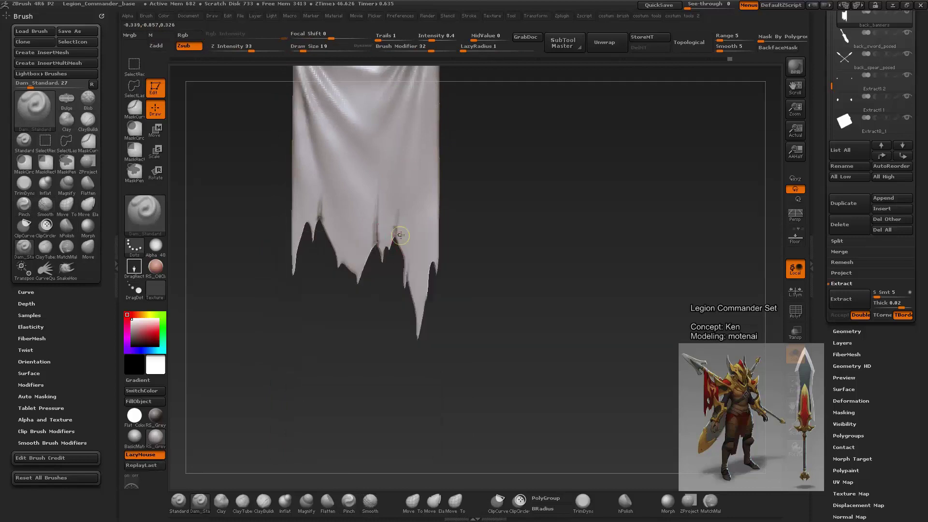
# Step: Smooth the banner's cloth surface, then step back to view the whole banner
pyautogui.moveTo(394, 244)
pyautogui.mouseDown()
pyautogui.moveTo(370, 292)
pyautogui.moveTo(389, 329)
pyautogui.moveTo(395, 245)
pyautogui.mouseUp()
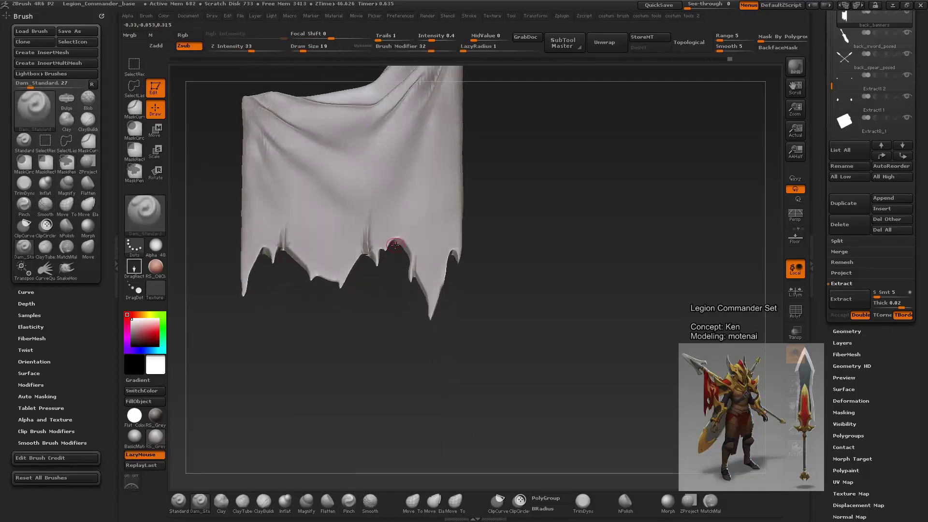
pyautogui.moveTo(455, 140)
pyautogui.mouseDown()
pyautogui.moveTo(536, 250)
pyautogui.moveTo(511, 237)
pyautogui.mouseUp()
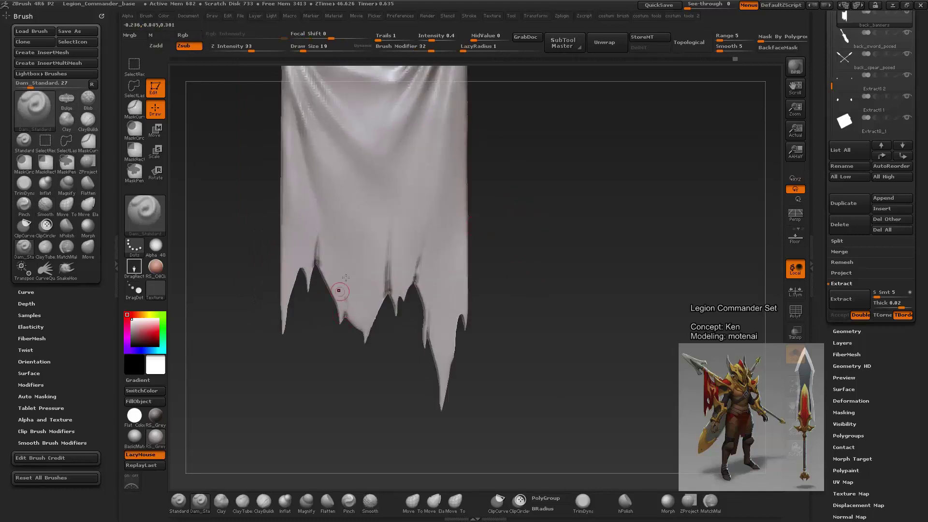
pyautogui.moveTo(339, 290); pyautogui.dragTo(359, 393)
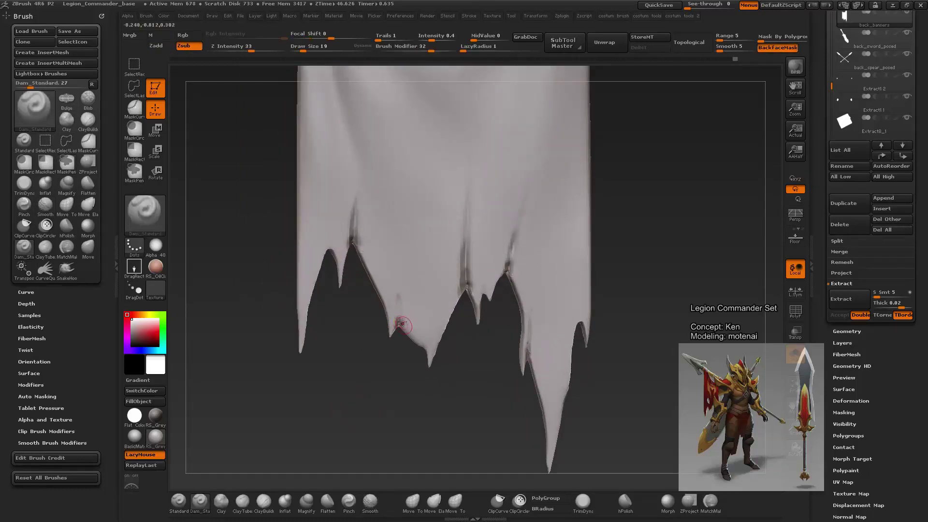
pyautogui.moveTo(403, 323); pyautogui.dragTo(443, 307)
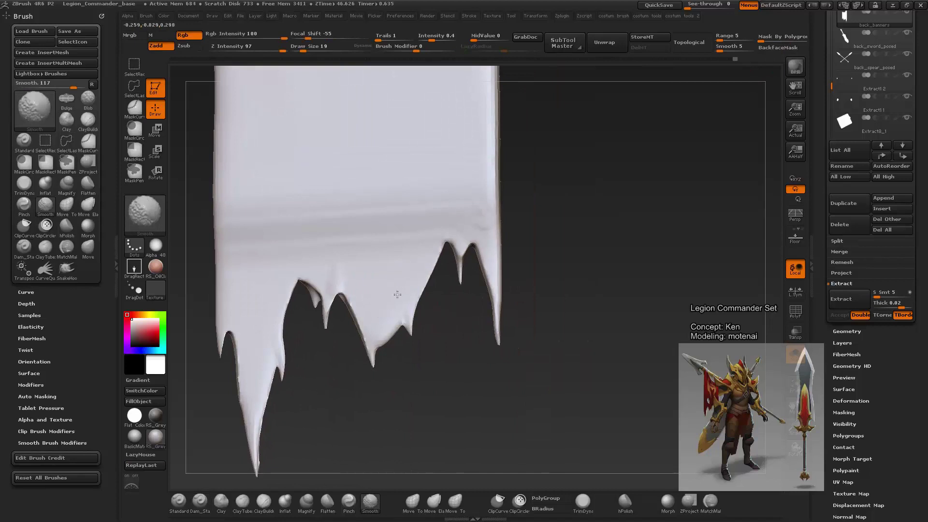
pyautogui.moveTo(448, 248); pyautogui.dragTo(526, 293)
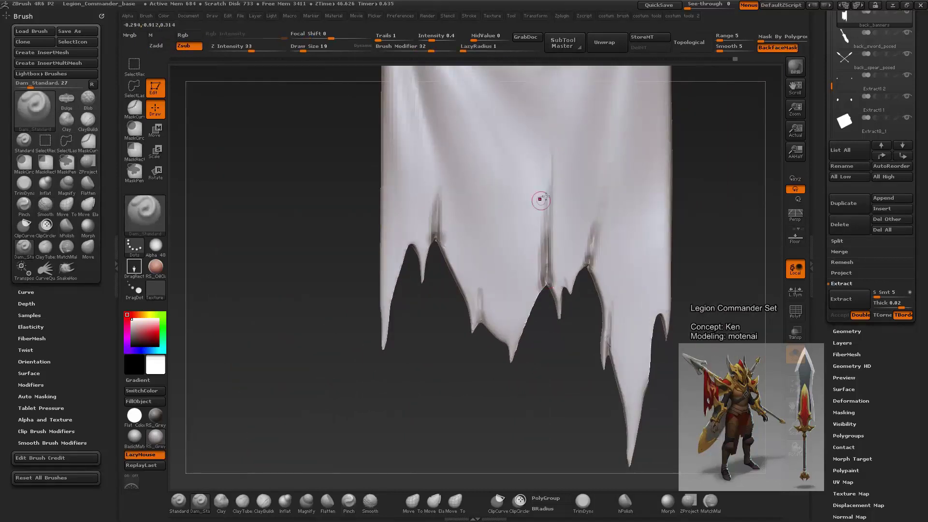
pyautogui.moveTo(475, 198)
pyautogui.keyDown('alt'); pyautogui.mouseDown()
pyautogui.moveTo(518, 248)
pyautogui.moveTo(512, 265)
pyautogui.mouseUp(); pyautogui.keyUp('alt')
pyautogui.press('shift')
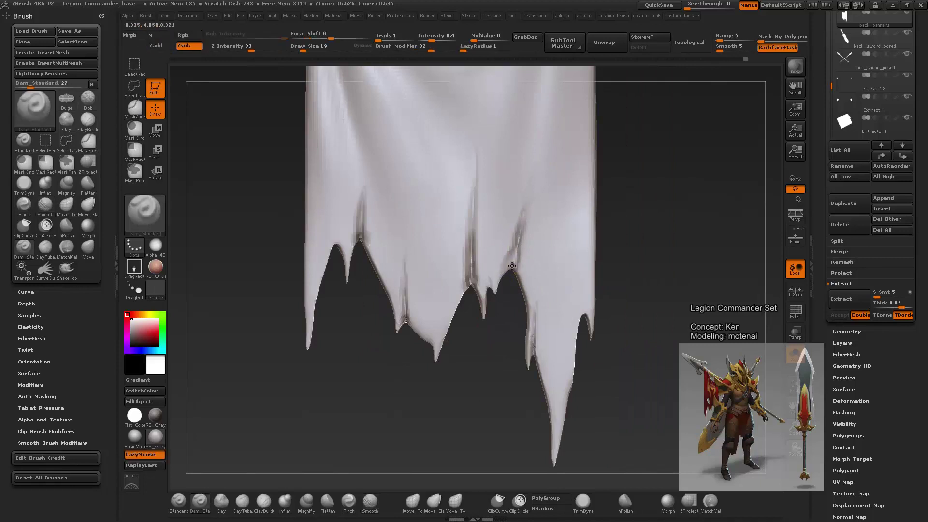
pyautogui.moveTo(604, 256)
pyautogui.mouseDown()
pyautogui.moveTo(630, 240)
pyautogui.moveTo(651, 292)
pyautogui.moveTo(648, 273)
pyautogui.moveTo(630, 274)
pyautogui.moveTo(644, 318)
pyautogui.moveTo(596, 321)
pyautogui.moveTo(374, 256)
pyautogui.mouseUp()
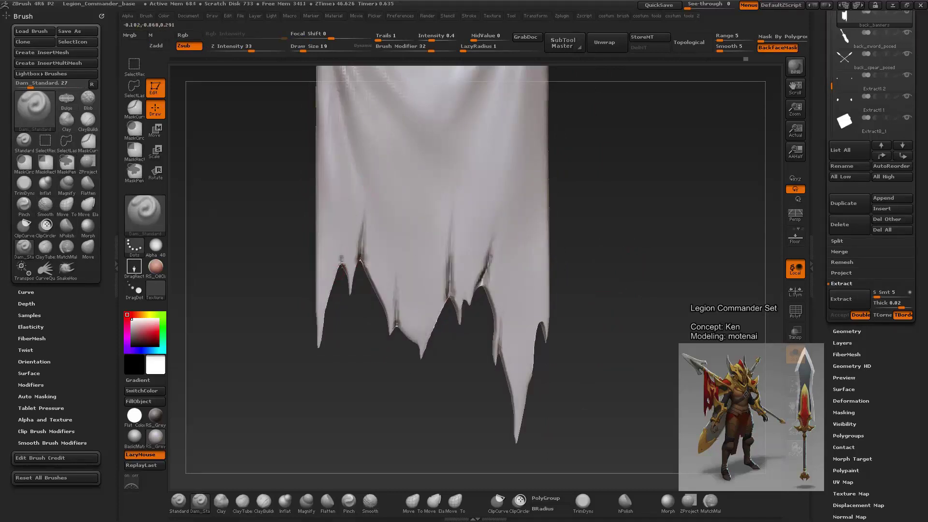
pyautogui.moveTo(529, 217)
pyautogui.mouseDown()
pyautogui.moveTo(615, 165)
pyautogui.moveTo(532, 346)
pyautogui.moveTo(631, 335)
pyautogui.moveTo(635, 403)
pyautogui.moveTo(617, 335)
pyautogui.moveTo(679, 319)
pyautogui.moveTo(658, 327)
pyautogui.moveTo(704, 266)
pyautogui.mouseUp()
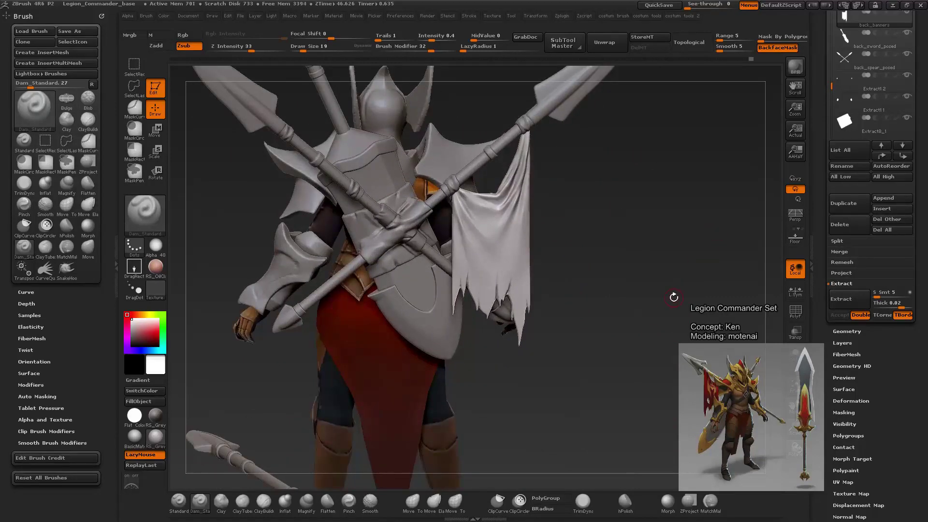
# Step: Select the cloth wrap subtool on the crossed spears and solo it
pyautogui.moveTo(674, 297)
pyautogui.mouseDown()
pyautogui.moveTo(648, 271)
pyautogui.moveTo(641, 333)
pyautogui.moveTo(596, 379)
pyautogui.moveTo(603, 407)
pyautogui.moveTo(646, 328)
pyautogui.moveTo(592, 367)
pyautogui.moveTo(651, 297)
pyautogui.mouseUp()
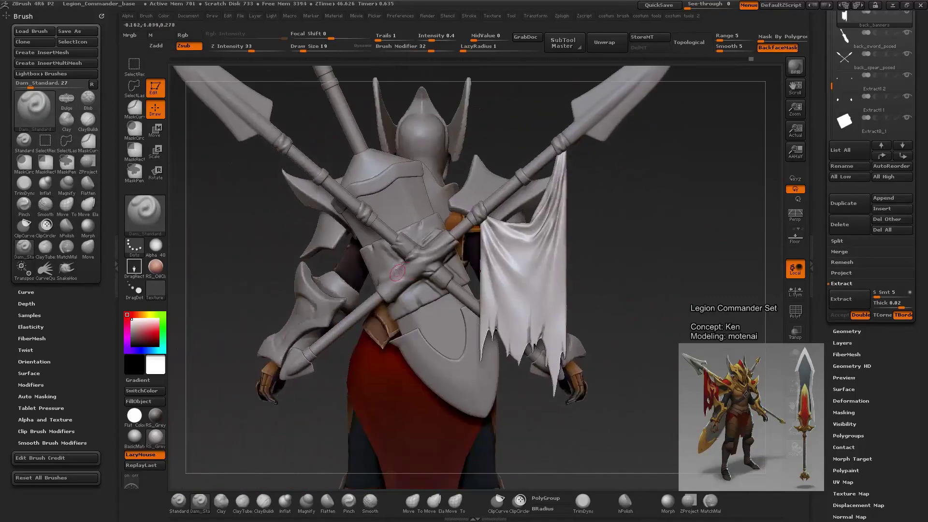
pyautogui.press('ctrl')
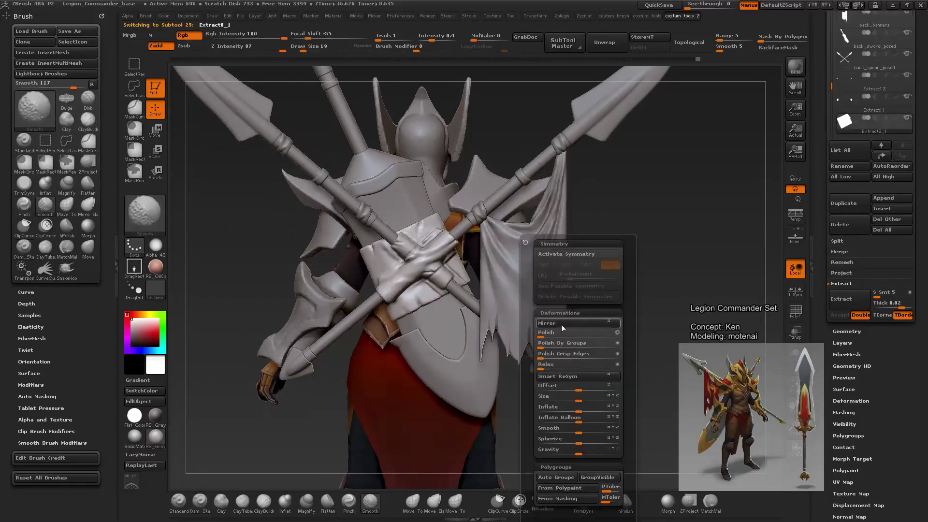
pyautogui.moveTo(675, 301)
pyautogui.keyDown('alt'); pyautogui.mouseDown()
pyautogui.moveTo(531, 271)
pyautogui.moveTo(434, 225)
pyautogui.moveTo(460, 207)
pyautogui.mouseUp(); pyautogui.keyUp('alt')
pyautogui.moveTo(590, 155); pyautogui.dragTo(467, 185)
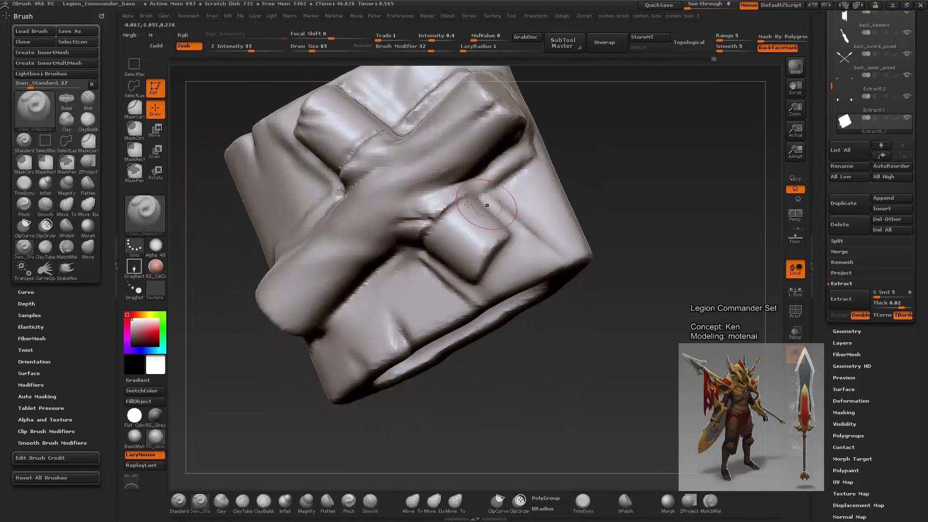
# Step: Build up the wrap surface near the crossing strap with the Standard brush
pyautogui.click(178, 501)
pyautogui.moveTo(372, 207); pyautogui.dragTo(398, 195)
pyautogui.moveTo(444, 155); pyautogui.dragTo(514, 179)
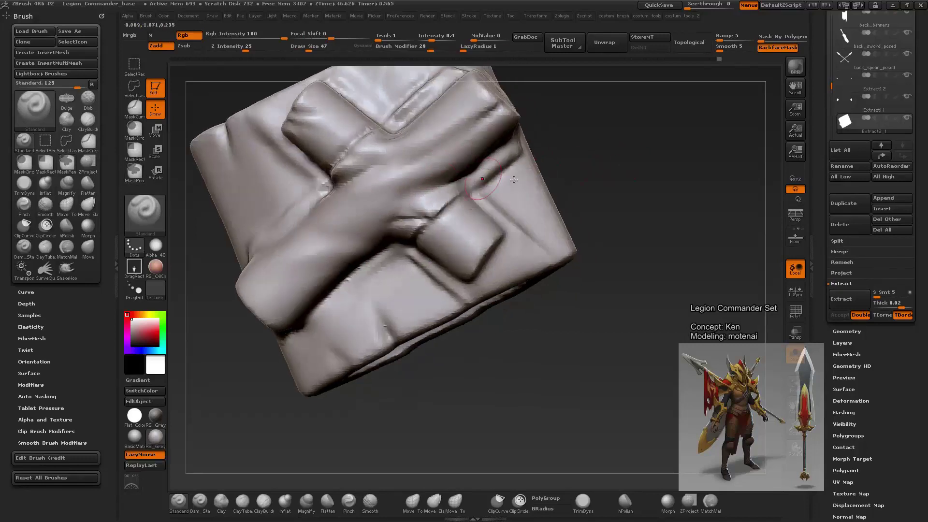
pyautogui.moveTo(372, 194); pyautogui.dragTo(377, 174)
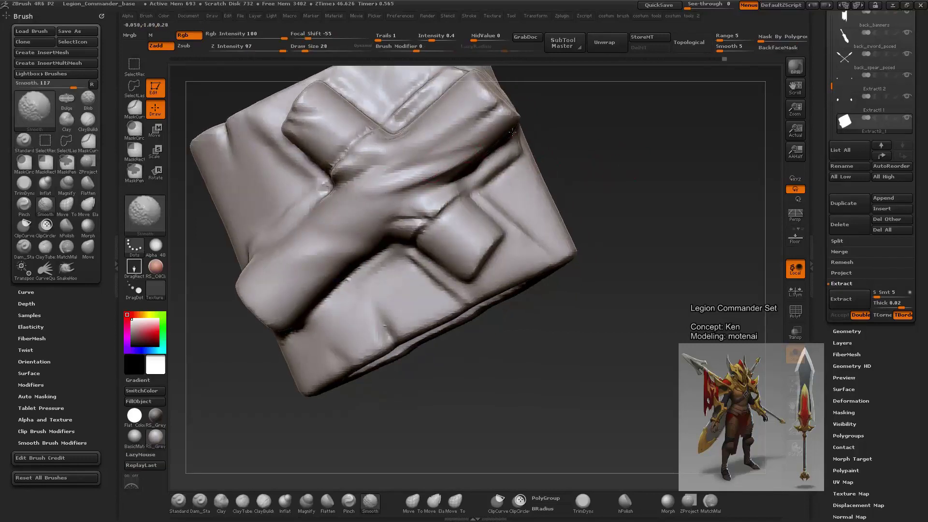
pyautogui.moveTo(576, 155)
pyautogui.keyDown('alt'); pyautogui.mouseDown()
pyautogui.moveTo(588, 243)
pyautogui.moveTo(376, 237)
pyautogui.moveTo(506, 218)
pyautogui.moveTo(503, 244)
pyautogui.mouseUp(); pyautogui.keyUp('alt')
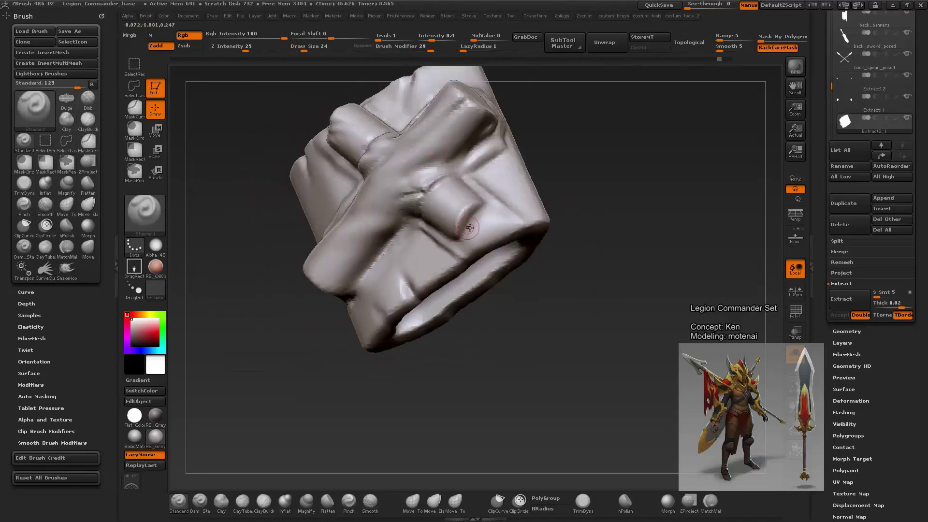
pyautogui.moveTo(565, 170); pyautogui.dragTo(577, 217)
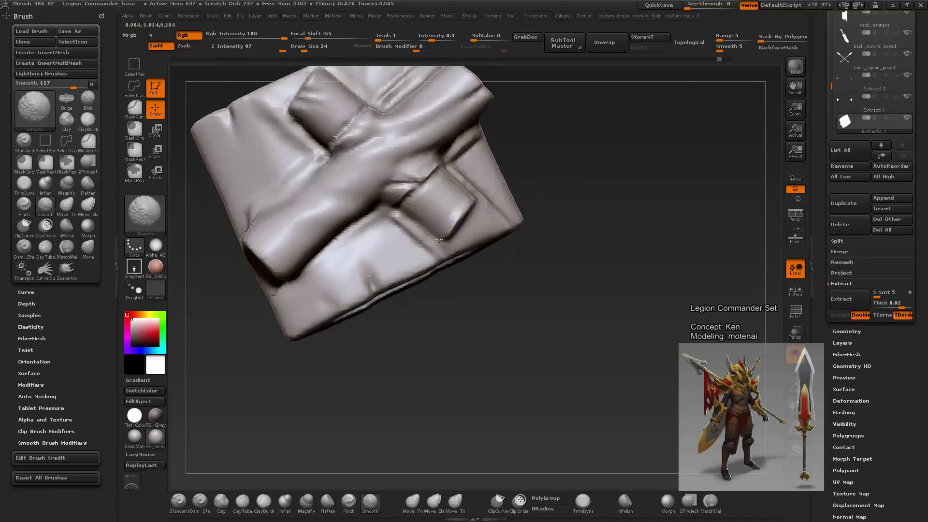
pyautogui.press('[')
pyautogui.press('[')
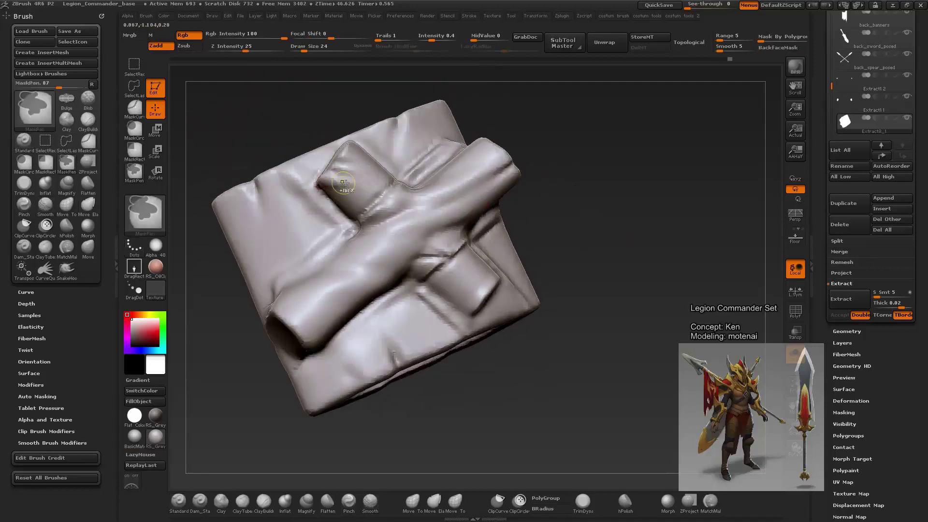
# Step: Inspect the cross-shaped straps from top and side angles and smooth the wrap
pyautogui.moveTo(496, 105); pyautogui.dragTo(350, 131)
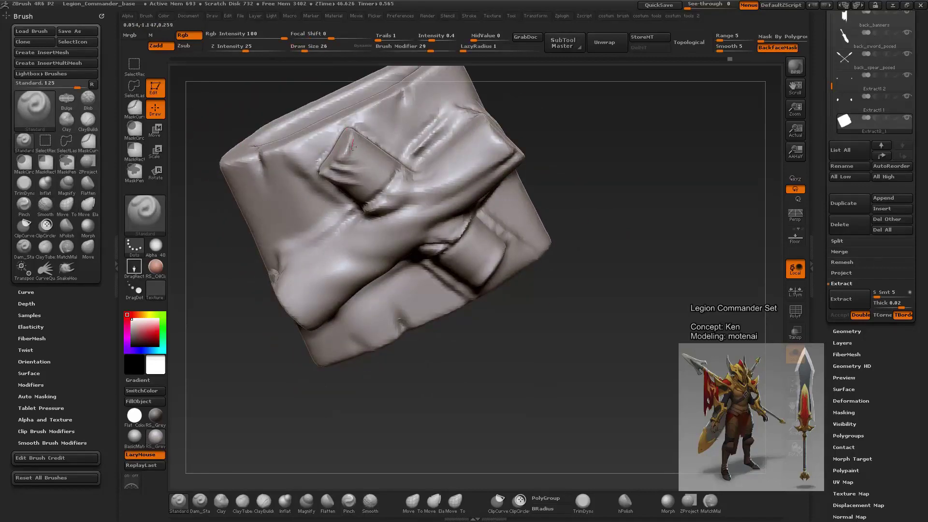
pyautogui.moveTo(520, 87); pyautogui.dragTo(481, 180)
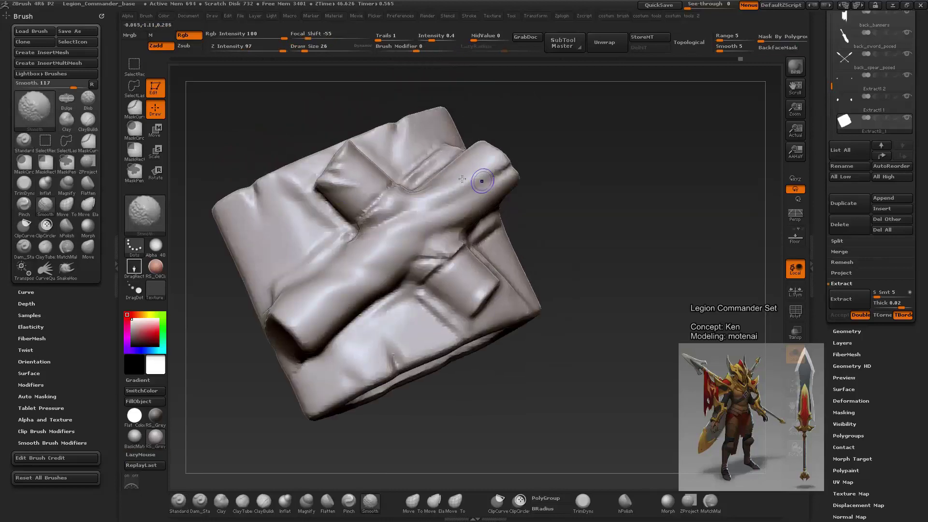
pyautogui.moveTo(550, 184)
pyautogui.mouseDown()
pyautogui.moveTo(621, 241)
pyautogui.moveTo(590, 120)
pyautogui.moveTo(485, 134)
pyautogui.moveTo(520, 132)
pyautogui.mouseUp()
pyautogui.moveTo(543, 161)
pyautogui.mouseDown()
pyautogui.moveTo(595, 203)
pyautogui.moveTo(623, 198)
pyautogui.moveTo(663, 233)
pyautogui.moveTo(319, 360)
pyautogui.mouseUp()
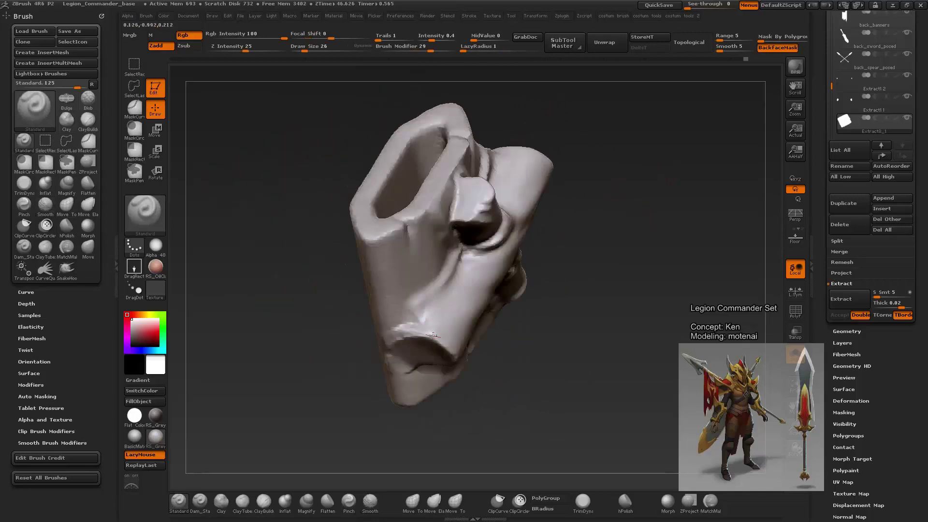
pyautogui.moveTo(433, 335); pyautogui.dragTo(440, 325)
pyautogui.moveTo(416, 385); pyautogui.dragTo(460, 340)
pyautogui.press('shift')
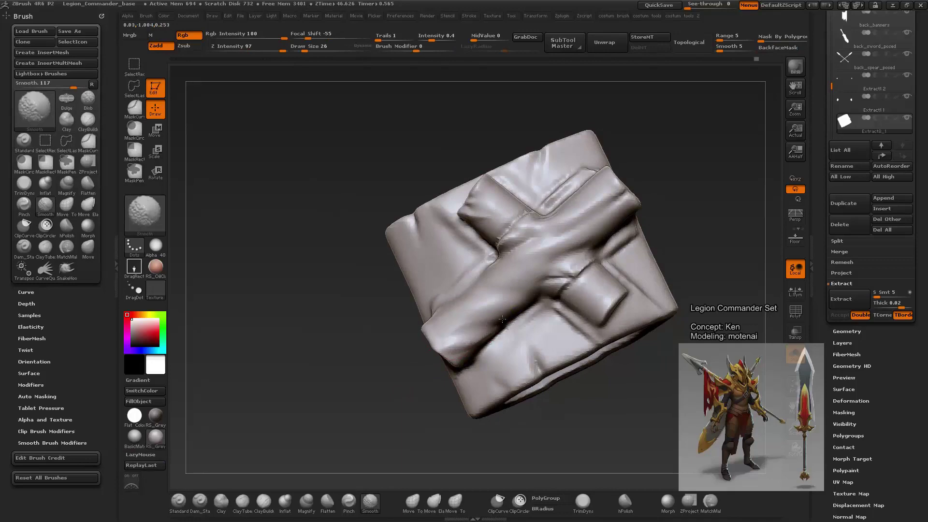
# Step: Show the full character again and zoom in on the crossed spears on its back
pyautogui.click(794, 355)
pyautogui.press('f')
pyautogui.press('ctrl')
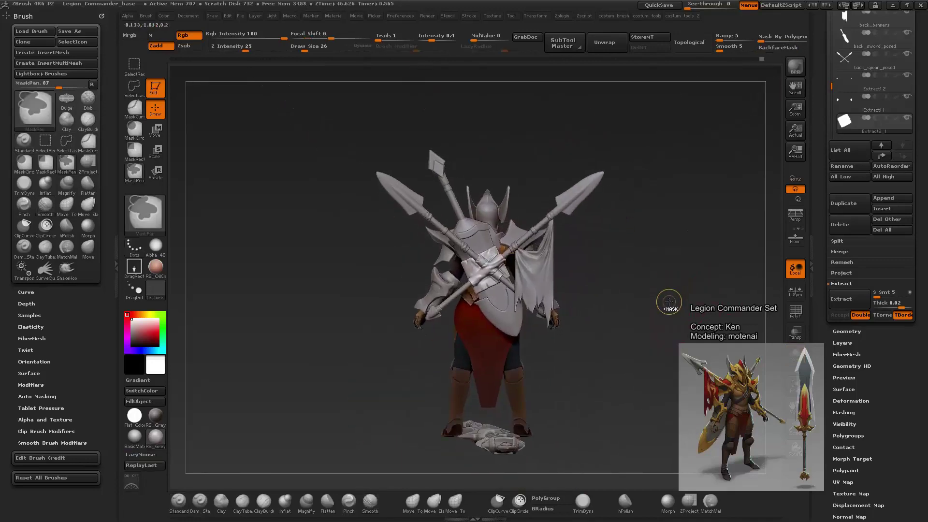
pyautogui.moveTo(669, 301)
pyautogui.mouseDown()
pyautogui.moveTo(687, 319)
pyautogui.moveTo(392, 236)
pyautogui.mouseUp()
pyautogui.press('b')
pyautogui.press('d')
pyautogui.press('s')
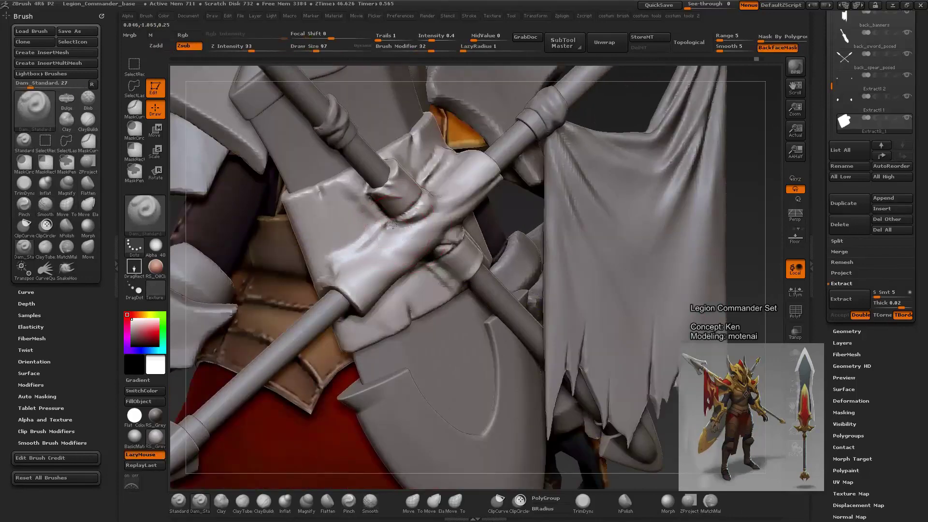
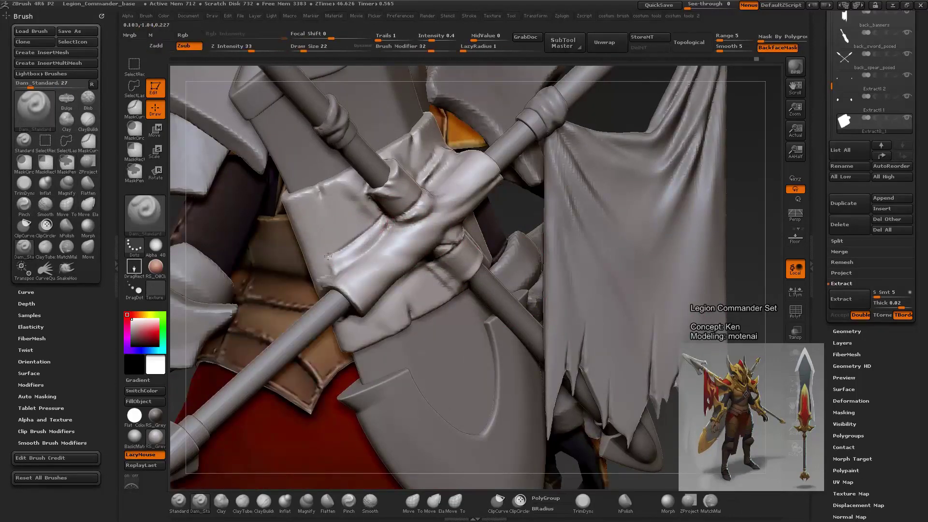
# Step: Carve a Dam_Standard crease along the strap wrap, undo part of it, and adjust brush size
pyautogui.press('shift')
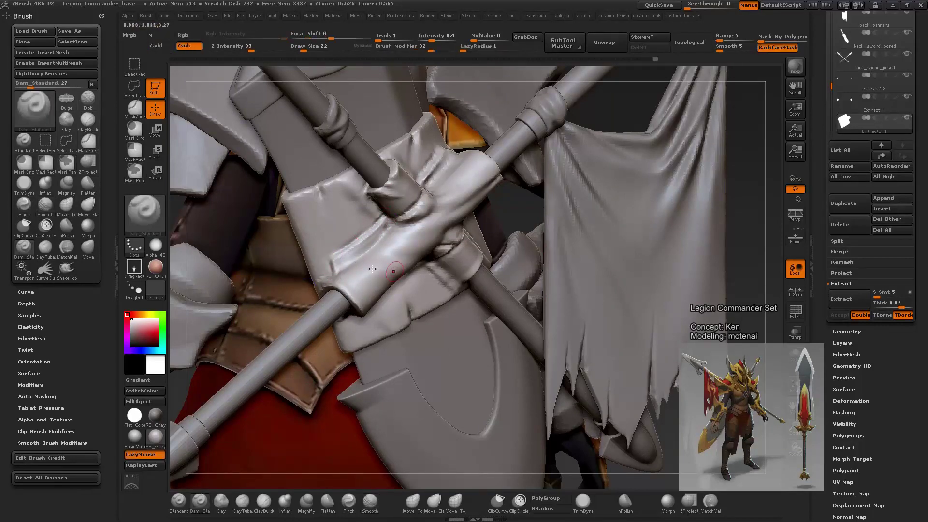
pyautogui.moveTo(677, 281)
pyautogui.keyDown('alt'); pyautogui.mouseDown()
pyautogui.moveTo(688, 260)
pyautogui.moveTo(343, 314)
pyautogui.mouseUp(); pyautogui.keyUp('alt')
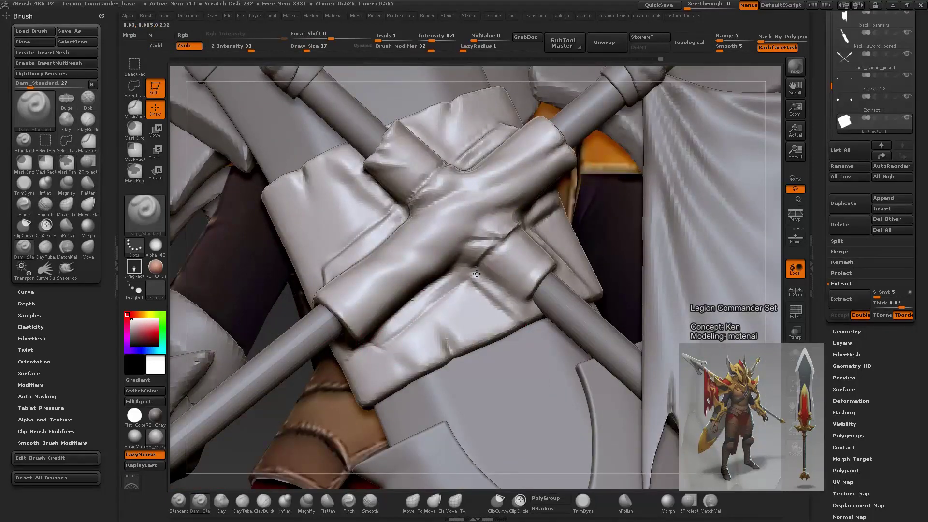
pyautogui.moveTo(467, 277); pyautogui.dragTo(377, 346)
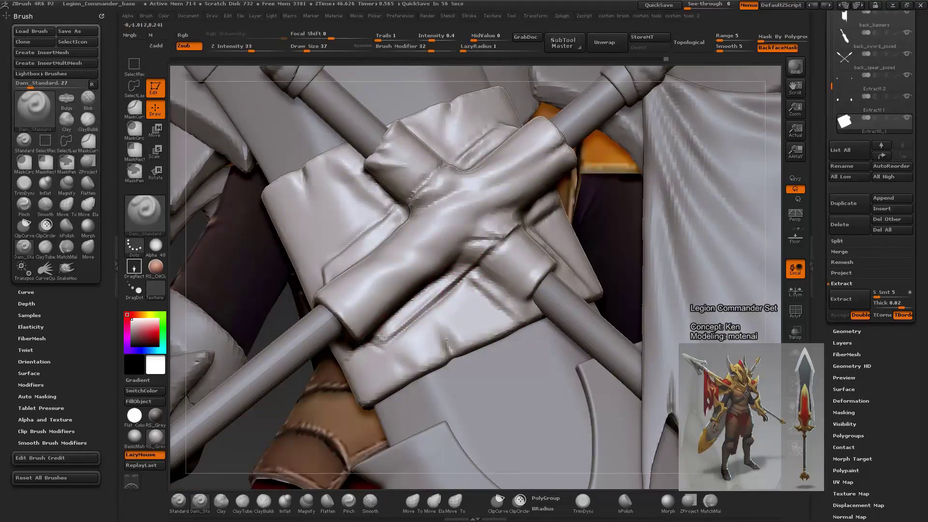
pyautogui.hotkey('ctrl', 'z')
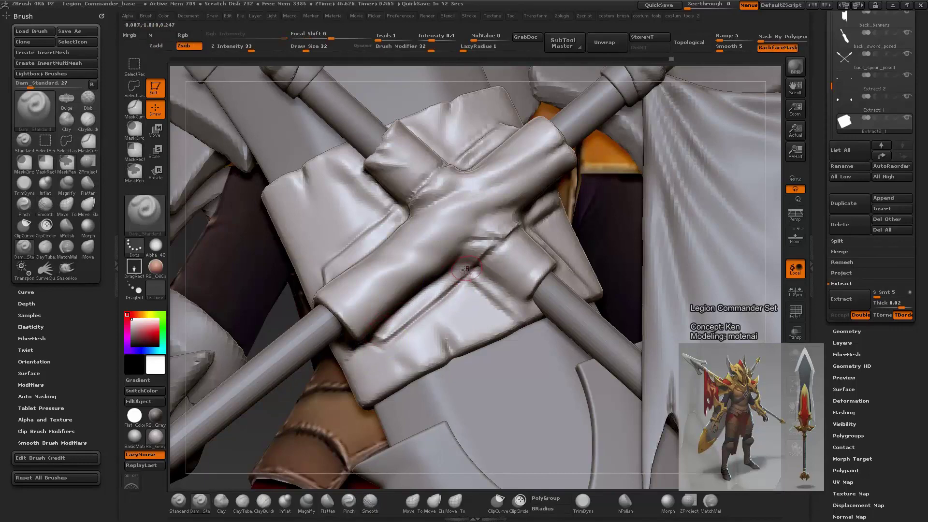
pyautogui.press(']')
pyautogui.press(']')
pyautogui.press(']')
pyautogui.press('[')
pyautogui.press('[')
pyautogui.press('[')
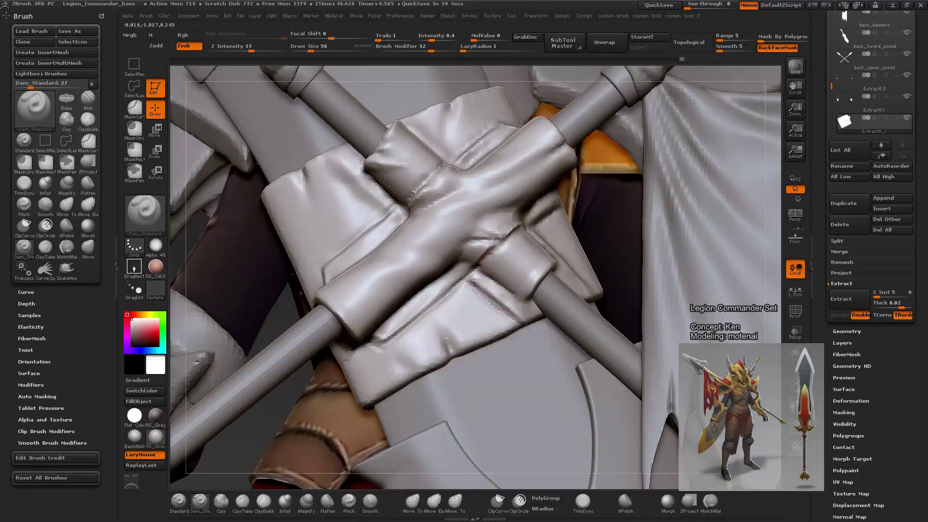
# Step: Solo the strap subtool and turn it to a working angle with a larger brush
pyautogui.press('f')
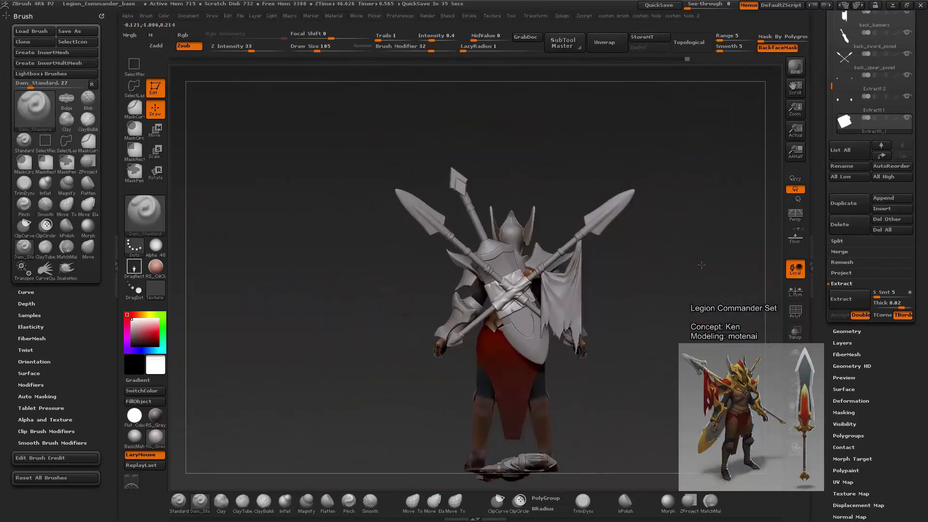
pyautogui.moveTo(675, 308)
pyautogui.mouseDown()
pyautogui.moveTo(690, 316)
pyautogui.moveTo(451, 201)
pyautogui.mouseUp()
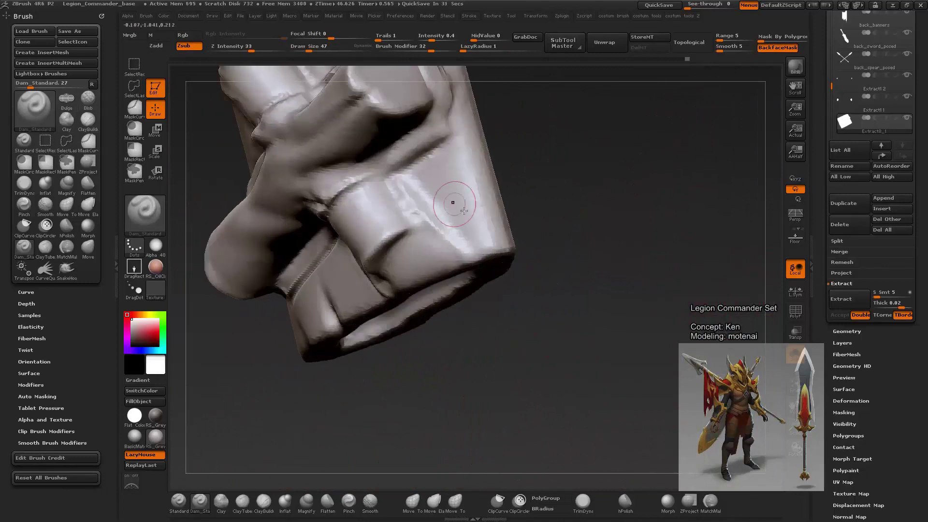
pyautogui.moveTo(547, 164)
pyautogui.mouseDown()
pyautogui.moveTo(397, 248)
pyautogui.moveTo(432, 225)
pyautogui.moveTo(424, 209)
pyautogui.mouseUp()
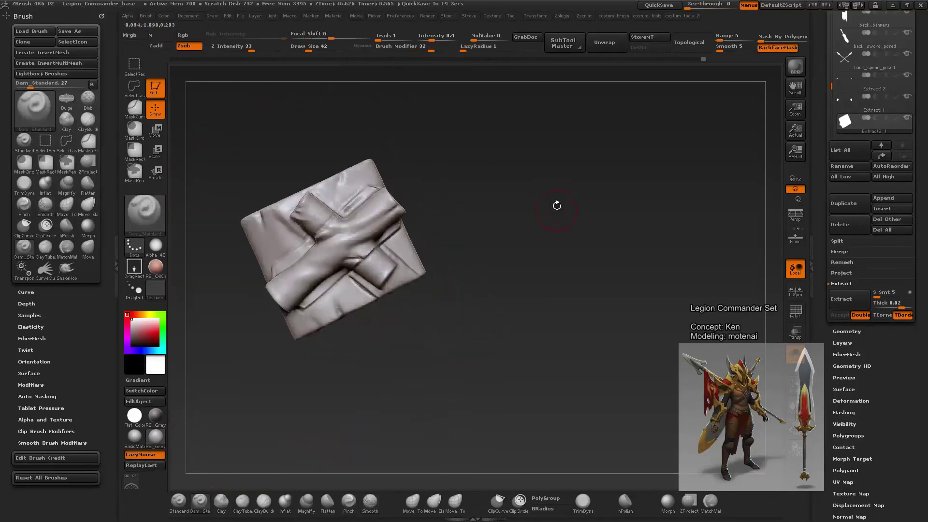
pyautogui.keyDown('alt'); pyautogui.moveTo(554, 203); pyautogui.dragTo(483, 368); pyautogui.keyUp('alt')
pyautogui.press(']')
pyautogui.press(']')
pyautogui.press(']')
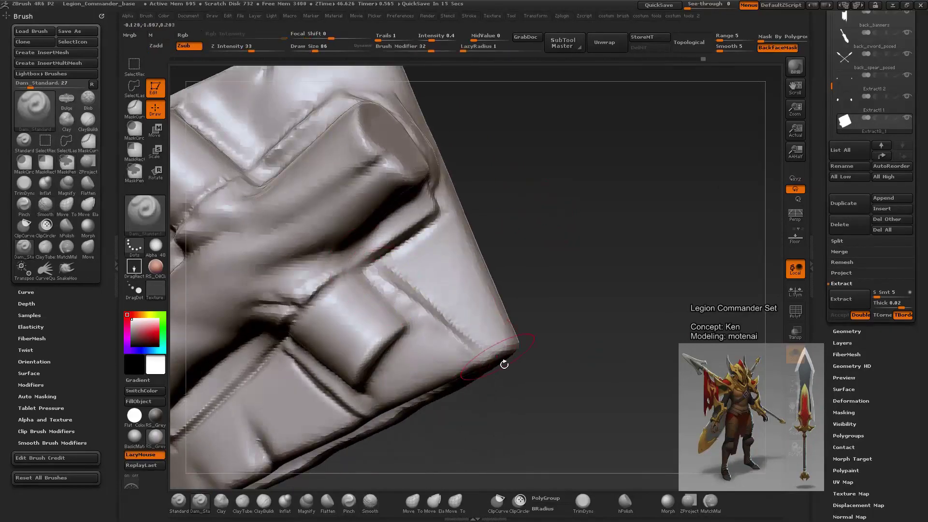
pyautogui.moveTo(445, 338); pyautogui.dragTo(465, 356)
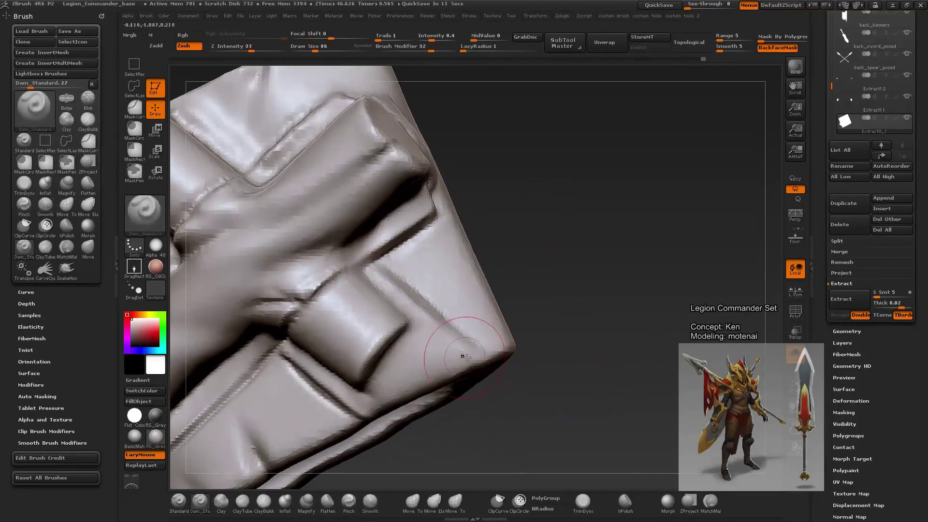
# Step: Build clay with ClayTubes, smooth, then carve a Dam_Standard groove across the strap
pyautogui.press('b')
pyautogui.press('c')
pyautogui.press('t')
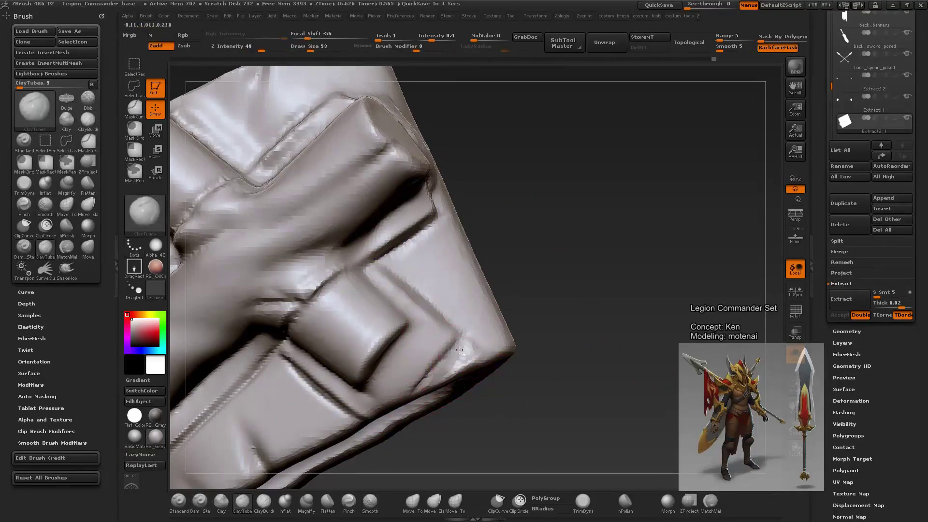
pyautogui.press('shift')
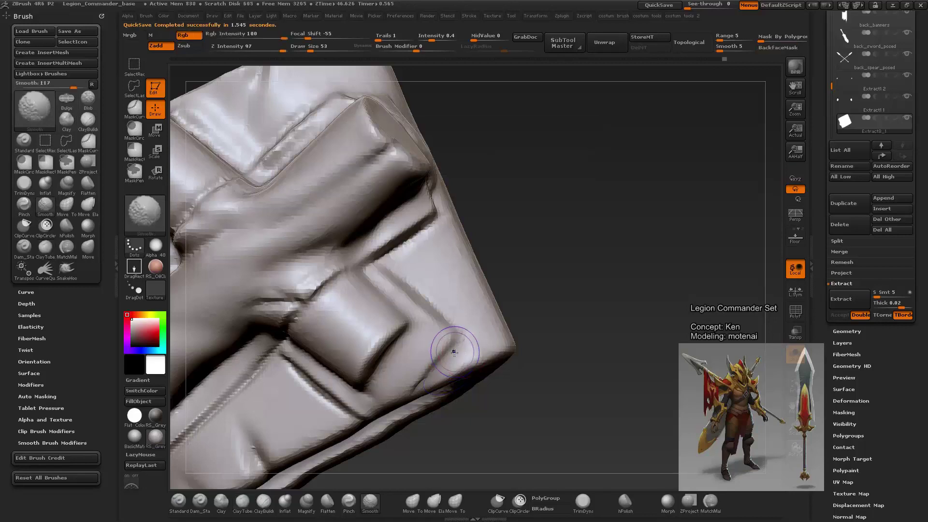
pyautogui.press('b')
pyautogui.press('d')
pyautogui.press('s')
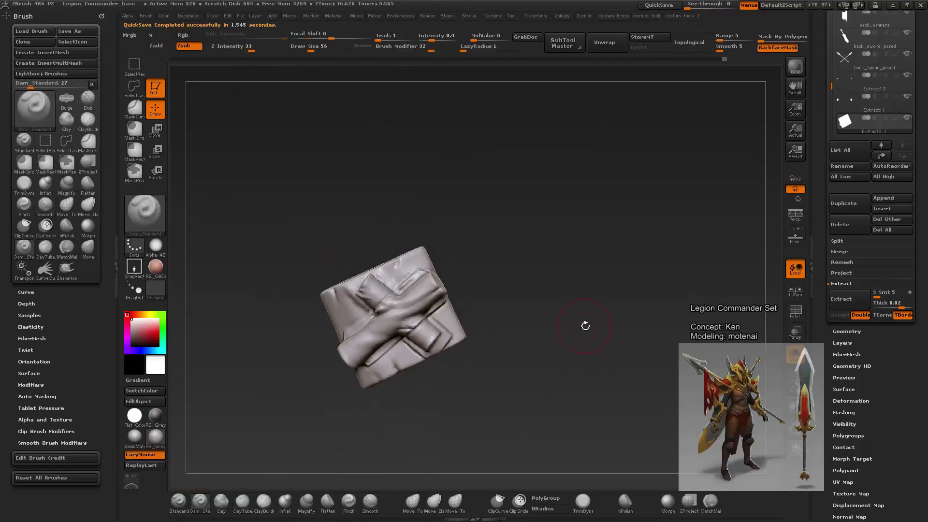
pyautogui.moveTo(597, 388); pyautogui.dragTo(712, 284)
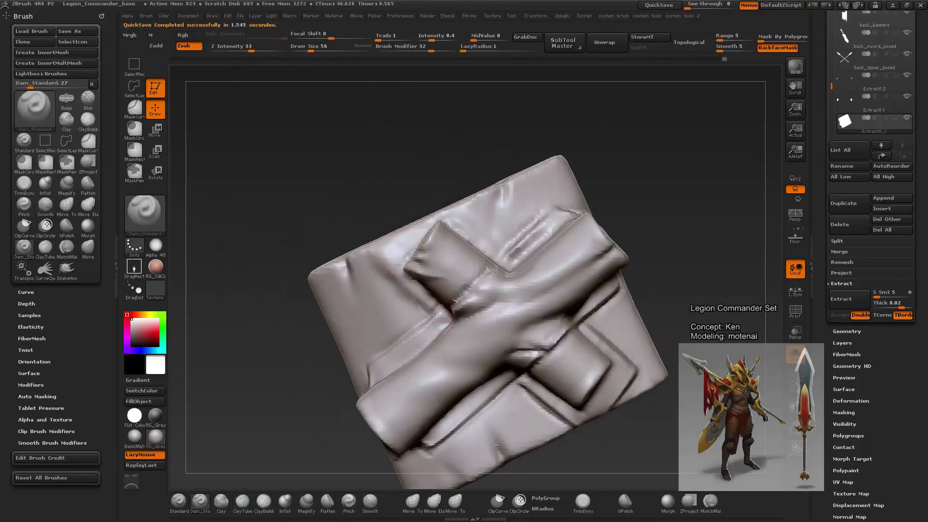
pyautogui.moveTo(378, 264); pyautogui.dragTo(428, 304)
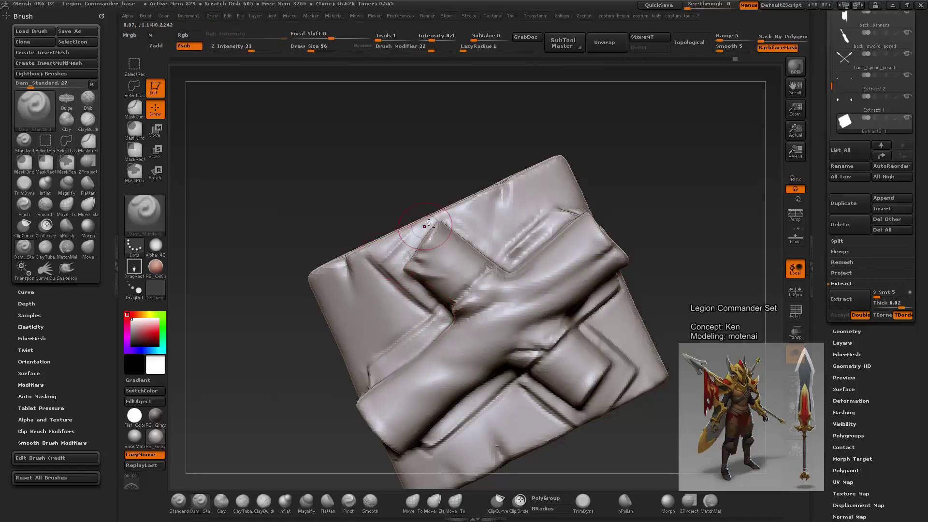
# Step: Add ClayTubes strokes, then deepen the strap groove toward the upper left with Dam_Standard
pyautogui.press('b')
pyautogui.press('c')
pyautogui.press('t')
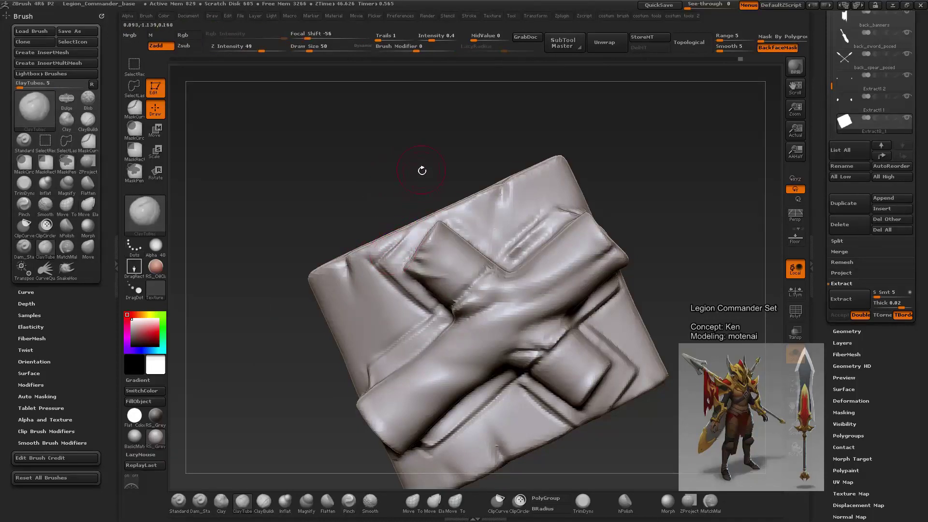
pyautogui.moveTo(421, 170); pyautogui.dragTo(415, 180)
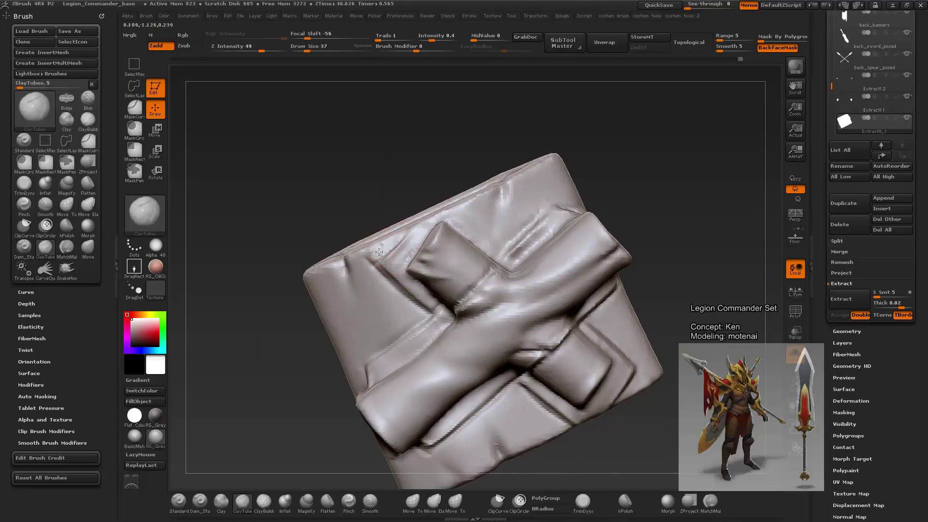
pyautogui.moveTo(433, 165)
pyautogui.mouseDown()
pyautogui.moveTo(656, 189)
pyautogui.moveTo(505, 211)
pyautogui.mouseUp()
pyautogui.press('b')
pyautogui.press('d')
pyautogui.press('s')
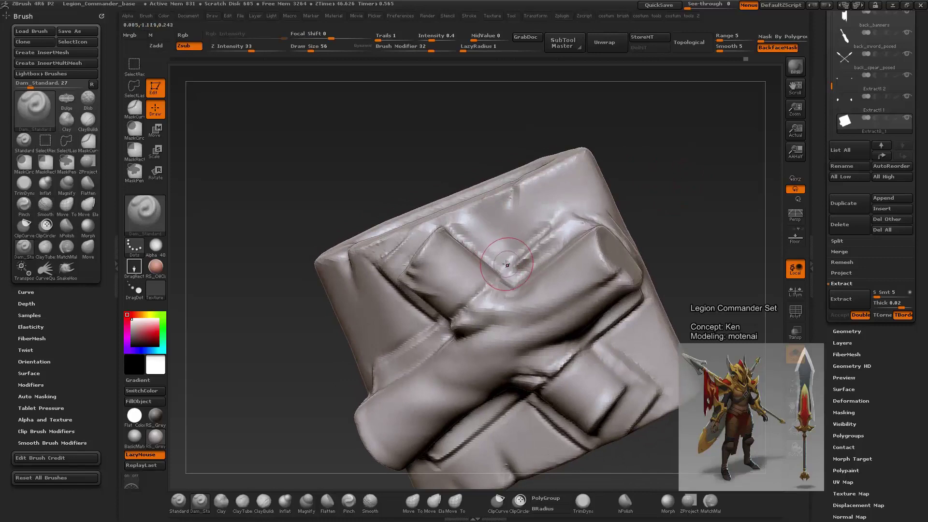
pyautogui.moveTo(496, 254); pyautogui.dragTo(471, 226)
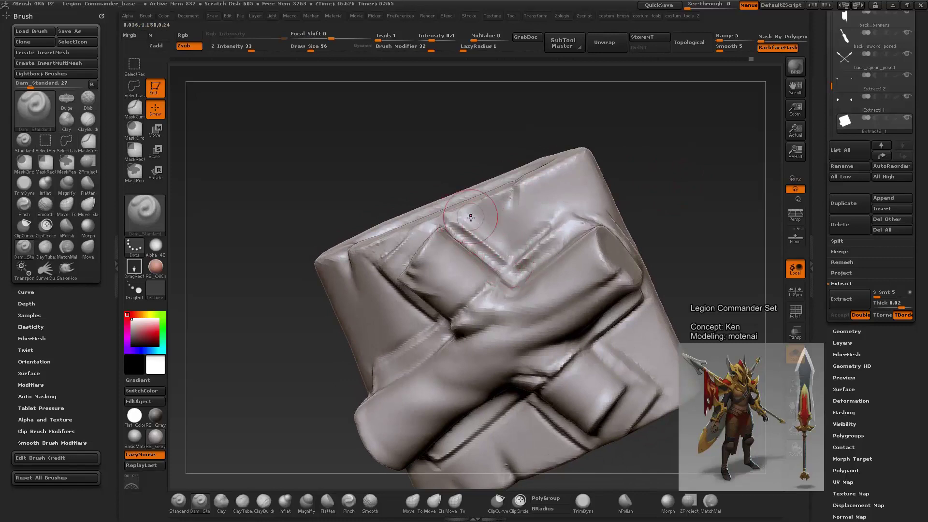
# Step: Undo the last stroke and return to the Dam_Standard brush
pyautogui.press('b')
pyautogui.press('c')
pyautogui.press('t')
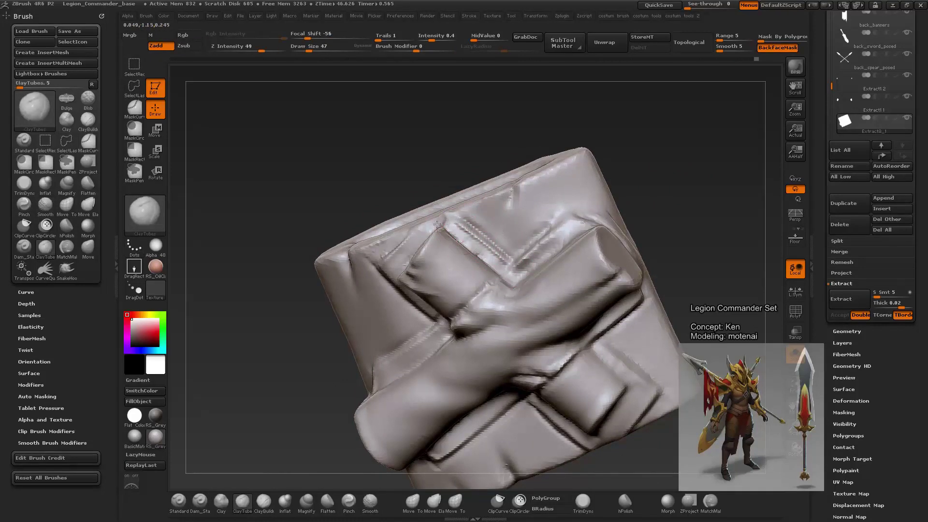
pyautogui.hotkey('ctrl', 'z')
pyautogui.press('b')
pyautogui.press('d')
pyautogui.press('s')
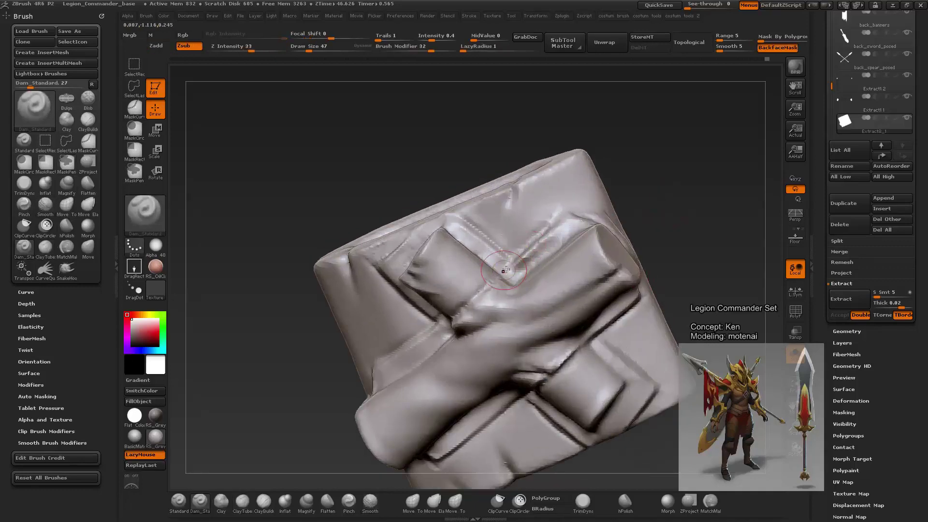
# Step: Rotate around the strap to inspect the folds, shrinking the brush, and keep it soloed
pyautogui.moveTo(505, 270); pyautogui.dragTo(411, 254)
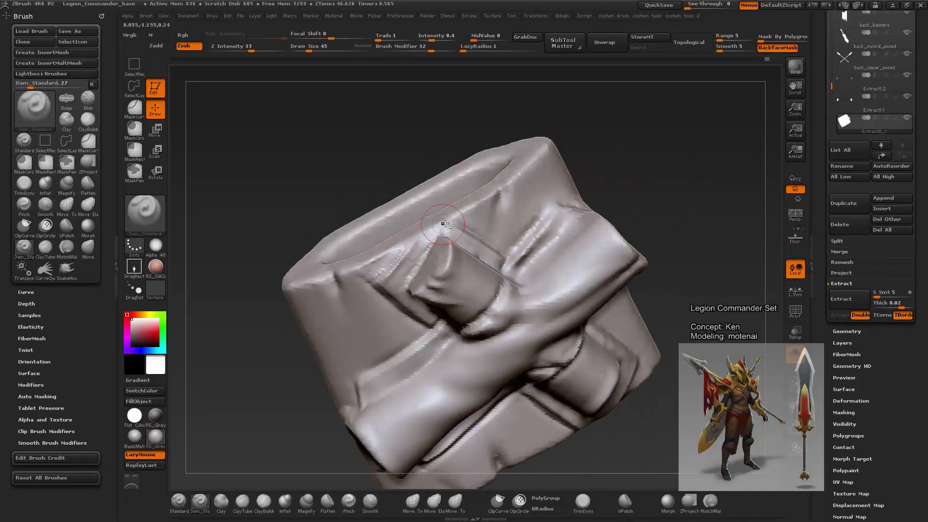
pyautogui.moveTo(512, 222)
pyautogui.mouseDown()
pyautogui.moveTo(613, 137)
pyautogui.moveTo(623, 227)
pyautogui.moveTo(610, 286)
pyautogui.moveTo(577, 289)
pyautogui.mouseUp()
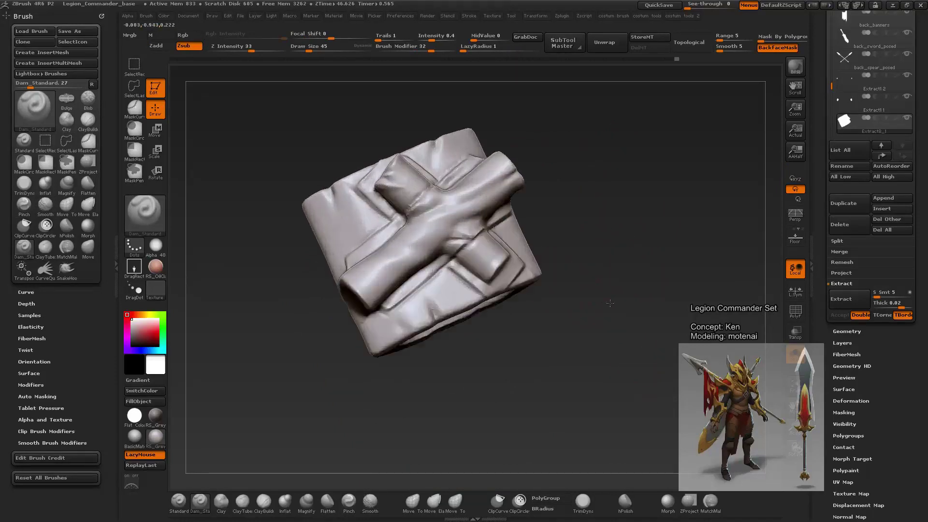
pyautogui.moveTo(535, 267)
pyautogui.mouseDown()
pyautogui.moveTo(612, 274)
pyautogui.moveTo(613, 260)
pyautogui.moveTo(421, 279)
pyautogui.mouseUp()
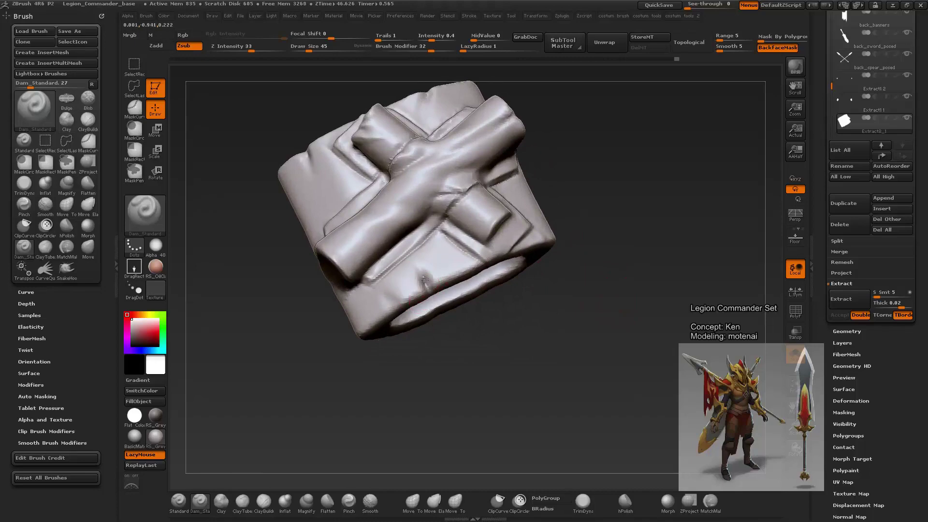
pyautogui.rightClick(425, 279)
pyautogui.moveTo(479, 338)
pyautogui.mouseDown()
pyautogui.moveTo(497, 338)
pyautogui.moveTo(426, 281)
pyautogui.moveTo(421, 316)
pyautogui.moveTo(696, 293)
pyautogui.moveTo(640, 274)
pyautogui.moveTo(707, 294)
pyautogui.moveTo(667, 252)
pyautogui.moveTo(426, 241)
pyautogui.moveTo(433, 191)
pyautogui.mouseUp()
pyautogui.keyDown('ctrl'); pyautogui.keyDown('shift'); pyautogui.click(425, 242); pyautogui.keyUp('shift'); pyautogui.keyUp('ctrl')
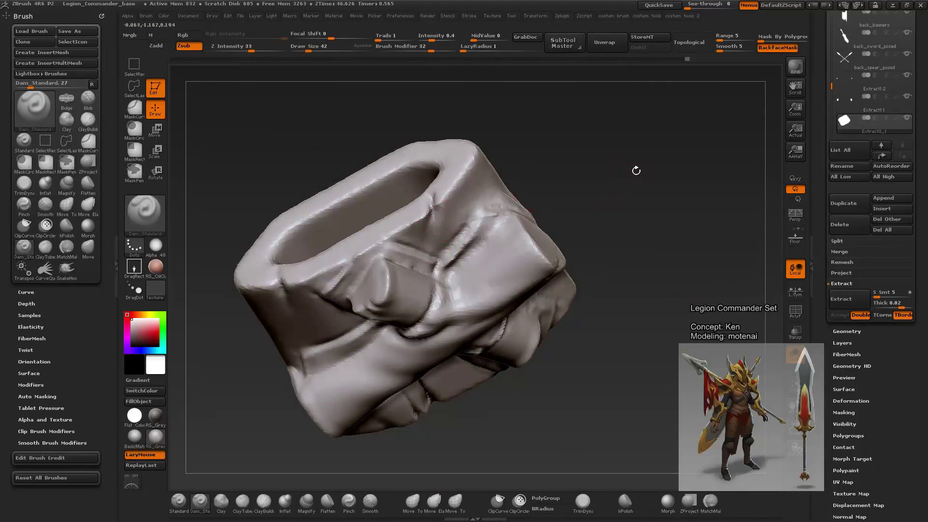
# Step: Flatten the strap's open edge with TrimDynamic, alternating with Dam_Standard creases
pyautogui.moveTo(636, 170)
pyautogui.mouseDown()
pyautogui.moveTo(621, 155)
pyautogui.moveTo(435, 203)
pyautogui.mouseUp()
pyautogui.press('b')
pyautogui.press('t')
pyautogui.press('d')
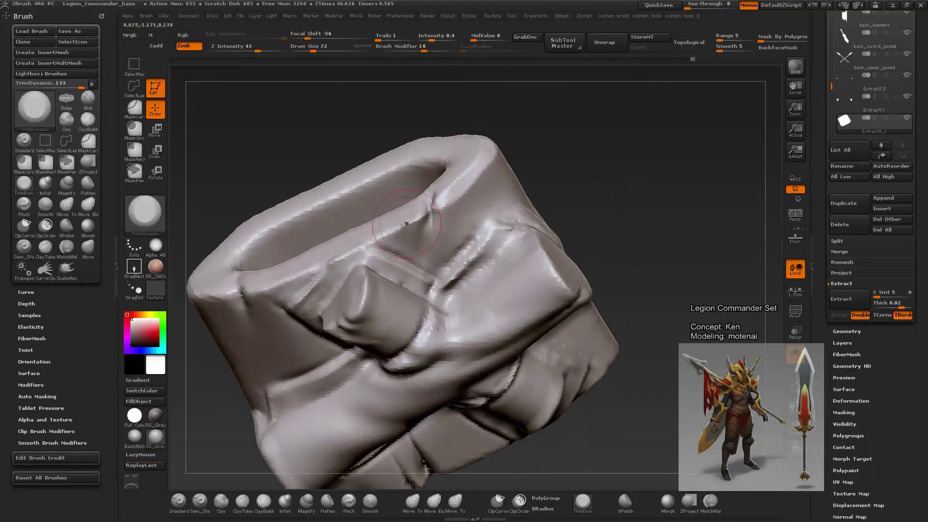
pyautogui.moveTo(491, 195)
pyautogui.keyDown('alt'); pyautogui.mouseDown()
pyautogui.moveTo(590, 172)
pyautogui.moveTo(347, 290)
pyautogui.mouseUp(); pyautogui.keyUp('alt')
pyautogui.press('space')
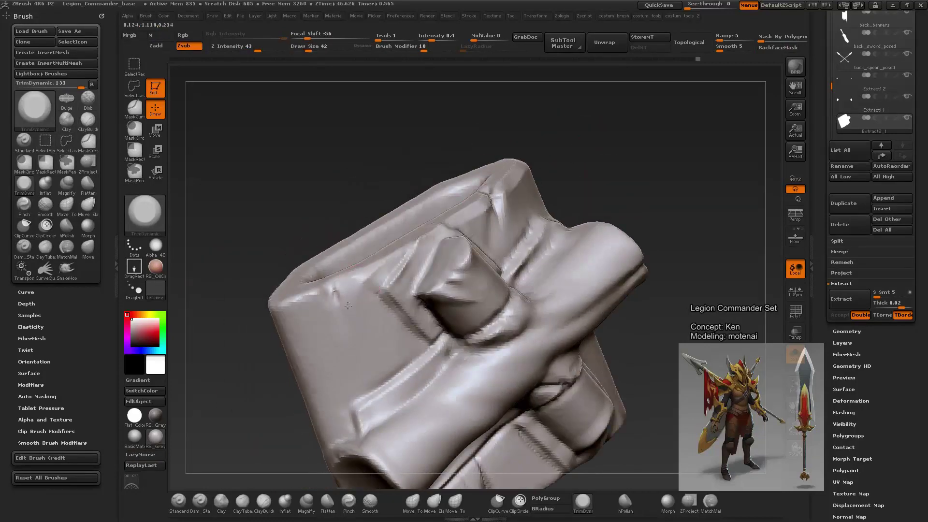
pyautogui.press('b')
pyautogui.press('d')
pyautogui.press('s')
pyautogui.press('b')
pyautogui.press('t')
pyautogui.press('d')
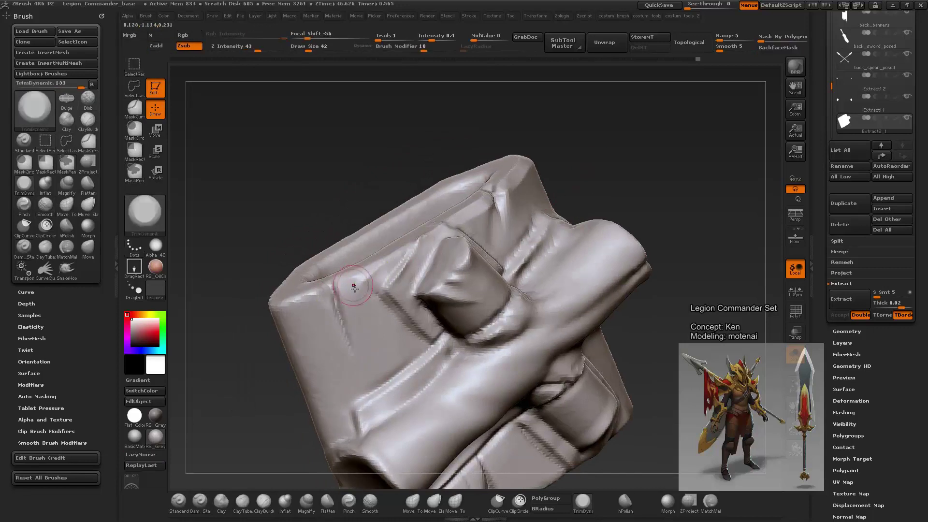
# Step: Build up the strap panels with ClayTubes, viewing them from above
pyautogui.moveTo(343, 293); pyautogui.dragTo(354, 276)
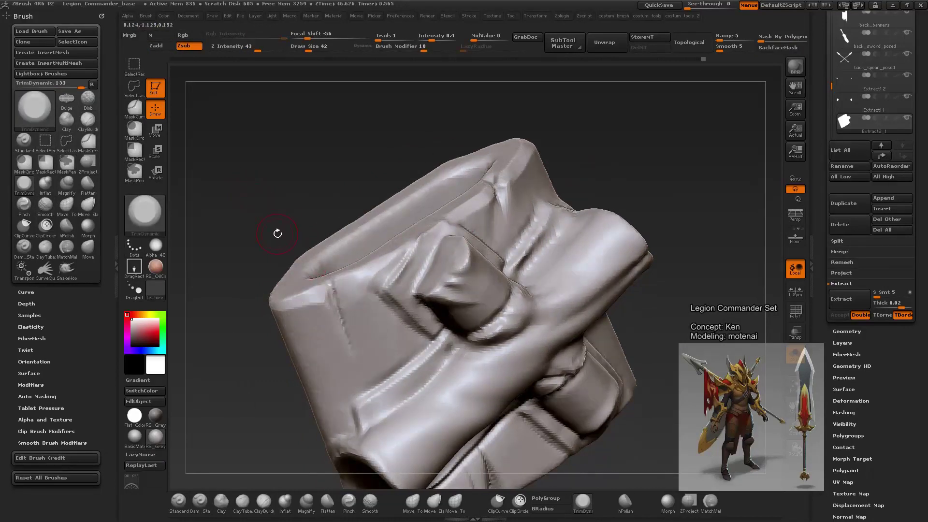
pyautogui.moveTo(662, 199)
pyautogui.keyDown('alt'); pyautogui.mouseDown()
pyautogui.moveTo(642, 210)
pyautogui.moveTo(575, 192)
pyautogui.mouseUp(); pyautogui.keyUp('alt')
pyautogui.press('f')
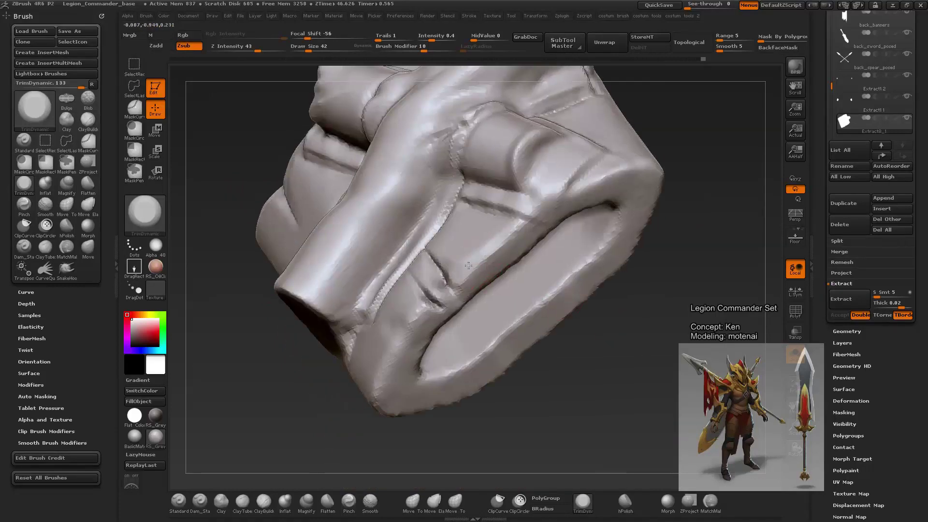
pyautogui.moveTo(468, 265)
pyautogui.mouseDown()
pyautogui.moveTo(596, 191)
pyautogui.moveTo(720, 152)
pyautogui.moveTo(409, 195)
pyautogui.mouseUp()
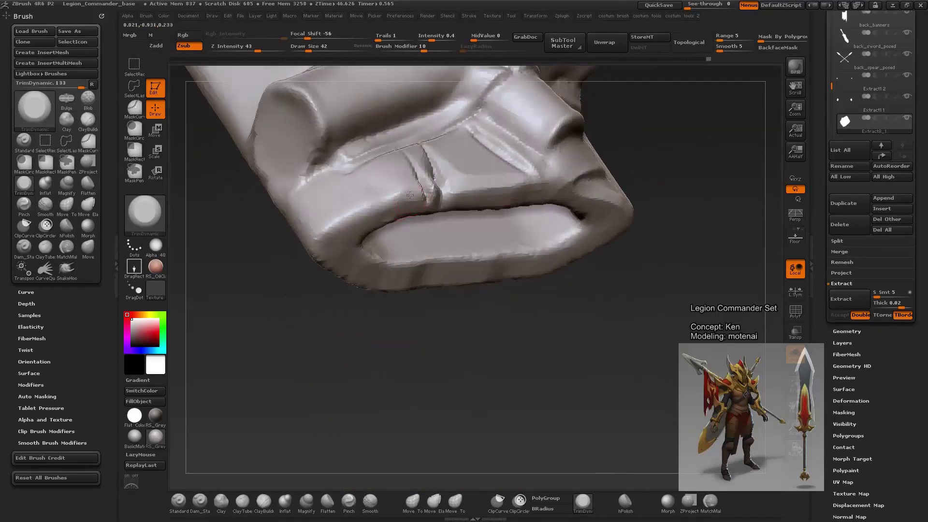
pyautogui.moveTo(356, 219); pyautogui.dragTo(426, 164)
pyautogui.press('b')
pyautogui.press('c')
pyautogui.press('t')
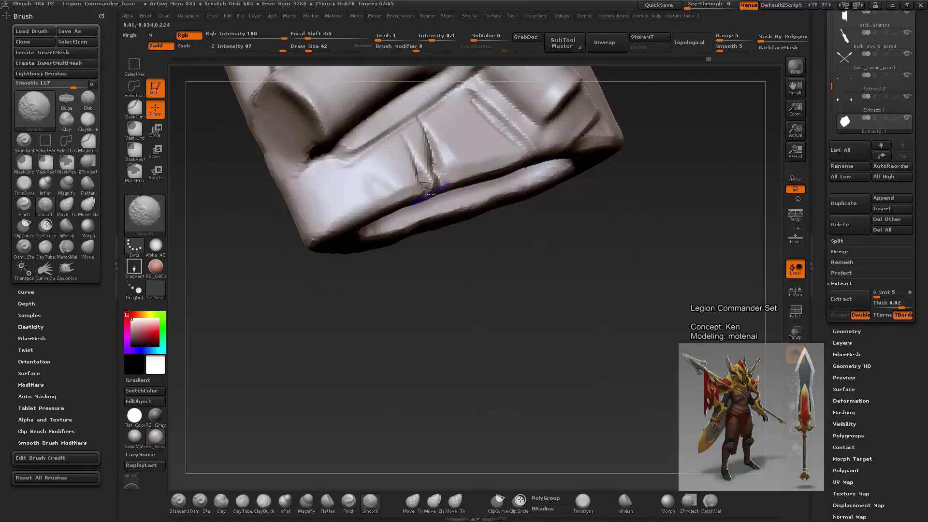
pyautogui.moveTo(452, 295); pyautogui.dragTo(468, 356)
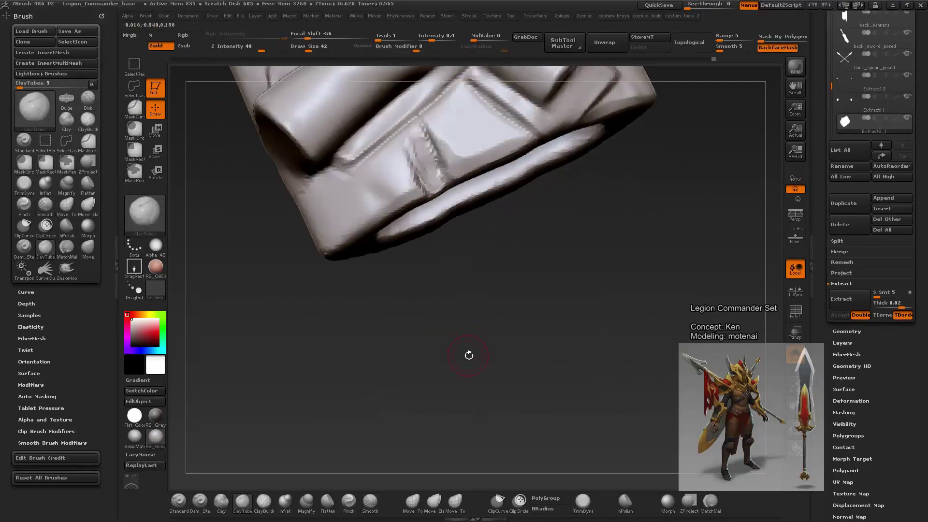
# Step: Polish the panel faces with hPolish and cut them flat with TrimDynamic, framing the full back
pyautogui.press('b')
pyautogui.press('h')
pyautogui.press('p')
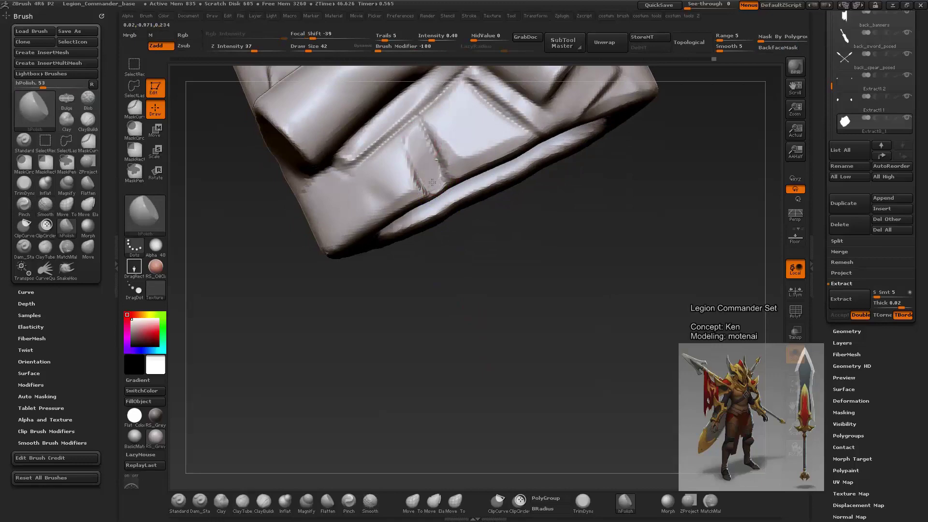
pyautogui.moveTo(432, 182)
pyautogui.mouseDown()
pyautogui.moveTo(488, 348)
pyautogui.moveTo(466, 224)
pyautogui.moveTo(715, 203)
pyautogui.moveTo(723, 233)
pyautogui.moveTo(421, 302)
pyautogui.mouseUp()
pyautogui.press('b')
pyautogui.press('t')
pyautogui.press('d')
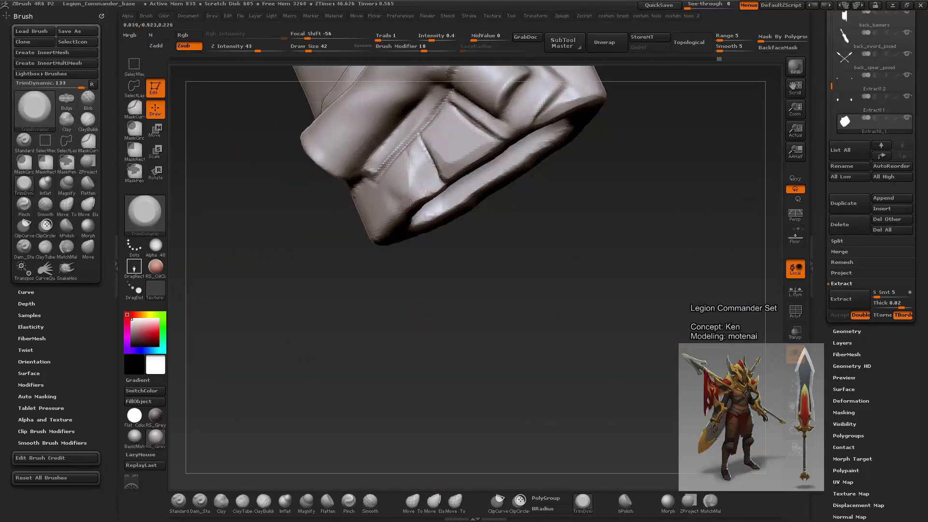
pyautogui.moveTo(409, 201)
pyautogui.mouseDown()
pyautogui.moveTo(648, 311)
pyautogui.moveTo(674, 292)
pyautogui.moveTo(684, 369)
pyautogui.mouseUp()
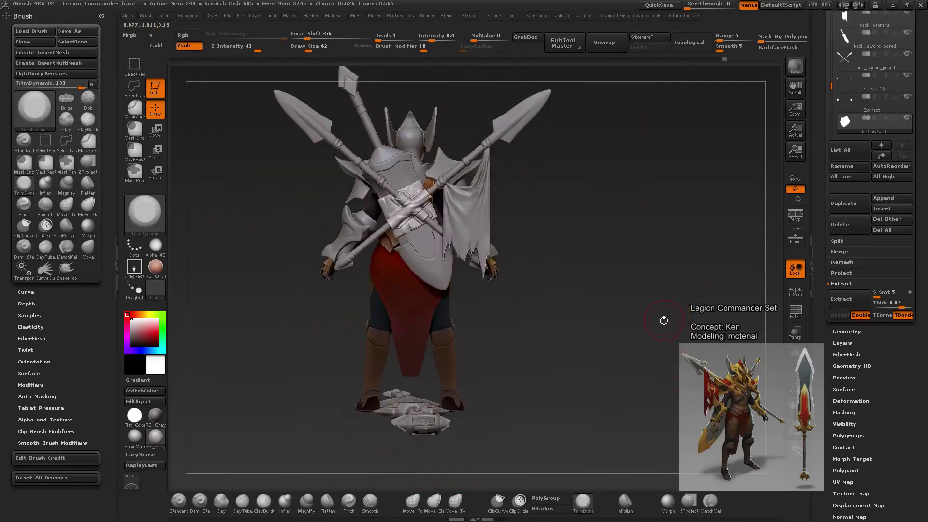
# Step: Select the back_spear_posed subtool on the character's back
pyautogui.moveTo(663, 320)
pyautogui.mouseDown()
pyautogui.moveTo(671, 329)
pyautogui.moveTo(618, 275)
pyautogui.moveTo(579, 299)
pyautogui.moveTo(580, 322)
pyautogui.mouseUp()
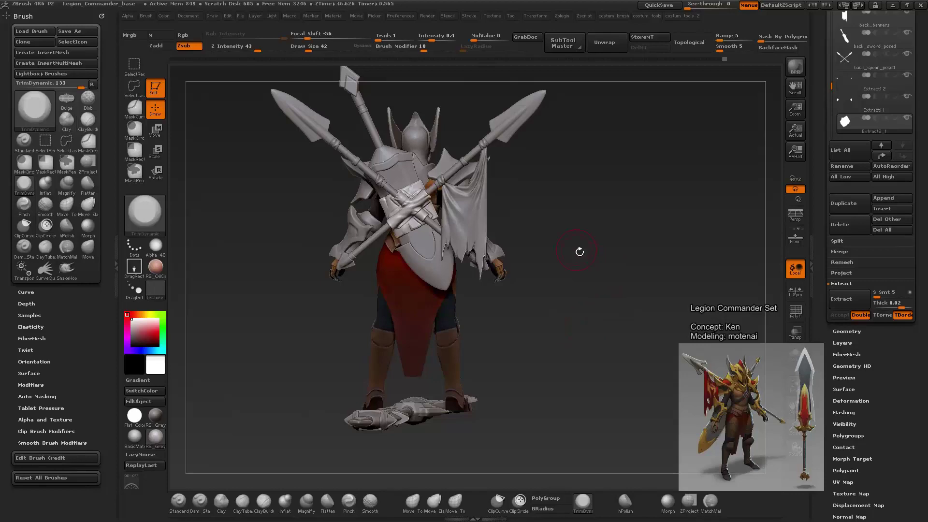
pyautogui.moveTo(579, 252)
pyautogui.mouseDown()
pyautogui.moveTo(593, 278)
pyautogui.moveTo(633, 309)
pyautogui.mouseUp()
pyautogui.keyDown('alt'); pyautogui.click(508, 182); pyautogui.keyUp('alt')
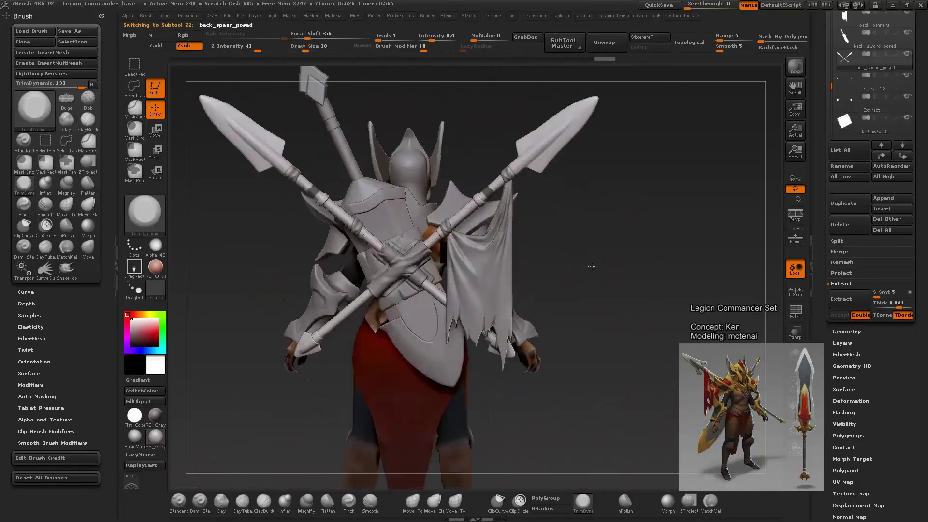
pyautogui.moveTo(531, 203)
pyautogui.mouseDown()
pyautogui.moveTo(705, 274)
pyautogui.moveTo(700, 236)
pyautogui.moveTo(637, 270)
pyautogui.moveTo(656, 298)
pyautogui.mouseUp()
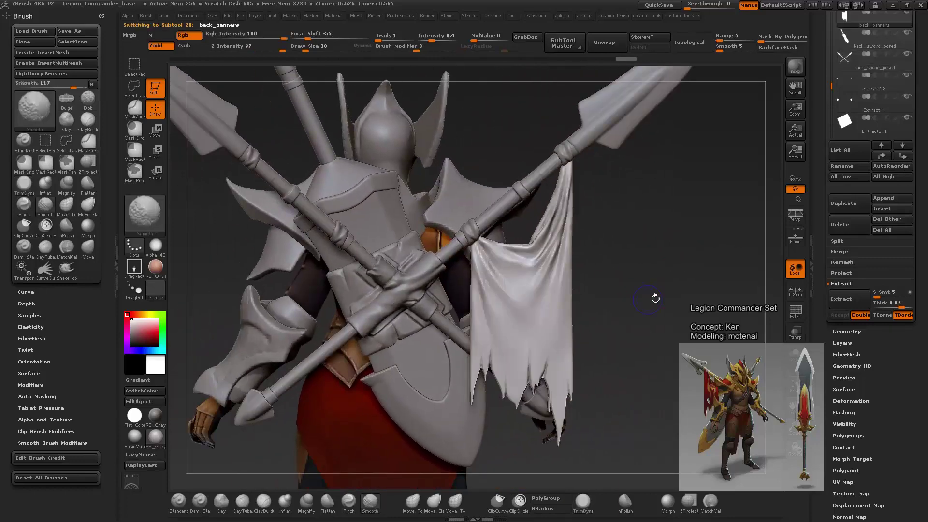
# Step: DynaMesh the spears at a resolution of about 1264 and inspect the wireframe
pyautogui.press('space')
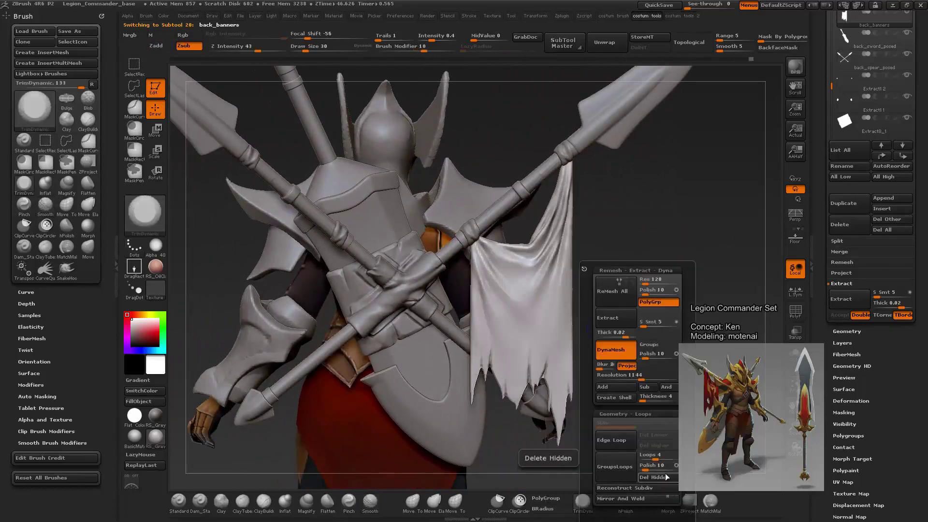
pyautogui.moveTo(673, 332)
pyautogui.mouseDown()
pyautogui.moveTo(685, 323)
pyautogui.moveTo(629, 315)
pyautogui.moveTo(638, 296)
pyautogui.moveTo(619, 267)
pyautogui.moveTo(600, 305)
pyautogui.moveTo(677, 277)
pyautogui.moveTo(623, 290)
pyautogui.mouseUp()
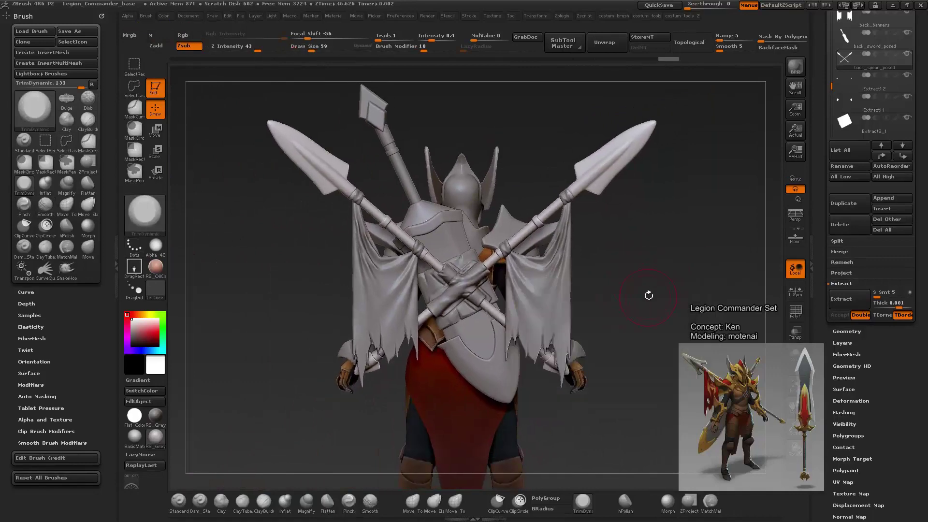
pyautogui.moveTo(647, 270)
pyautogui.mouseDown()
pyautogui.moveTo(640, 313)
pyautogui.moveTo(659, 307)
pyautogui.mouseUp()
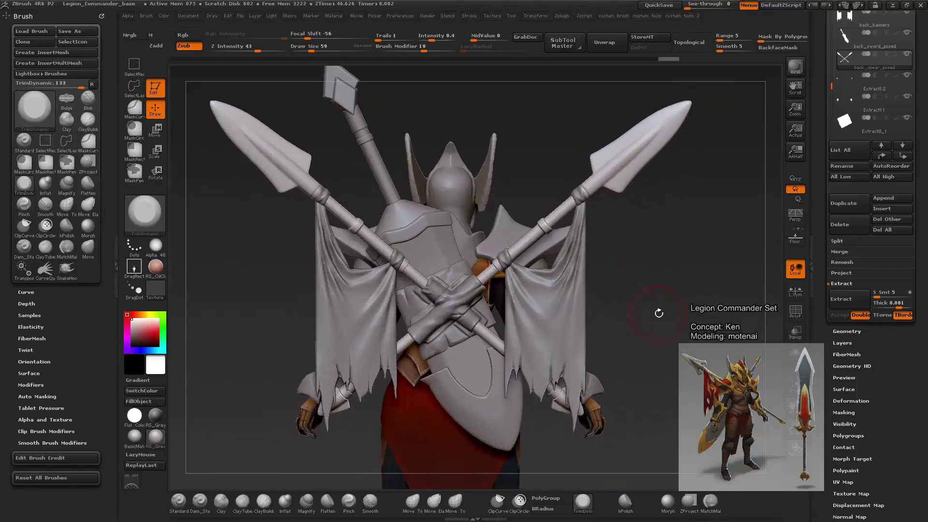
pyautogui.press('d')
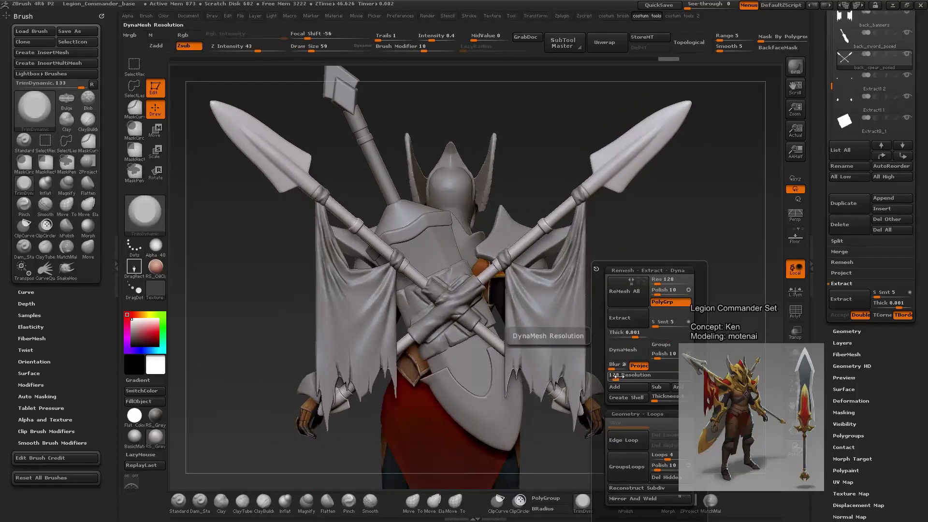
pyautogui.moveTo(617, 377); pyautogui.dragTo(643, 380)
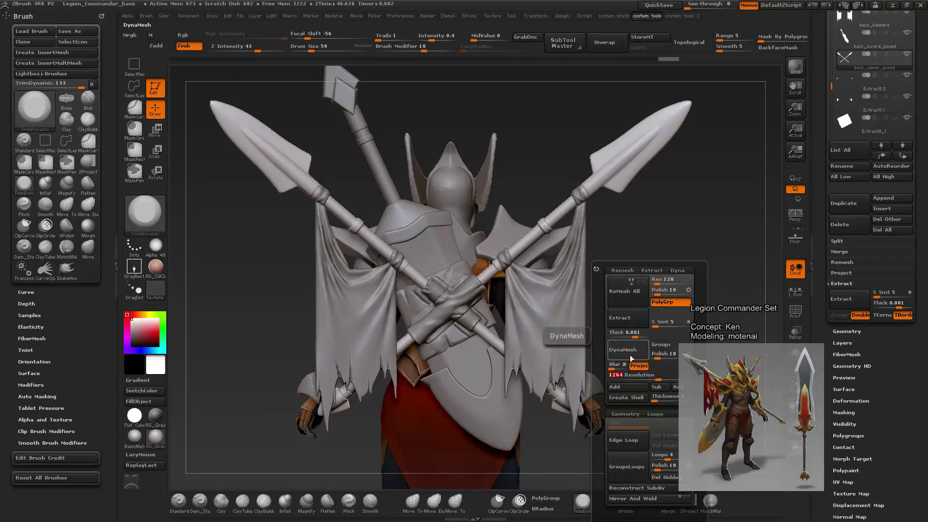
pyautogui.moveTo(649, 272)
pyautogui.mouseDown()
pyautogui.moveTo(642, 341)
pyautogui.moveTo(672, 312)
pyautogui.mouseUp()
pyautogui.hotkey('shift', 'f')
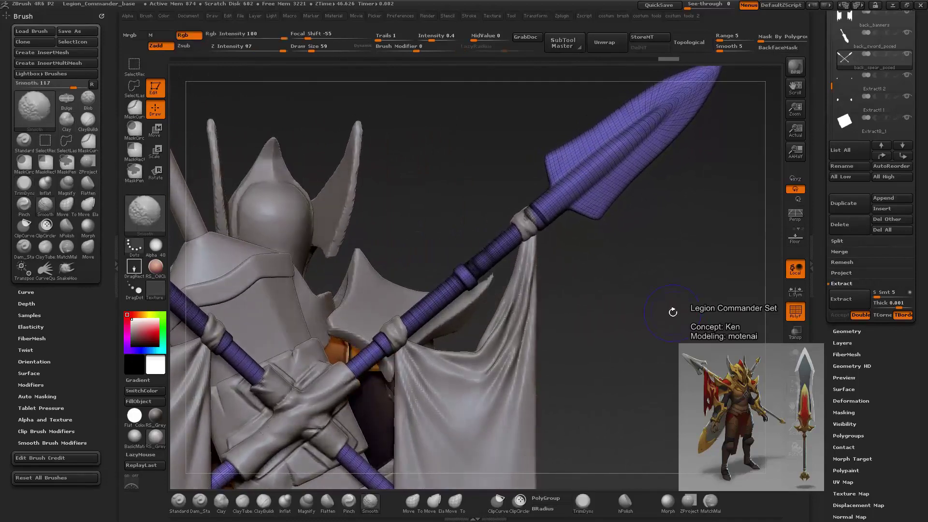
# Step: Check the spear mesh with PolyF and select the other spear subtool
pyautogui.hotkey('shift', 'f')
pyautogui.moveTo(673, 312)
pyautogui.mouseDown()
pyautogui.moveTo(694, 320)
pyautogui.moveTo(698, 266)
pyautogui.moveTo(684, 311)
pyautogui.mouseUp()
pyautogui.hotkey('shift', 'f')
pyautogui.hotkey('shift', 'f')
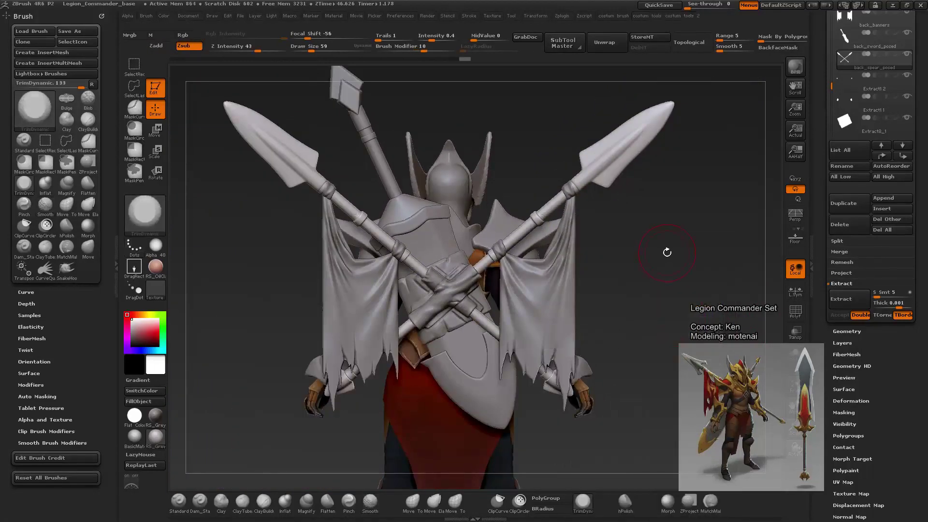
pyautogui.moveTo(665, 248)
pyautogui.keyDown('alt'); pyautogui.mouseDown()
pyautogui.moveTo(675, 293)
pyautogui.moveTo(593, 340)
pyautogui.mouseUp(); pyautogui.keyUp('alt')
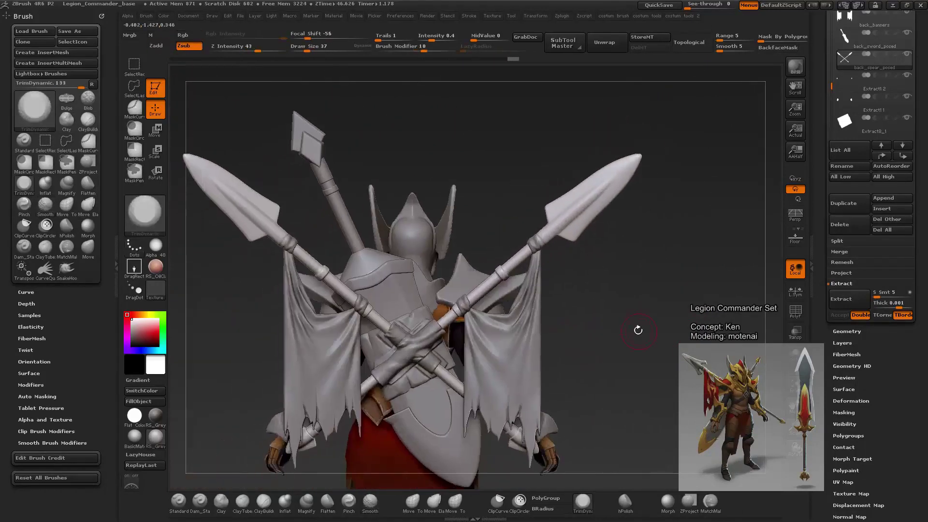
pyautogui.keyDown('alt'); pyautogui.moveTo(593, 341); pyautogui.dragTo(633, 368); pyautogui.keyUp('alt')
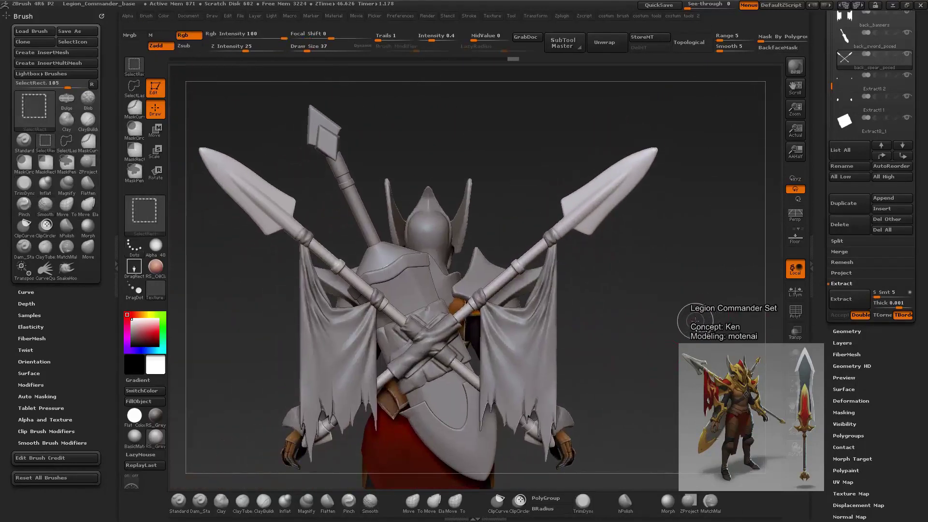
pyautogui.keyDown('alt'); pyautogui.click(619, 164); pyautogui.keyUp('alt')
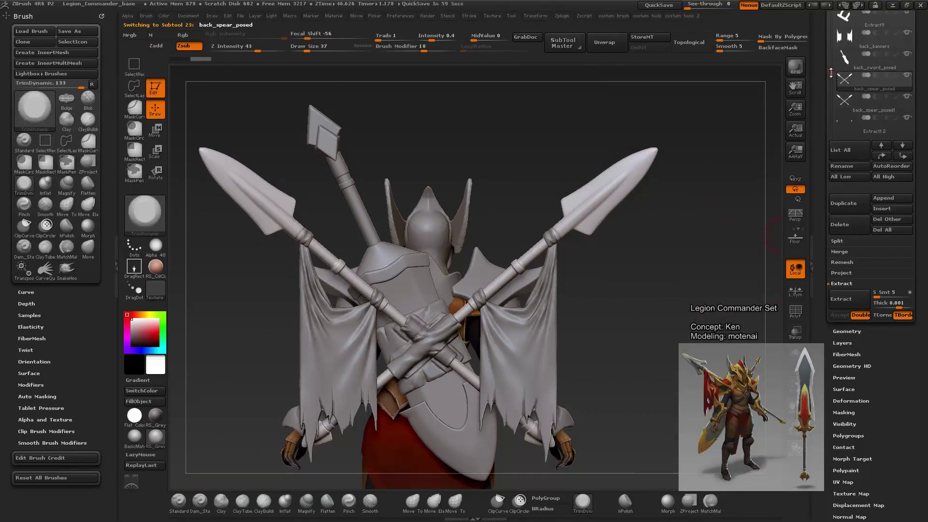
pyautogui.keyDown('alt'); pyautogui.moveTo(702, 236); pyautogui.dragTo(671, 283); pyautogui.keyUp('alt')
# Step: Lower the DynaMesh resolution to 304 and straighten the view to face the back
pyautogui.hotkey('shift', 'space')
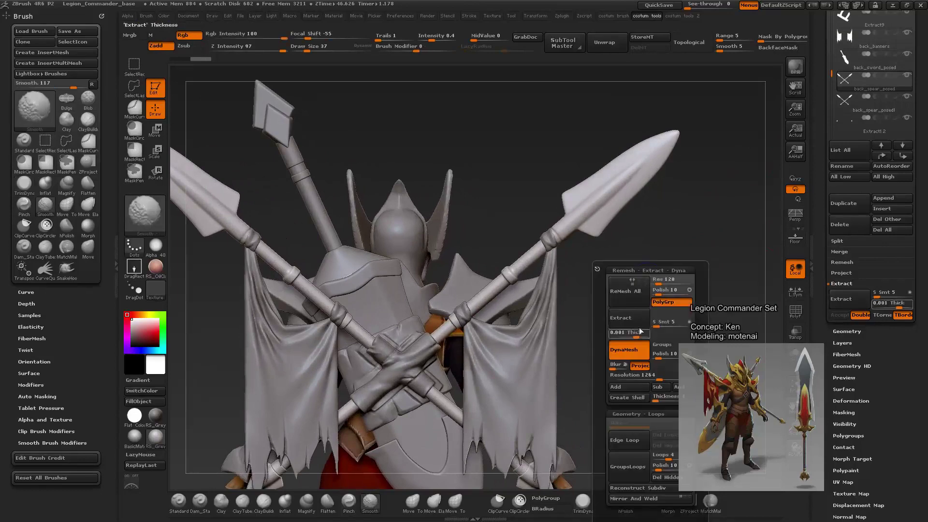
pyautogui.moveTo(657, 380)
pyautogui.mouseDown()
pyautogui.moveTo(624, 379)
pyautogui.moveTo(609, 246)
pyautogui.moveTo(622, 331)
pyautogui.mouseUp()
pyautogui.keyDown('ctrl'); pyautogui.click(587, 340); pyautogui.keyUp('ctrl')
pyautogui.hotkey('shift', 'space')
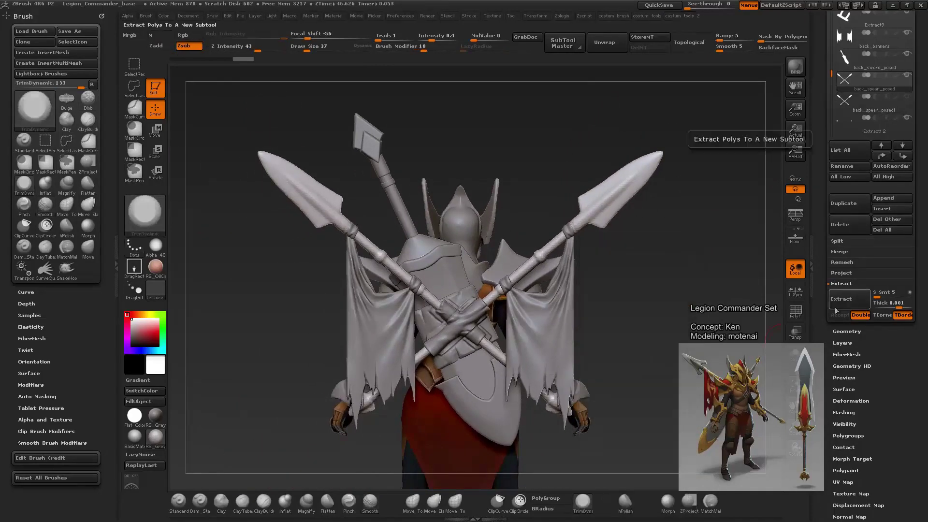
# Step: Run ZRemesher on the spears with Same polygon count enabled, then solo them
pyautogui.click(847, 331)
pyautogui.click(847, 316)
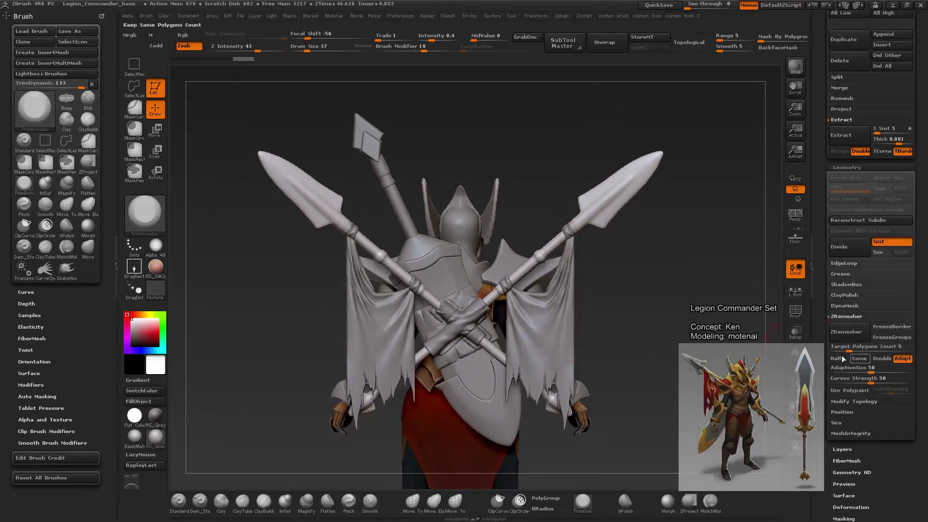
pyautogui.click(859, 358)
pyautogui.click(859, 338)
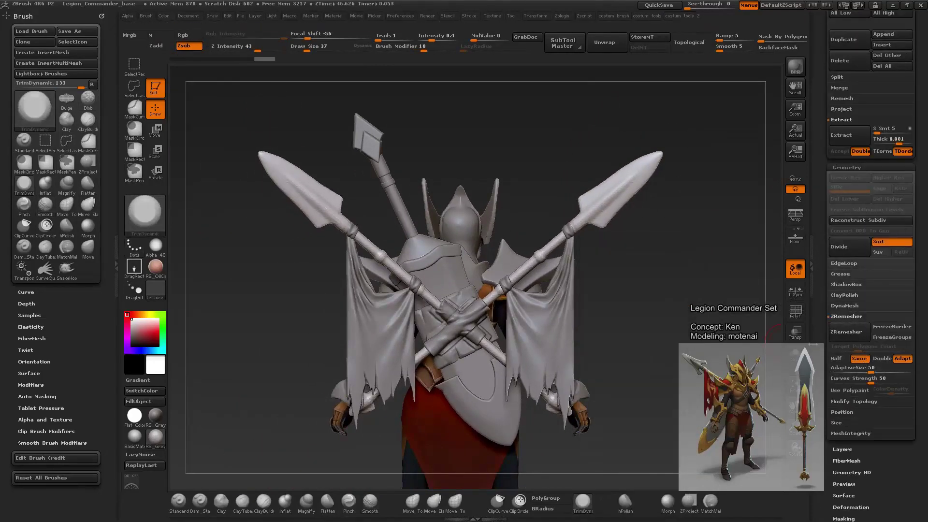
pyautogui.keyDown('alt'); pyautogui.moveTo(676, 266); pyautogui.dragTo(694, 297); pyautogui.keyUp('alt')
pyautogui.moveTo(818, 213); pyautogui.dragTo(819, 418)
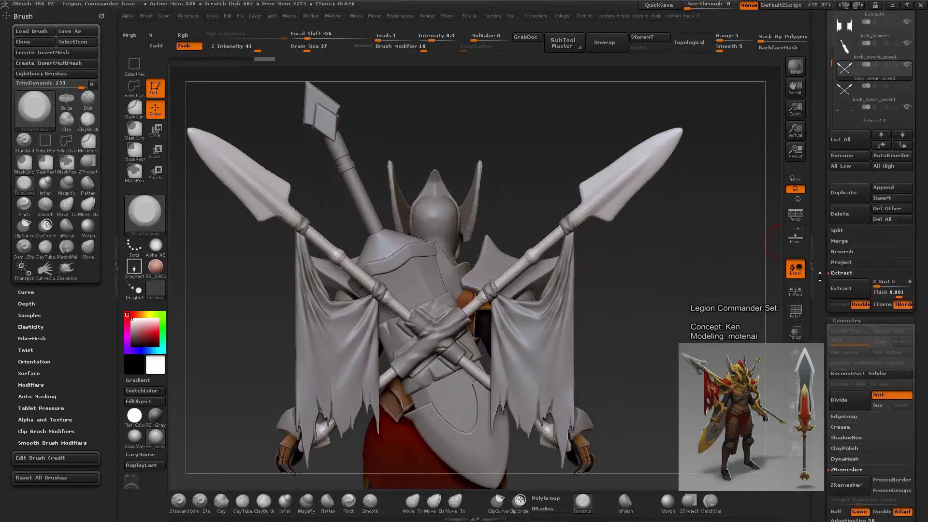
pyautogui.click(913, 125)
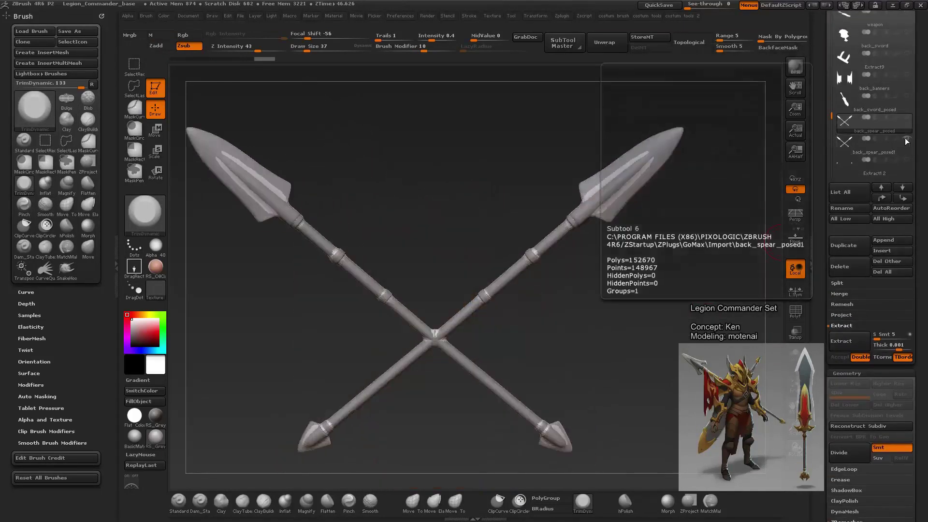
# Step: Subdivide the spears twice with Ctrl+D from the Project panel, checking the wireframe
pyautogui.keyDown('alt'); pyautogui.moveTo(630, 257); pyautogui.dragTo(757, 342); pyautogui.keyUp('alt')
pyautogui.click(841, 314)
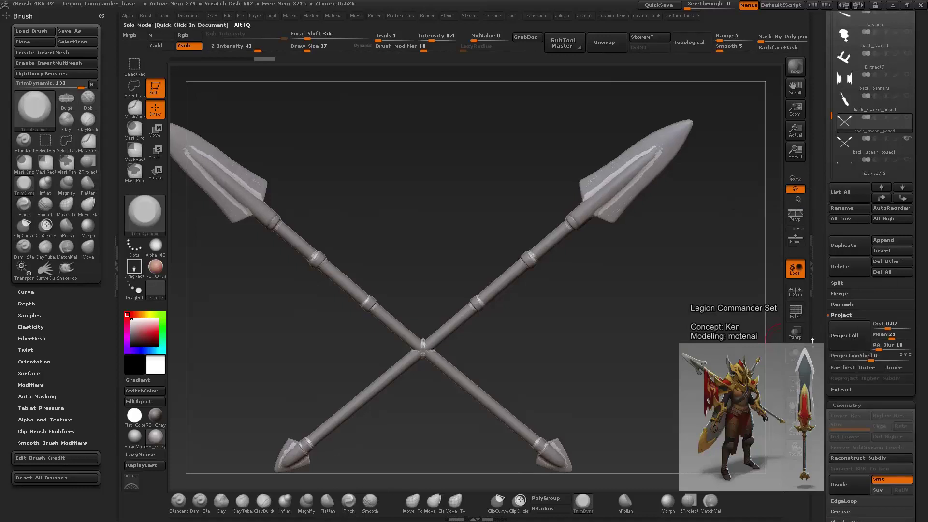
pyautogui.hotkey('ctrl', 'd')
pyautogui.hotkey('ctrl', 'd')
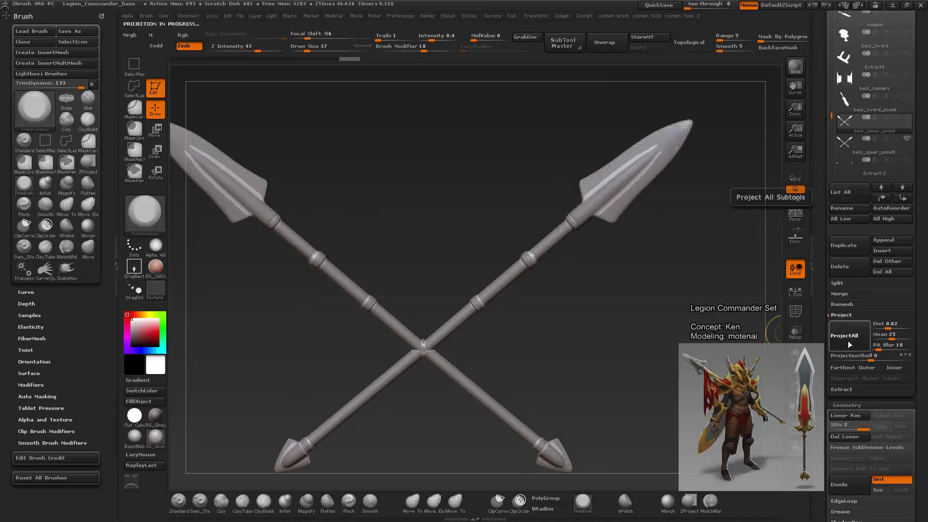
pyautogui.keyDown('alt'); pyautogui.moveTo(630, 274); pyautogui.dragTo(638, 320); pyautogui.keyUp('alt')
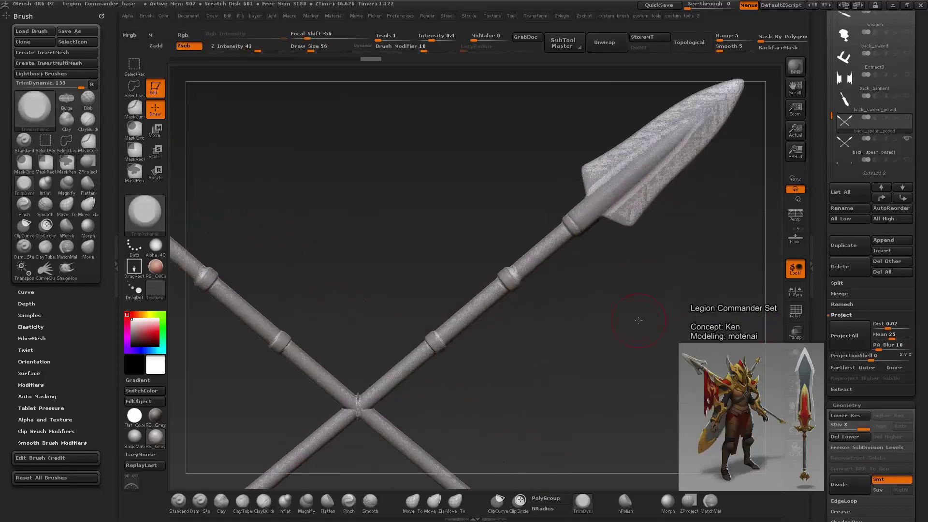
pyautogui.hotkey('ctrl', 'd')
pyautogui.click(795, 311)
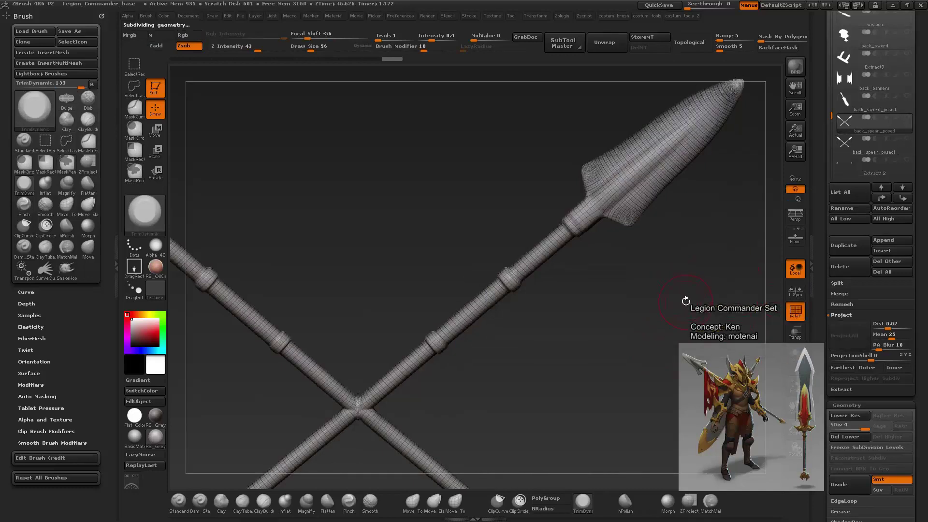
pyautogui.click(794, 312)
# Step: Inspect the crossed spears from a new angle and select the leftover spear copy
pyautogui.moveTo(659, 339); pyautogui.dragTo(648, 312)
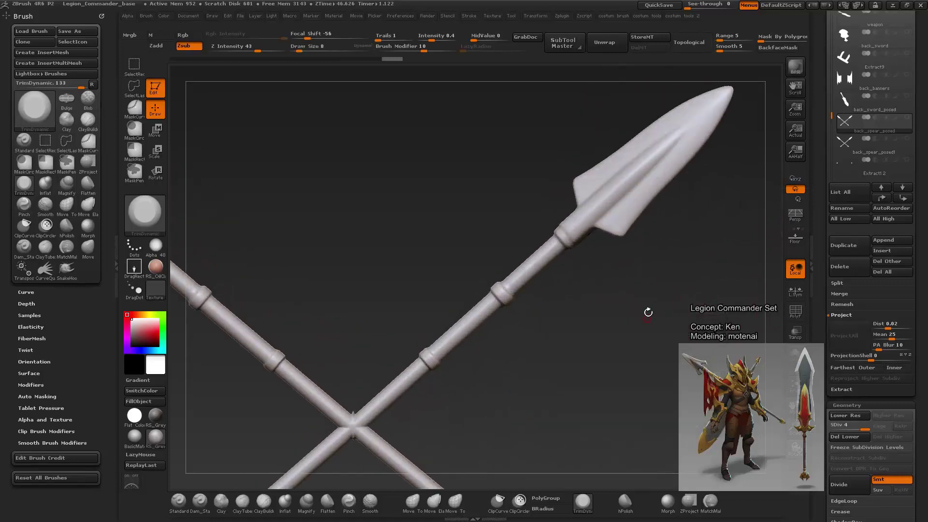
pyautogui.press('f')
pyautogui.moveTo(629, 300)
pyautogui.mouseDown()
pyautogui.moveTo(592, 337)
pyautogui.moveTo(654, 348)
pyautogui.moveTo(706, 321)
pyautogui.mouseUp()
pyautogui.click(877, 145)
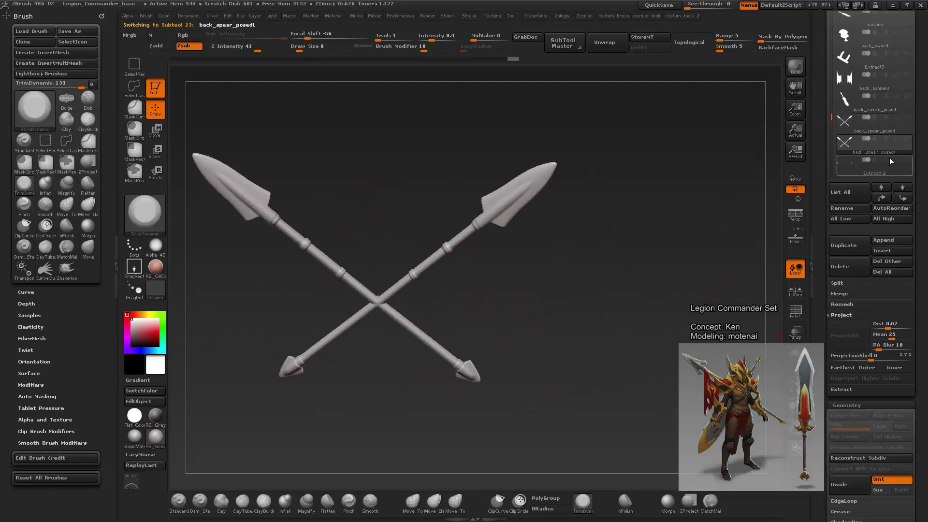
# Step: Delete the leftover spear copy and the red banner subtool, confirming each
pyautogui.click(850, 269)
pyautogui.click(746, 289)
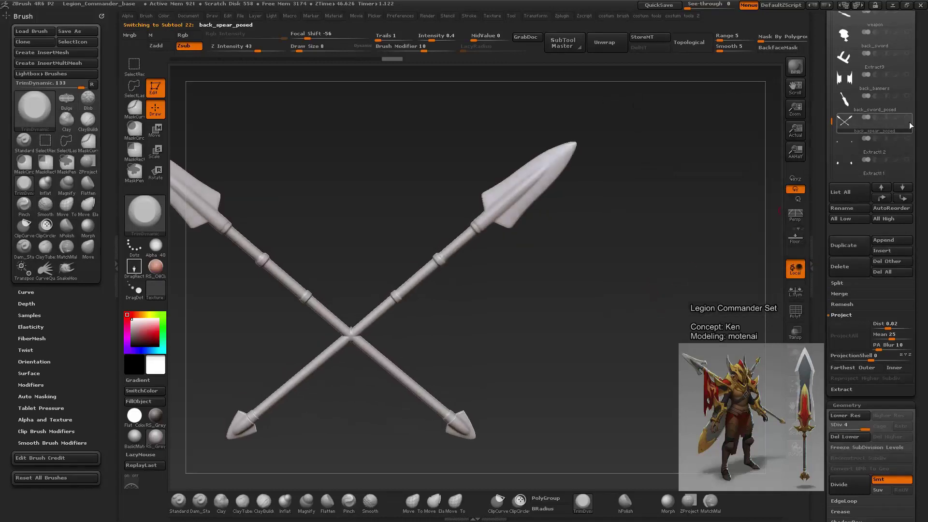
pyautogui.moveTo(831, 121); pyautogui.dragTo(824, 51)
pyautogui.click(865, 100)
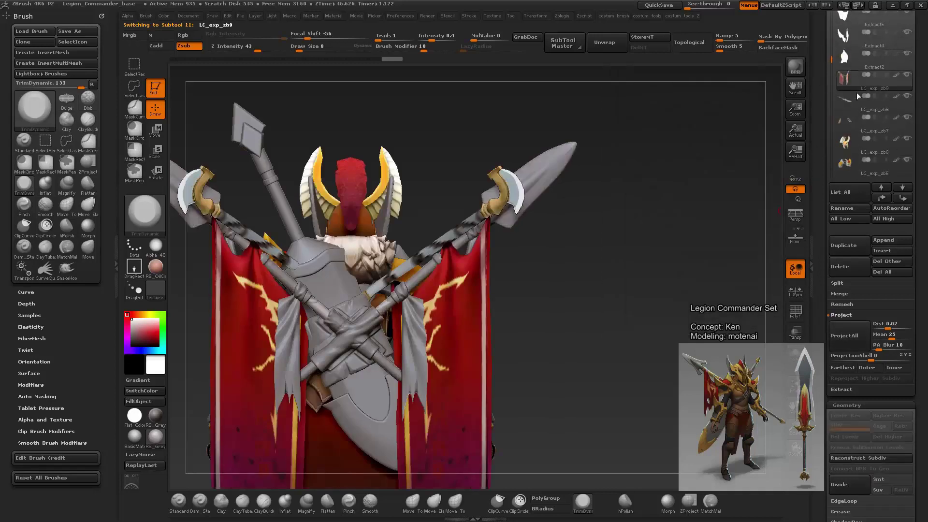
pyautogui.click(850, 268)
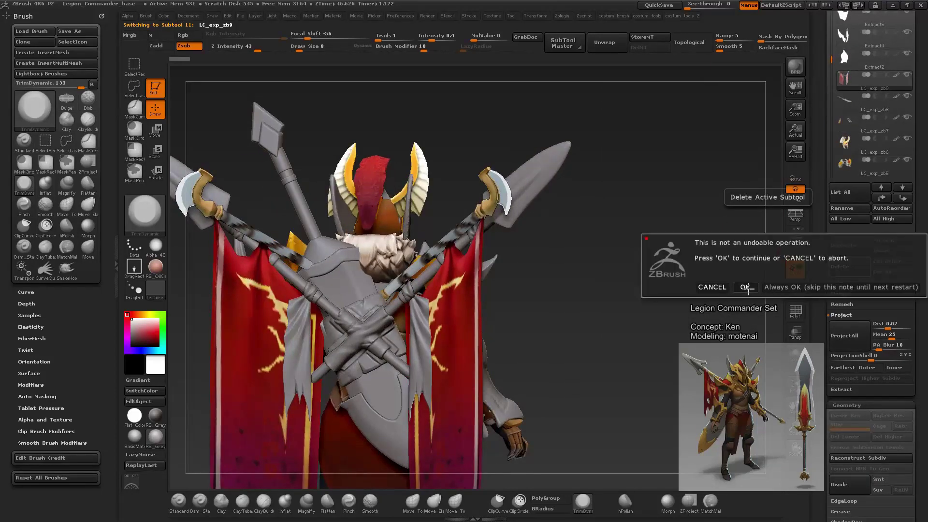
pyautogui.click(745, 287)
# Step: Delete the red crest and remaining unwanted subtools, then reselect the back spear
pyautogui.click(847, 265)
pyautogui.click(745, 289)
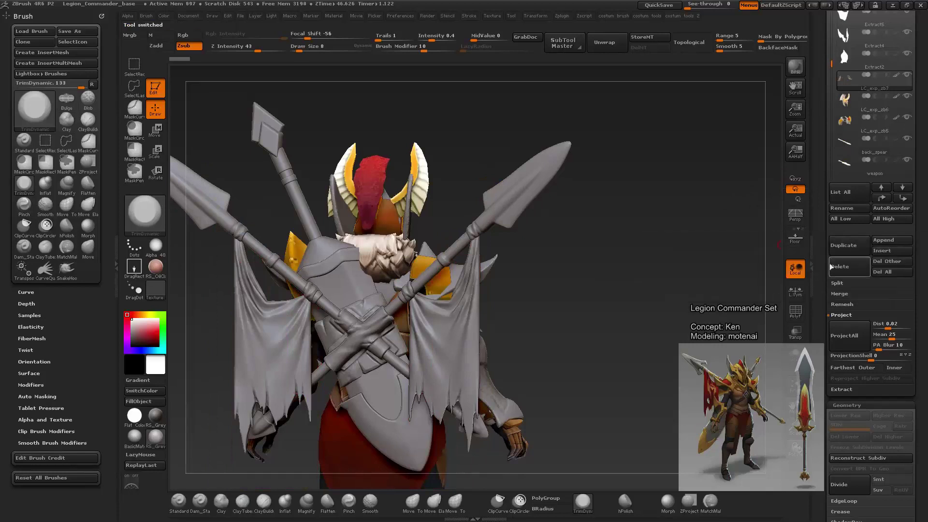
pyautogui.click(847, 266)
pyautogui.click(745, 289)
pyautogui.click(846, 266)
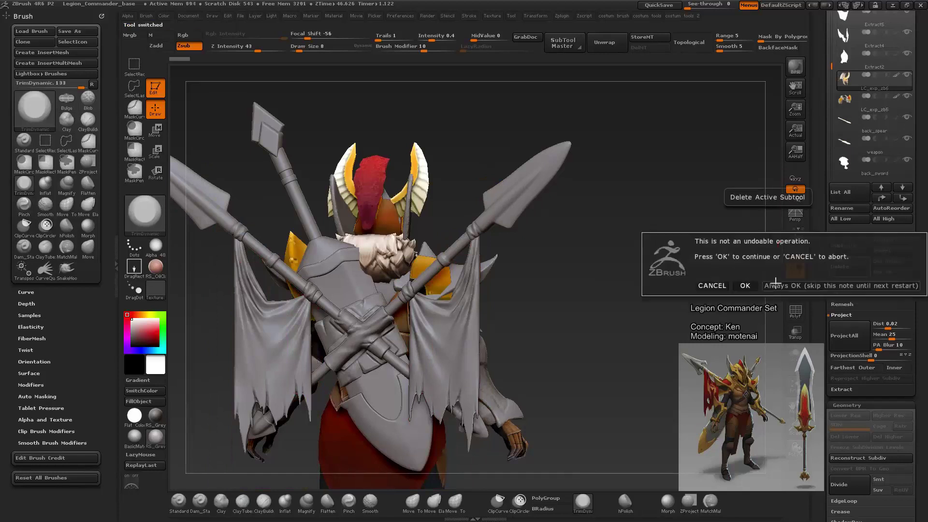
pyautogui.click(745, 289)
pyautogui.click(847, 266)
pyautogui.click(744, 291)
pyautogui.moveTo(571, 276)
pyautogui.mouseDown()
pyautogui.moveTo(620, 280)
pyautogui.moveTo(570, 270)
pyautogui.moveTo(539, 182)
pyautogui.moveTo(651, 280)
pyautogui.moveTo(655, 40)
pyautogui.mouseUp()
pyautogui.keyDown('alt'); pyautogui.click(538, 182); pyautogui.keyUp('alt')
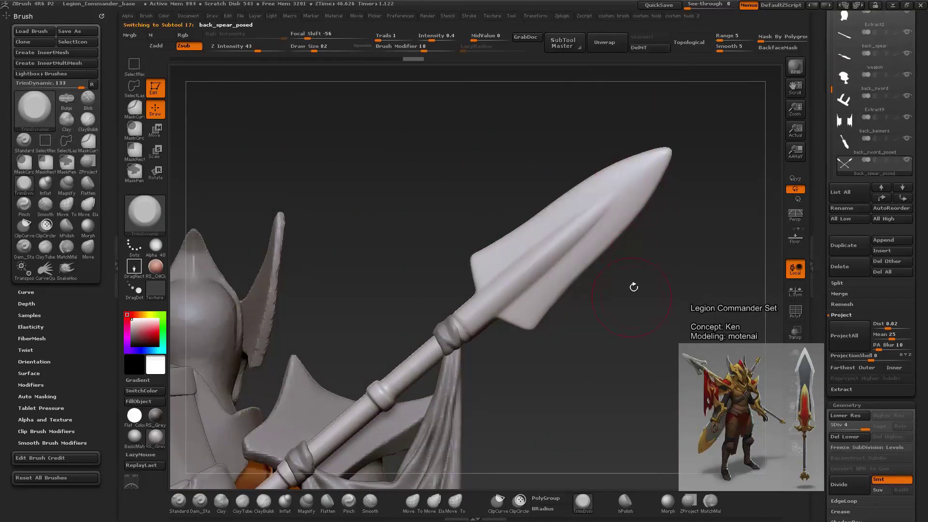
# Step: Load the global_cuts.ZBP brush preset from 3D_projects > Protoss
pyautogui.moveTo(633, 287); pyautogui.dragTo(602, 326)
pyautogui.press('b')
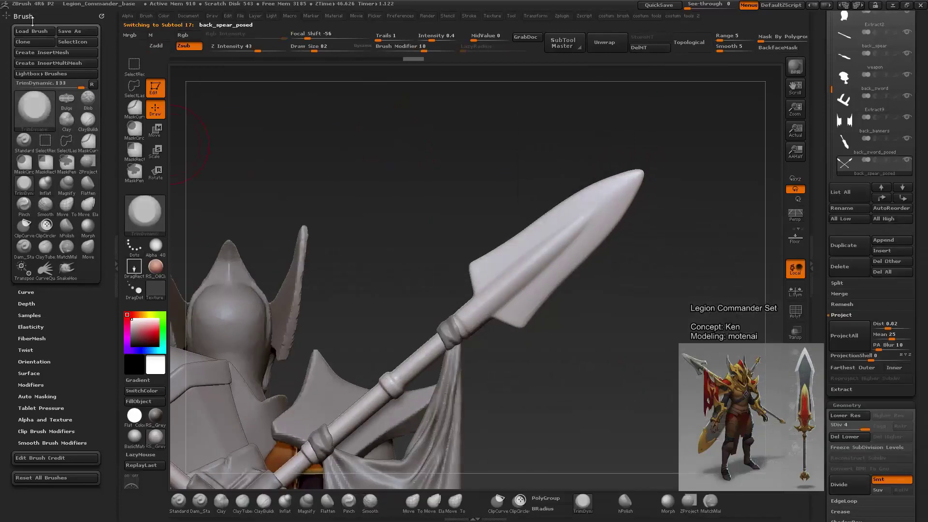
pyautogui.click(30, 31)
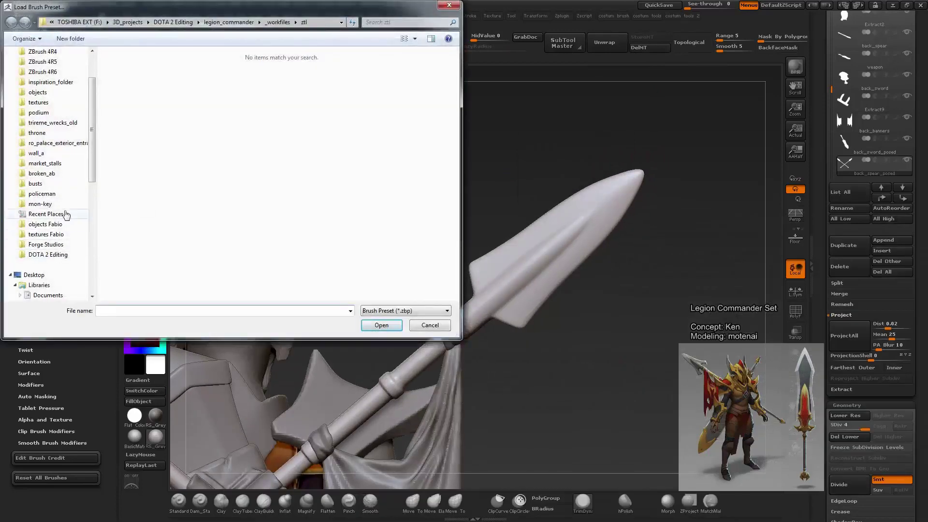
pyautogui.click(57, 258)
pyautogui.click(164, 23)
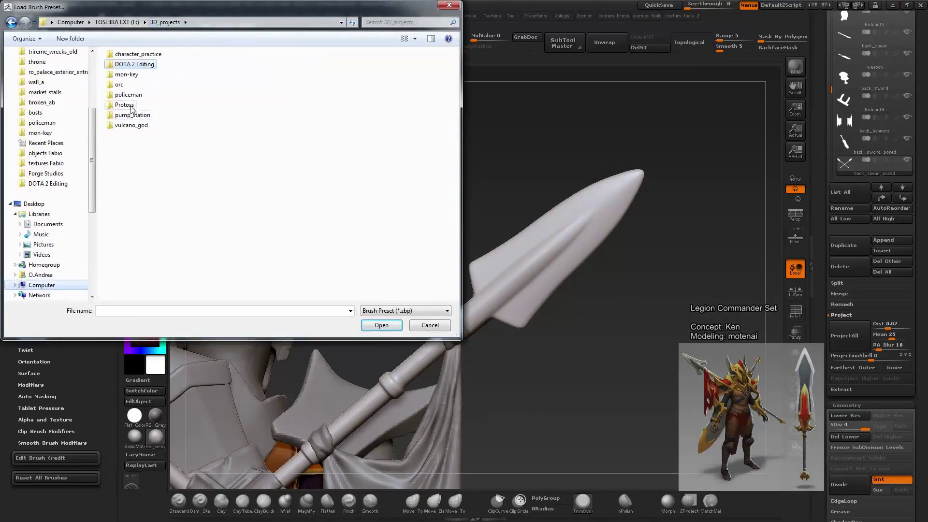
pyautogui.doubleClick(131, 112)
pyautogui.click(147, 127)
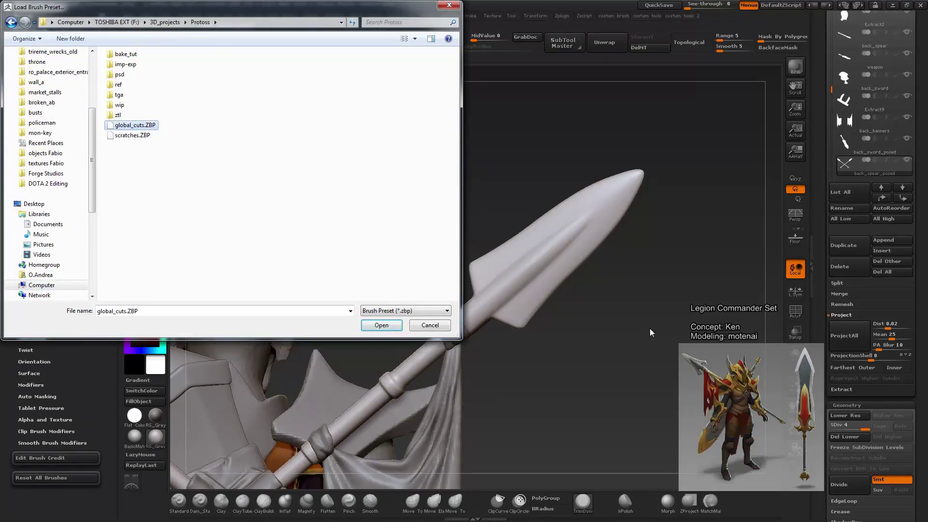
pyautogui.press('Return')
pyautogui.moveTo(625, 305)
pyautogui.mouseDown()
pyautogui.moveTo(616, 362)
pyautogui.moveTo(503, 323)
pyautogui.moveTo(524, 348)
pyautogui.mouseUp()
# Step: Switch to Dam_Standard and frame the crossed back spears, zooming onto the spear shaft
pyautogui.press('b')
pyautogui.press('d')
pyautogui.press('s')
pyautogui.press('f')
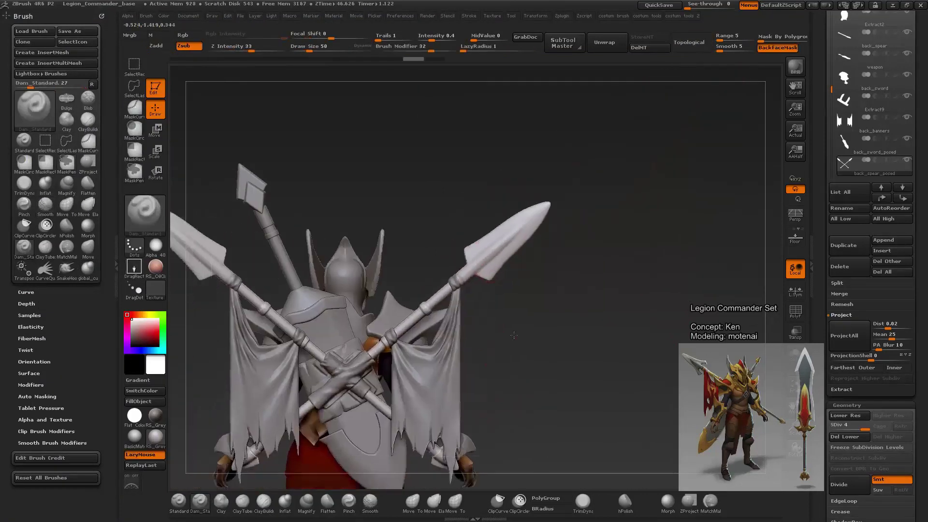
pyautogui.moveTo(483, 271)
pyautogui.keyDown('alt'); pyautogui.mouseDown()
pyautogui.moveTo(510, 240)
pyautogui.moveTo(507, 297)
pyautogui.moveTo(479, 266)
pyautogui.moveTo(504, 218)
pyautogui.moveTo(480, 278)
pyautogui.mouseUp(); pyautogui.keyUp('alt')
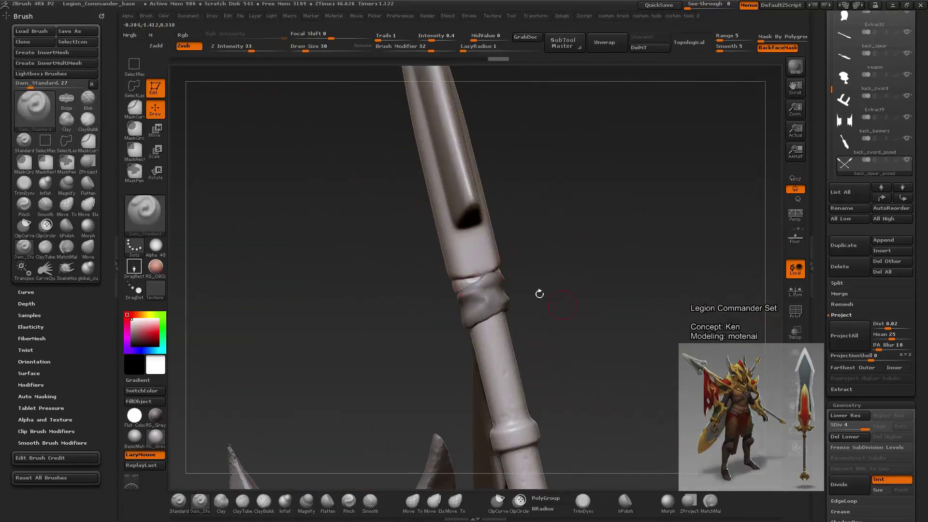
pyautogui.moveTo(539, 293); pyautogui.dragTo(713, 229)
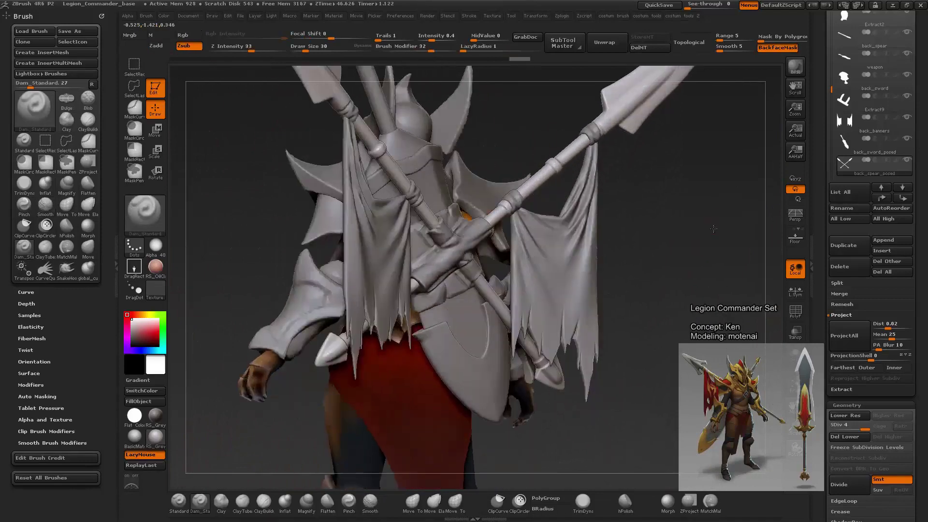
pyautogui.moveTo(377, 369)
pyautogui.mouseDown()
pyautogui.moveTo(634, 378)
pyautogui.moveTo(613, 327)
pyautogui.mouseUp()
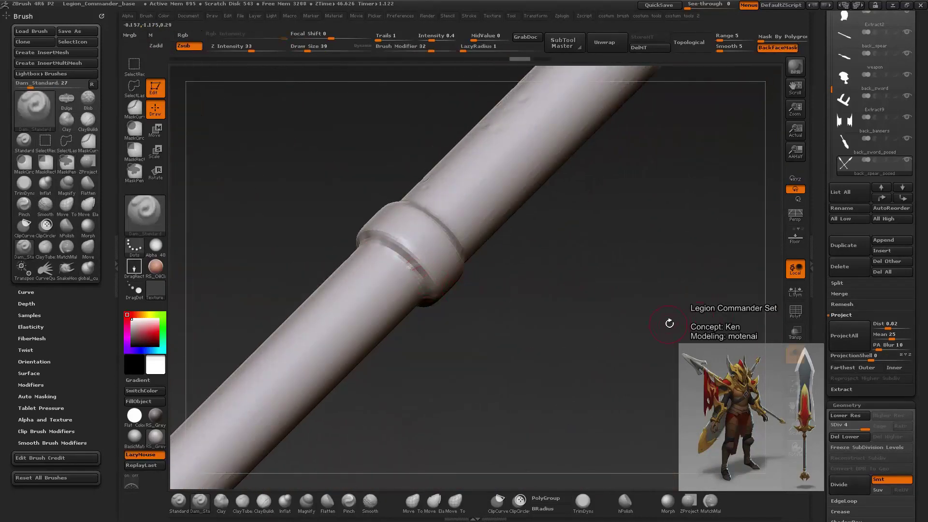
# Step: Drop the spear to its lowest SDiv, raise it back to SDiv 5, and reframe the character
pyautogui.hotkey('shift', 'd')
pyautogui.hotkey('shift', 'd')
pyautogui.hotkey('shift', 'd')
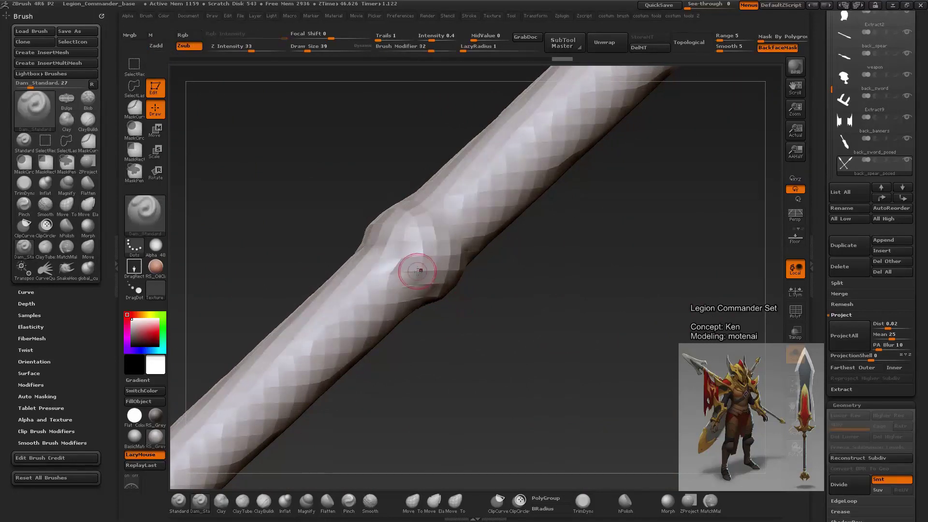
pyautogui.press('d')
pyautogui.press('d')
pyautogui.press('d')
pyautogui.moveTo(463, 367)
pyautogui.mouseDown()
pyautogui.moveTo(491, 333)
pyautogui.moveTo(524, 338)
pyautogui.moveTo(411, 290)
pyautogui.moveTo(479, 234)
pyautogui.moveTo(425, 248)
pyautogui.moveTo(460, 264)
pyautogui.mouseUp()
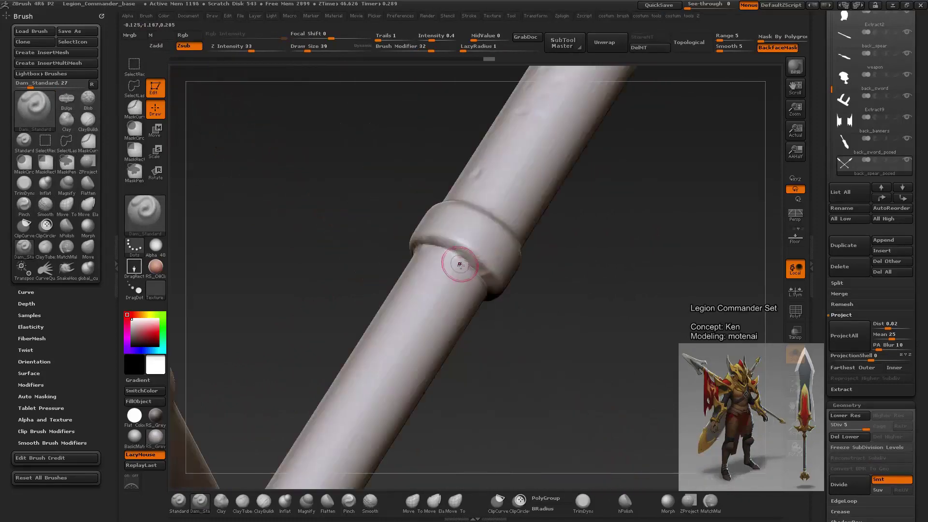
pyautogui.press('f')
pyautogui.keyDown('ctrl'); pyautogui.keyDown('shift'); pyautogui.click(601, 269); pyautogui.keyUp('shift'); pyautogui.keyUp('ctrl')
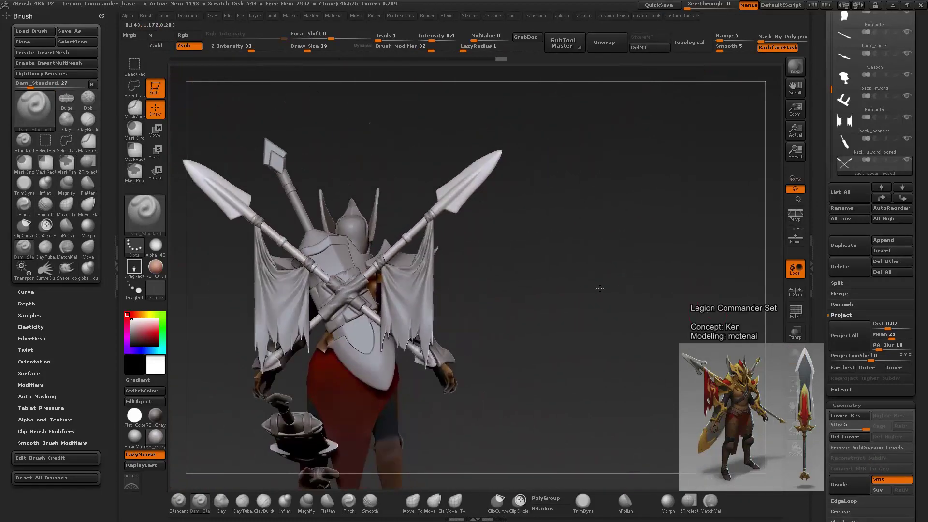
# Step: Carve dense crisscrossing cut strokes along the spear blade and tip with an enlarged global_cuts brush
pyautogui.press('f')
pyautogui.press('1')
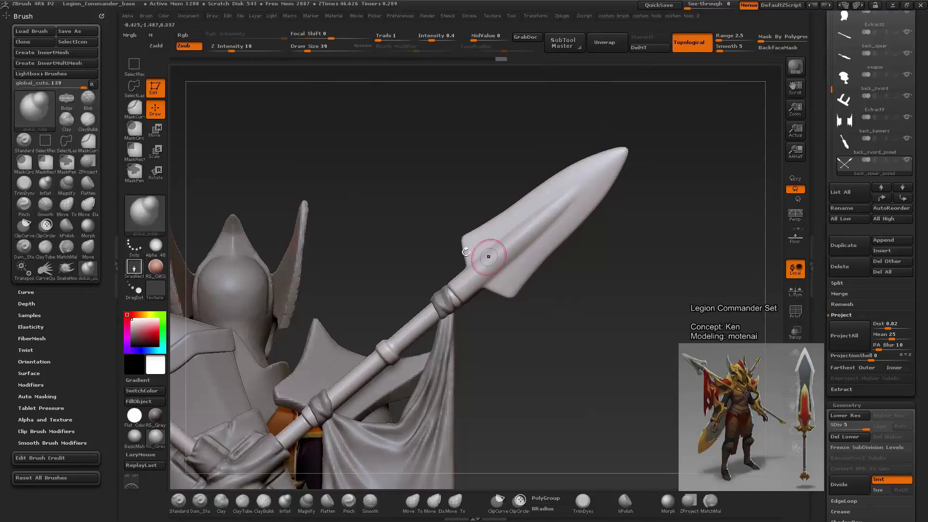
pyautogui.moveTo(488, 256)
pyautogui.mouseDown()
pyautogui.moveTo(532, 199)
pyautogui.moveTo(488, 251)
pyautogui.mouseUp()
pyautogui.moveTo(594, 160); pyautogui.dragTo(473, 270)
pyautogui.press('f')
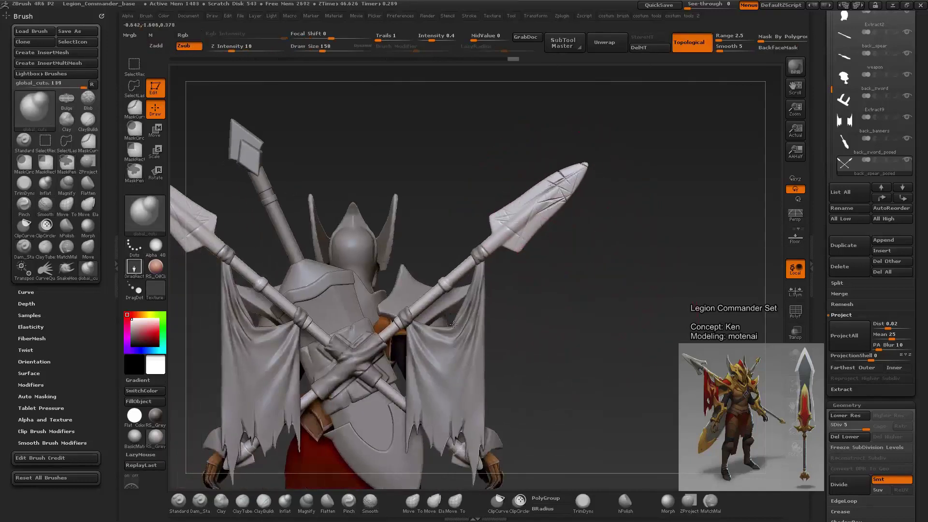
pyautogui.moveTo(585, 167)
pyautogui.mouseDown()
pyautogui.moveTo(536, 218)
pyautogui.moveTo(542, 206)
pyautogui.mouseUp()
pyautogui.moveTo(580, 166)
pyautogui.keyDown('shift'); pyautogui.mouseDown()
pyautogui.moveTo(506, 213)
pyautogui.moveTo(536, 225)
pyautogui.moveTo(518, 254)
pyautogui.moveTo(527, 227)
pyautogui.moveTo(483, 252)
pyautogui.mouseUp(); pyautogui.keyUp('shift')
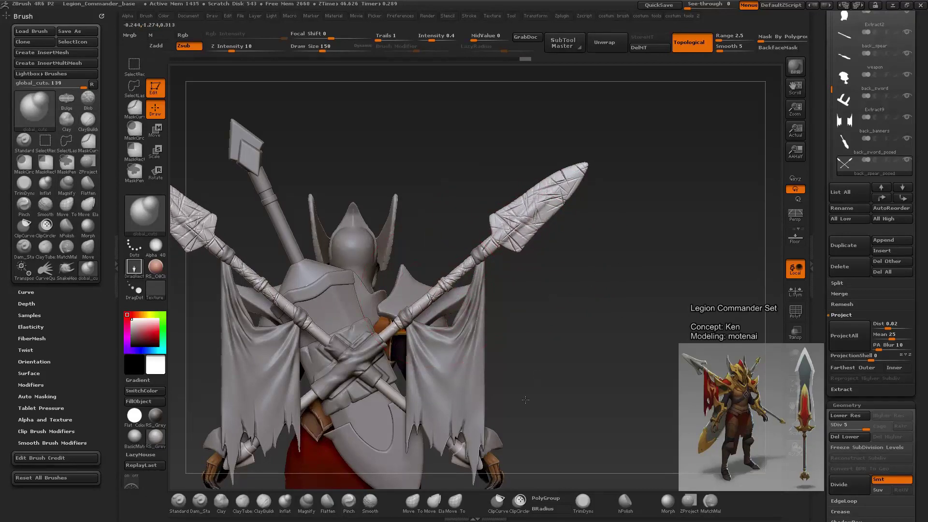
pyautogui.keyDown('alt'); pyautogui.moveTo(604, 314); pyautogui.dragTo(642, 261); pyautogui.keyUp('alt')
pyautogui.press('space')
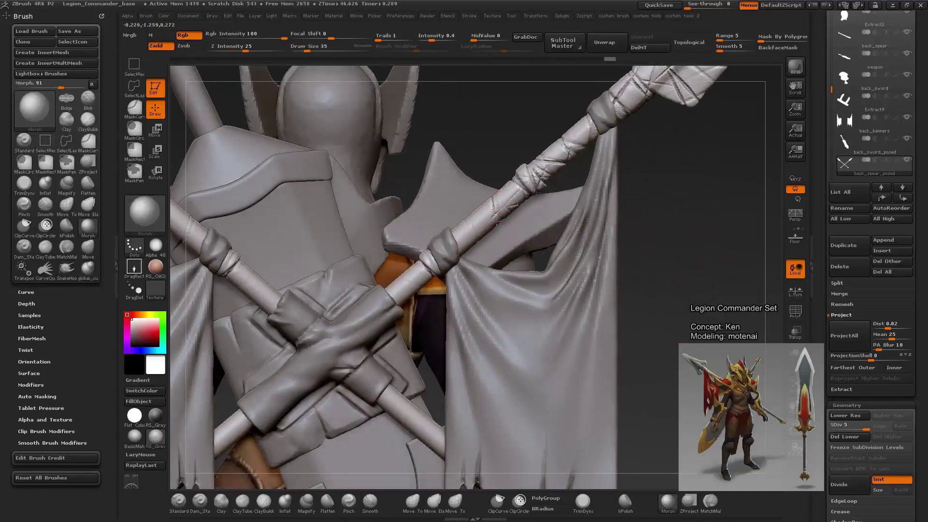
# Step: Smooth away crossing scratches on the spear head and restore the straight edge near the blade tip
pyautogui.moveTo(534, 184); pyautogui.dragTo(469, 224)
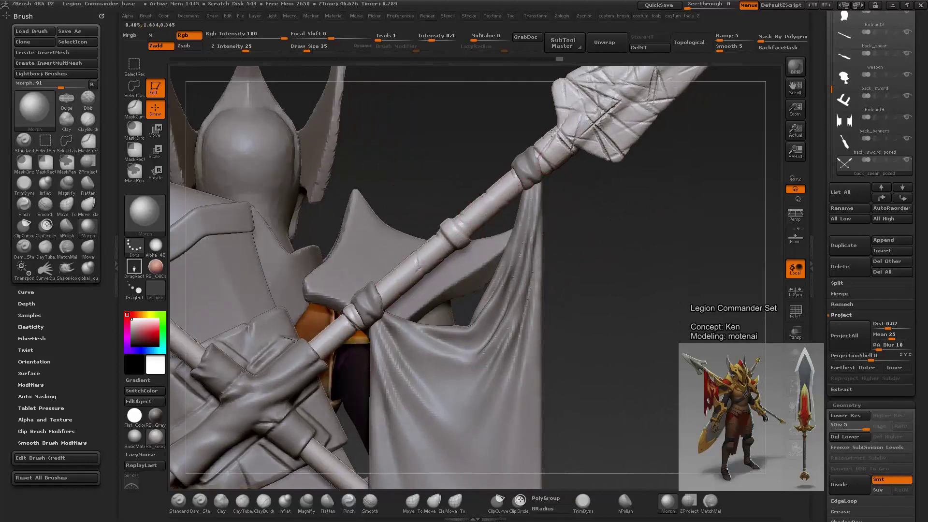
pyautogui.moveTo(552, 134); pyautogui.dragTo(507, 266)
pyautogui.moveTo(488, 219); pyautogui.dragTo(503, 222)
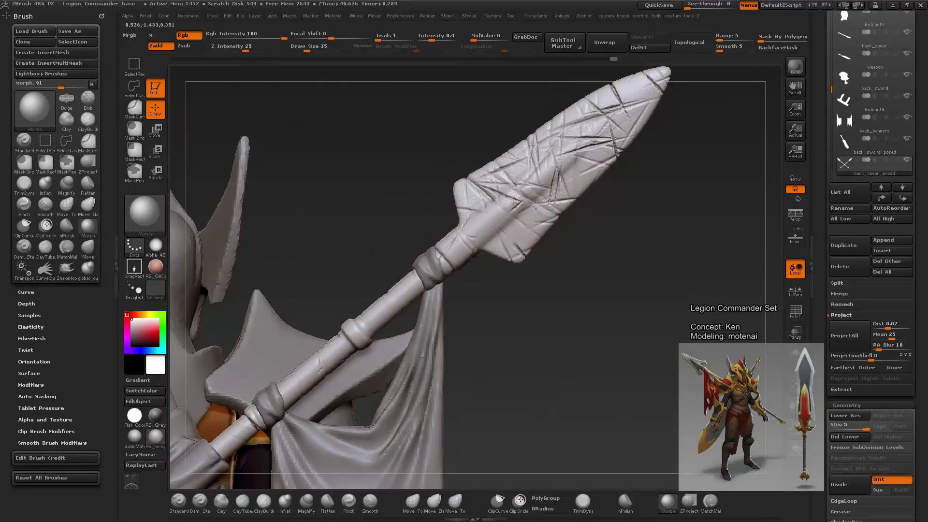
pyautogui.moveTo(540, 197); pyautogui.dragTo(538, 173)
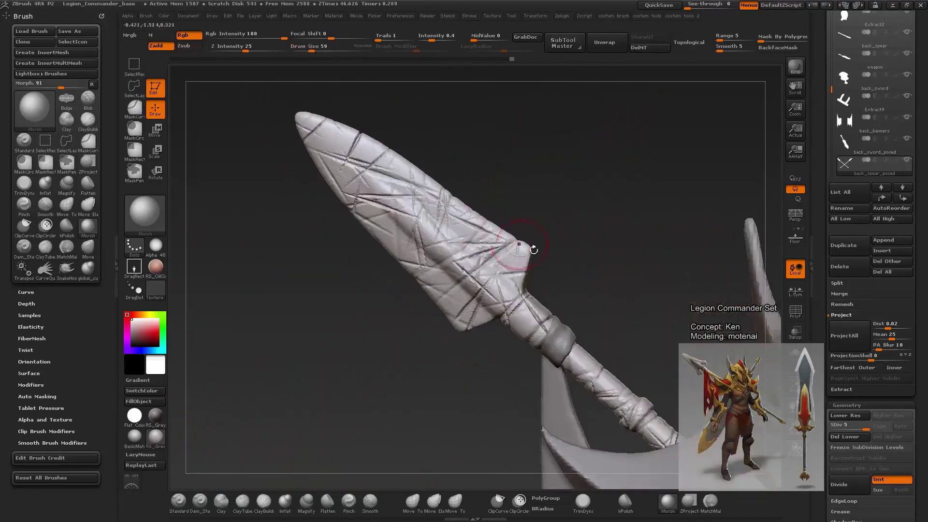
pyautogui.moveTo(519, 244); pyautogui.dragTo(478, 246)
pyautogui.moveTo(464, 214); pyautogui.dragTo(512, 253)
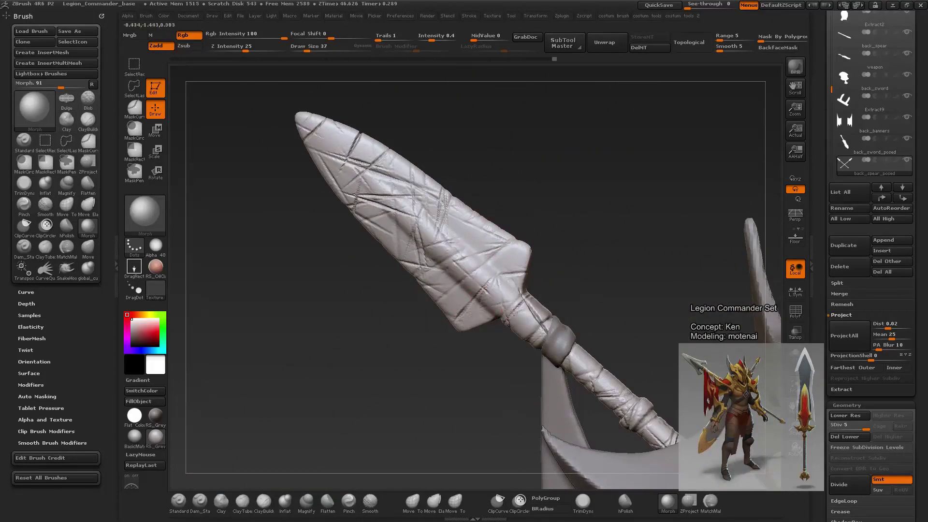
pyautogui.moveTo(529, 295); pyautogui.dragTo(499, 249)
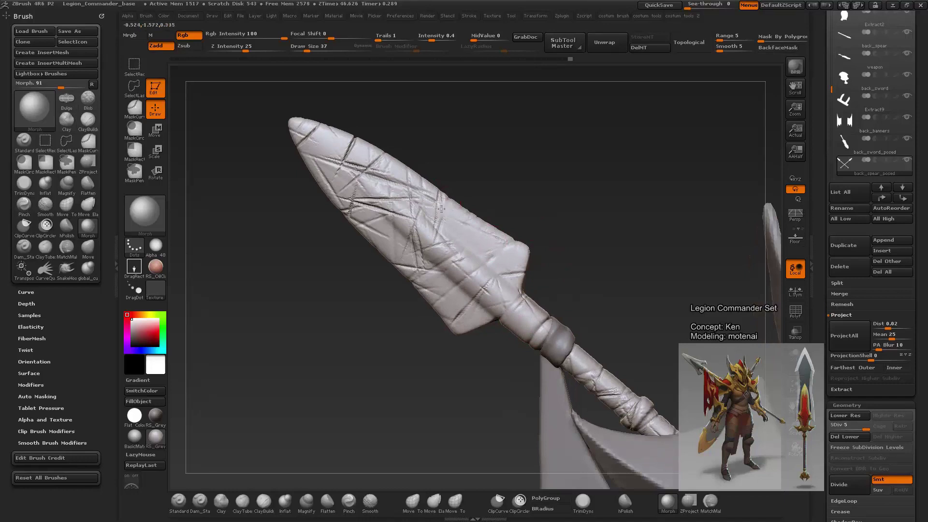
pyautogui.moveTo(394, 212); pyautogui.dragTo(361, 198)
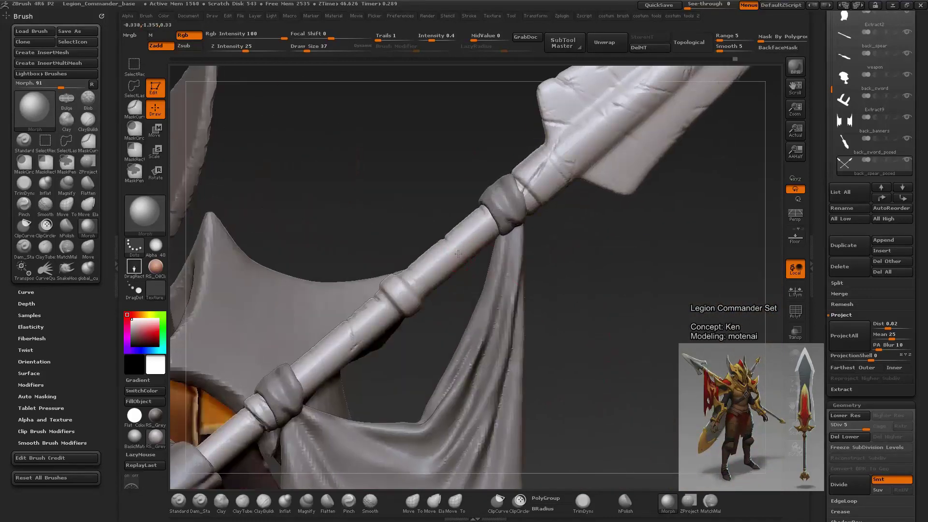
pyautogui.keyDown('alt'); pyautogui.moveTo(478, 287); pyautogui.dragTo(422, 275); pyautogui.keyUp('alt')
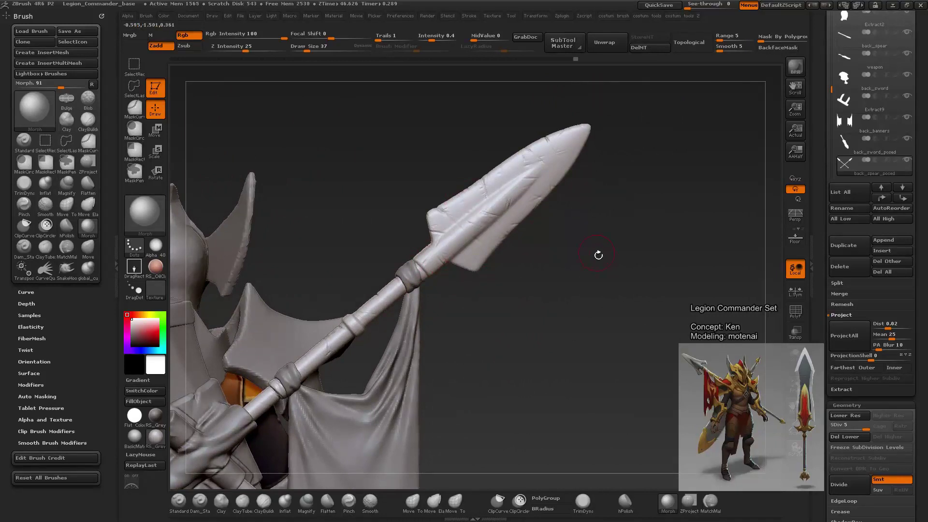
# Step: Carve a small crease on the blade with Dam_Standard, then soften it with TrimDynamic
pyautogui.moveTo(599, 255)
pyautogui.keyDown('alt'); pyautogui.mouseDown()
pyautogui.moveTo(503, 219)
pyautogui.moveTo(447, 221)
pyautogui.moveTo(580, 322)
pyautogui.moveTo(610, 304)
pyautogui.moveTo(507, 213)
pyautogui.mouseUp(); pyautogui.keyUp('alt')
pyautogui.press('b')
pyautogui.press('d')
pyautogui.press('s')
pyautogui.press('space')
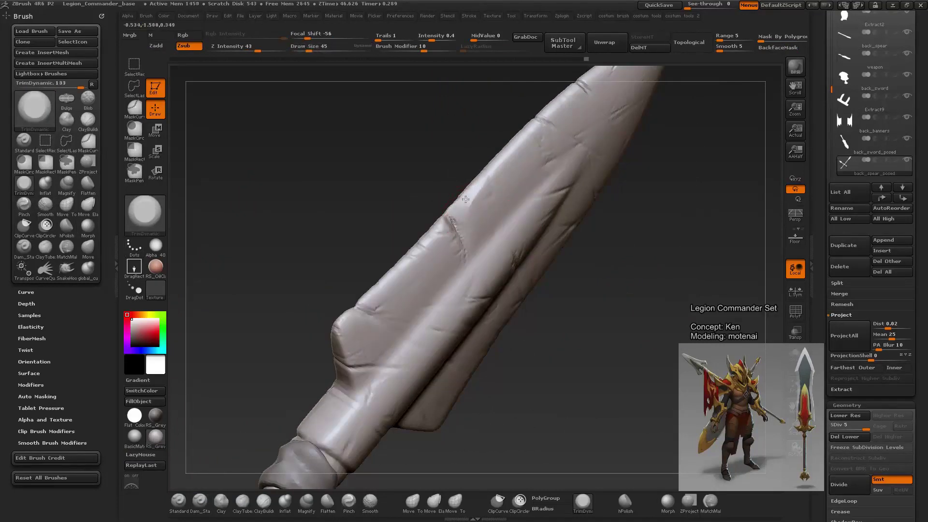
pyautogui.moveTo(442, 220); pyautogui.dragTo(492, 208)
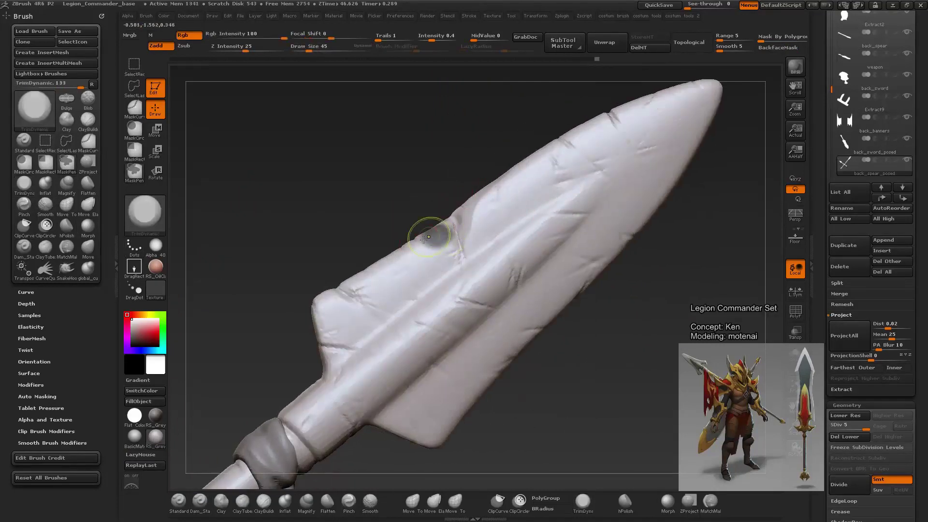
pyautogui.moveTo(429, 227)
pyautogui.keyDown('shift'); pyautogui.mouseDown()
pyautogui.moveTo(441, 233)
pyautogui.moveTo(622, 201)
pyautogui.moveTo(549, 230)
pyautogui.moveTo(673, 289)
pyautogui.moveTo(552, 315)
pyautogui.moveTo(484, 194)
pyautogui.mouseUp(); pyautogui.keyUp('shift')
# Step: Polish the blade's upper edge, base and lower edge with the hPolish brush
pyautogui.press('b')
pyautogui.press('h')
pyautogui.press('p')
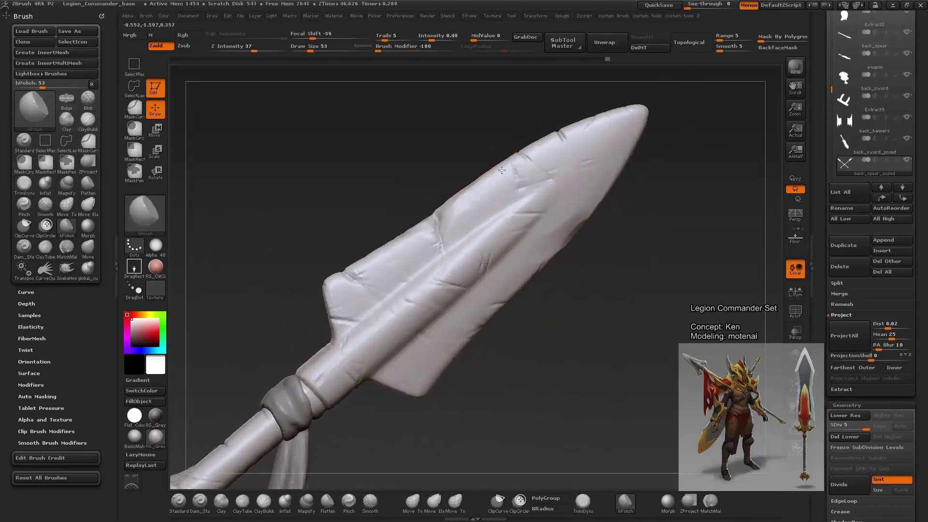
pyautogui.moveTo(541, 147); pyautogui.dragTo(581, 126)
pyautogui.moveTo(654, 217); pyautogui.dragTo(643, 227)
pyautogui.moveTo(438, 231)
pyautogui.mouseDown()
pyautogui.moveTo(339, 305)
pyautogui.moveTo(396, 249)
pyautogui.mouseUp()
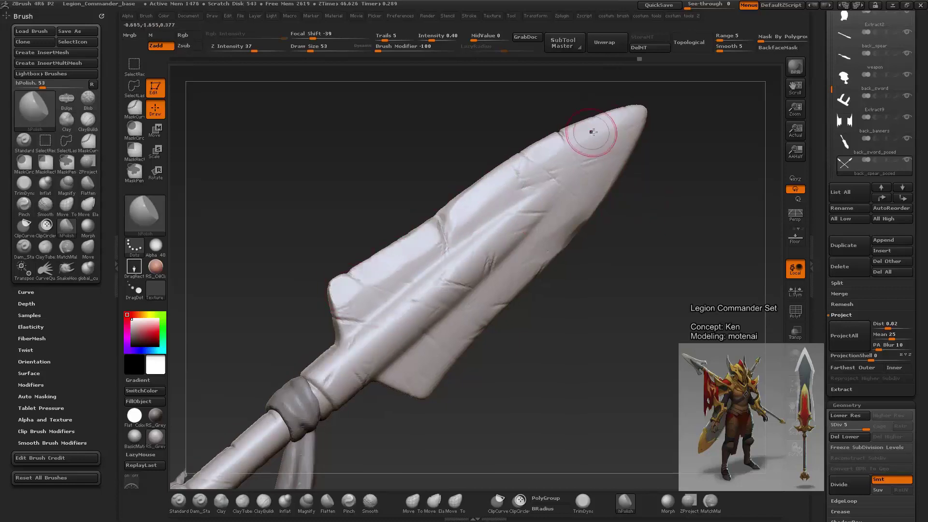
pyautogui.moveTo(590, 129); pyautogui.dragTo(633, 125)
pyautogui.moveTo(486, 319); pyautogui.dragTo(445, 365)
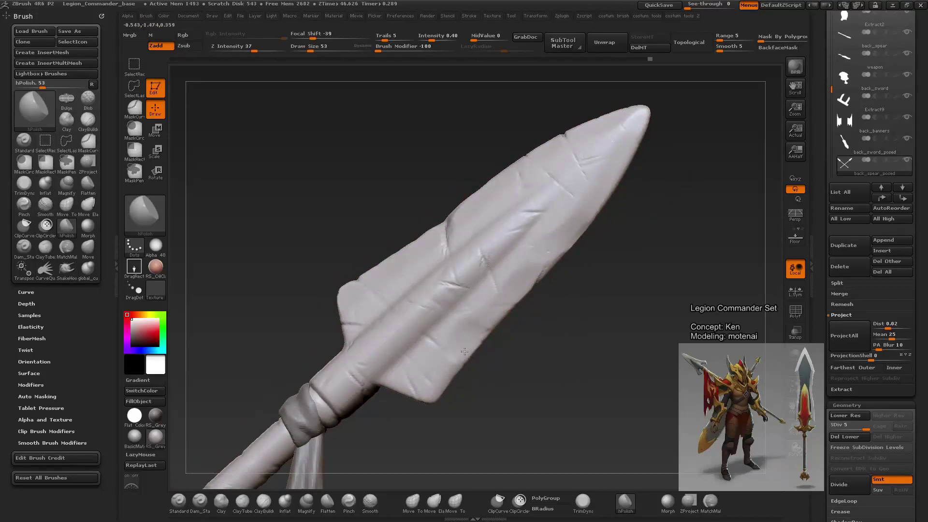
pyautogui.moveTo(492, 316)
pyautogui.mouseDown()
pyautogui.moveTo(728, 301)
pyautogui.moveTo(675, 284)
pyautogui.moveTo(666, 312)
pyautogui.mouseUp()
pyautogui.press('space')
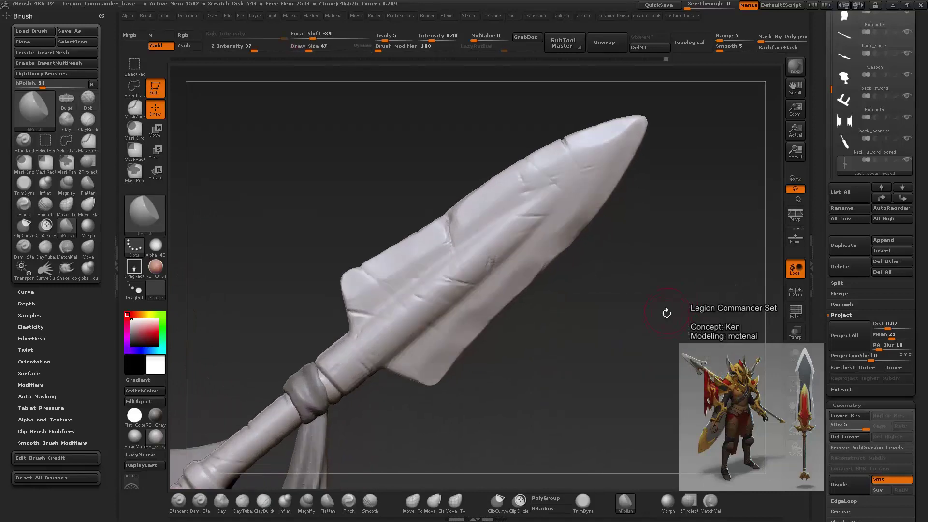
# Step: Mask a small spot on the blade and set up an enlarged TrimDynamic brush for flattening
pyautogui.keyDown('ctrl'); pyautogui.moveTo(469, 261); pyautogui.dragTo(479, 256); pyautogui.keyUp('ctrl')
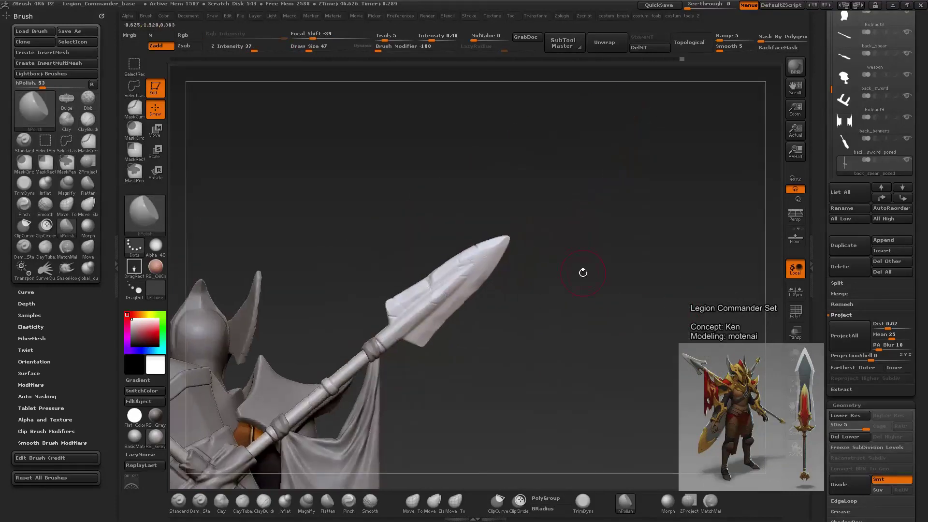
pyautogui.press('b')
pyautogui.press('d')
pyautogui.press('s')
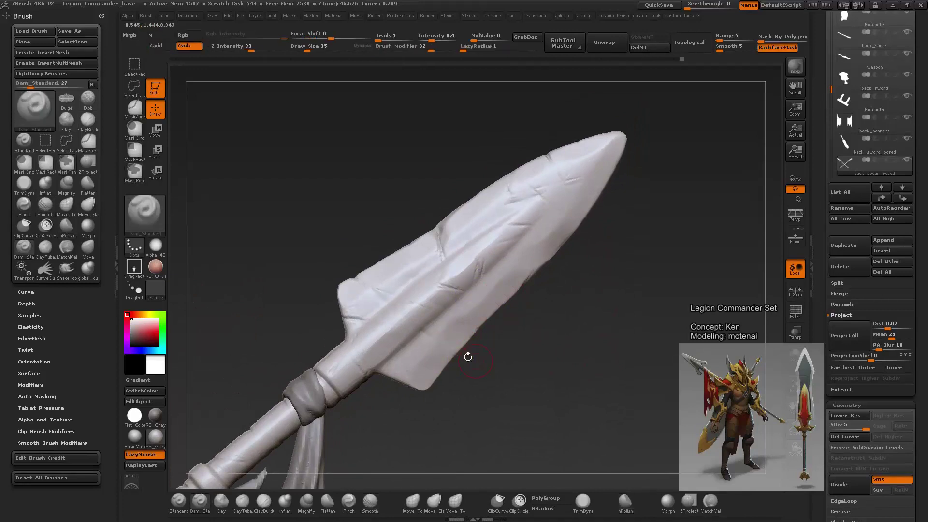
pyautogui.moveTo(467, 357)
pyautogui.mouseDown()
pyautogui.moveTo(459, 357)
pyautogui.moveTo(488, 357)
pyautogui.moveTo(479, 367)
pyautogui.moveTo(458, 357)
pyautogui.moveTo(486, 356)
pyautogui.mouseUp()
pyautogui.press('b')
pyautogui.press('t')
pyautogui.press('d')
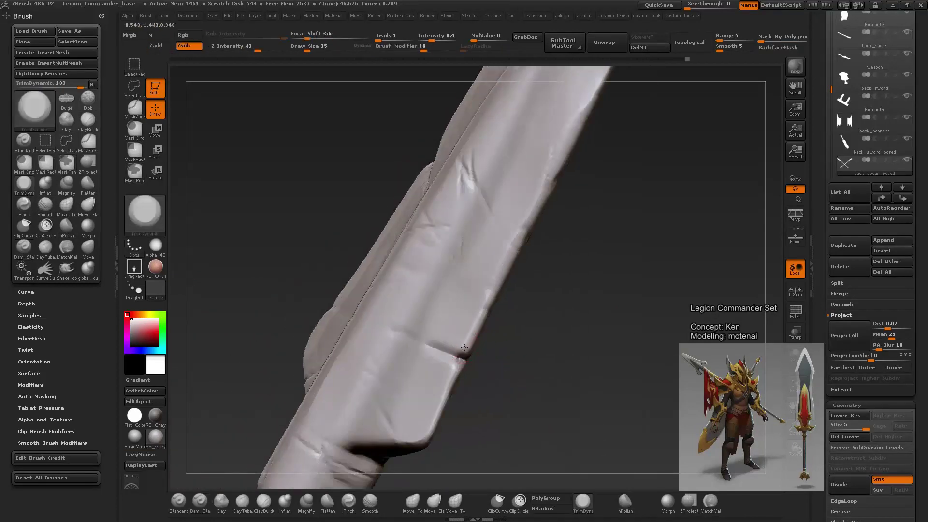
pyautogui.press(']')
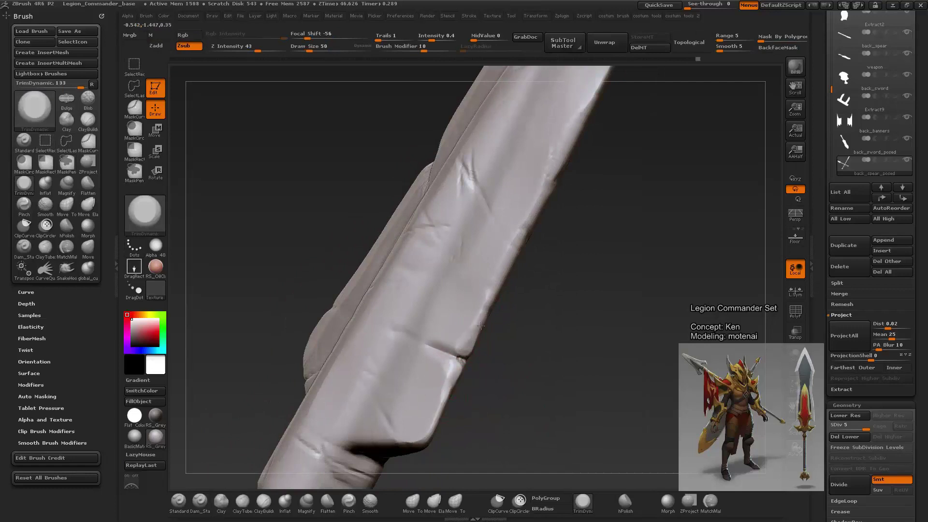
pyautogui.moveTo(481, 325)
pyautogui.mouseDown()
pyautogui.moveTo(615, 372)
pyautogui.moveTo(619, 296)
pyautogui.moveTo(549, 356)
pyautogui.moveTo(310, 372)
pyautogui.moveTo(462, 259)
pyautogui.mouseUp()
# Step: Carve a crease diagonally up the spear blade, then review the whole character
pyautogui.press('ctrl')
pyautogui.moveTo(535, 274)
pyautogui.mouseDown()
pyautogui.moveTo(532, 290)
pyautogui.moveTo(522, 271)
pyautogui.mouseUp()
pyautogui.press('ctrl')
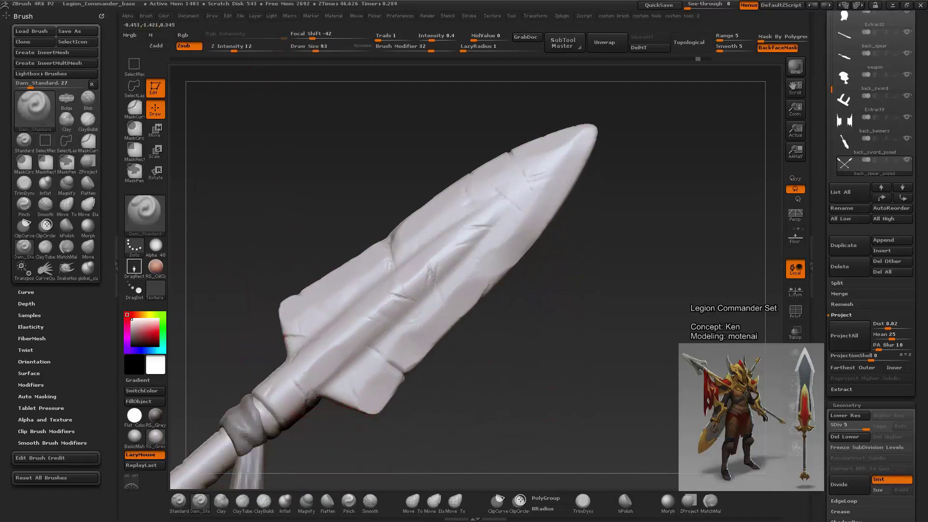
pyautogui.moveTo(314, 386); pyautogui.dragTo(449, 275)
pyautogui.moveTo(609, 296); pyautogui.dragTo(301, 357)
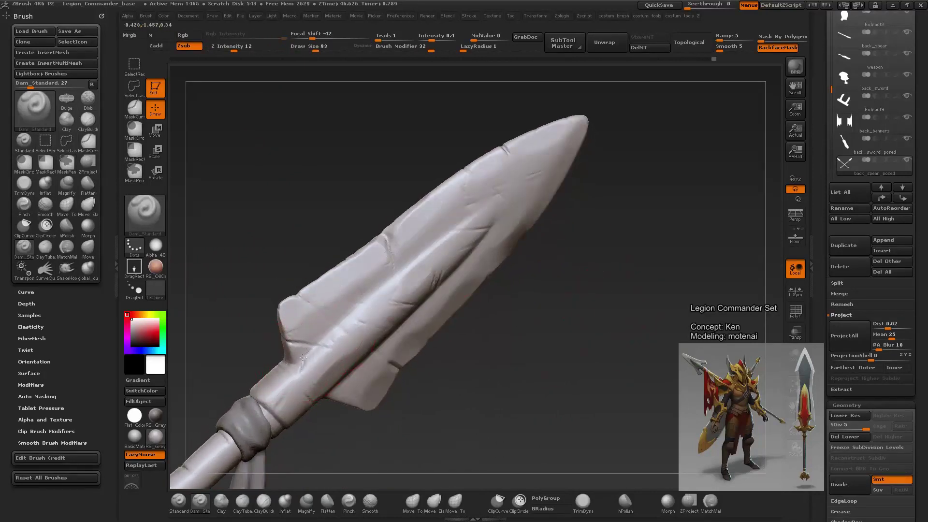
pyautogui.moveTo(485, 207)
pyautogui.keyDown('alt'); pyautogui.mouseDown()
pyautogui.moveTo(576, 265)
pyautogui.moveTo(587, 257)
pyautogui.moveTo(615, 326)
pyautogui.moveTo(537, 311)
pyautogui.mouseUp(); pyautogui.keyUp('alt')
pyautogui.press('shift')
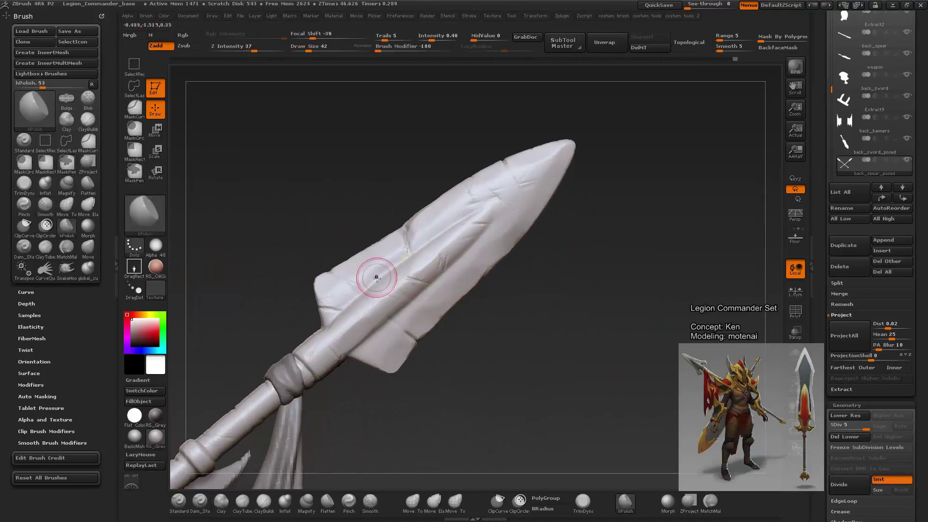
# Step: Add a small ClayTubes stroke on the blade and smooth the surface
pyautogui.press('b')
pyautogui.press('c')
pyautogui.press('t')
pyautogui.moveTo(373, 346); pyautogui.dragTo(386, 350)
pyautogui.press('space')
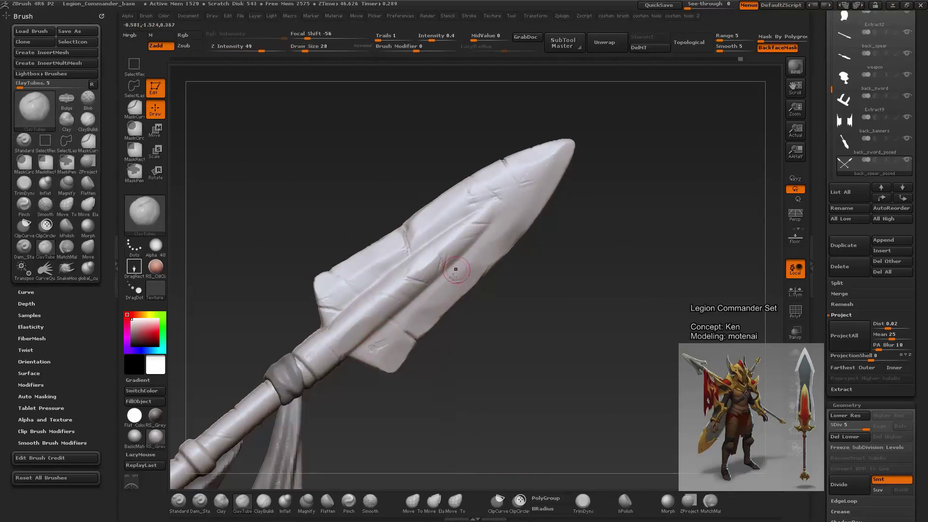
pyautogui.press('shift')
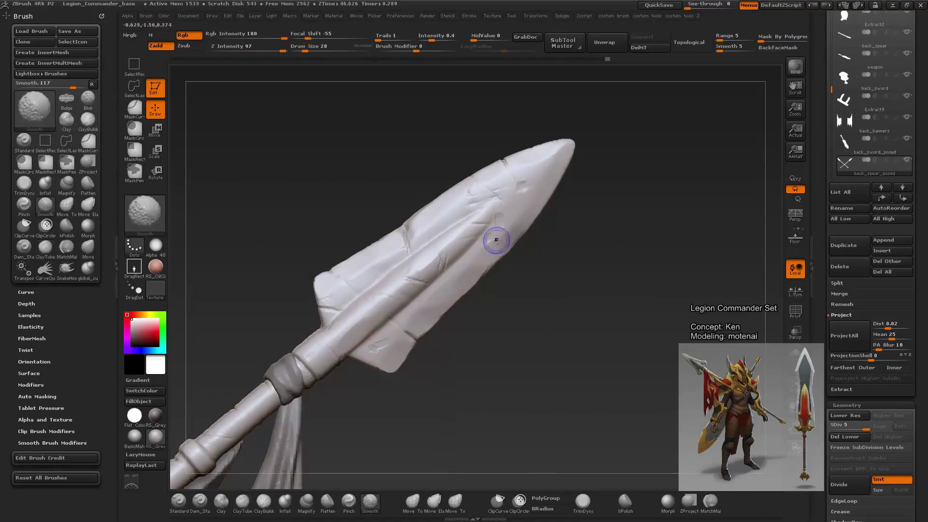
pyautogui.press('ctrl')
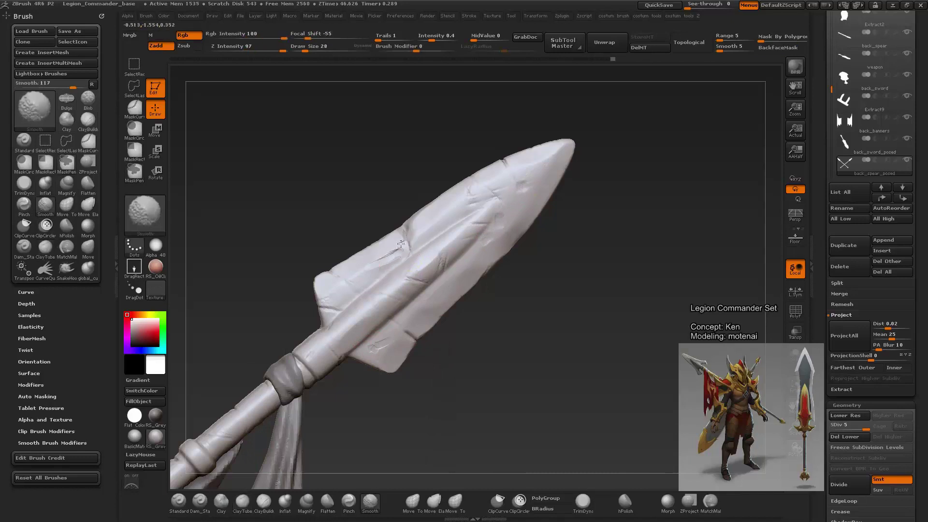
pyautogui.press('ctrl')
# Step: Drop to SDiv 4, smooth the blade and carve fresh Dam_Standard nicks into its flat faces
pyautogui.hotkey('shift', 'd')
pyautogui.press('shift')
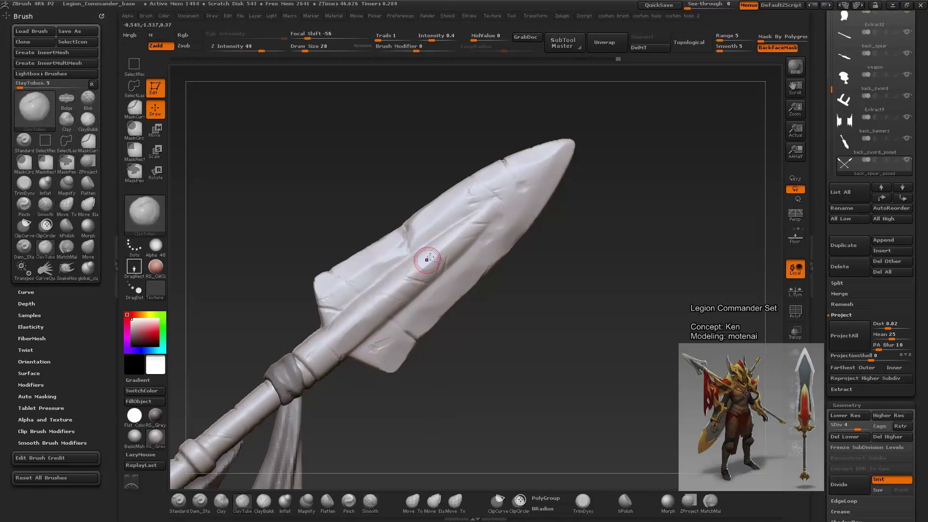
pyautogui.press('shift')
pyautogui.press('shift')
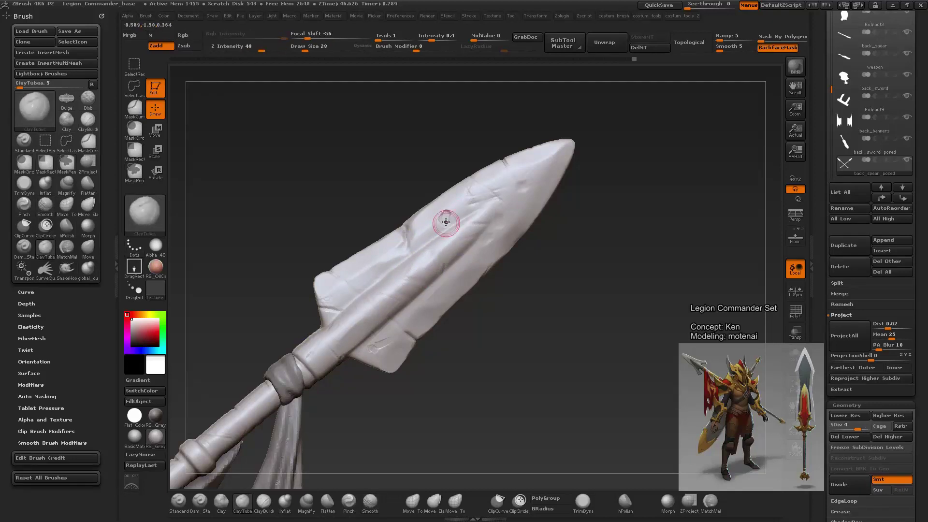
pyautogui.moveTo(577, 296)
pyautogui.mouseDown()
pyautogui.moveTo(545, 237)
pyautogui.moveTo(501, 346)
pyautogui.mouseUp()
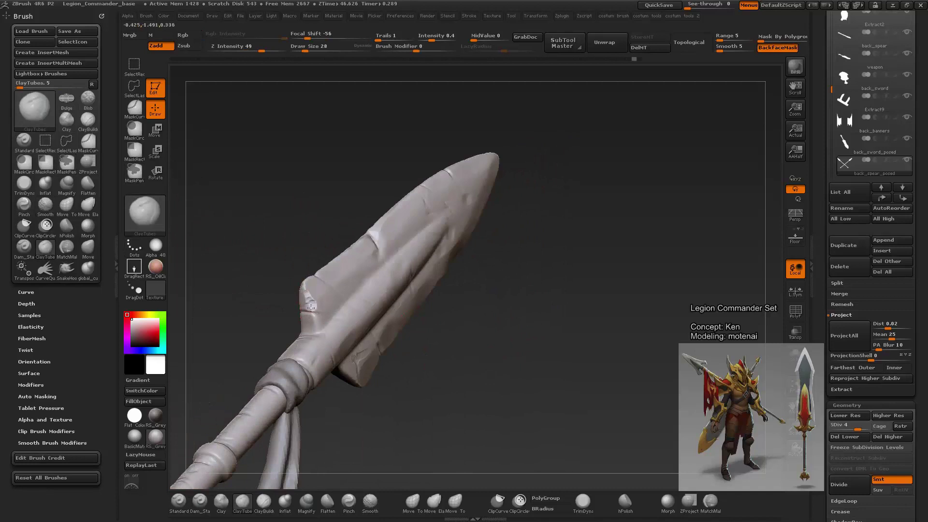
pyautogui.moveTo(365, 292)
pyautogui.mouseDown()
pyautogui.moveTo(510, 297)
pyautogui.moveTo(338, 328)
pyautogui.mouseUp()
pyautogui.press('d')
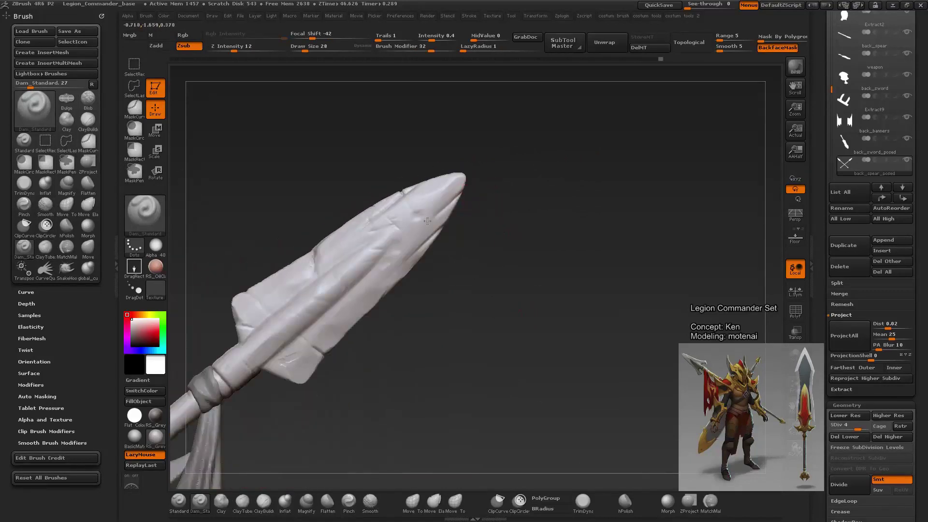
pyautogui.moveTo(380, 269)
pyautogui.mouseDown()
pyautogui.moveTo(528, 240)
pyautogui.moveTo(526, 354)
pyautogui.moveTo(505, 296)
pyautogui.mouseUp()
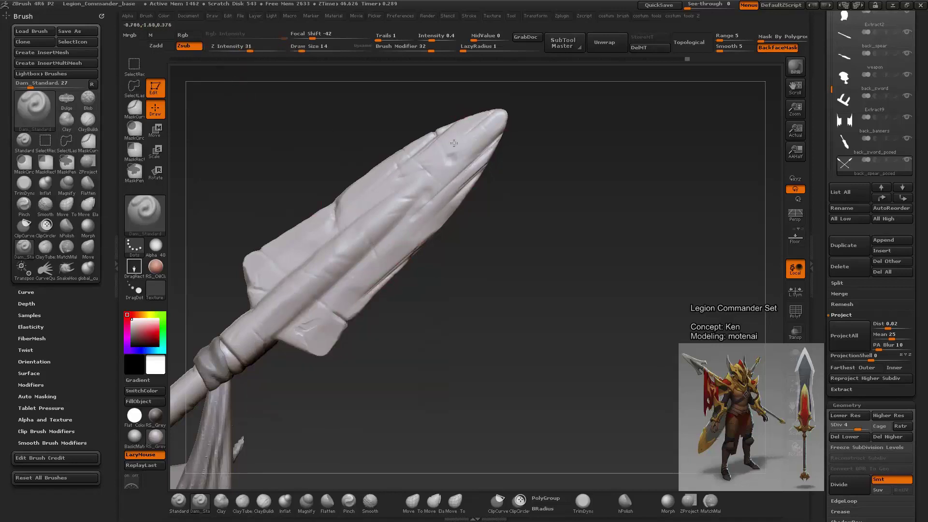
pyautogui.moveTo(454, 143)
pyautogui.keyDown('shift'); pyautogui.mouseDown()
pyautogui.moveTo(512, 194)
pyautogui.moveTo(548, 202)
pyautogui.moveTo(488, 258)
pyautogui.mouseUp(); pyautogui.keyUp('shift')
pyautogui.press('space')
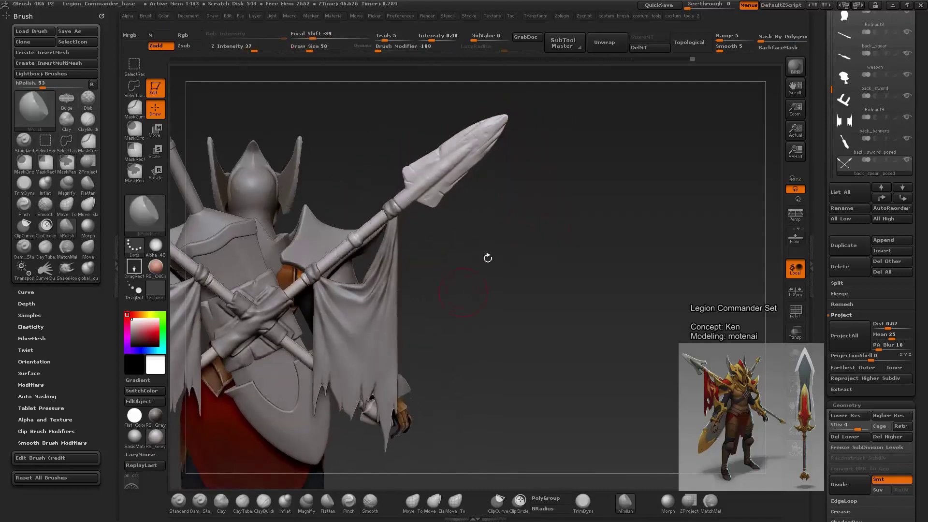
# Step: Sharpen the spear tip with a pinch brush
pyautogui.press('f')
pyautogui.keyDown('alt'); pyautogui.moveTo(471, 303); pyautogui.dragTo(542, 296); pyautogui.keyUp('alt')
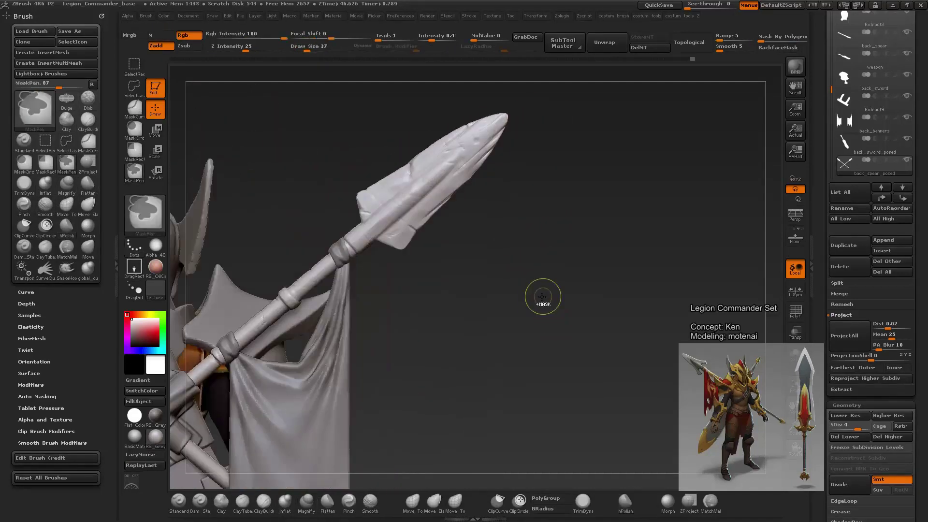
pyautogui.press('f')
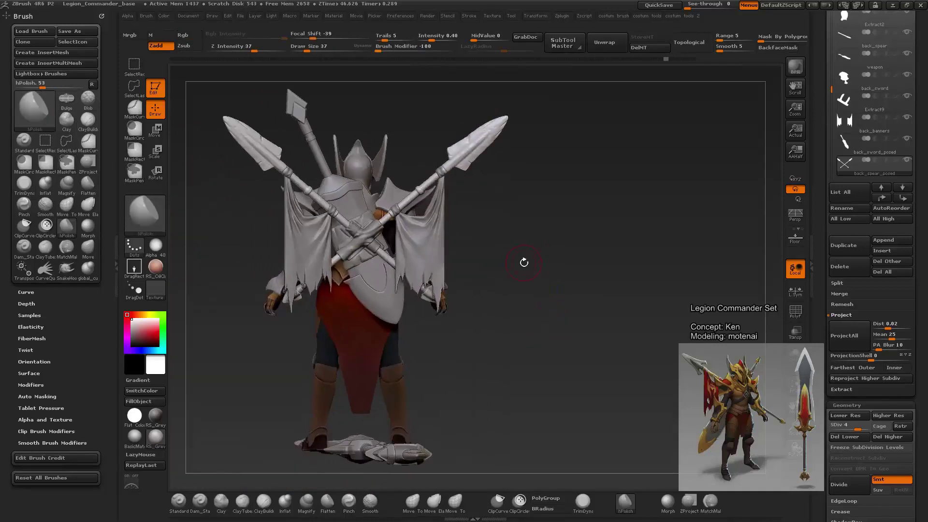
pyautogui.moveTo(524, 262)
pyautogui.keyDown('alt'); pyautogui.mouseDown()
pyautogui.moveTo(538, 329)
pyautogui.moveTo(512, 347)
pyautogui.mouseUp(); pyautogui.keyUp('alt')
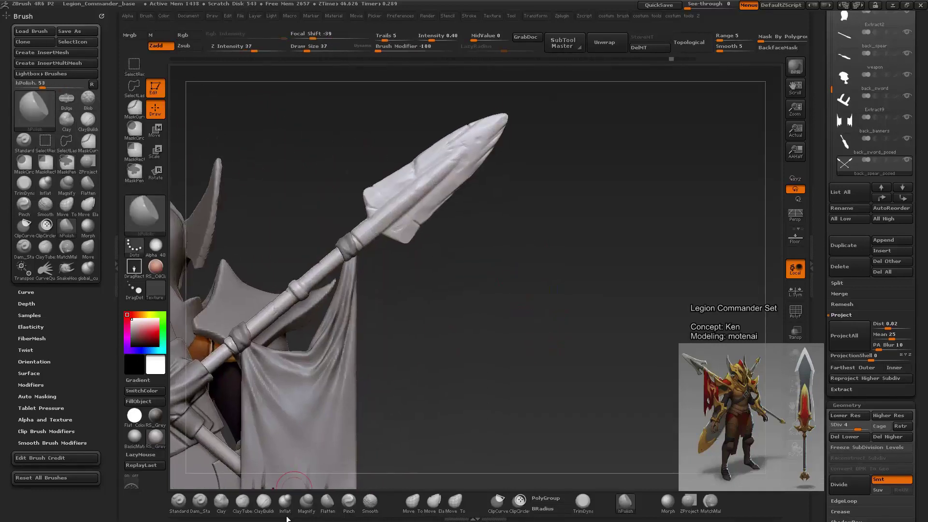
pyautogui.click(348, 501)
pyautogui.keyDown('shift'); pyautogui.moveTo(435, 174); pyautogui.dragTo(470, 143); pyautogui.keyUp('shift')
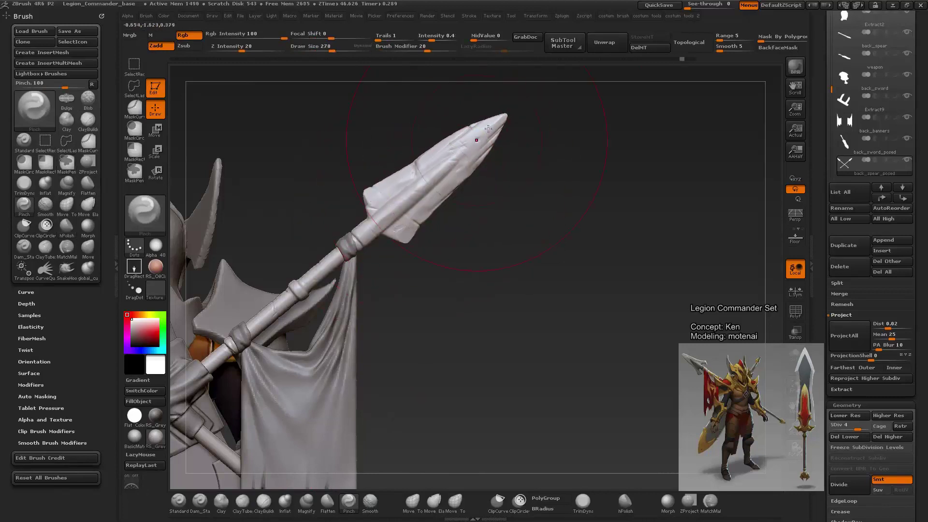
pyautogui.press('f')
pyautogui.moveTo(381, 256)
pyautogui.keyDown('alt'); pyautogui.mouseDown()
pyautogui.moveTo(603, 285)
pyautogui.moveTo(578, 311)
pyautogui.moveTo(588, 288)
pyautogui.moveTo(648, 312)
pyautogui.mouseUp(); pyautogui.keyUp('alt')
pyautogui.press('space')
# Step: Work dents and wear along the spear shaft with ClayTubes, TrimDynamic and Dam_Standard
pyautogui.press('b')
pyautogui.press('c')
pyautogui.press('t')
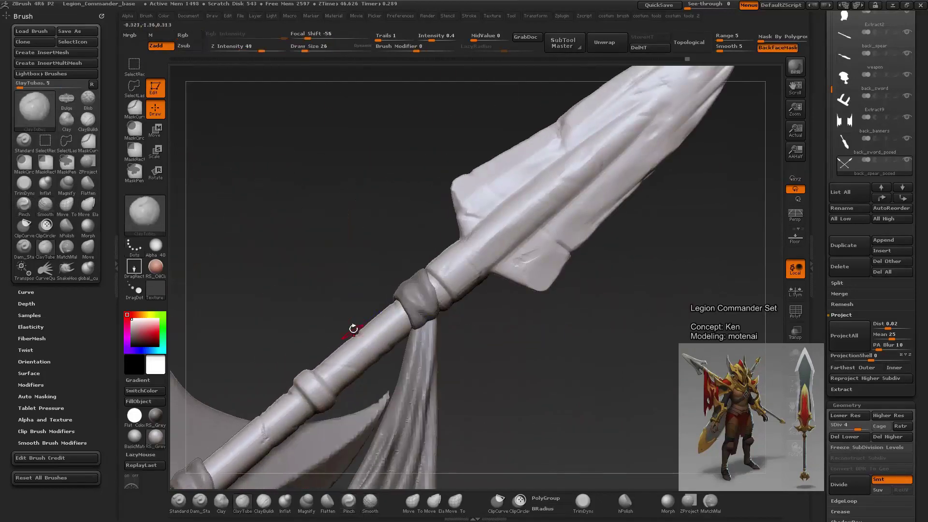
pyautogui.keyDown('alt'); pyautogui.moveTo(388, 330); pyautogui.dragTo(338, 261); pyautogui.keyUp('alt')
pyautogui.moveTo(341, 338)
pyautogui.keyDown('shift'); pyautogui.mouseDown()
pyautogui.moveTo(352, 328)
pyautogui.moveTo(590, 362)
pyautogui.mouseUp(); pyautogui.keyUp('shift')
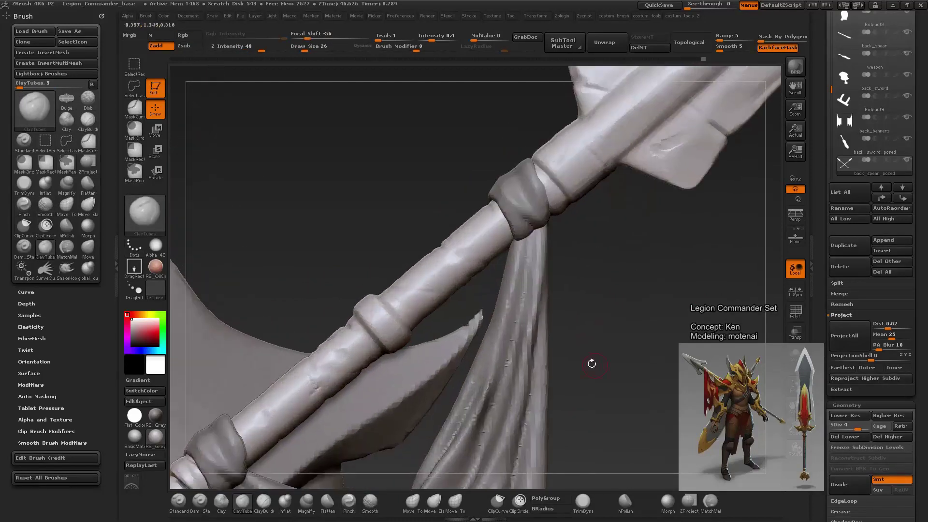
pyautogui.press('b')
pyautogui.press('t')
pyautogui.press('d')
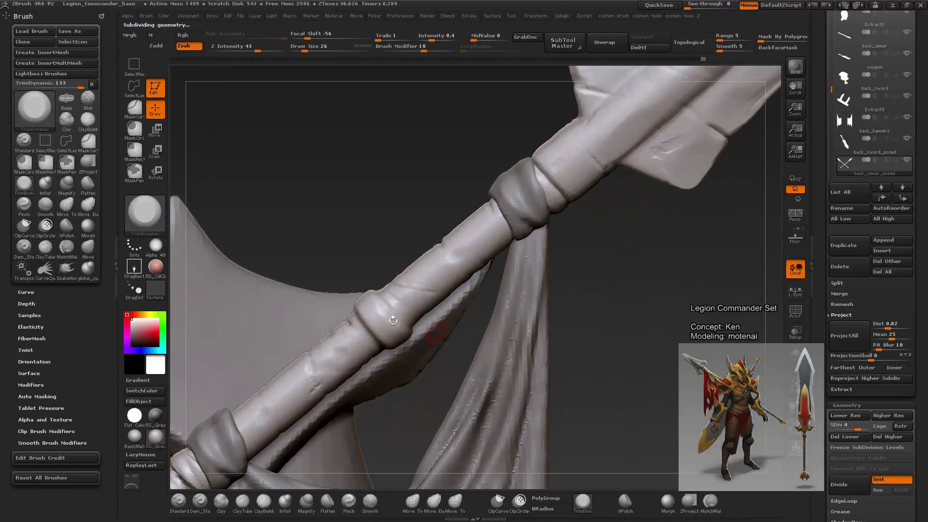
pyautogui.press('b')
pyautogui.press('d')
pyautogui.press('s')
pyautogui.moveTo(427, 330)
pyautogui.keyDown('alt'); pyautogui.mouseDown()
pyautogui.moveTo(593, 332)
pyautogui.moveTo(571, 324)
pyautogui.mouseUp(); pyautogui.keyUp('alt')
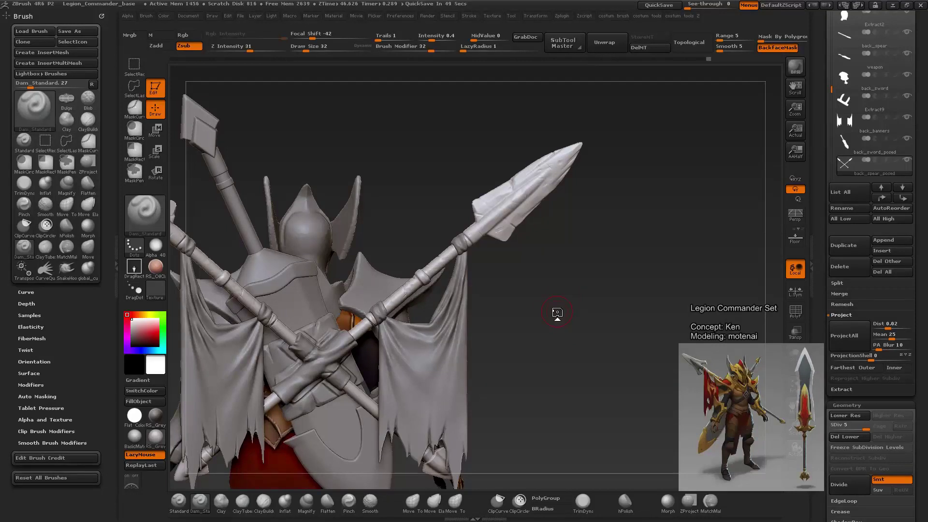
# Step: Select the shoulder pauldron subtool and set its DynaMesh Resolution to 1032
pyautogui.moveTo(509, 253)
pyautogui.mouseDown()
pyautogui.moveTo(545, 327)
pyautogui.moveTo(594, 233)
pyautogui.moveTo(620, 332)
pyautogui.moveTo(356, 379)
pyautogui.moveTo(693, 280)
pyautogui.moveTo(700, 263)
pyautogui.moveTo(735, 296)
pyautogui.moveTo(555, 271)
pyautogui.moveTo(435, 239)
pyautogui.mouseUp()
pyautogui.keyDown('alt'); pyautogui.click(356, 380); pyautogui.keyUp('alt')
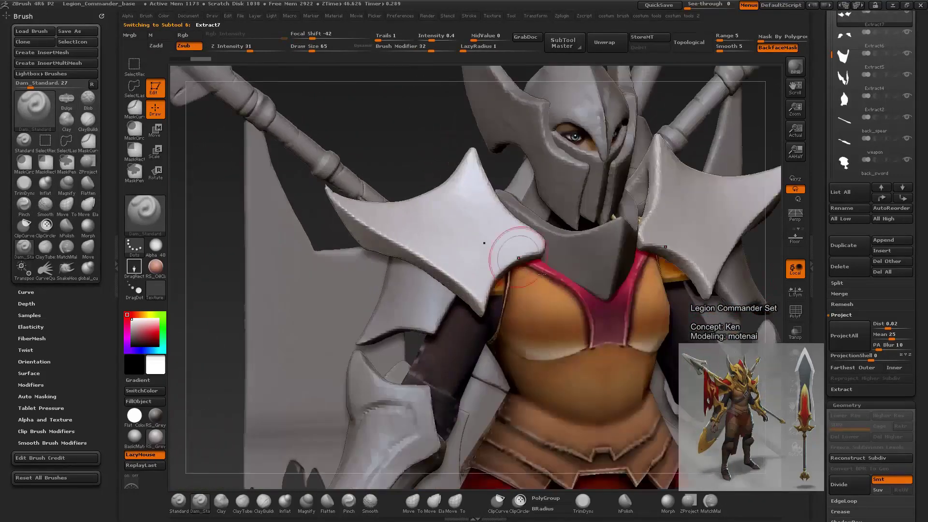
pyautogui.press('shift')
pyautogui.press('space')
pyautogui.moveTo(498, 376); pyautogui.dragTo(511, 378)
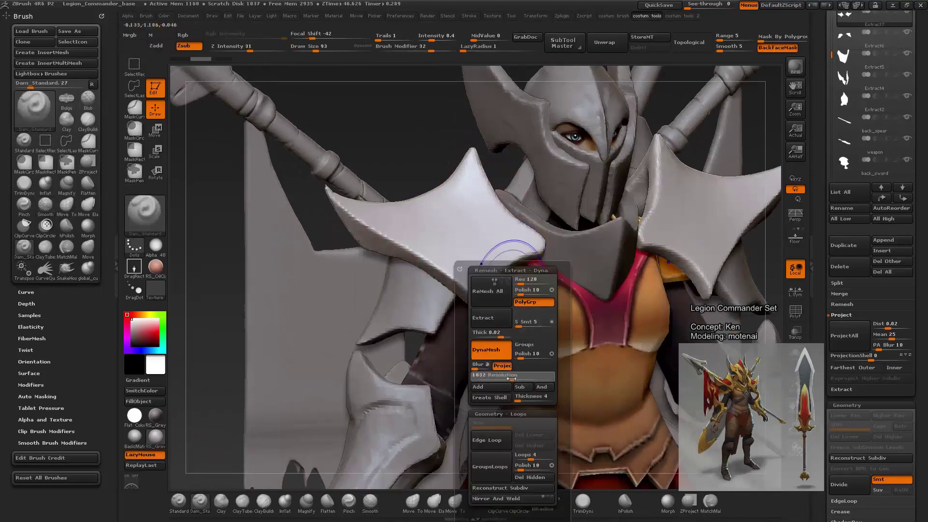
# Step: Orbit around the shoulder pad and isolate the star-shaped pauldron plate with a rectangle selection
pyautogui.press('ctrl')
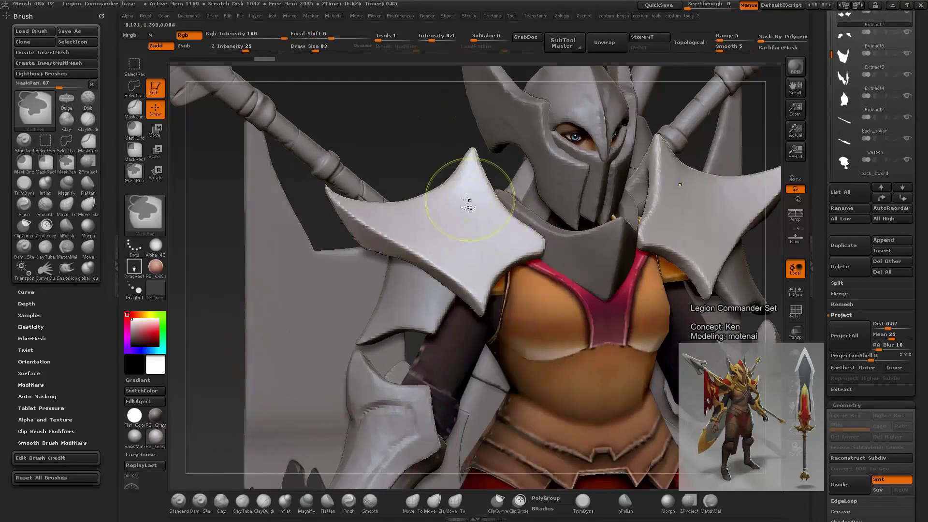
pyautogui.press('shift')
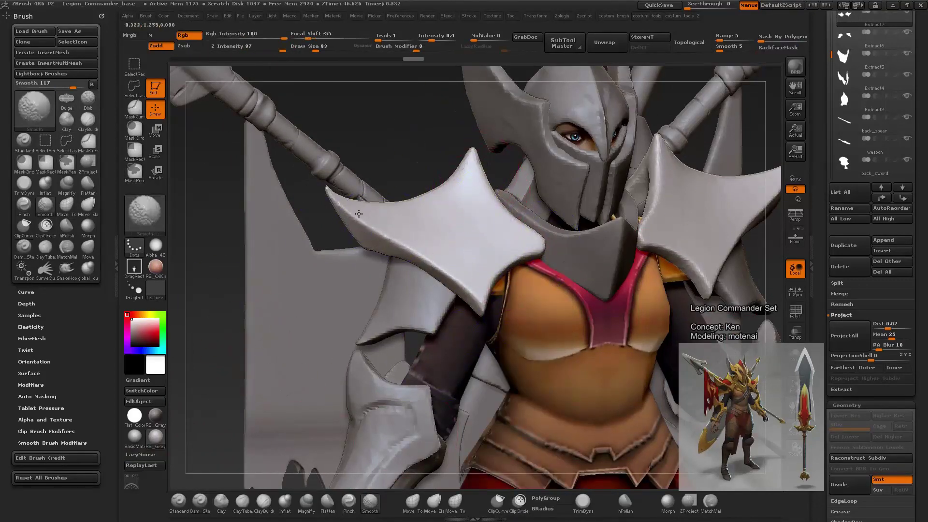
pyautogui.moveTo(358, 213)
pyautogui.mouseDown()
pyautogui.moveTo(438, 246)
pyautogui.moveTo(319, 241)
pyautogui.mouseUp()
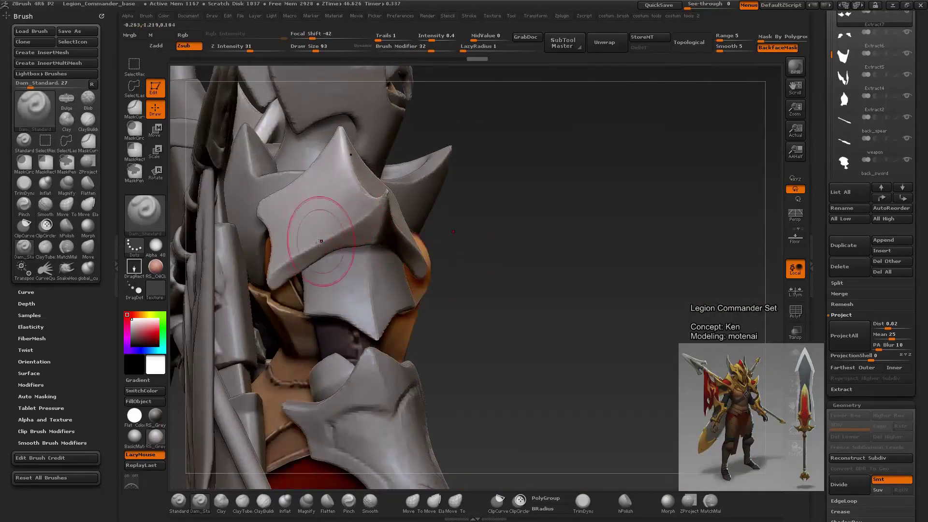
pyautogui.moveTo(460, 241); pyautogui.dragTo(417, 204)
pyautogui.press('ctrl')
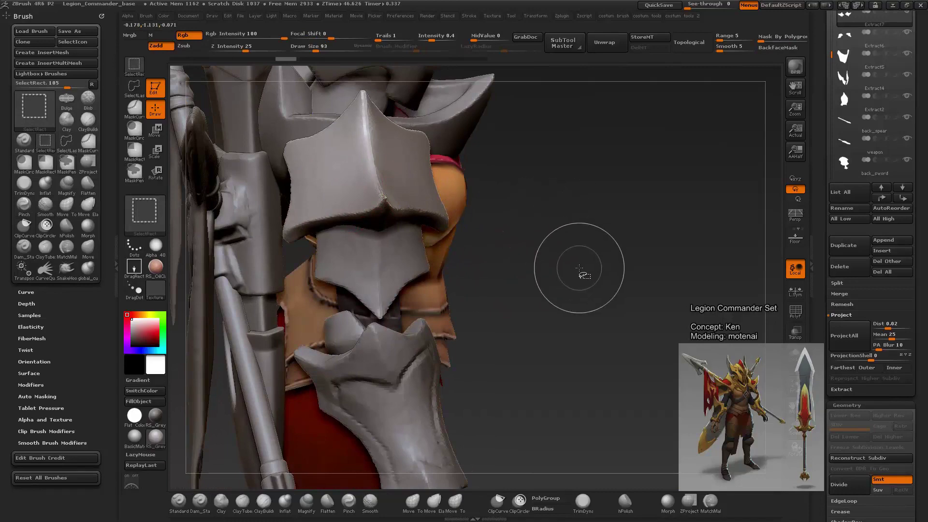
pyautogui.keyDown('alt'); pyautogui.moveTo(580, 269); pyautogui.dragTo(604, 315); pyautogui.keyUp('alt')
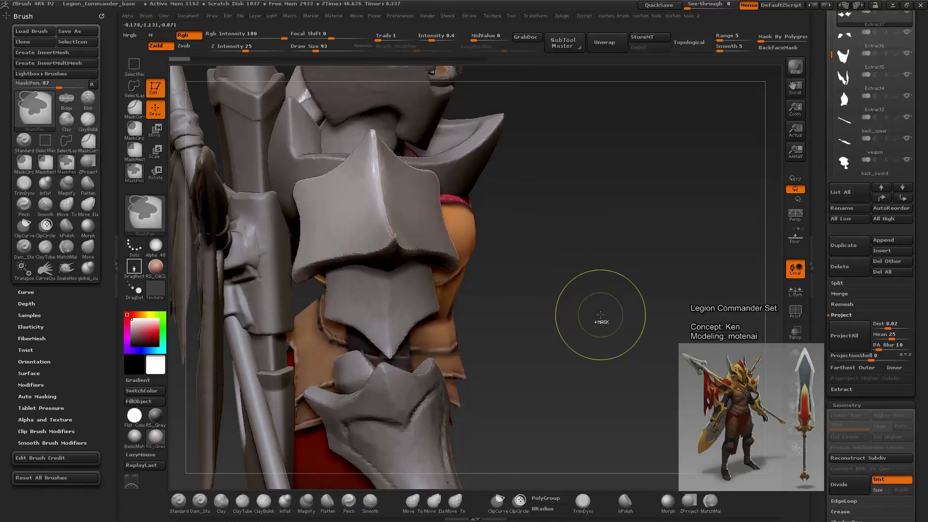
pyautogui.hotkey('ctrl', 'shift')
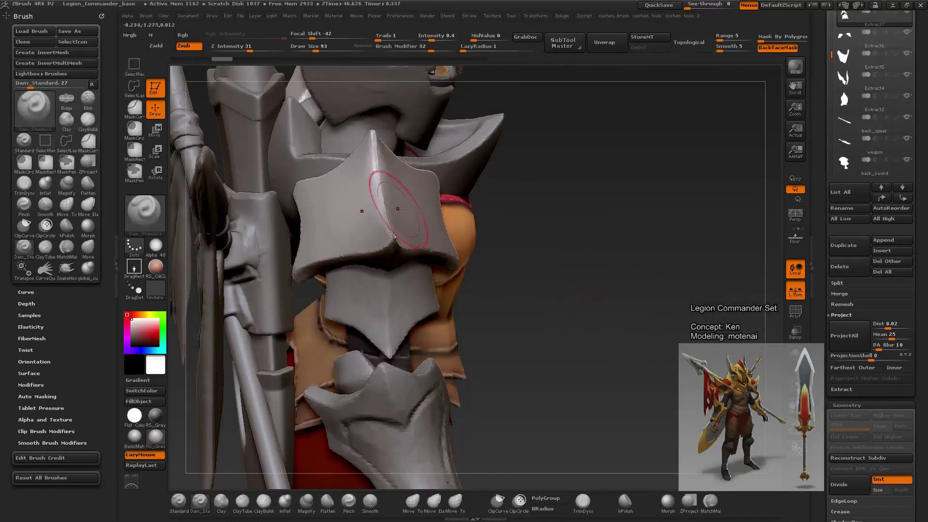
pyautogui.press('ctrl')
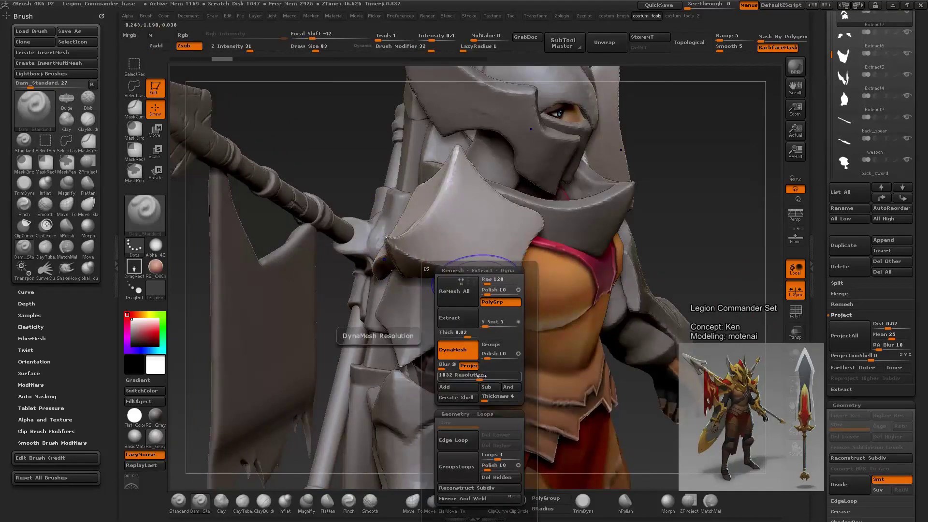
pyautogui.moveTo(696, 244); pyautogui.dragTo(712, 260)
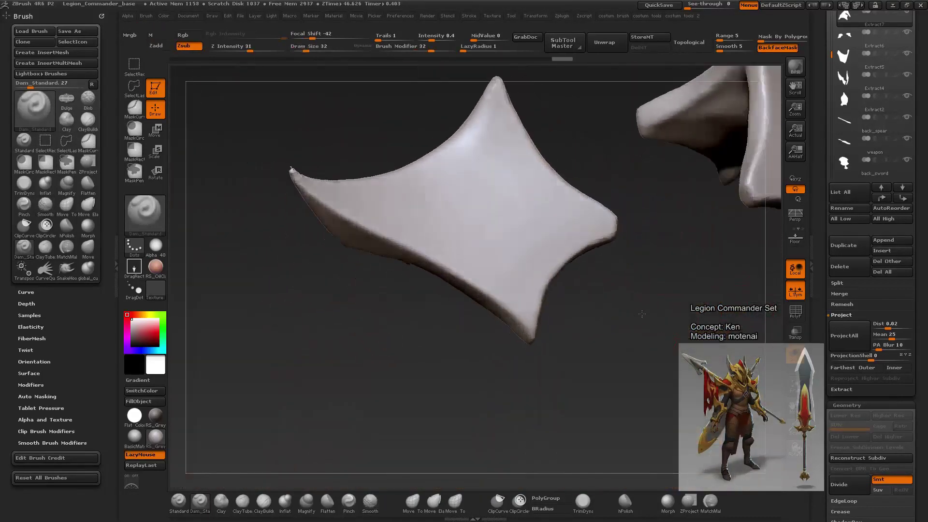
# Step: Orbit to the pauldron's spike tips and enable BackfaceMask to protect the back side
pyautogui.moveTo(641, 314); pyautogui.dragTo(694, 290)
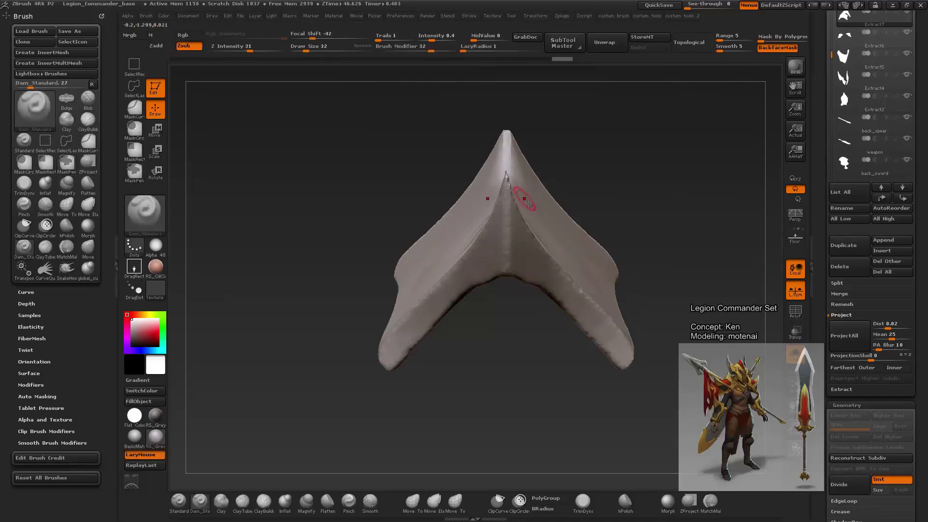
pyautogui.moveTo(606, 158); pyautogui.dragTo(542, 211)
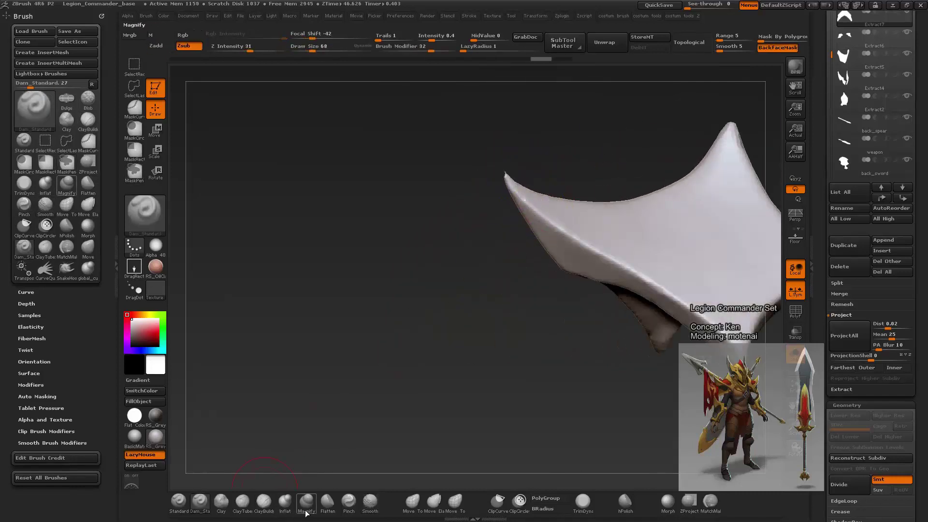
pyautogui.moveTo(423, 357); pyautogui.dragTo(508, 181)
pyautogui.moveTo(528, 141)
pyautogui.keyDown('shift'); pyautogui.mouseDown()
pyautogui.moveTo(517, 185)
pyautogui.moveTo(539, 239)
pyautogui.mouseUp(); pyautogui.keyUp('shift')
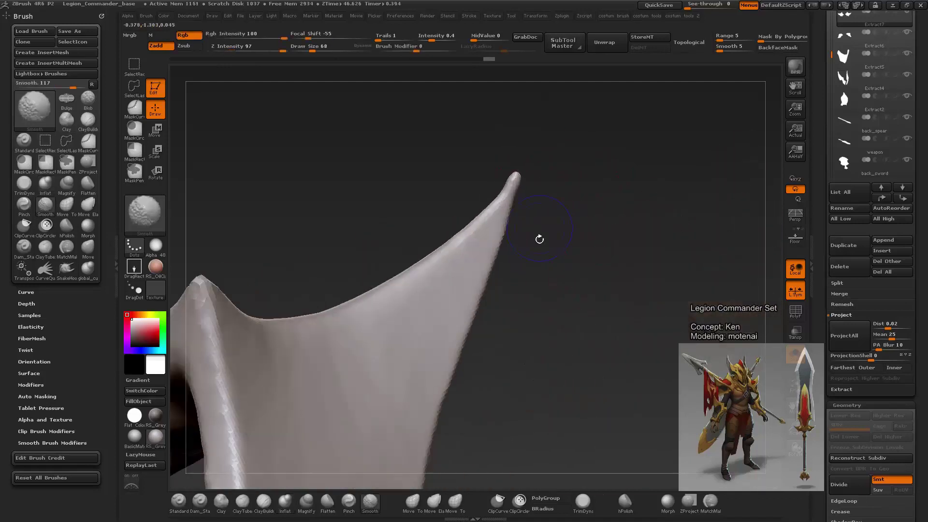
pyautogui.moveTo(529, 191); pyautogui.dragTo(748, 76)
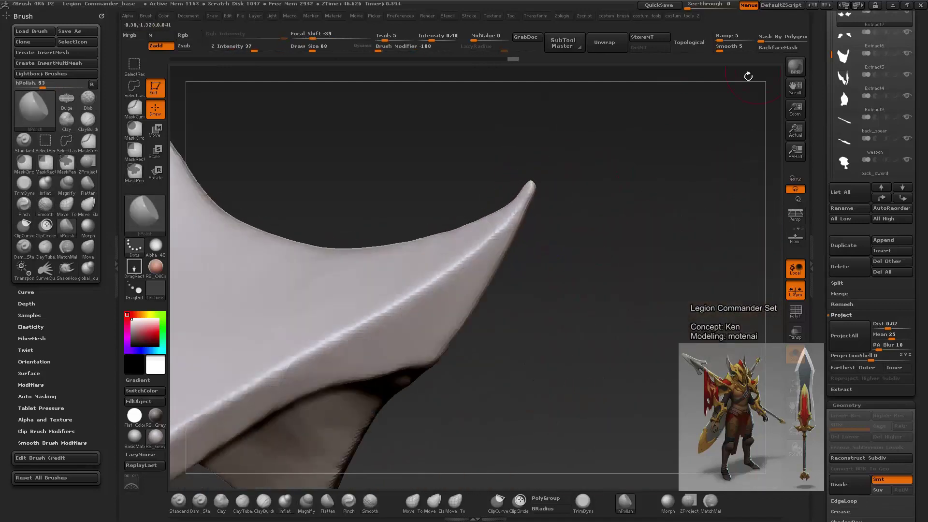
pyautogui.click(778, 47)
# Step: Polish and smooth the pauldron's broad wing faces and spike edges from several angles
pyautogui.moveTo(701, 120); pyautogui.dragTo(599, 198)
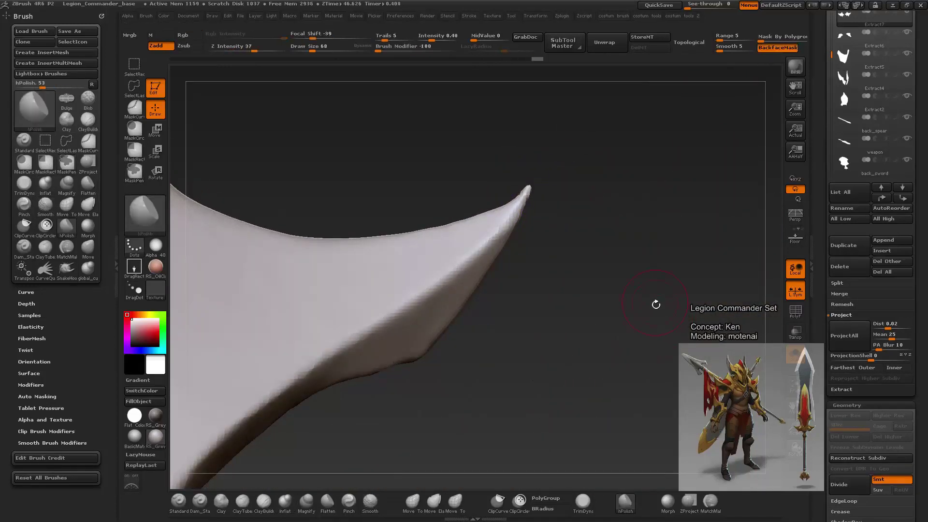
pyautogui.moveTo(656, 304)
pyautogui.mouseDown()
pyautogui.moveTo(636, 306)
pyautogui.moveTo(633, 181)
pyautogui.moveTo(545, 238)
pyautogui.moveTo(581, 255)
pyautogui.mouseUp()
pyautogui.rightClick(636, 306)
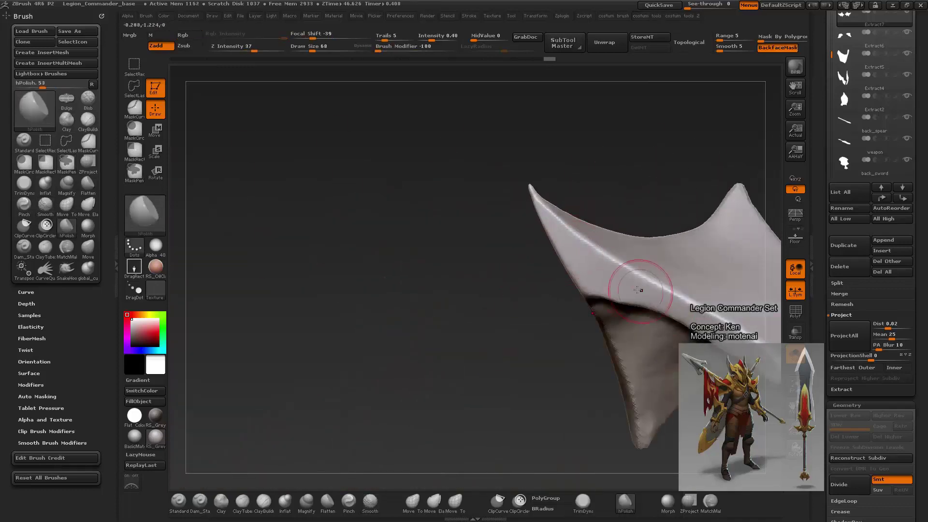
pyautogui.moveTo(635, 294)
pyautogui.keyDown('alt'); pyautogui.mouseDown()
pyautogui.moveTo(613, 374)
pyautogui.moveTo(472, 271)
pyautogui.mouseUp(); pyautogui.keyUp('alt')
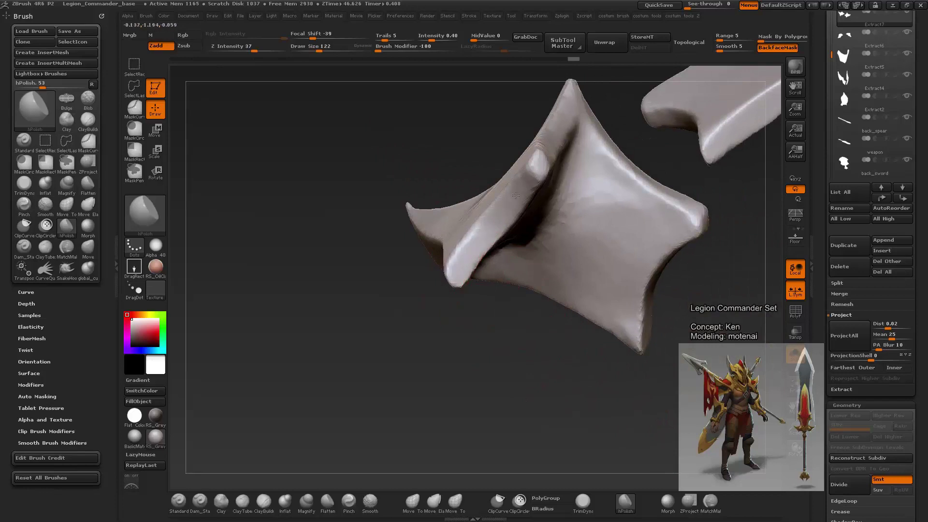
pyautogui.moveTo(480, 366); pyautogui.dragTo(518, 203)
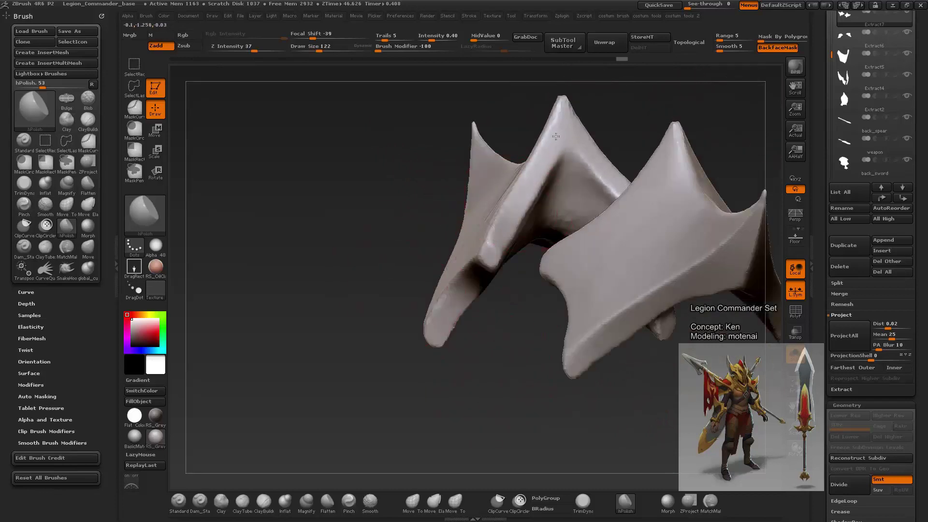
pyautogui.moveTo(556, 136); pyautogui.dragTo(553, 313)
pyautogui.moveTo(593, 343)
pyautogui.mouseDown()
pyautogui.moveTo(480, 238)
pyautogui.moveTo(536, 368)
pyautogui.mouseUp()
pyautogui.press('ctrl')
# Step: Paint a MaskPen mask over the panel inside the border of the first pauldron's wing face
pyautogui.keyDown('ctrl'); pyautogui.moveTo(422, 198); pyautogui.dragTo(437, 225); pyautogui.keyUp('ctrl')
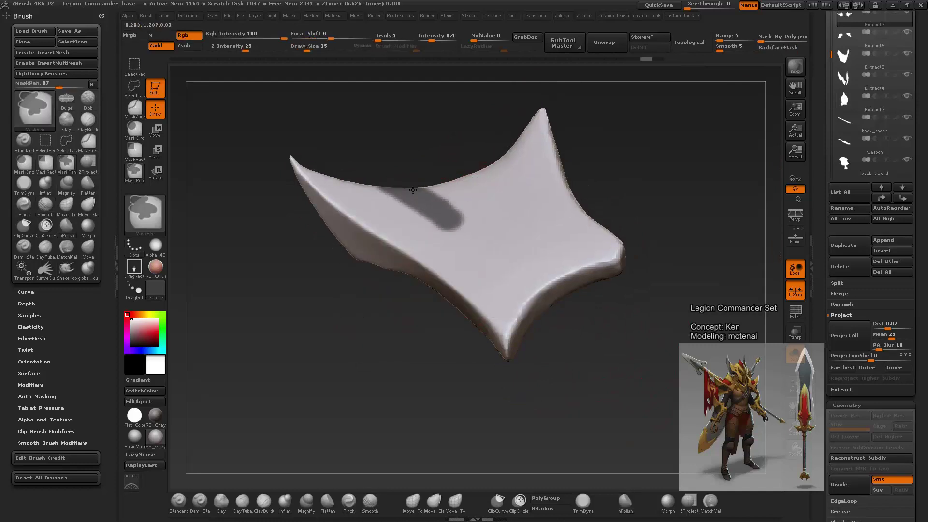
pyautogui.keyDown('ctrl'); pyautogui.moveTo(449, 193); pyautogui.dragTo(483, 232); pyautogui.keyUp('ctrl')
pyautogui.keyDown('ctrl'); pyautogui.moveTo(503, 164); pyautogui.dragTo(484, 210); pyautogui.keyUp('ctrl')
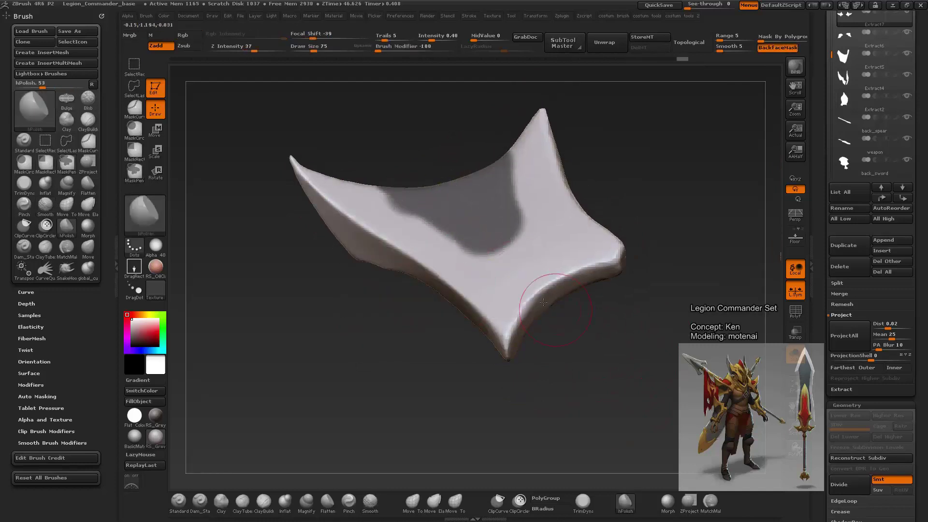
pyautogui.moveTo(484, 145)
pyautogui.mouseDown()
pyautogui.moveTo(487, 217)
pyautogui.moveTo(508, 203)
pyautogui.moveTo(521, 246)
pyautogui.moveTo(459, 288)
pyautogui.moveTo(392, 222)
pyautogui.mouseUp()
pyautogui.press('space')
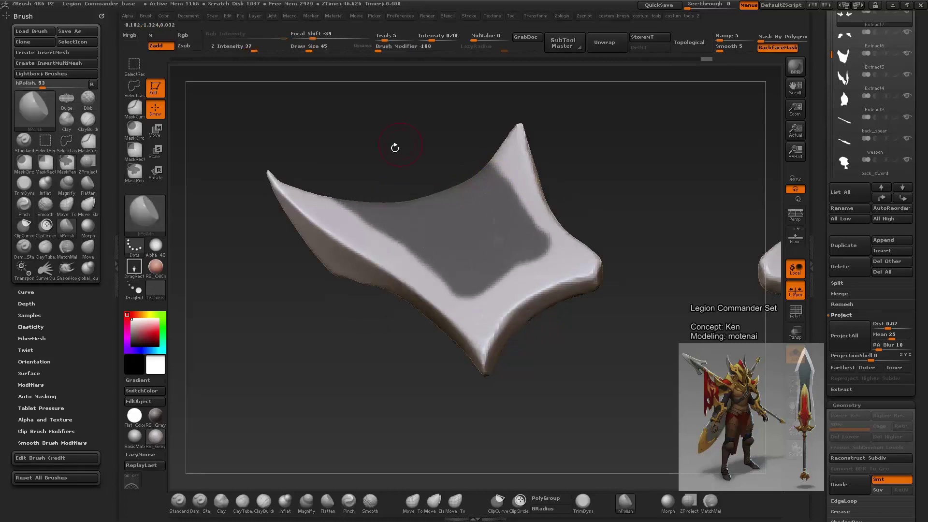
pyautogui.moveTo(394, 145)
pyautogui.mouseDown()
pyautogui.moveTo(622, 302)
pyautogui.moveTo(545, 260)
pyautogui.moveTo(548, 118)
pyautogui.mouseUp()
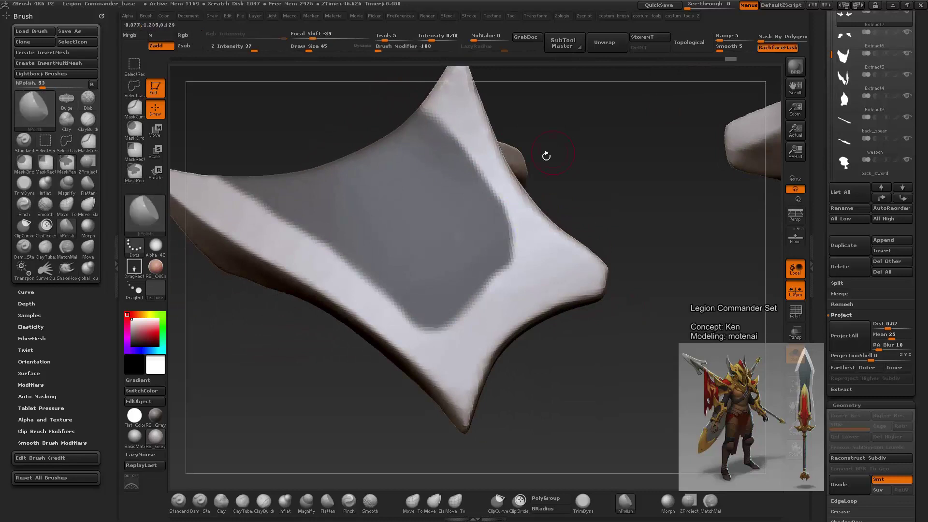
pyautogui.moveTo(544, 155)
pyautogui.mouseDown()
pyautogui.moveTo(575, 136)
pyautogui.moveTo(497, 222)
pyautogui.mouseUp()
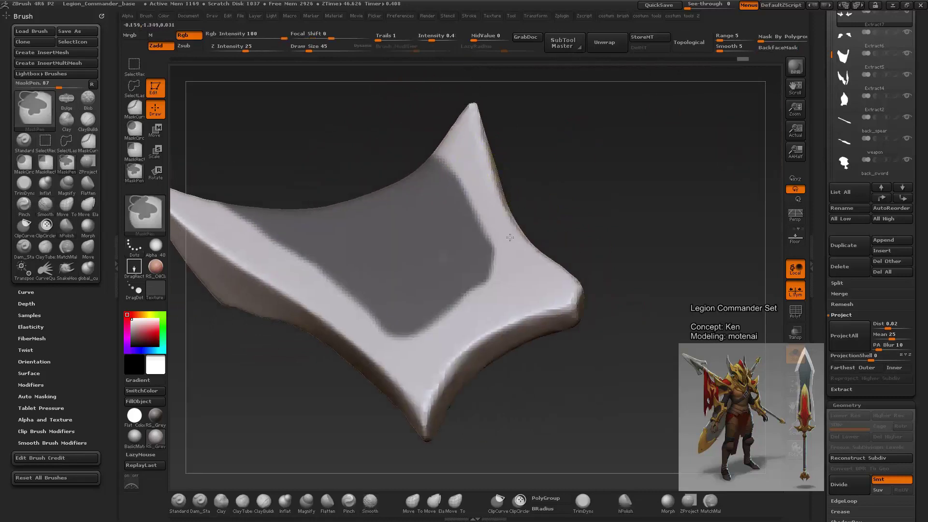
pyautogui.moveTo(539, 142); pyautogui.dragTo(466, 218)
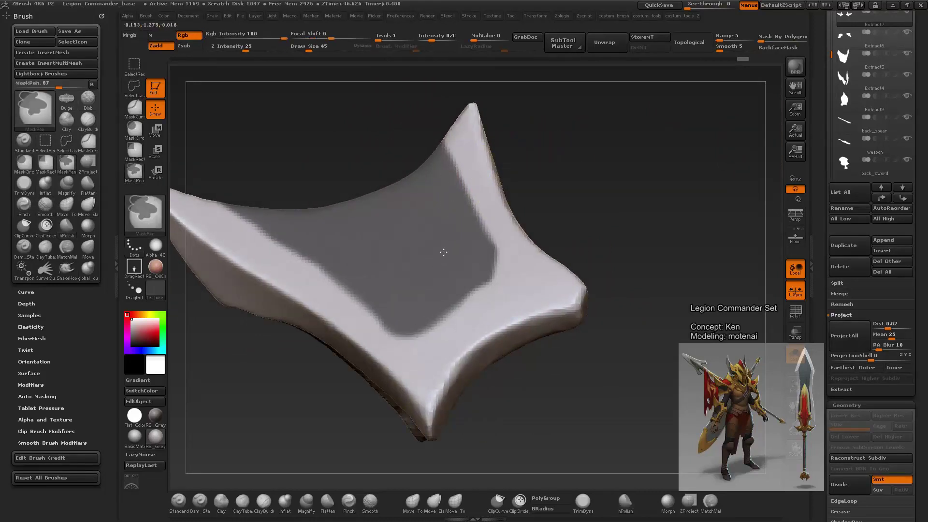
# Step: Refine the panel mask with a smaller brush, viewing the masked pauldron front-on
pyautogui.moveTo(443, 252)
pyautogui.mouseDown()
pyautogui.moveTo(629, 307)
pyautogui.moveTo(384, 176)
pyautogui.moveTo(473, 276)
pyautogui.mouseUp()
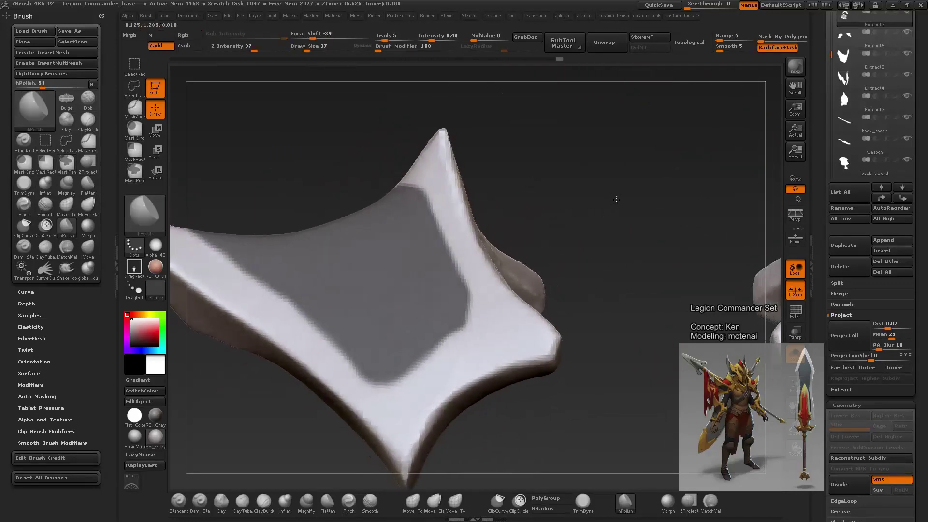
pyautogui.moveTo(435, 376); pyautogui.dragTo(634, 259)
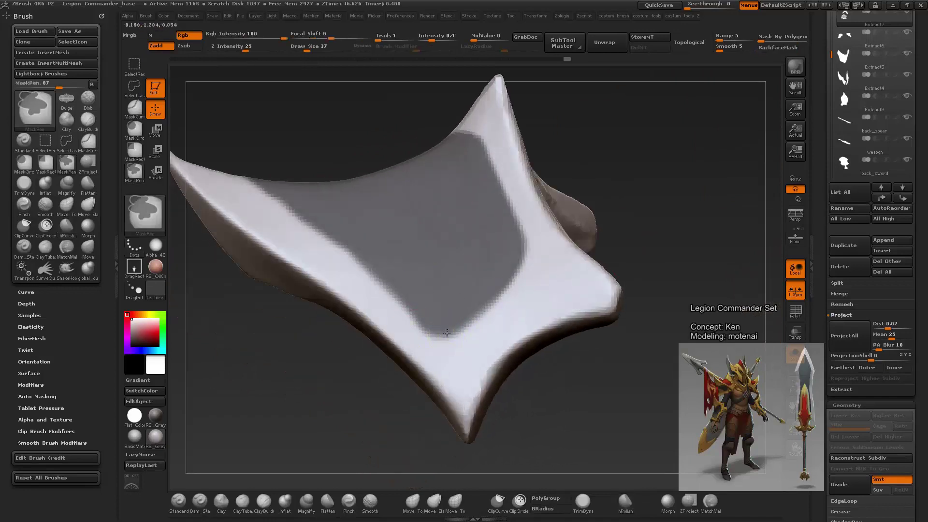
pyautogui.moveTo(457, 367); pyautogui.dragTo(601, 368)
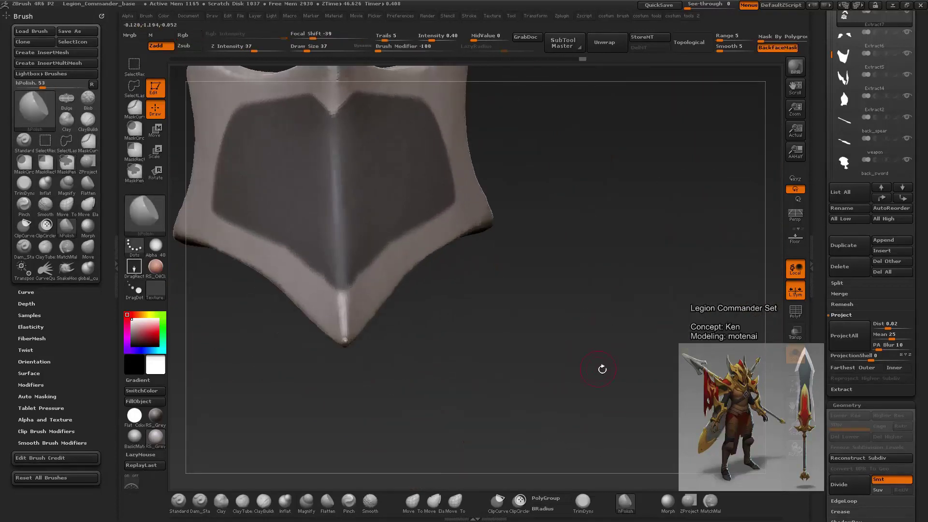
pyautogui.moveTo(386, 284)
pyautogui.mouseDown()
pyautogui.moveTo(457, 344)
pyautogui.moveTo(356, 285)
pyautogui.mouseUp()
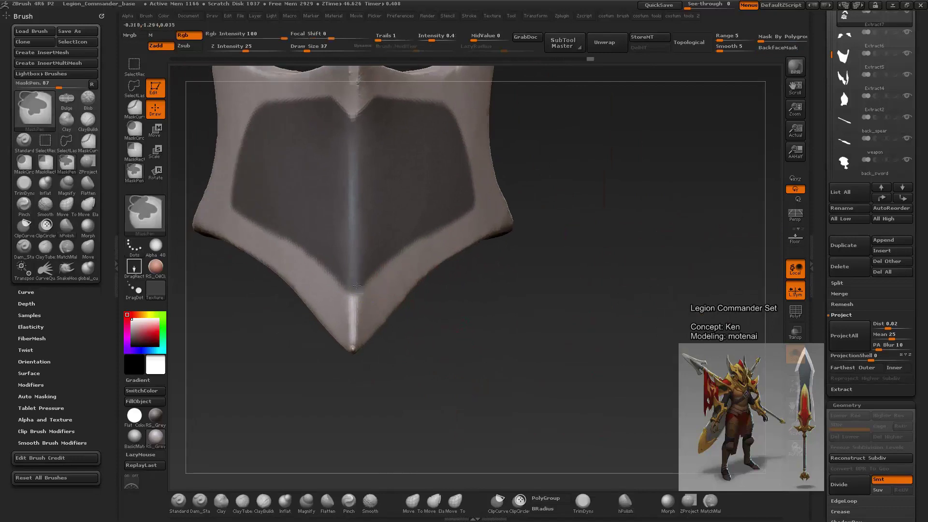
pyautogui.press('ctrl')
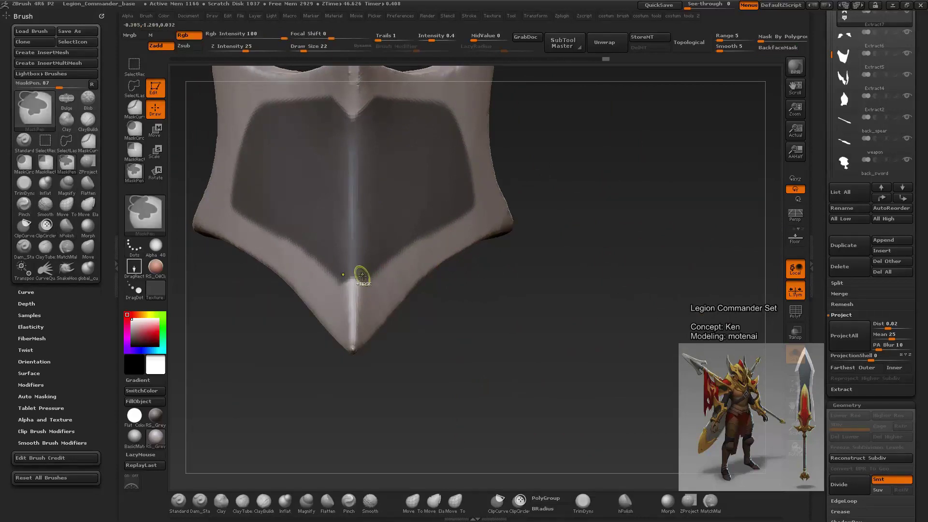
pyautogui.moveTo(439, 327); pyautogui.dragTo(377, 296)
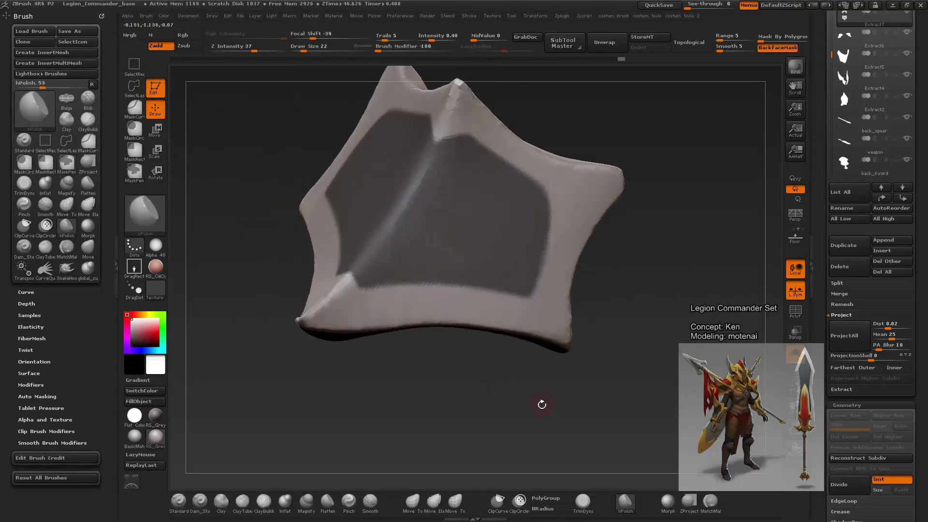
pyautogui.moveTo(541, 404)
pyautogui.mouseDown()
pyautogui.moveTo(387, 435)
pyautogui.moveTo(420, 331)
pyautogui.mouseUp()
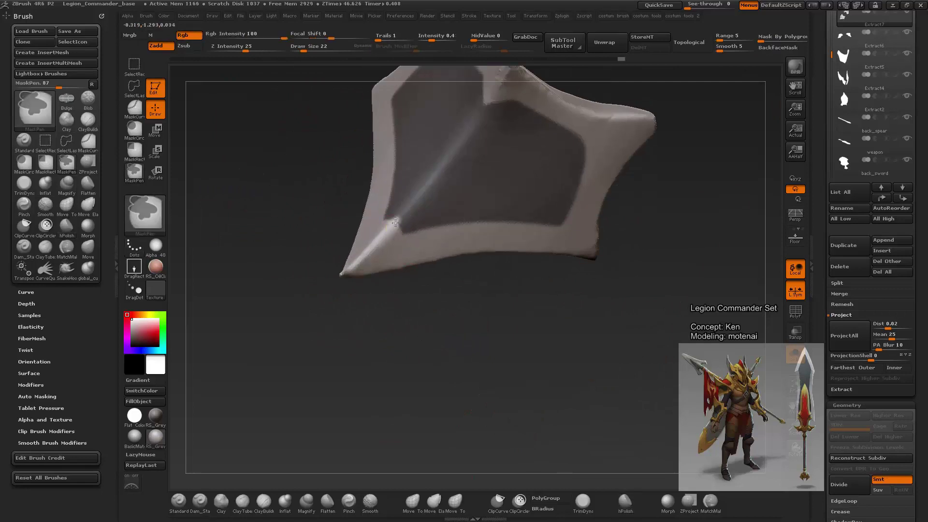
pyautogui.moveTo(412, 283); pyautogui.dragTo(425, 203)
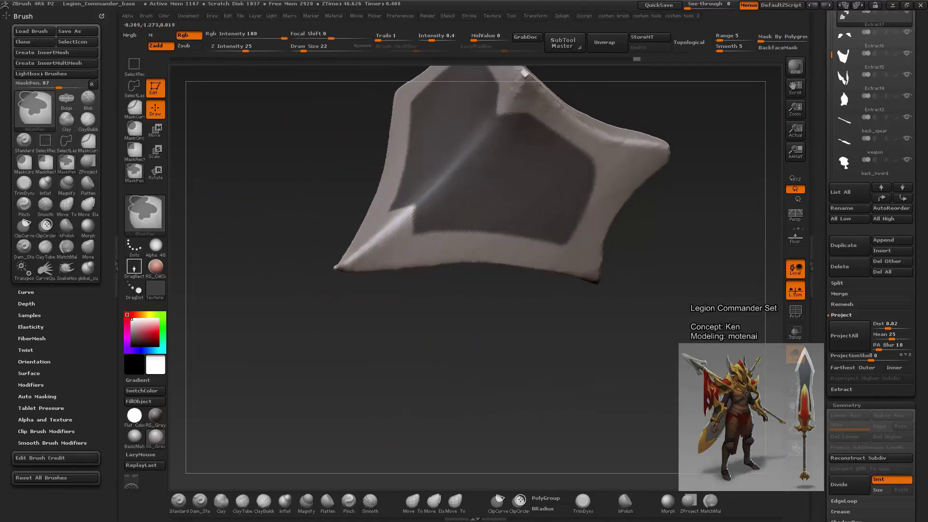
# Step: Check both masked pauldrons, then set up a Transpose Move line across the panel
pyautogui.press('b')
pyautogui.press('h')
pyautogui.press('p')
pyautogui.moveTo(435, 239)
pyautogui.mouseDown()
pyautogui.moveTo(590, 246)
pyautogui.moveTo(511, 368)
pyautogui.moveTo(382, 331)
pyautogui.moveTo(502, 325)
pyautogui.mouseUp()
pyautogui.moveTo(501, 244); pyautogui.dragTo(444, 398)
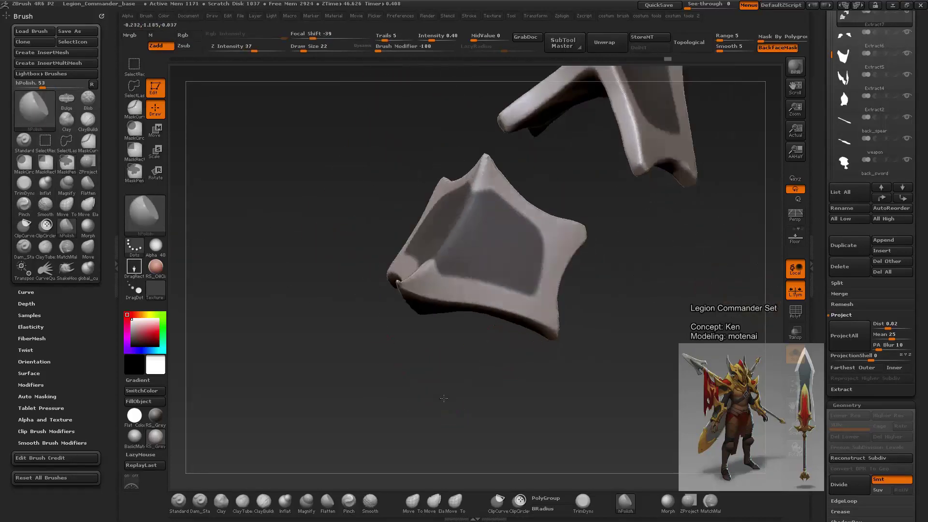
pyautogui.press('w')
pyautogui.moveTo(338, 368)
pyautogui.mouseDown()
pyautogui.moveTo(485, 245)
pyautogui.moveTo(517, 243)
pyautogui.mouseUp()
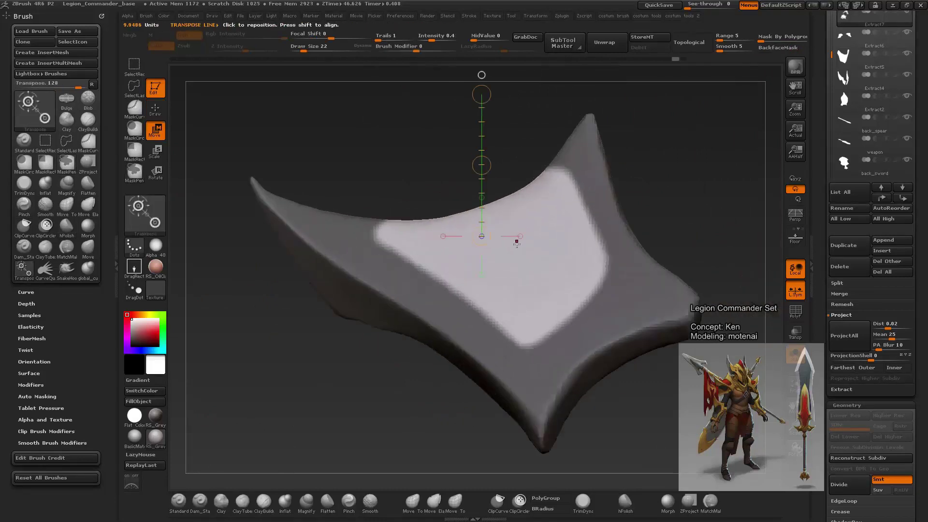
# Step: Push the unmasked pauldron panels inward with Transpose Move to carve recesses, then clear the mask
pyautogui.moveTo(480, 166); pyautogui.dragTo(484, 176)
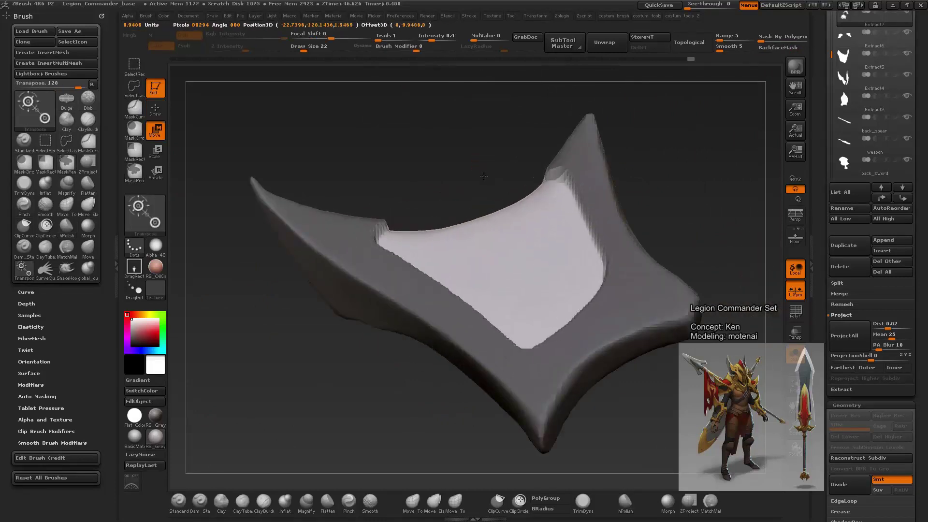
pyautogui.moveTo(537, 121)
pyautogui.mouseDown()
pyautogui.moveTo(464, 314)
pyautogui.moveTo(693, 303)
pyautogui.moveTo(580, 301)
pyautogui.moveTo(602, 404)
pyautogui.moveTo(626, 374)
pyautogui.moveTo(646, 368)
pyautogui.mouseUp()
pyautogui.keyDown('ctrl'); pyautogui.click(677, 302); pyautogui.keyUp('ctrl')
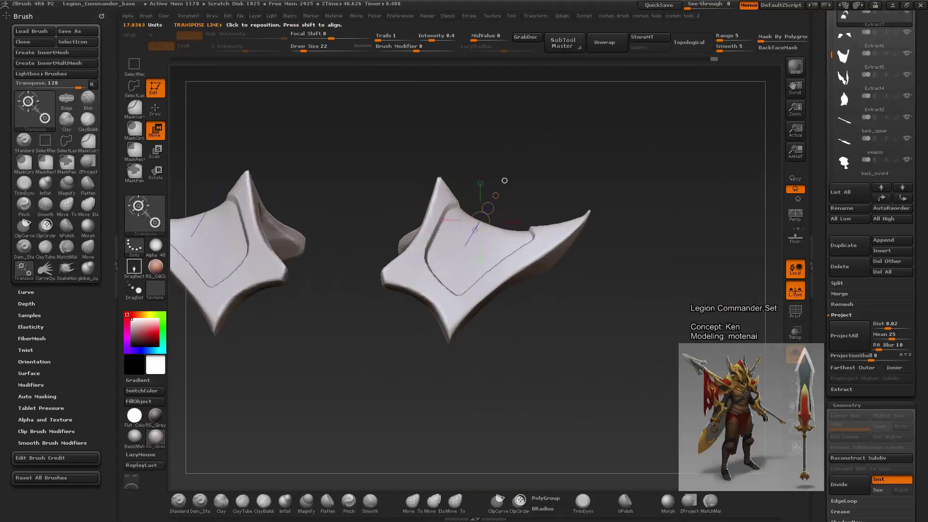
pyautogui.moveTo(503, 181); pyautogui.dragTo(533, 337)
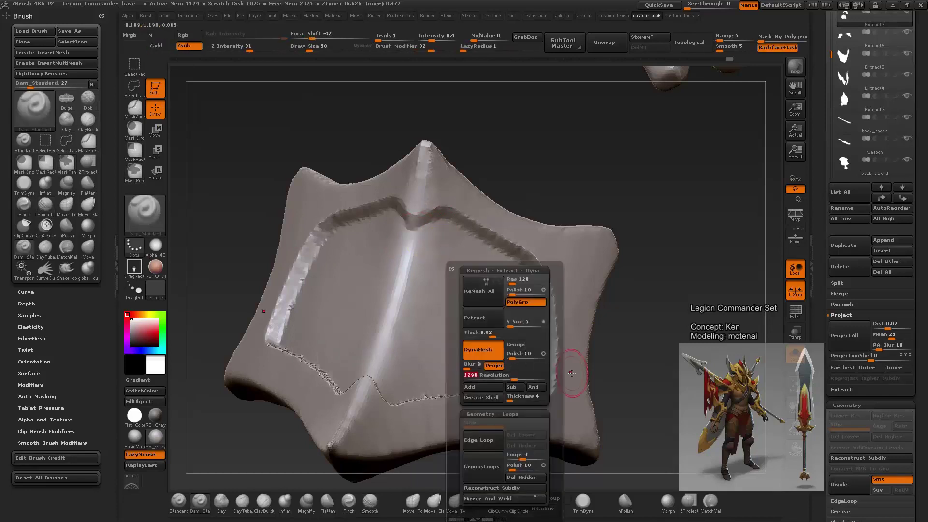
# Step: Close the Remesh/Extract popup and inspect the carved panel grooves from front and angled views
pyautogui.press('ctrl')
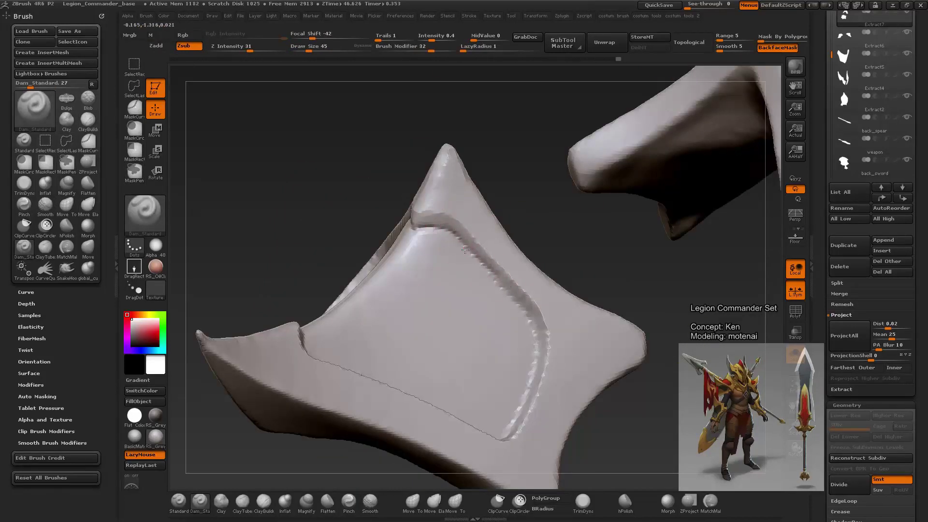
pyautogui.moveTo(540, 348); pyautogui.dragTo(530, 299)
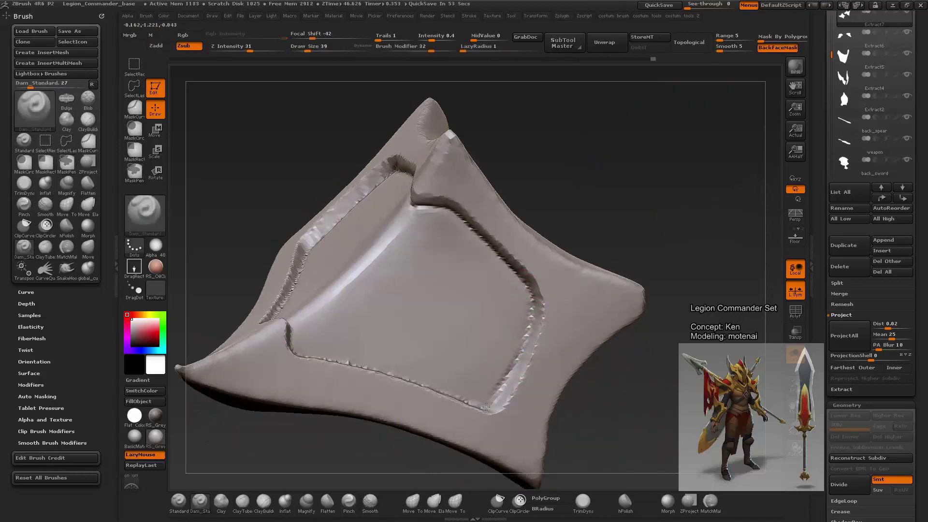
pyautogui.moveTo(577, 266); pyautogui.dragTo(601, 274)
pyautogui.moveTo(593, 304); pyautogui.dragTo(517, 309)
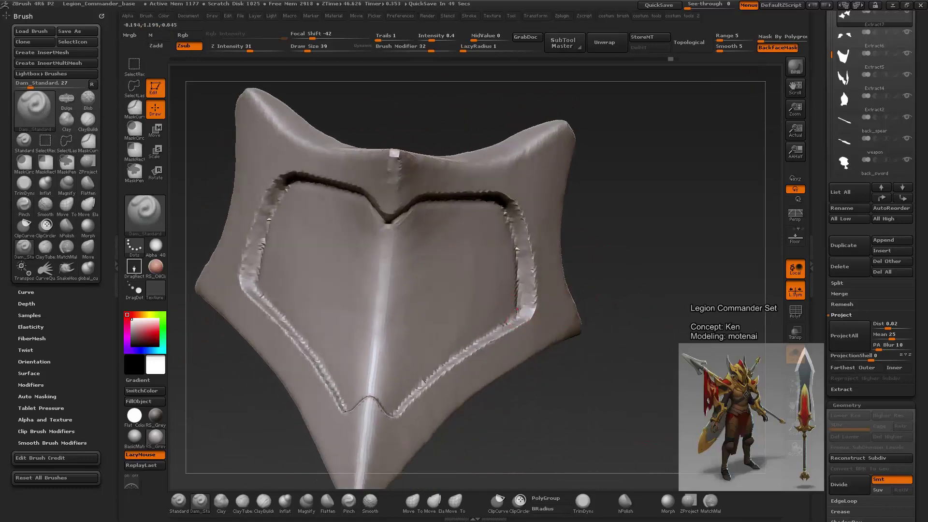
pyautogui.moveTo(397, 408); pyautogui.dragTo(513, 441)
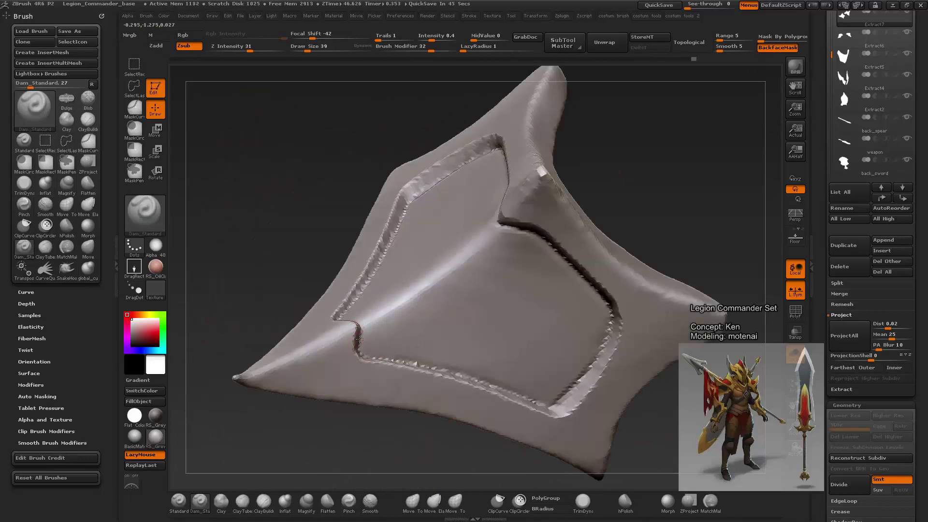
pyautogui.moveTo(326, 408); pyautogui.dragTo(501, 317)
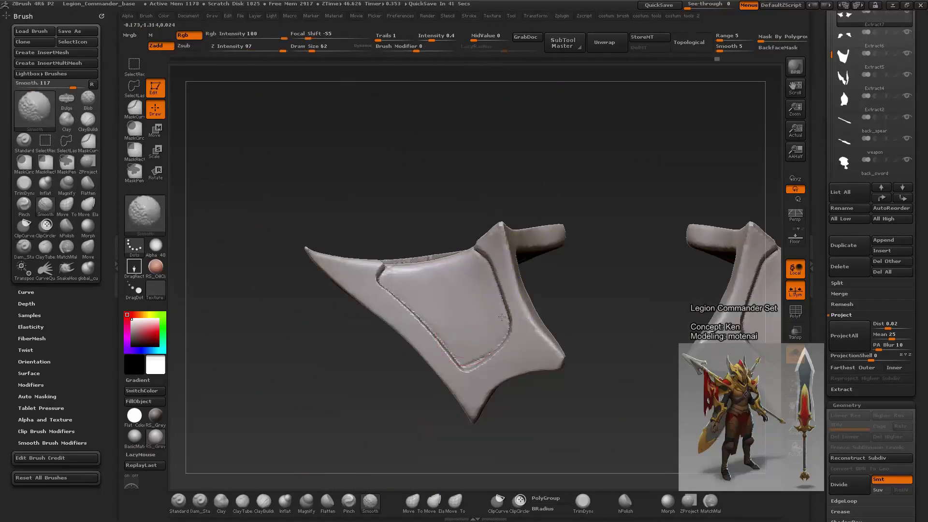
# Step: Shrink the TrimDynamic brush and trim the pauldron's inner panel flat from several angles
pyautogui.moveTo(483, 251); pyautogui.dragTo(446, 235)
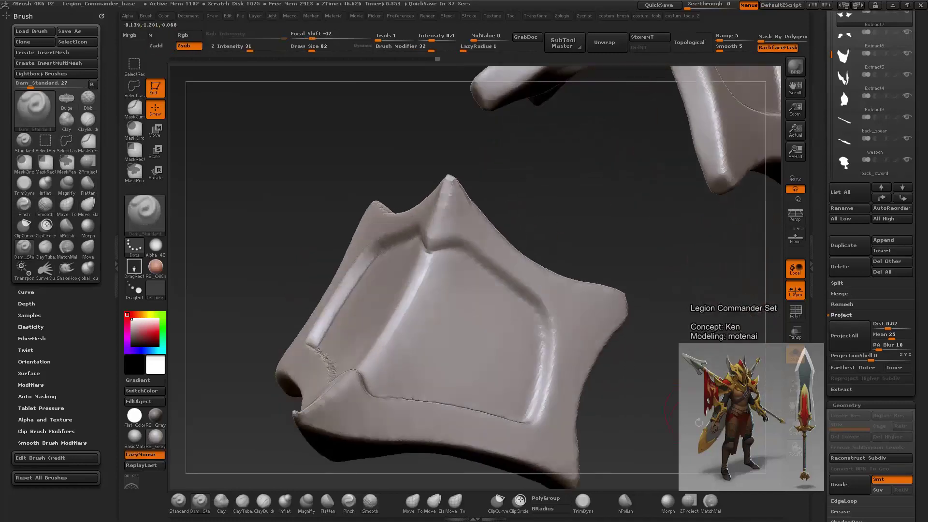
pyautogui.moveTo(453, 242); pyautogui.dragTo(428, 241, button='right')
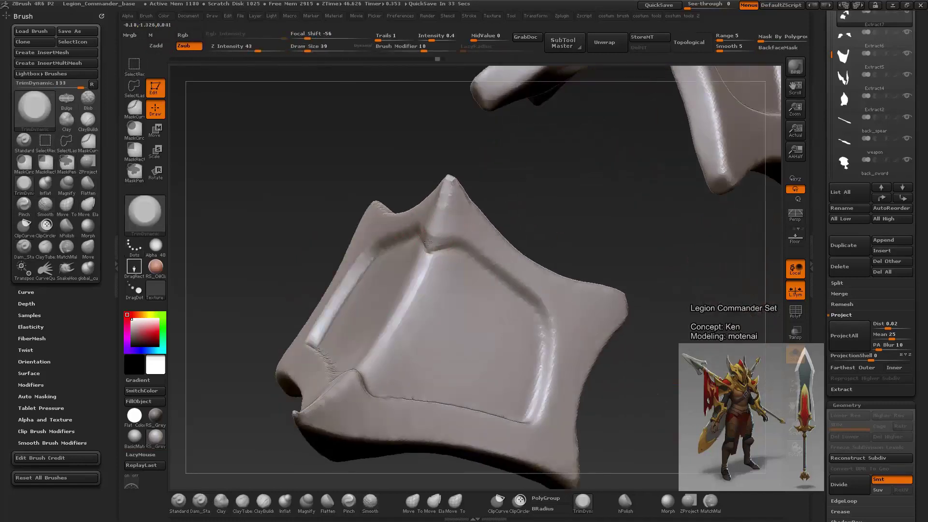
pyautogui.moveTo(482, 255)
pyautogui.mouseDown()
pyautogui.moveTo(525, 222)
pyautogui.moveTo(483, 193)
pyautogui.moveTo(360, 179)
pyautogui.mouseUp()
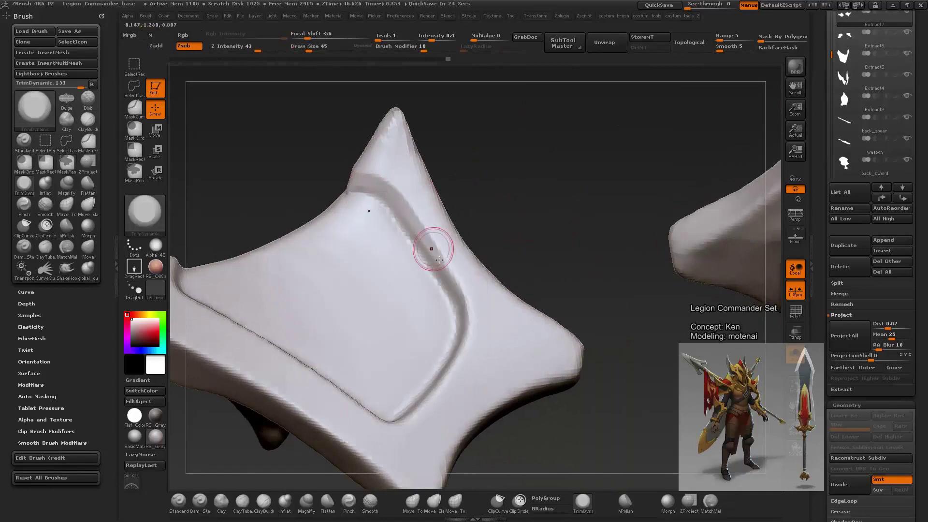
pyautogui.moveTo(450, 264)
pyautogui.mouseDown()
pyautogui.moveTo(634, 327)
pyautogui.moveTo(580, 377)
pyautogui.moveTo(471, 240)
pyautogui.mouseUp()
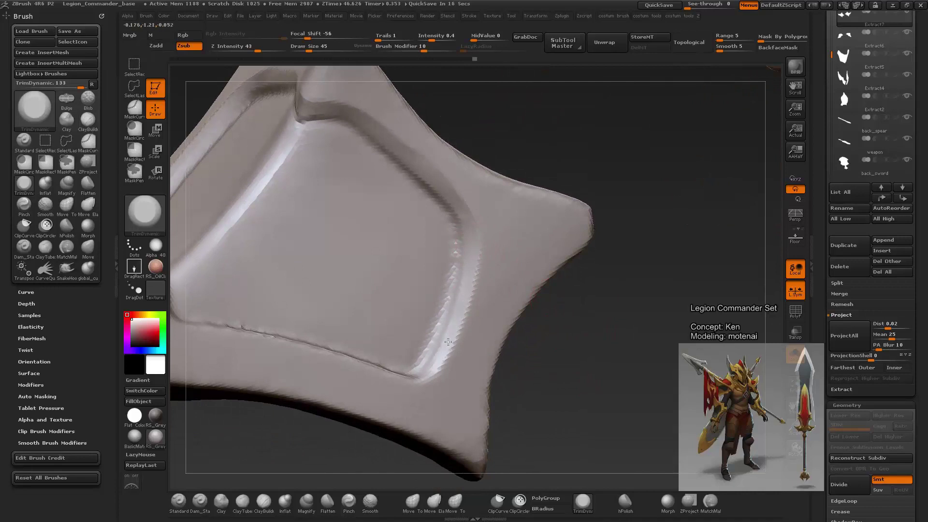
pyautogui.moveTo(558, 315)
pyautogui.mouseDown()
pyautogui.moveTo(532, 366)
pyautogui.moveTo(400, 342)
pyautogui.mouseUp()
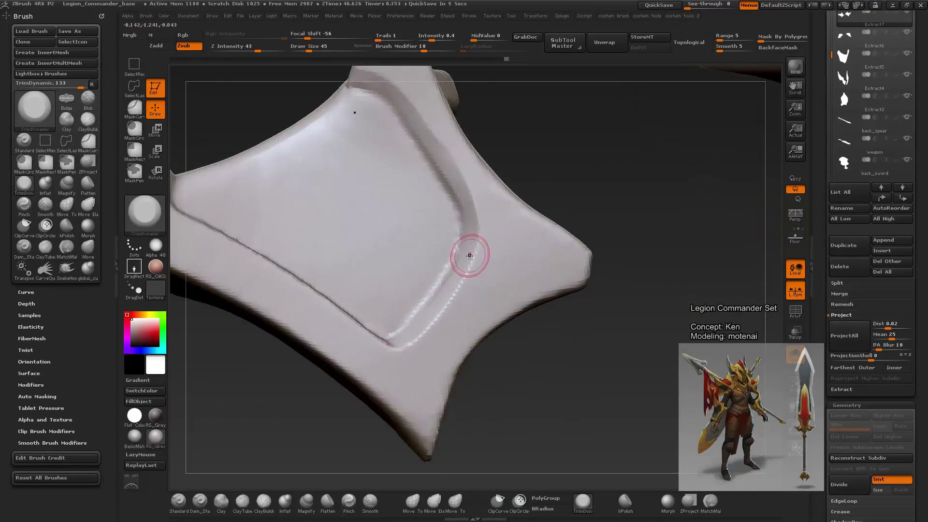
pyautogui.moveTo(469, 256); pyautogui.dragTo(497, 205)
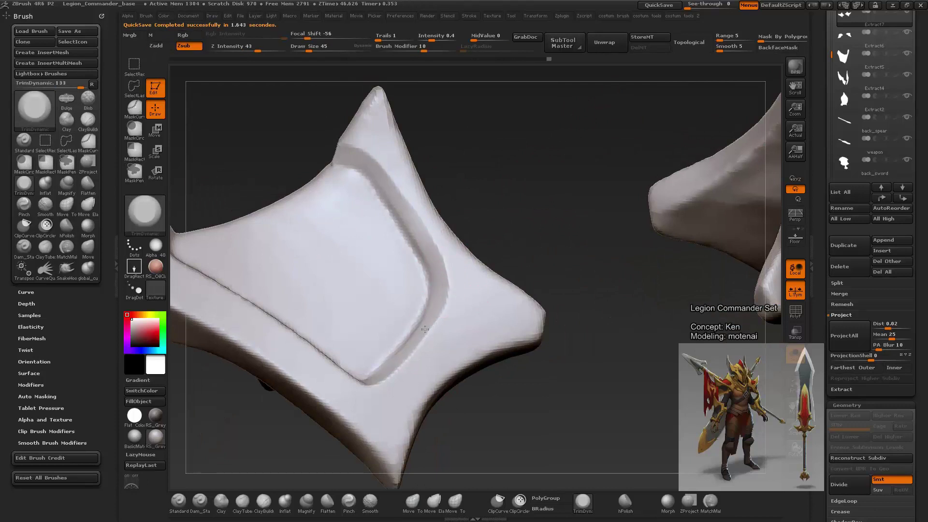
pyautogui.press('f')
pyautogui.moveTo(530, 406); pyautogui.dragTo(314, 226)
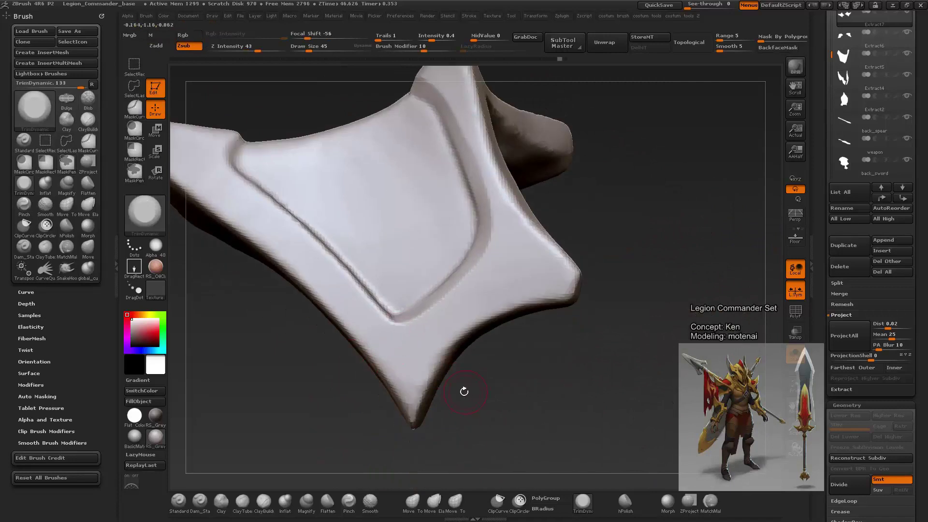
# Step: Cut a Dam_Standard crease along the pauldron's panel border and review both armor pieces
pyautogui.moveTo(227, 160); pyautogui.dragTo(395, 317)
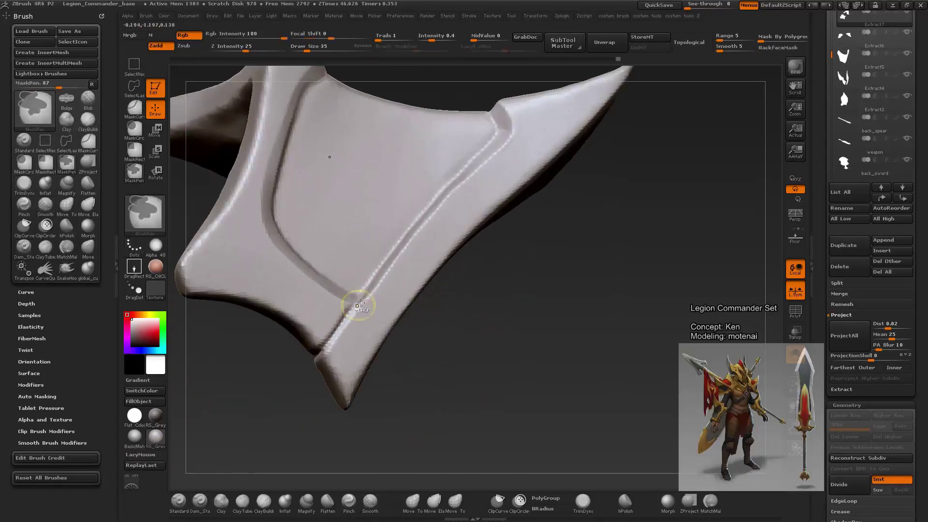
pyautogui.moveTo(414, 352); pyautogui.dragTo(493, 392)
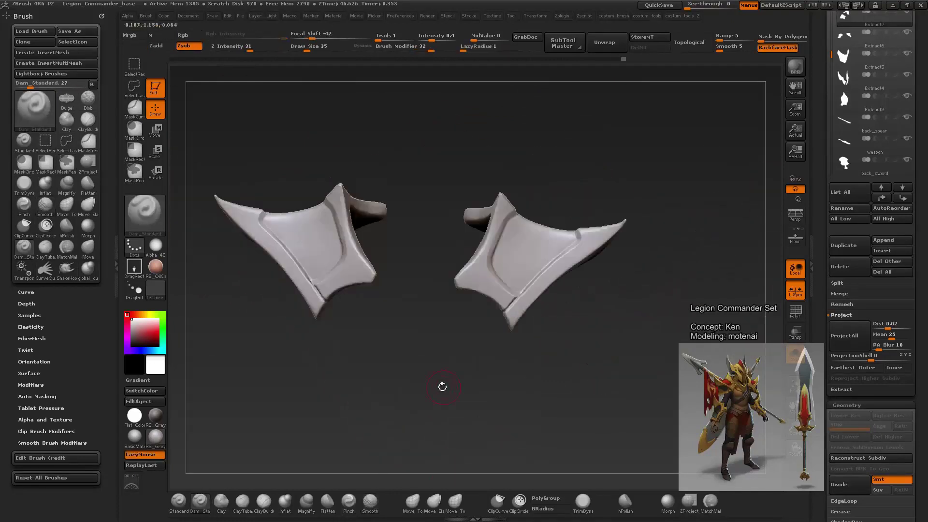
# Step: Carve a second crease stripe along the pauldron panel groove with Dam_Standard
pyautogui.moveTo(441, 385); pyautogui.dragTo(504, 391)
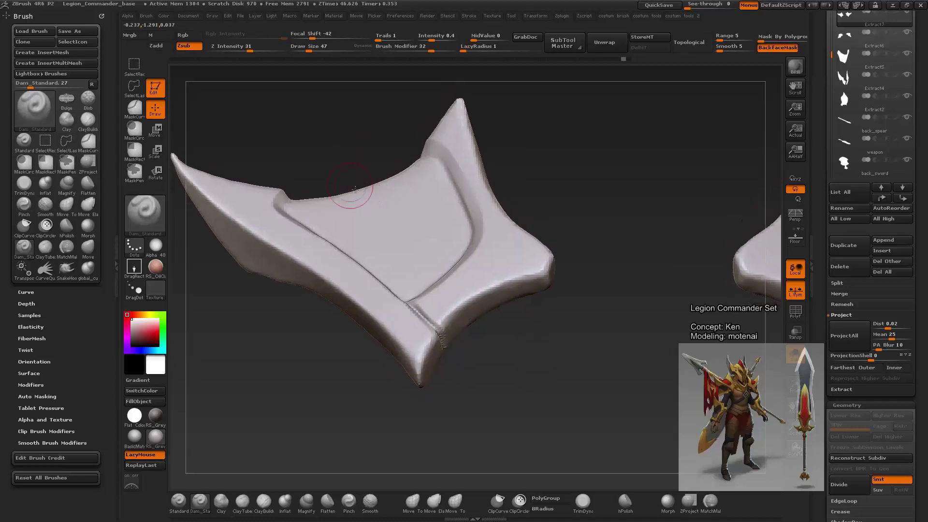
pyautogui.press('space')
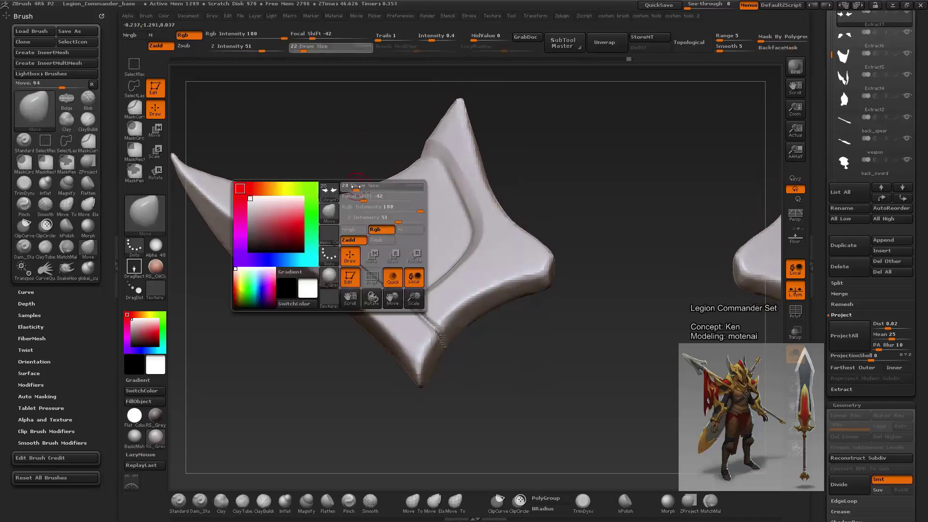
pyautogui.press('shift')
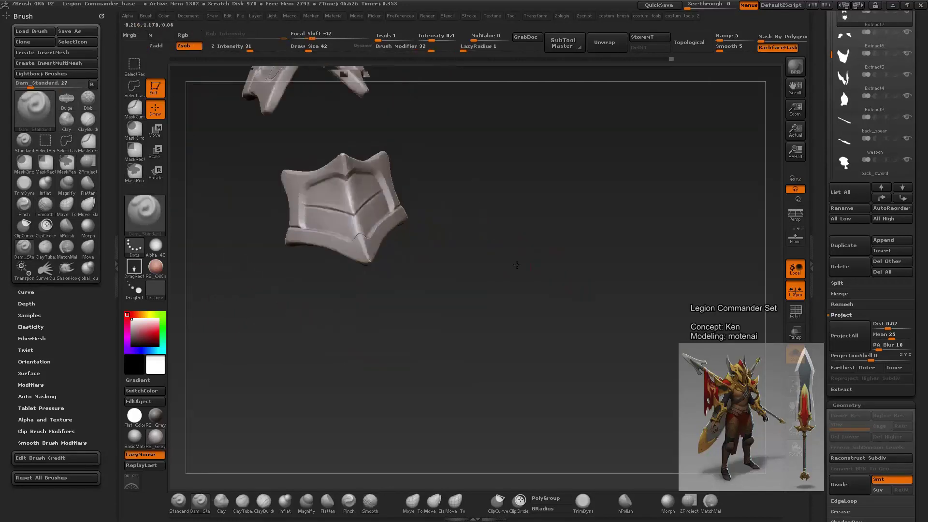
pyautogui.moveTo(579, 291); pyautogui.dragTo(412, 318)
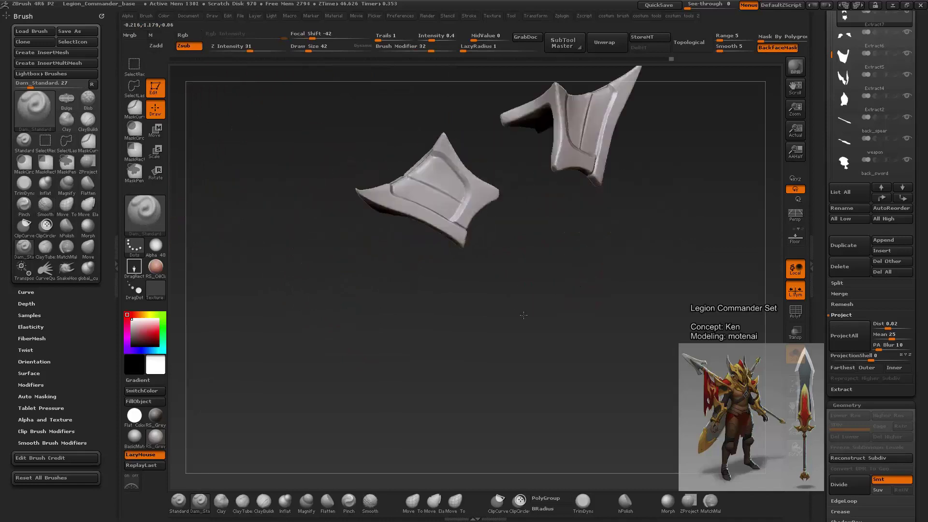
pyautogui.moveTo(313, 288); pyautogui.dragTo(334, 267)
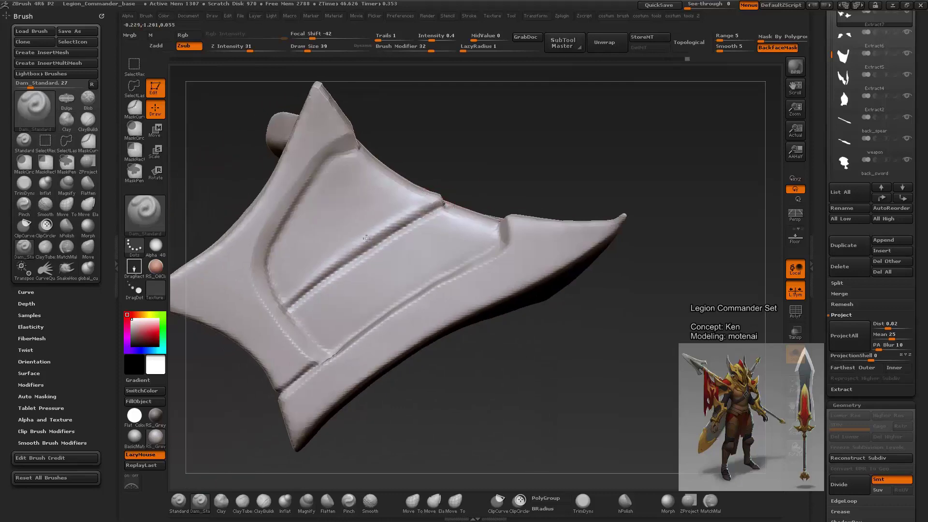
pyautogui.press('shift')
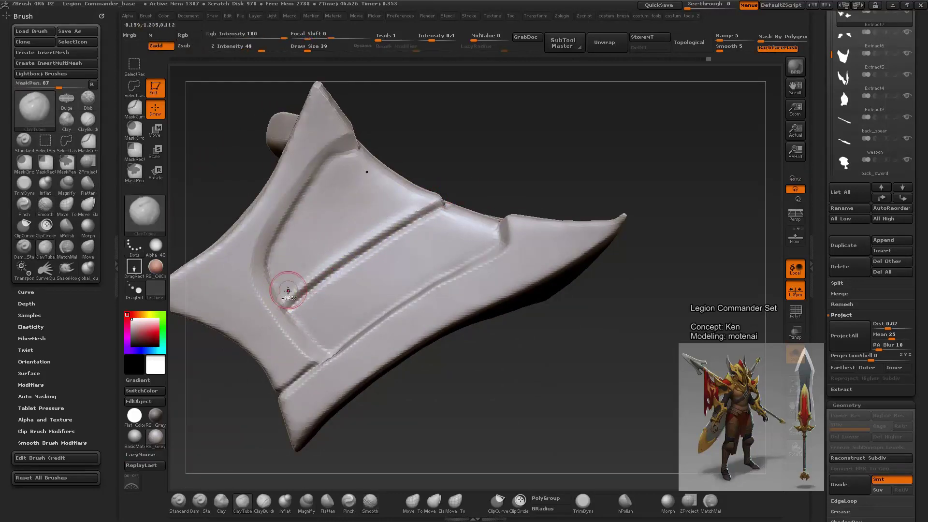
# Step: Flatten the pad surfaces with a smaller hPolish brush
pyautogui.press('b')
pyautogui.press('h')
pyautogui.press('p')
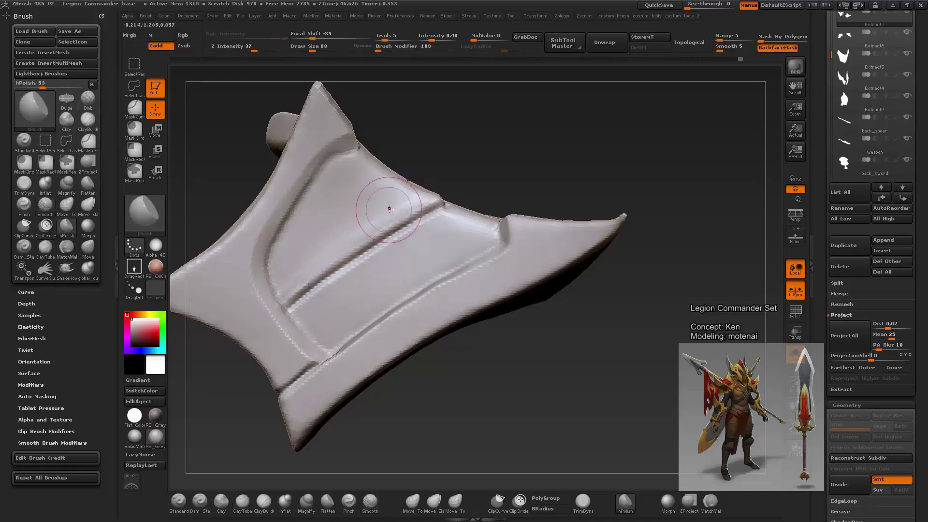
pyautogui.moveTo(318, 235); pyautogui.dragTo(390, 223)
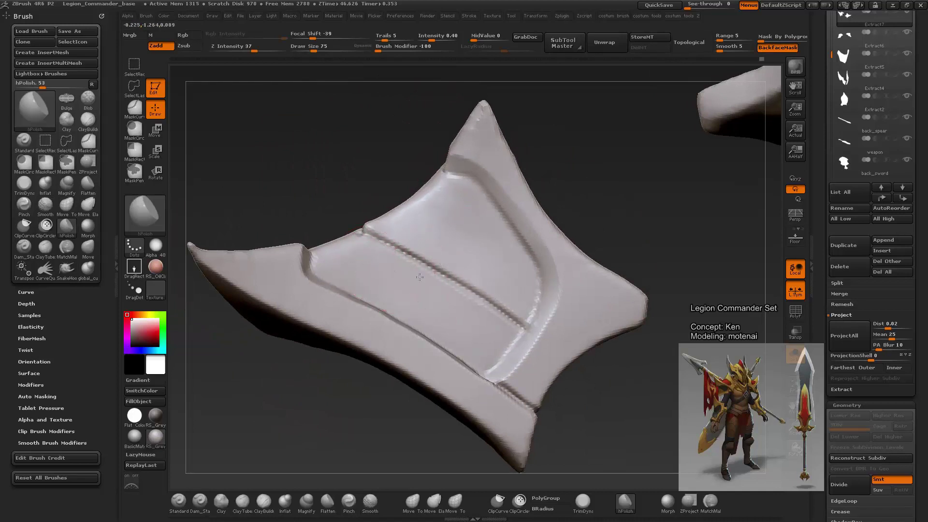
pyautogui.press('f')
pyautogui.moveTo(516, 369)
pyautogui.mouseDown()
pyautogui.moveTo(625, 371)
pyautogui.moveTo(556, 338)
pyautogui.moveTo(594, 234)
pyautogui.mouseUp()
pyautogui.press('s')
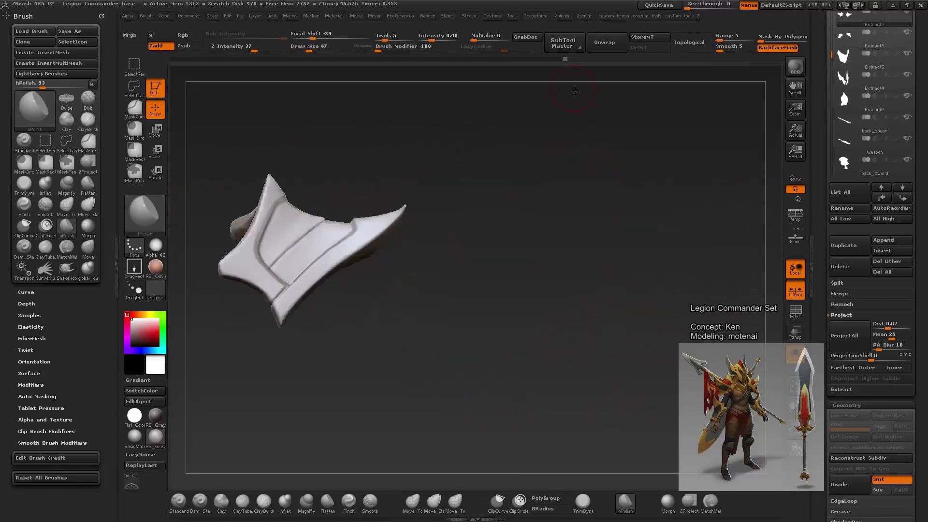
pyautogui.press('f')
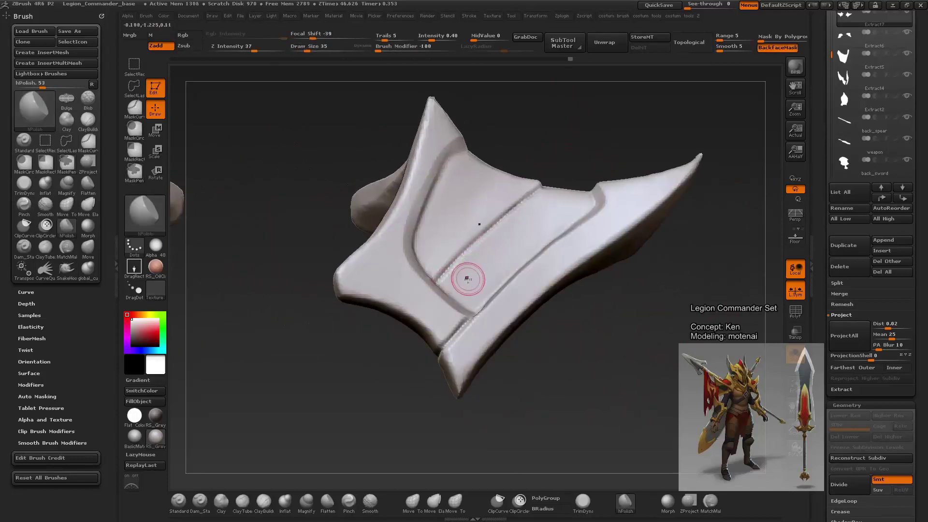
# Step: Smooth out the rough streaks on the panel with ClayTubes
pyautogui.press('b')
pyautogui.press('c')
pyautogui.press('t')
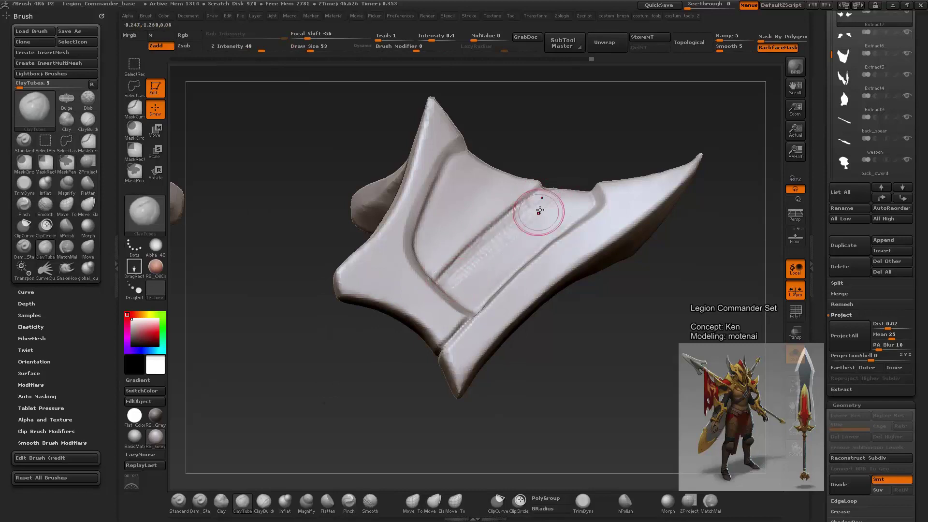
pyautogui.keyDown('shift'); pyautogui.moveTo(540, 211); pyautogui.dragTo(469, 278); pyautogui.keyUp('shift')
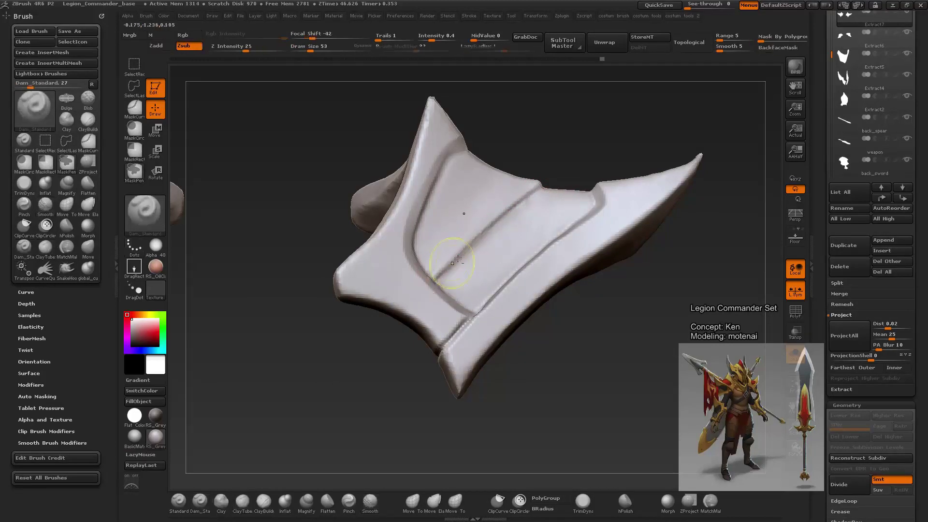
# Step: Switch to Dam_Standard and check both shoulder pads on the character
pyautogui.press('b')
pyautogui.press('d')
pyautogui.press('s')
pyautogui.moveTo(483, 229)
pyautogui.mouseDown()
pyautogui.moveTo(730, 300)
pyautogui.moveTo(615, 262)
pyautogui.mouseUp()
pyautogui.press('f')
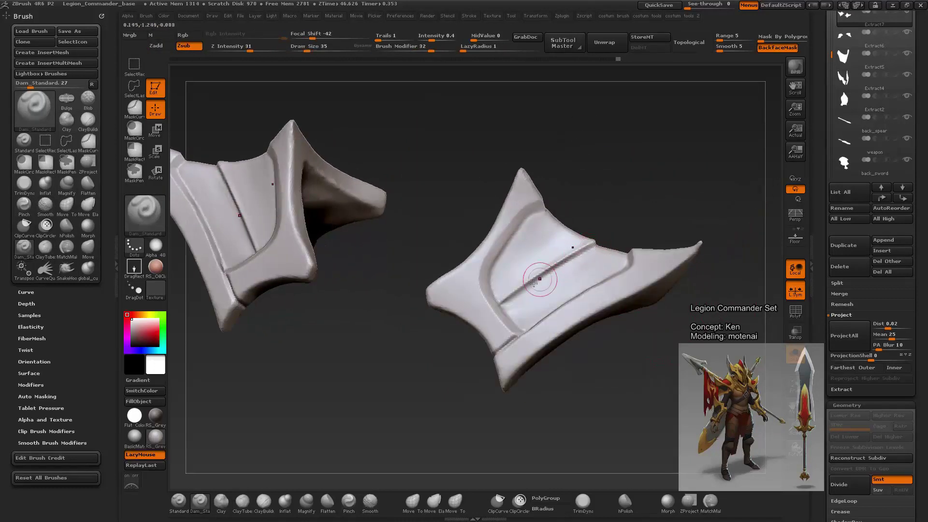
pyautogui.moveTo(500, 307)
pyautogui.mouseDown()
pyautogui.moveTo(690, 337)
pyautogui.moveTo(630, 424)
pyautogui.moveTo(415, 256)
pyautogui.moveTo(416, 238)
pyautogui.mouseUp()
# Step: Smooth and hPolish both pads, reshaping them with the Move brush
pyautogui.press('shift')
pyautogui.press('b')
pyautogui.press('h')
pyautogui.press('p')
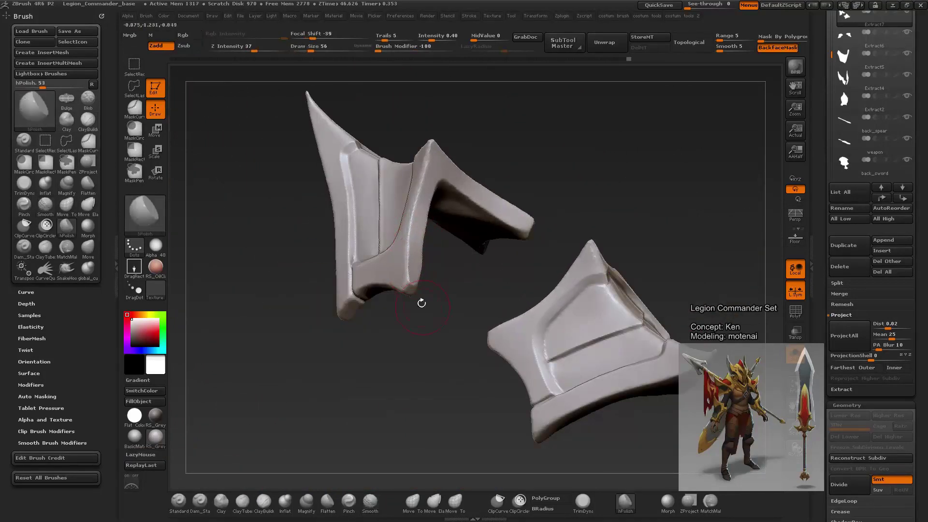
pyautogui.press('b')
pyautogui.press('m')
pyautogui.press('v')
pyautogui.moveTo(421, 303)
pyautogui.keyDown('shift'); pyautogui.mouseDown()
pyautogui.moveTo(441, 284)
pyautogui.moveTo(422, 266)
pyautogui.moveTo(503, 270)
pyautogui.moveTo(419, 236)
pyautogui.mouseUp(); pyautogui.keyUp('shift')
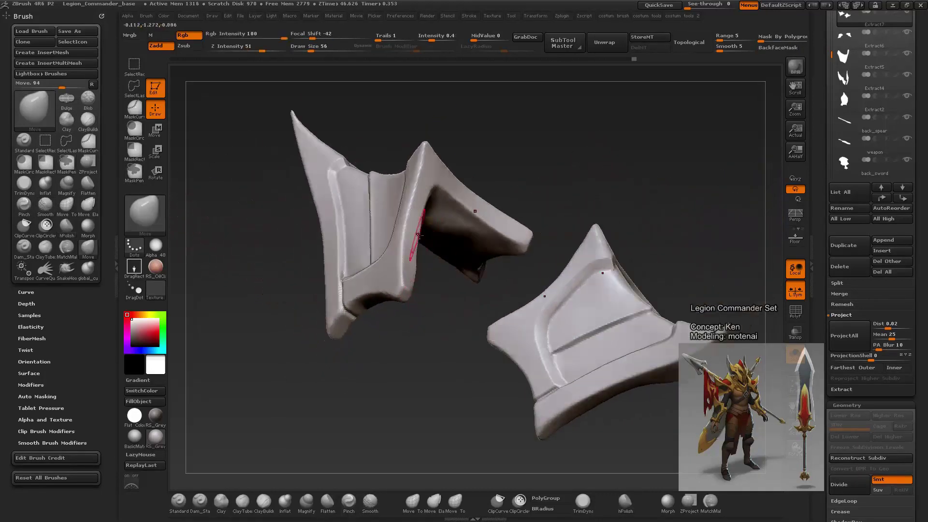
pyautogui.press('b')
pyautogui.press('h')
pyautogui.press('p')
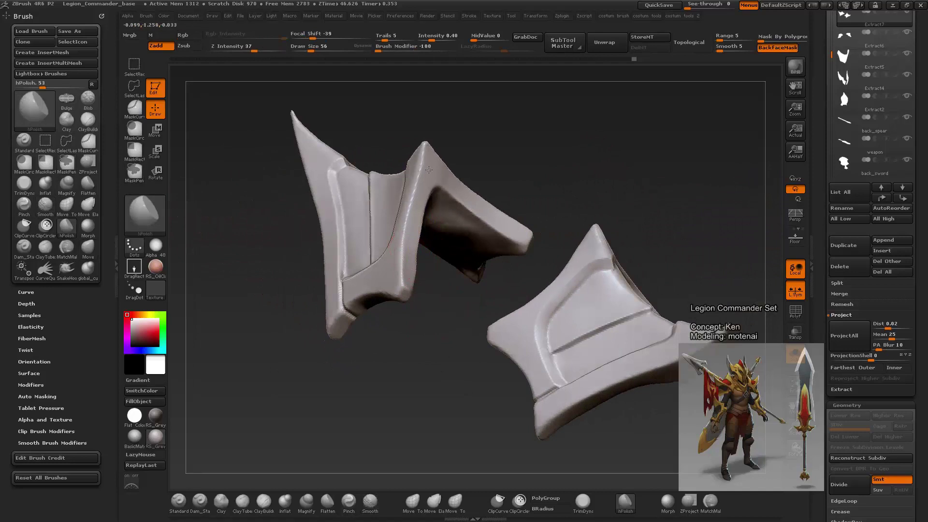
pyautogui.moveTo(410, 248); pyautogui.dragTo(453, 116)
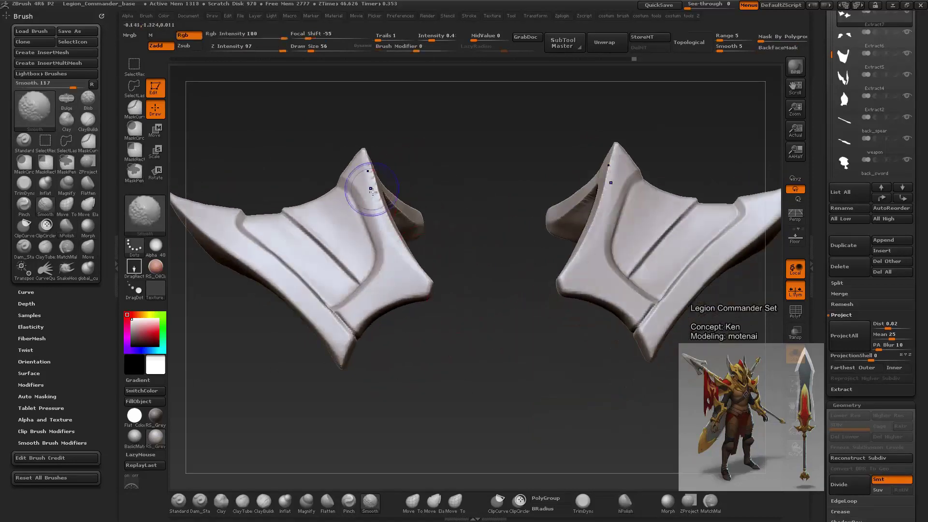
# Step: Select MaskPen at a smaller size and review the whole character front-on
pyautogui.press('b')
pyautogui.press('m')
pyautogui.press('p')
pyautogui.moveTo(477, 407); pyautogui.dragTo(361, 183)
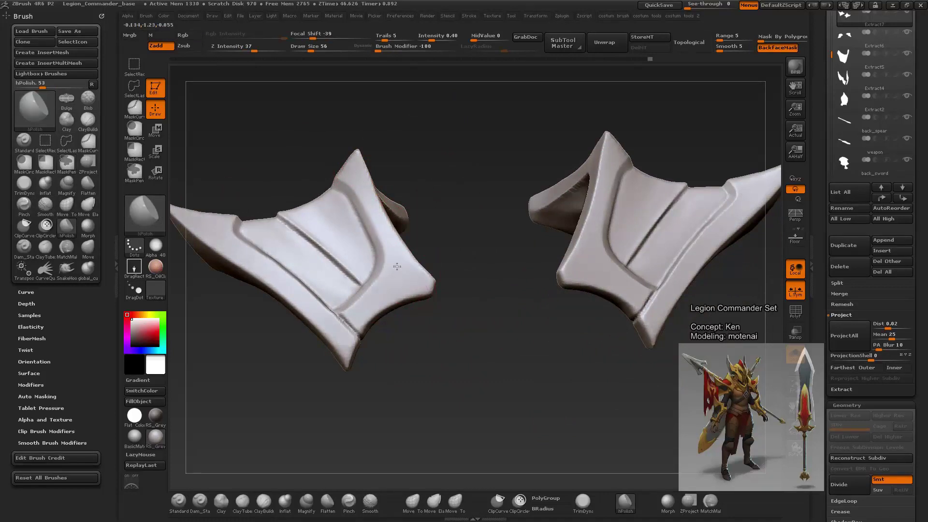
pyautogui.moveTo(380, 200)
pyautogui.mouseDown()
pyautogui.moveTo(316, 192)
pyautogui.moveTo(301, 206)
pyautogui.mouseUp()
pyautogui.press('space')
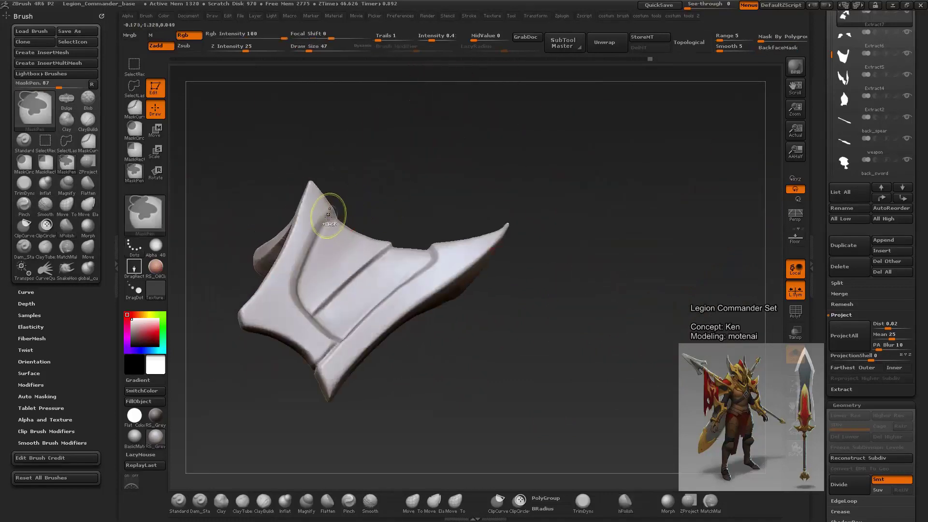
pyautogui.keyDown('alt'); pyautogui.moveTo(379, 408); pyautogui.dragTo(424, 372); pyautogui.keyUp('alt')
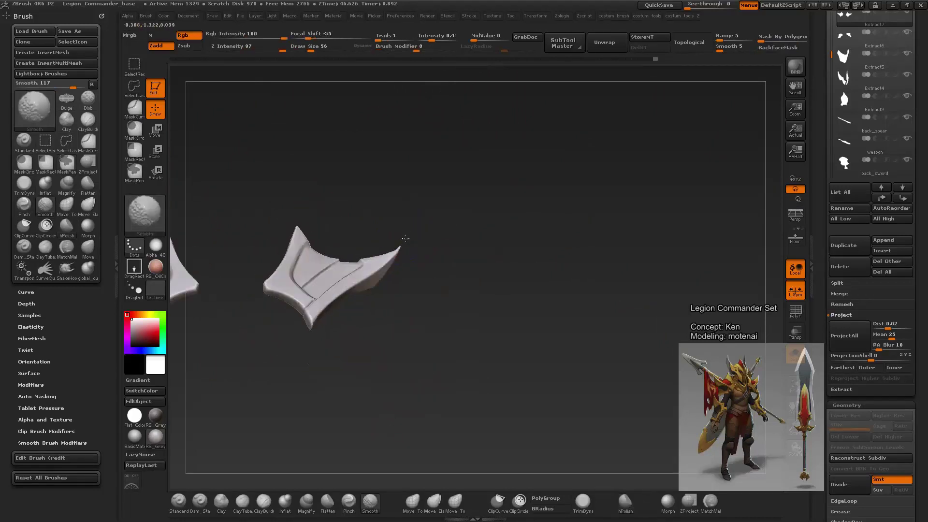
pyautogui.moveTo(557, 182)
pyautogui.mouseDown()
pyautogui.moveTo(460, 393)
pyautogui.moveTo(441, 381)
pyautogui.moveTo(449, 391)
pyautogui.moveTo(468, 381)
pyautogui.mouseUp()
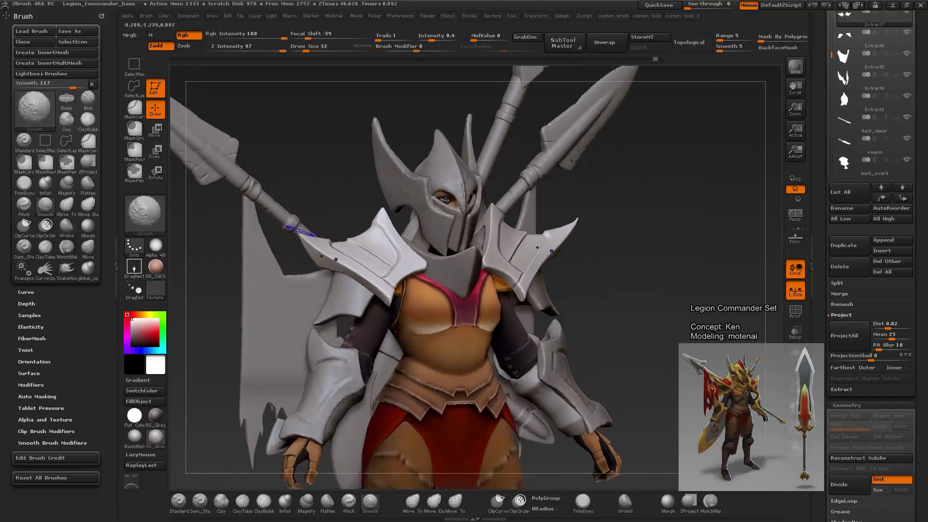
pyautogui.keyDown('alt'); pyautogui.moveTo(351, 206); pyautogui.dragTo(555, 310); pyautogui.keyUp('alt')
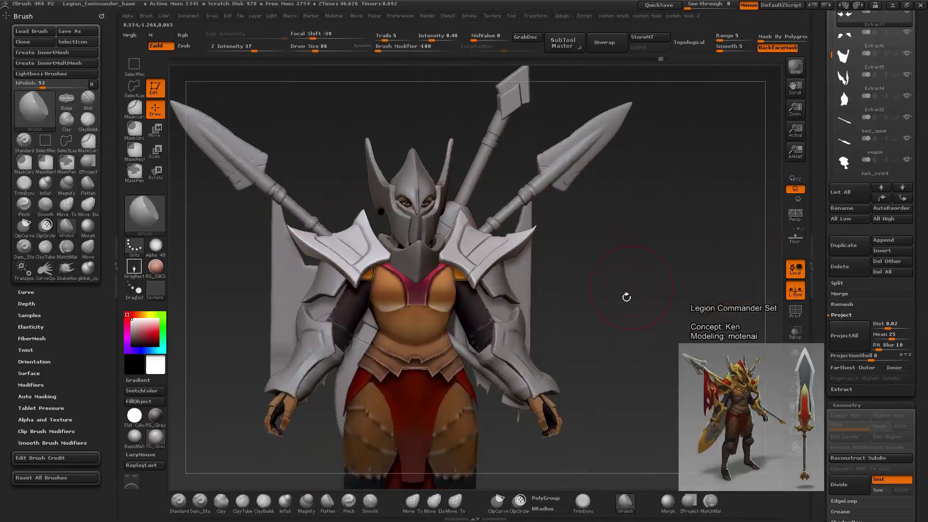
# Step: Carve a diagonal groove across the shoulder pad and review the full character
pyautogui.moveTo(626, 297)
pyautogui.mouseDown()
pyautogui.moveTo(646, 331)
pyautogui.moveTo(655, 315)
pyautogui.moveTo(601, 288)
pyautogui.moveTo(501, 264)
pyautogui.moveTo(538, 290)
pyautogui.moveTo(519, 290)
pyautogui.mouseUp()
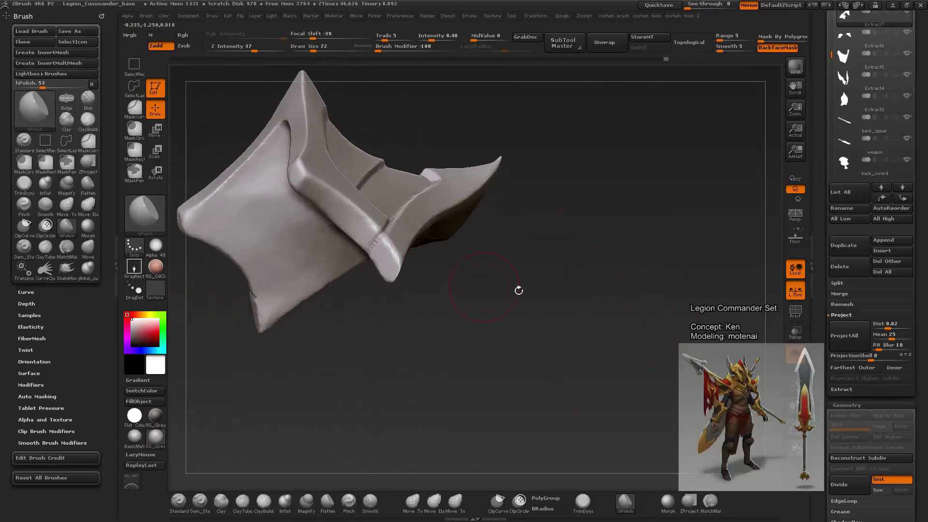
pyautogui.moveTo(511, 341)
pyautogui.mouseDown()
pyautogui.moveTo(482, 336)
pyautogui.moveTo(626, 316)
pyautogui.moveTo(613, 263)
pyautogui.moveTo(634, 334)
pyautogui.moveTo(416, 213)
pyautogui.mouseUp()
pyautogui.press('shift')
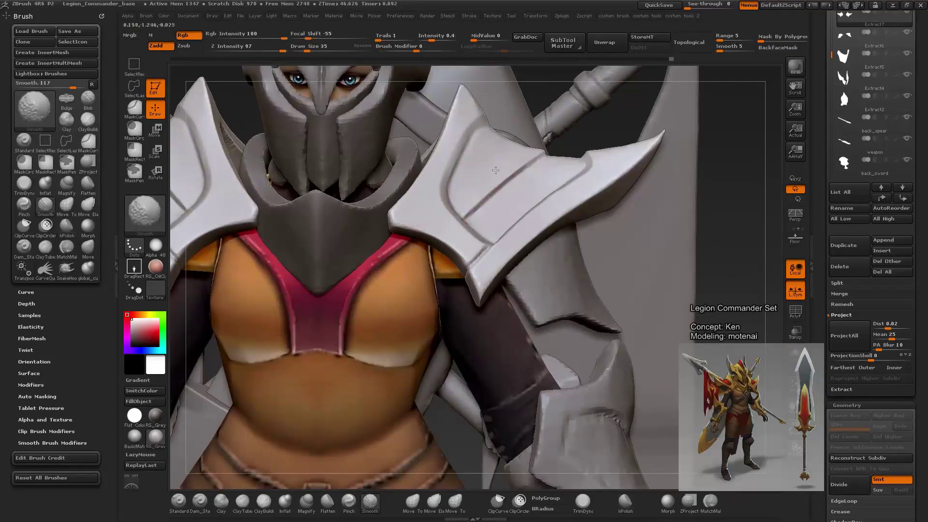
pyautogui.moveTo(541, 152); pyautogui.dragTo(473, 213)
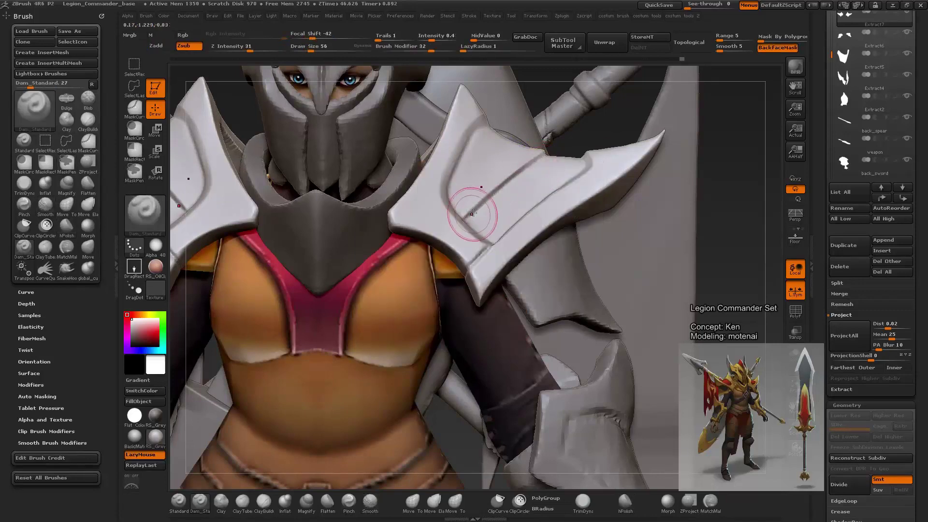
pyautogui.press('f')
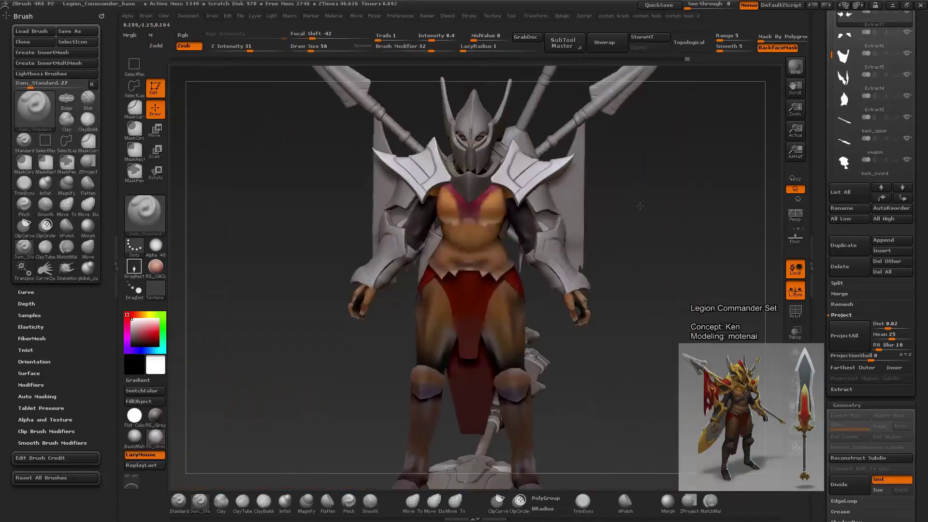
pyautogui.moveTo(567, 143); pyautogui.dragTo(648, 394)
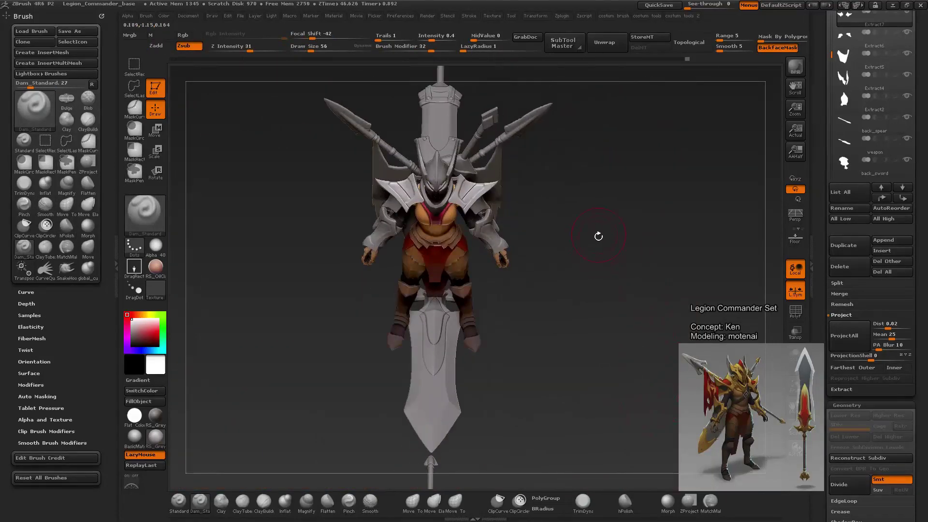
pyautogui.moveTo(598, 236)
pyautogui.mouseDown()
pyautogui.moveTo(666, 261)
pyautogui.moveTo(600, 313)
pyautogui.moveTo(611, 305)
pyautogui.mouseUp()
pyautogui.moveTo(648, 265)
pyautogui.mouseDown()
pyautogui.moveTo(668, 280)
pyautogui.moveTo(656, 307)
pyautogui.mouseUp()
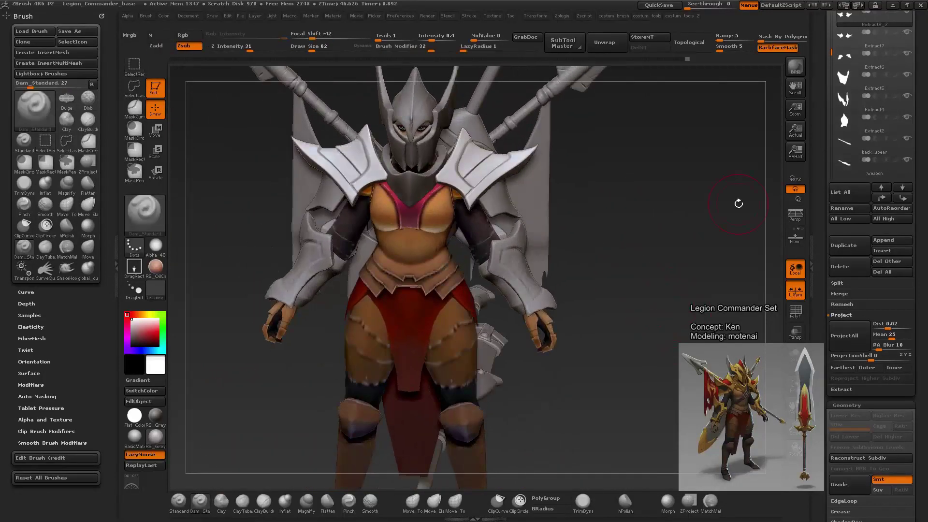
# Step: Select the Extract7 subtool and turn on Solo to isolate the shoulder pads
pyautogui.keyDown('alt'); pyautogui.click(738, 203); pyautogui.keyUp('alt')
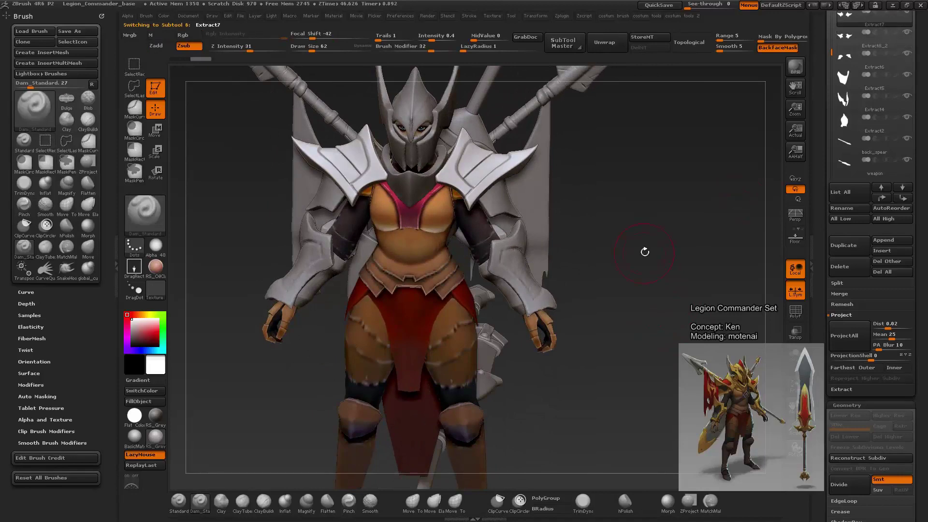
pyautogui.moveTo(645, 252); pyautogui.dragTo(763, 196)
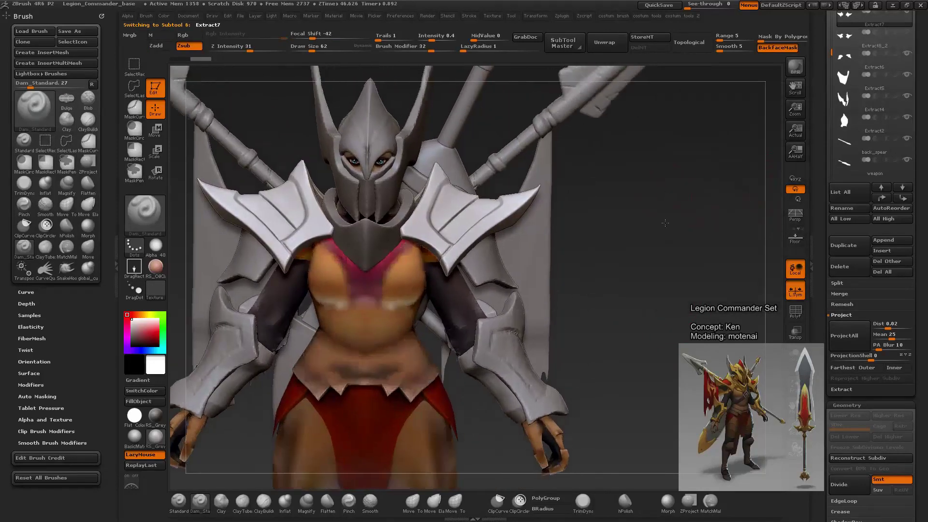
pyautogui.click(795, 354)
pyautogui.moveTo(686, 290)
pyautogui.mouseDown()
pyautogui.moveTo(648, 261)
pyautogui.moveTo(651, 320)
pyautogui.mouseUp()
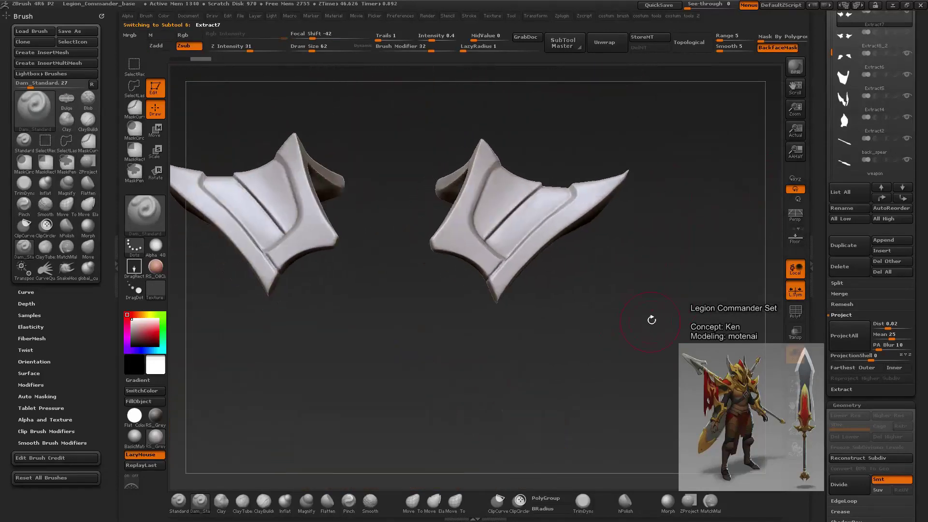
pyautogui.press('space')
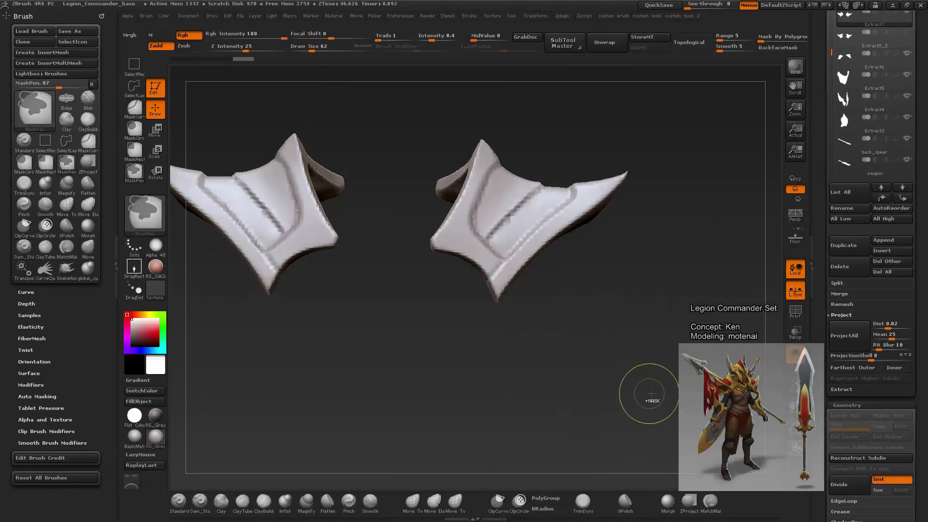
# Step: Retopologize both shoulder pads with ZRemesher and subdivide them with Ctrl+D
pyautogui.moveTo(605, 411)
pyautogui.mouseDown()
pyautogui.moveTo(604, 309)
pyautogui.moveTo(598, 344)
pyautogui.moveTo(538, 404)
pyautogui.mouseUp()
pyautogui.press('space')
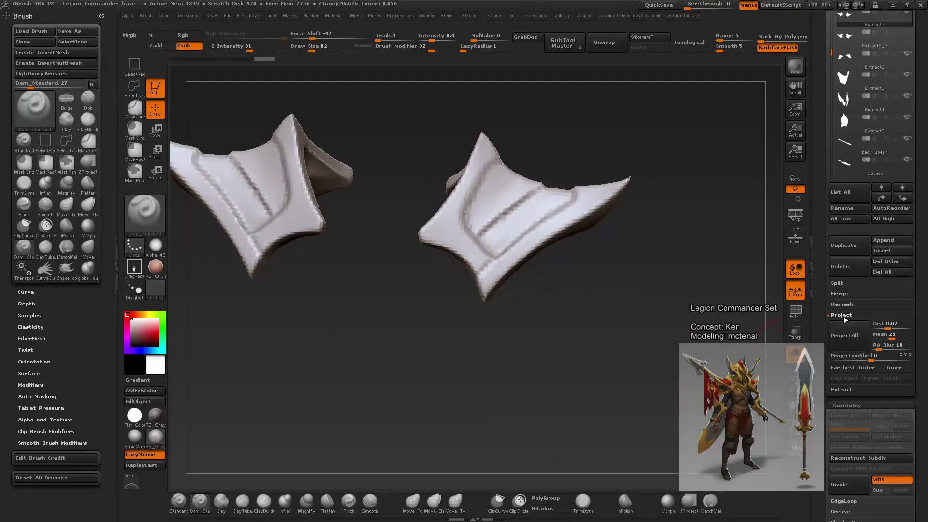
pyautogui.scroll(-5, 841, 397)
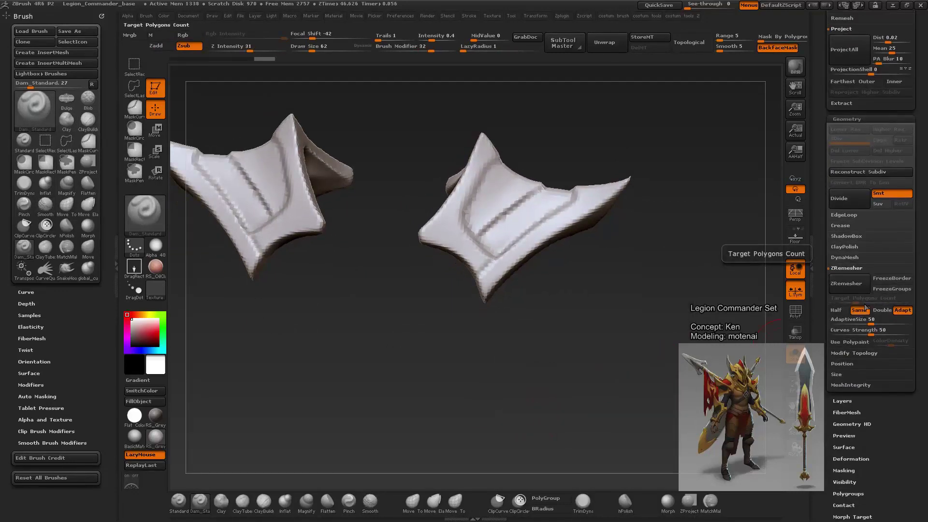
pyautogui.moveTo(682, 315)
pyautogui.mouseDown()
pyautogui.moveTo(682, 375)
pyautogui.moveTo(733, 311)
pyautogui.mouseUp()
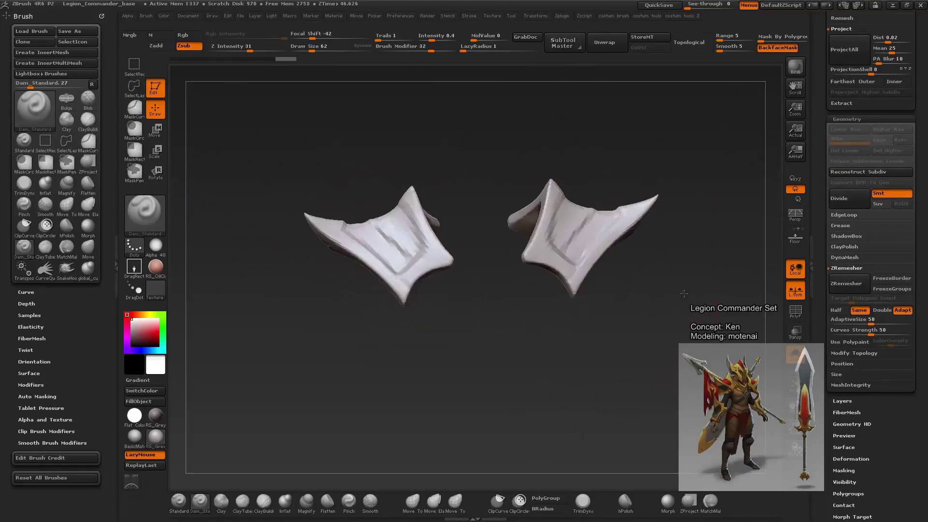
pyautogui.hotkey('ctrl', 'd')
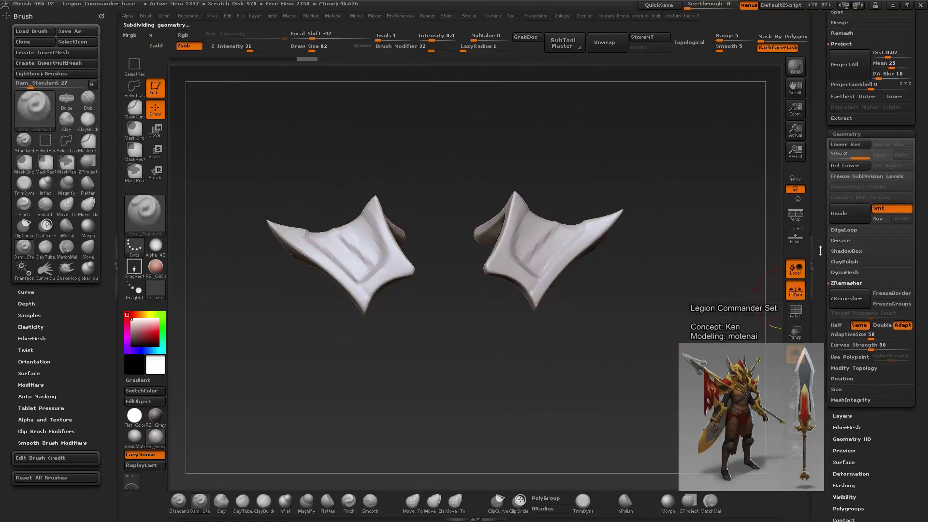
# Step: Project the original carved detail onto the remeshed pads with ProjectAll
pyautogui.scroll(5, 870, 299)
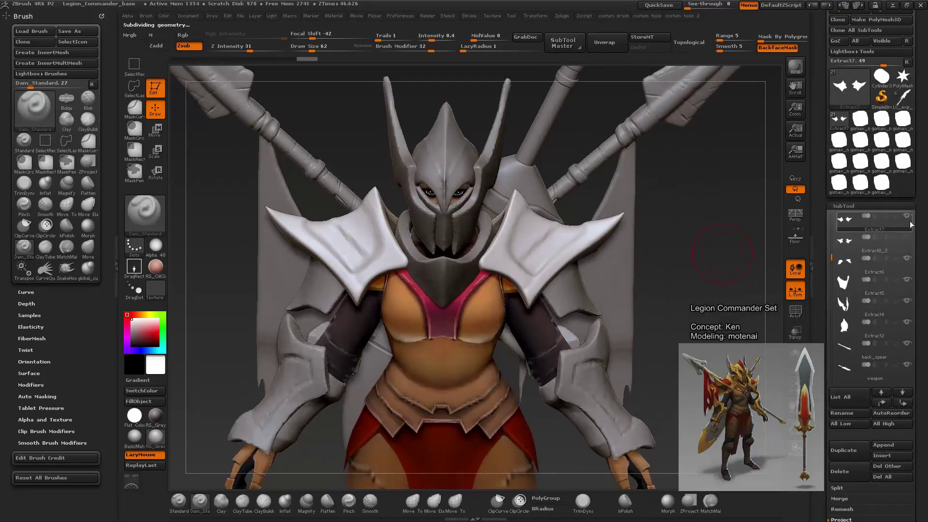
pyautogui.scroll(-3, 849, 299)
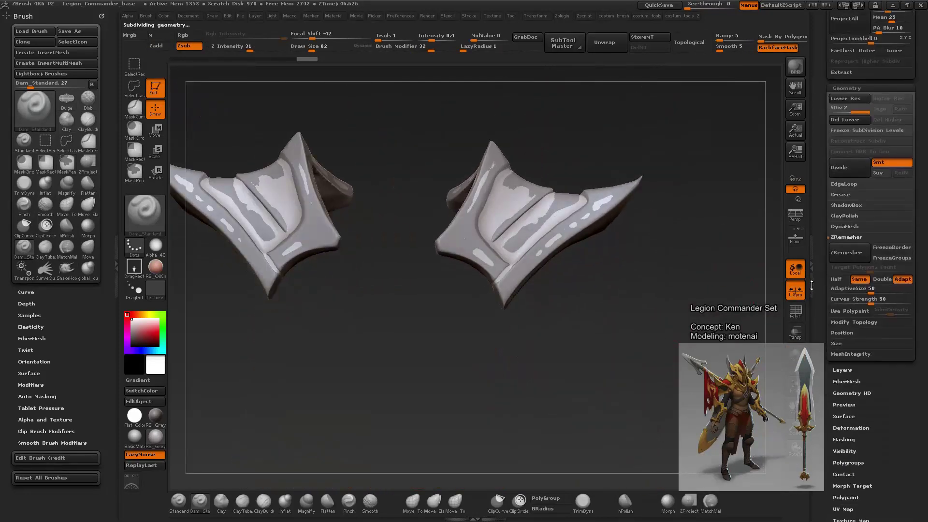
pyautogui.scroll(-2, 849, 299)
pyautogui.scroll(-3, 849, 299)
pyautogui.click(846, 265)
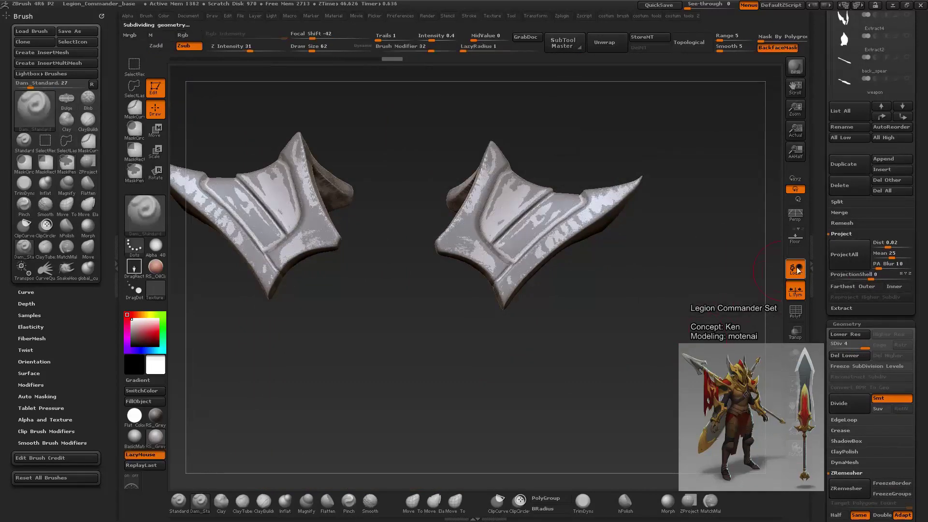
pyautogui.moveTo(683, 321)
pyautogui.mouseDown()
pyautogui.moveTo(792, 356)
pyautogui.moveTo(773, 289)
pyautogui.mouseUp()
# Step: Project the detail again at the higher subdivision and select the Extract7 subtool
pyautogui.scroll(5, 825, 370)
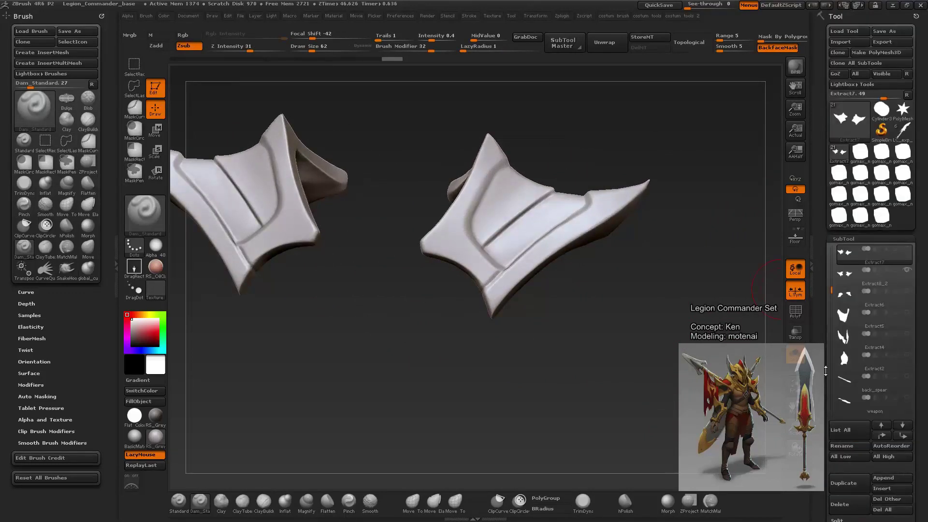
pyautogui.moveTo(858, 290)
pyautogui.scroll(-5, 849, 285)
pyautogui.click(851, 296)
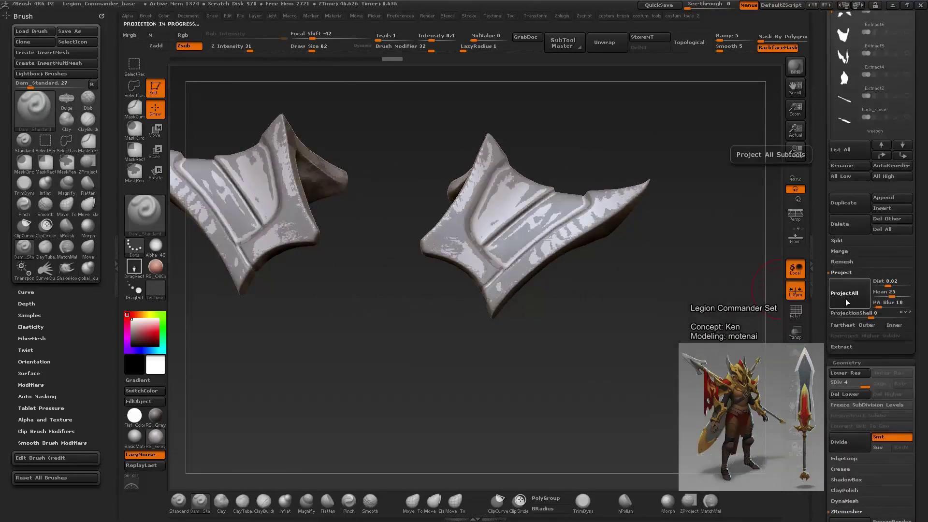
pyautogui.scroll(5, 868, 194)
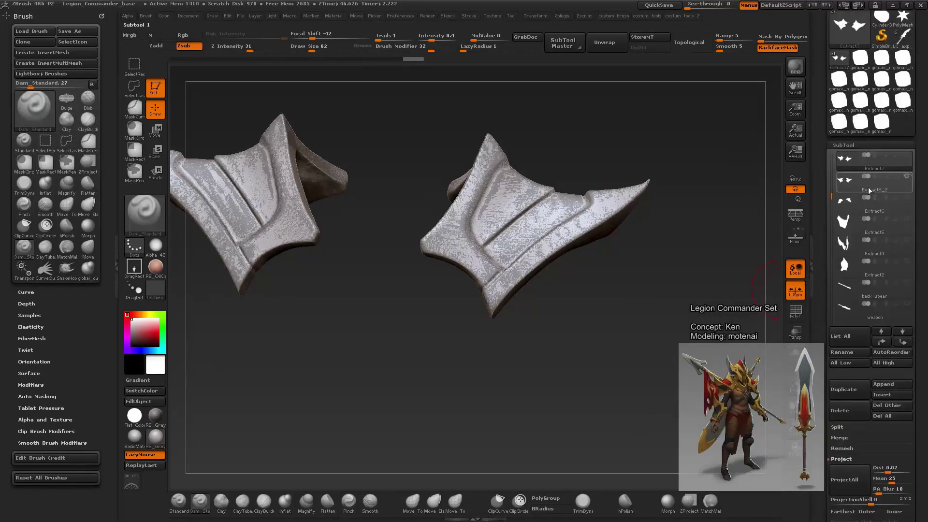
pyautogui.click(872, 169)
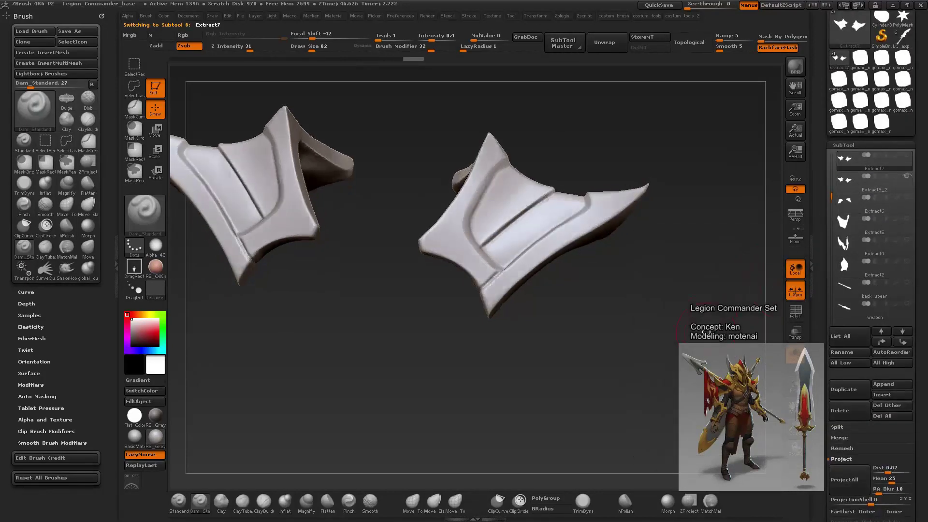
# Step: Smooth the right shoulder pad's surface and switch to the Move brush
pyautogui.keyDown('shift'); pyautogui.moveTo(561, 155); pyautogui.dragTo(473, 262); pyautogui.keyUp('shift')
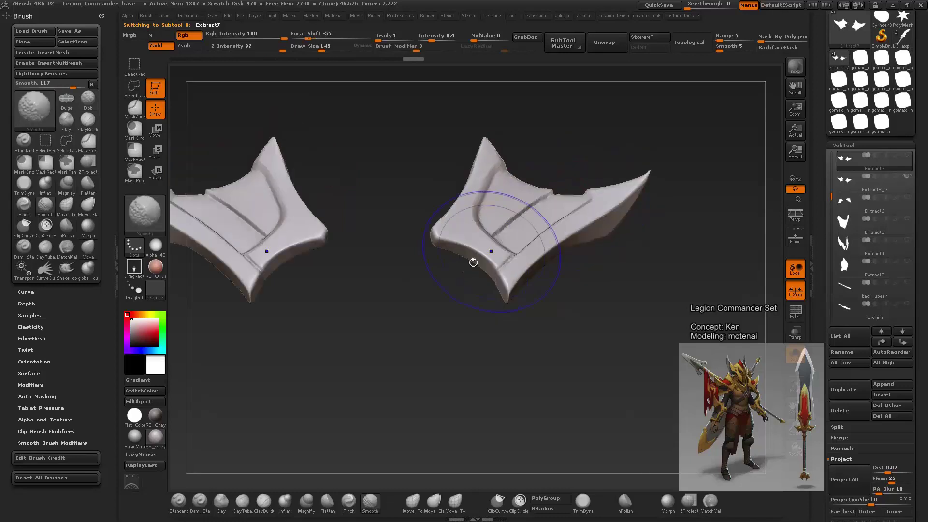
pyautogui.moveTo(488, 224); pyautogui.dragTo(601, 176)
pyautogui.press('b')
pyautogui.press('m')
pyautogui.press('v')
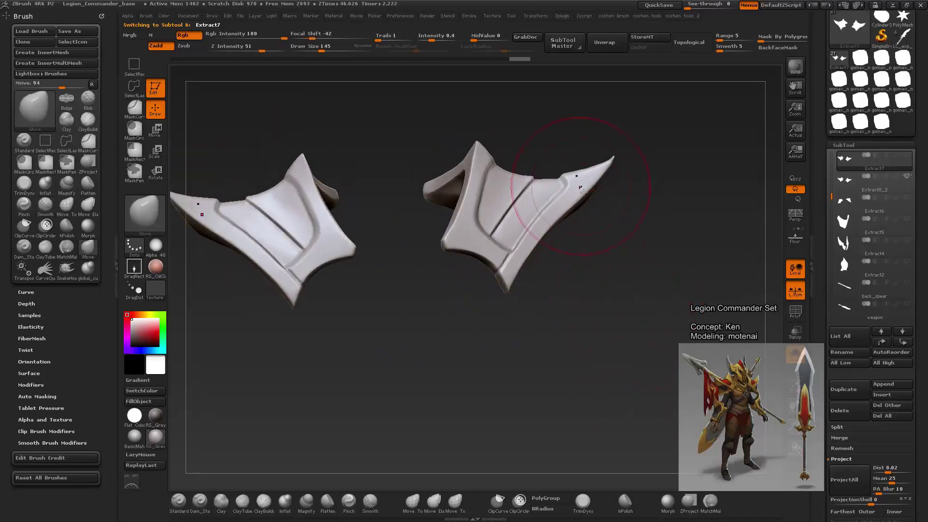
pyautogui.press('space')
# Step: Delete the old Extract8_2 subtool
pyautogui.keyDown('alt'); pyautogui.click(555, 242); pyautogui.keyUp('alt')
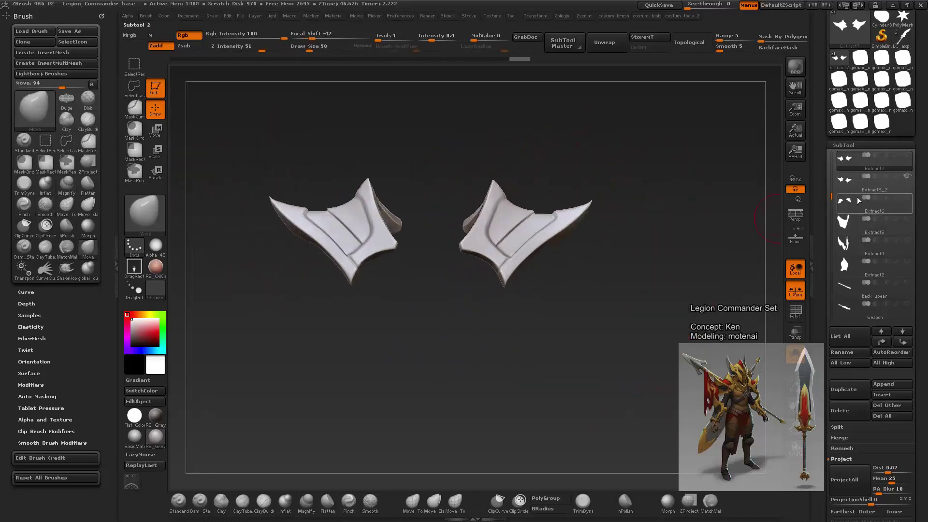
pyautogui.scroll(-5, 823, 309)
pyautogui.scroll(-3, 824, 309)
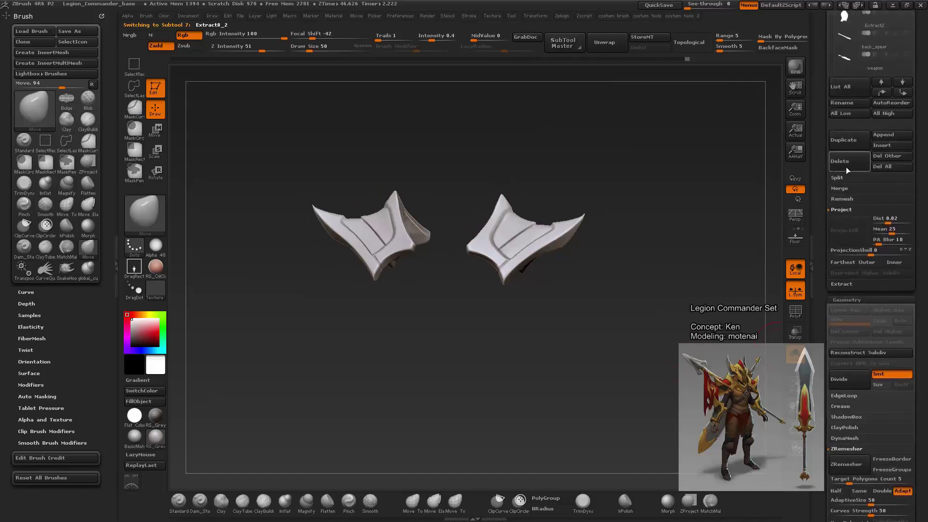
pyautogui.click(740, 184)
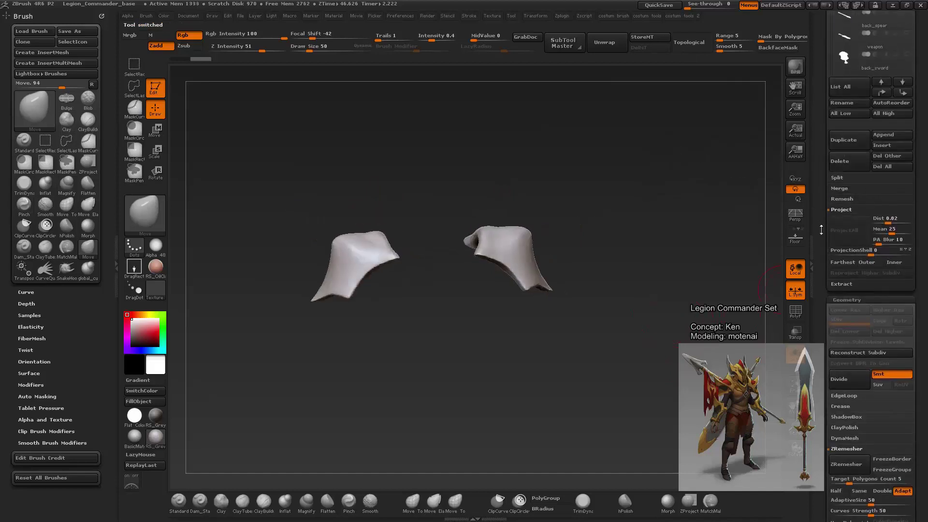
pyautogui.scroll(10, 865, 296)
# Step: Turn Solo off to show the full character and begin saving as LC_06.ZTL
pyautogui.keyDown('shift'); pyautogui.click(907, 291); pyautogui.keyUp('shift')
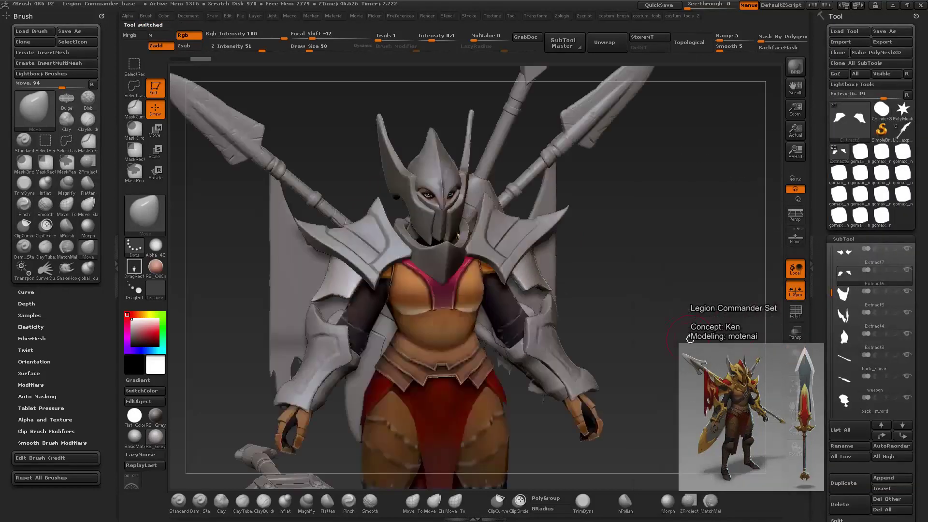
pyautogui.moveTo(718, 331); pyautogui.dragTo(821, 332)
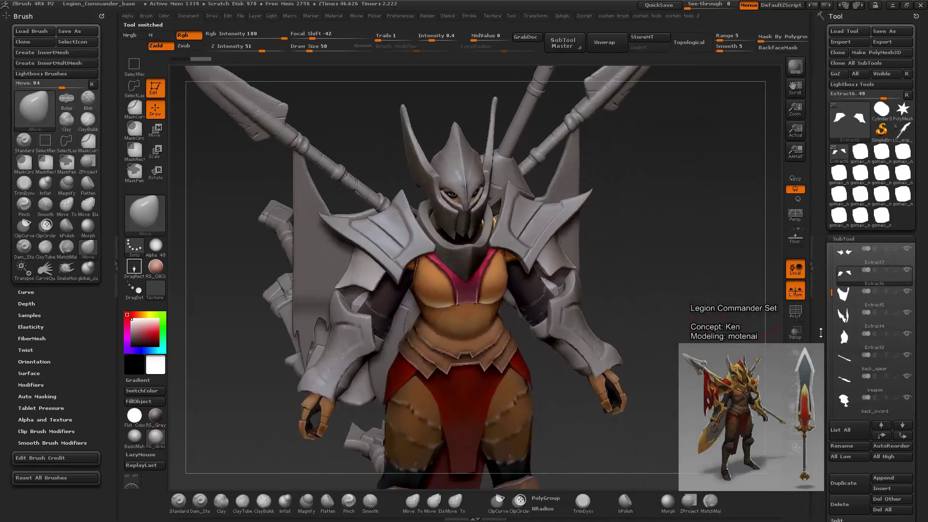
pyautogui.click(887, 33)
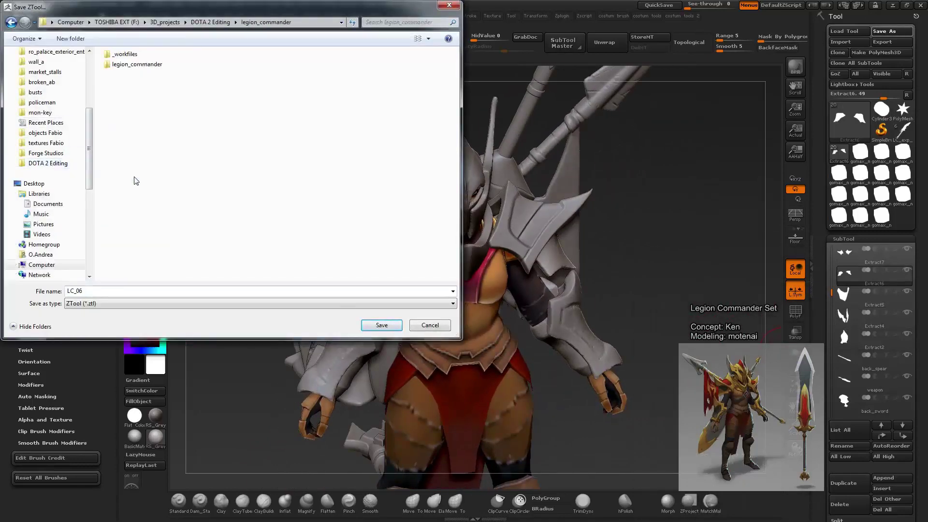